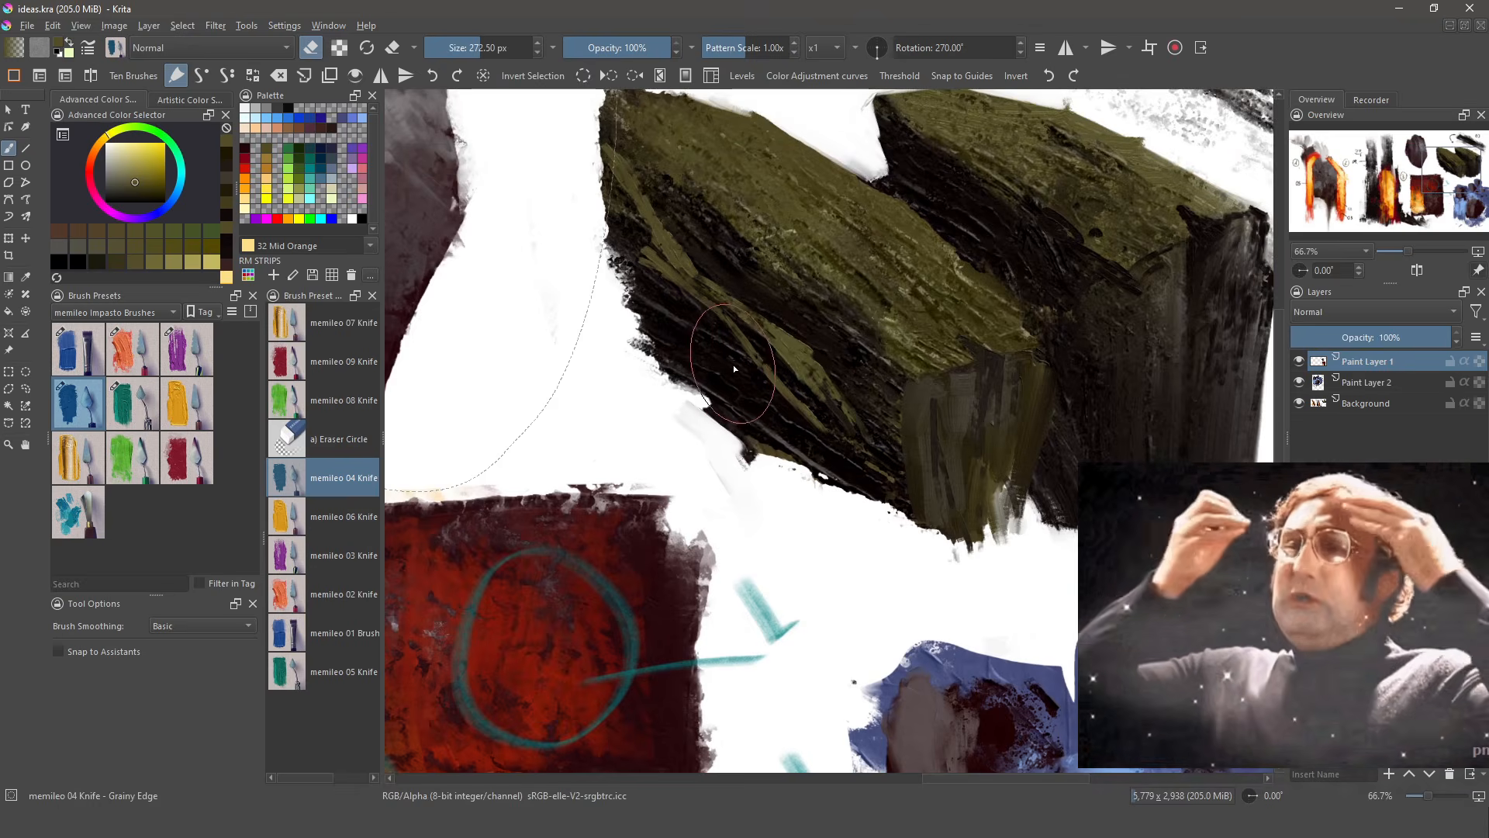
# - Examine the finished knife-brush studies on the sheet, from the olive rocks to the red-orange square and the flame strokes
pyautogui.scroll(-1, 732, 366)
pyautogui.moveTo(695, 490); pyautogui.dragTo(751, 370)
pyautogui.moveTo(708, 459); pyautogui.dragTo(762, 404)
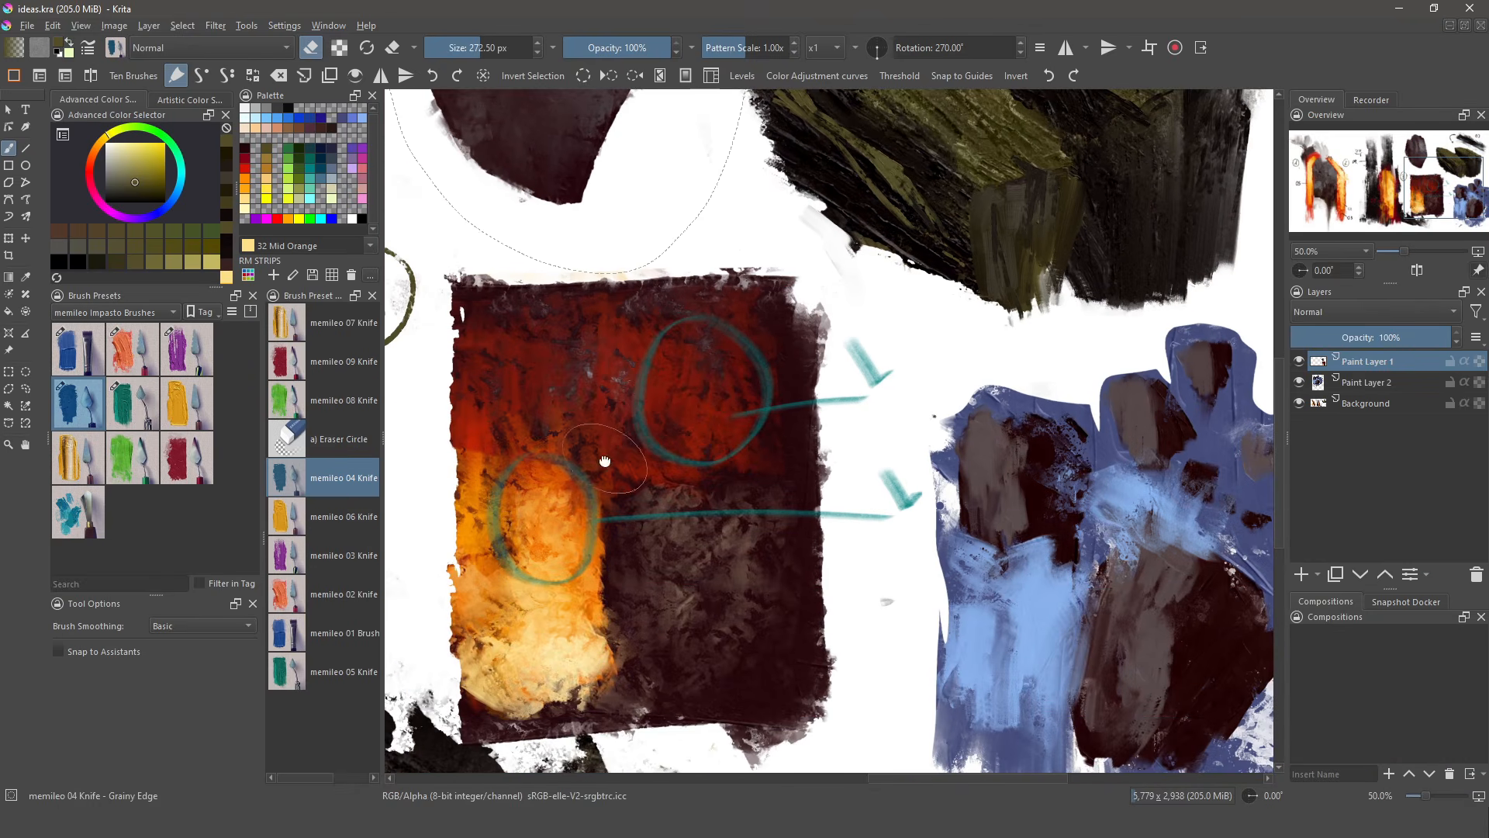
pyautogui.moveTo(606, 461); pyautogui.dragTo(972, 418)
pyautogui.moveTo(663, 421); pyautogui.dragTo(815, 404)
pyautogui.scroll(-1, 815, 404)
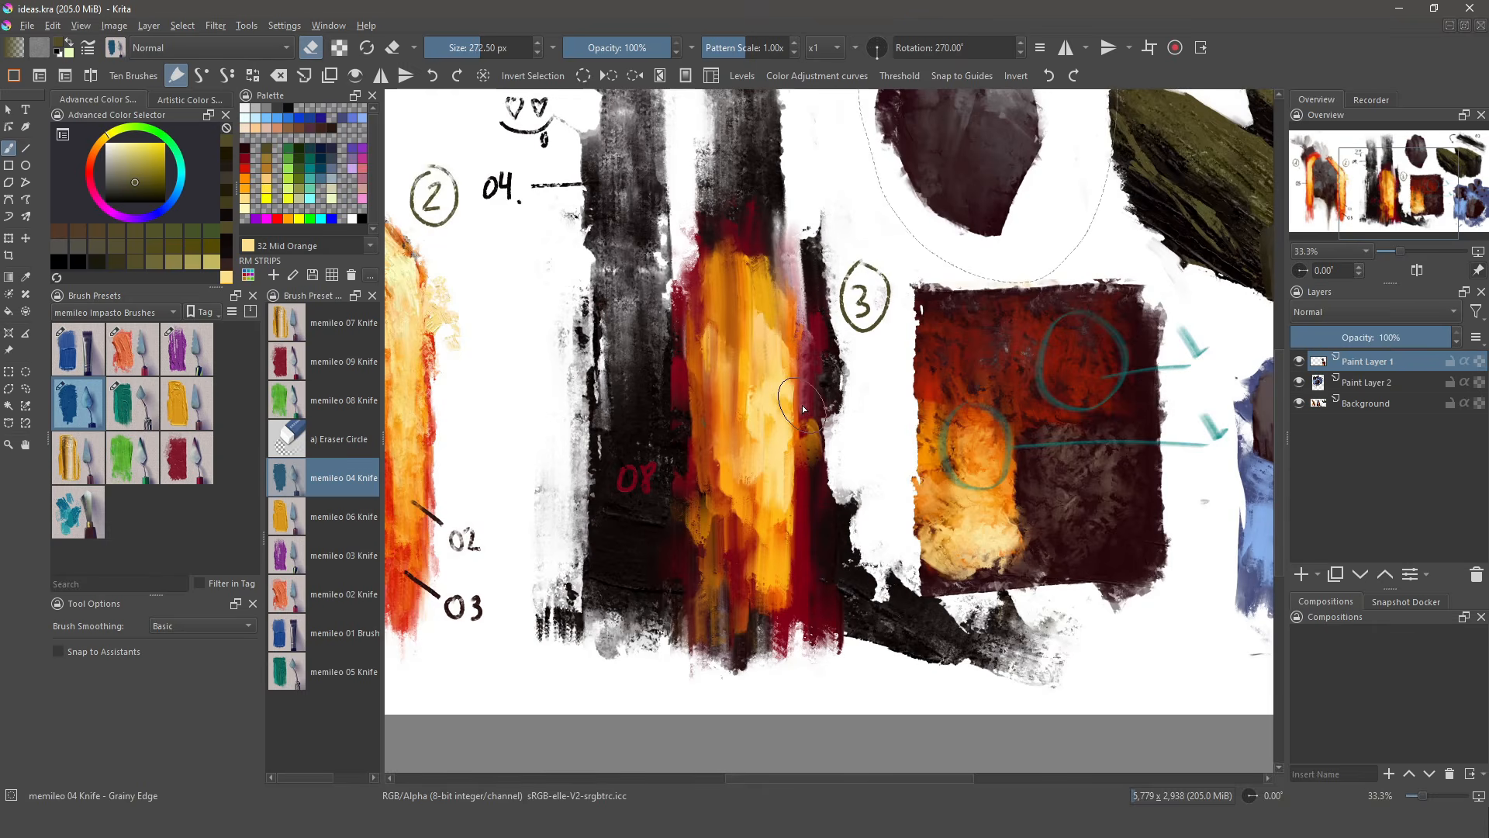
pyautogui.moveTo(889, 441); pyautogui.dragTo(918, 510)
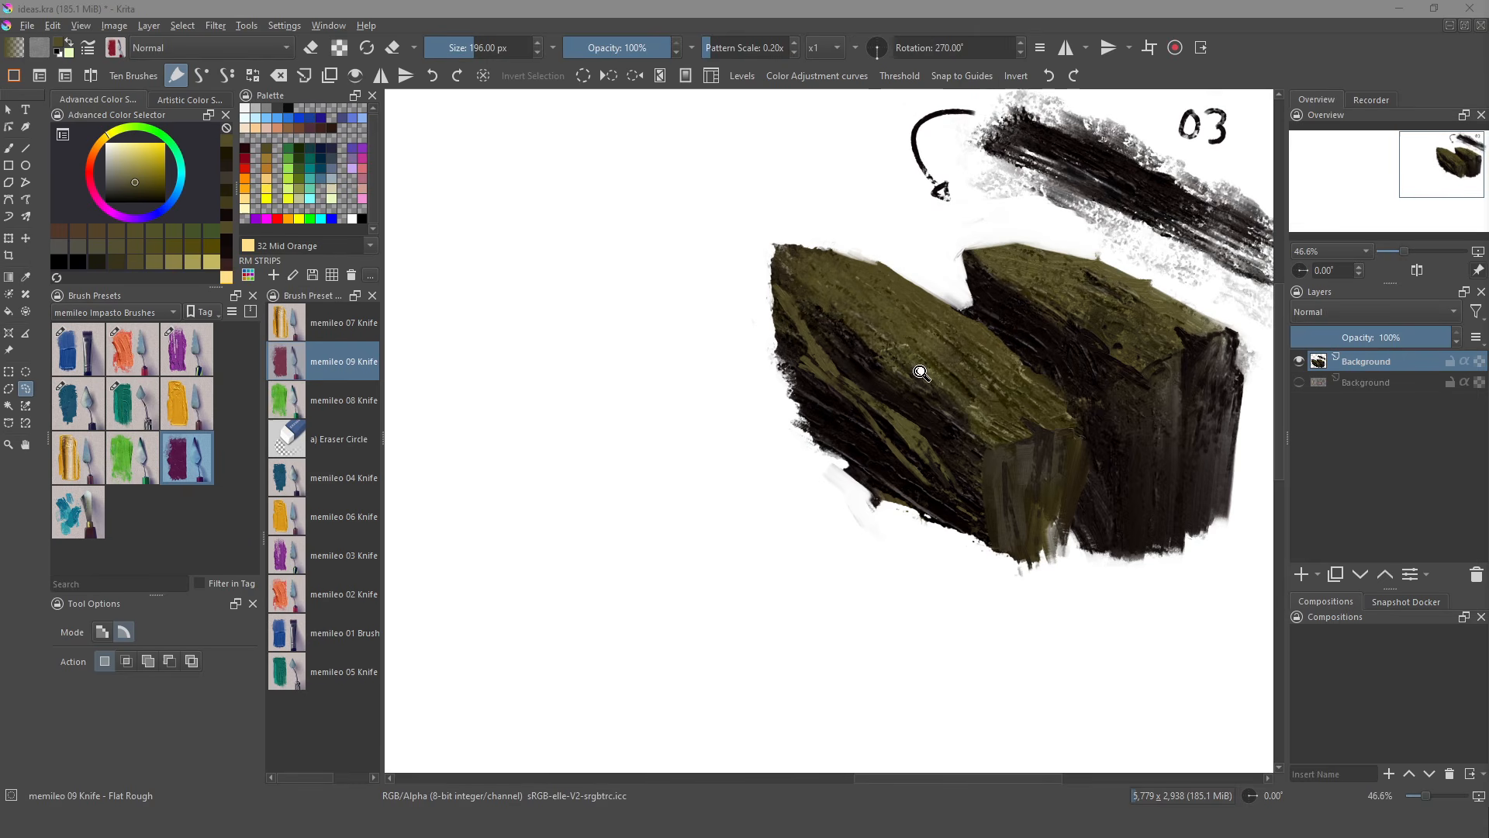
pyautogui.scroll(2, 967, 351)
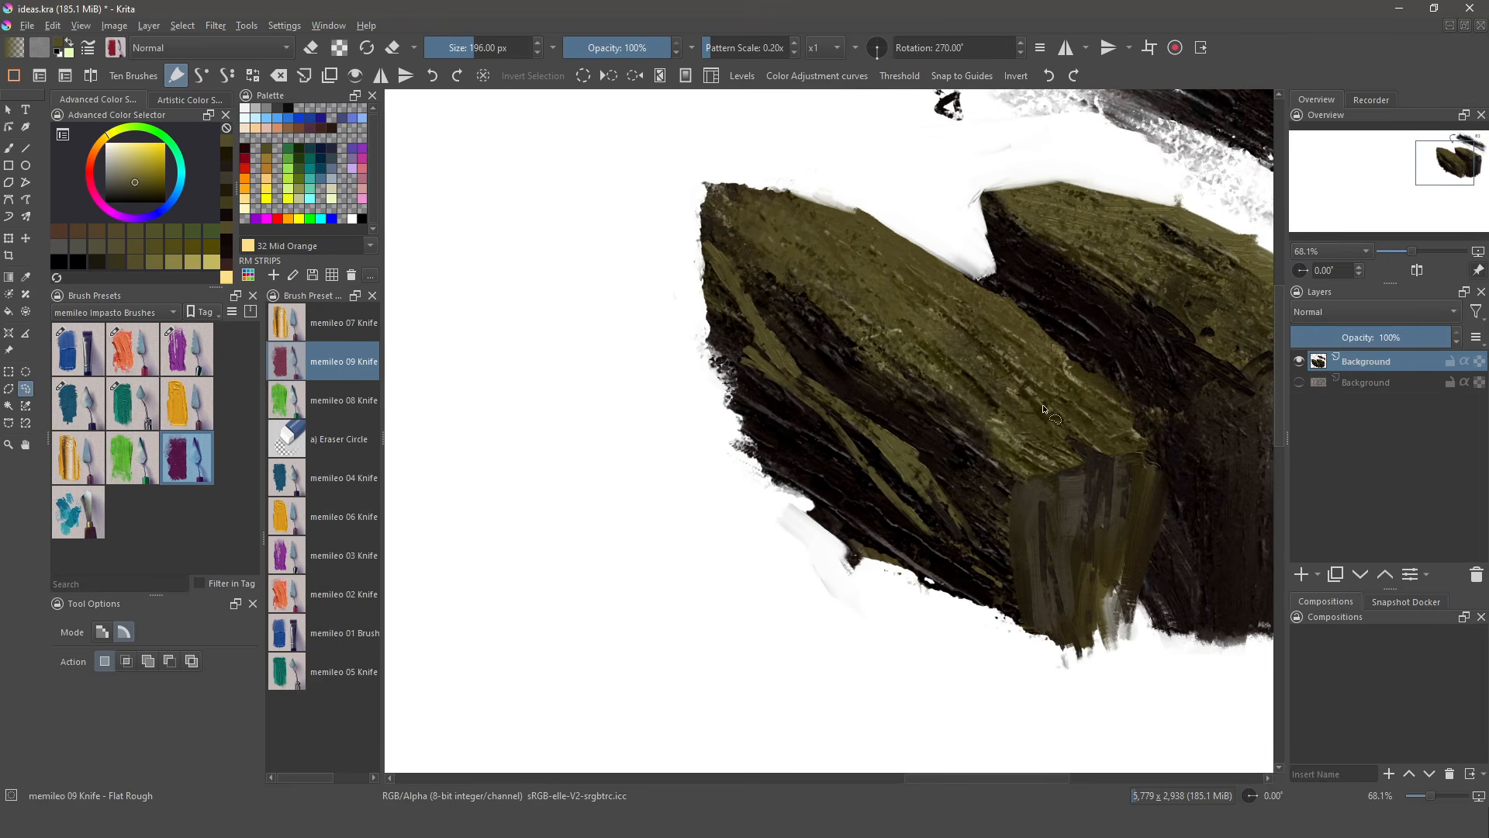
pyautogui.scroll(-2, 884, 422)
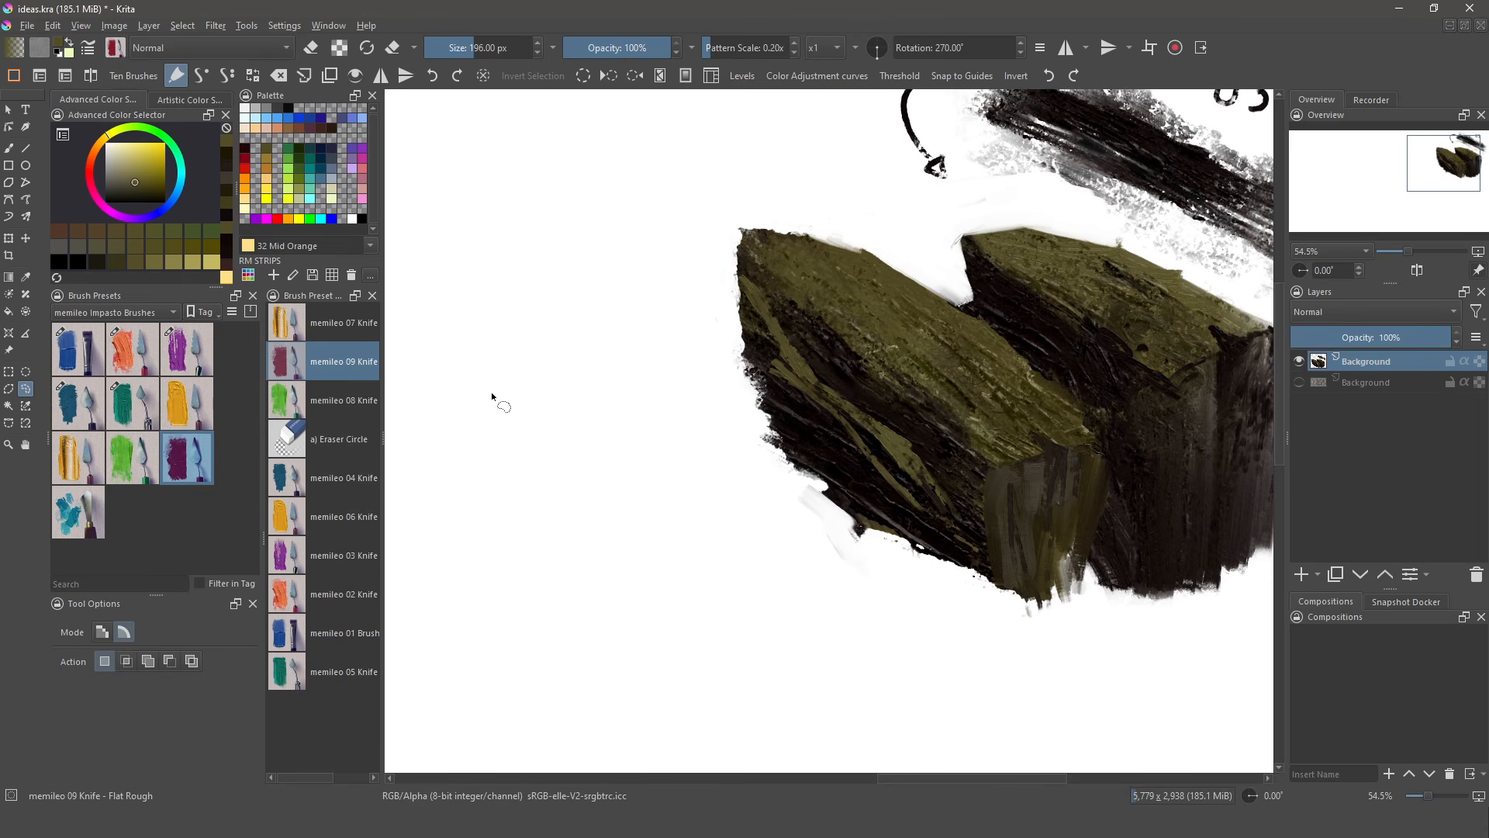
# - Block in a dark rock mass beside the existing rocks with the memileo 04 Knife brush, using olive and then near-black sampled from them
pyautogui.click(131, 365)
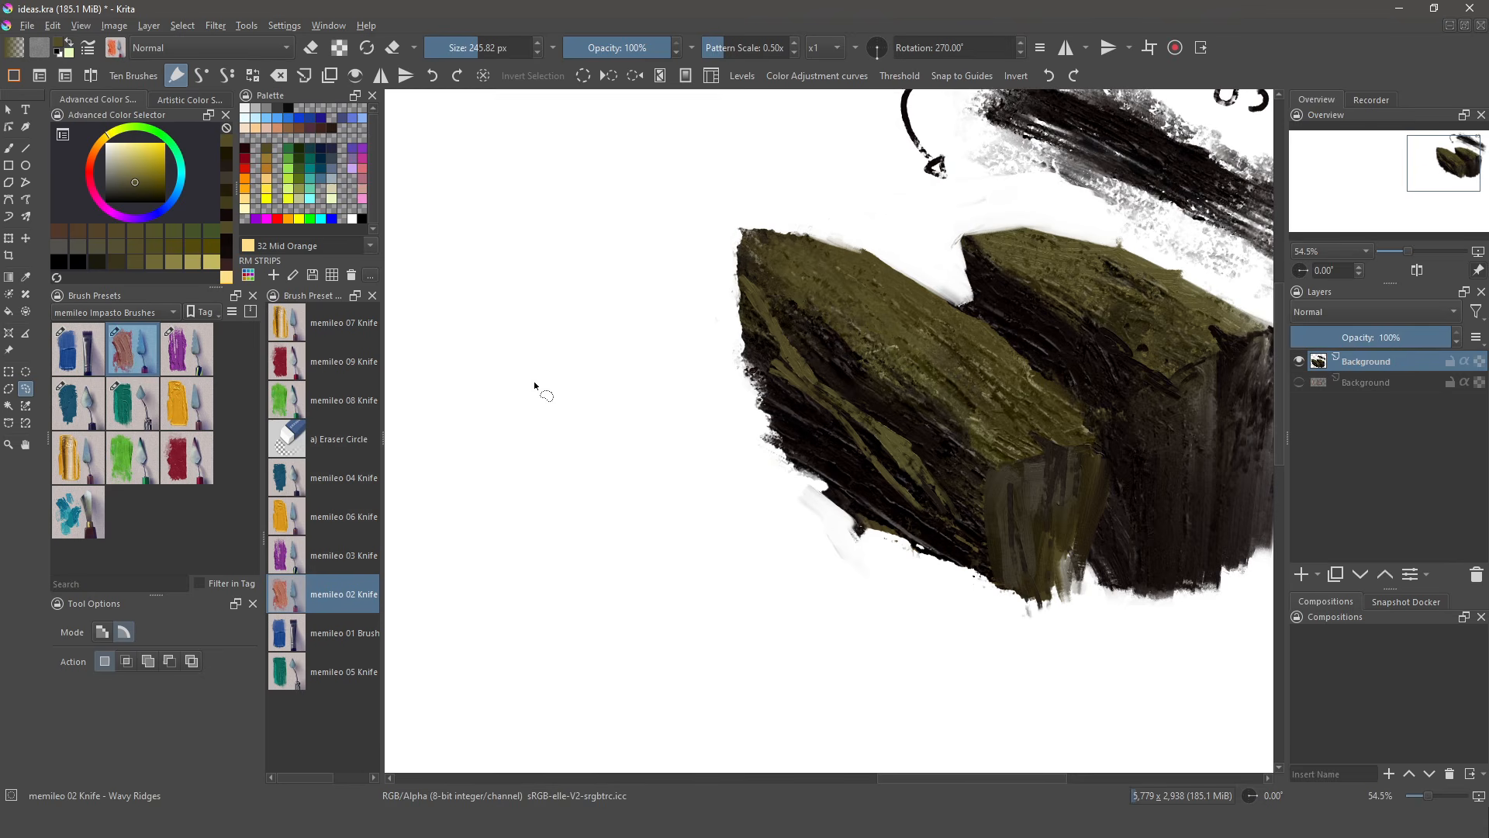
pyautogui.click(78, 411)
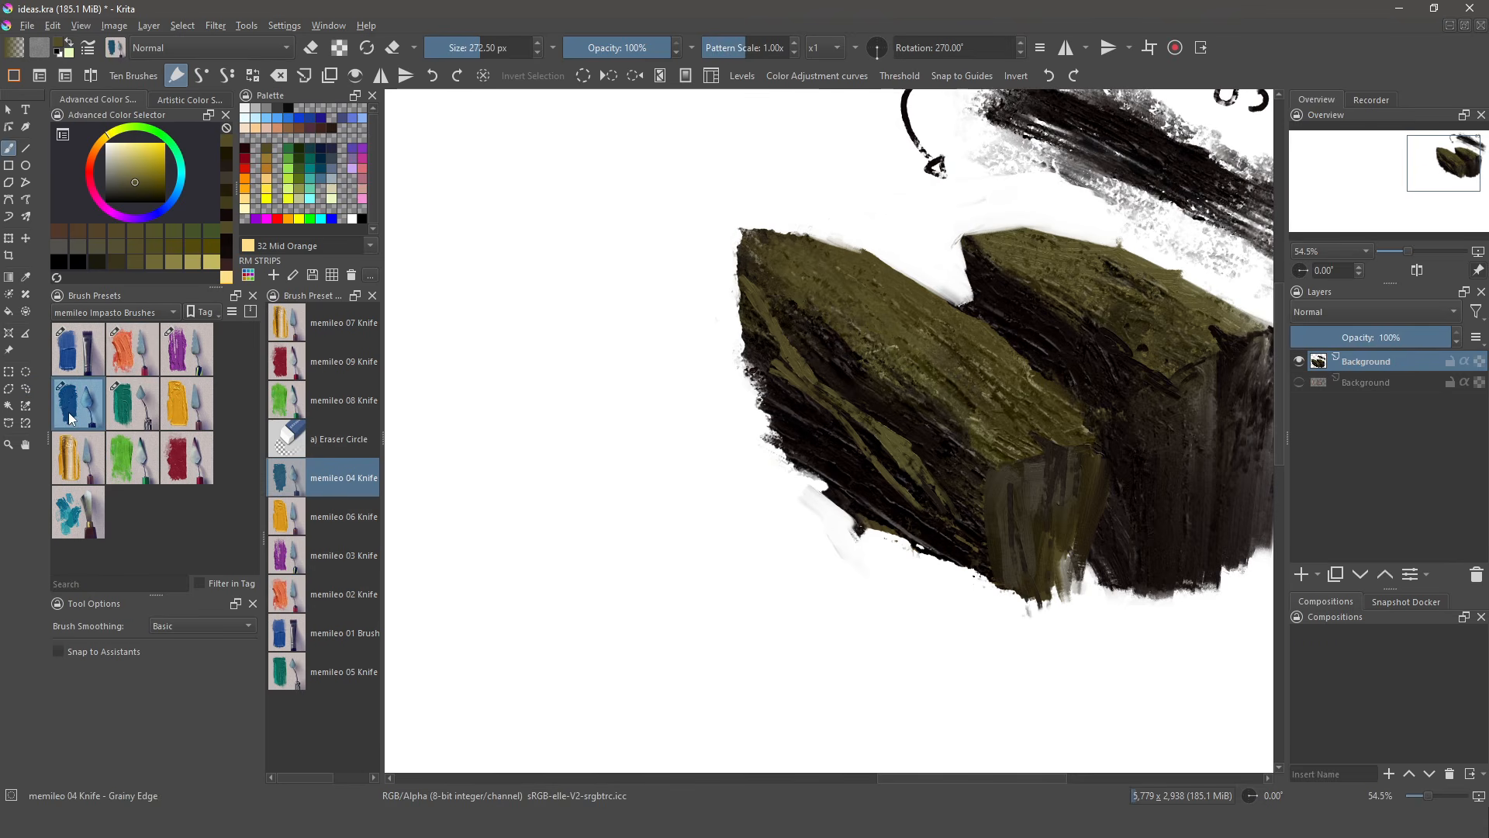
pyautogui.moveTo(578, 334)
pyautogui.mouseDown()
pyautogui.moveTo(696, 511)
pyautogui.moveTo(536, 345)
pyautogui.moveTo(577, 406)
pyautogui.moveTo(550, 408)
pyautogui.moveTo(645, 489)
pyautogui.moveTo(536, 345)
pyautogui.moveTo(565, 331)
pyautogui.moveTo(640, 430)
pyautogui.moveTo(596, 336)
pyautogui.moveTo(698, 488)
pyautogui.mouseUp()
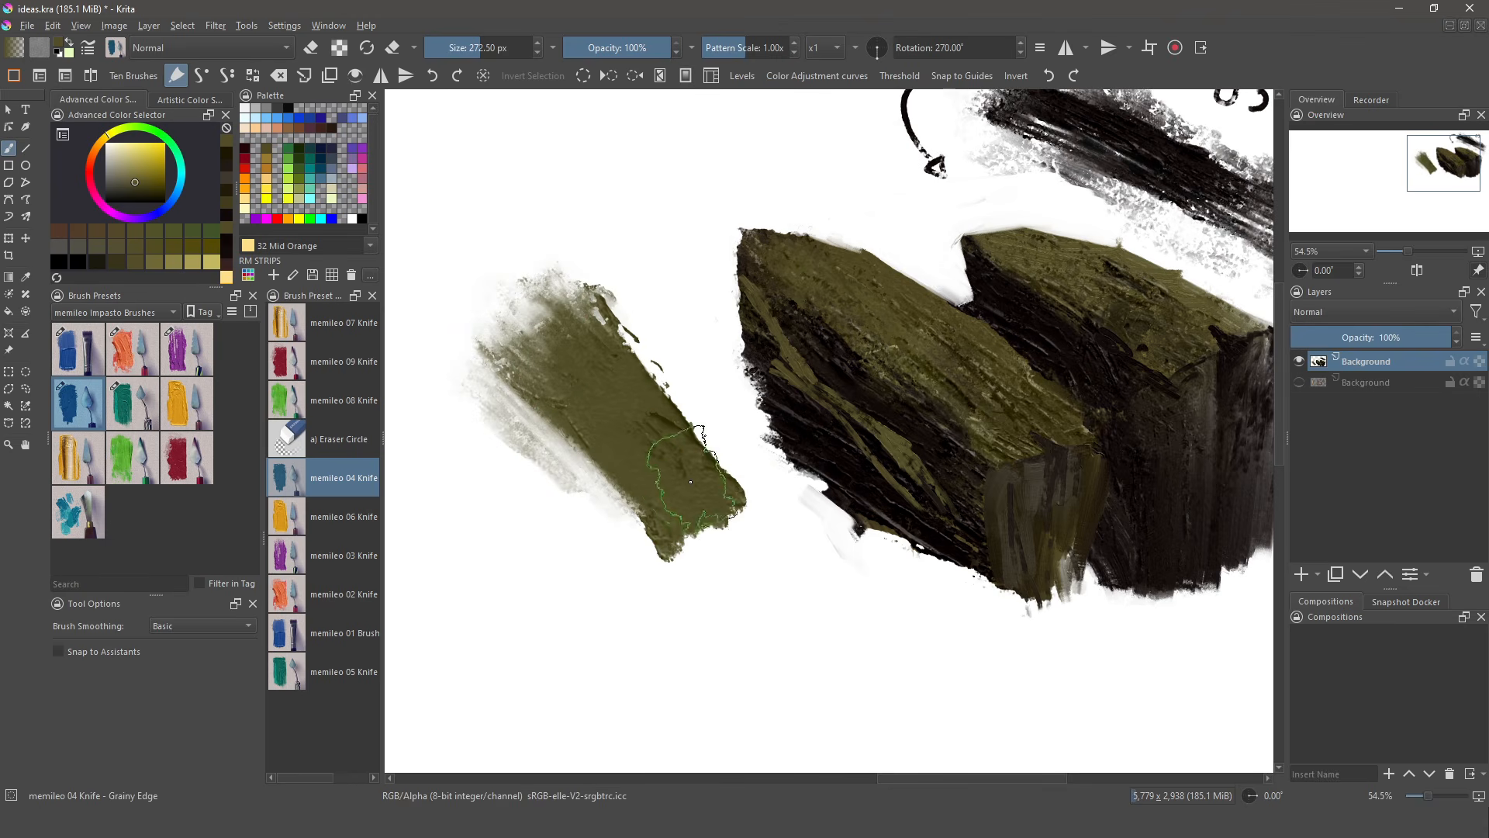
pyautogui.keyDown('ctrl'); pyautogui.click(764, 411); pyautogui.keyUp('ctrl')
pyautogui.moveTo(530, 308)
pyautogui.mouseDown()
pyautogui.moveTo(697, 475)
pyautogui.moveTo(508, 307)
pyautogui.moveTo(651, 485)
pyautogui.moveTo(492, 365)
pyautogui.moveTo(617, 566)
pyautogui.moveTo(581, 554)
pyautogui.moveTo(652, 575)
pyautogui.moveTo(690, 502)
pyautogui.moveTo(696, 538)
pyautogui.moveTo(669, 572)
pyautogui.moveTo(520, 460)
pyautogui.moveTo(473, 380)
pyautogui.moveTo(562, 490)
pyautogui.moveTo(606, 606)
pyautogui.moveTo(560, 464)
pyautogui.moveTo(454, 366)
pyautogui.moveTo(602, 648)
pyautogui.moveTo(514, 549)
pyautogui.moveTo(492, 486)
pyautogui.moveTo(444, 481)
pyautogui.moveTo(475, 490)
pyautogui.moveTo(479, 529)
pyautogui.moveTo(575, 620)
pyautogui.moveTo(434, 362)
pyautogui.moveTo(592, 617)
pyautogui.moveTo(589, 512)
pyautogui.moveTo(484, 294)
pyautogui.moveTo(551, 323)
pyautogui.moveTo(459, 295)
pyautogui.moveTo(524, 309)
pyautogui.moveTo(432, 327)
pyautogui.moveTo(449, 359)
pyautogui.mouseUp()
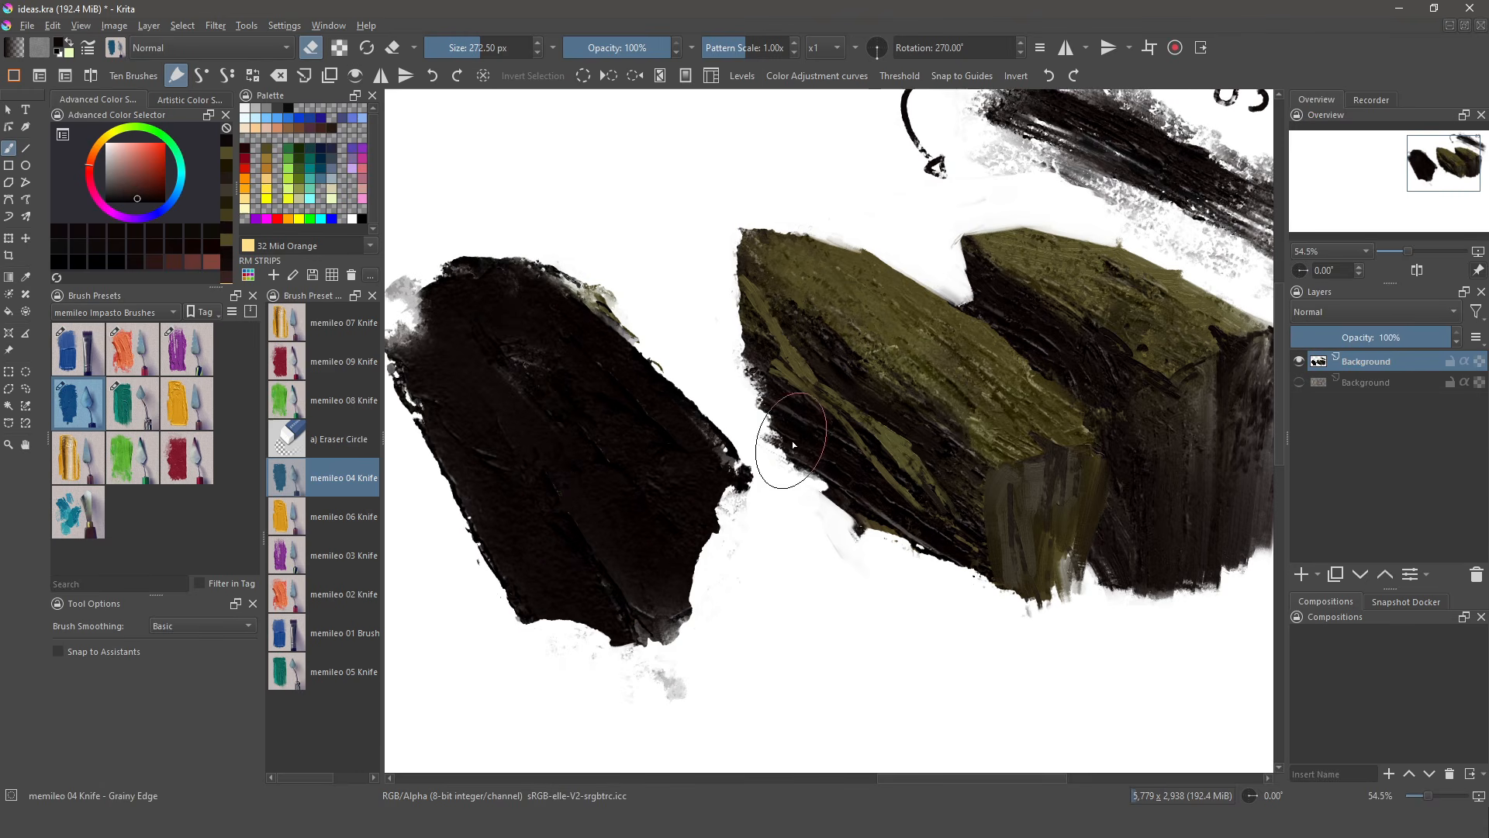
# - Paint the new rock's upper plane in 45 Dark Yellow with the memileo 04 Knife brush, with erasing turned off
pyautogui.click(266, 152)
pyautogui.press('e')
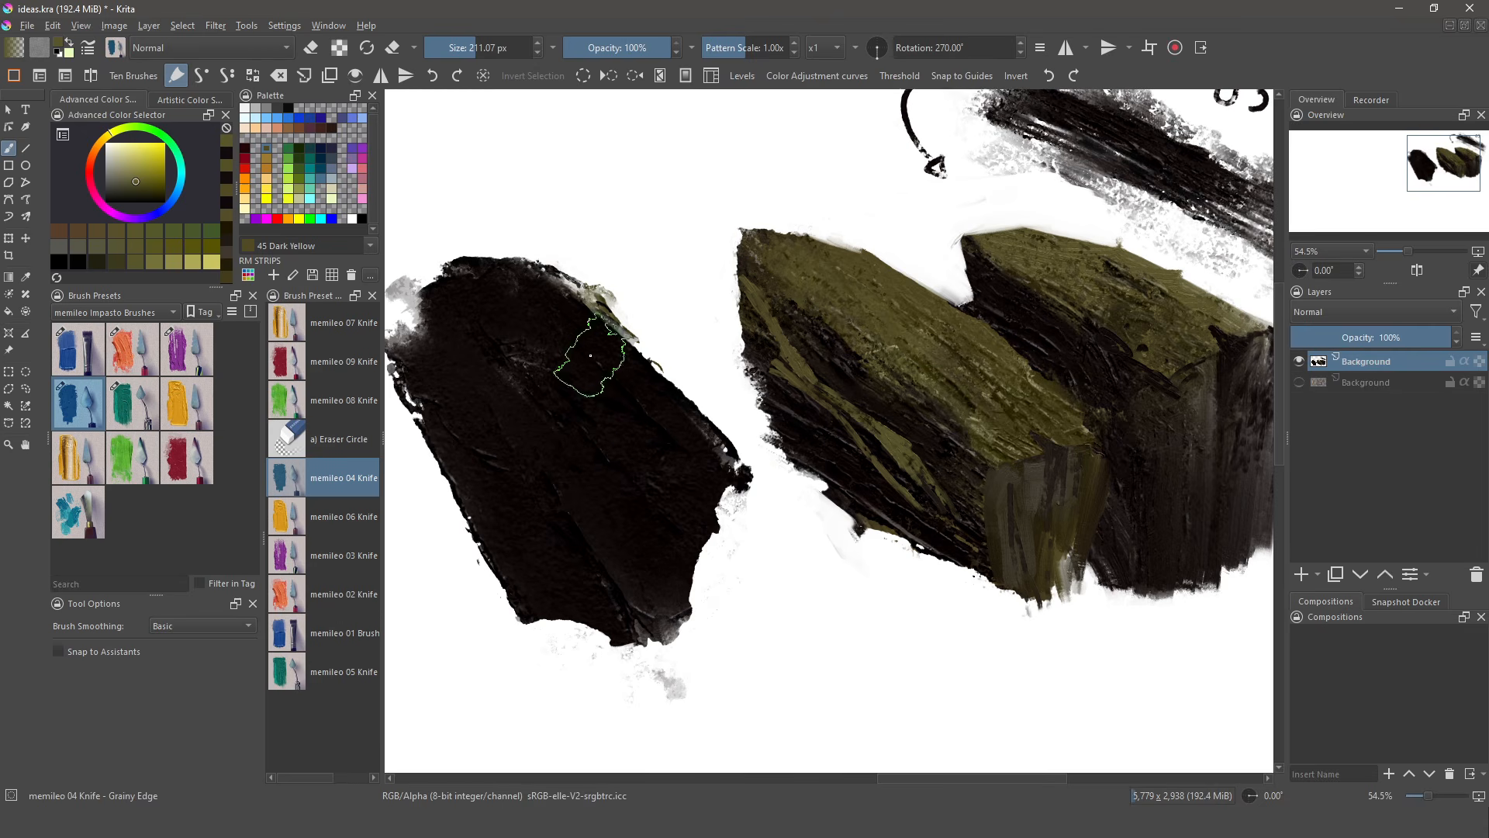
pyautogui.moveTo(518, 304)
pyautogui.mouseDown()
pyautogui.moveTo(665, 423)
pyautogui.moveTo(498, 298)
pyautogui.moveTo(589, 409)
pyautogui.moveTo(472, 292)
pyautogui.moveTo(583, 462)
pyautogui.moveTo(577, 446)
pyautogui.moveTo(610, 450)
pyautogui.moveTo(632, 422)
pyautogui.moveTo(707, 466)
pyautogui.moveTo(672, 460)
pyautogui.moveTo(474, 328)
pyautogui.moveTo(456, 298)
pyautogui.moveTo(497, 364)
pyautogui.moveTo(669, 448)
pyautogui.moveTo(667, 435)
pyautogui.moveTo(570, 465)
pyautogui.moveTo(560, 321)
pyautogui.moveTo(559, 369)
pyautogui.moveTo(588, 404)
pyautogui.mouseUp()
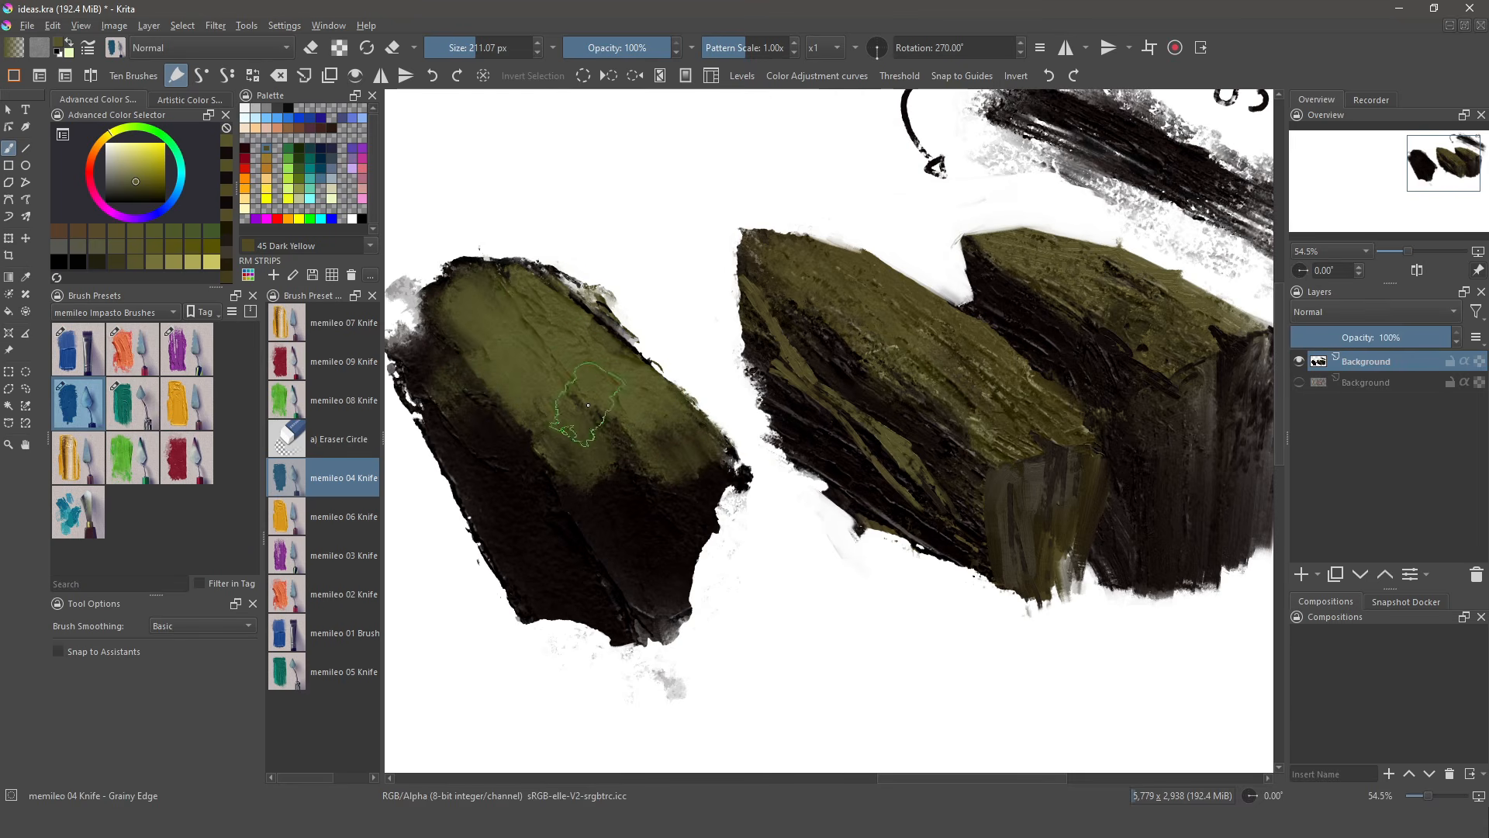
# - Switch to the memileo 03 Knife brush and try grainy groove strokes along the new rock's olive plane
pyautogui.click(182, 364)
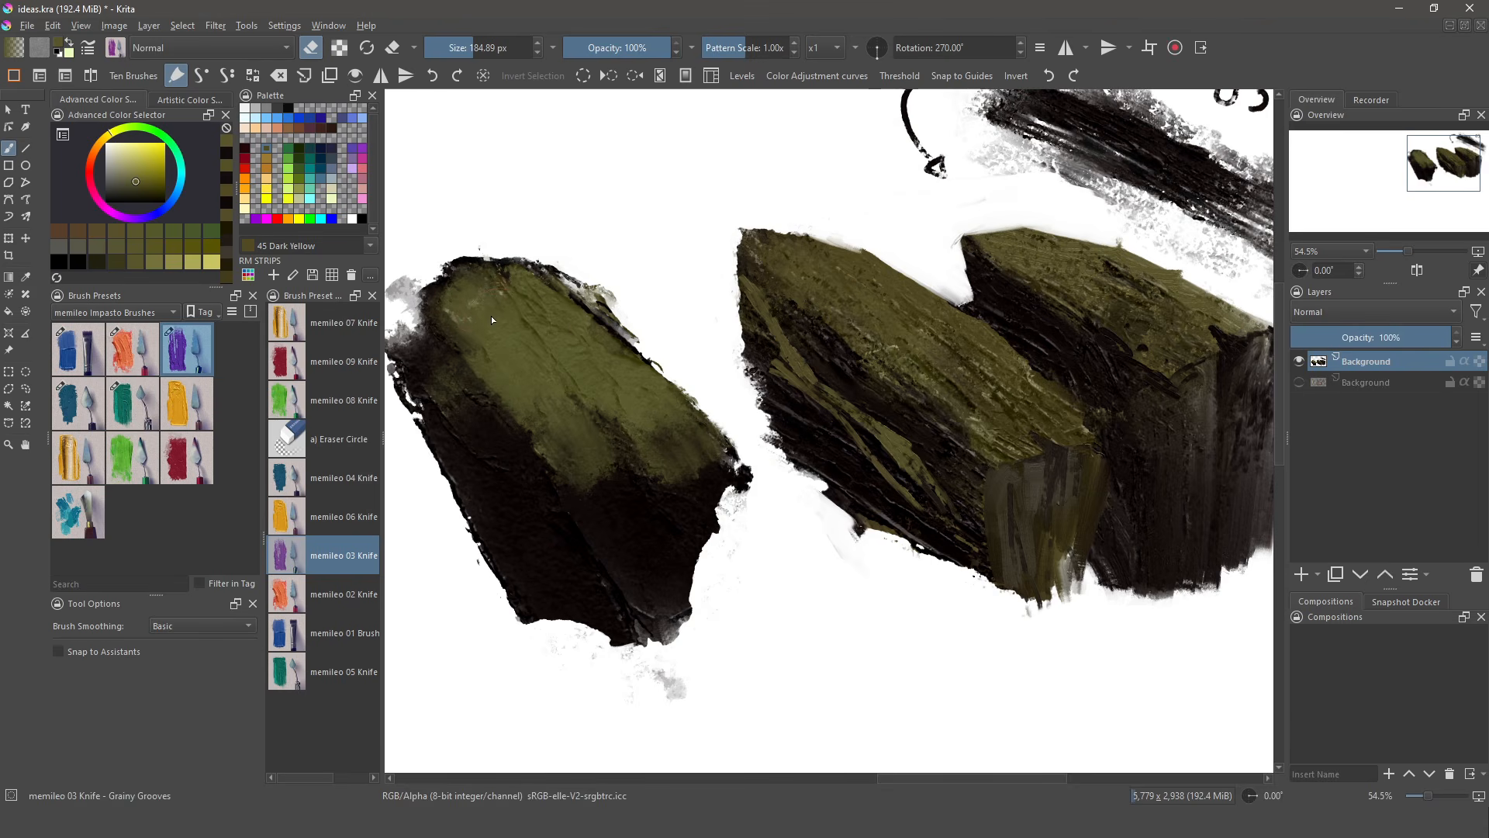
pyautogui.moveTo(560, 396); pyautogui.dragTo(539, 373)
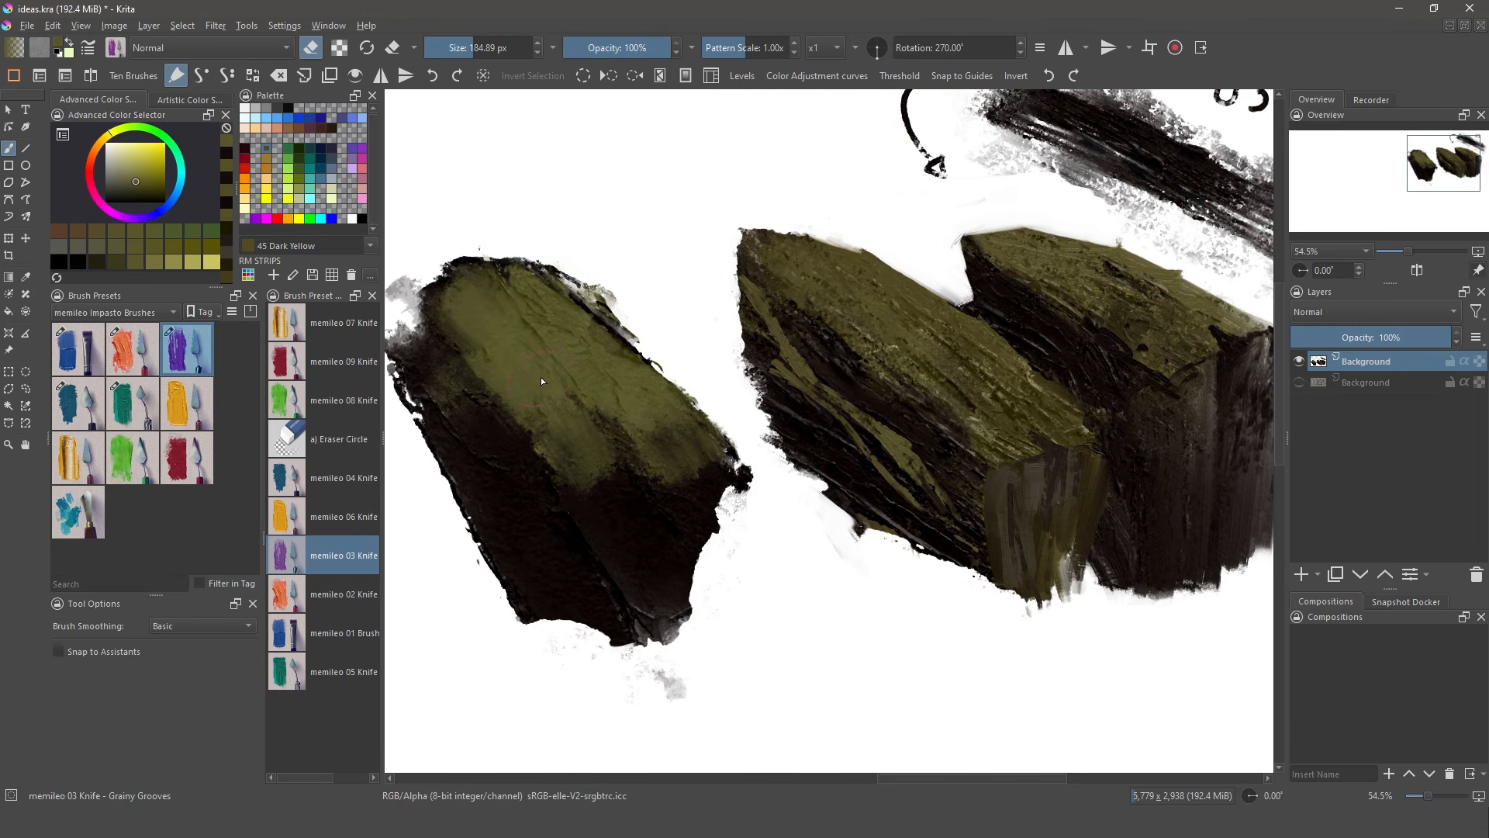
pyautogui.press('e')
pyautogui.moveTo(484, 294)
pyautogui.mouseDown()
pyautogui.moveTo(576, 418)
pyautogui.moveTo(599, 428)
pyautogui.moveTo(503, 307)
pyautogui.moveTo(627, 430)
pyautogui.mouseUp()
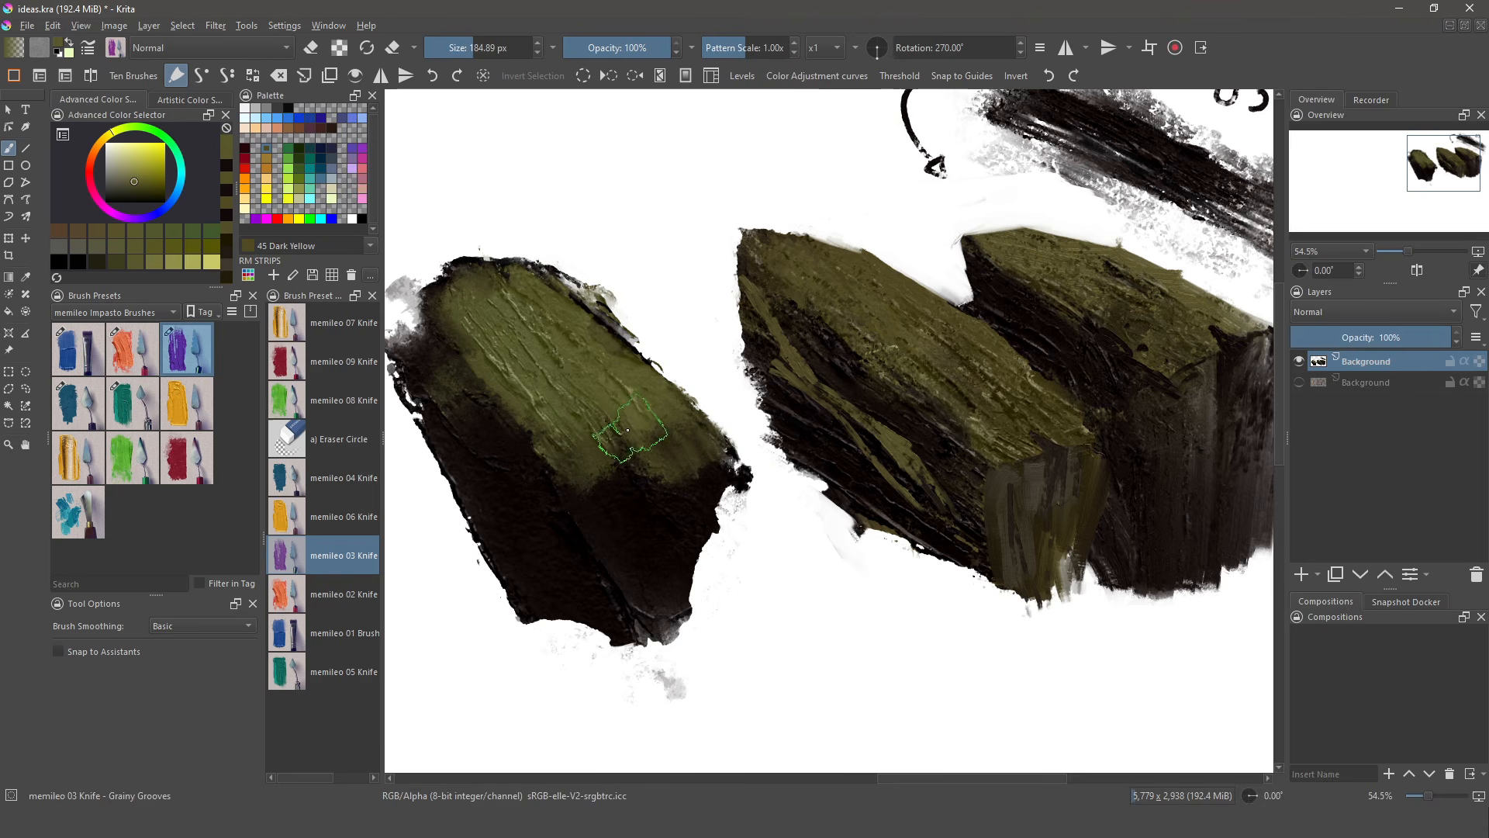
pyautogui.moveTo(644, 124)
pyautogui.mouseDown()
pyautogui.moveTo(648, 221)
pyautogui.moveTo(635, 262)
pyautogui.moveTo(613, 291)
pyautogui.mouseUp()
pyautogui.moveTo(590, 109)
pyautogui.mouseDown()
pyautogui.moveTo(585, 223)
pyautogui.moveTo(554, 241)
pyautogui.mouseUp()
pyautogui.moveTo(543, 124); pyautogui.dragTo(535, 252)
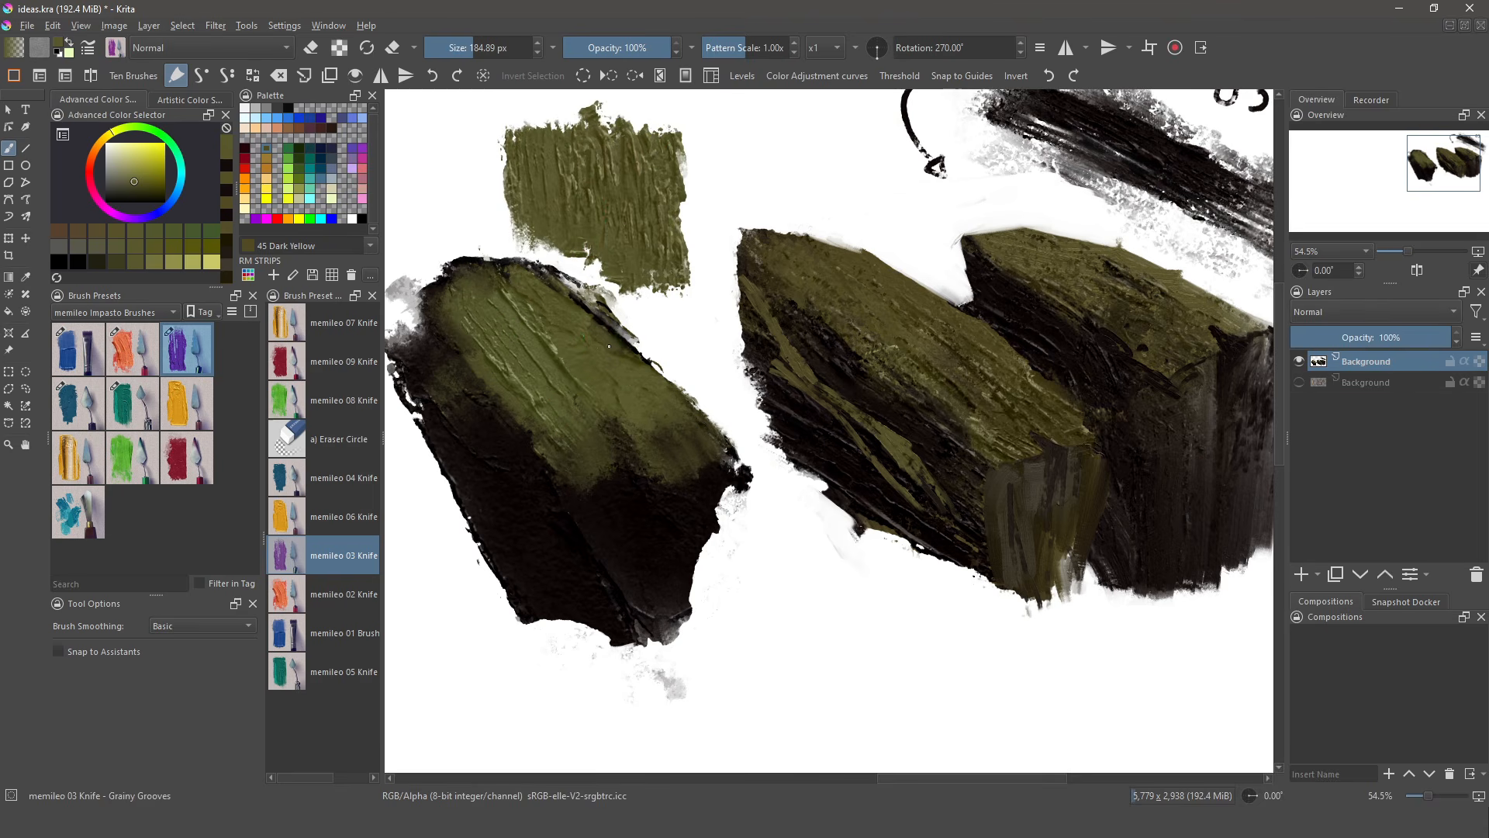
pyautogui.hotkey('ctrl', 'z')
pyautogui.hotkey('ctrl', 'z')
pyautogui.hotkey('ctrl', 'z')
pyautogui.hotkey('ctrl', 'z')
pyautogui.hotkey('ctrl', 'z')
pyautogui.hotkey('ctrl', 'z')
pyautogui.hotkey('ctrl', 'z')
pyautogui.hotkey('ctrl', 'z')
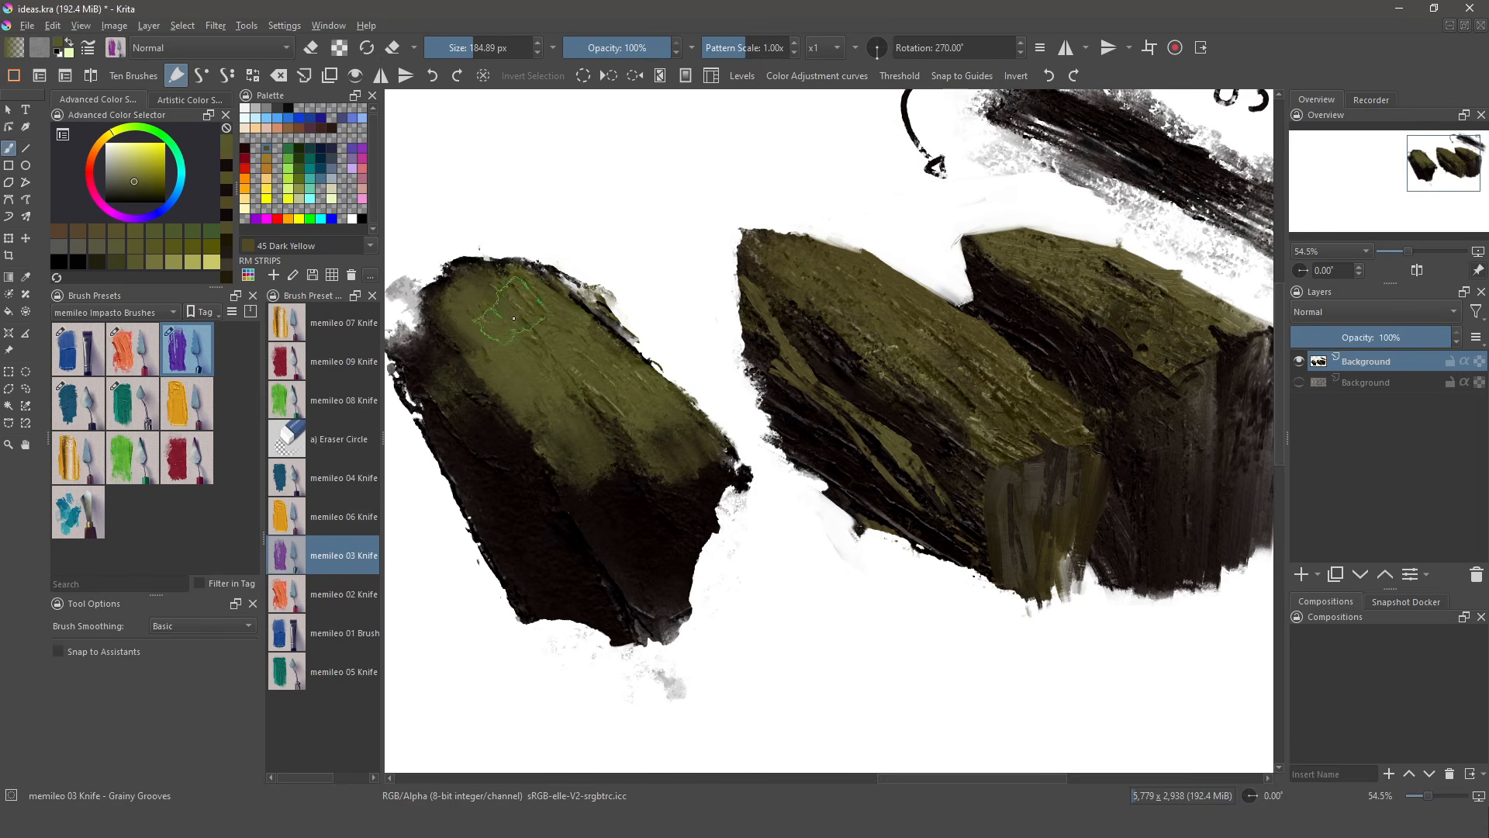
# - Texture the new rock's olive plane with lengthwise grainy strokes using the memileo 03 Knife brush
pyautogui.moveTo(514, 318)
pyautogui.mouseDown()
pyautogui.moveTo(631, 467)
pyautogui.moveTo(584, 457)
pyautogui.moveTo(471, 284)
pyautogui.moveTo(571, 348)
pyautogui.moveTo(677, 449)
pyautogui.moveTo(493, 286)
pyautogui.moveTo(599, 363)
pyautogui.moveTo(670, 452)
pyautogui.moveTo(555, 369)
pyautogui.moveTo(641, 449)
pyautogui.mouseUp()
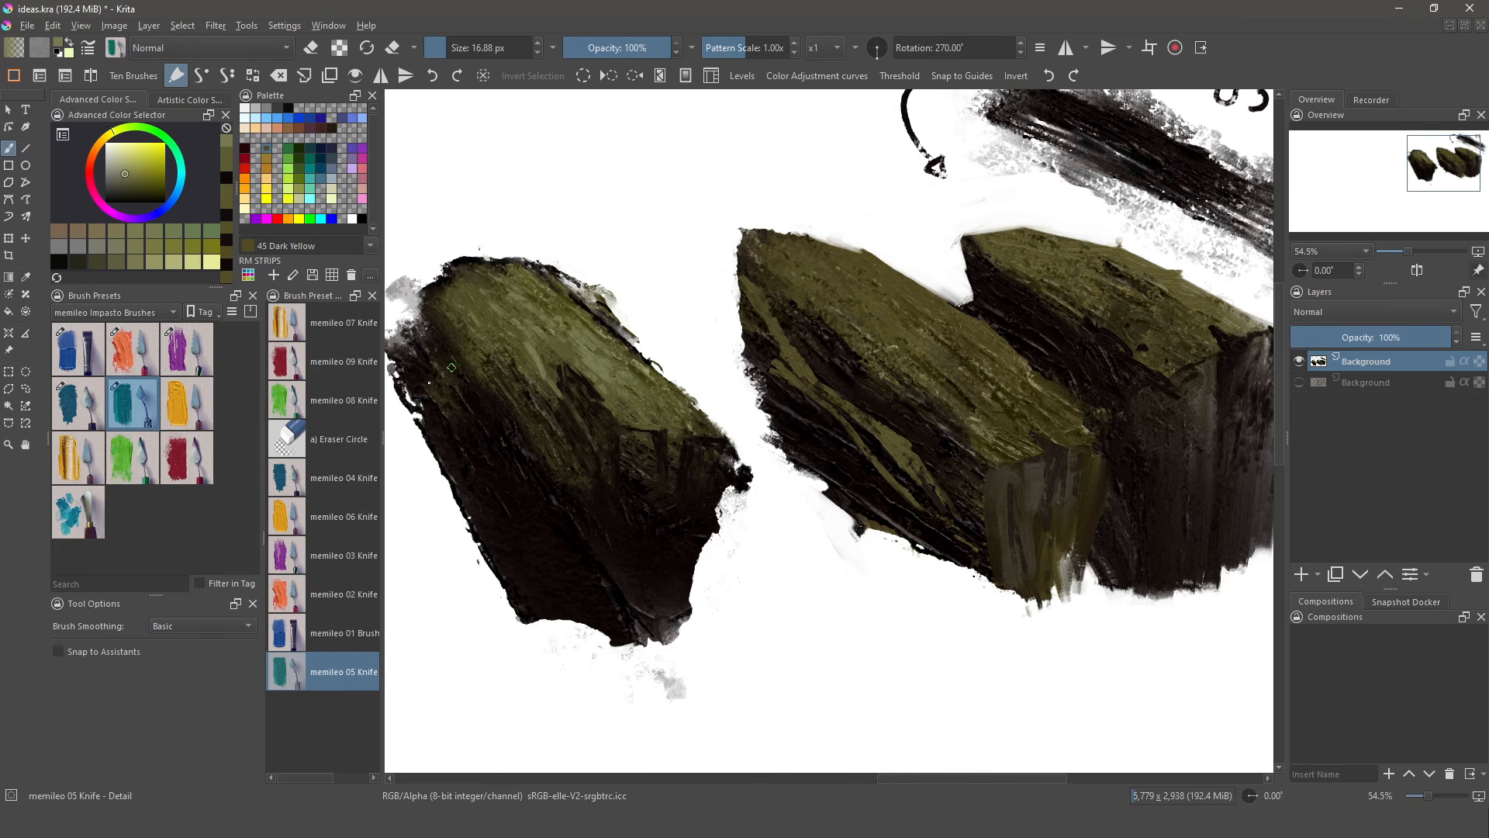
pyautogui.click(187, 360)
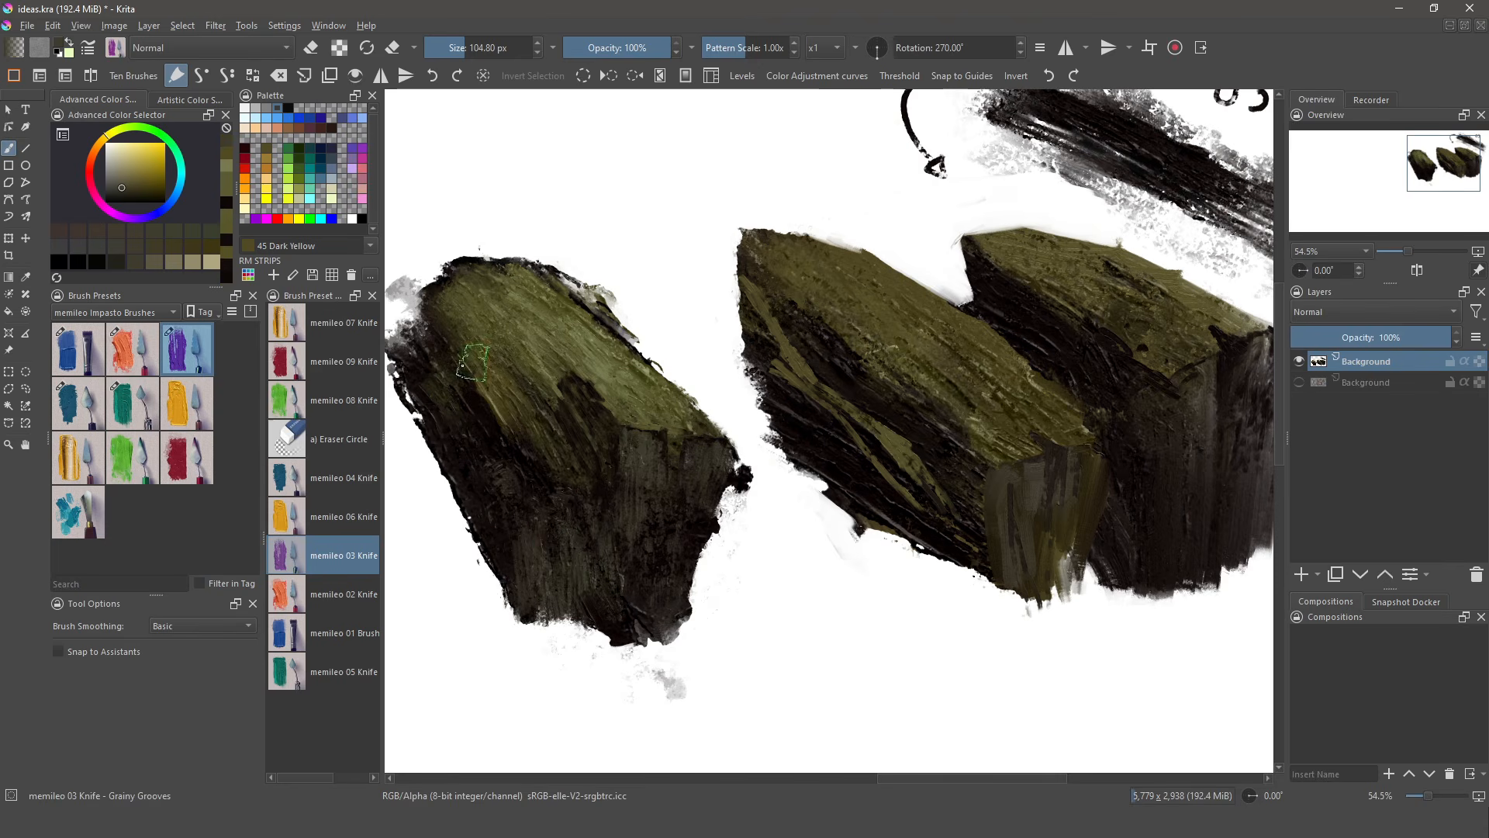
pyautogui.press('/')
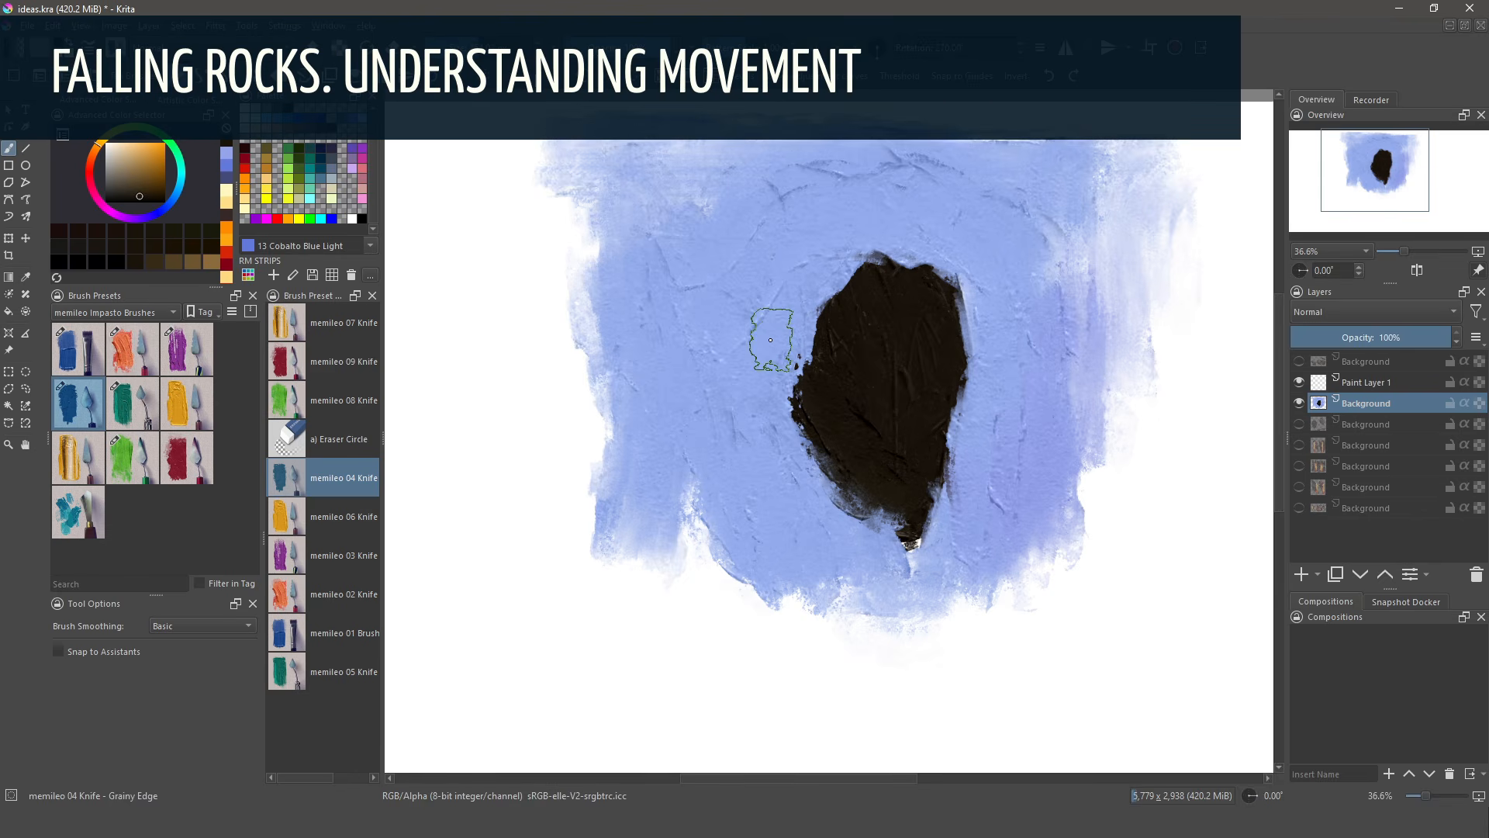
# - Pull vertical motion streaks upward from the dark falling rock with the memileo 04 Knife brush, and strengthen them with the memileo 07 Knife brush
pyautogui.moveTo(934, 334); pyautogui.dragTo(926, 155)
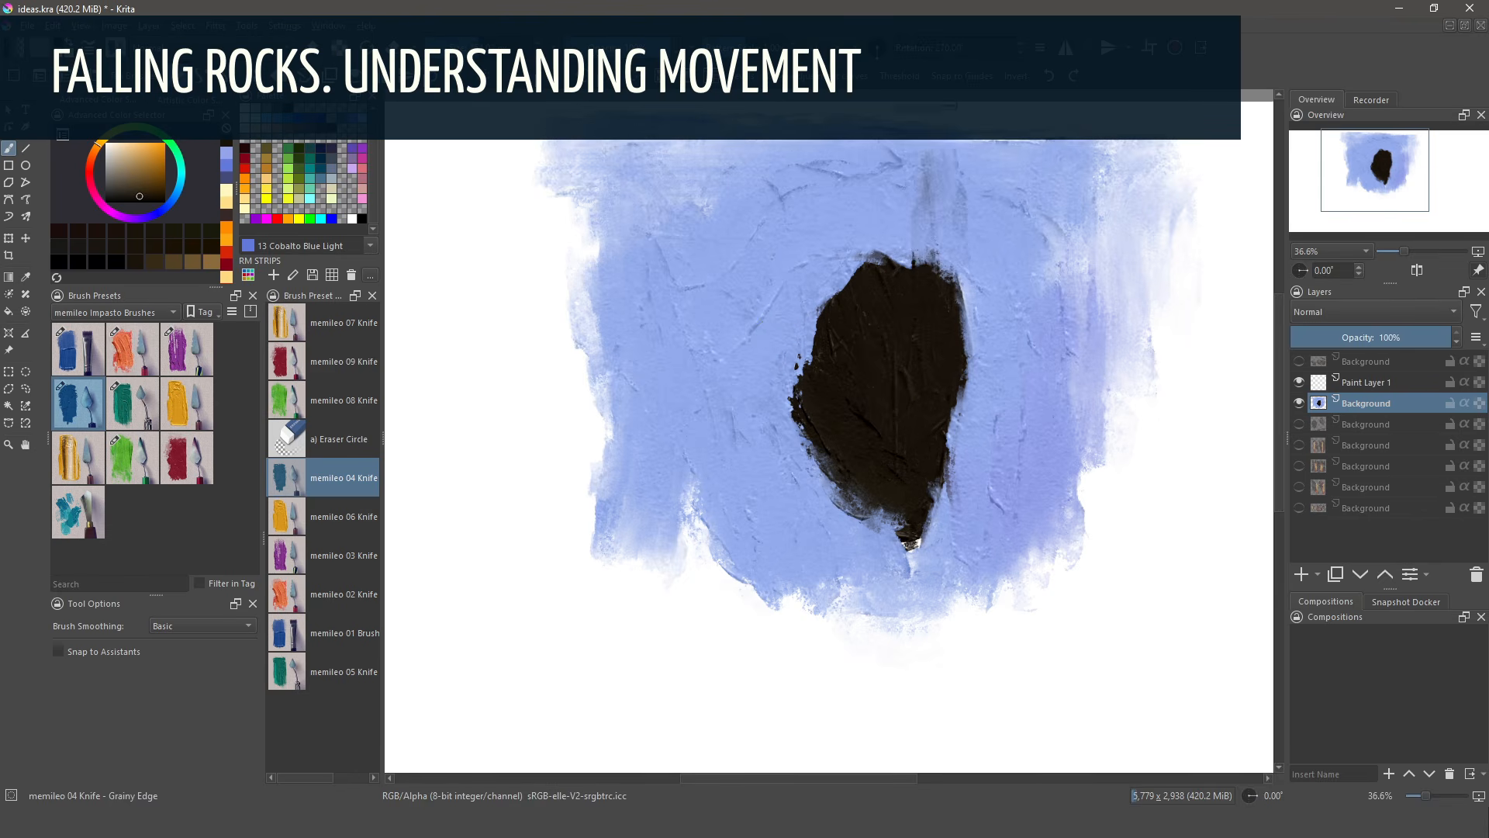
pyautogui.moveTo(887, 366); pyautogui.dragTo(880, 128)
pyautogui.moveTo(865, 425)
pyautogui.mouseDown()
pyautogui.moveTo(846, 179)
pyautogui.moveTo(824, 405)
pyautogui.moveTo(823, 141)
pyautogui.mouseUp()
pyautogui.moveTo(824, 446); pyautogui.dragTo(810, 175)
pyautogui.moveTo(833, 411); pyautogui.dragTo(833, 147)
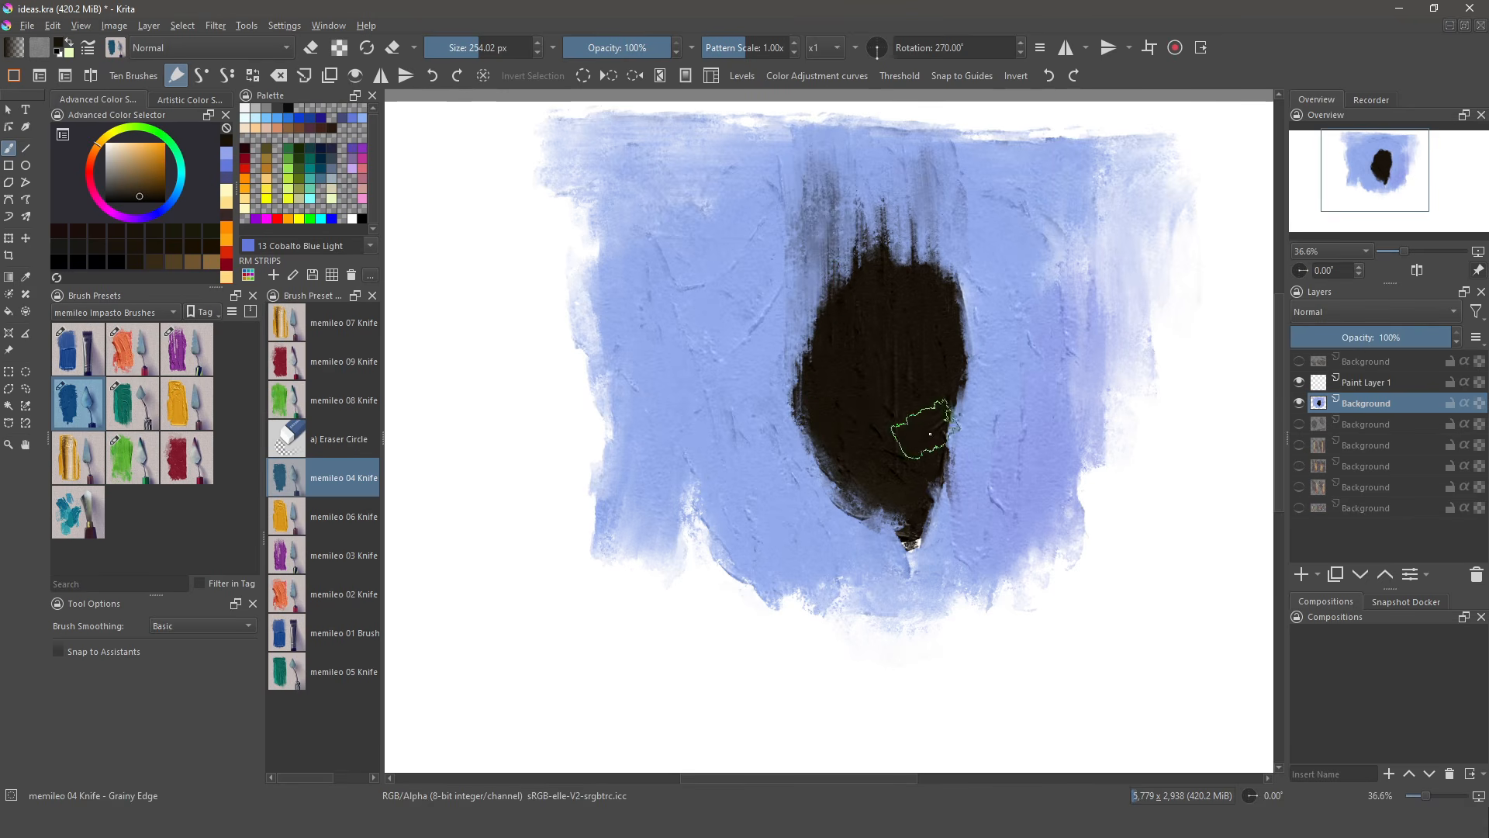
pyautogui.moveTo(924, 431); pyautogui.dragTo(940, 139)
pyautogui.moveTo(957, 341); pyautogui.dragTo(947, 148)
pyautogui.moveTo(924, 322); pyautogui.dragTo(918, 201)
pyautogui.moveTo(898, 298); pyautogui.dragTo(896, 198)
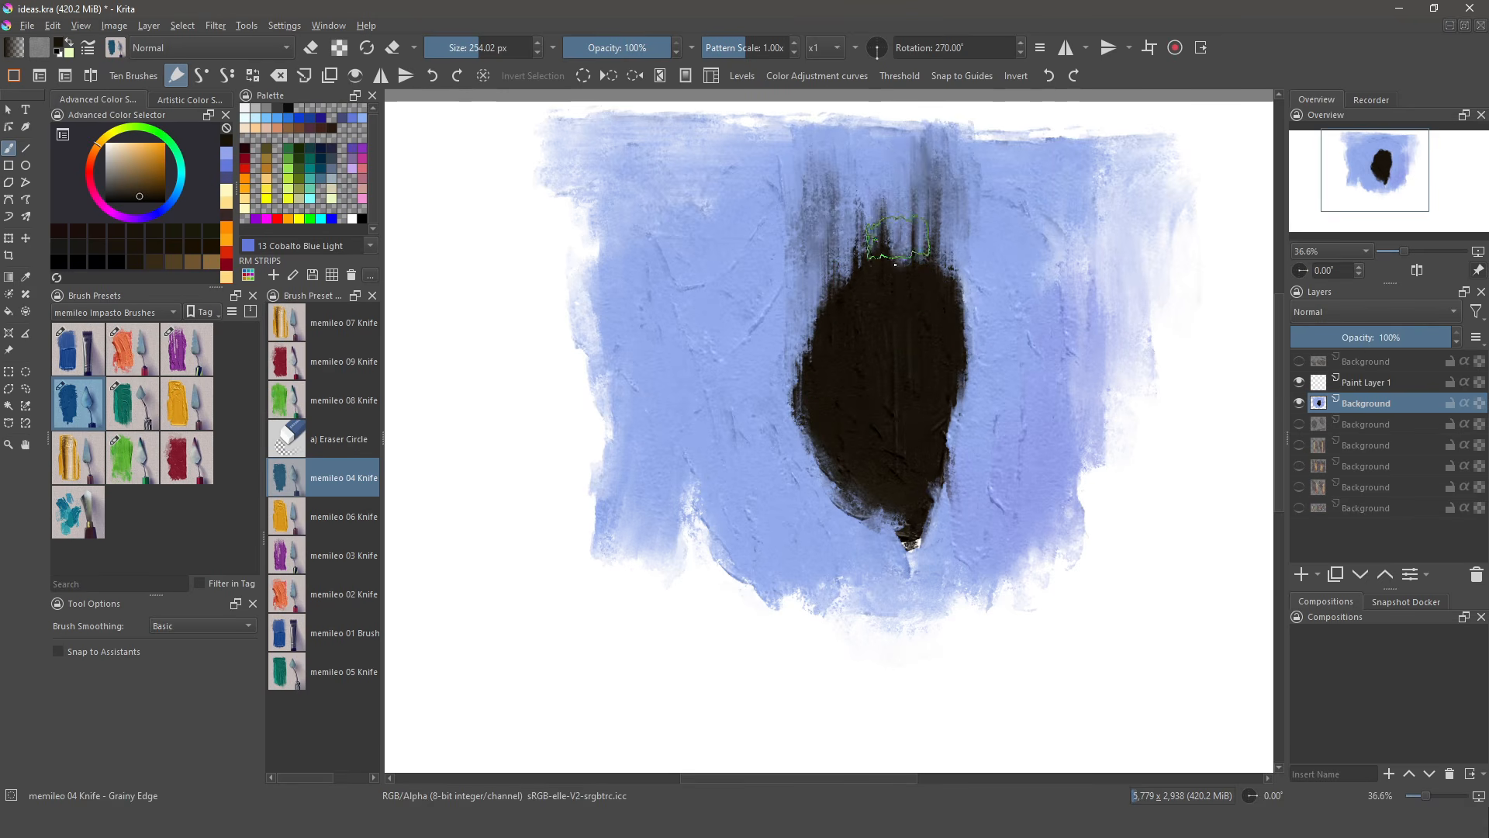
pyautogui.moveTo(885, 255); pyautogui.dragTo(881, 159)
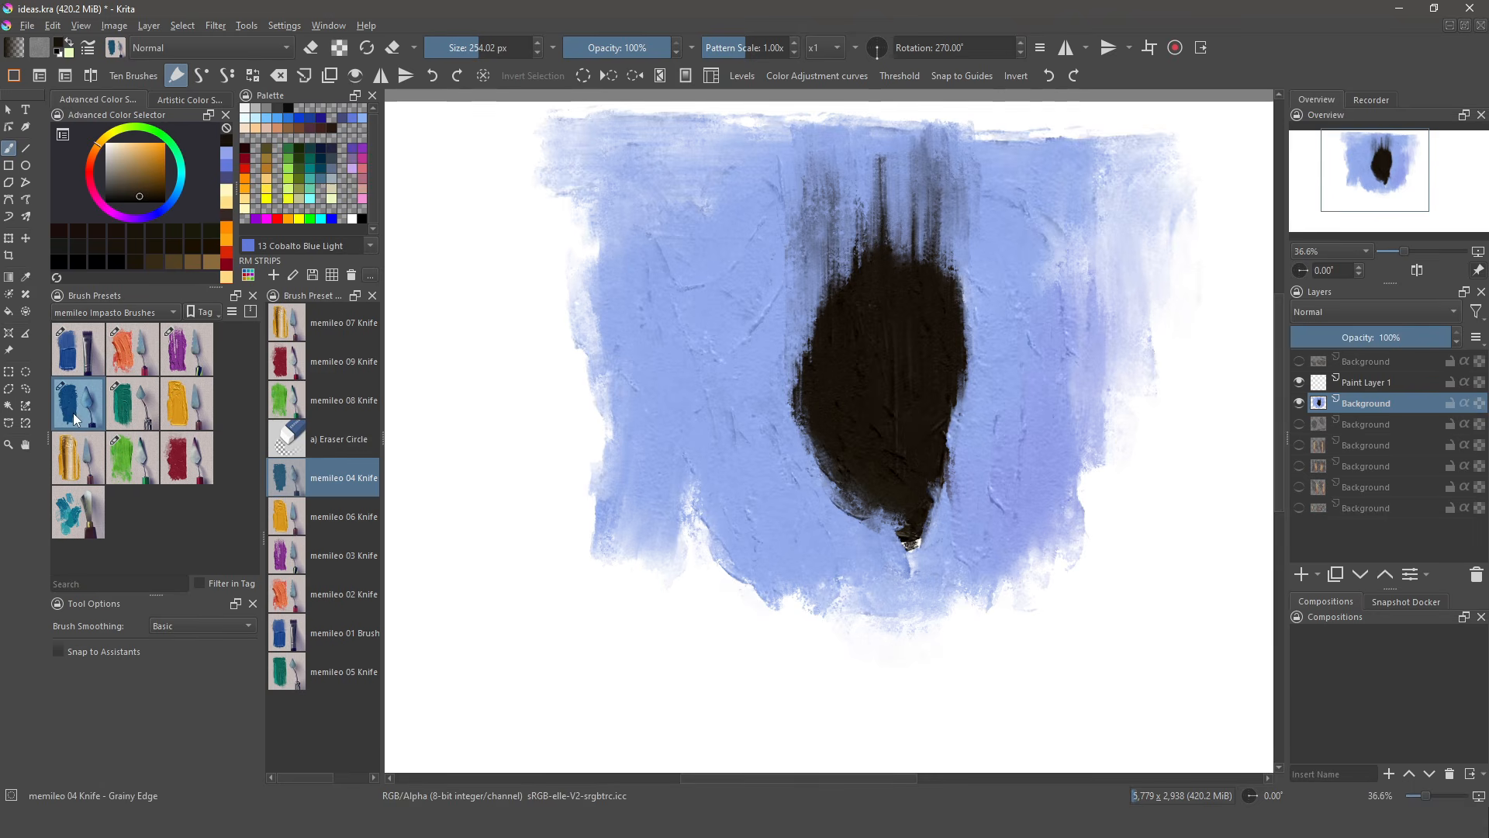
pyautogui.click(77, 457)
pyautogui.moveTo(861, 403); pyautogui.dragTo(860, 124)
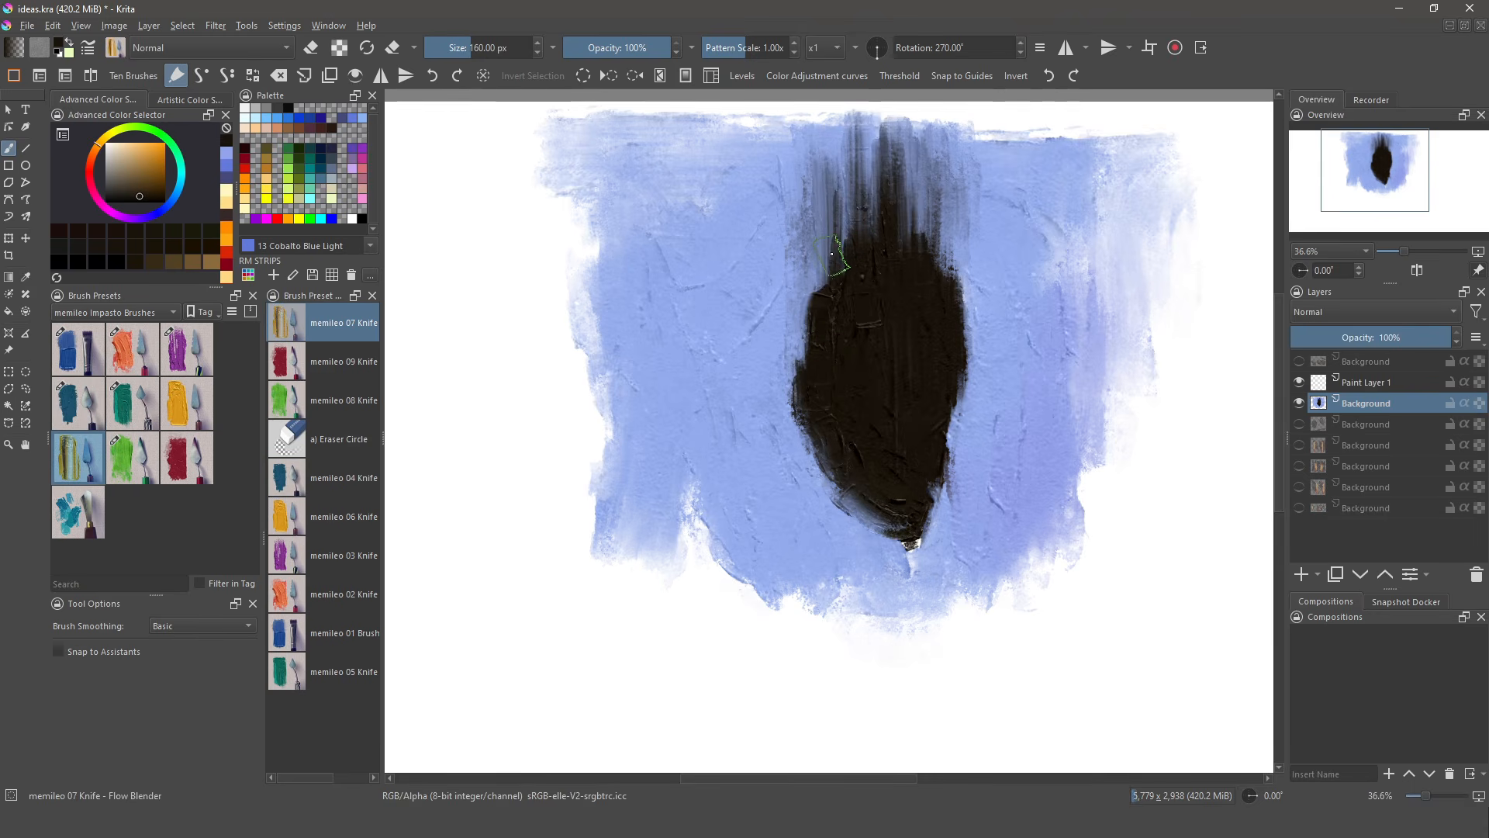
# - Paint small dark rock fragments on both sides of the falling rock with the memileo 05 Knife brush, reducing its size for the smallest ones
pyautogui.click(141, 403)
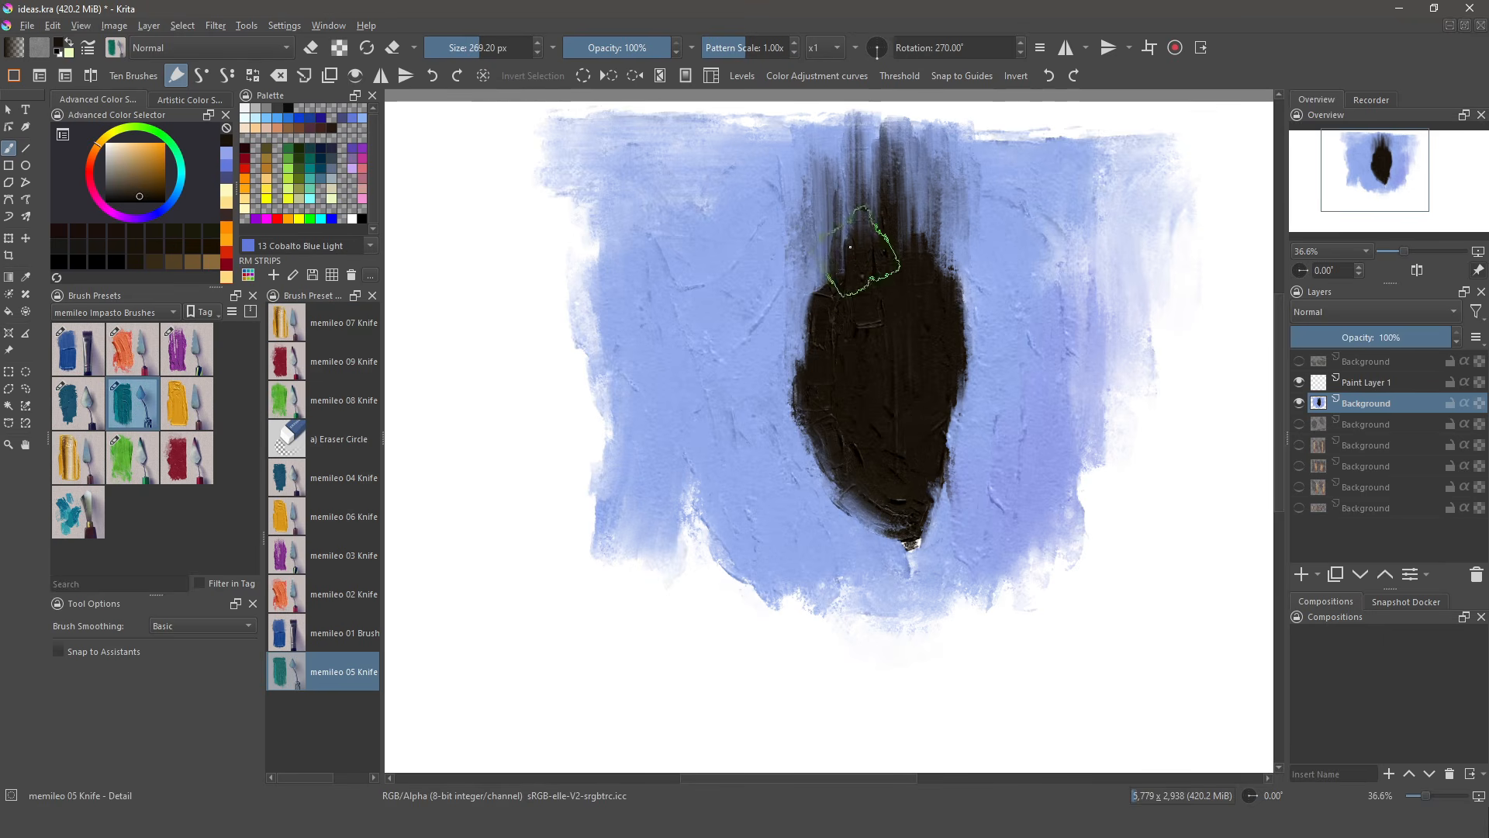
pyautogui.keyDown('shift'); pyautogui.moveTo(853, 306); pyautogui.dragTo(923, 306); pyautogui.keyUp('shift')
pyautogui.moveTo(745, 349); pyautogui.dragTo(738, 246)
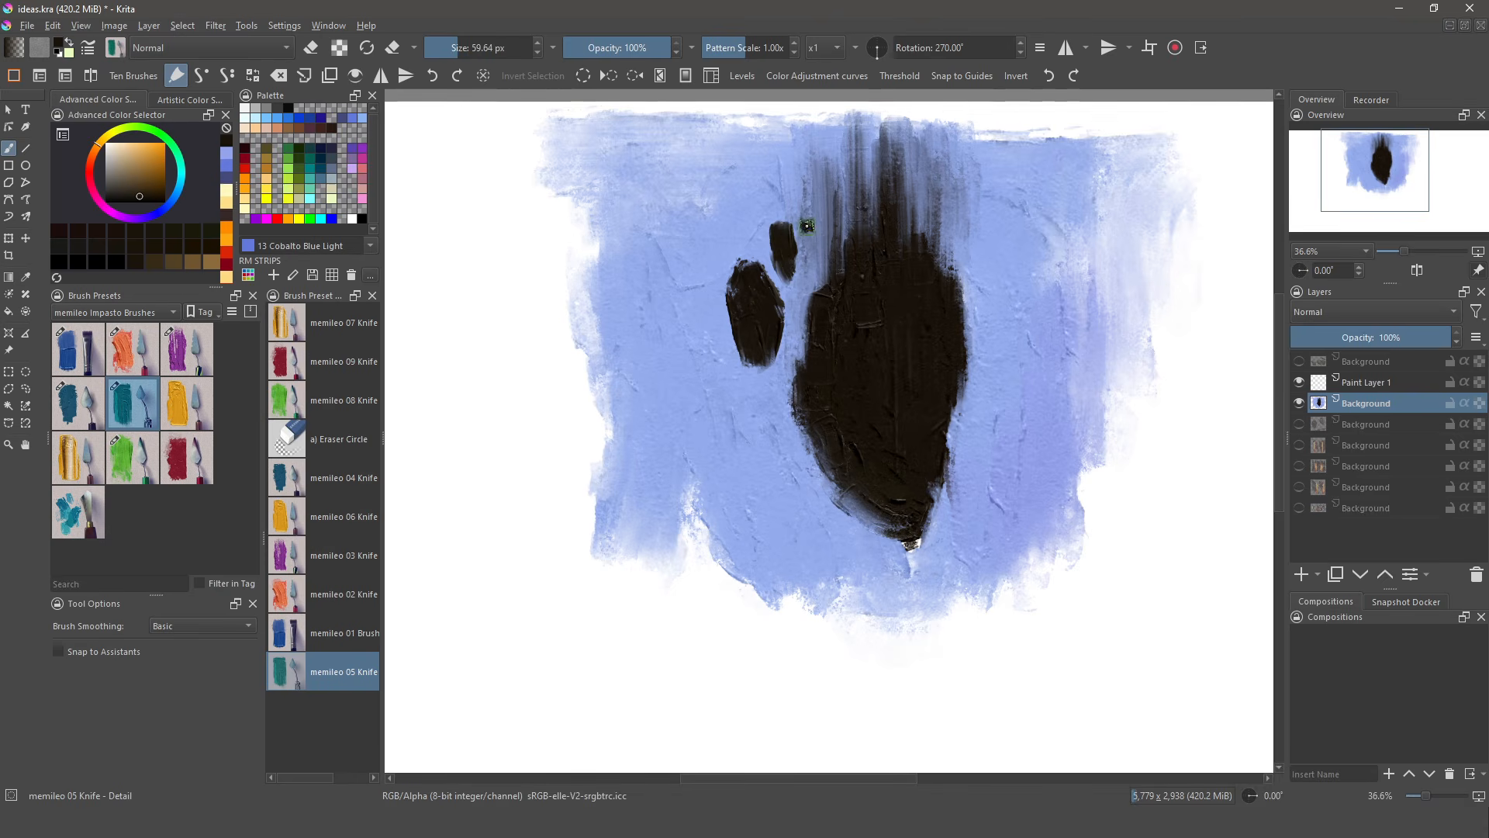
pyautogui.moveTo(744, 237)
pyautogui.keyDown('shift'); pyautogui.mouseDown()
pyautogui.moveTo(723, 266)
pyautogui.moveTo(754, 224)
pyautogui.mouseUp(); pyautogui.keyUp('shift')
pyautogui.moveTo(971, 245); pyautogui.dragTo(972, 260)
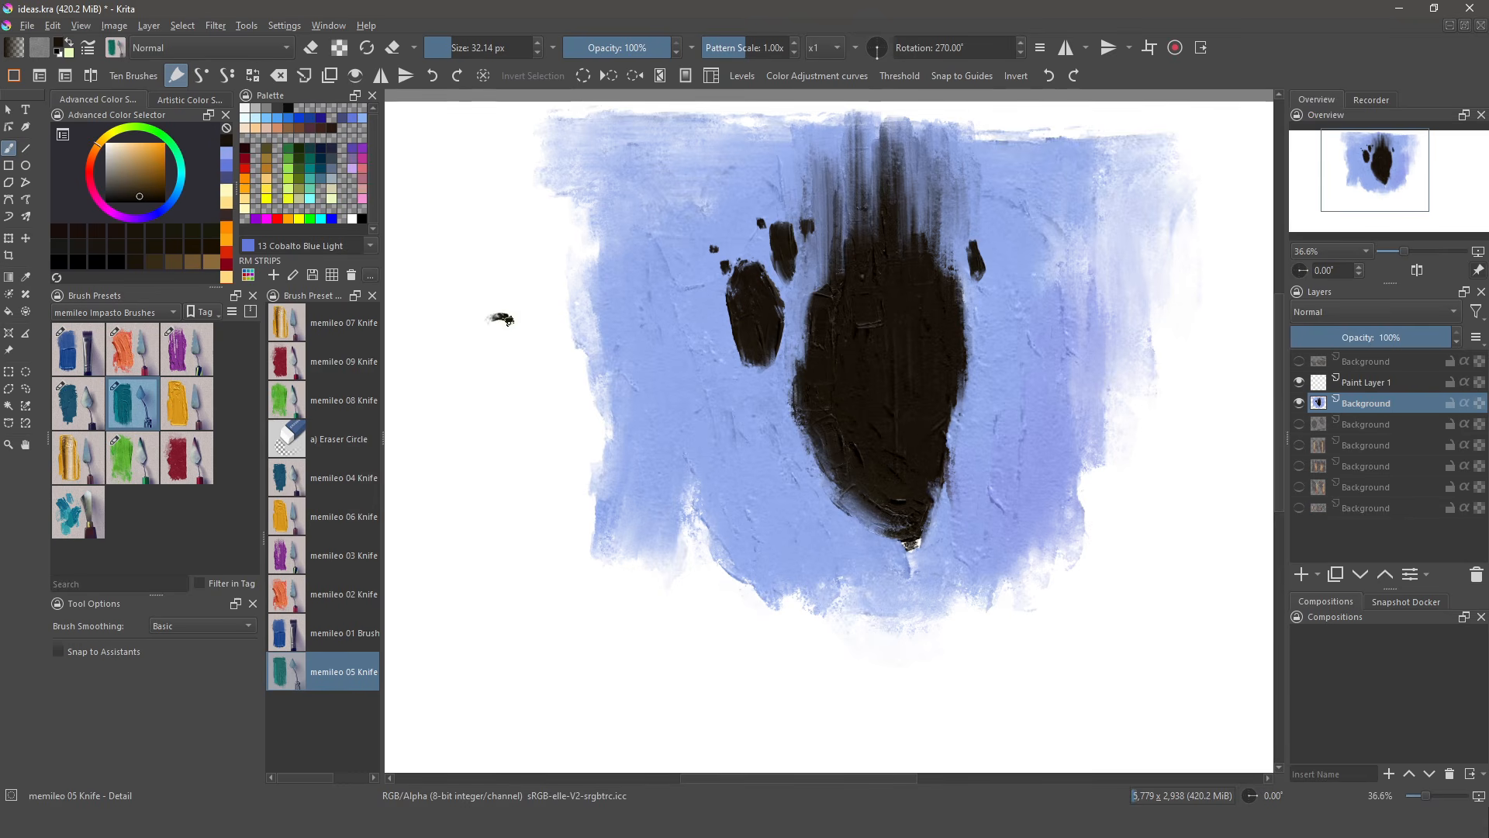
# - Write the note "3DIF." on the white area beside the blue background and paint dark dots, an oval, a square and a diamond beneath it
pyautogui.moveTo(501, 318)
pyautogui.mouseDown()
pyautogui.moveTo(501, 348)
pyautogui.moveTo(531, 350)
pyautogui.mouseUp()
pyautogui.moveTo(532, 314); pyautogui.dragTo(532, 345)
pyautogui.moveTo(580, 316); pyautogui.dragTo(581, 347)
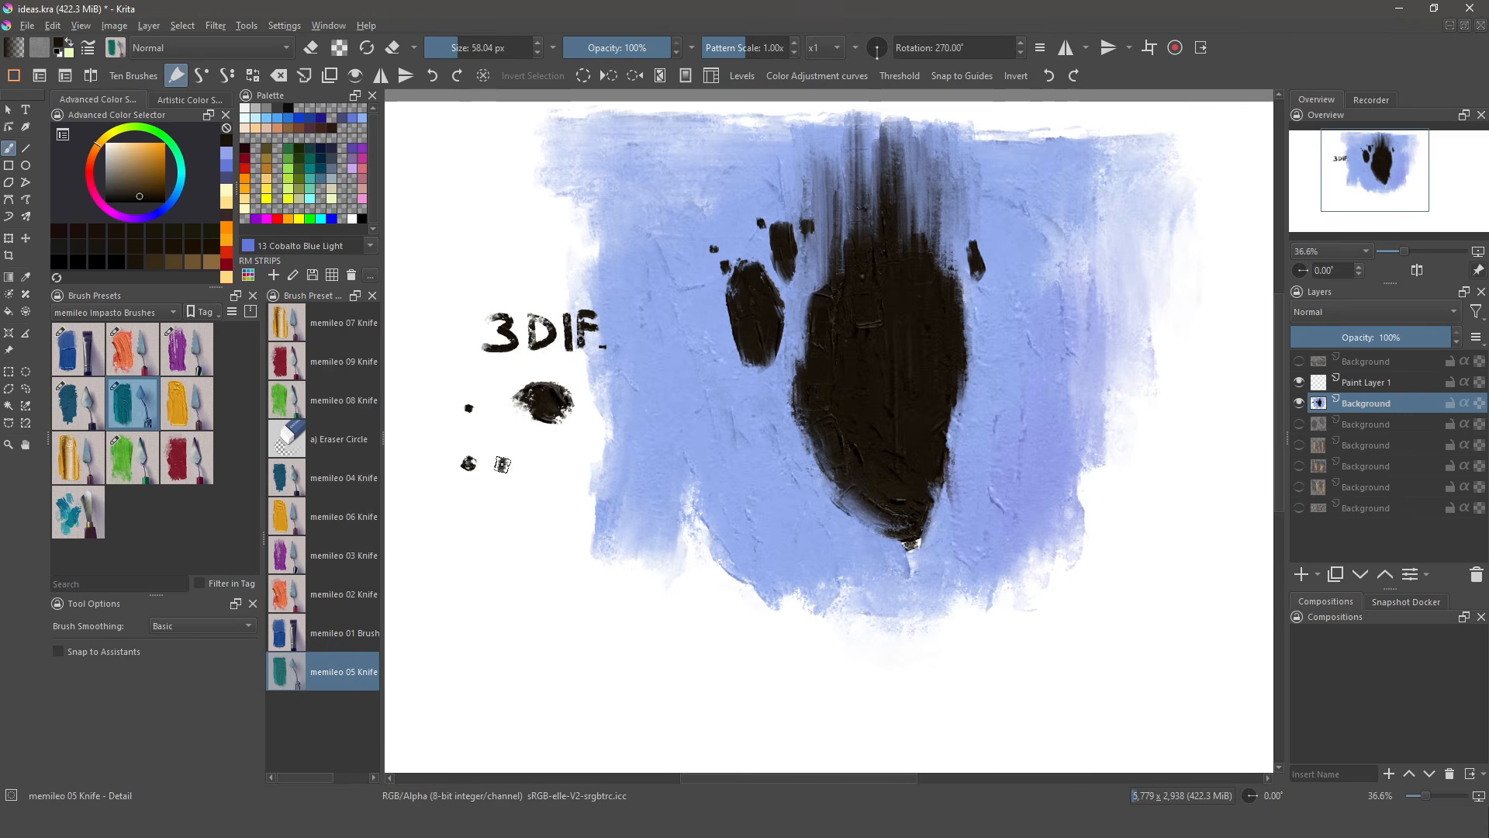
pyautogui.moveTo(502, 464); pyautogui.dragTo(512, 472)
pyautogui.moveTo(457, 514)
pyautogui.mouseDown()
pyautogui.moveTo(492, 545)
pyautogui.moveTo(450, 537)
pyautogui.mouseUp()
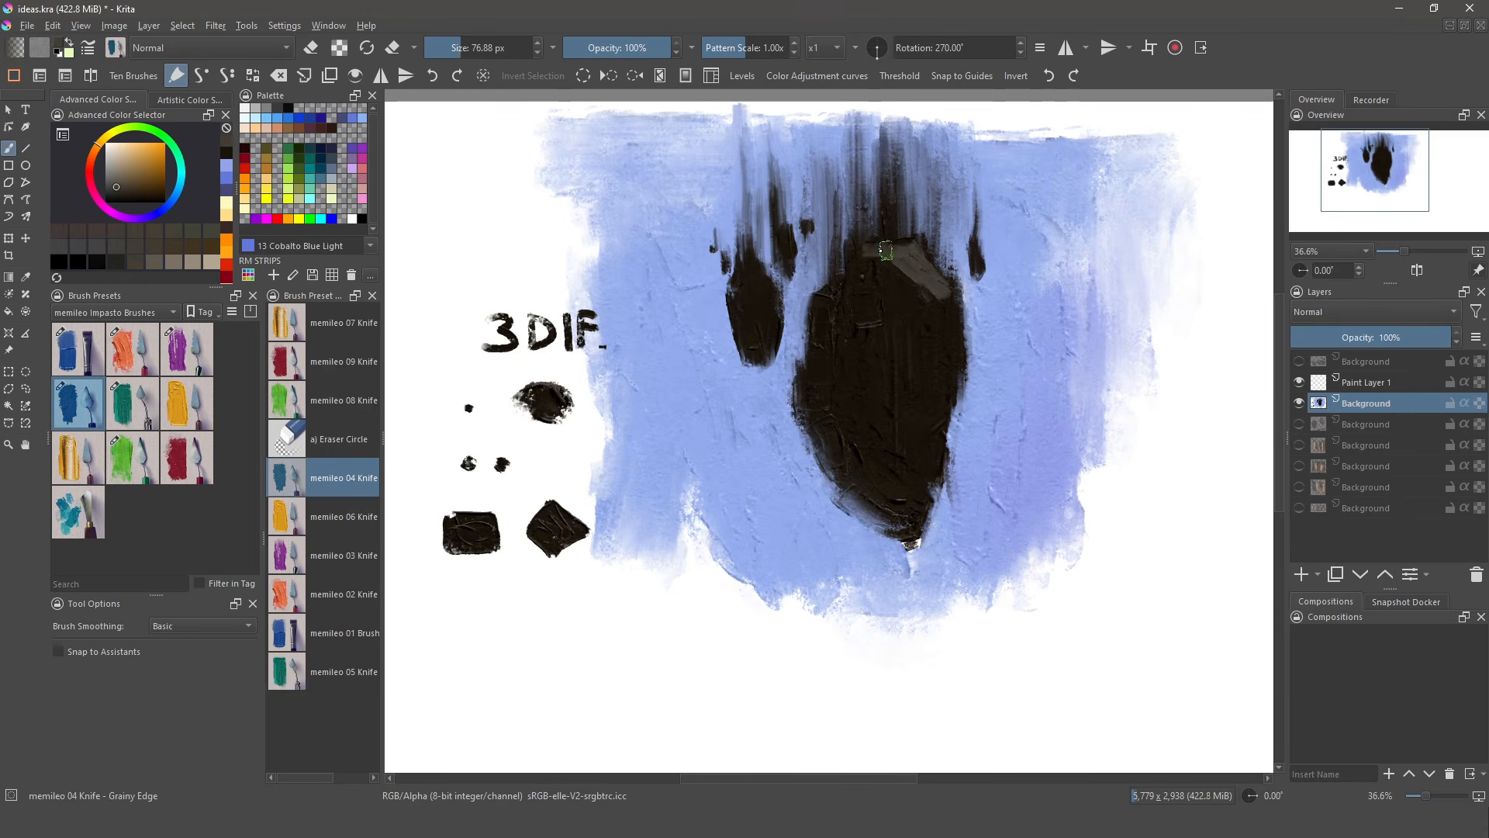
# - Paint grey-brown light planes on the large falling rock and the smaller rock beside it with the memileo 04 Knife brush
pyautogui.moveTo(881, 244)
pyautogui.mouseDown()
pyautogui.moveTo(914, 306)
pyautogui.moveTo(886, 330)
pyautogui.moveTo(836, 300)
pyautogui.moveTo(874, 327)
pyautogui.moveTo(810, 324)
pyautogui.moveTo(756, 307)
pyautogui.mouseUp()
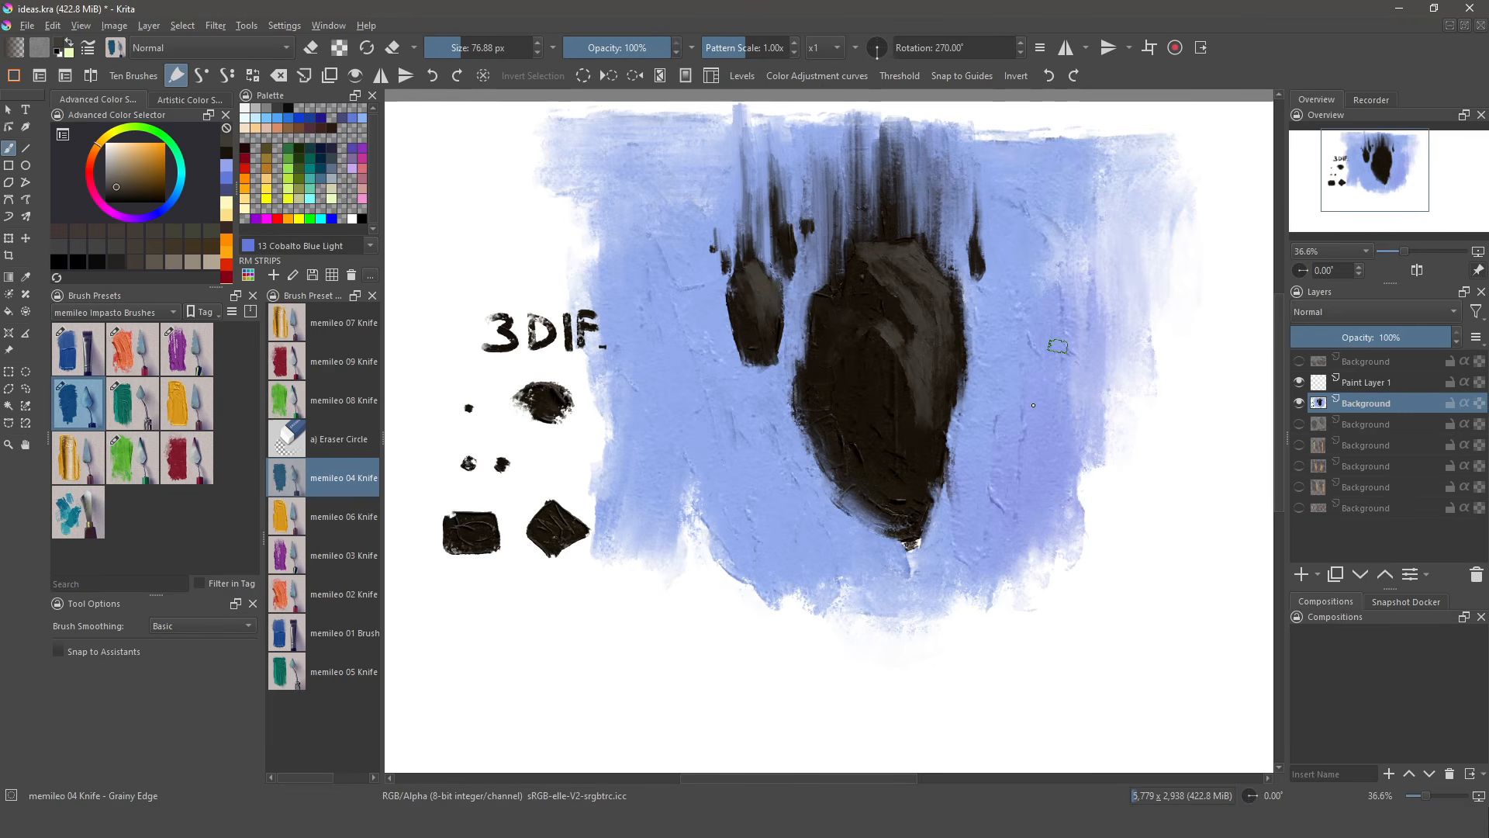
pyautogui.keyDown('ctrl'); pyautogui.click(1039, 342); pyautogui.keyUp('ctrl')
pyautogui.moveTo(931, 317); pyautogui.dragTo(942, 394)
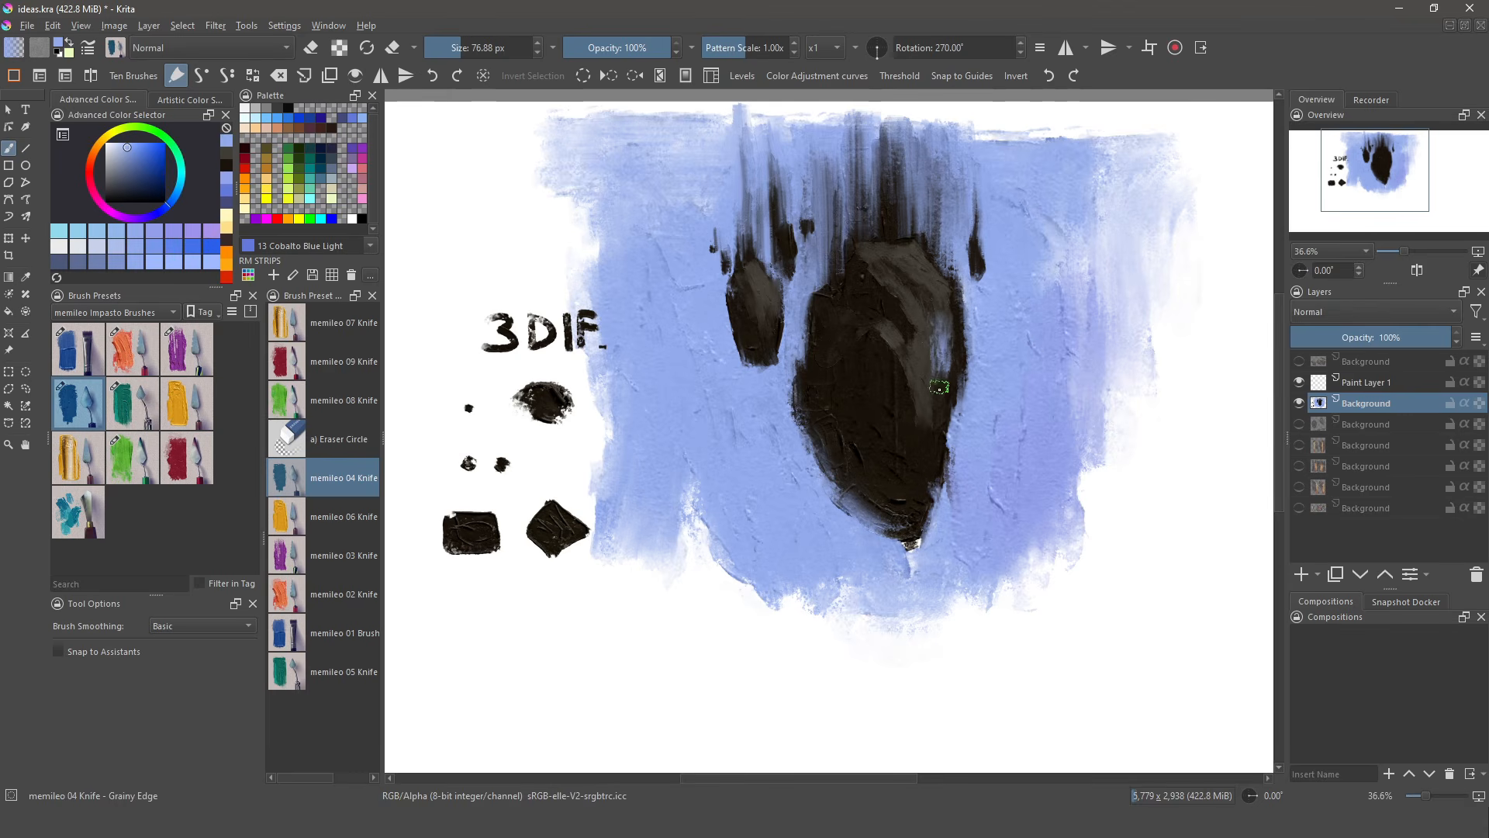
pyautogui.hotkey('ctrl', 'z')
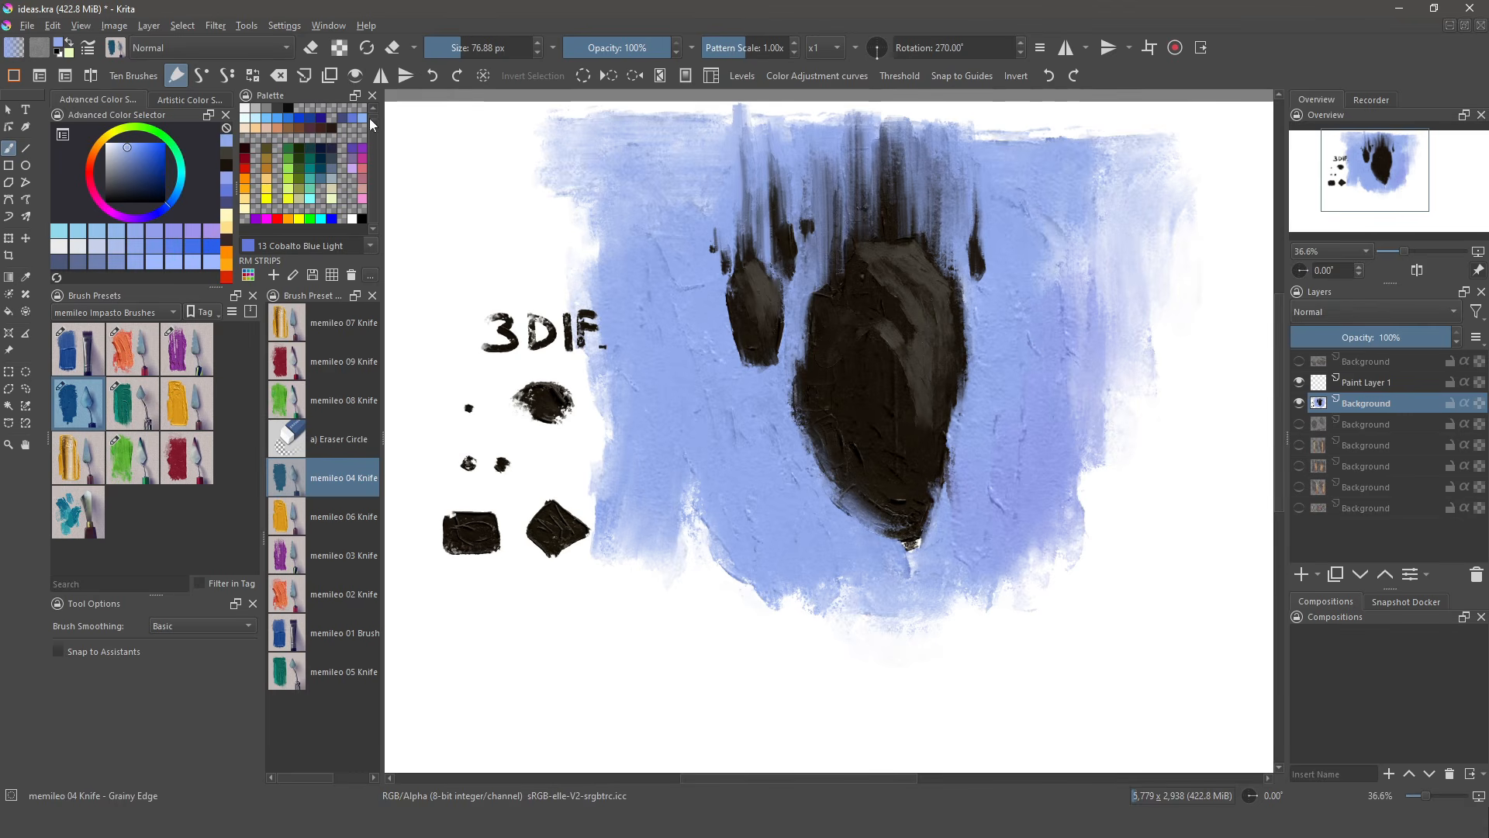
# - Add 21 Dim Blue reflected light to the shaded side and lower part of the large falling rock
pyautogui.click(342, 118)
pyautogui.moveTo(925, 346)
pyautogui.mouseDown()
pyautogui.moveTo(927, 423)
pyautogui.moveTo(924, 407)
pyautogui.mouseUp()
pyautogui.moveTo(919, 299)
pyautogui.mouseDown()
pyautogui.moveTo(943, 349)
pyautogui.moveTo(938, 387)
pyautogui.mouseUp()
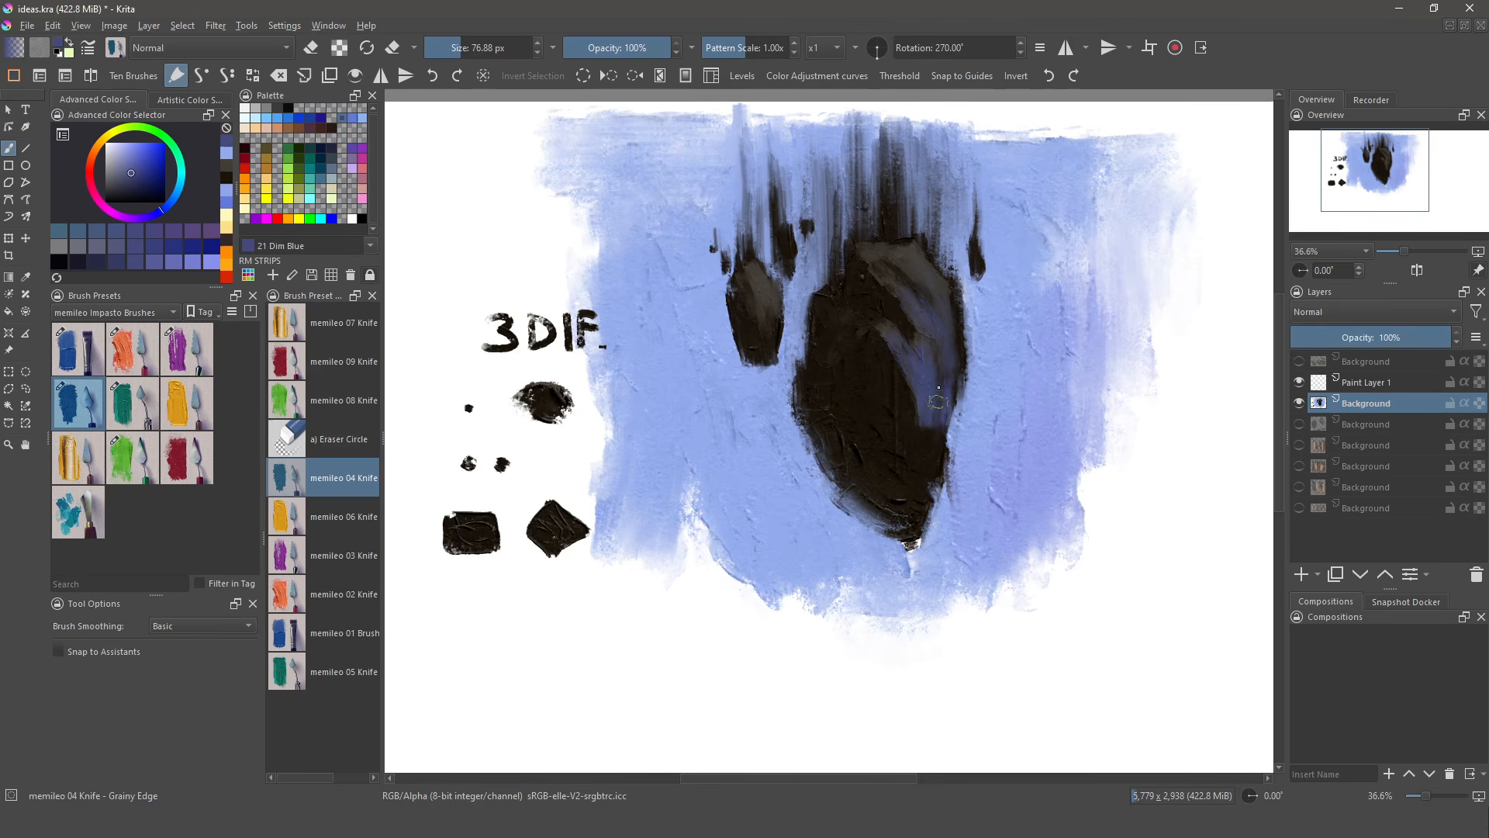
pyautogui.moveTo(919, 486)
pyautogui.mouseDown()
pyautogui.moveTo(927, 503)
pyautogui.moveTo(917, 450)
pyautogui.moveTo(884, 468)
pyautogui.moveTo(872, 396)
pyautogui.mouseUp()
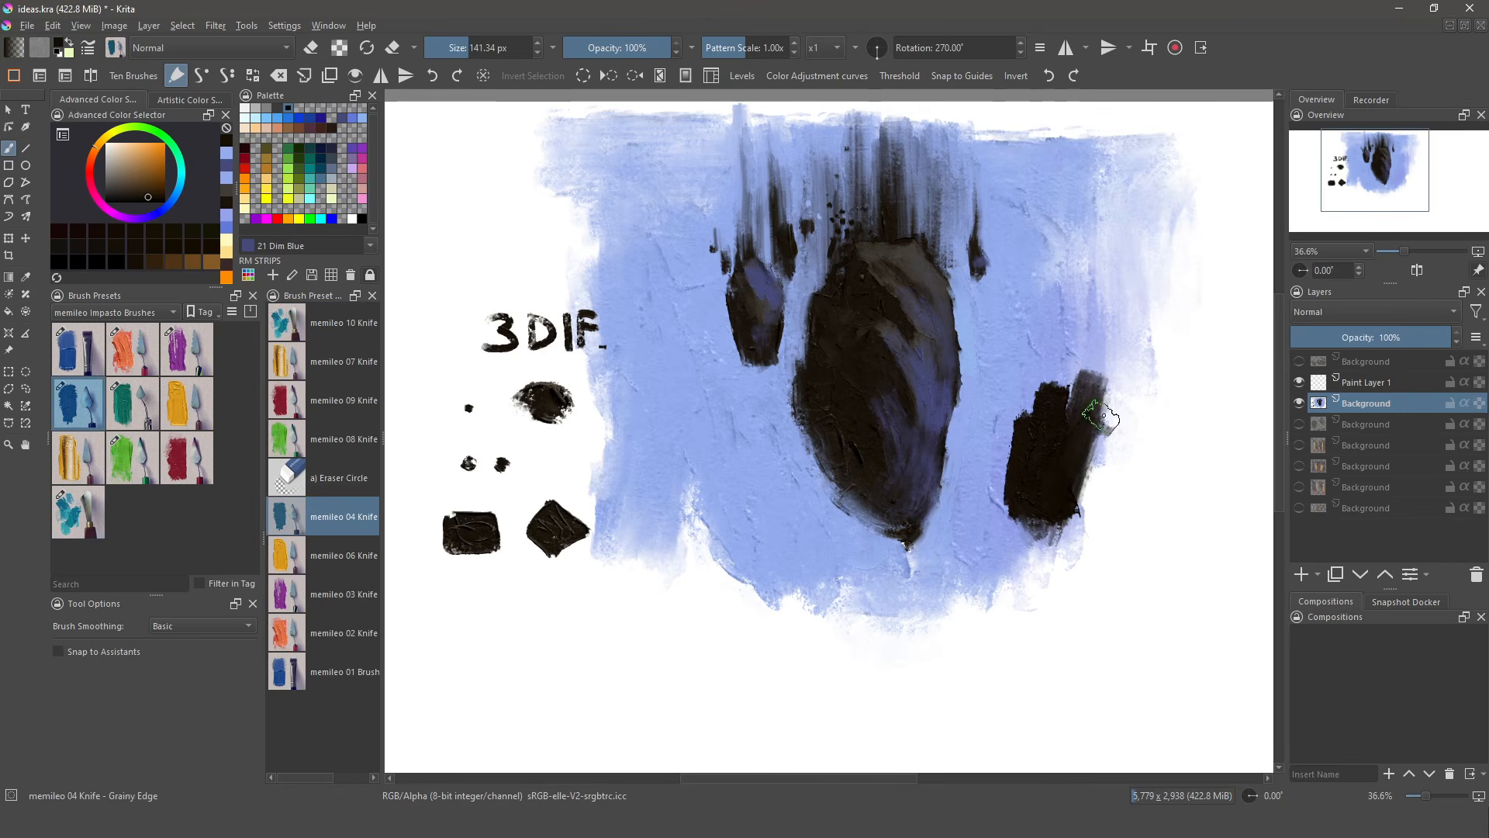
# - Shape another near-black rock near the blue background's lower right edge with the memileo 04 Knife brush at about 141 px
pyautogui.moveTo(1105, 415)
pyautogui.mouseDown()
pyautogui.moveTo(1056, 507)
pyautogui.moveTo(1075, 496)
pyautogui.moveTo(1099, 404)
pyautogui.moveTo(1071, 381)
pyautogui.moveTo(987, 423)
pyautogui.mouseUp()
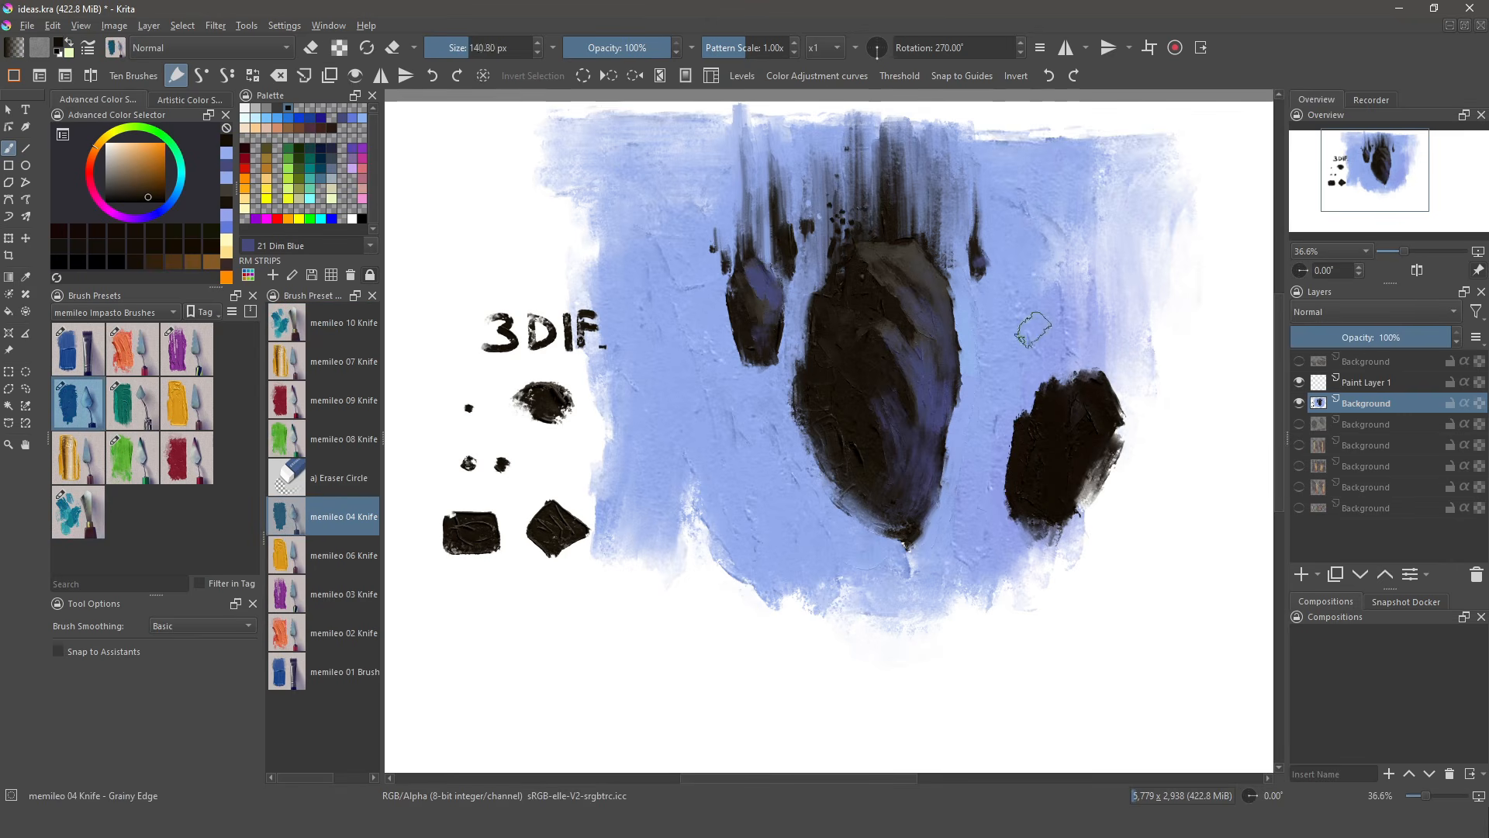
# - Add three smaller near-black falling rocks around the large rock and the lower one with the memileo 04 Knife at about 99 px
pyautogui.moveTo(1015, 334)
pyautogui.mouseDown()
pyautogui.moveTo(1012, 376)
pyautogui.moveTo(1004, 337)
pyautogui.mouseUp()
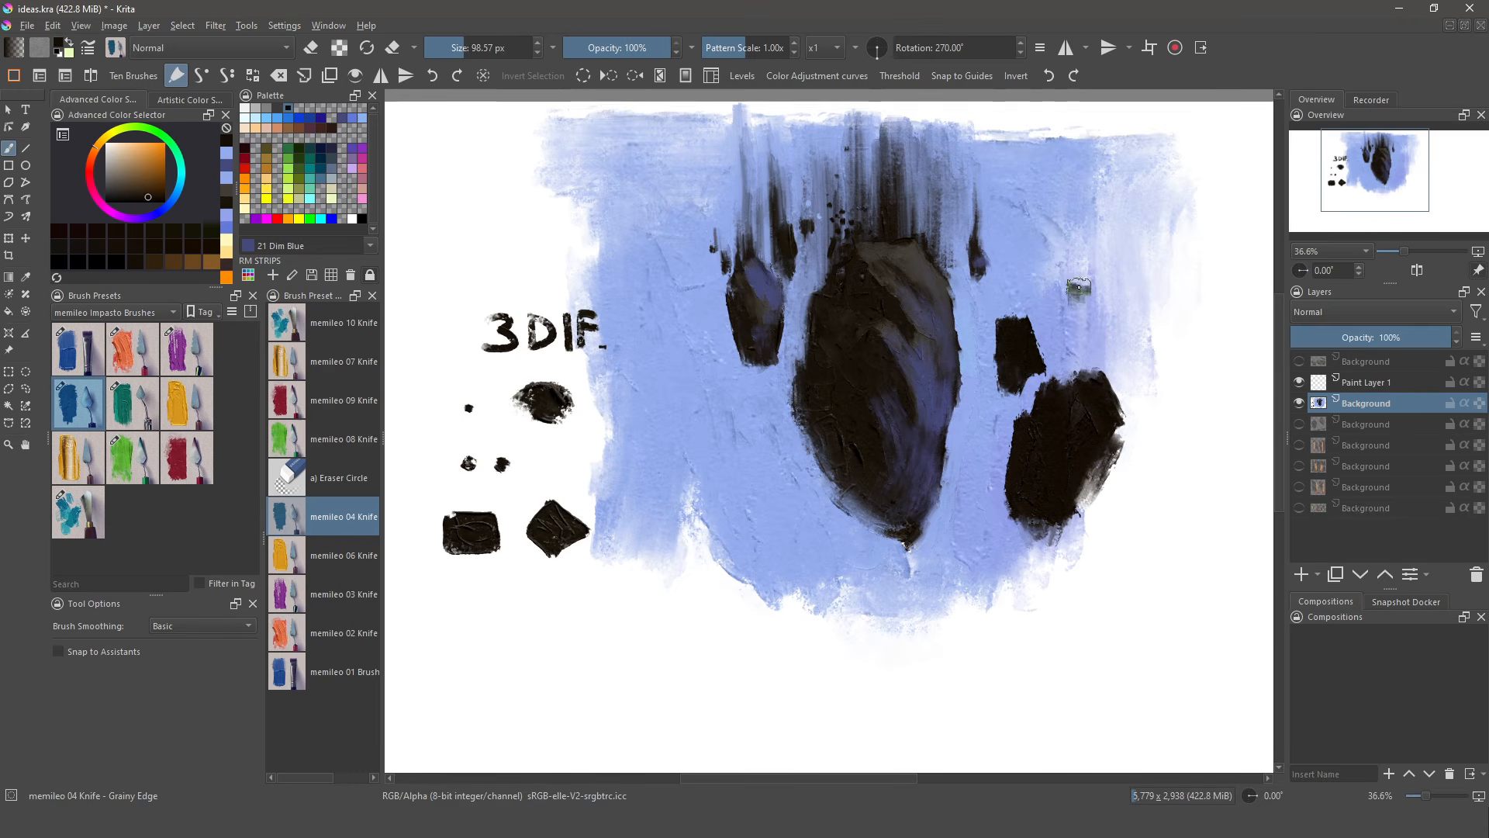
pyautogui.moveTo(1078, 287)
pyautogui.mouseDown()
pyautogui.moveTo(1078, 330)
pyautogui.moveTo(1077, 279)
pyautogui.mouseUp()
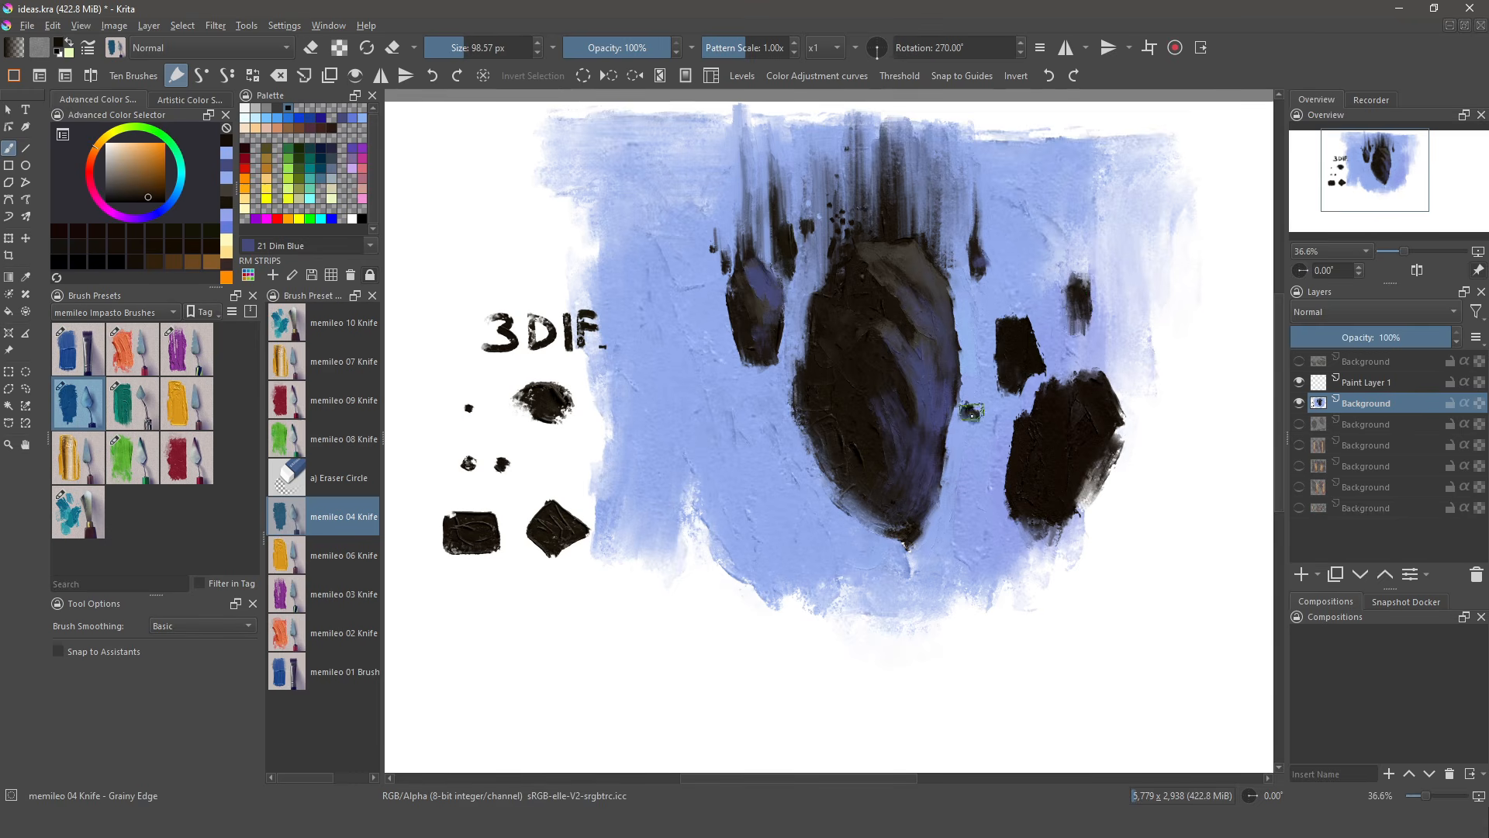
pyautogui.moveTo(968, 409)
pyautogui.mouseDown()
pyautogui.moveTo(965, 456)
pyautogui.moveTo(969, 407)
pyautogui.mouseUp()
# - Sample the muted blue from the large falling rock and paint reflected-light planes on the neighbouring dark rocks
pyautogui.keyDown('ctrl'); pyautogui.click(955, 403); pyautogui.keyUp('ctrl')
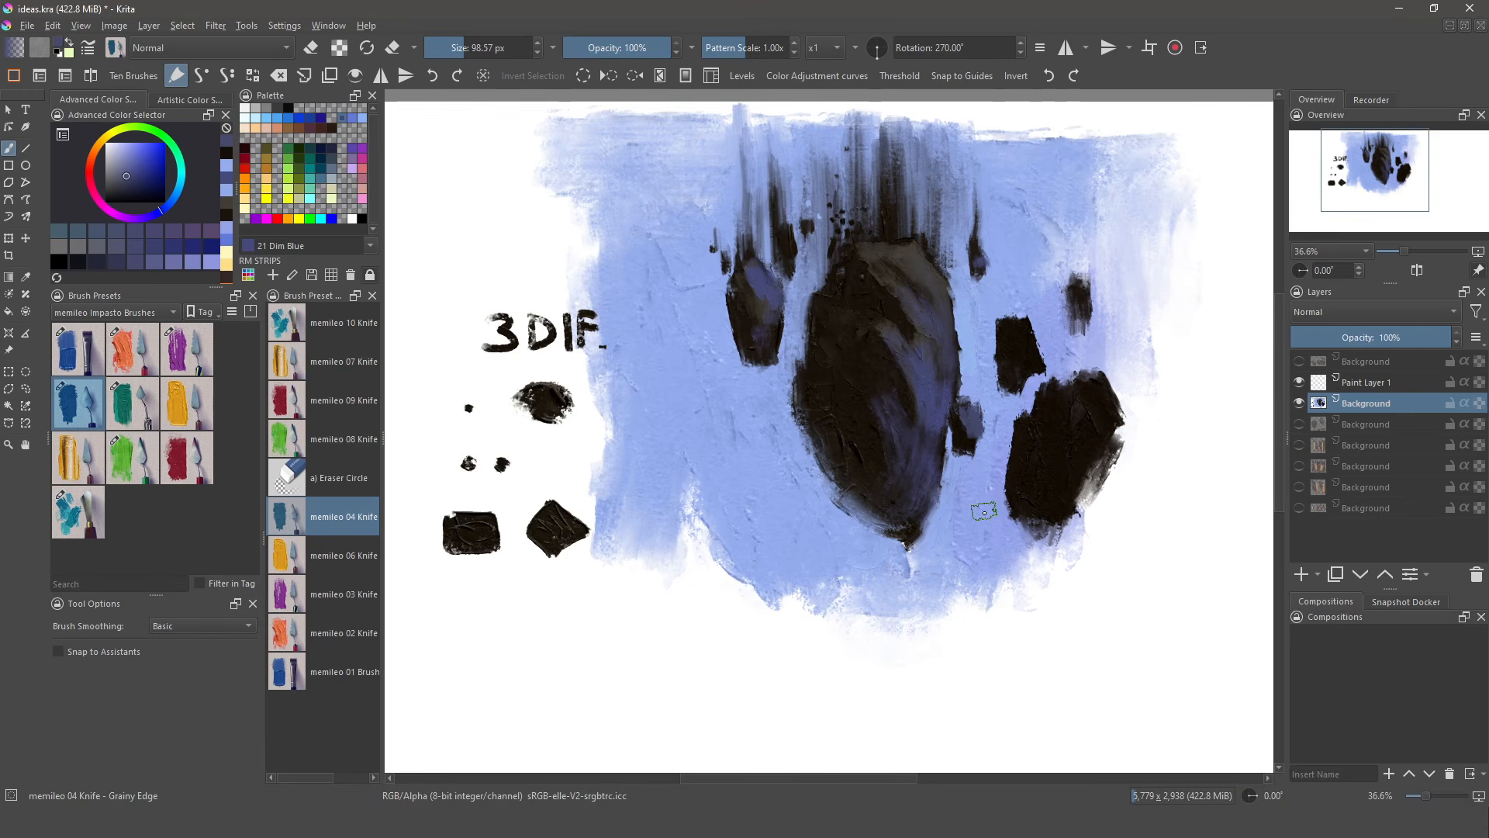
pyautogui.moveTo(1057, 512); pyautogui.dragTo(1098, 372)
pyautogui.moveTo(1023, 325); pyautogui.dragTo(1033, 363)
pyautogui.moveTo(1084, 289)
pyautogui.mouseDown()
pyautogui.moveTo(1080, 314)
pyautogui.moveTo(1082, 291)
pyautogui.mouseUp()
pyautogui.moveTo(1090, 457); pyautogui.dragTo(1088, 483)
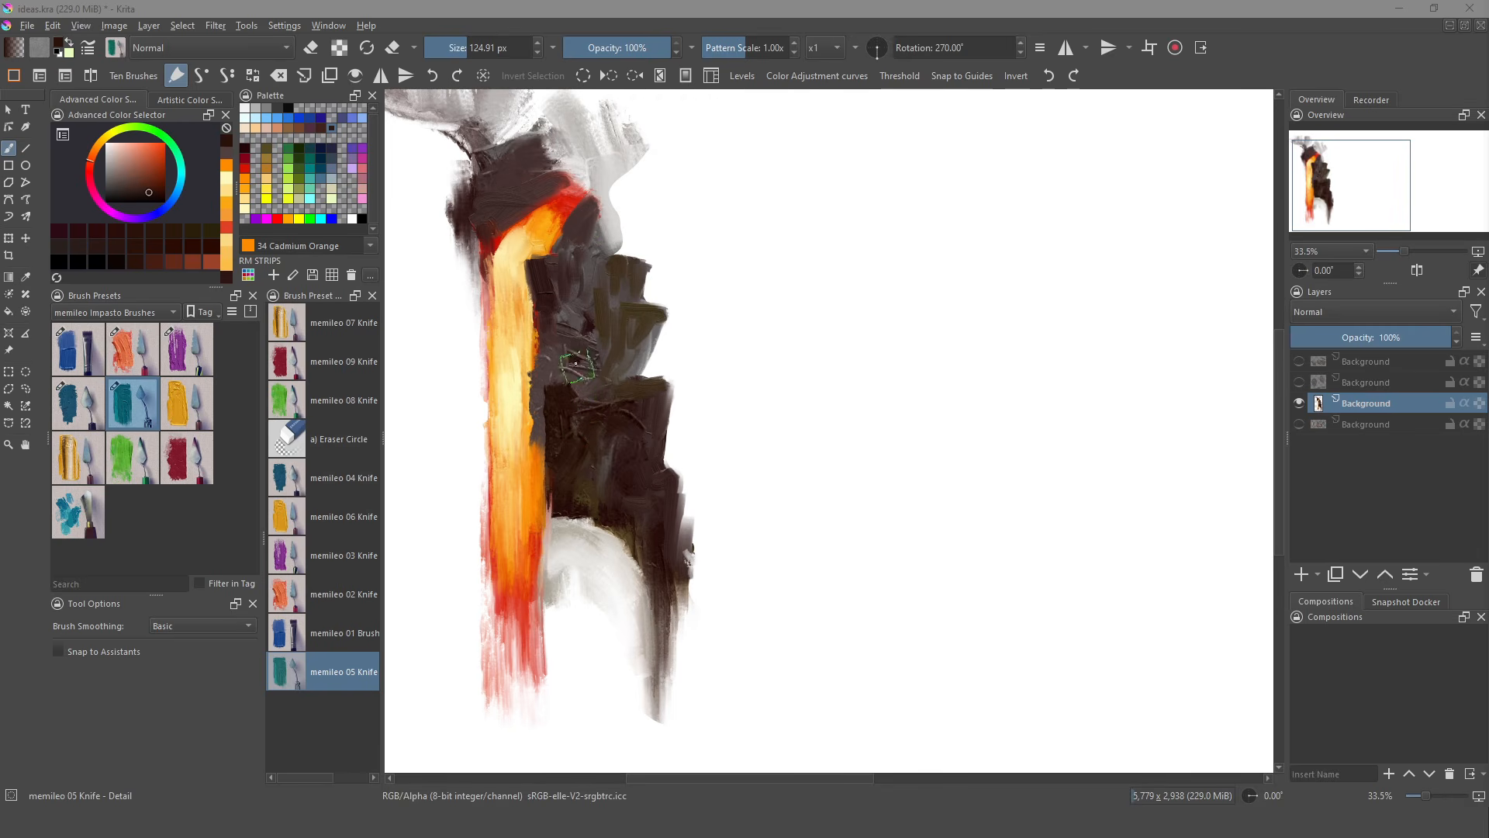
# - Test the memileo 05 Knife brush with scribbles and strokes on the white area beside the lava cliff, and undo them
pyautogui.click(130, 397)
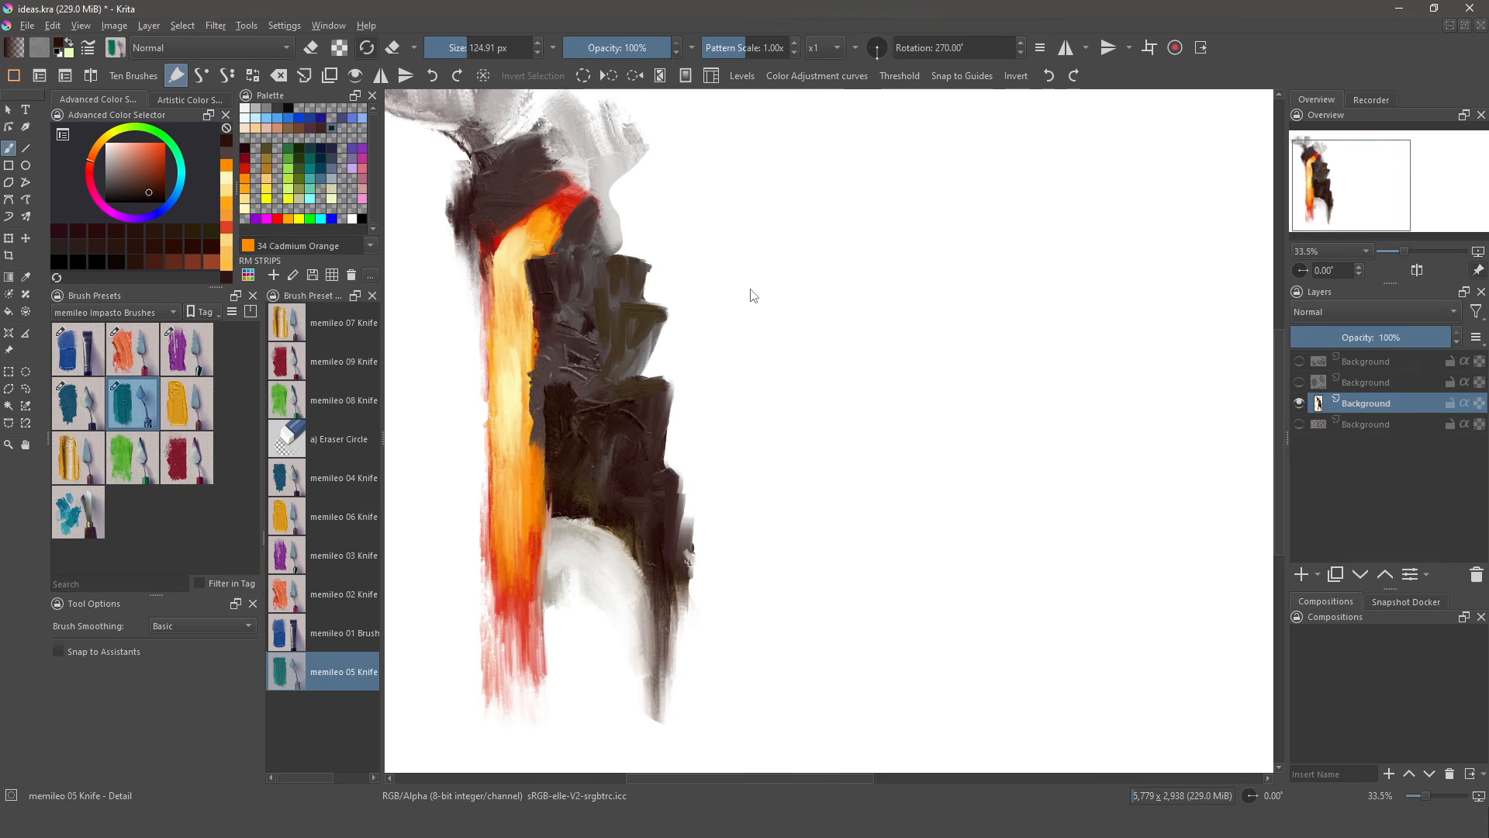
pyautogui.moveTo(748, 252)
pyautogui.mouseDown()
pyautogui.moveTo(748, 285)
pyautogui.moveTo(738, 216)
pyautogui.moveTo(730, 282)
pyautogui.moveTo(715, 240)
pyautogui.moveTo(703, 244)
pyautogui.moveTo(700, 294)
pyautogui.moveTo(775, 285)
pyautogui.moveTo(786, 300)
pyautogui.moveTo(771, 291)
pyautogui.moveTo(762, 385)
pyautogui.mouseUp()
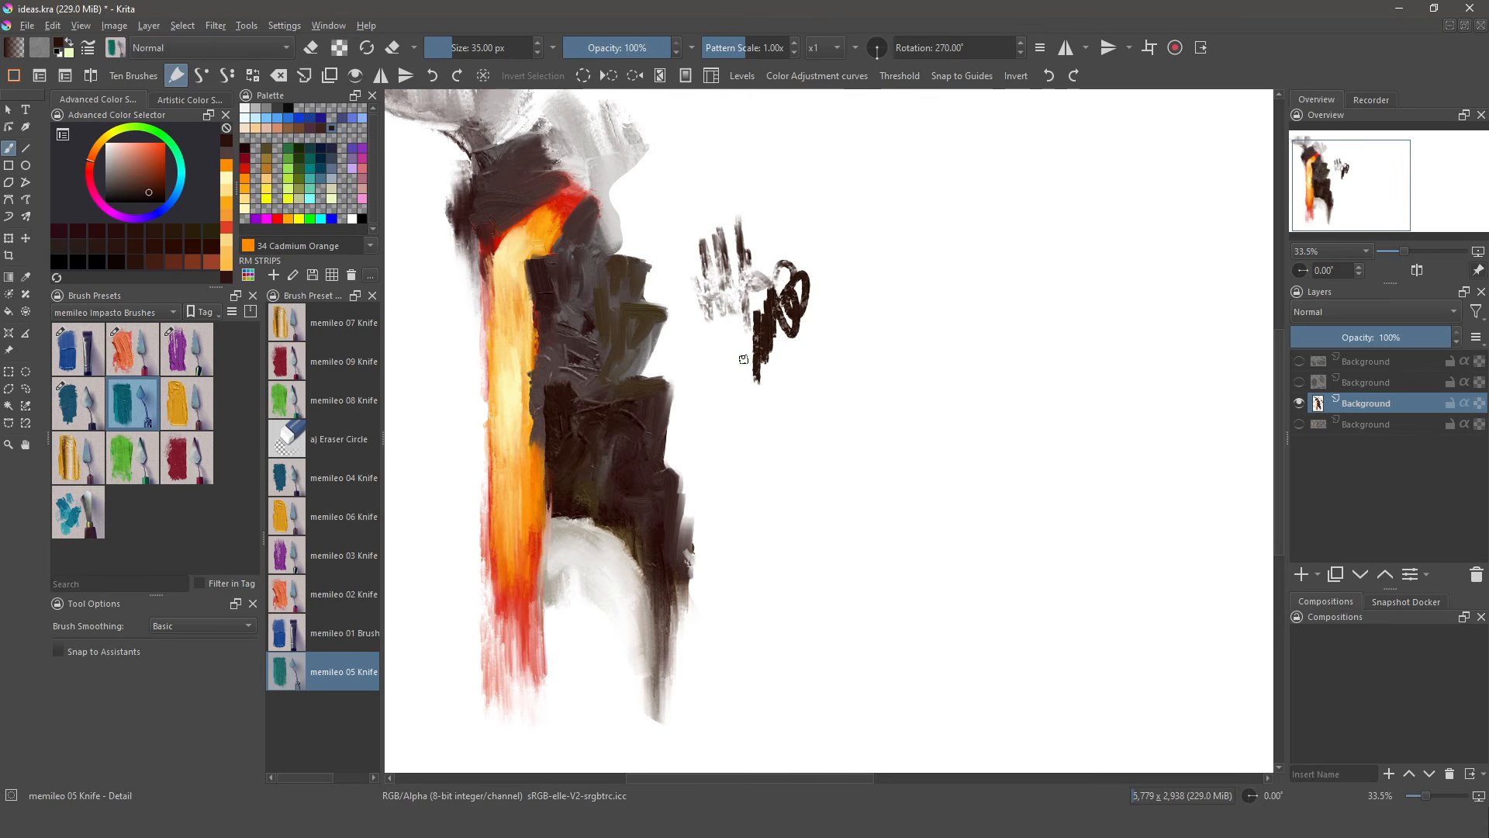
pyautogui.moveTo(687, 314)
pyautogui.mouseDown()
pyautogui.moveTo(791, 225)
pyautogui.moveTo(681, 299)
pyautogui.moveTo(797, 323)
pyautogui.moveTo(786, 313)
pyautogui.mouseUp()
pyautogui.hotkey('ctrl', 'z')
pyautogui.hotkey('ctrl', 'z')
pyautogui.hotkey('ctrl', 'z')
pyautogui.moveTo(754, 189); pyautogui.dragTo(771, 543)
pyautogui.hotkey('ctrl', 'z')
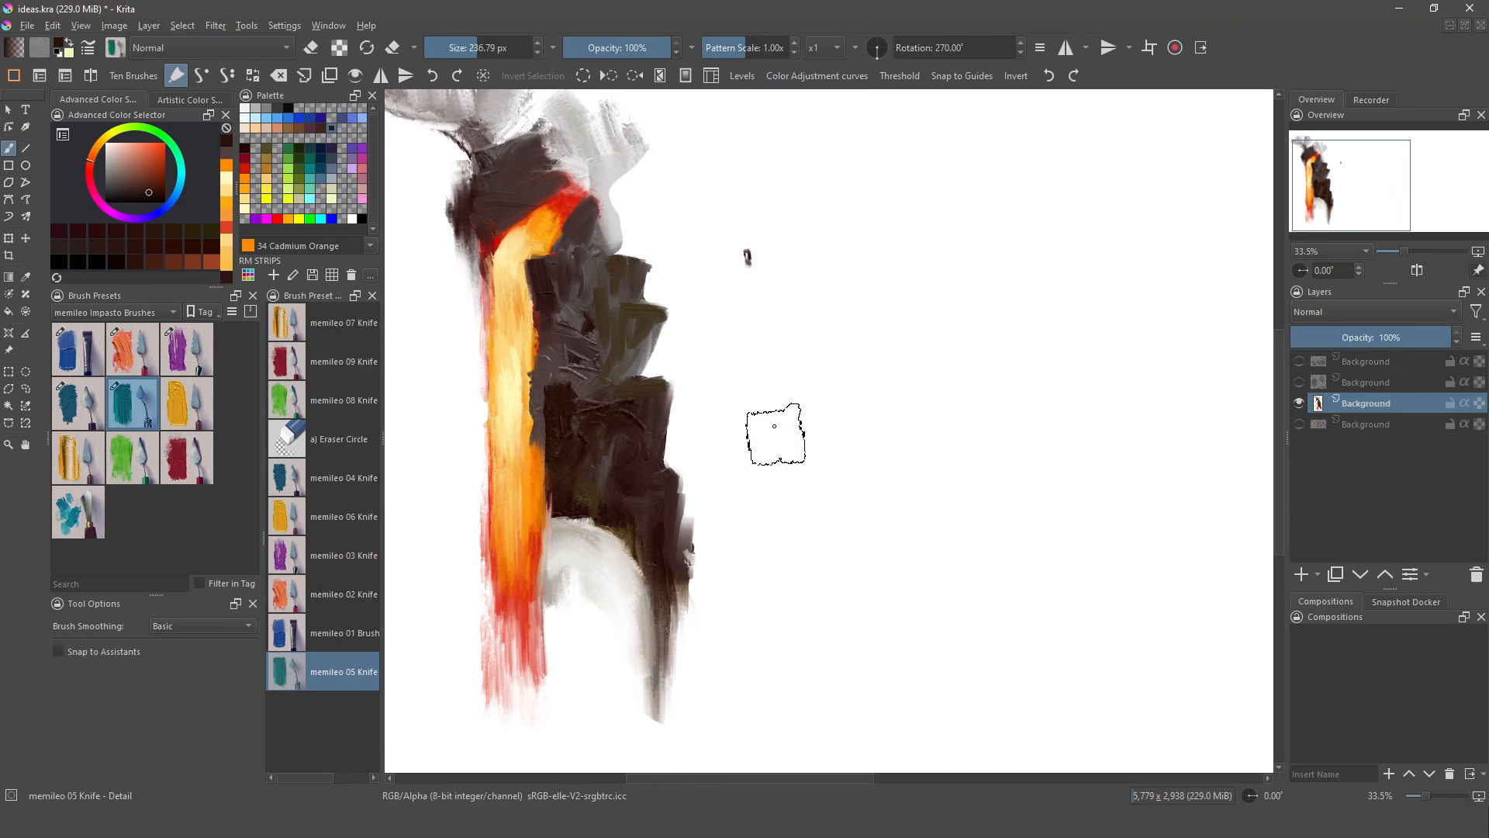
# - Paint a broad near-black slab of vertical strokes beside the lava cliff with the memileo 05 Knife brush at about 237 px
pyautogui.moveTo(756, 227)
pyautogui.mouseDown()
pyautogui.moveTo(772, 473)
pyautogui.moveTo(771, 183)
pyautogui.moveTo(790, 593)
pyautogui.mouseUp()
pyautogui.moveTo(815, 243)
pyautogui.mouseDown()
pyautogui.moveTo(834, 559)
pyautogui.moveTo(857, 475)
pyautogui.moveTo(814, 469)
pyautogui.moveTo(824, 210)
pyautogui.moveTo(841, 591)
pyautogui.moveTo(834, 505)
pyautogui.moveTo(799, 625)
pyautogui.moveTo(800, 535)
pyautogui.mouseUp()
pyautogui.moveTo(742, 204); pyautogui.dragTo(801, 686)
pyautogui.keyDown('ctrl'); pyautogui.click(803, 560); pyautogui.keyUp('ctrl')
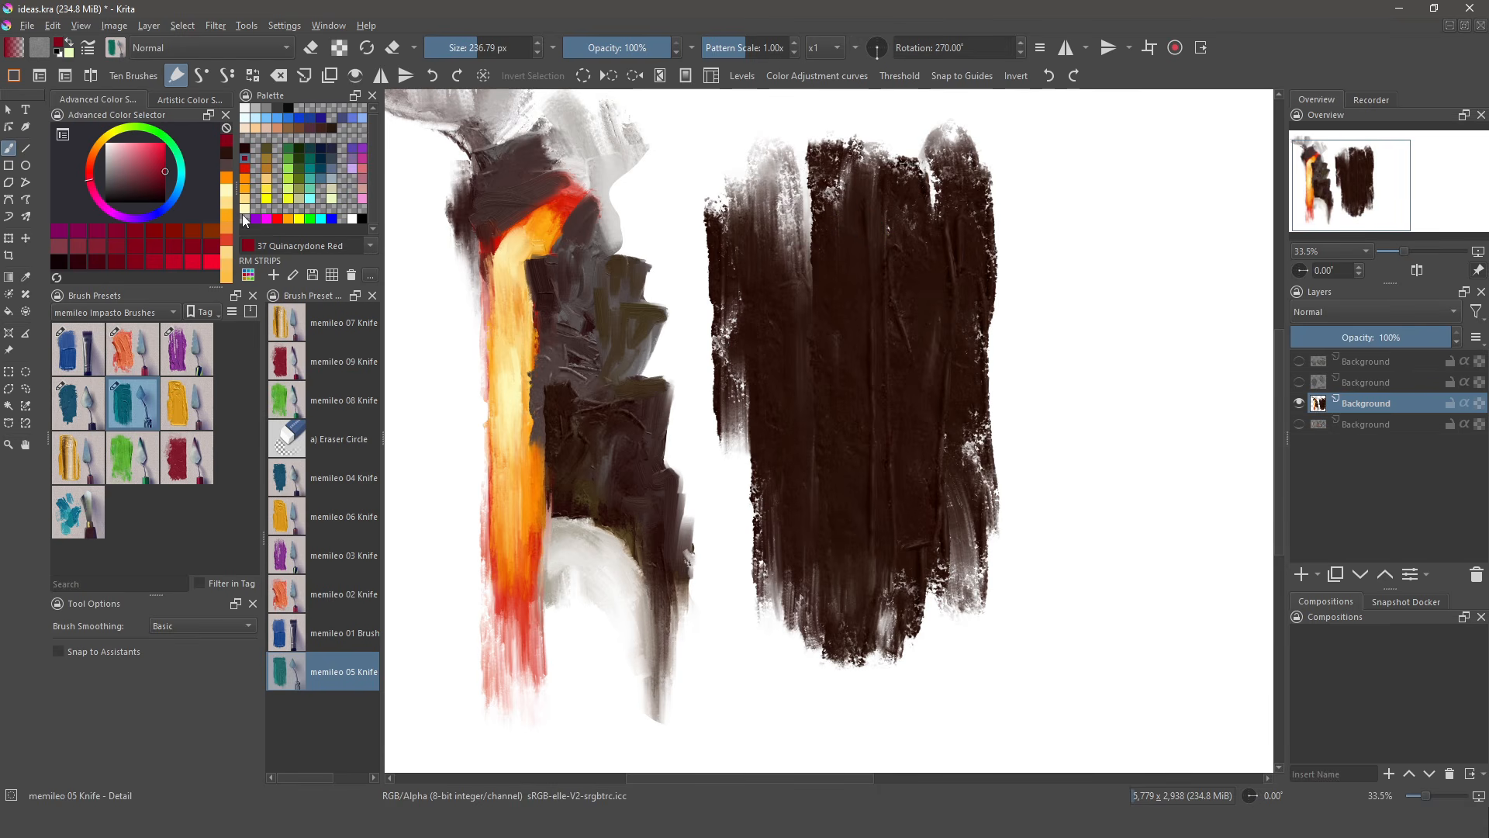
# - Paint a vertical 37 Quinacrydone Red band down the dark slab and brighten its centre with 36 Cadmium Red at about 166 px
pyautogui.moveTo(866, 232)
pyautogui.mouseDown()
pyautogui.moveTo(880, 373)
pyautogui.moveTo(864, 234)
pyautogui.moveTo(863, 405)
pyautogui.moveTo(841, 217)
pyautogui.moveTo(855, 443)
pyautogui.moveTo(866, 349)
pyautogui.moveTo(844, 233)
pyautogui.moveTo(851, 563)
pyautogui.moveTo(880, 389)
pyautogui.moveTo(868, 322)
pyautogui.moveTo(866, 622)
pyautogui.moveTo(881, 344)
pyautogui.moveTo(883, 618)
pyautogui.moveTo(878, 303)
pyautogui.moveTo(878, 501)
pyautogui.moveTo(838, 339)
pyautogui.moveTo(834, 545)
pyautogui.moveTo(822, 360)
pyautogui.moveTo(838, 663)
pyautogui.moveTo(857, 628)
pyautogui.moveTo(866, 657)
pyautogui.moveTo(883, 590)
pyautogui.moveTo(899, 601)
pyautogui.moveTo(872, 446)
pyautogui.moveTo(856, 534)
pyautogui.moveTo(839, 445)
pyautogui.moveTo(855, 661)
pyautogui.moveTo(876, 619)
pyautogui.moveTo(881, 443)
pyautogui.mouseUp()
pyautogui.click(246, 179)
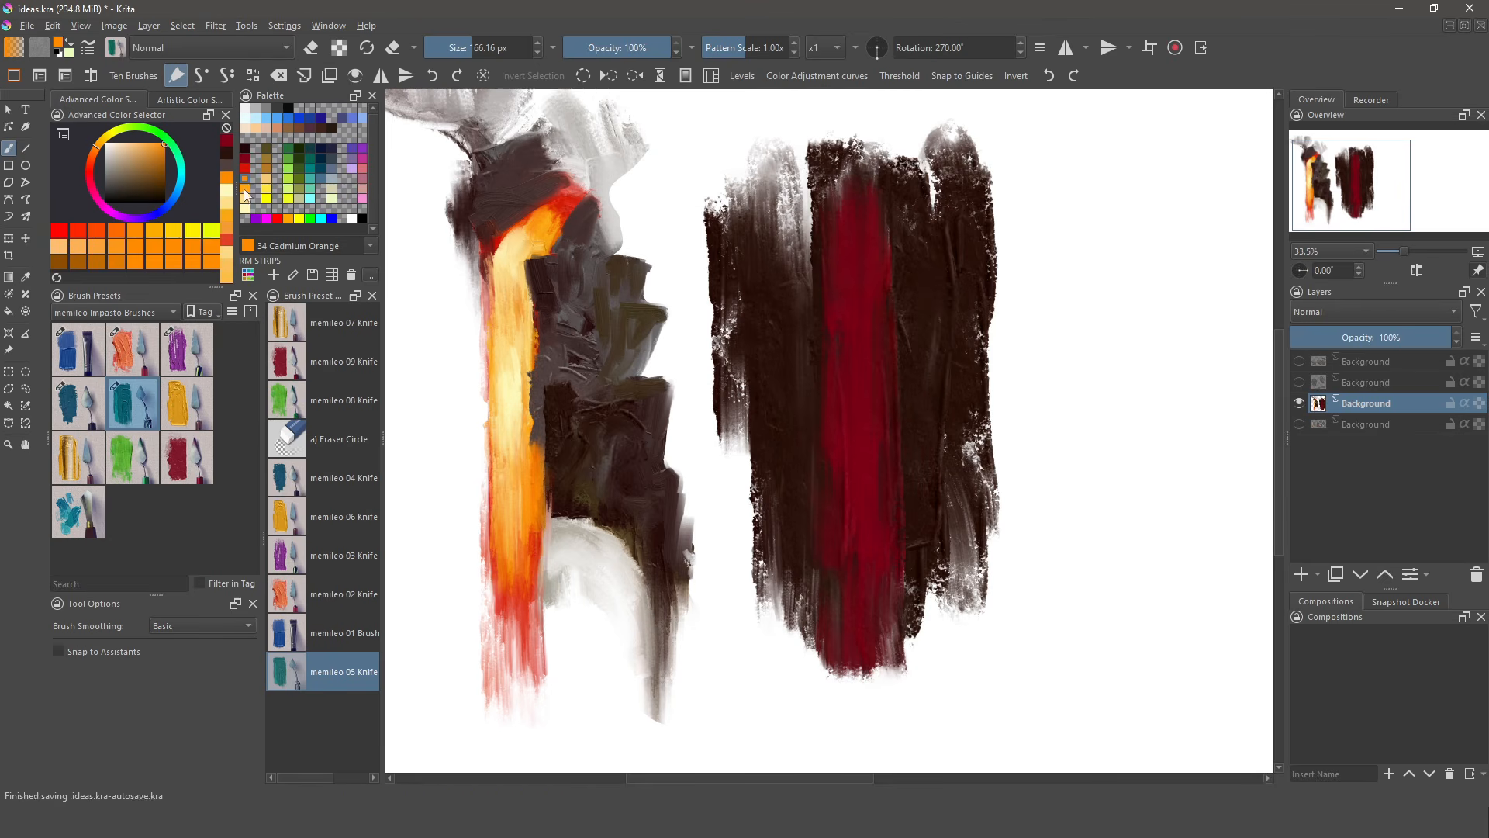
pyautogui.click(245, 189)
pyautogui.click(245, 199)
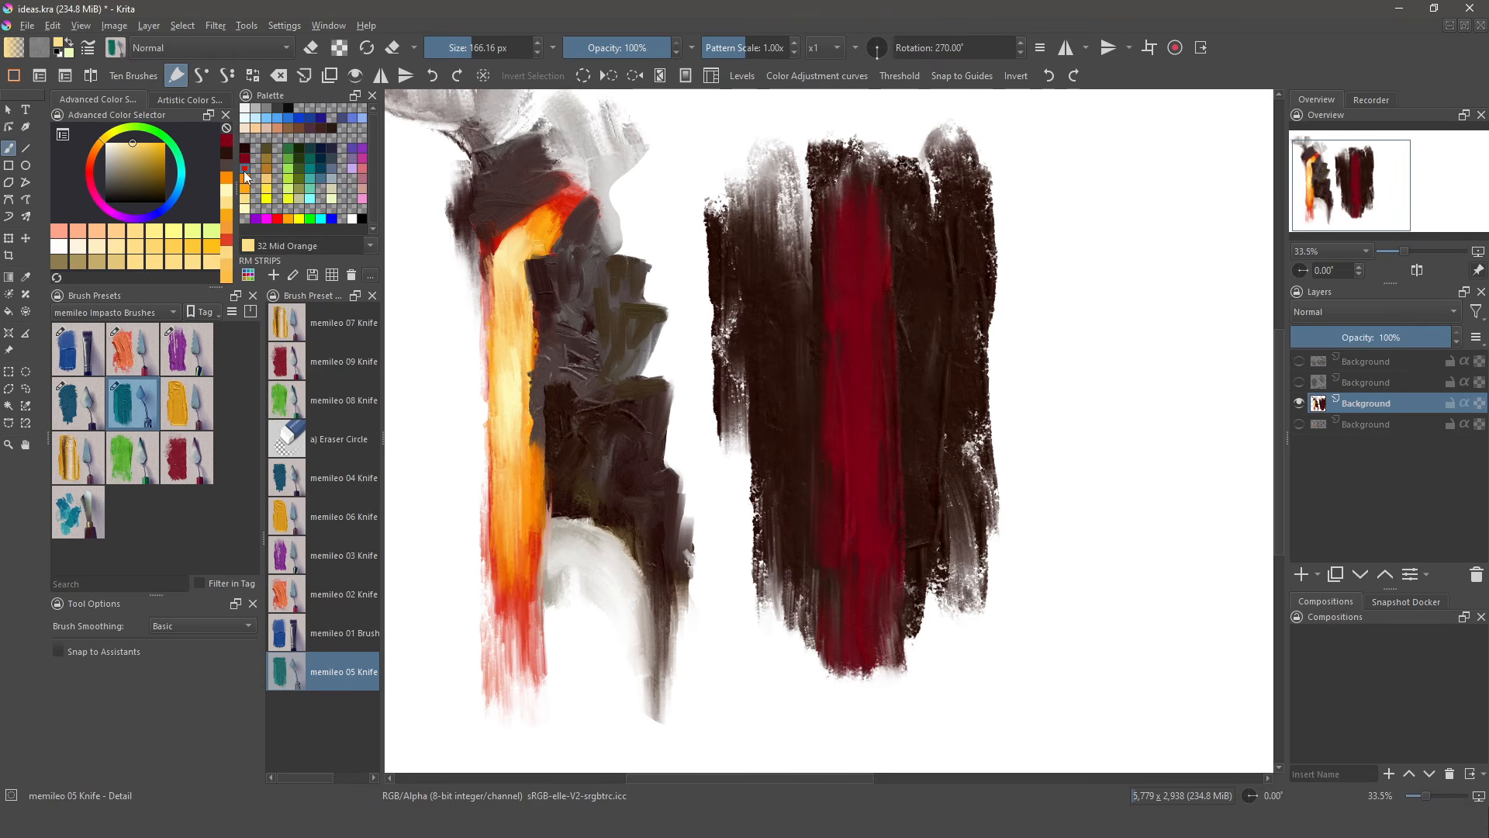
pyautogui.click(244, 170)
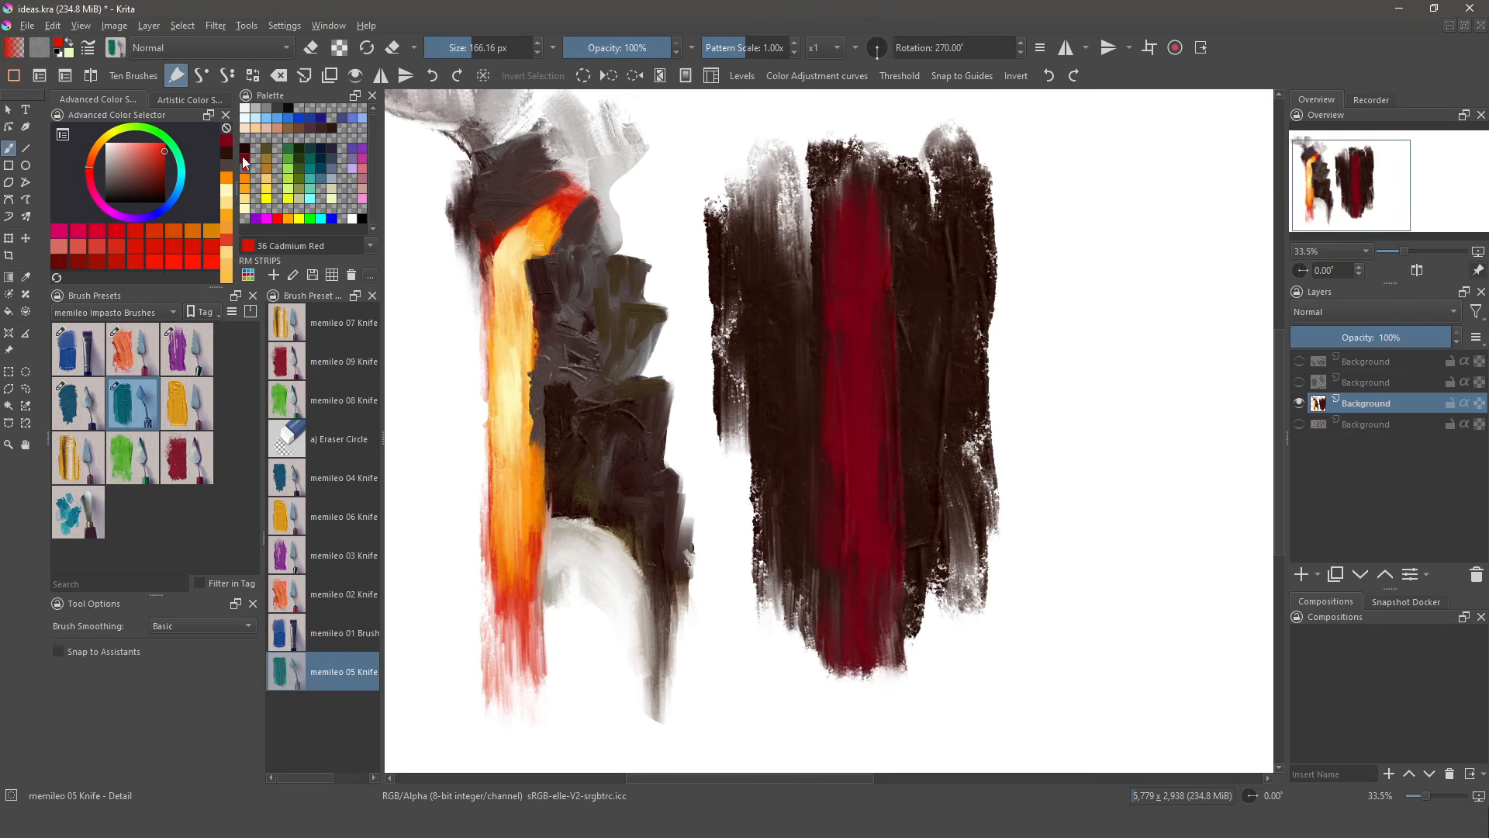
pyautogui.moveTo(853, 178); pyautogui.dragTo(849, 655)
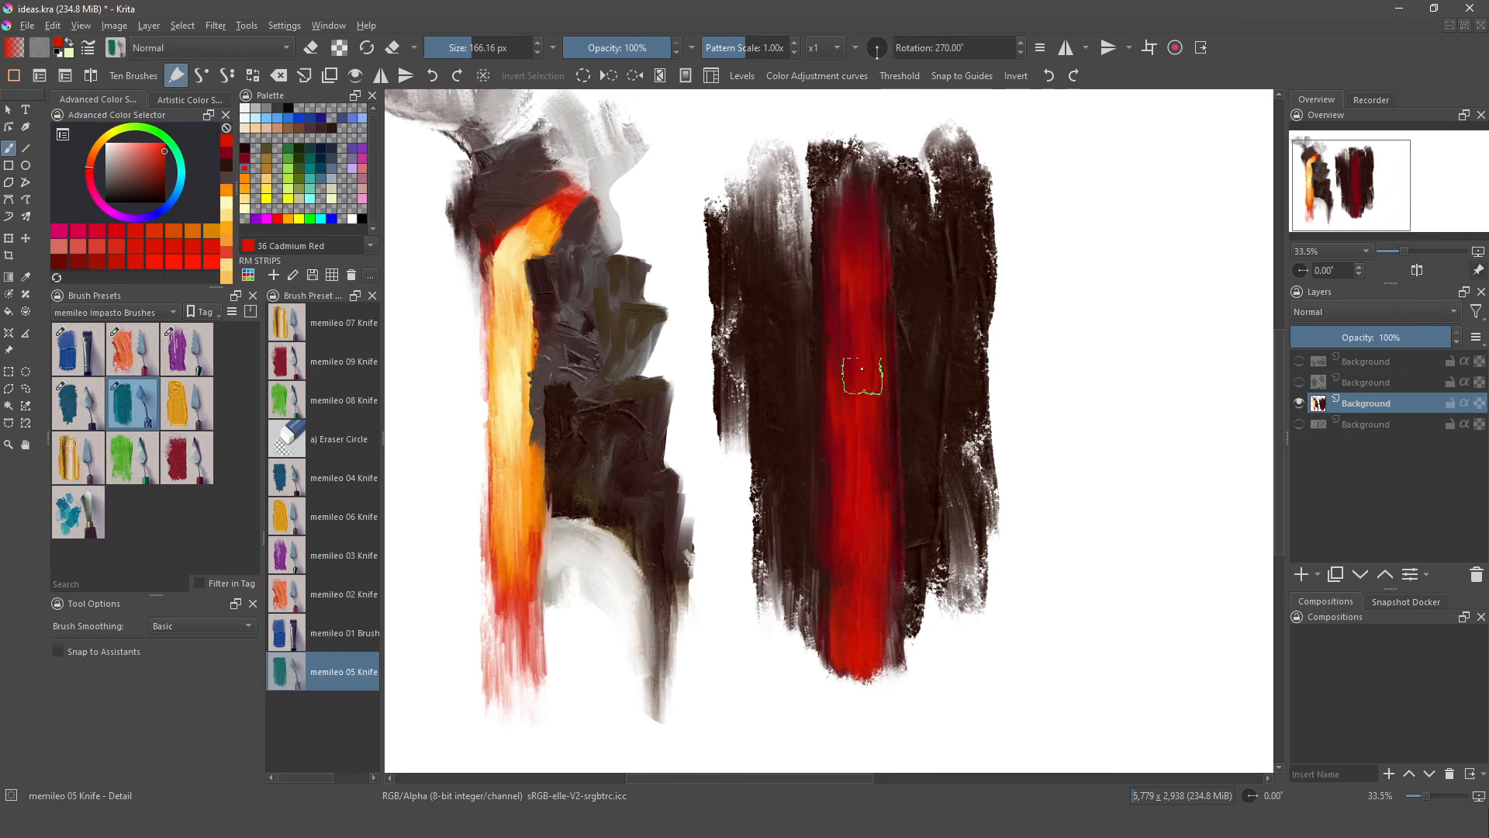
pyautogui.moveTo(856, 225)
pyautogui.mouseDown()
pyautogui.moveTo(860, 634)
pyautogui.moveTo(858, 275)
pyautogui.moveTo(856, 336)
pyautogui.moveTo(845, 275)
pyautogui.moveTo(857, 618)
pyautogui.mouseUp()
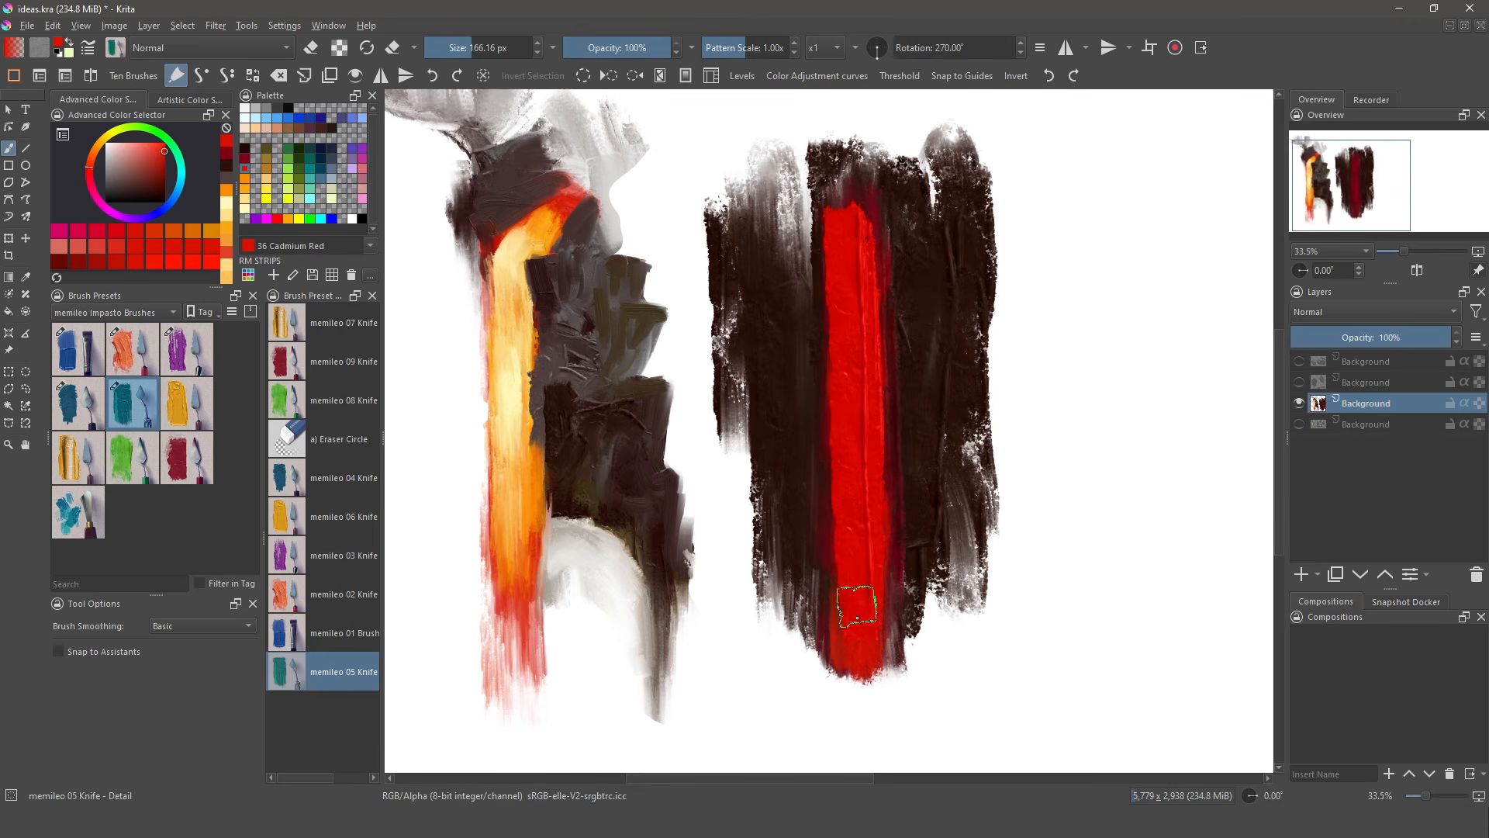
pyautogui.hotkey('ctrl', 'z')
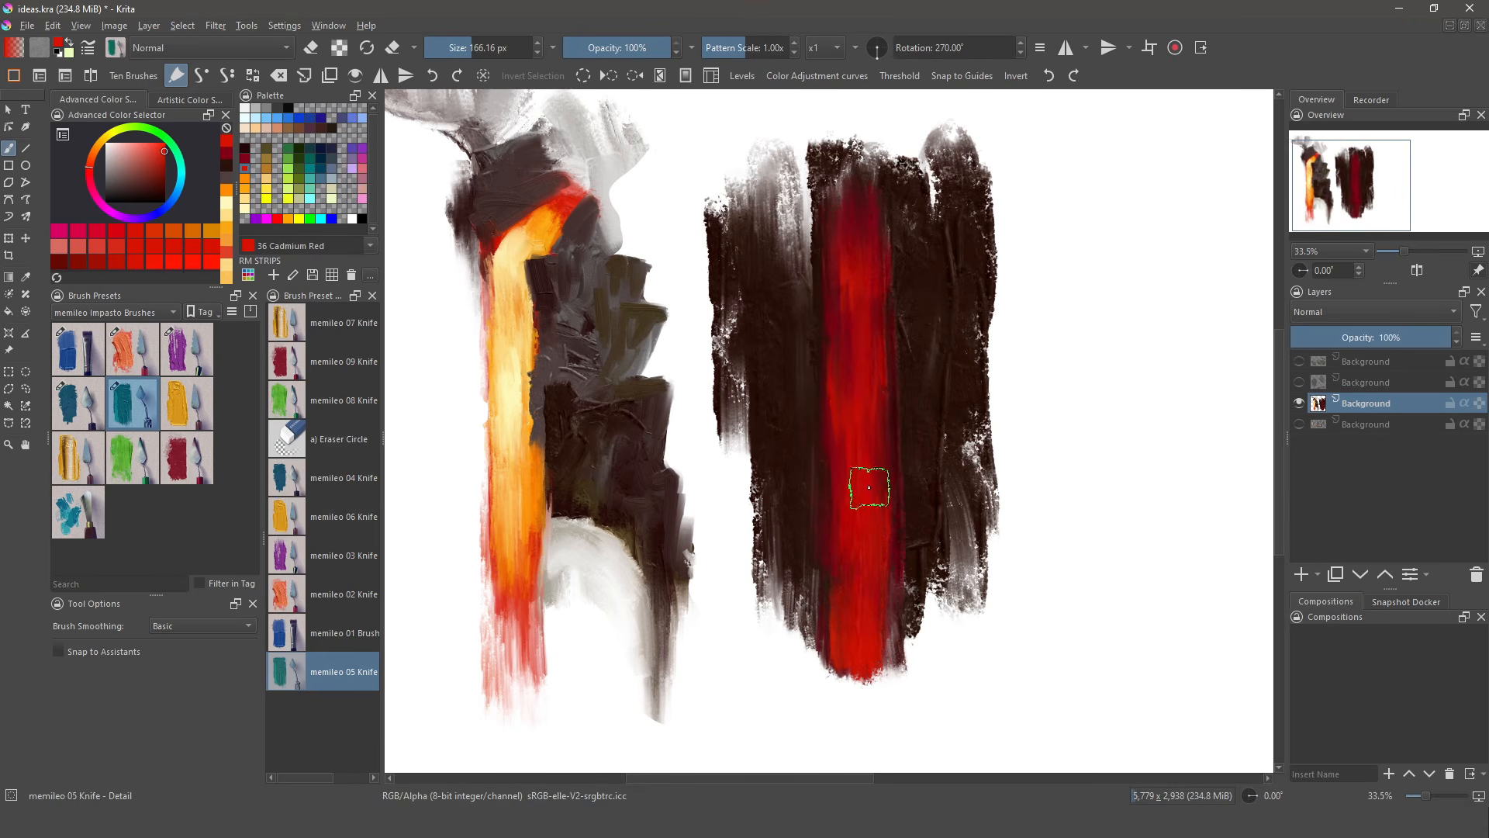
# - Streak 34 Cadmium Orange down the upper half of the red band with the brush reduced to about 83 px
pyautogui.keyDown('ctrl'); pyautogui.click(482, 231); pyautogui.keyUp('ctrl')
pyautogui.press('[')
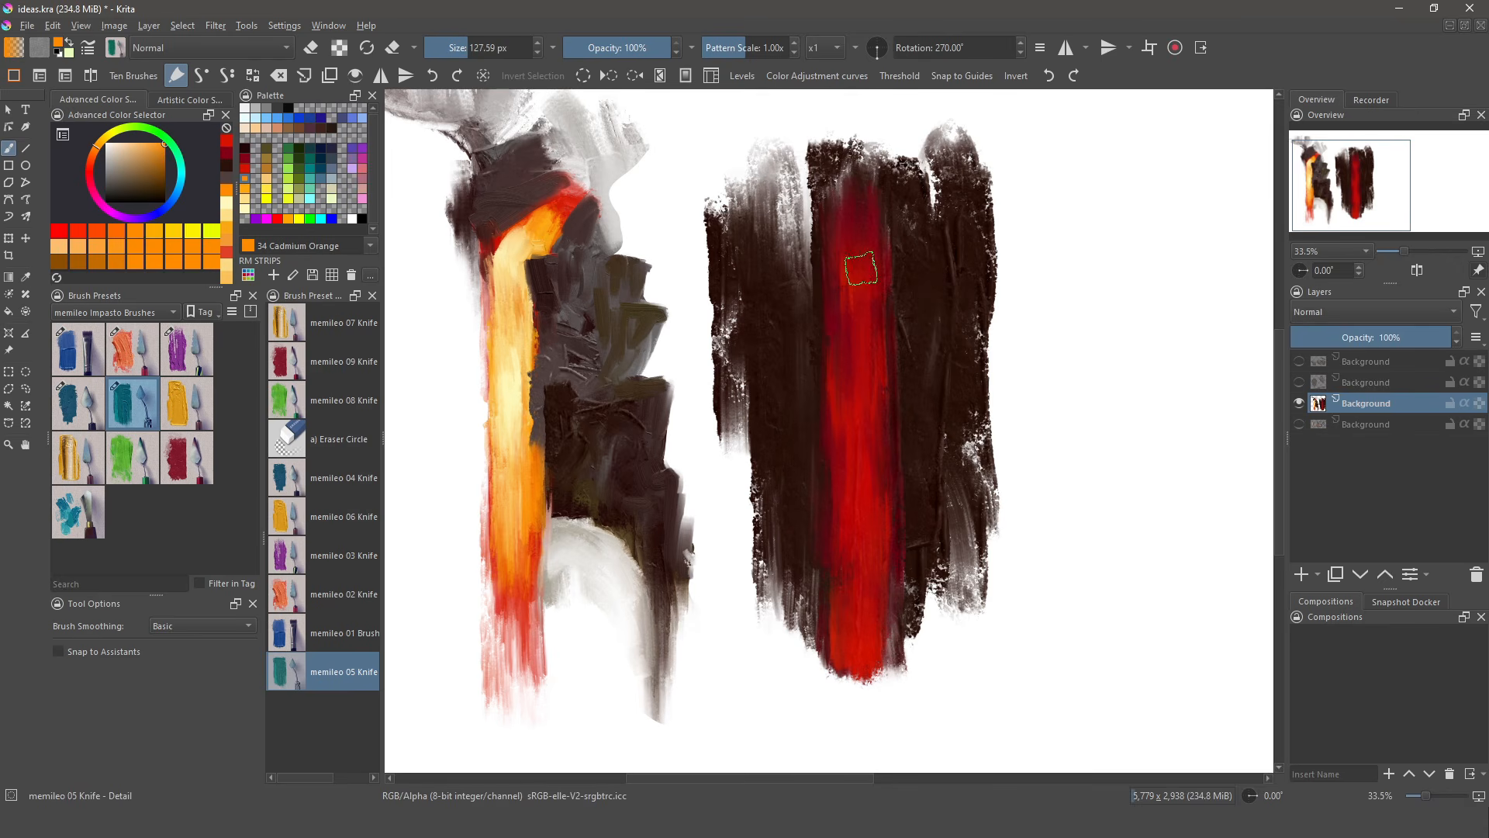
pyautogui.moveTo(858, 234); pyautogui.dragTo(864, 298)
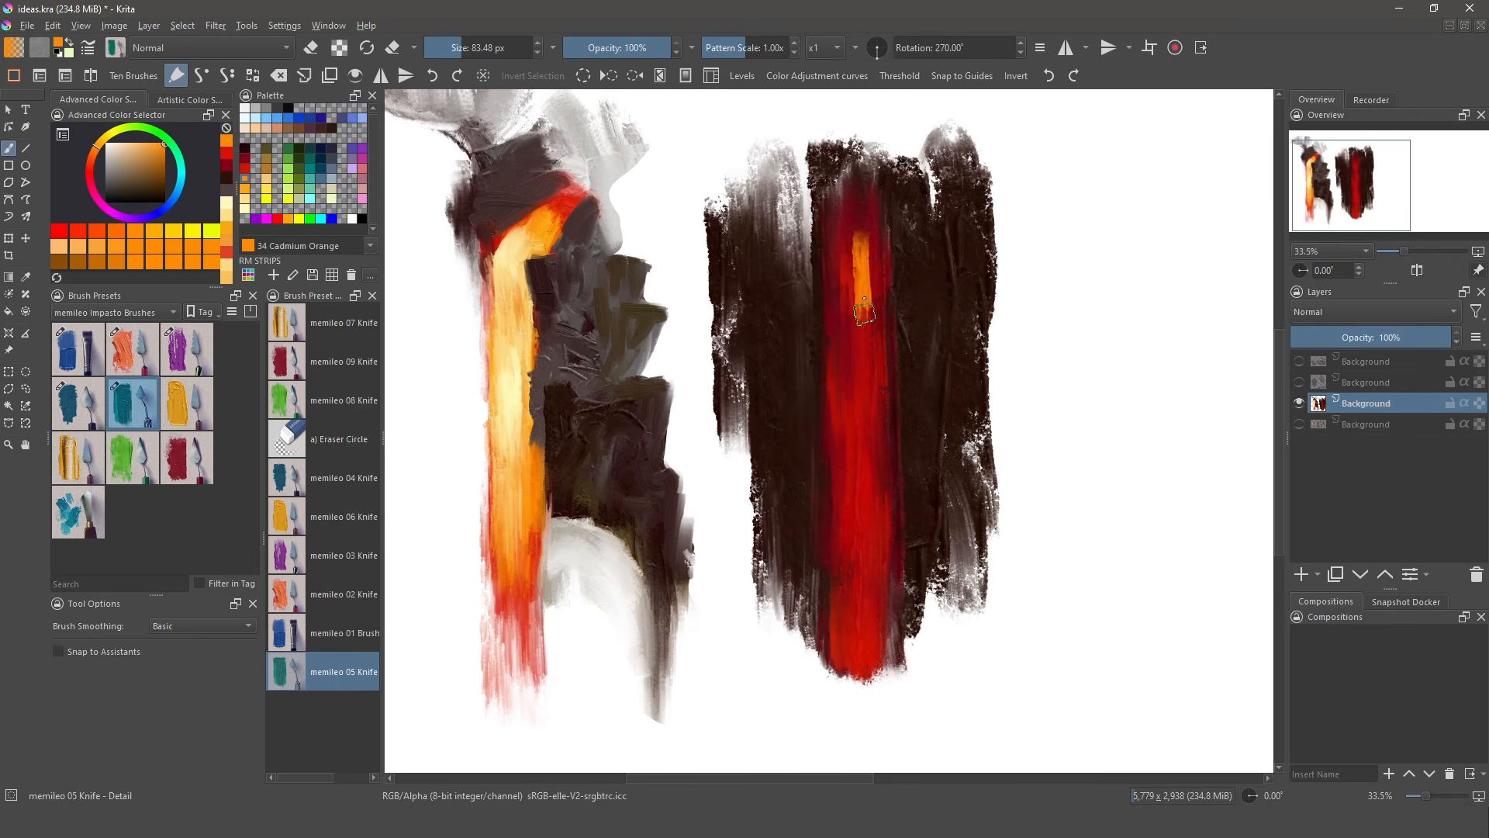
pyautogui.moveTo(868, 229); pyautogui.dragTo(864, 400)
pyautogui.moveTo(847, 253); pyautogui.dragTo(849, 369)
pyautogui.moveTo(839, 237); pyautogui.dragTo(839, 349)
pyautogui.moveTo(869, 225); pyautogui.dragTo(871, 470)
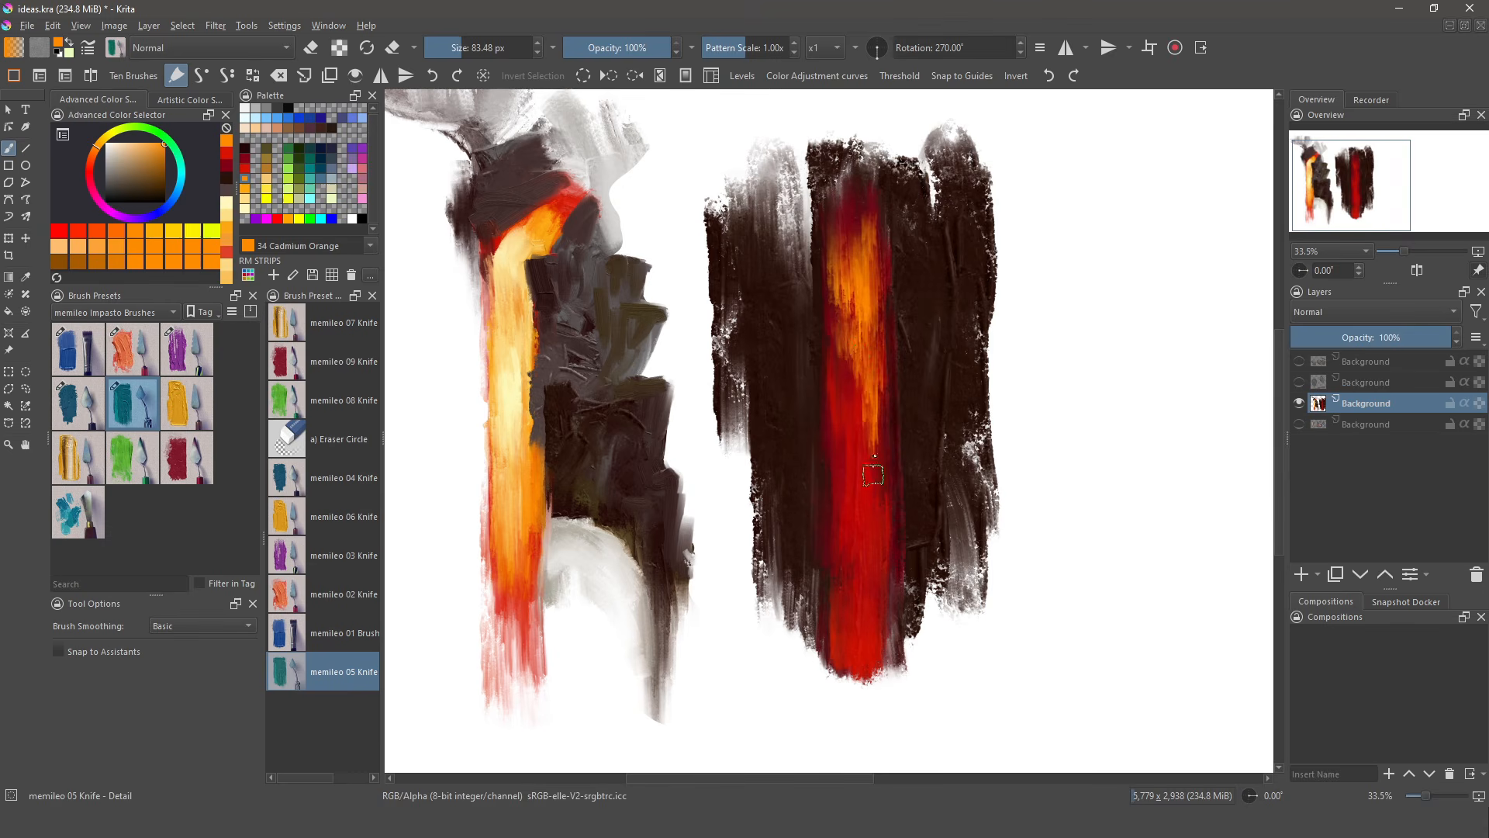
# - Extend the Cadmium Orange streaks down to the lower end of the red band, enlarging the brush to about 131 px
pyautogui.moveTo(859, 370); pyautogui.dragTo(861, 418)
pyautogui.moveTo(851, 332)
pyautogui.mouseDown()
pyautogui.moveTo(856, 481)
pyautogui.moveTo(846, 459)
pyautogui.moveTo(856, 500)
pyautogui.moveTo(869, 431)
pyautogui.moveTo(863, 524)
pyautogui.mouseUp()
pyautogui.moveTo(846, 454); pyautogui.dragTo(844, 543)
pyautogui.moveTo(832, 341)
pyautogui.mouseDown()
pyautogui.moveTo(840, 504)
pyautogui.moveTo(847, 317)
pyautogui.moveTo(852, 452)
pyautogui.mouseUp()
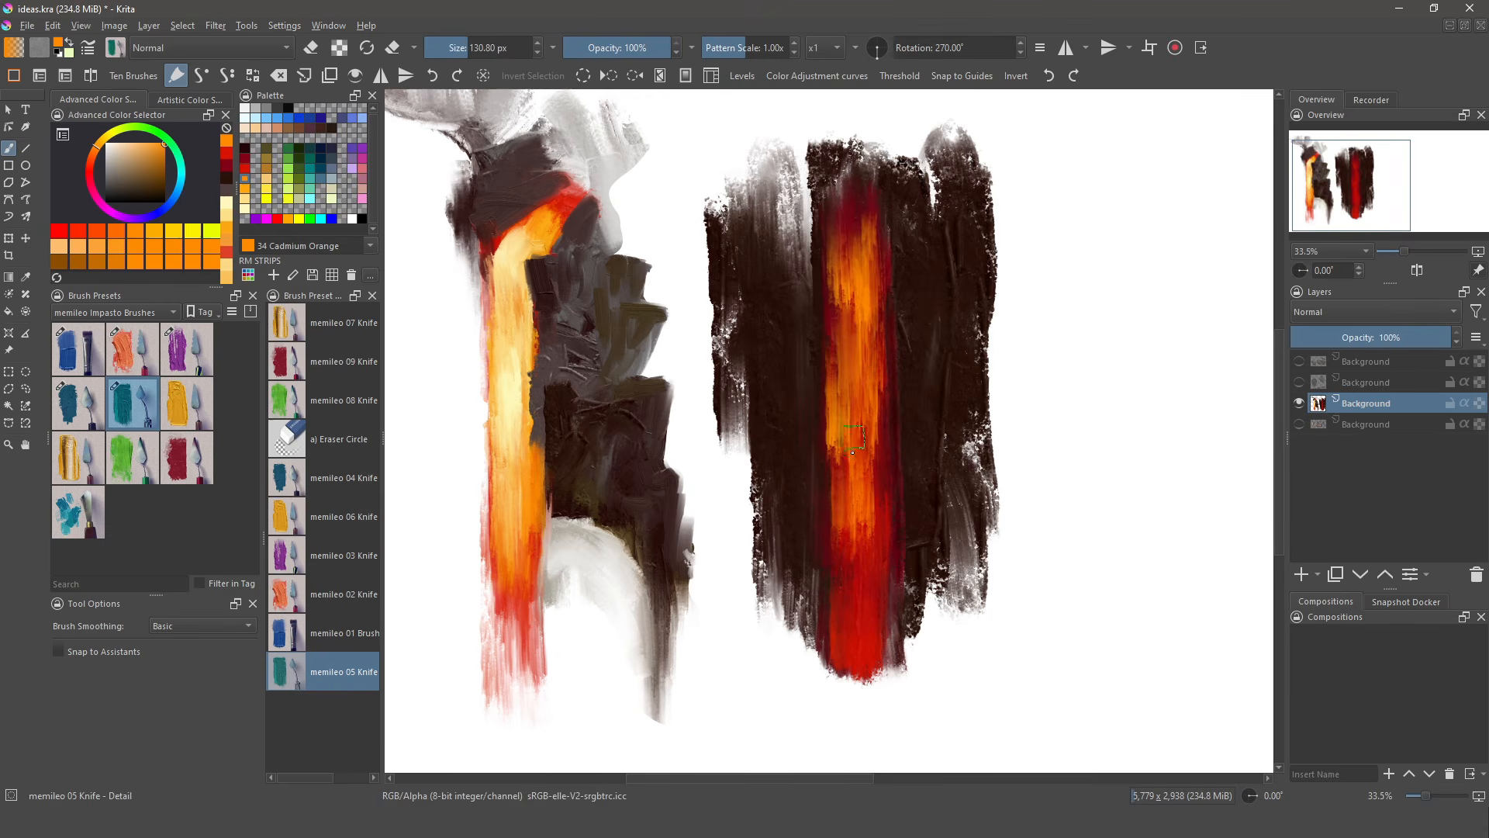
pyautogui.moveTo(850, 543); pyautogui.dragTo(854, 589)
pyautogui.moveTo(866, 474); pyautogui.dragTo(860, 601)
pyautogui.moveTo(853, 535); pyautogui.dragTo(850, 690)
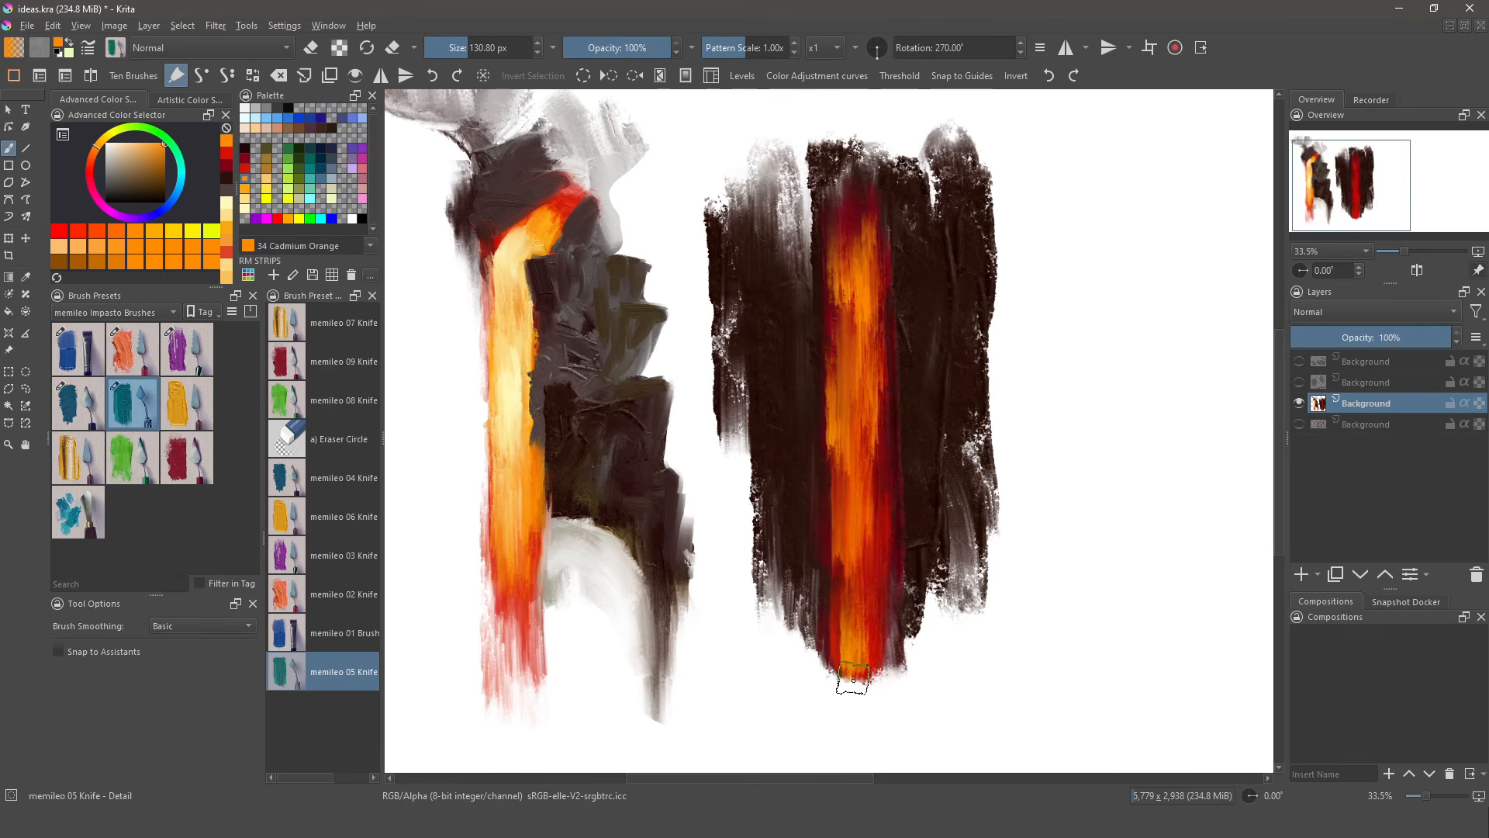
pyautogui.moveTo(861, 546); pyautogui.dragTo(854, 683)
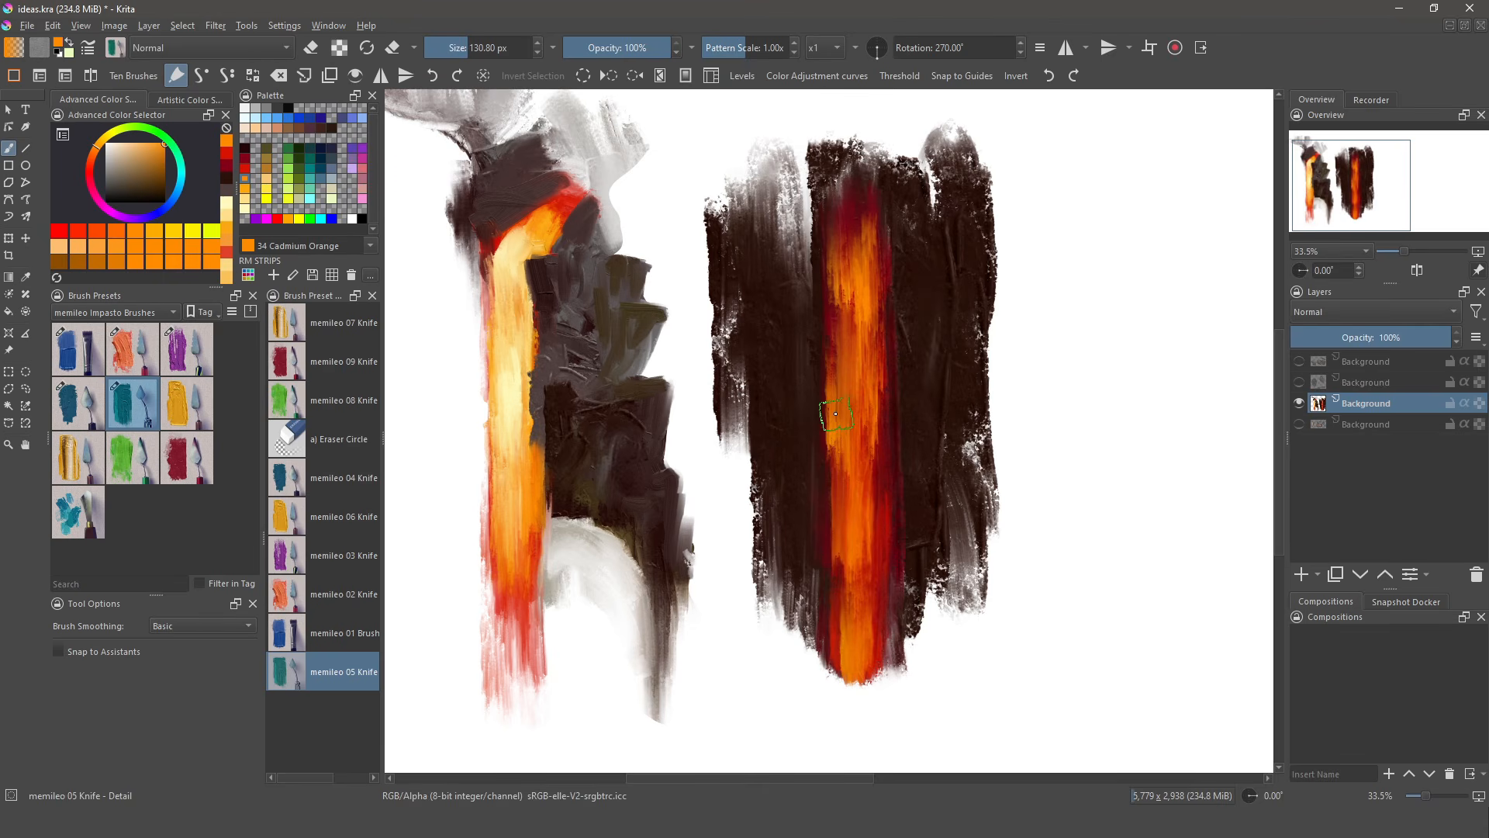
pyautogui.moveTo(859, 430); pyautogui.dragTo(859, 560)
# - Lay 33 Perm. Orange highlights over the upper and middle parts of the lava band at about 106 px
pyautogui.click(244, 189)
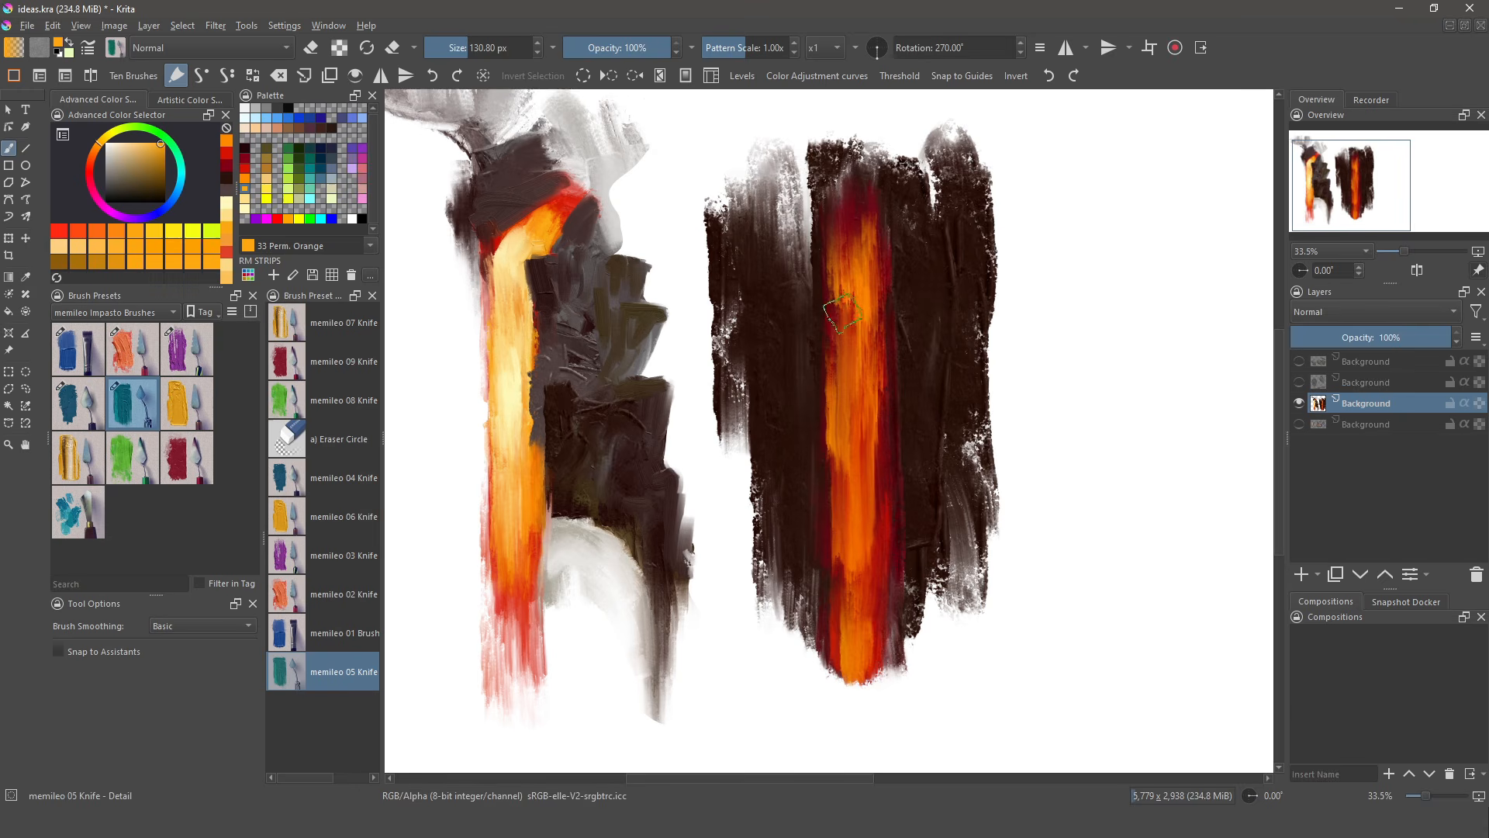
pyautogui.moveTo(857, 239); pyautogui.dragTo(861, 310)
pyautogui.moveTo(862, 226); pyautogui.dragTo(867, 294)
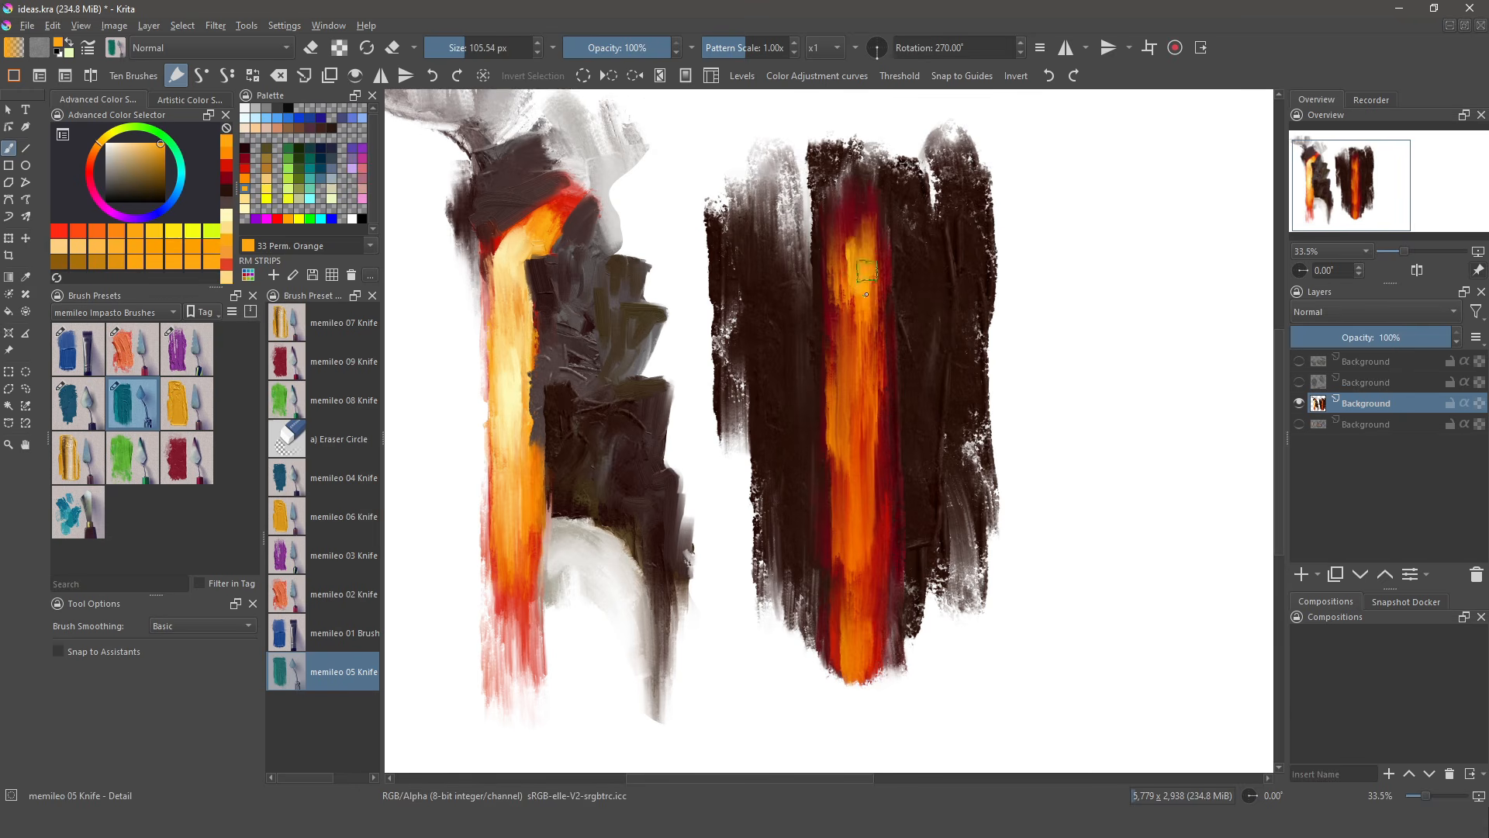
pyautogui.moveTo(849, 208); pyautogui.dragTo(848, 287)
pyautogui.moveTo(847, 338); pyautogui.dragTo(844, 434)
pyautogui.moveTo(858, 380); pyautogui.dragTo(859, 465)
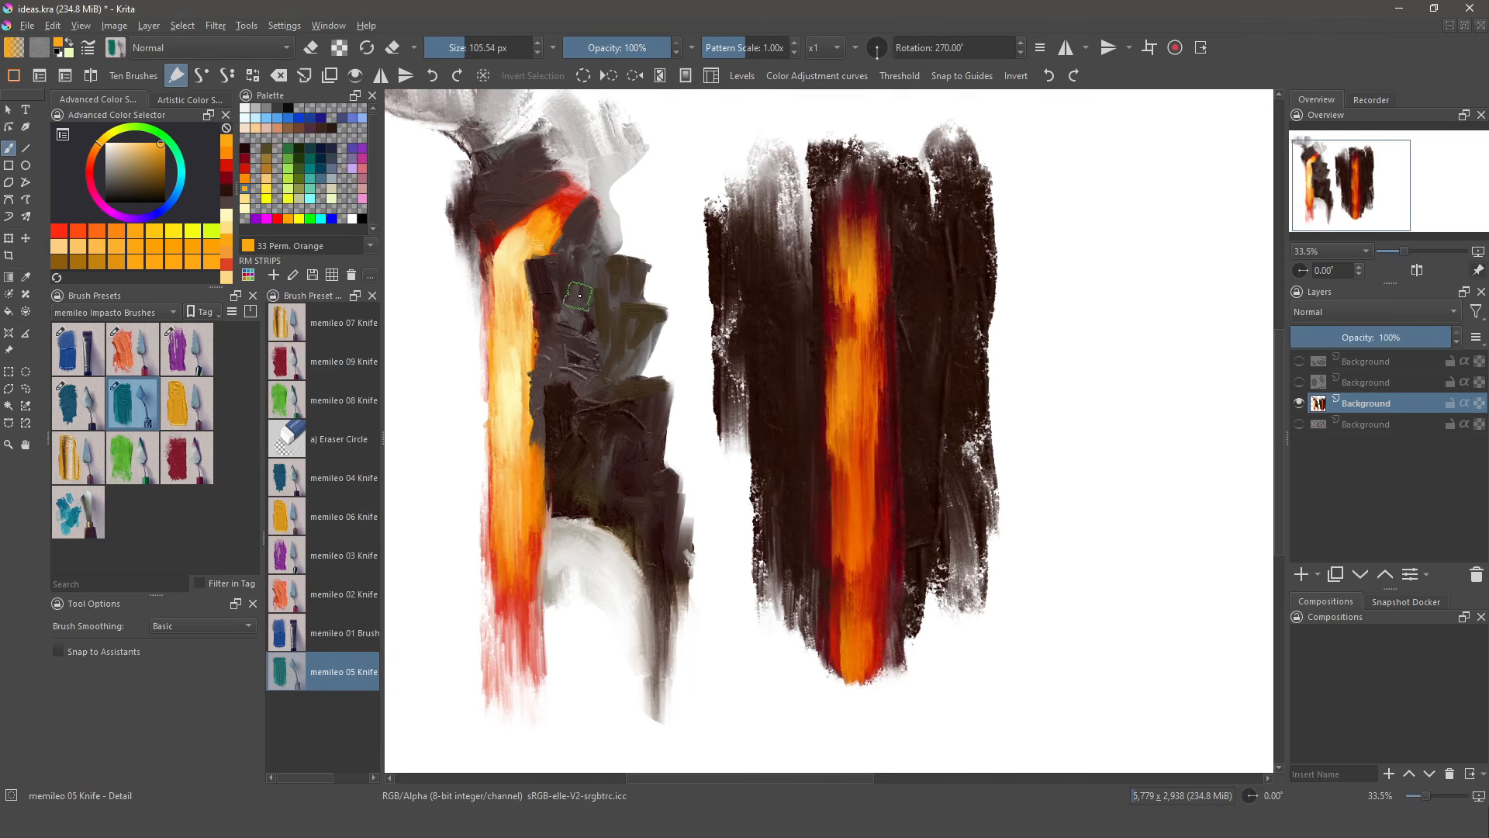
# - Sketch thin 67 Teal flow lines over the lava band with the memileo 04 Knife at about 18 px, and undo them
pyautogui.click(71, 411)
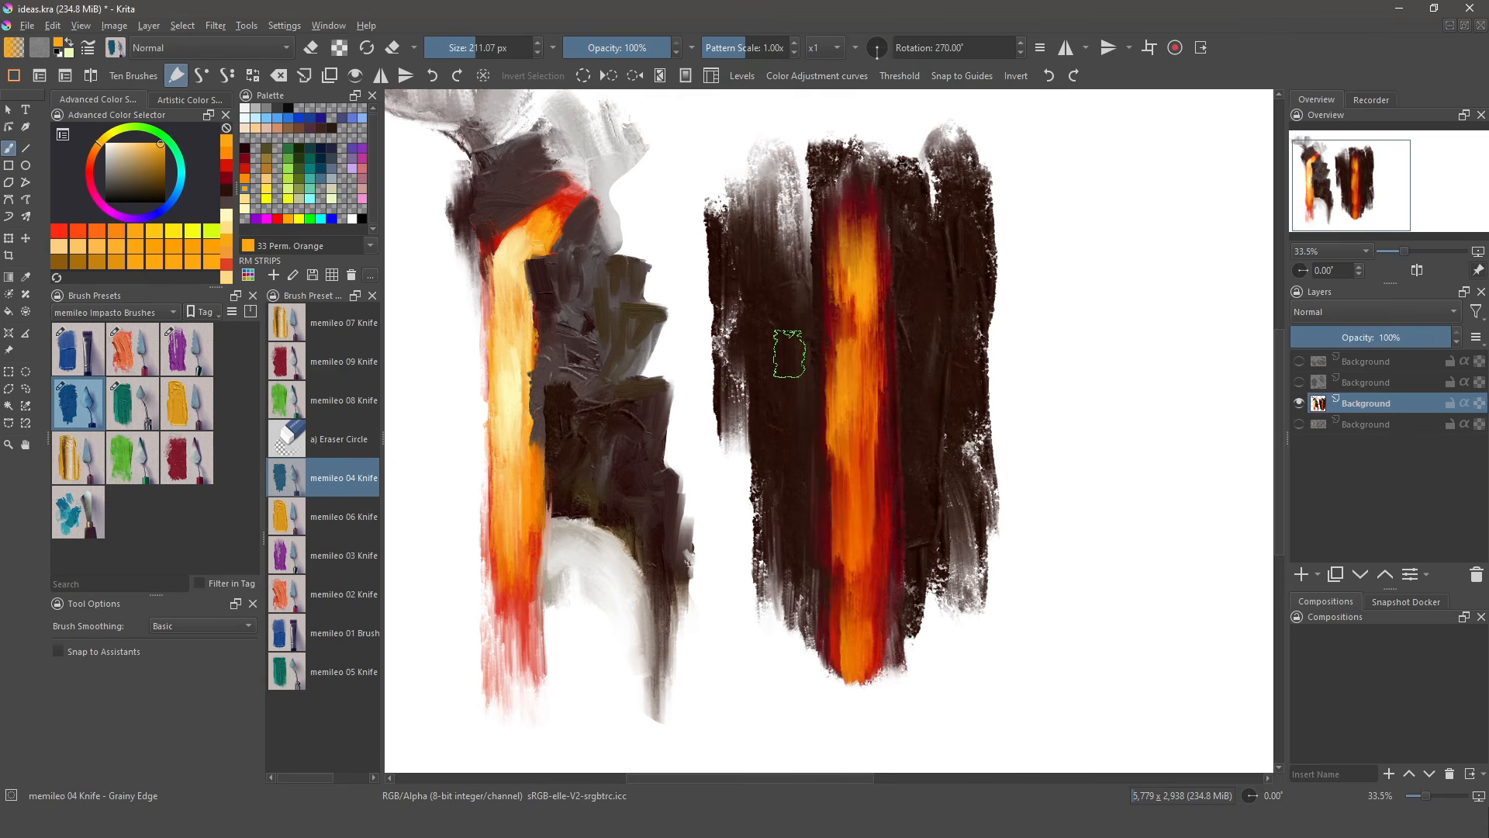
pyautogui.moveTo(789, 353)
pyautogui.keyDown('shift'); pyautogui.mouseDown()
pyautogui.moveTo(767, 354)
pyautogui.moveTo(786, 353)
pyautogui.mouseUp(); pyautogui.keyUp('shift')
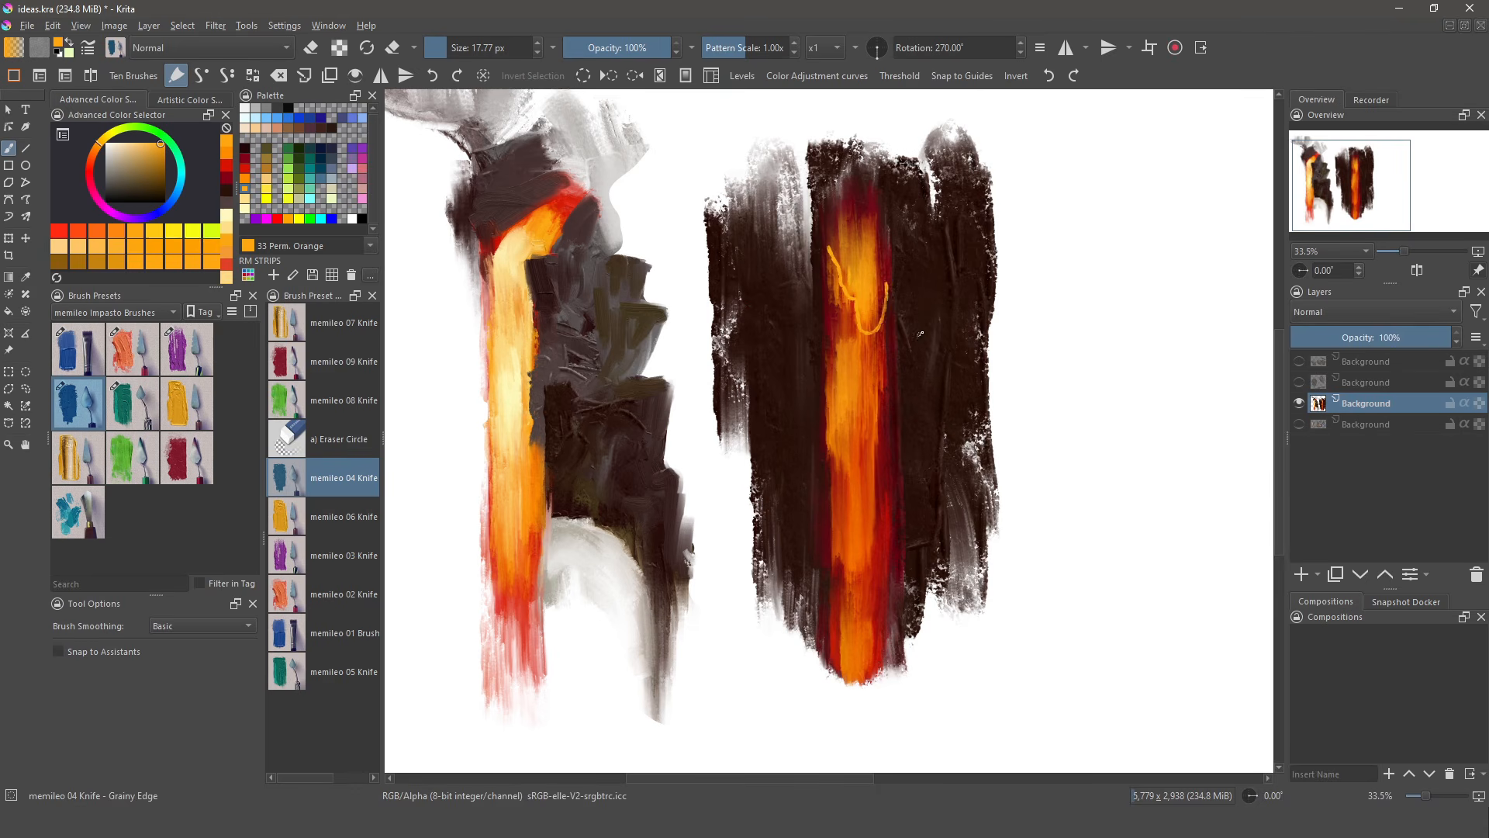
pyautogui.keyDown('ctrl'); pyautogui.click(777, 261); pyautogui.keyUp('ctrl')
pyautogui.click(310, 167)
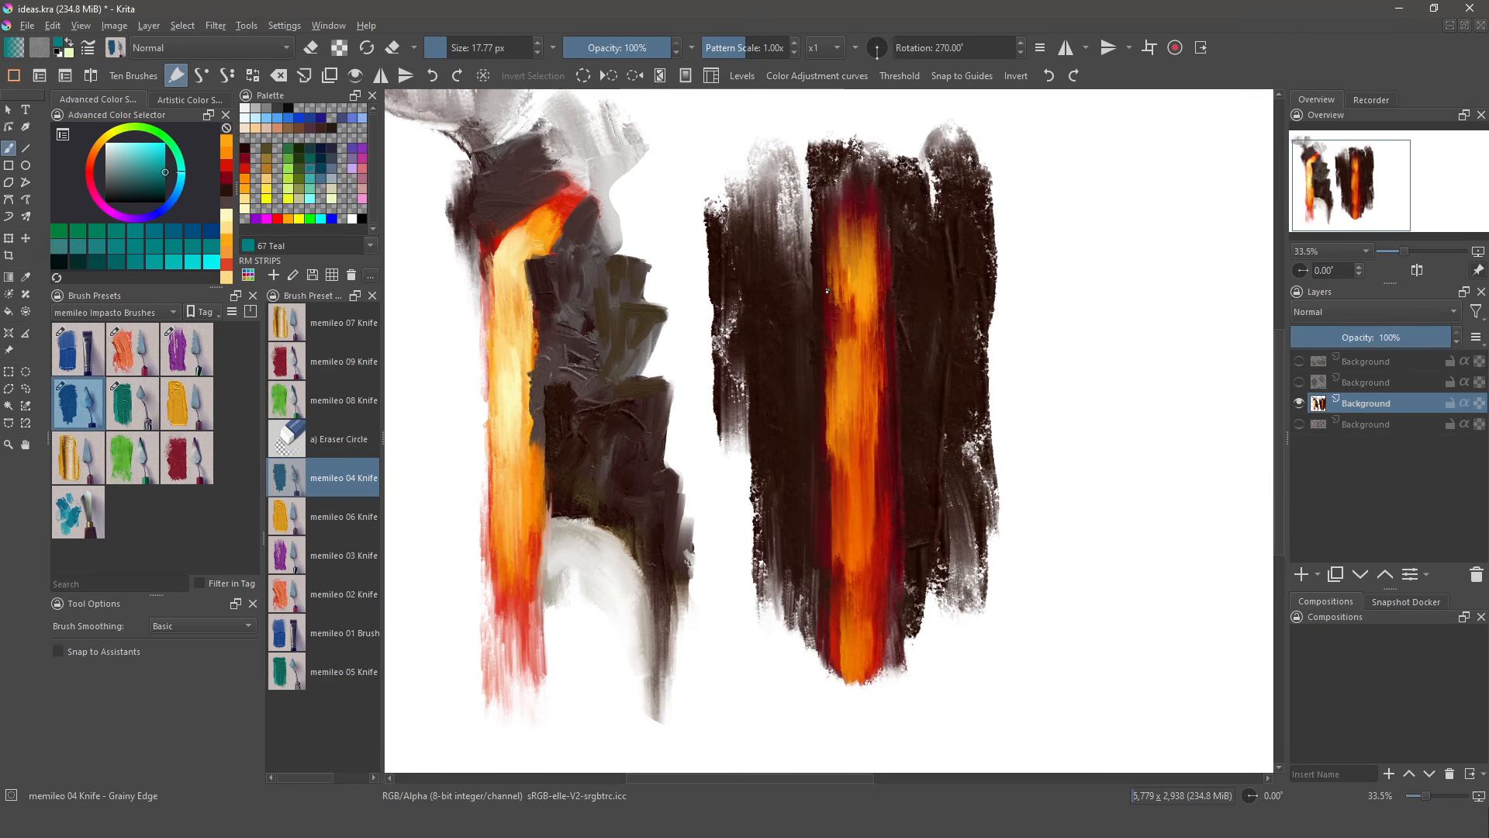
pyautogui.moveTo(828, 242); pyautogui.dragTo(880, 314)
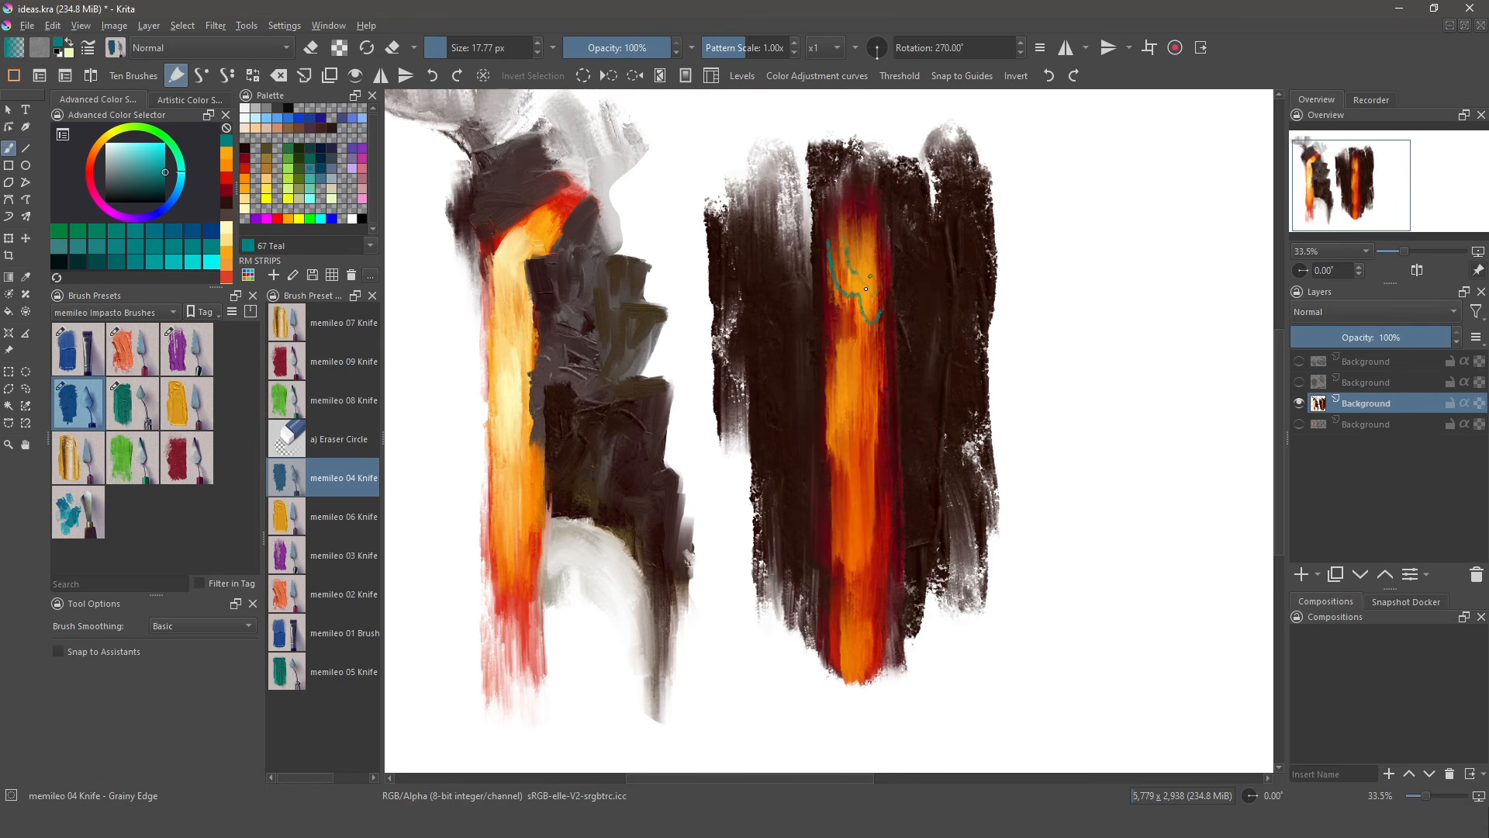
pyautogui.moveTo(843, 445); pyautogui.dragTo(835, 348)
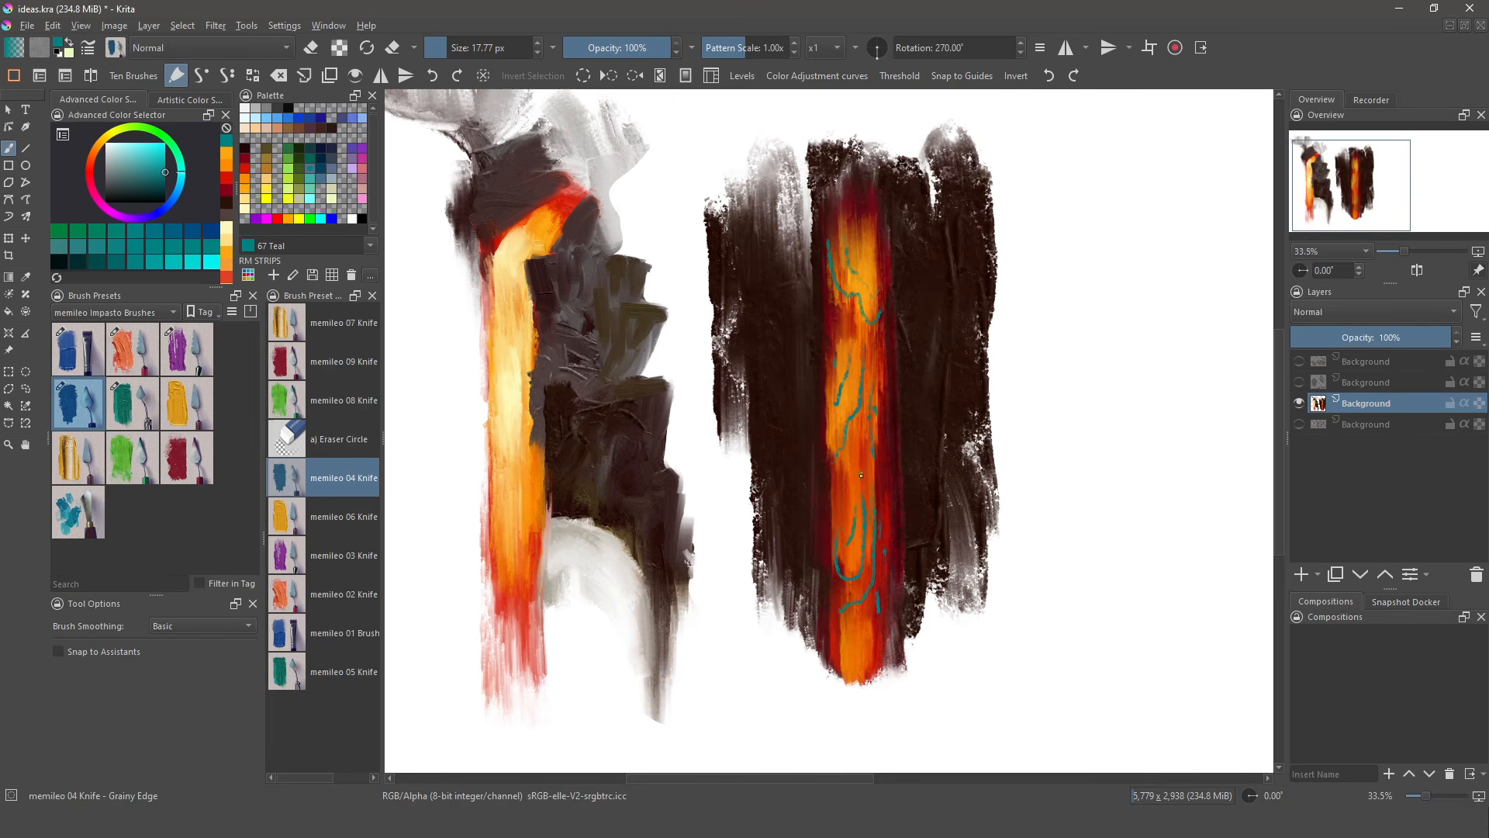
pyautogui.hotkey('ctrl', 'z')
pyautogui.hotkey('ctrl', 'z')
pyautogui.hotkey('ctrl', 'z')
pyautogui.hotkey('ctrl', 'z')
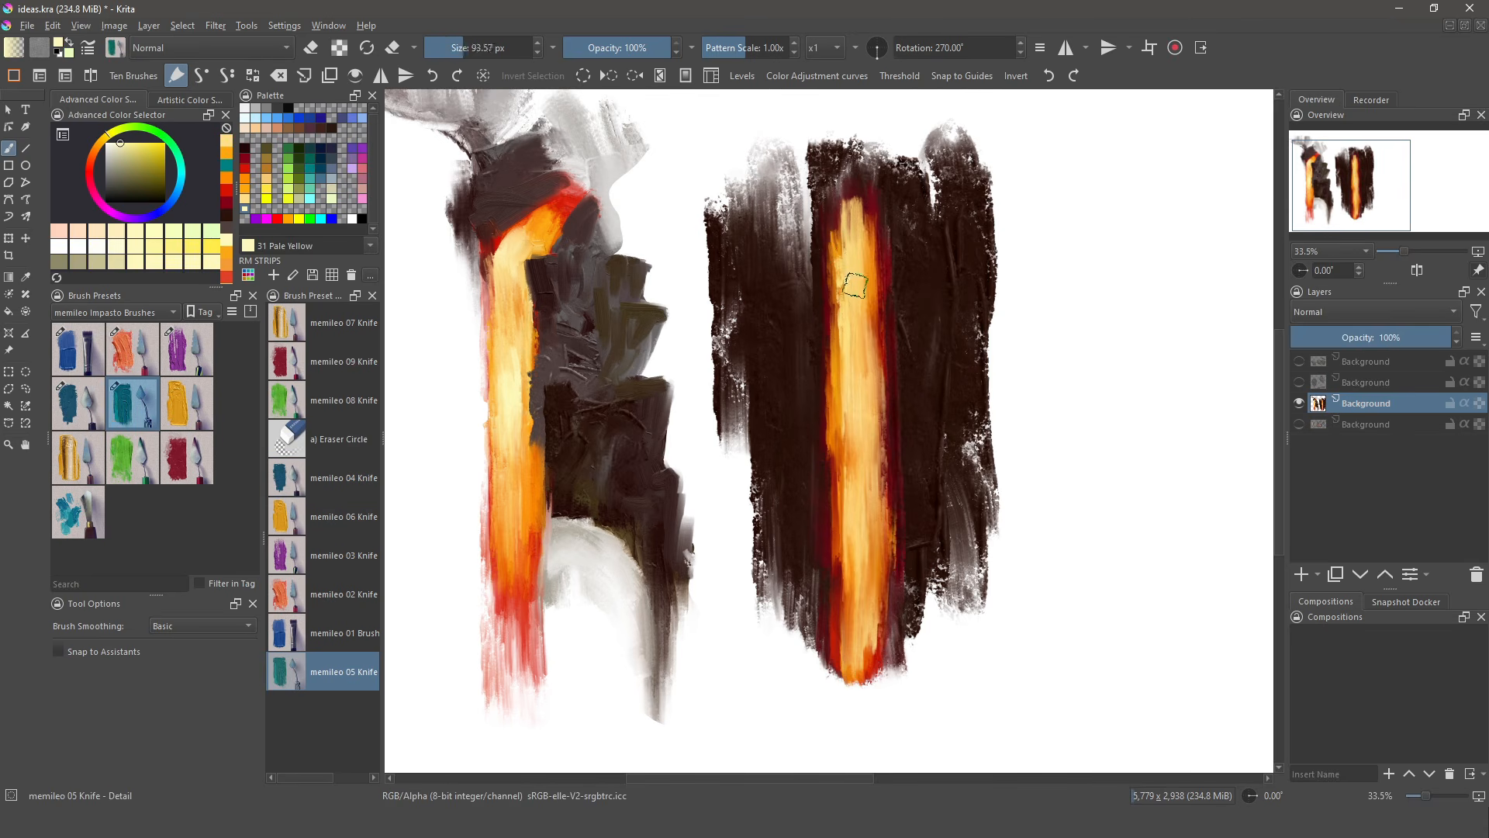
# - Paint 31 Pale Yellow streaks along the centre of the lava band with the memileo 05 Knife, reducing it to about 71 px
pyautogui.moveTo(860, 301); pyautogui.dragTo(848, 256)
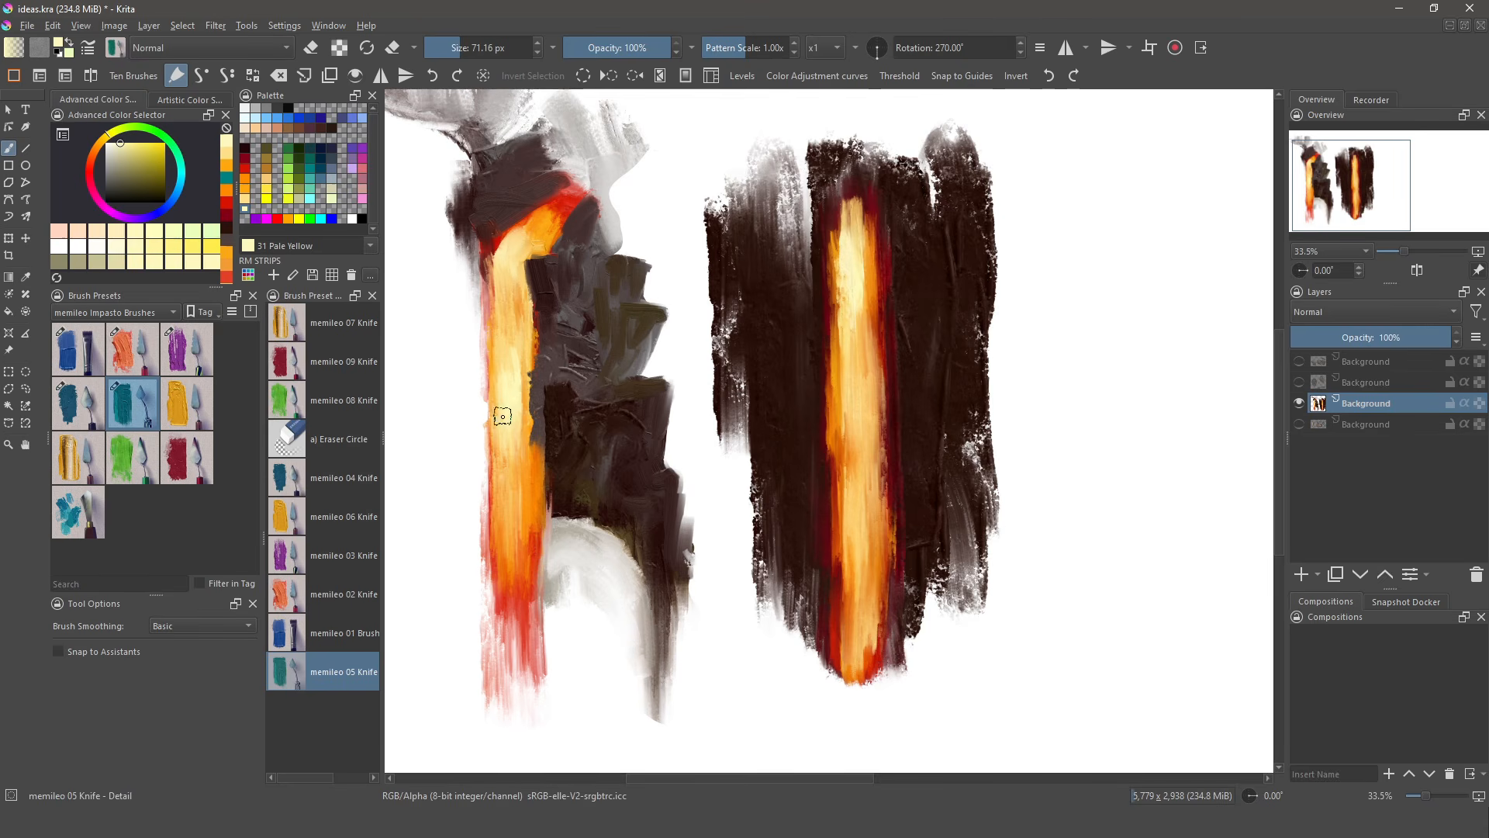
pyautogui.moveTo(863, 329); pyautogui.dragTo(862, 245)
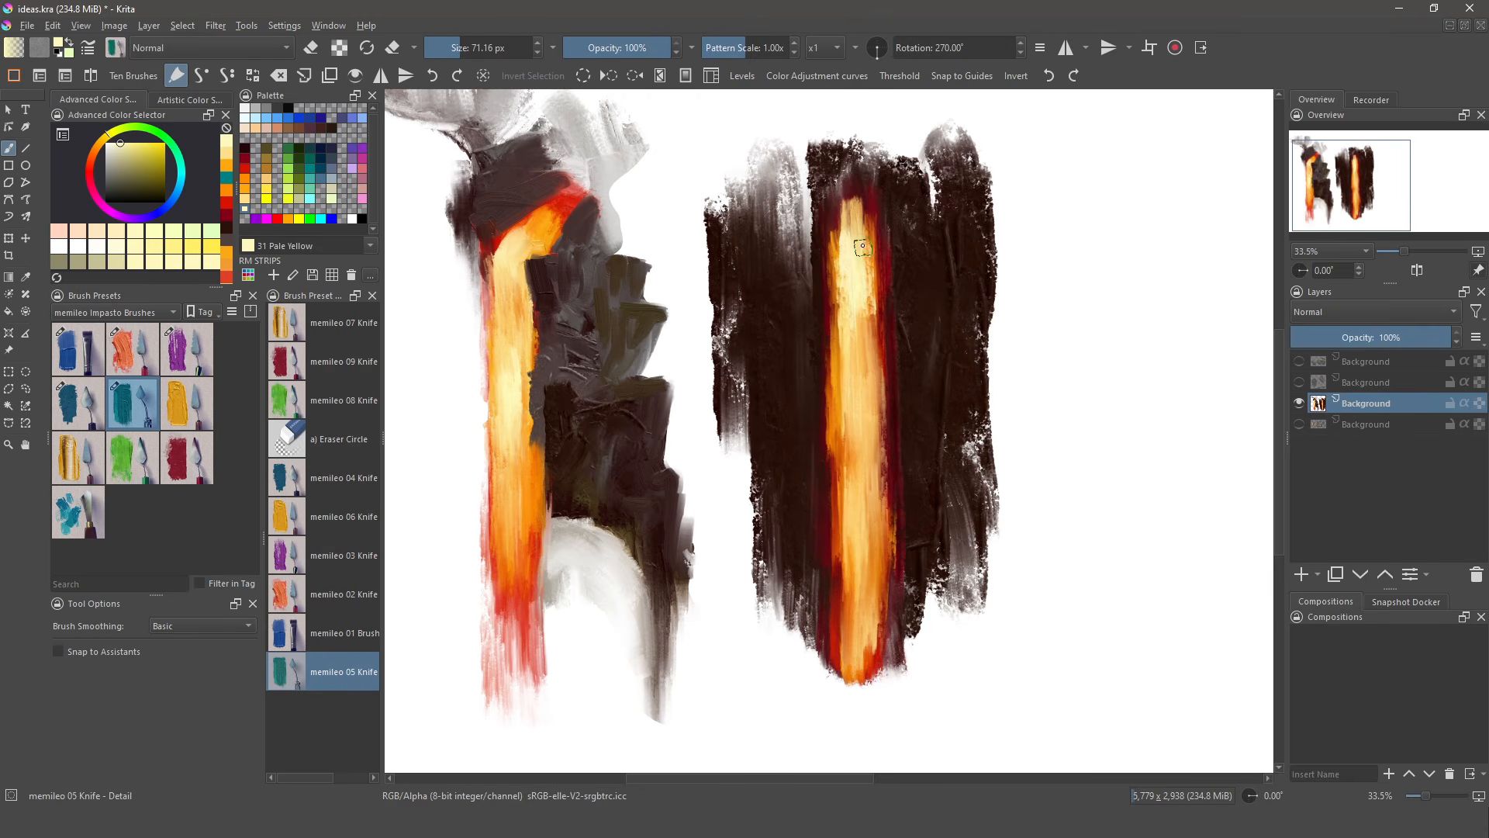
pyautogui.moveTo(862, 426); pyautogui.dragTo(867, 604)
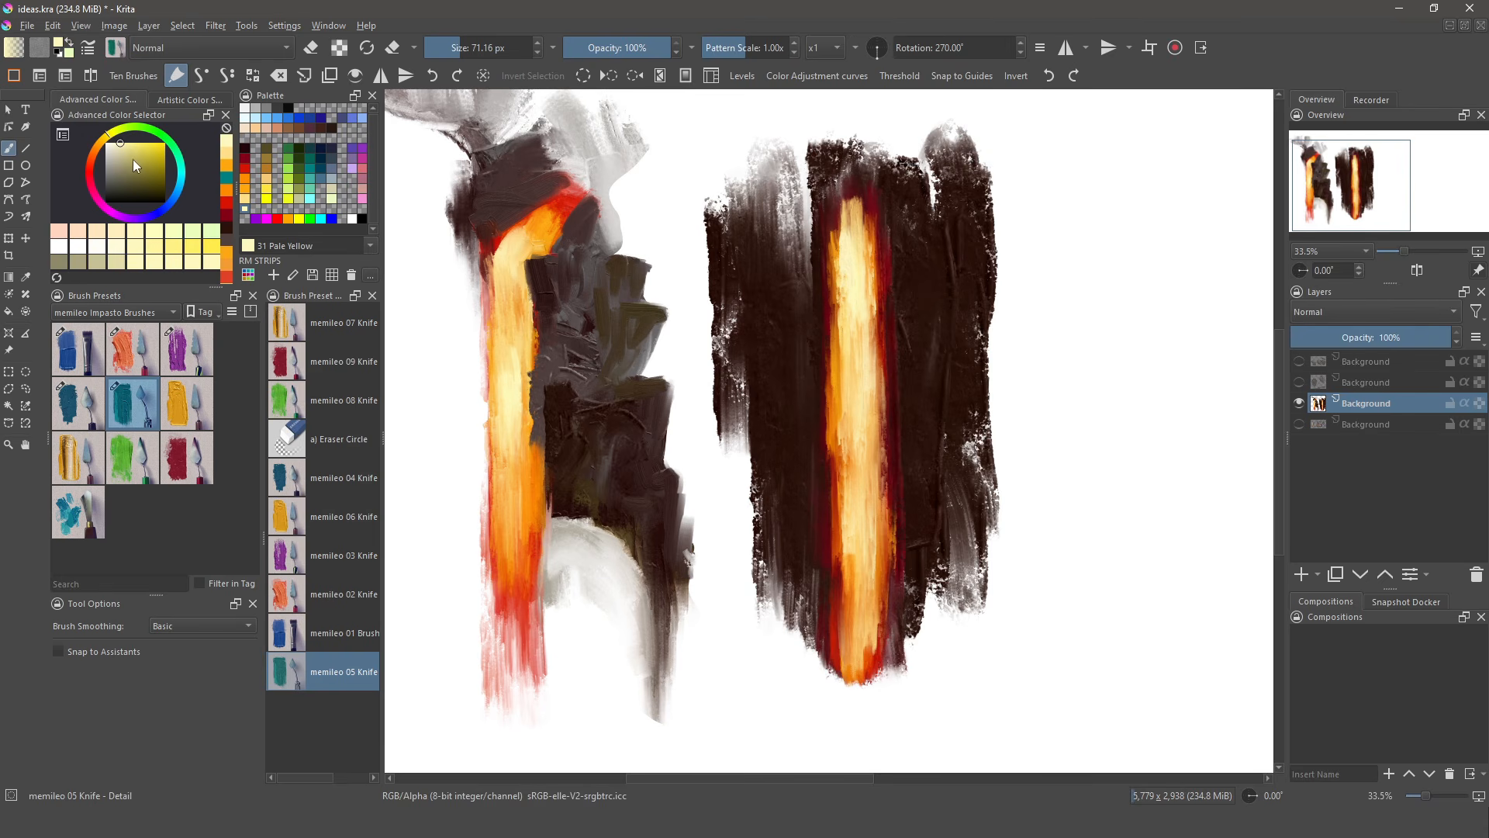
# - Set the paint colour to white and add a bright vertical core in the middle of the lava band
pyautogui.moveTo(129, 154); pyautogui.dragTo(77, 133)
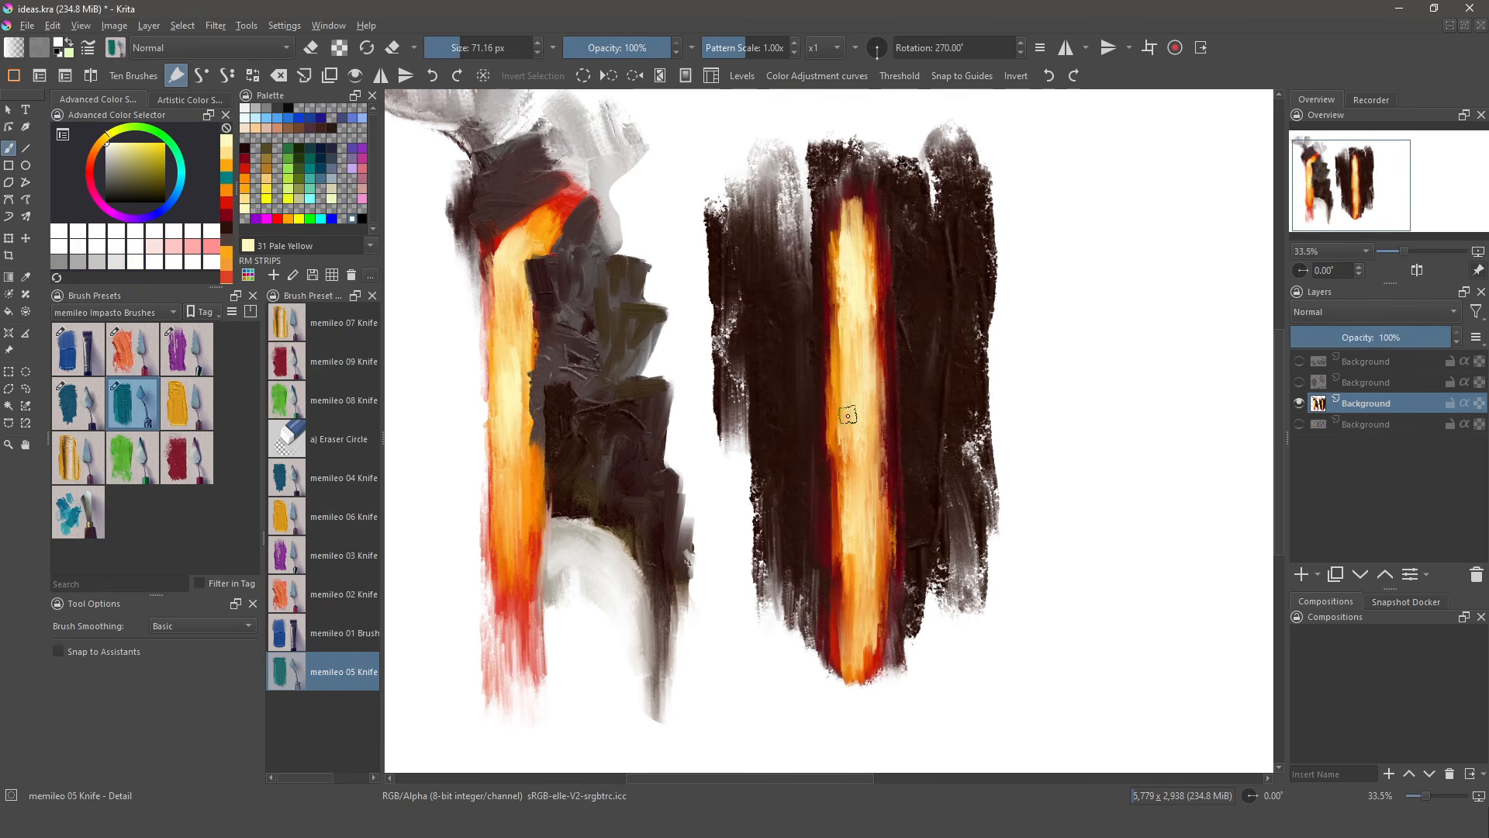
pyautogui.moveTo(851, 371); pyautogui.dragTo(853, 448)
pyautogui.moveTo(856, 349); pyautogui.dragTo(866, 508)
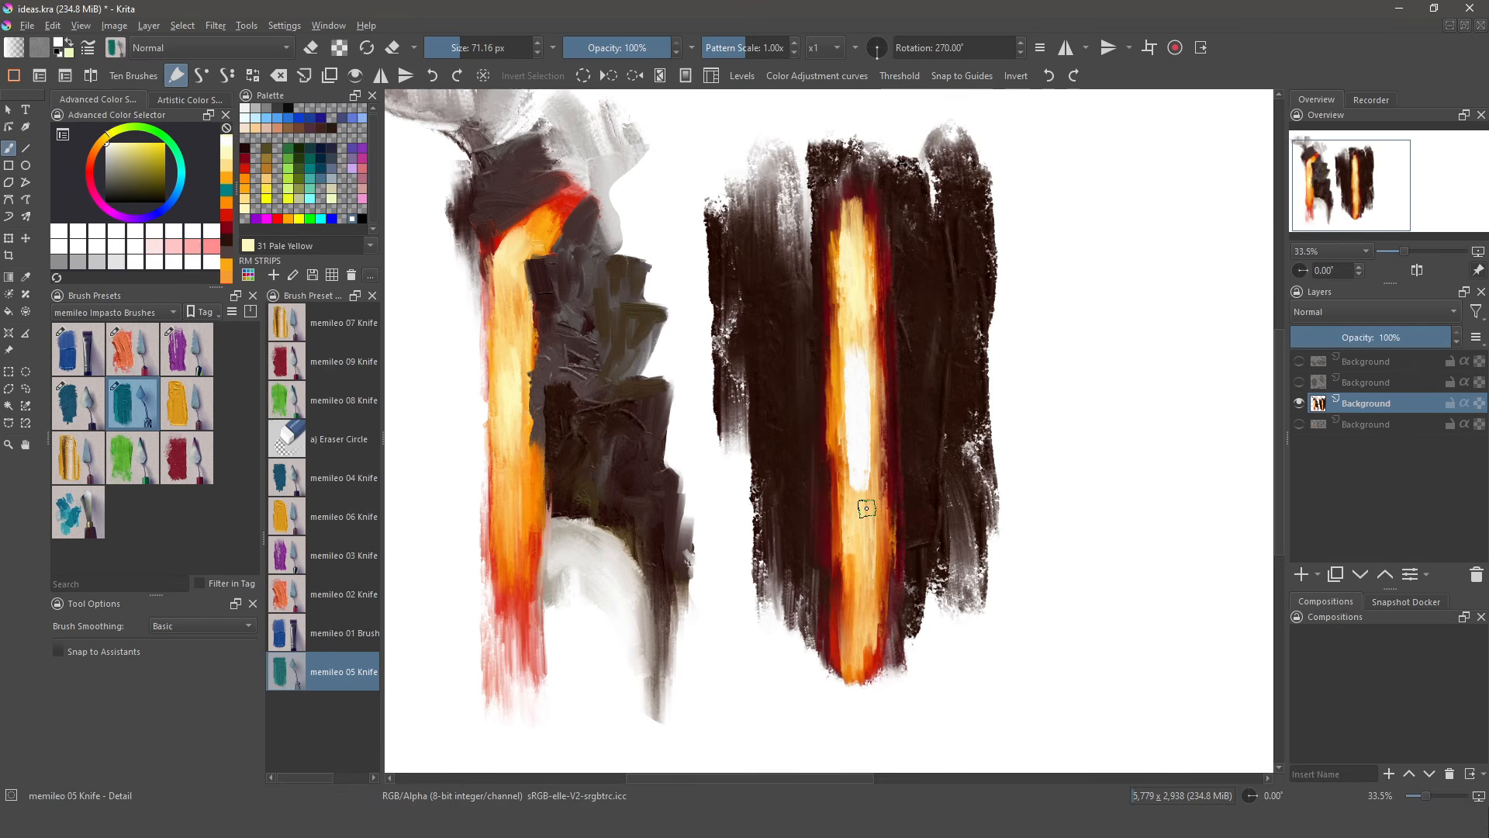
pyautogui.hotkey('ctrl', 'm')
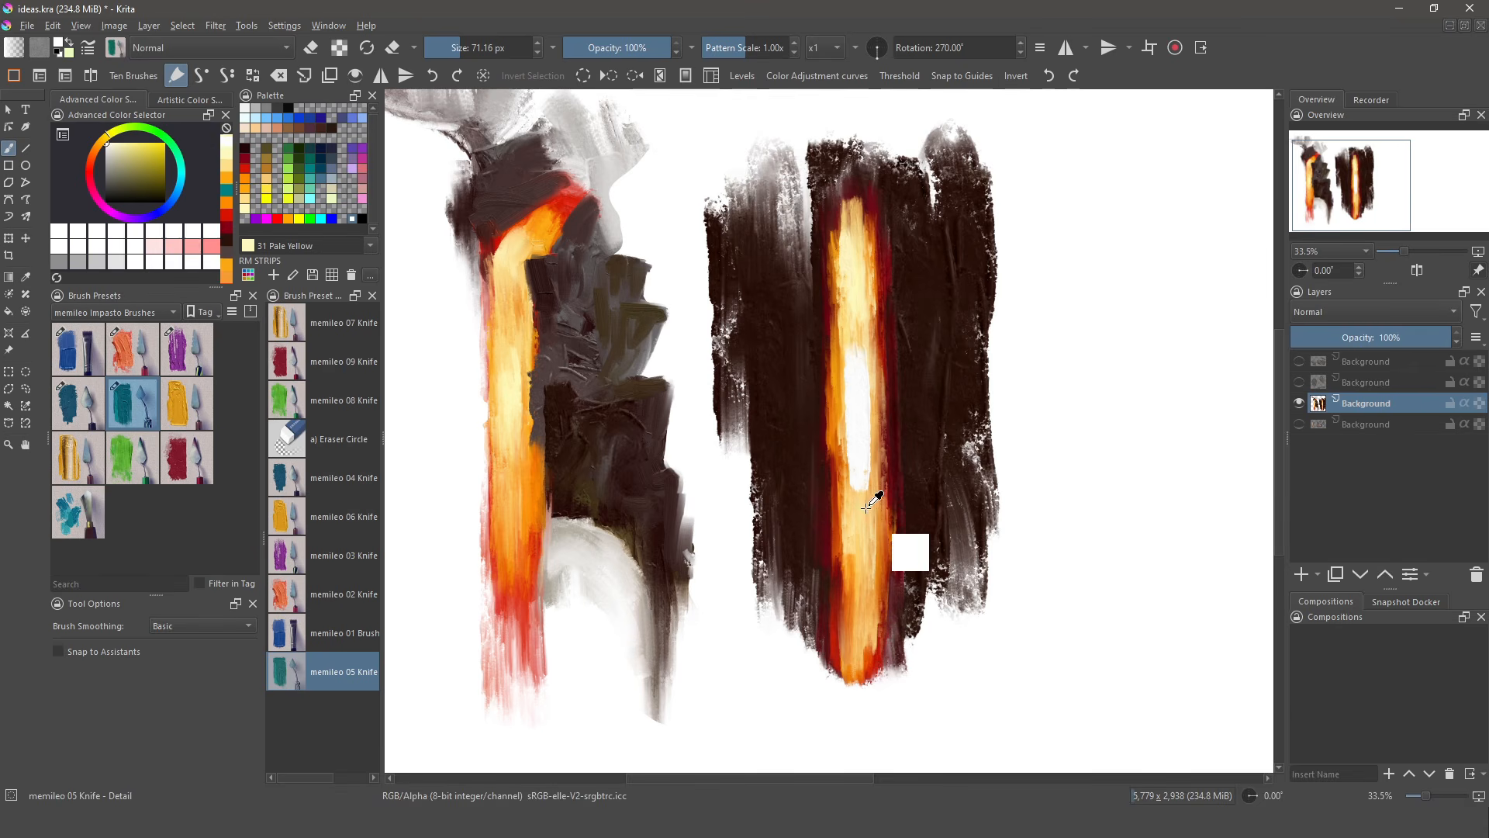
# - Try lowering the midtones of the lava painting with a Color Adjustment curve, and cancel the filter
pyautogui.moveTo(624, 394); pyautogui.dragTo(574, 163)
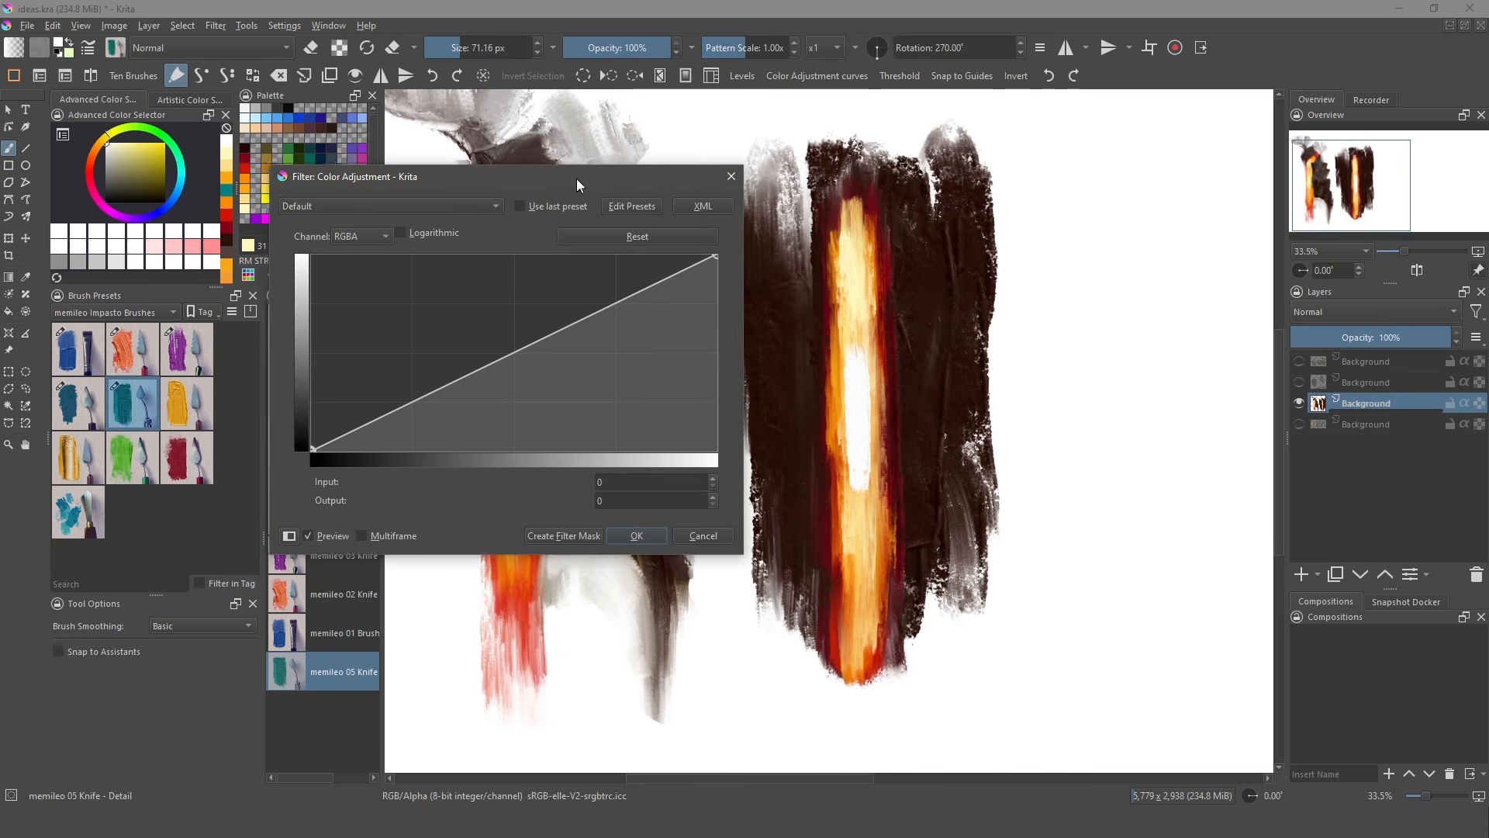
pyautogui.moveTo(512, 353); pyautogui.dragTo(563, 437)
pyautogui.press('Escape')
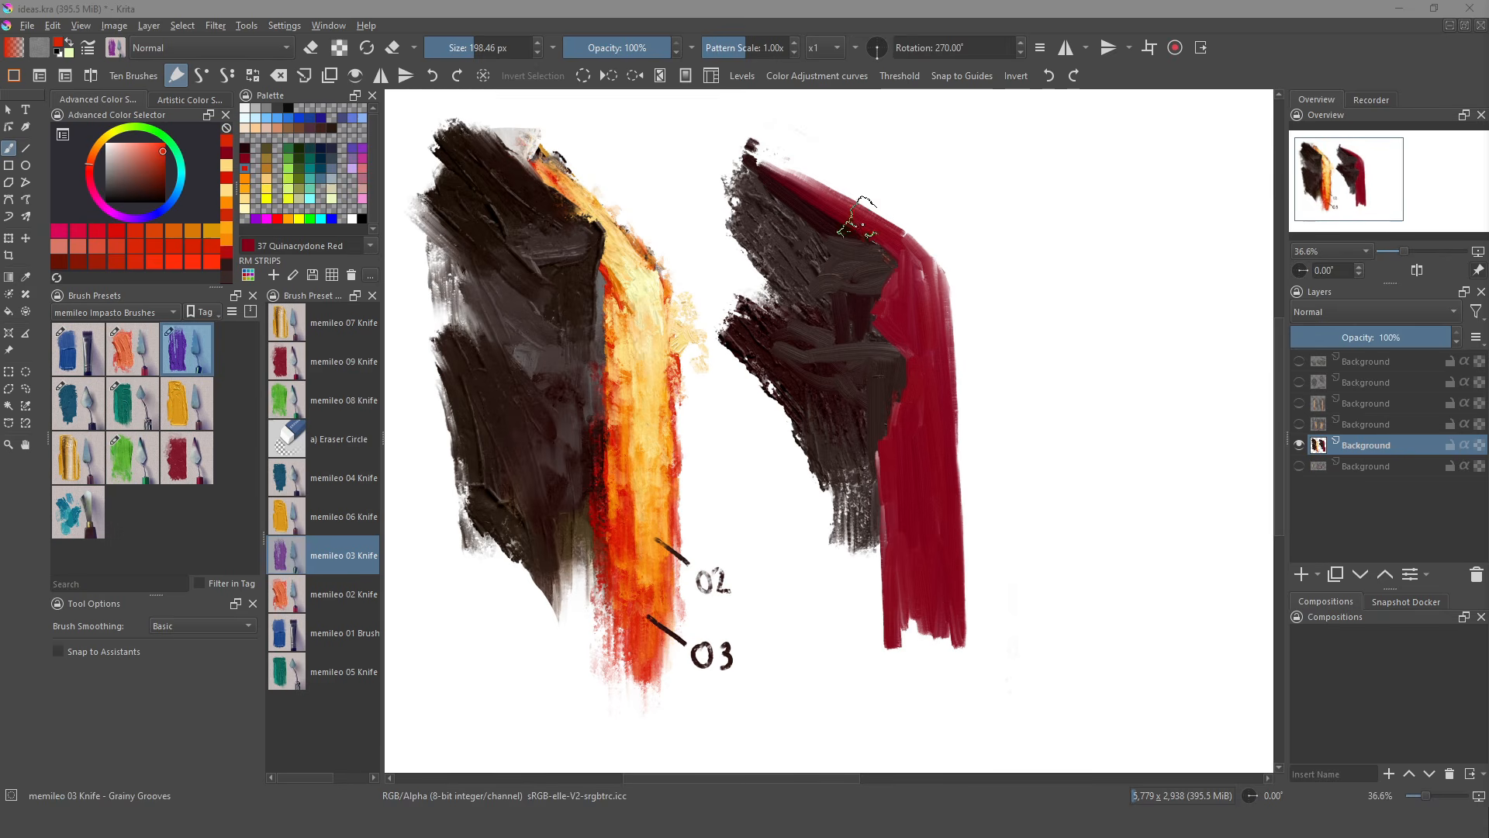
# - Paint textured bright red strokes over the crimson lava band with the memileo 03 Knife at about 198 px
pyautogui.click(87, 356)
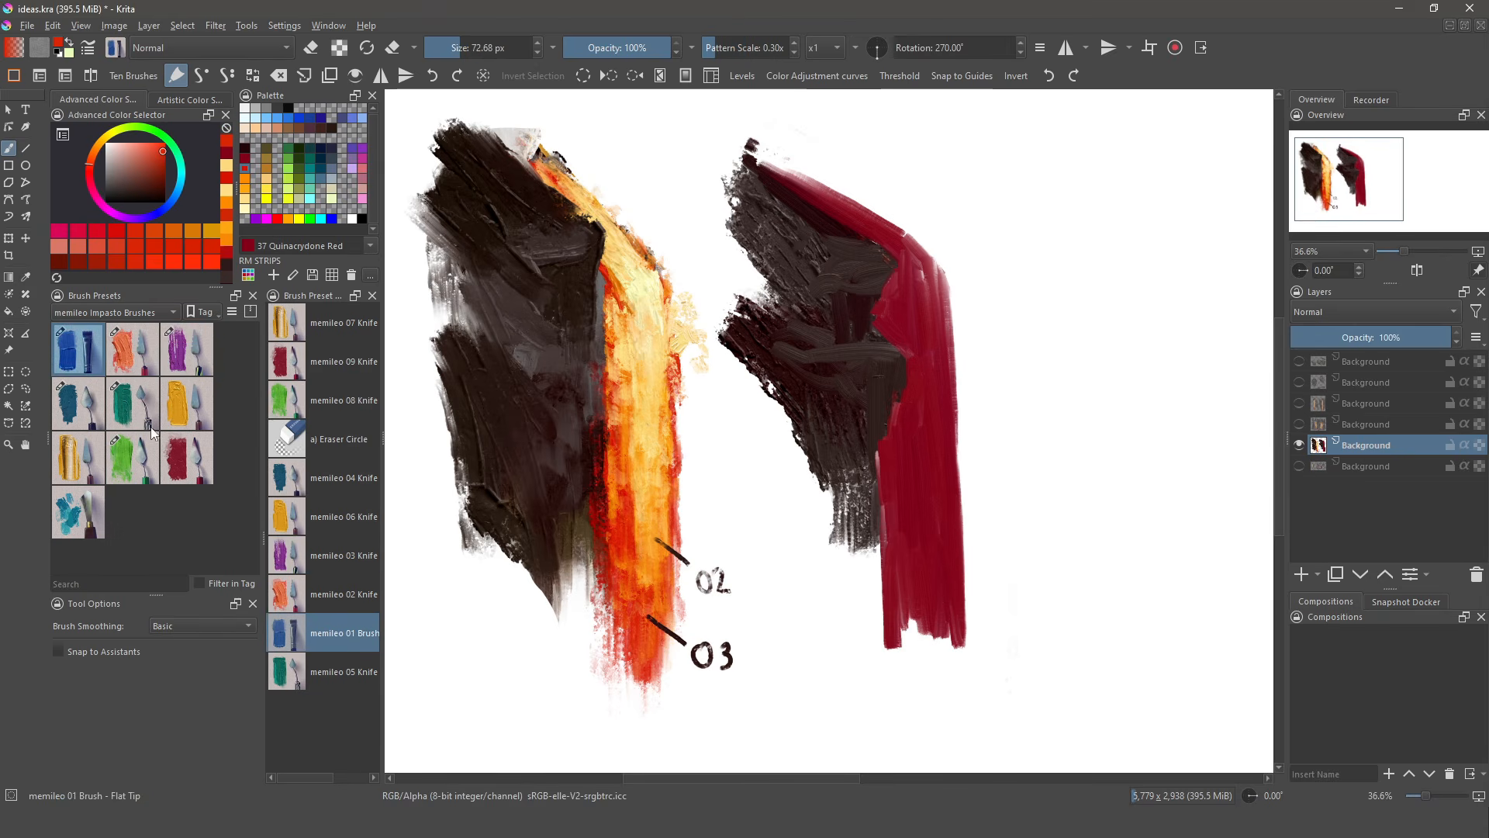
pyautogui.click(186, 350)
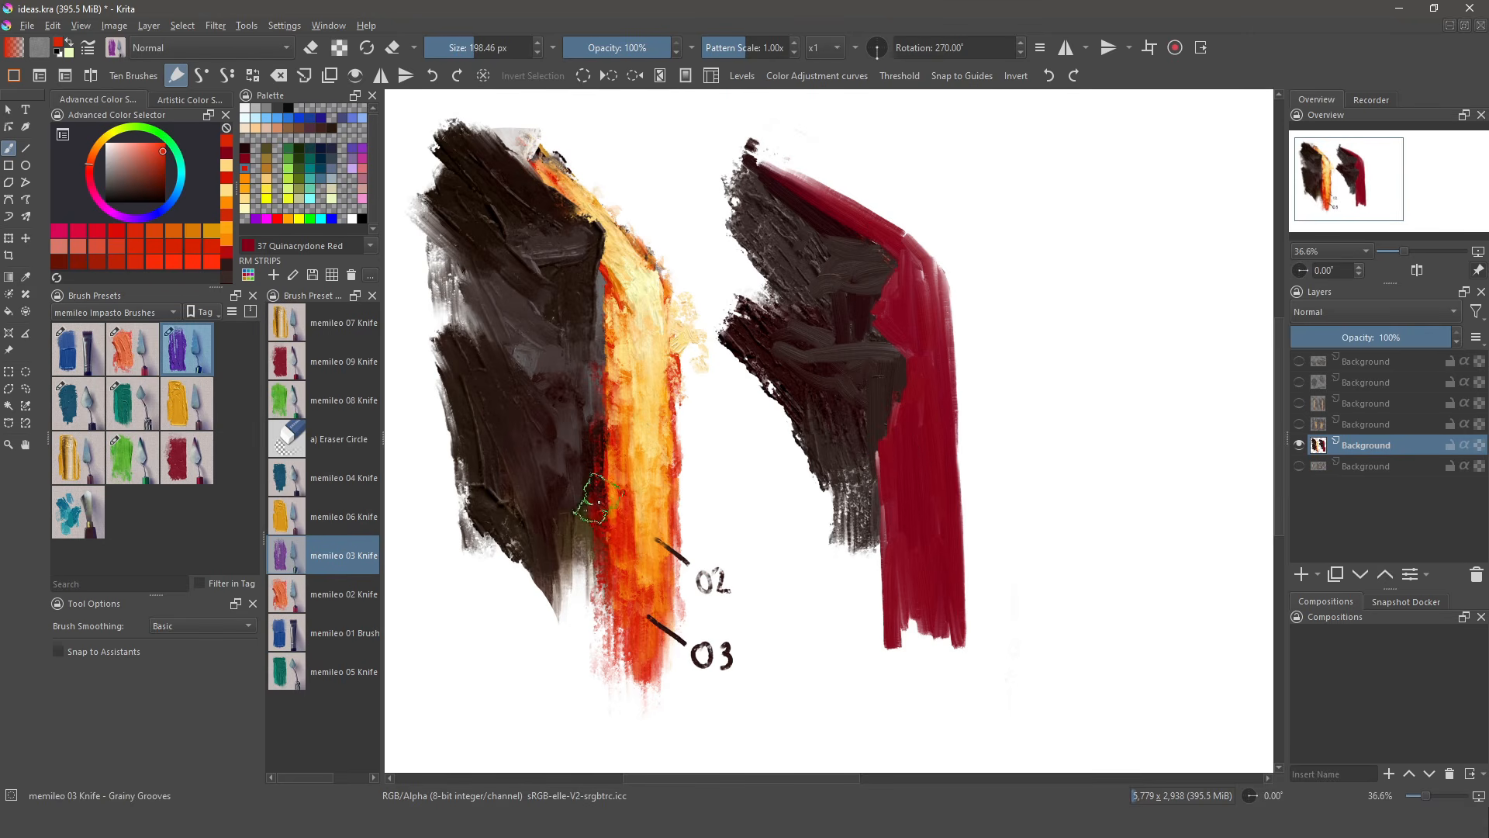
pyautogui.moveTo(876, 413)
pyautogui.mouseDown()
pyautogui.moveTo(881, 608)
pyautogui.moveTo(904, 488)
pyautogui.moveTo(897, 594)
pyautogui.moveTo(899, 463)
pyautogui.moveTo(888, 601)
pyautogui.moveTo(930, 624)
pyautogui.moveTo(921, 372)
pyautogui.moveTo(922, 408)
pyautogui.moveTo(893, 226)
pyautogui.moveTo(776, 155)
pyautogui.moveTo(903, 236)
pyautogui.moveTo(940, 355)
pyautogui.moveTo(952, 519)
pyautogui.moveTo(914, 698)
pyautogui.moveTo(892, 667)
pyautogui.moveTo(931, 516)
pyautogui.moveTo(957, 576)
pyautogui.moveTo(939, 722)
pyautogui.moveTo(940, 499)
pyautogui.moveTo(914, 267)
pyautogui.moveTo(923, 360)
pyautogui.mouseUp()
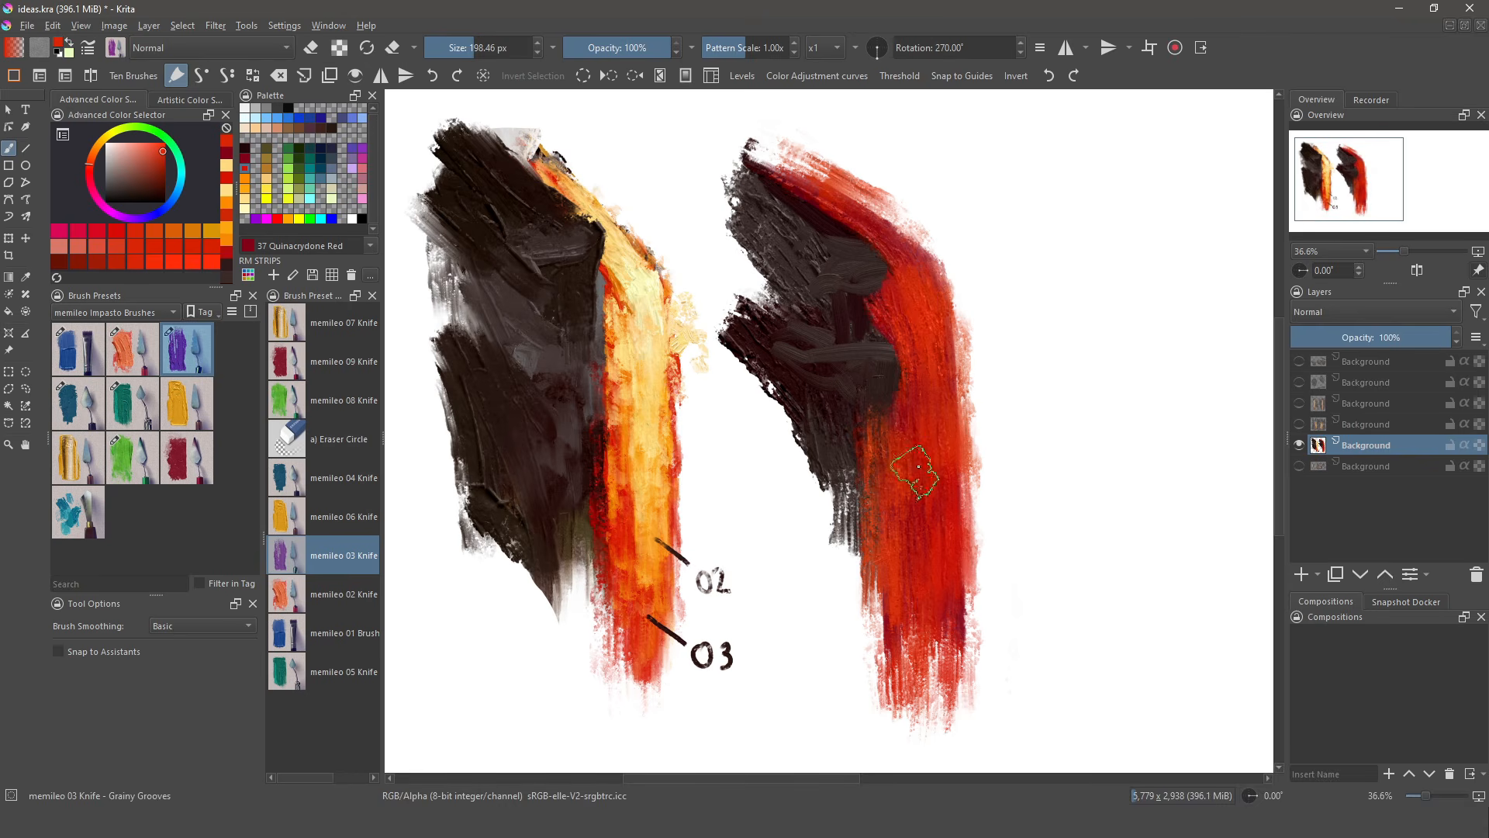
# - Switch to the memileo 02 Knife and pick an orange paint colour from the reference lava flow
pyautogui.click(140, 355)
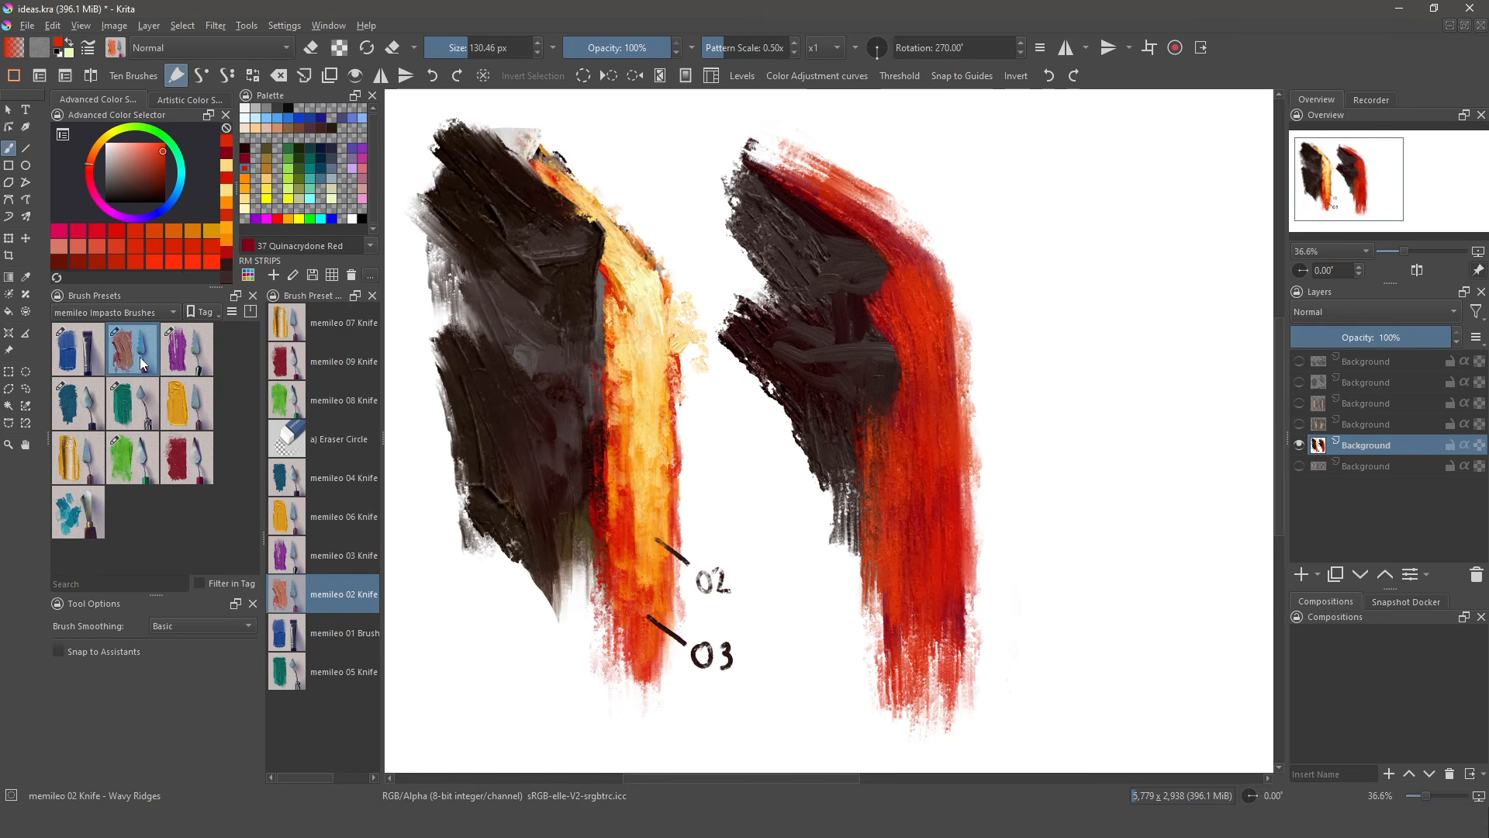
pyautogui.click(90, 50)
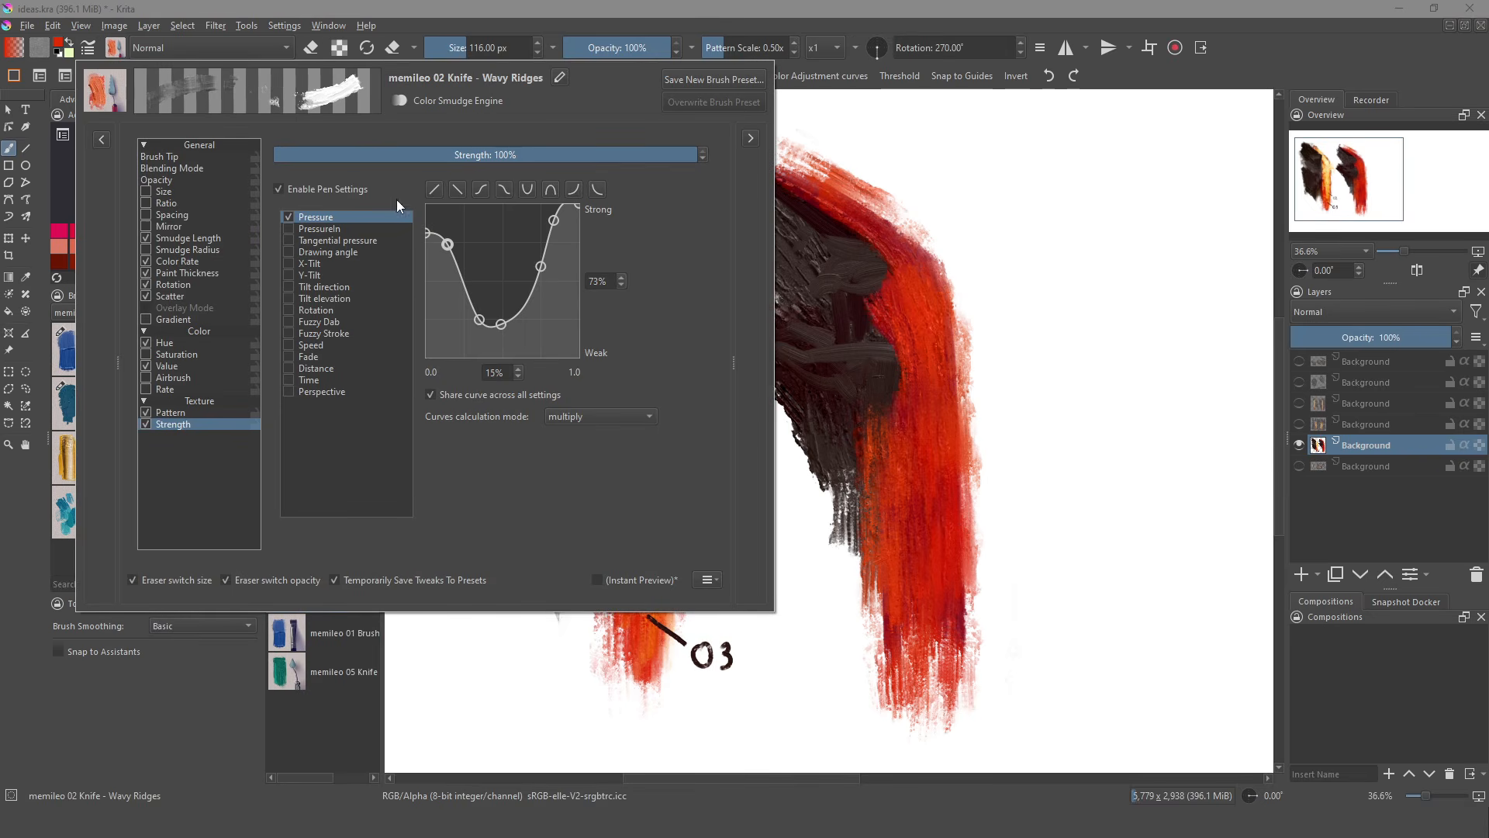
pyautogui.click(785, 329)
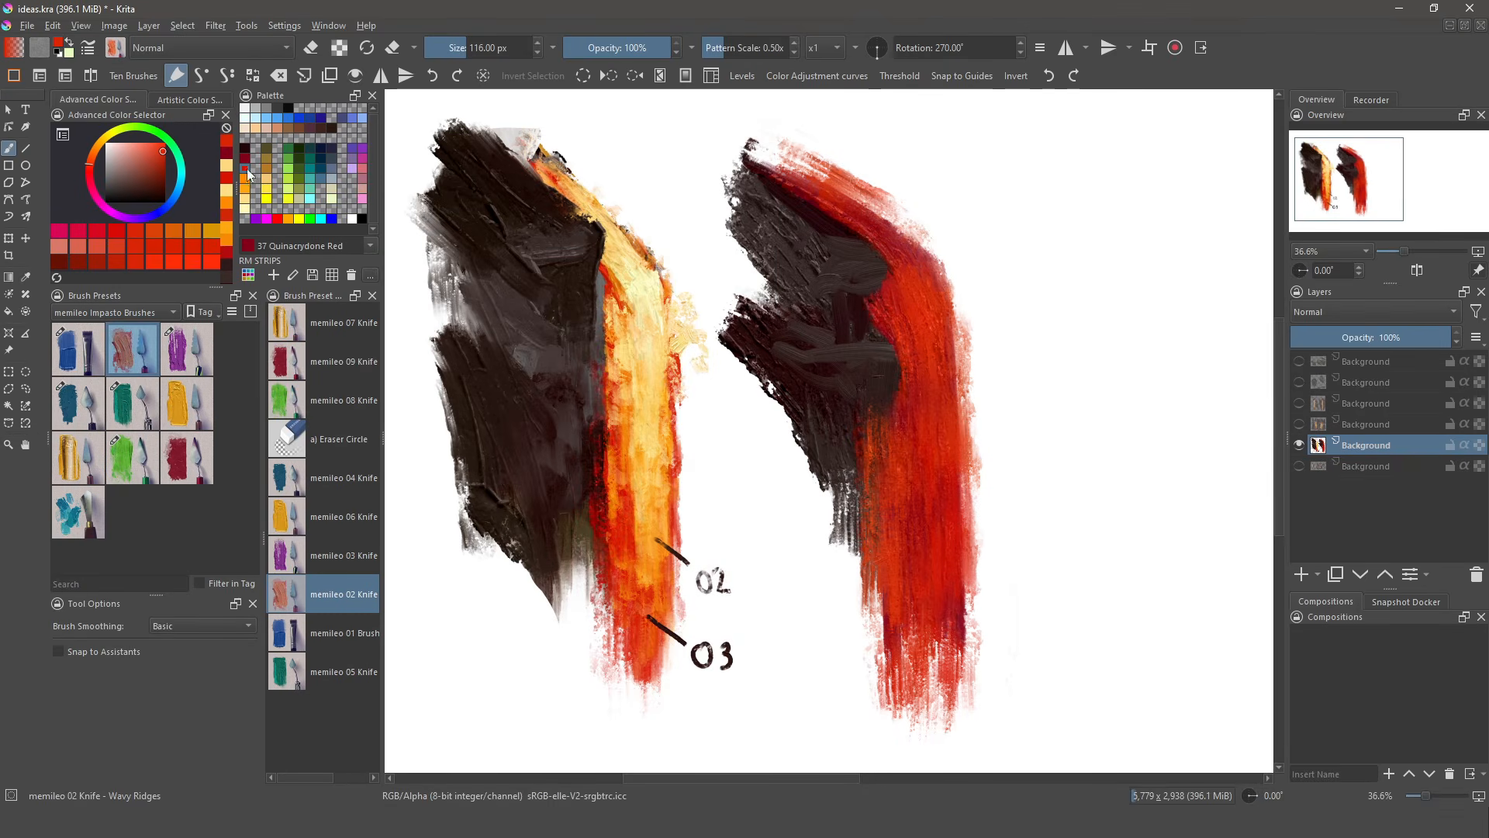
pyautogui.keyDown('ctrl'); pyautogui.click(620, 296); pyautogui.keyUp('ctrl')
pyautogui.keyDown('ctrl'); pyautogui.click(655, 529); pyautogui.keyUp('ctrl')
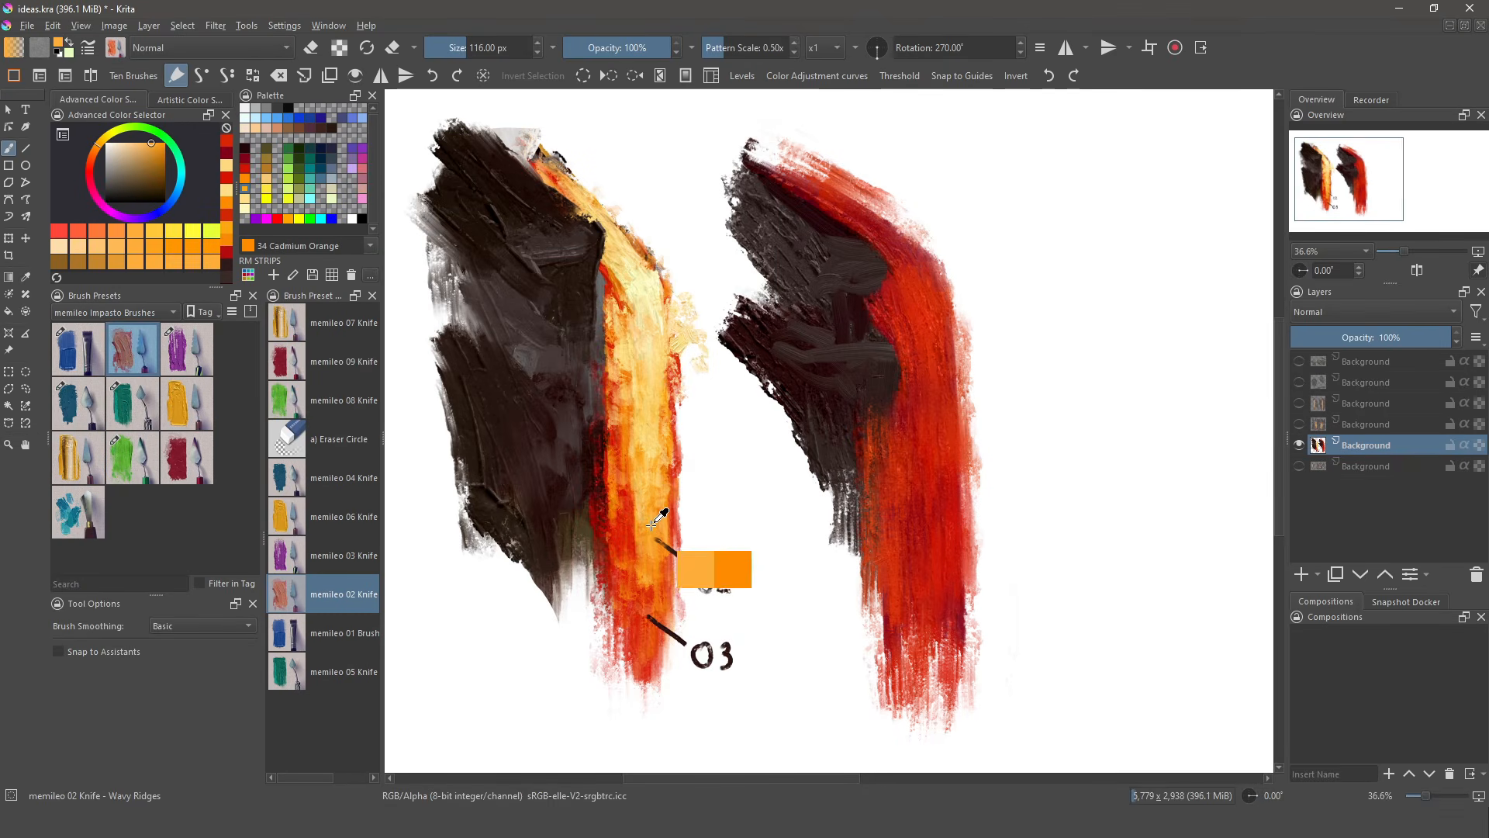
# - Try 34 Cadmium Orange strokes on the red lava band with the memileo 02 Knife at 116 px, and undo them
pyautogui.moveTo(917, 349)
pyautogui.mouseDown()
pyautogui.moveTo(931, 419)
pyautogui.moveTo(919, 450)
pyautogui.moveTo(915, 400)
pyautogui.mouseUp()
pyautogui.moveTo(943, 395)
pyautogui.mouseDown()
pyautogui.moveTo(937, 503)
pyautogui.moveTo(904, 484)
pyautogui.moveTo(916, 572)
pyautogui.moveTo(938, 582)
pyautogui.mouseUp()
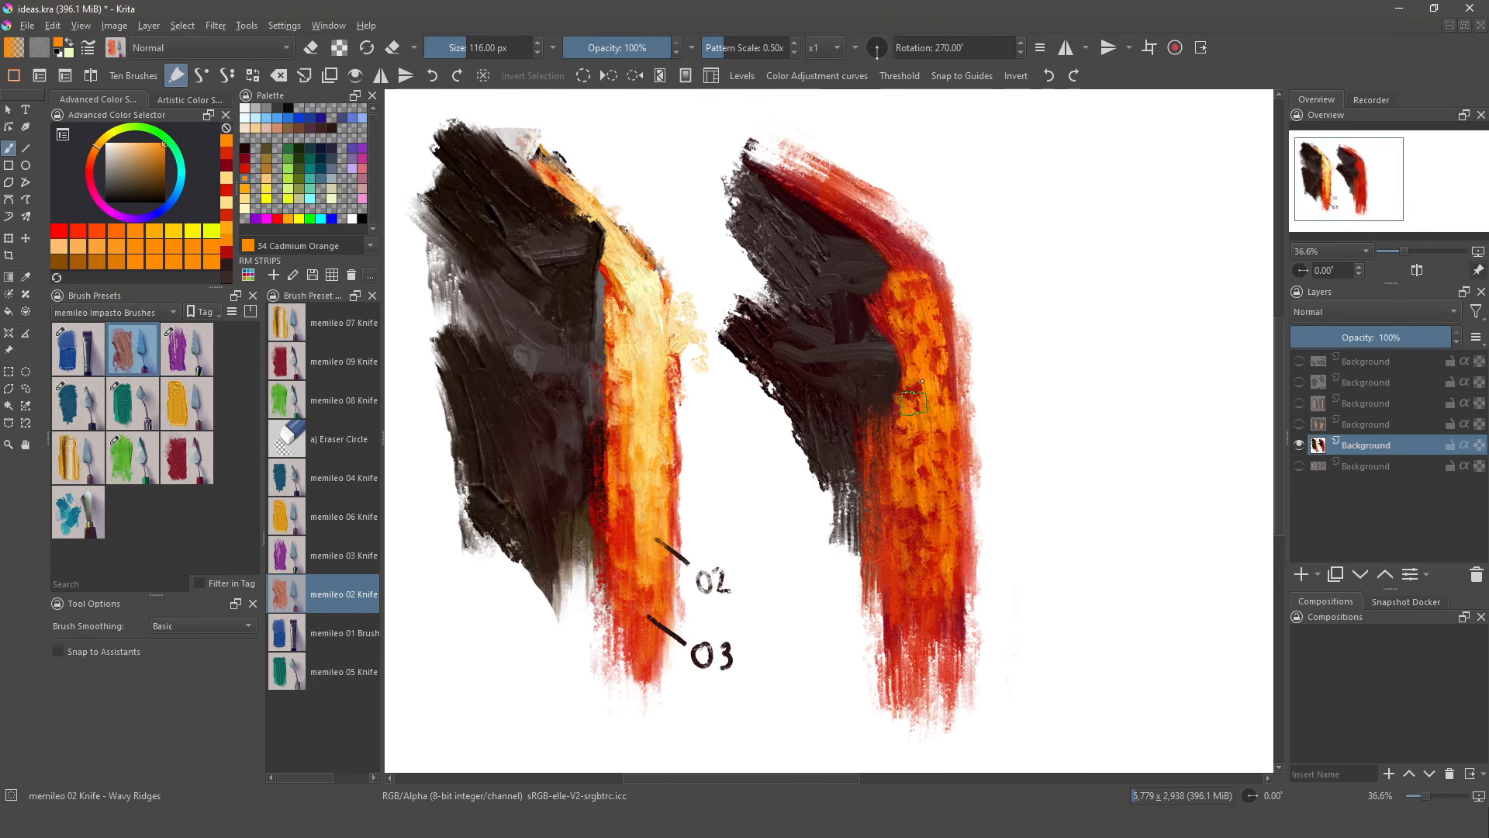
pyautogui.hotkey('ctrl', 'z')
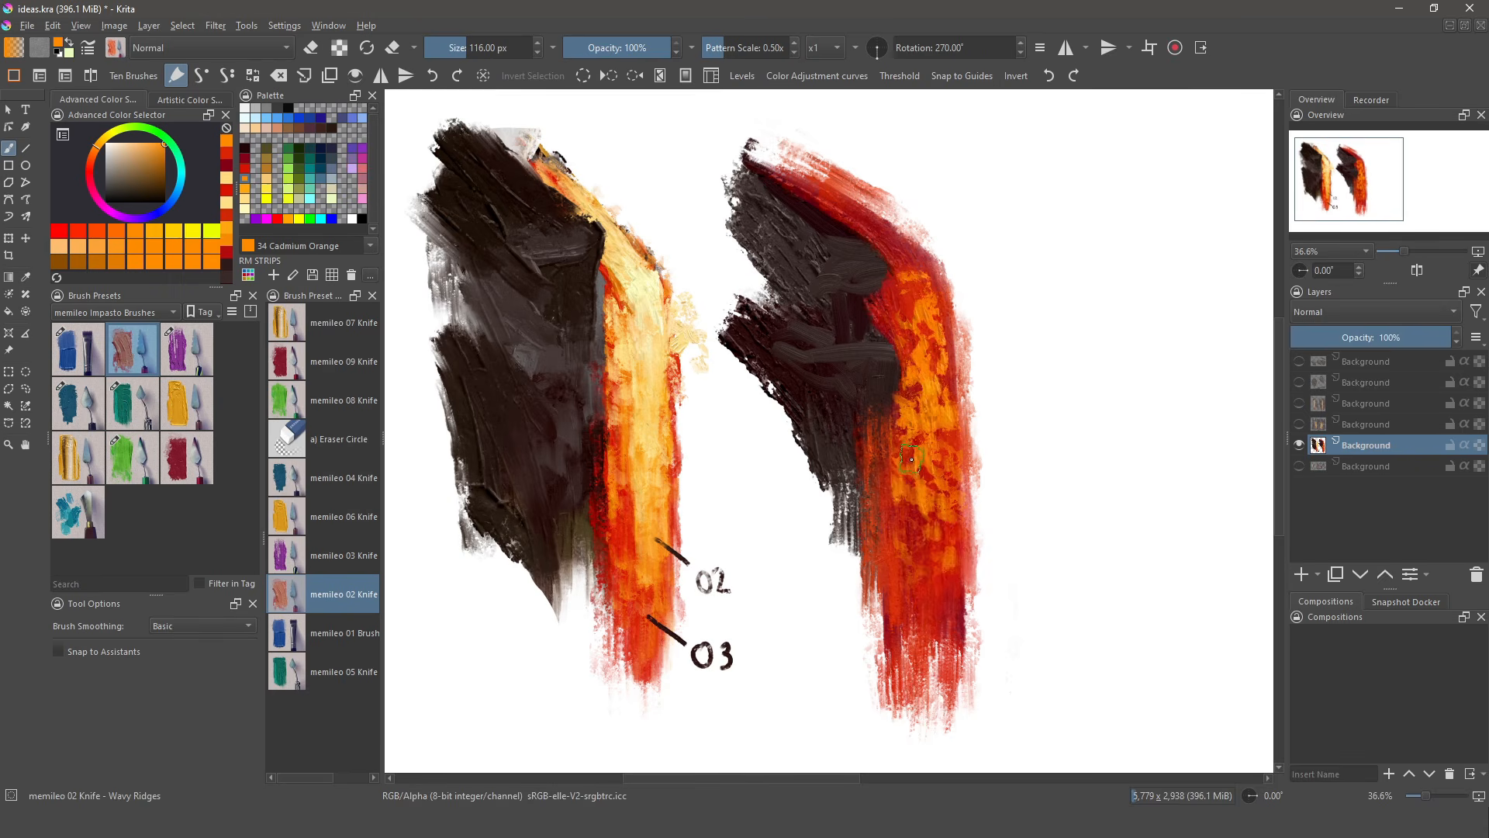
pyautogui.hotkey('ctrl', 'z')
# - Set the memileo 02 Knife's texture strength pressure curve to a U shape and raise its middle point
pyautogui.click(116, 48)
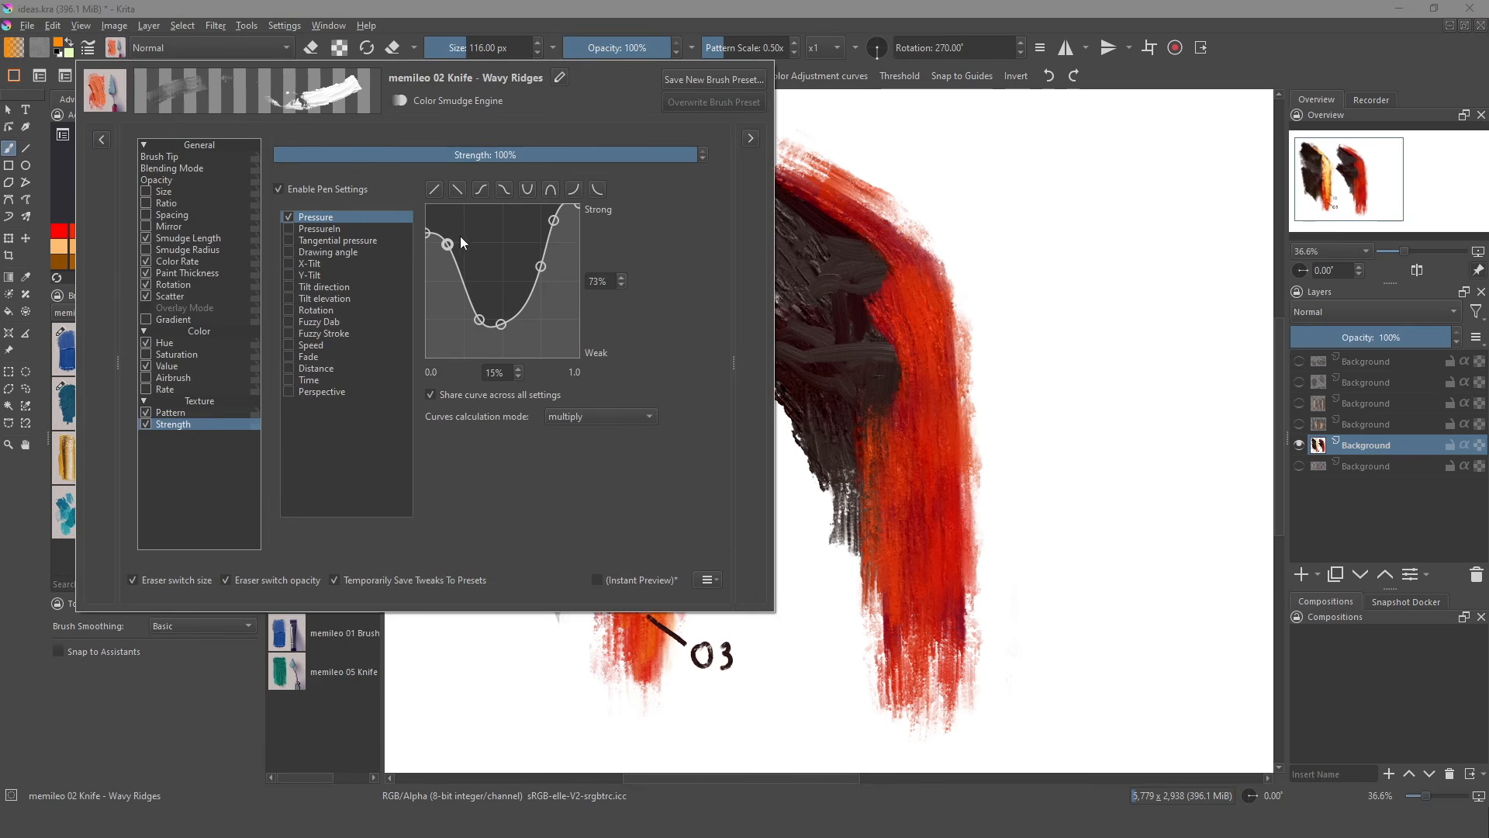
pyautogui.click(528, 189)
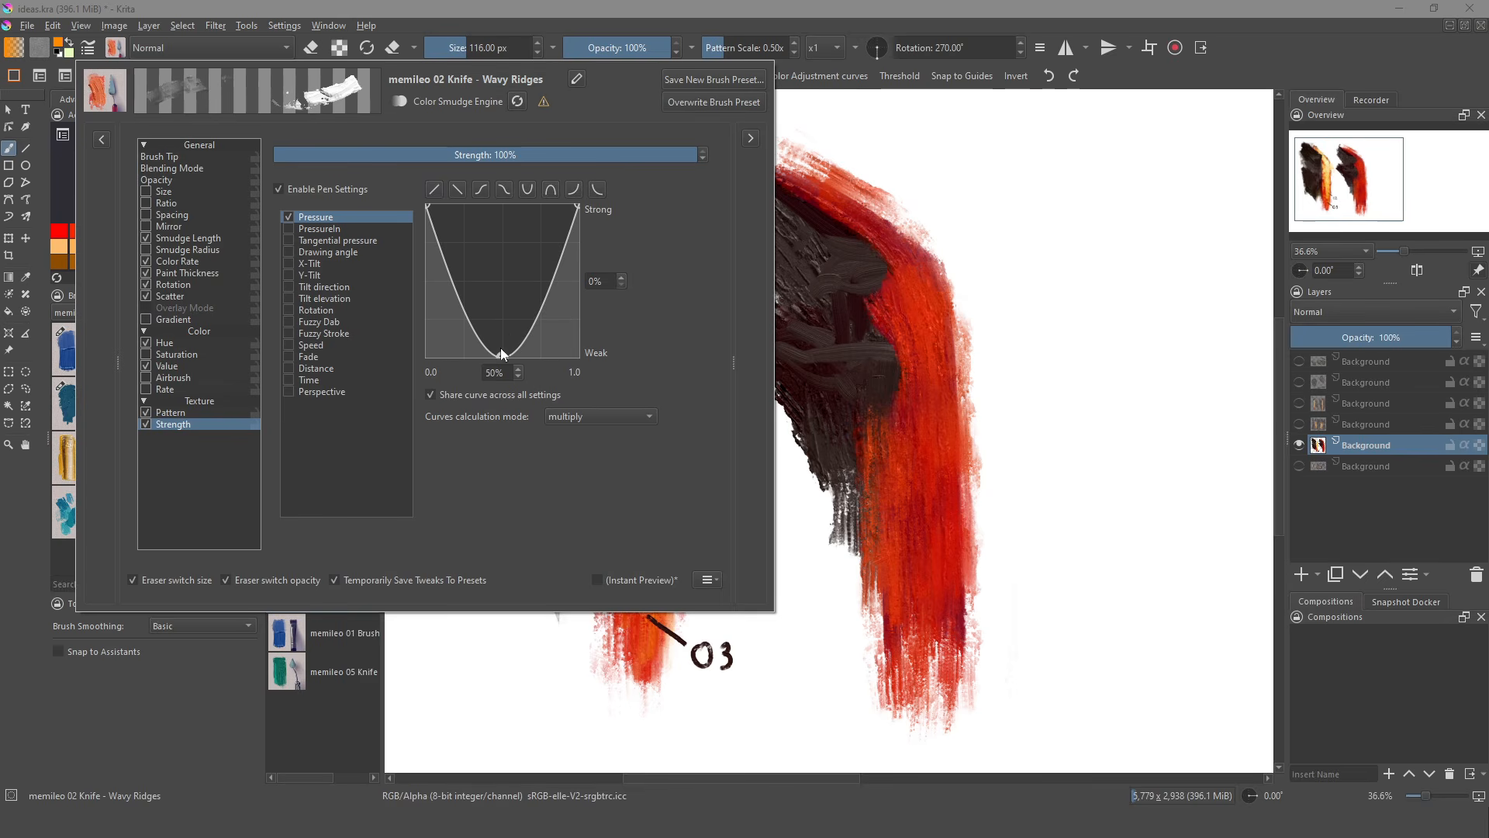
pyautogui.moveTo(501, 351); pyautogui.dragTo(498, 238)
pyautogui.press('Escape')
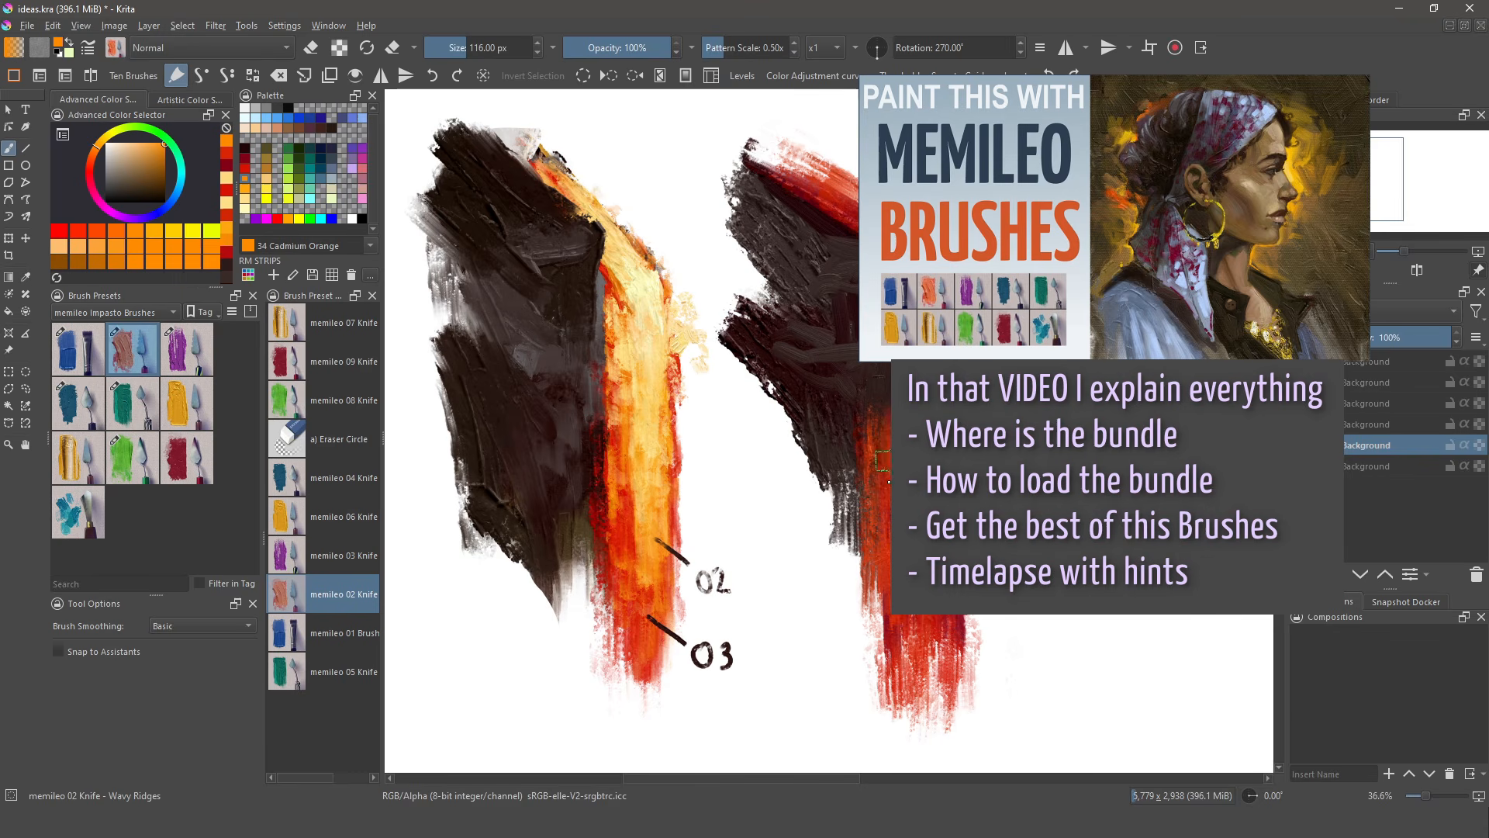
# - Paint long vertical 34 Cadmium Orange strokes down the centre of the red lava band with the memileo 02 Knife at 116 px
pyautogui.moveTo(934, 350); pyautogui.dragTo(942, 565)
pyautogui.moveTo(939, 438)
pyautogui.mouseDown()
pyautogui.moveTo(939, 566)
pyautogui.moveTo(915, 543)
pyautogui.mouseUp()
pyautogui.moveTo(891, 411); pyautogui.dragTo(892, 525)
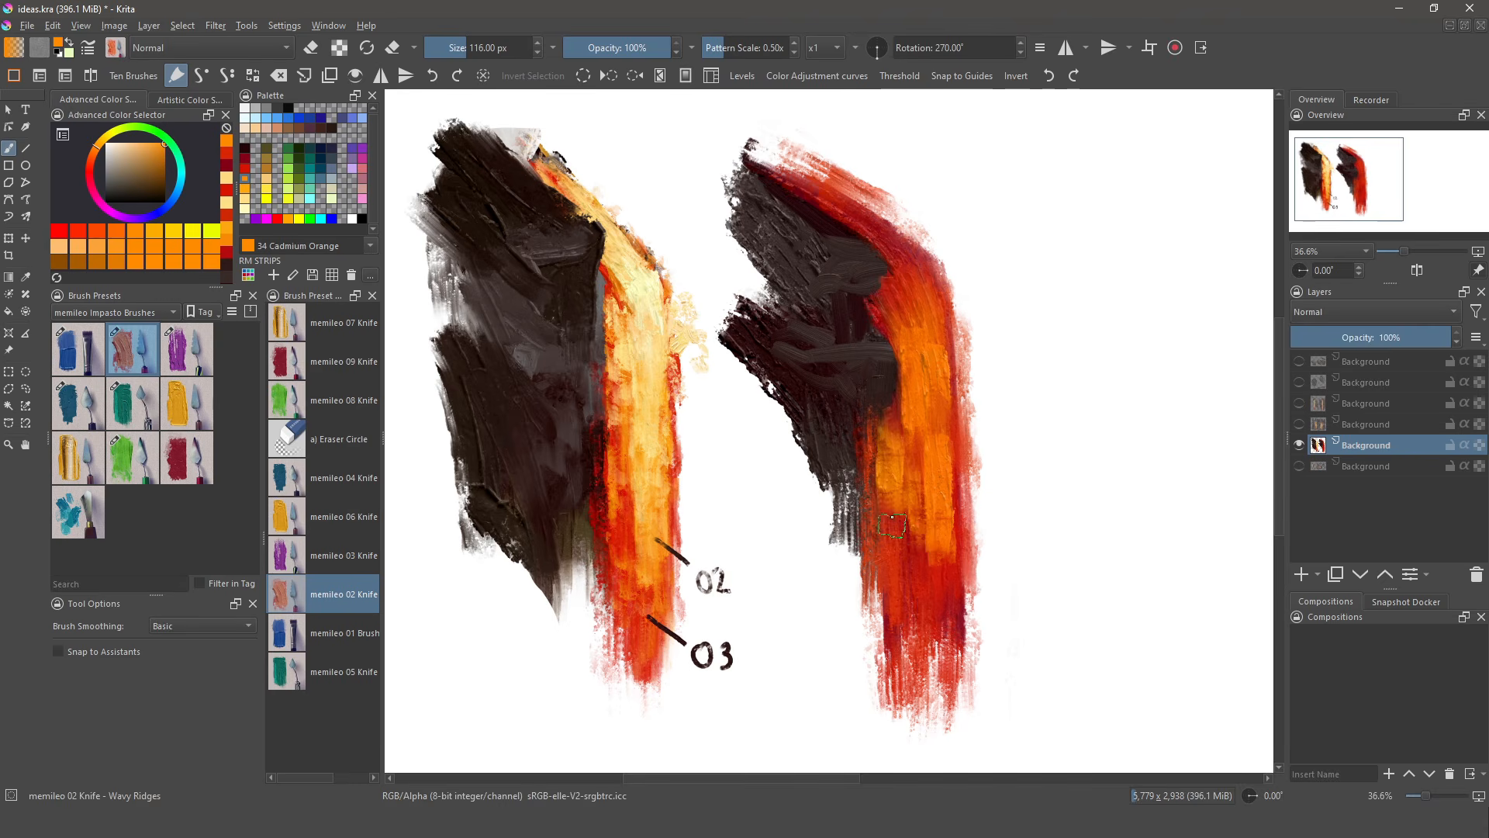
pyautogui.moveTo(903, 399); pyautogui.dragTo(938, 578)
pyautogui.moveTo(947, 380); pyautogui.dragTo(944, 469)
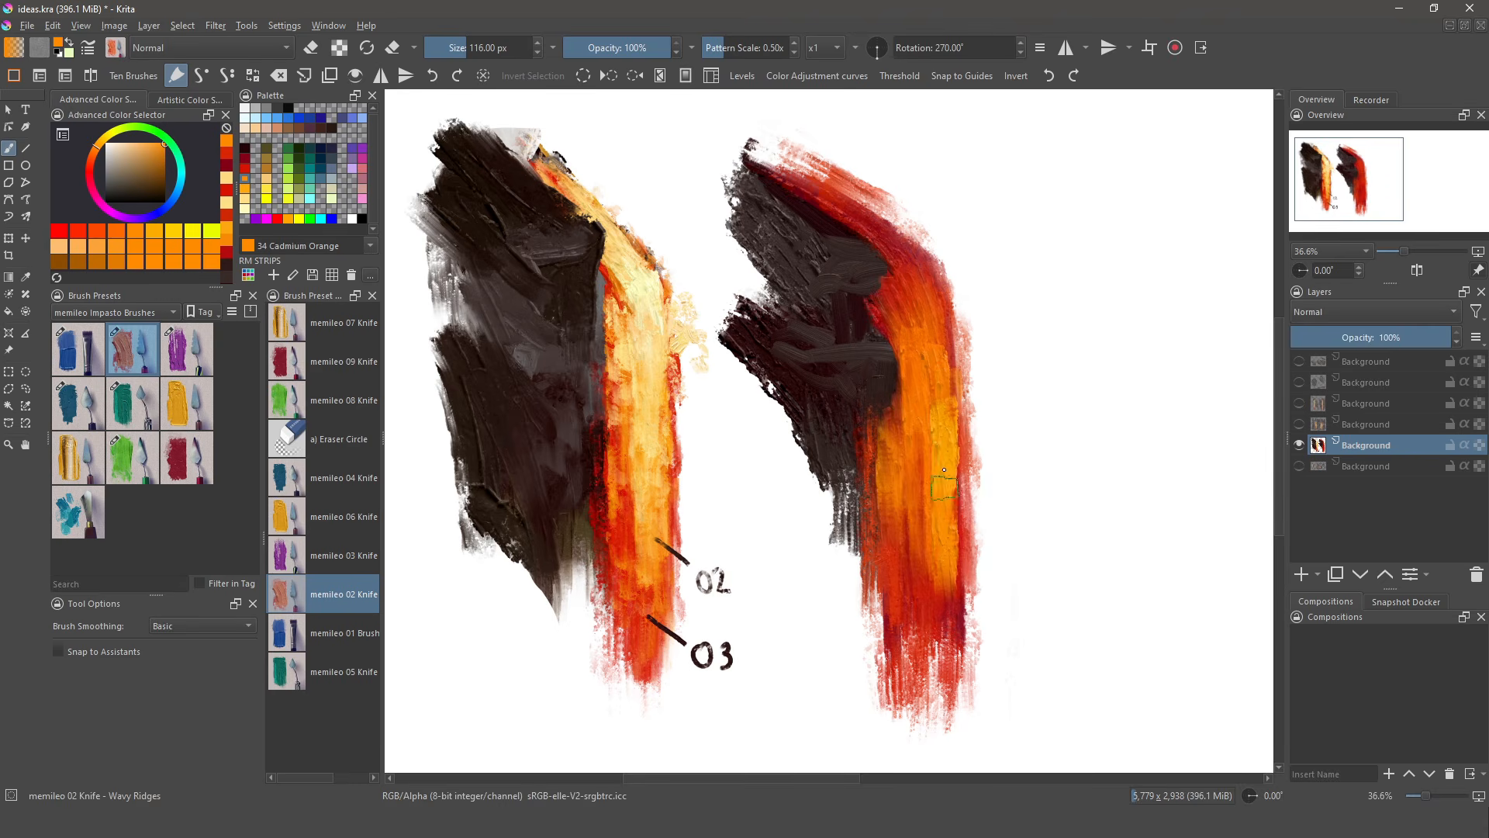
pyautogui.moveTo(915, 294); pyautogui.dragTo(918, 612)
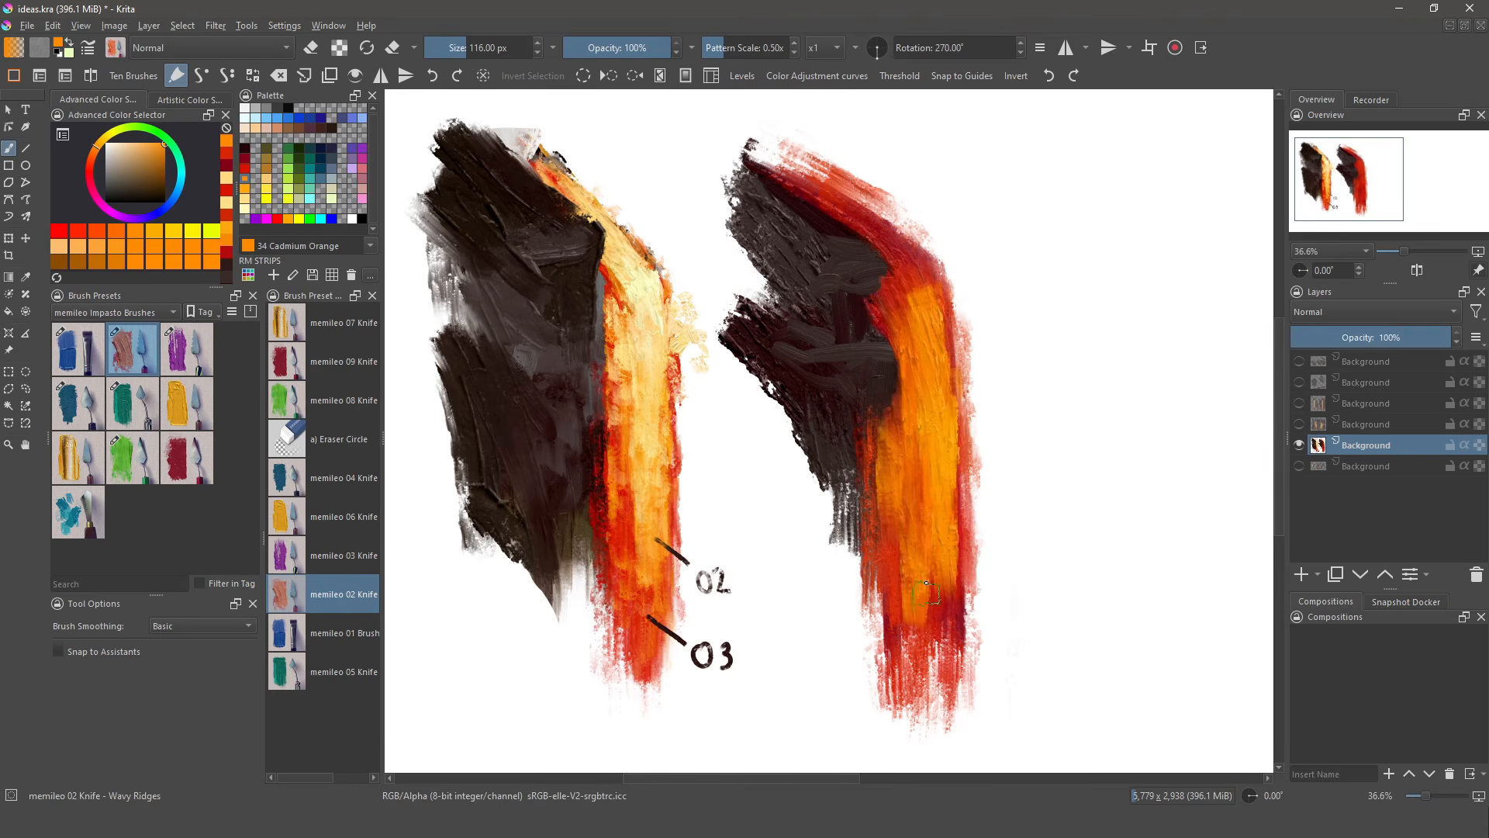
pyautogui.moveTo(927, 508); pyautogui.dragTo(938, 656)
pyautogui.moveTo(941, 565); pyautogui.dragTo(942, 652)
# - Lay 32 Mid Orange highlights down the lava's centre, and extend 34 Cadmium Orange along its sloping top at about 64 px
pyautogui.click(244, 198)
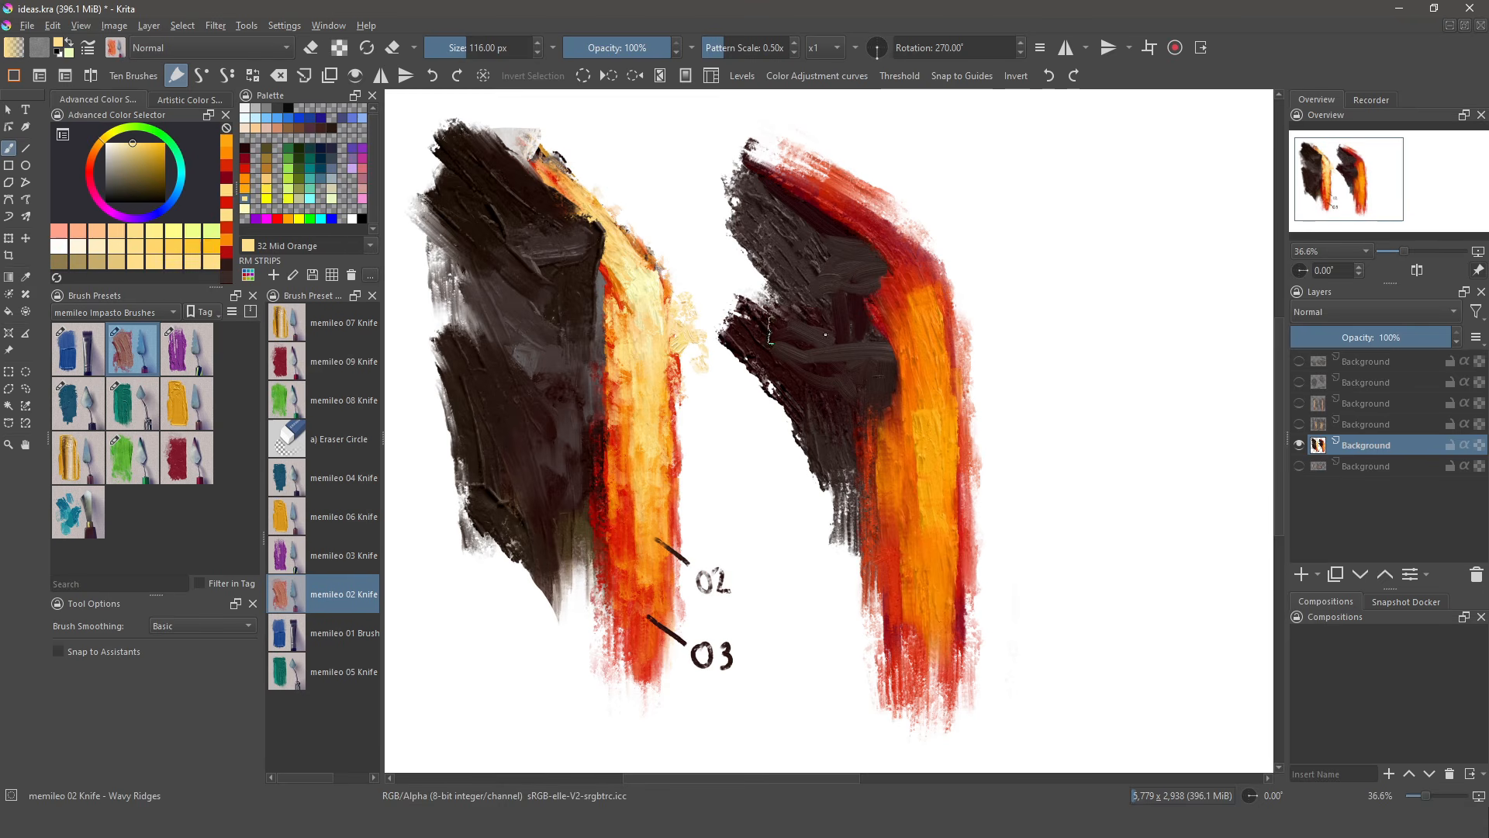
pyautogui.moveTo(928, 318); pyautogui.dragTo(932, 442)
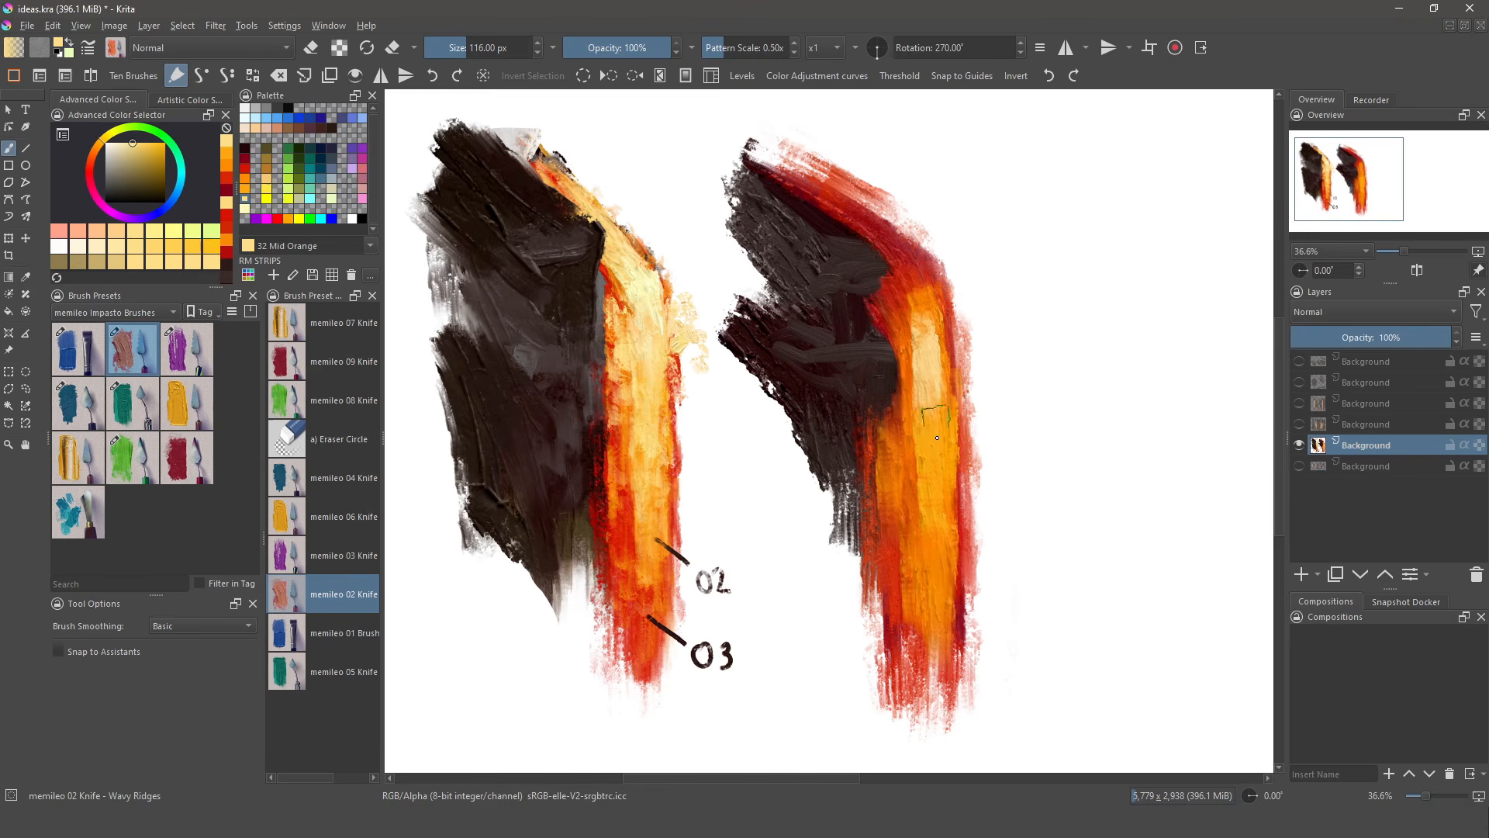
pyautogui.moveTo(935, 387)
pyautogui.mouseDown()
pyautogui.moveTo(903, 466)
pyautogui.moveTo(896, 428)
pyautogui.moveTo(927, 659)
pyautogui.mouseUp()
pyautogui.moveTo(892, 473); pyautogui.dragTo(895, 568)
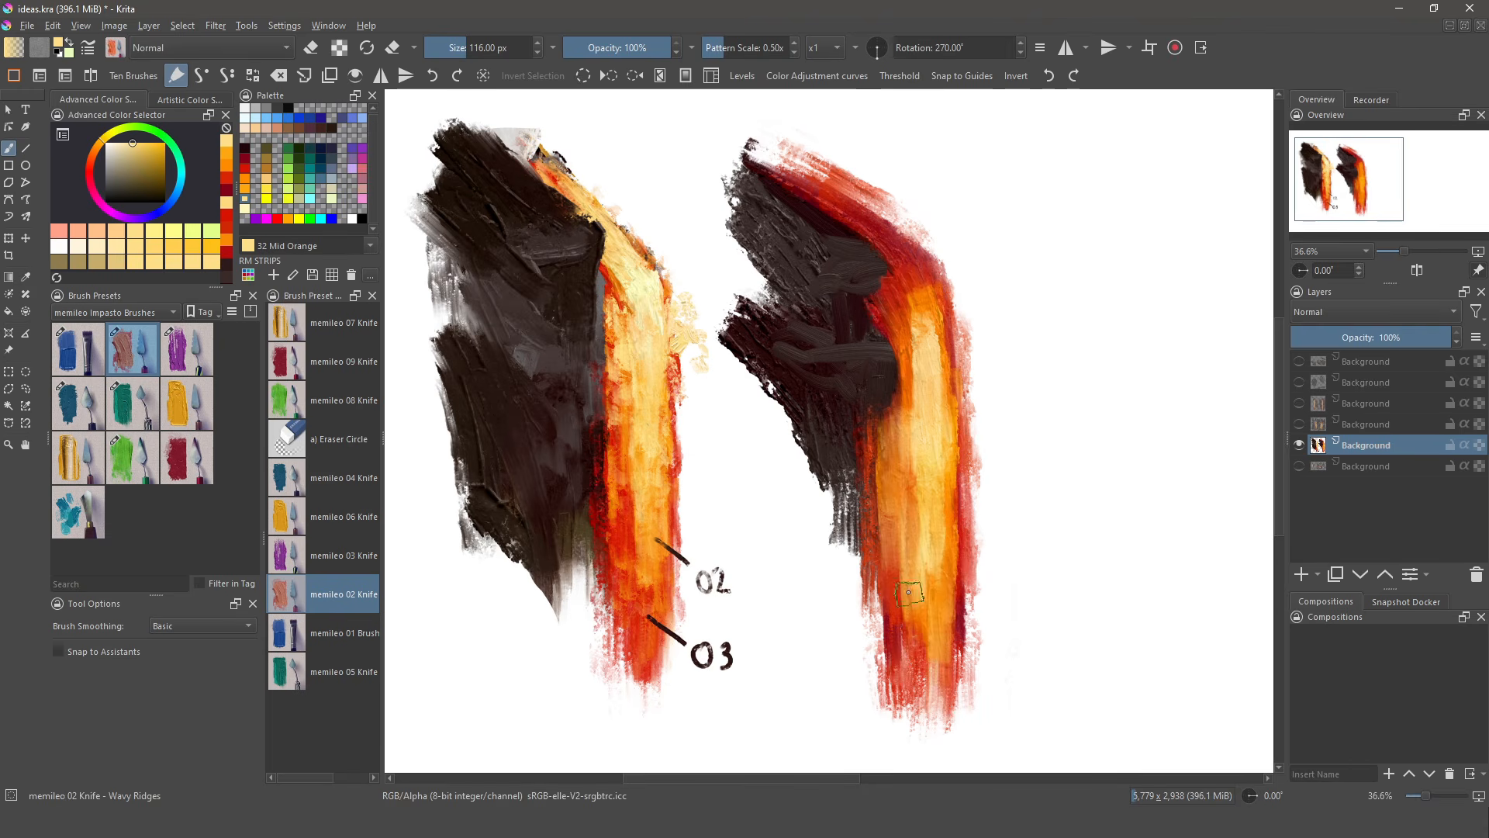
pyautogui.moveTo(929, 307); pyautogui.dragTo(893, 256)
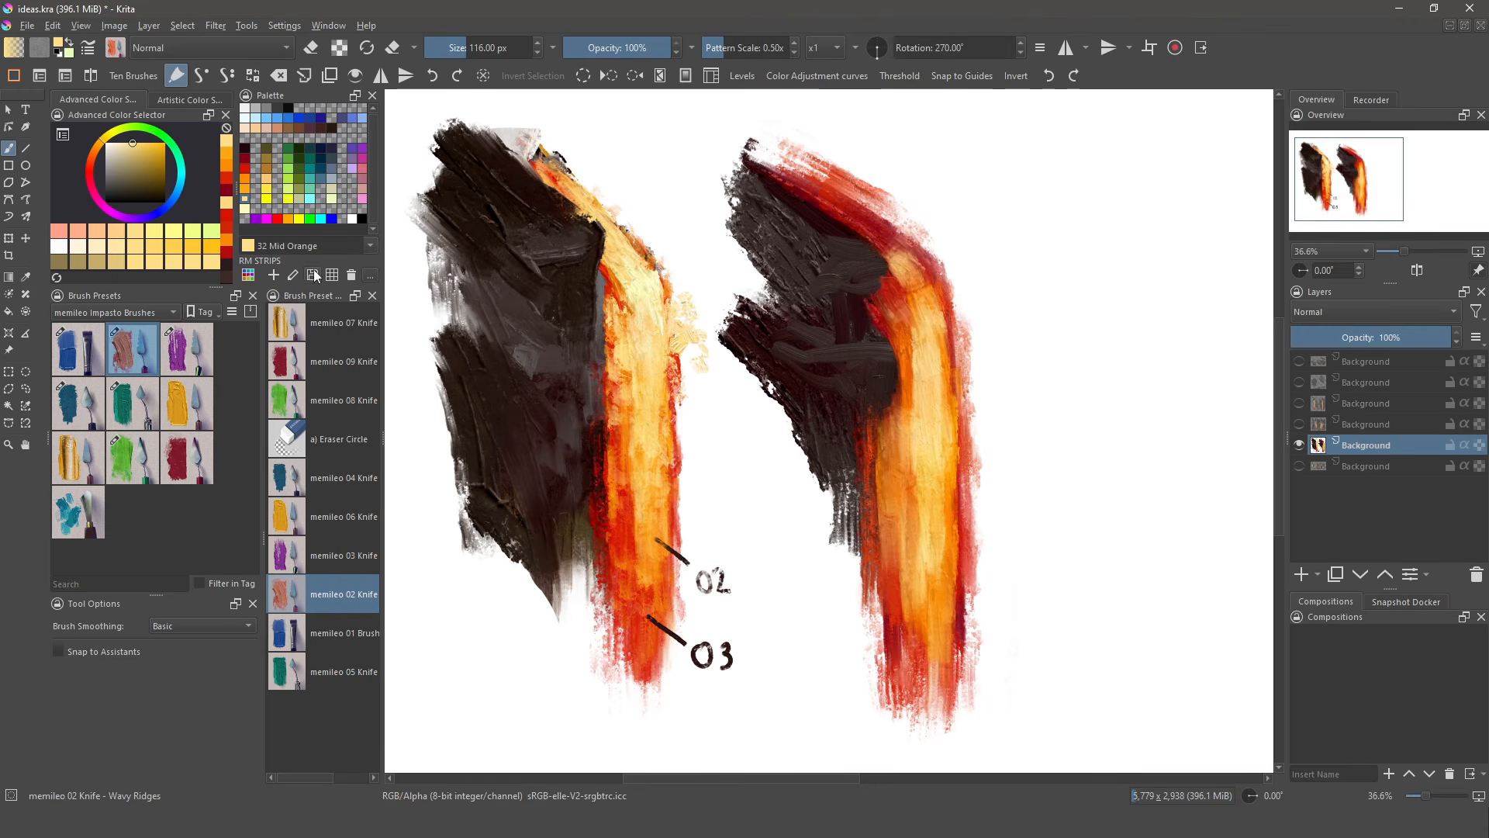
pyautogui.click(245, 177)
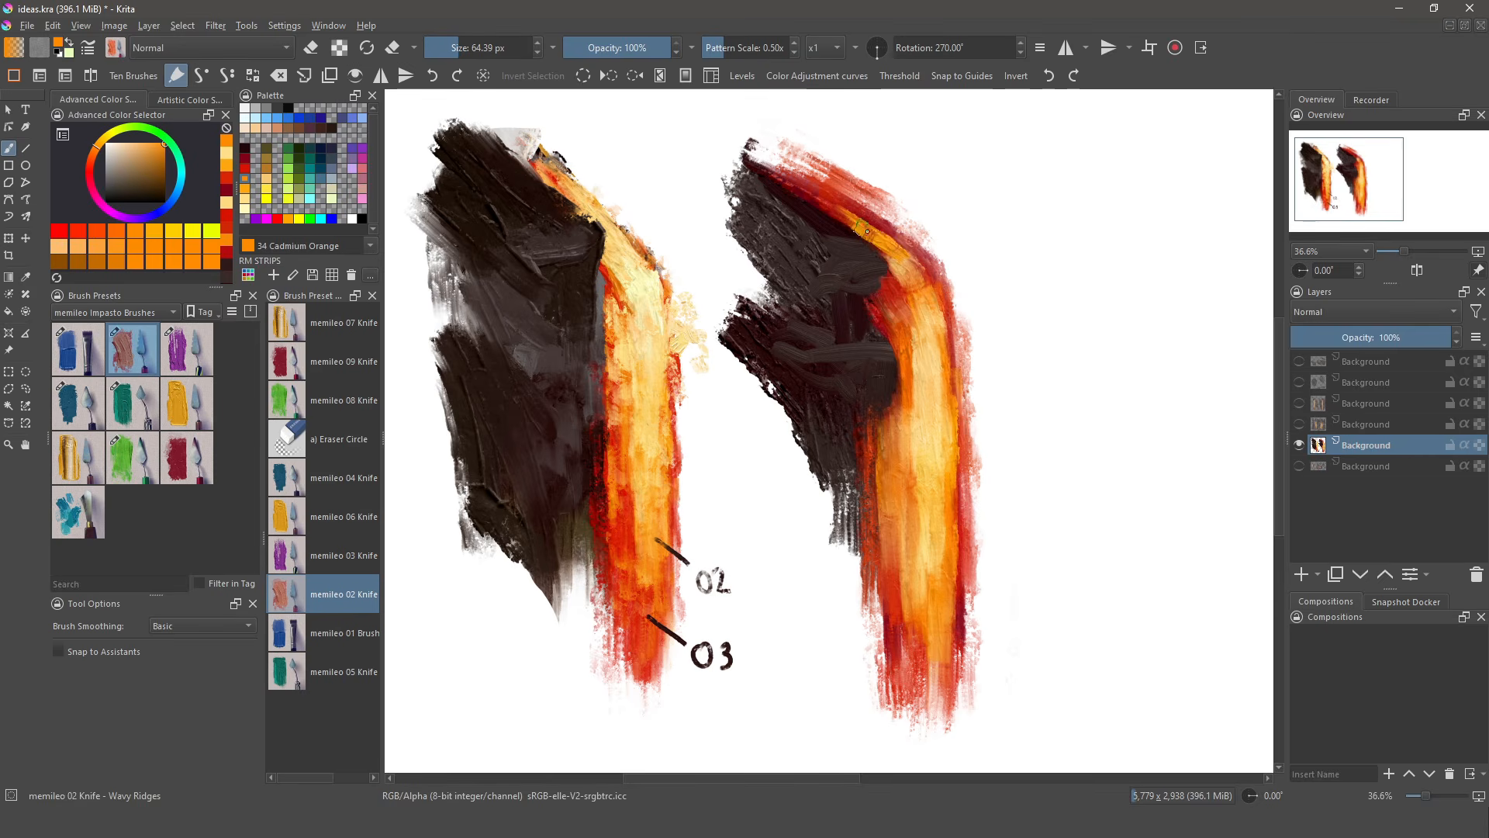
pyautogui.moveTo(867, 233)
pyautogui.mouseDown()
pyautogui.moveTo(821, 207)
pyautogui.moveTo(925, 267)
pyautogui.moveTo(892, 250)
pyautogui.moveTo(920, 267)
pyautogui.moveTo(910, 291)
pyautogui.moveTo(884, 291)
pyautogui.moveTo(921, 330)
pyautogui.mouseUp()
# - Sharpen the rock edge at the lava's bend with a sampled dark tone, and add 31 Pale Yellow highlights on the bend
pyautogui.keyDown('ctrl'); pyautogui.click(877, 254); pyautogui.keyUp('ctrl')
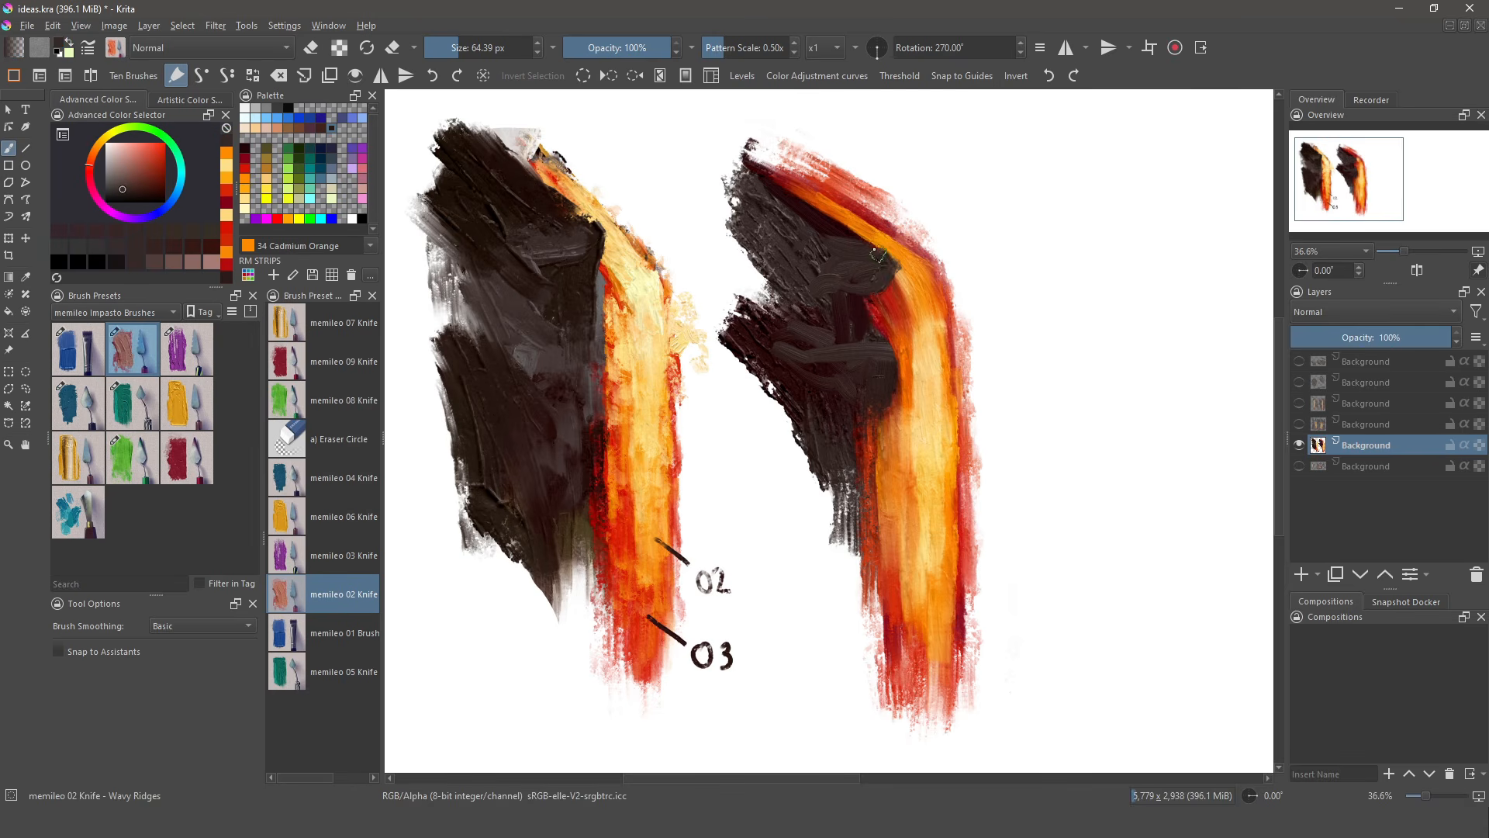
pyautogui.moveTo(878, 268)
pyautogui.mouseDown()
pyautogui.moveTo(850, 298)
pyautogui.moveTo(912, 313)
pyautogui.mouseUp()
pyautogui.keyDown('ctrl'); pyautogui.click(926, 281); pyautogui.keyUp('ctrl')
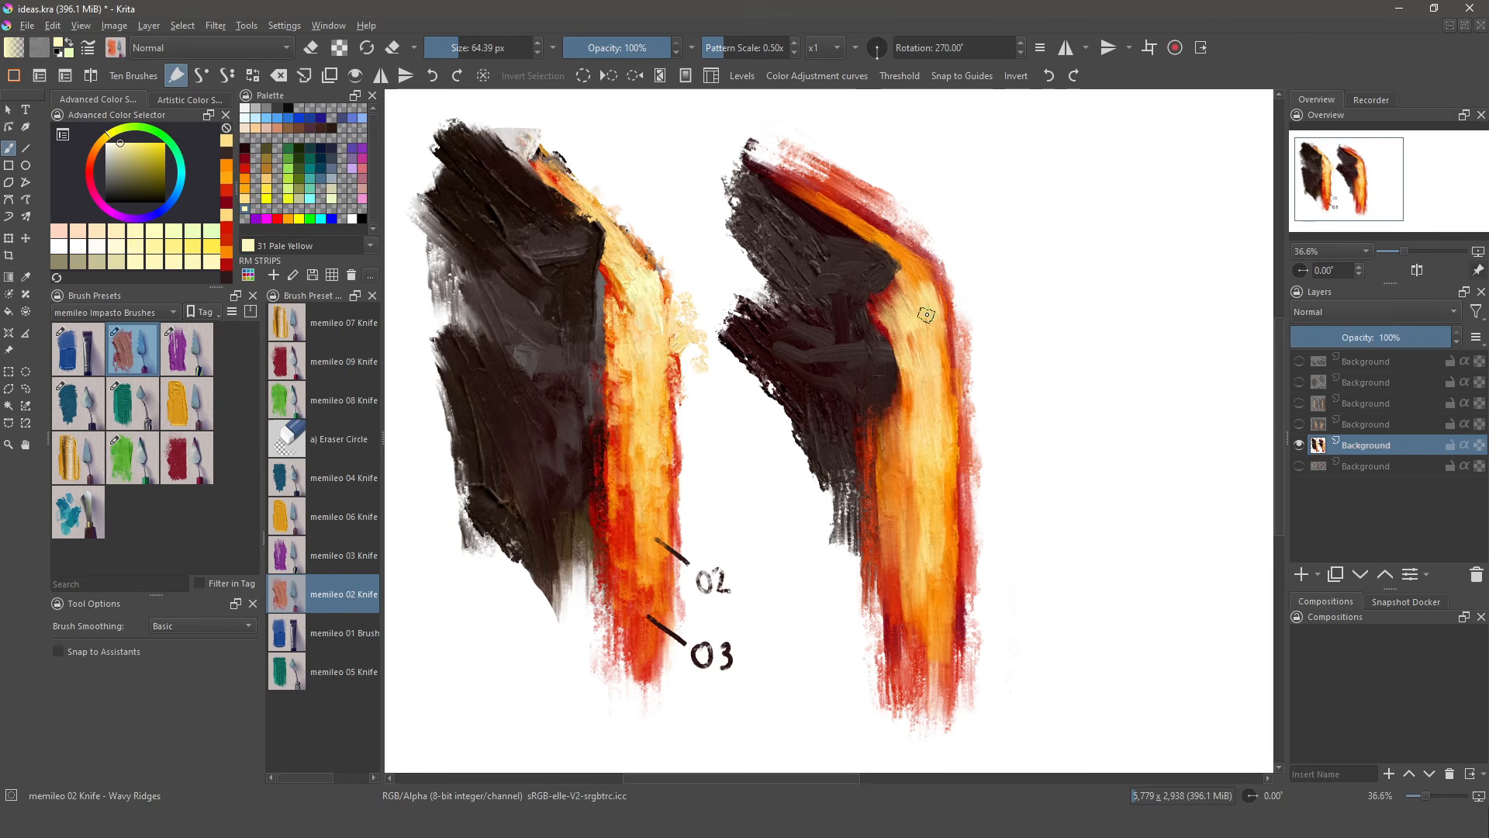
pyautogui.moveTo(927, 300); pyautogui.dragTo(935, 315)
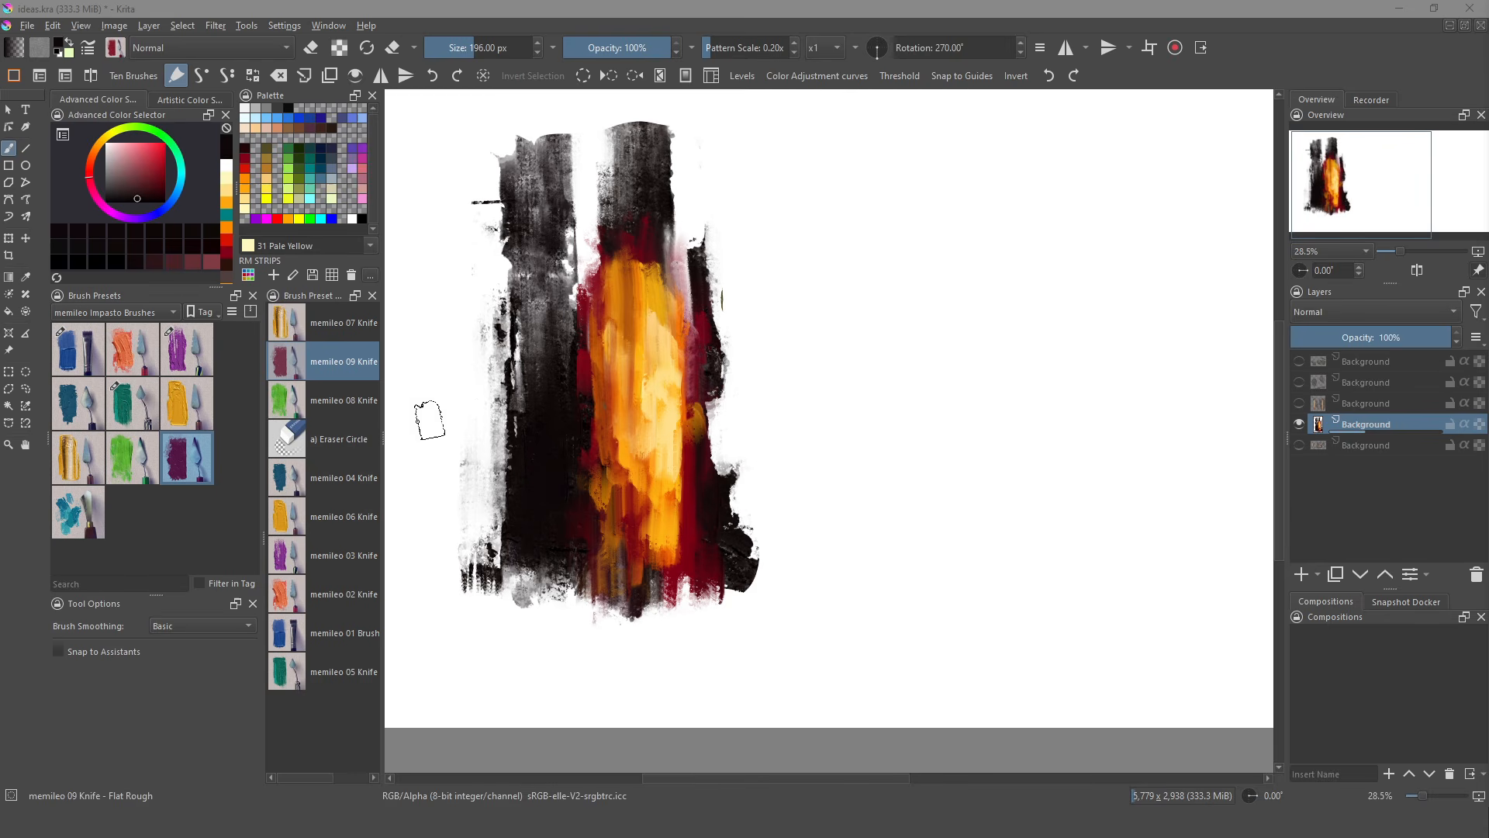
# - Block in a dark textured rock wall beside the finished lava example with the memileo 04 Knife, enlarging it to about 360 px
pyautogui.click(87, 416)
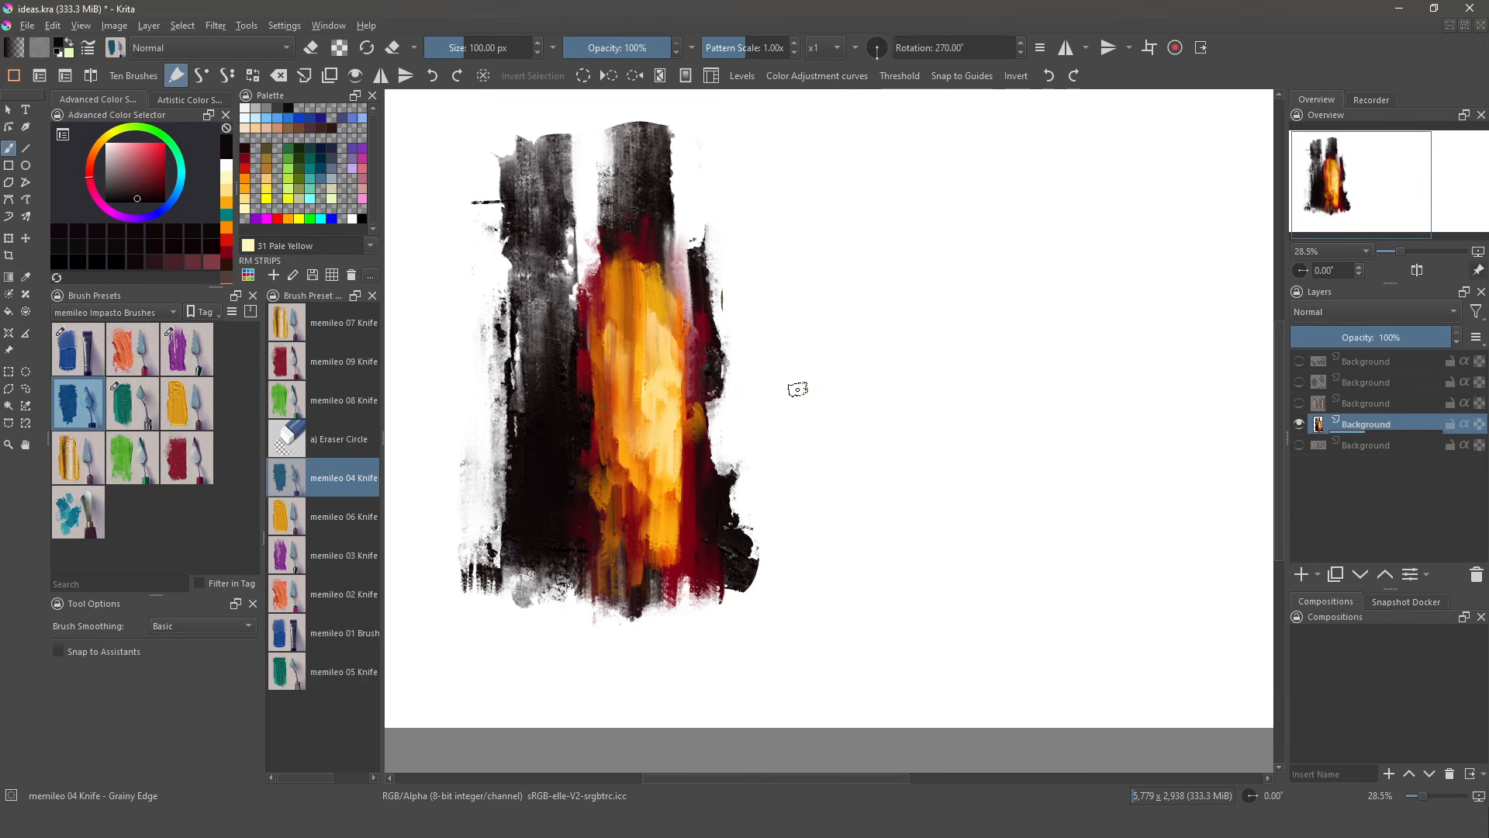
pyautogui.moveTo(832, 401)
pyautogui.mouseDown()
pyautogui.moveTo(806, 320)
pyautogui.moveTo(804, 386)
pyautogui.moveTo(779, 394)
pyautogui.moveTo(804, 451)
pyautogui.moveTo(850, 436)
pyautogui.moveTo(863, 399)
pyautogui.mouseUp()
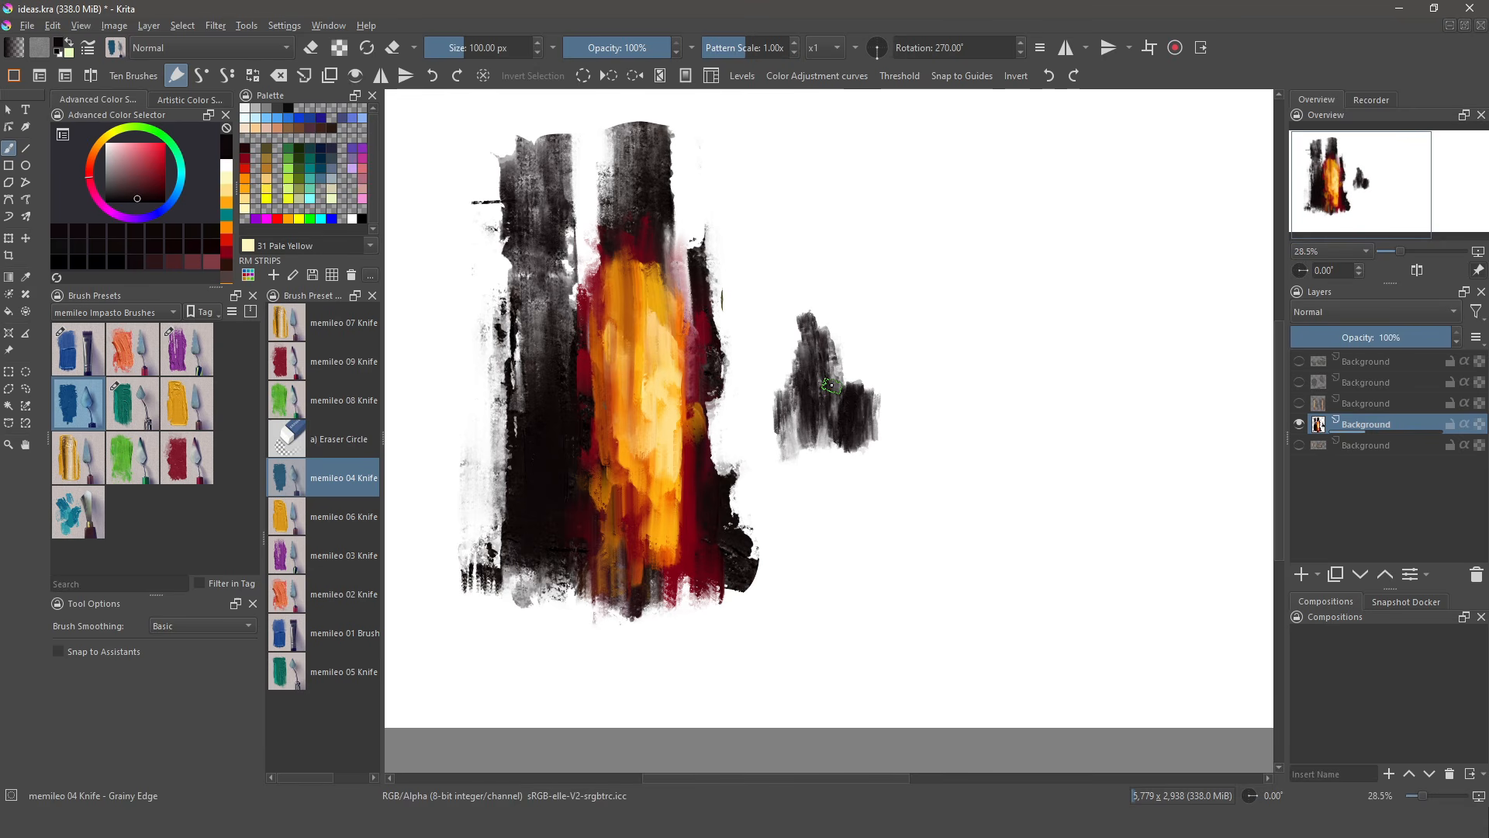
pyautogui.moveTo(836, 380)
pyautogui.keyDown('shift'); pyautogui.mouseDown()
pyautogui.moveTo(870, 355)
pyautogui.moveTo(841, 213)
pyautogui.moveTo(852, 575)
pyautogui.moveTo(800, 160)
pyautogui.moveTo(810, 563)
pyautogui.moveTo(777, 290)
pyautogui.moveTo(782, 477)
pyautogui.moveTo(775, 436)
pyautogui.moveTo(764, 464)
pyautogui.moveTo(741, 398)
pyautogui.moveTo(725, 428)
pyautogui.moveTo(754, 405)
pyautogui.moveTo(750, 185)
pyautogui.moveTo(732, 168)
pyautogui.moveTo(729, 339)
pyautogui.moveTo(713, 167)
pyautogui.moveTo(705, 243)
pyautogui.moveTo(709, 166)
pyautogui.moveTo(740, 202)
pyautogui.moveTo(793, 158)
pyautogui.moveTo(795, 307)
pyautogui.moveTo(820, 145)
pyautogui.moveTo(858, 228)
pyautogui.moveTo(883, 202)
pyautogui.moveTo(895, 511)
pyautogui.moveTo(885, 486)
pyautogui.moveTo(881, 557)
pyautogui.moveTo(889, 368)
pyautogui.moveTo(885, 431)
pyautogui.moveTo(815, 470)
pyautogui.moveTo(801, 570)
pyautogui.moveTo(770, 511)
pyautogui.moveTo(868, 545)
pyautogui.moveTo(823, 512)
pyautogui.moveTo(852, 532)
pyautogui.moveTo(877, 335)
pyautogui.moveTo(886, 462)
pyautogui.moveTo(935, 445)
pyautogui.moveTo(925, 167)
pyautogui.moveTo(972, 580)
pyautogui.moveTo(989, 581)
pyautogui.moveTo(1000, 555)
pyautogui.moveTo(1023, 585)
pyautogui.moveTo(1035, 563)
pyautogui.moveTo(1047, 580)
pyautogui.moveTo(953, 562)
pyautogui.moveTo(932, 586)
pyautogui.moveTo(732, 621)
pyautogui.moveTo(1058, 591)
pyautogui.moveTo(869, 584)
pyautogui.moveTo(798, 550)
pyautogui.moveTo(871, 532)
pyautogui.moveTo(941, 542)
pyautogui.moveTo(756, 574)
pyautogui.mouseUp(); pyautogui.keyUp('shift')
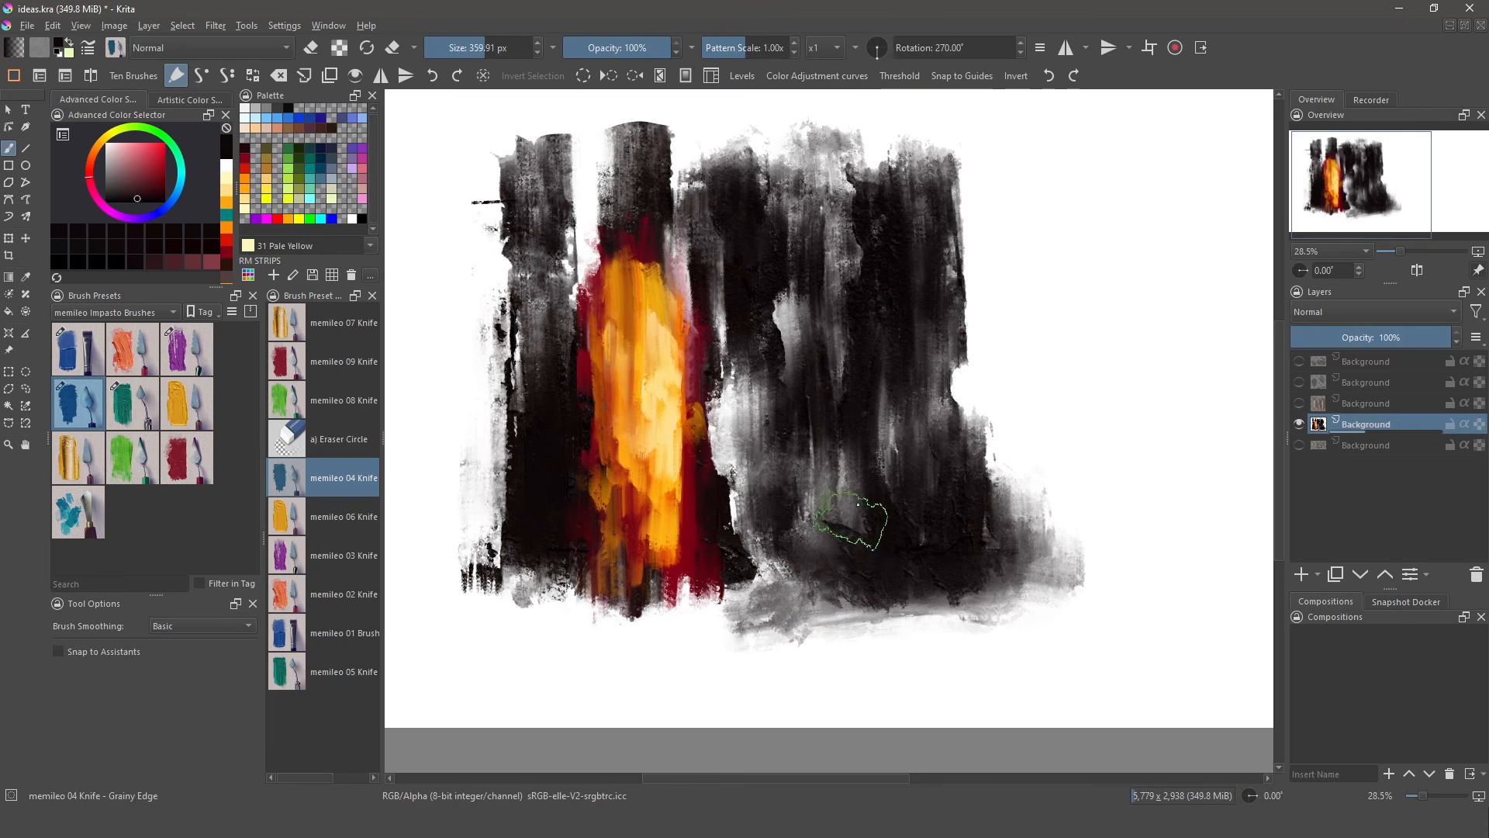
pyautogui.moveTo(997, 174); pyautogui.dragTo(1016, 581)
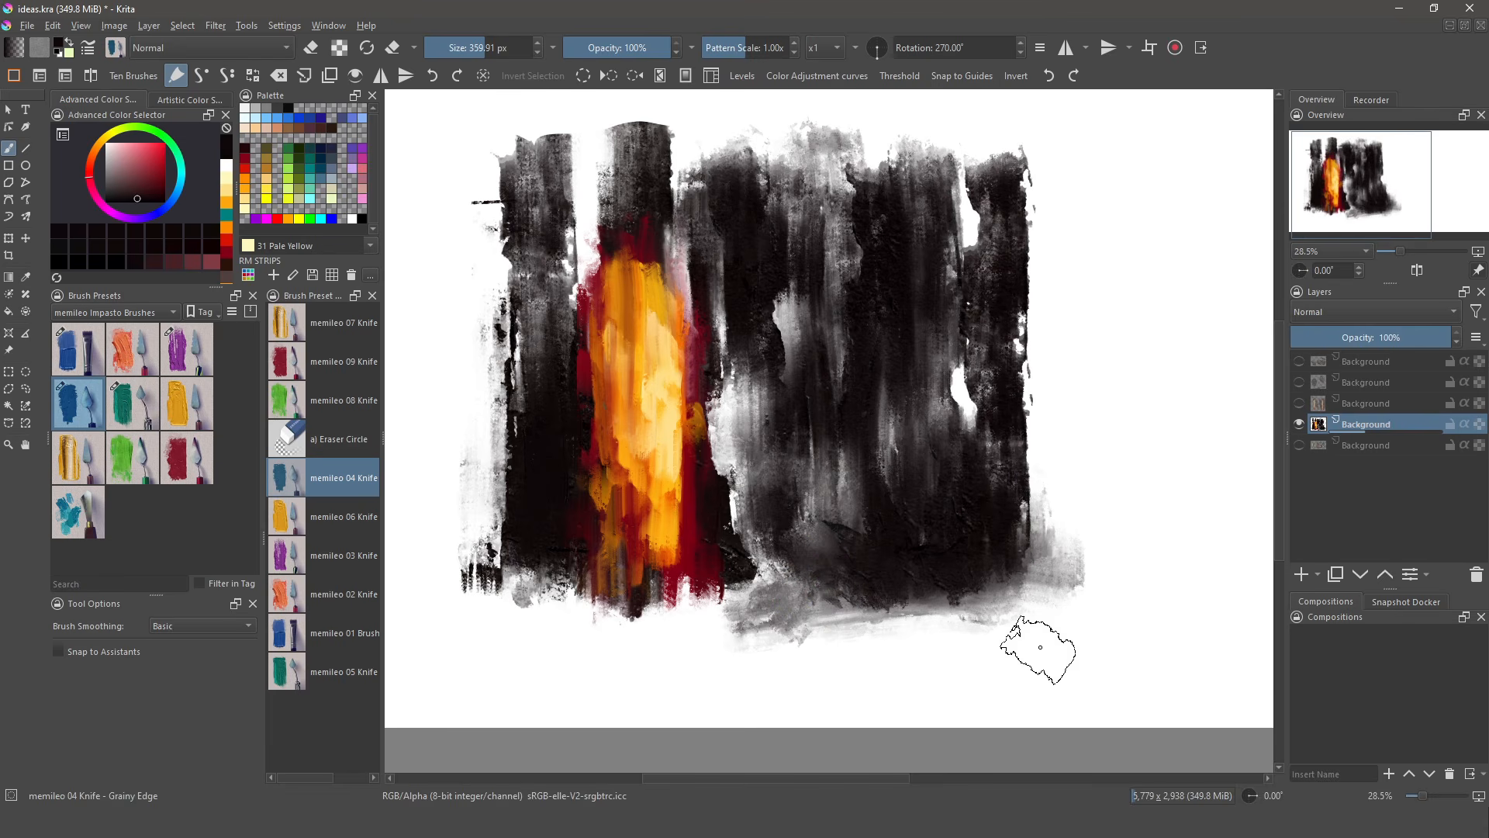
# - Paint a vertical 36 Cadmium Red lava column over the dark rock wall with the memileo 08 Knife at 417 px
pyautogui.click(126, 459)
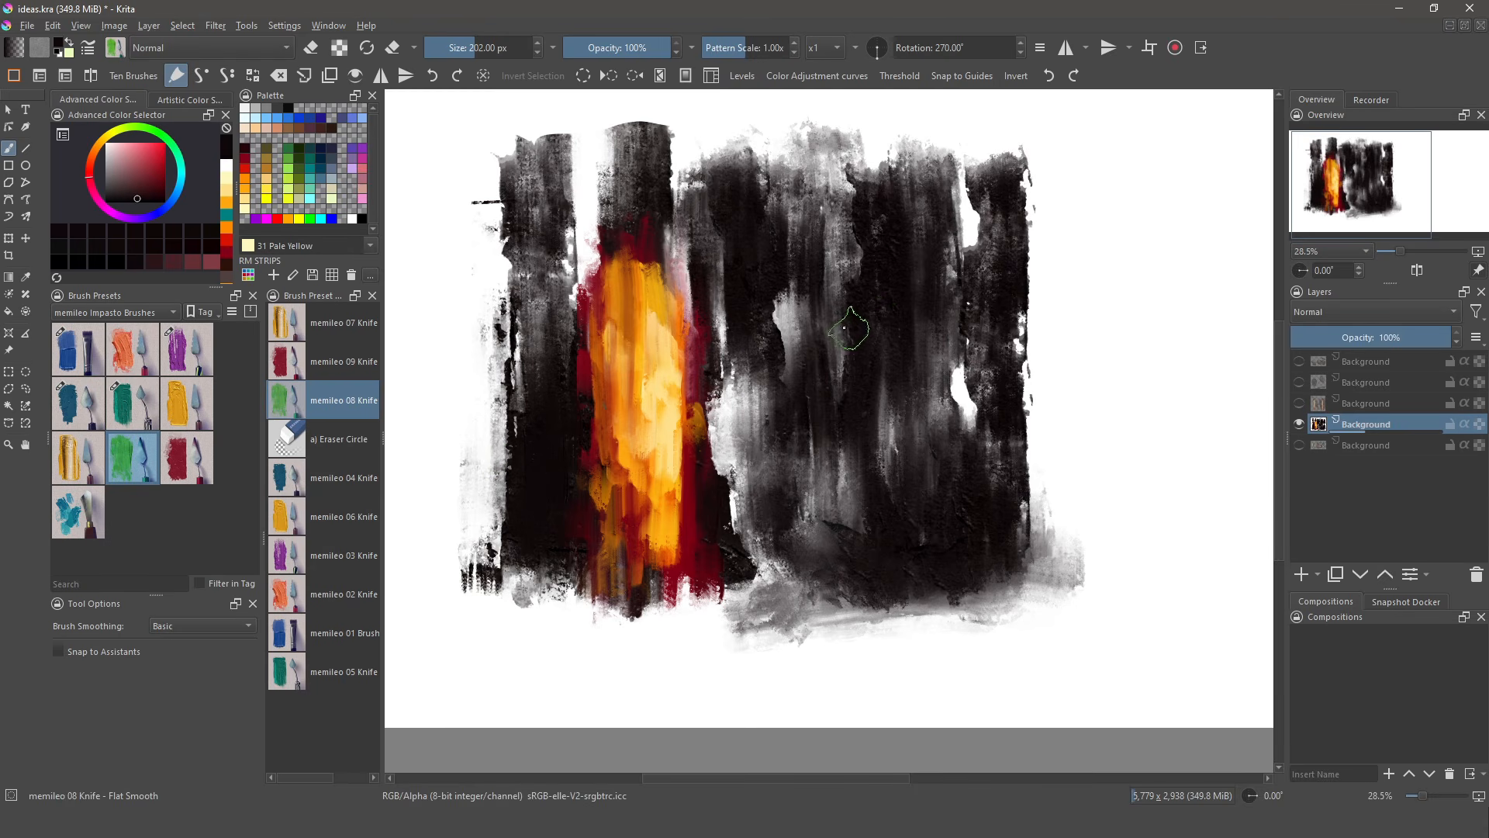
pyautogui.keyDown('shift'); pyautogui.moveTo(839, 399); pyautogui.dragTo(991, 439); pyautogui.keyUp('shift')
pyautogui.click(244, 167)
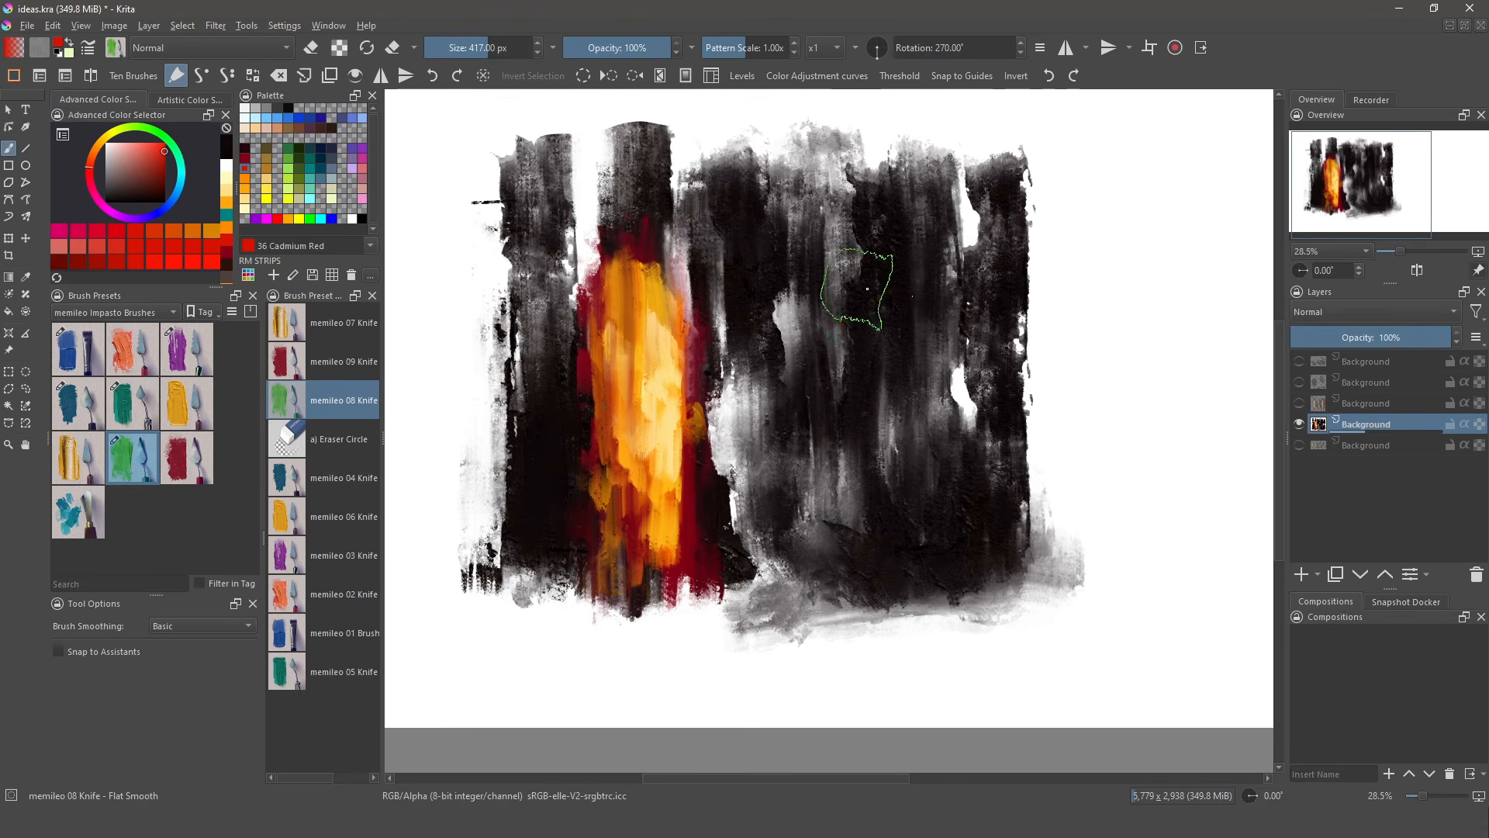
pyautogui.moveTo(864, 286); pyautogui.dragTo(892, 527)
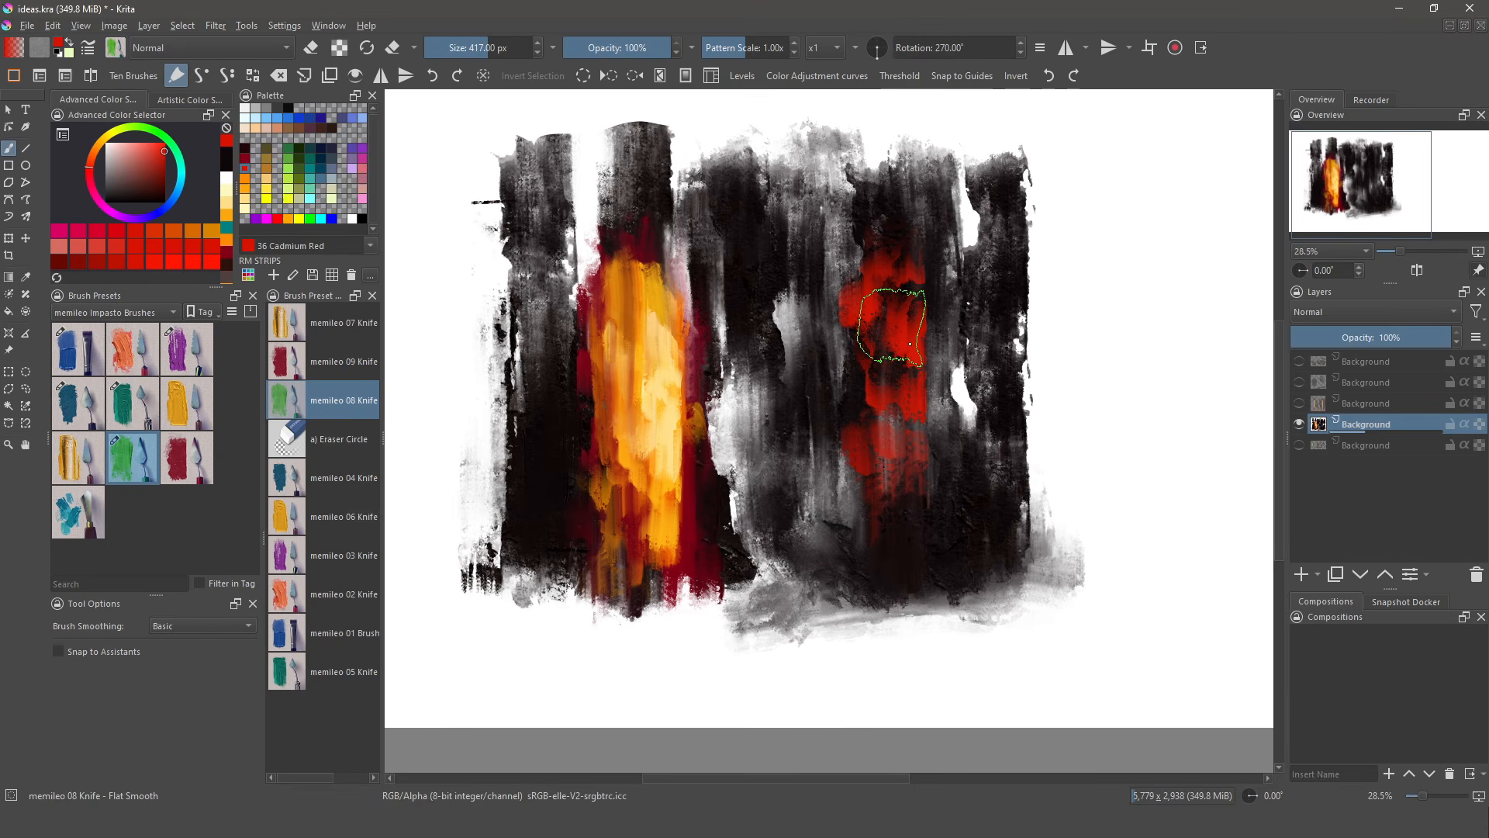
pyautogui.moveTo(910, 344)
pyautogui.mouseDown()
pyautogui.moveTo(872, 303)
pyautogui.moveTo(885, 270)
pyautogui.moveTo(901, 276)
pyautogui.moveTo(874, 305)
pyautogui.moveTo(898, 405)
pyautogui.moveTo(871, 395)
pyautogui.moveTo(887, 363)
pyautogui.moveTo(863, 445)
pyautogui.moveTo(883, 263)
pyautogui.moveTo(885, 588)
pyautogui.moveTo(886, 221)
pyautogui.moveTo(893, 405)
pyautogui.moveTo(886, 372)
pyautogui.moveTo(771, 264)
pyautogui.moveTo(863, 255)
pyautogui.moveTo(866, 398)
pyautogui.moveTo(887, 244)
pyautogui.moveTo(903, 443)
pyautogui.moveTo(889, 554)
pyautogui.moveTo(882, 503)
pyautogui.moveTo(887, 577)
pyautogui.moveTo(847, 311)
pyautogui.moveTo(840, 427)
pyautogui.moveTo(851, 332)
pyautogui.mouseUp()
# - Build up the lava column with deeper red and orange tones, adding 33 Perm. Orange strokes over its upper middle
pyautogui.click(244, 158)
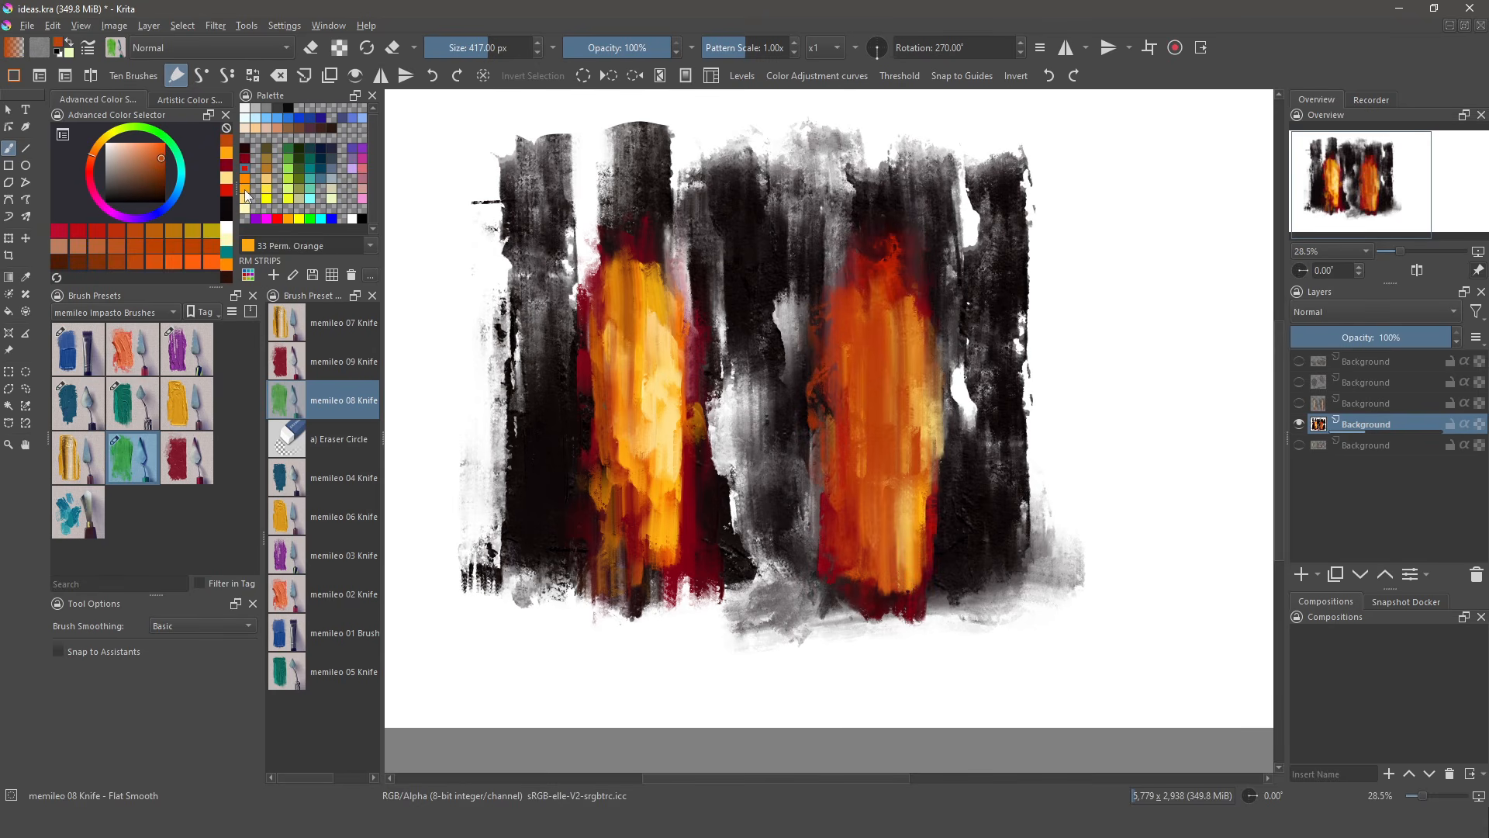
pyautogui.click(246, 191)
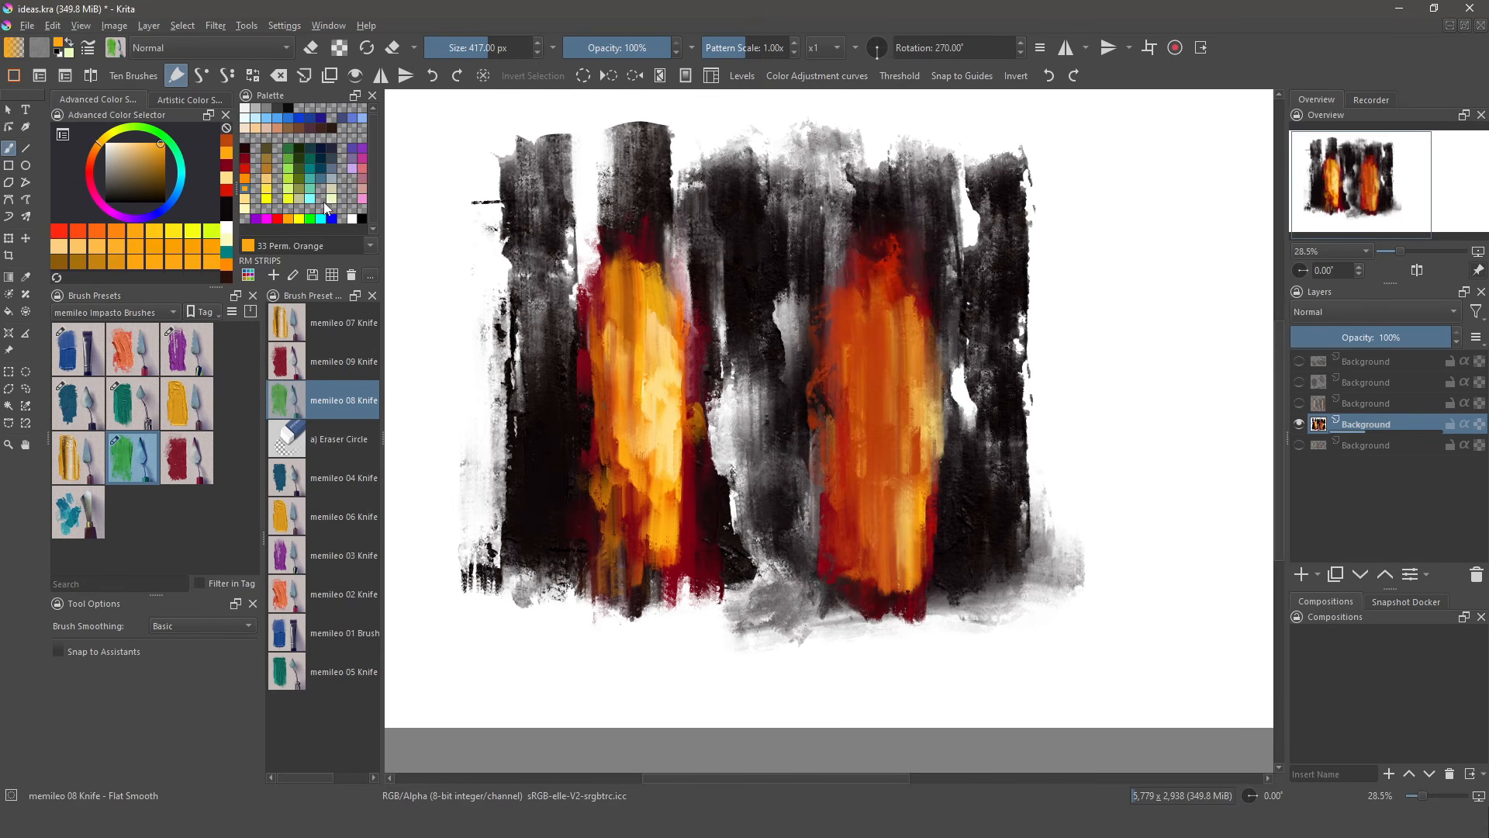
pyautogui.moveTo(873, 349)
pyautogui.mouseDown()
pyautogui.moveTo(864, 306)
pyautogui.moveTo(881, 456)
pyautogui.moveTo(885, 317)
pyautogui.moveTo(888, 422)
pyautogui.moveTo(897, 325)
pyautogui.mouseUp()
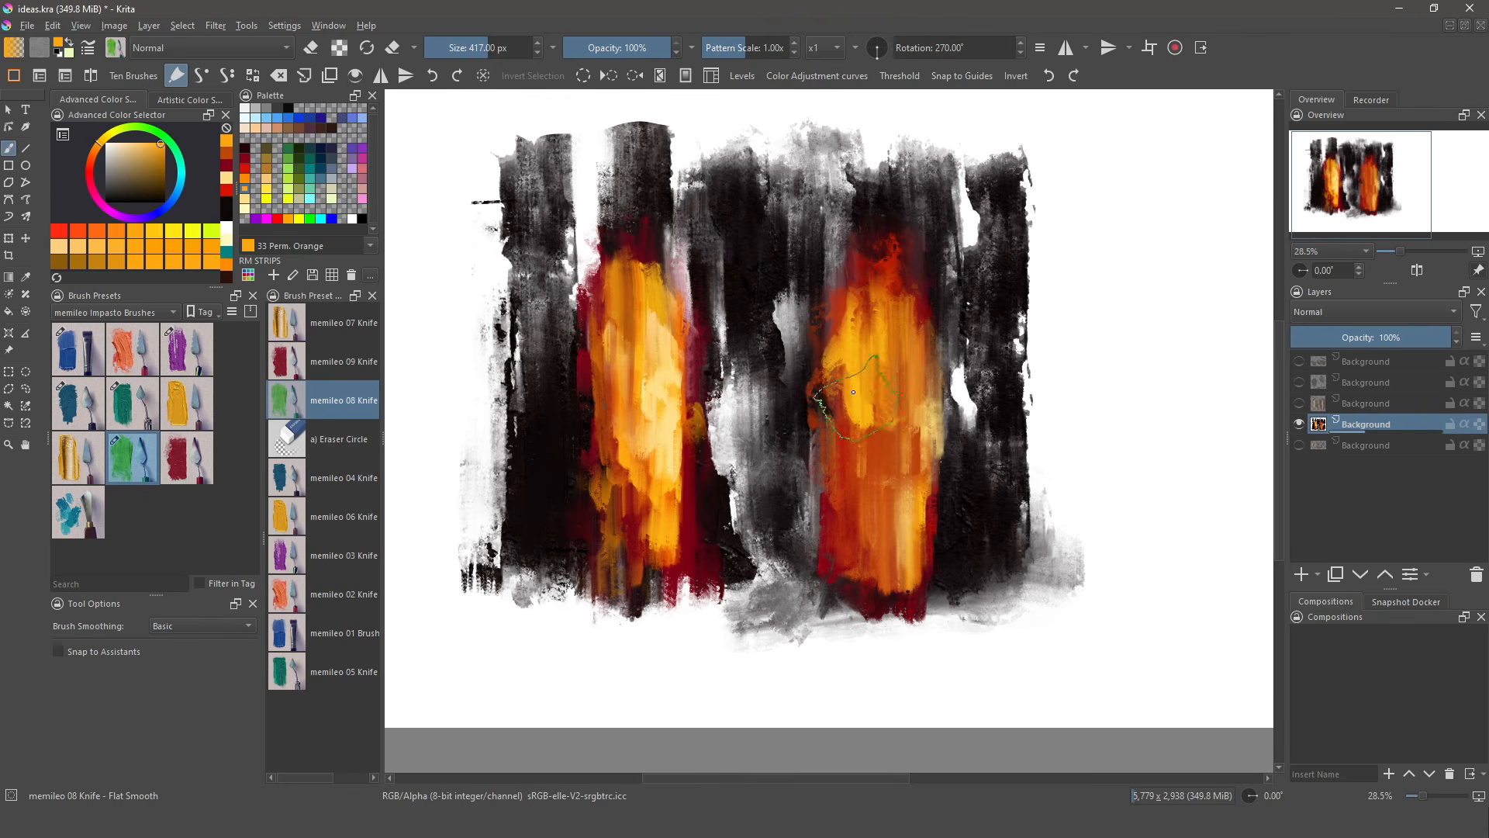
# - Extend the 33 Perm. Orange strokes down the second lava column with the memileo 08 Knife, and add another palette tone to its lower half
pyautogui.moveTo(852, 396)
pyautogui.mouseDown()
pyautogui.moveTo(858, 546)
pyautogui.moveTo(860, 473)
pyautogui.moveTo(877, 512)
pyautogui.moveTo(869, 574)
pyautogui.moveTo(868, 553)
pyautogui.mouseUp()
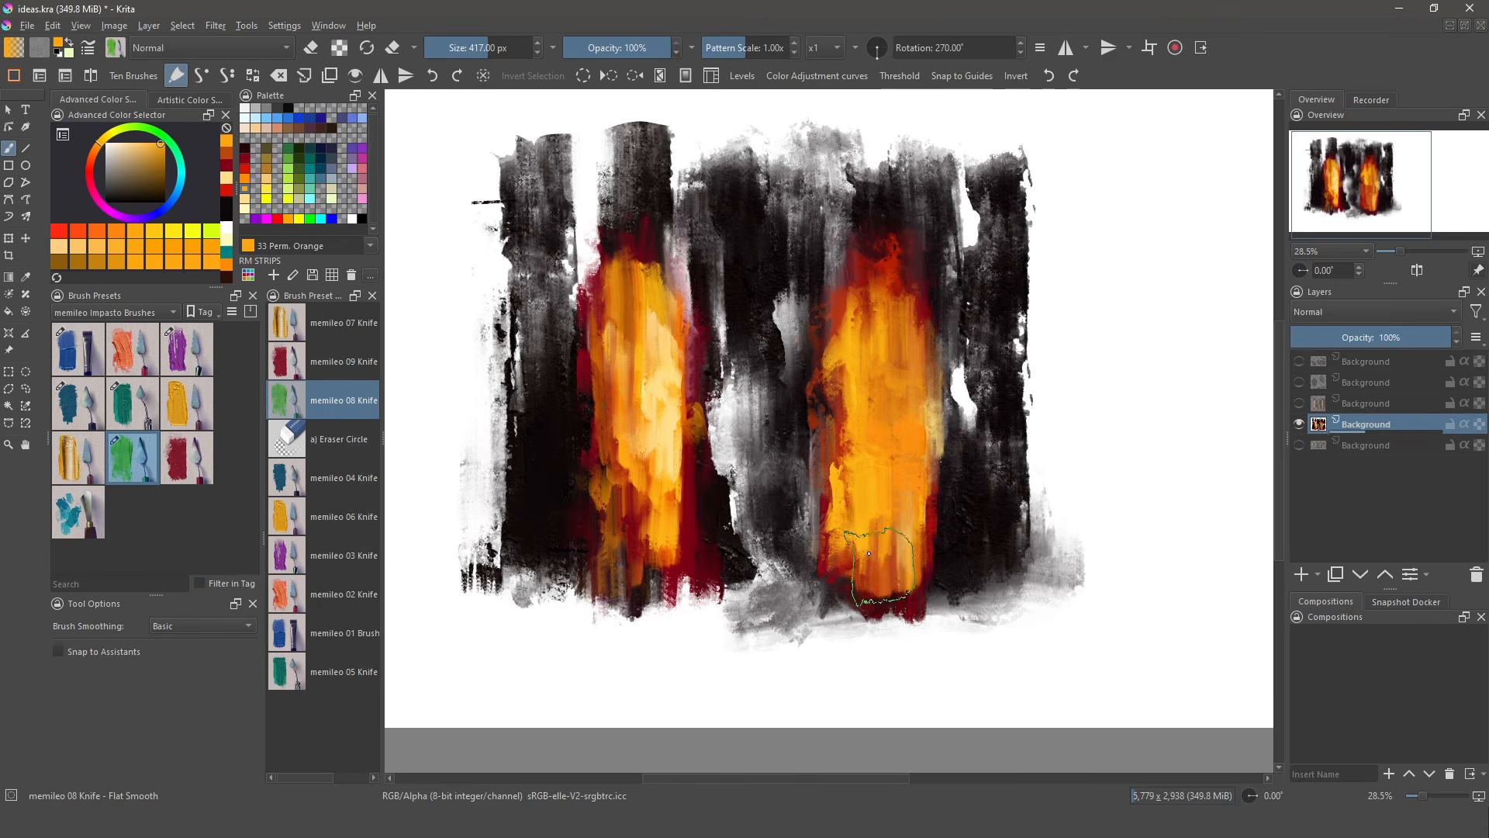
pyautogui.click(245, 200)
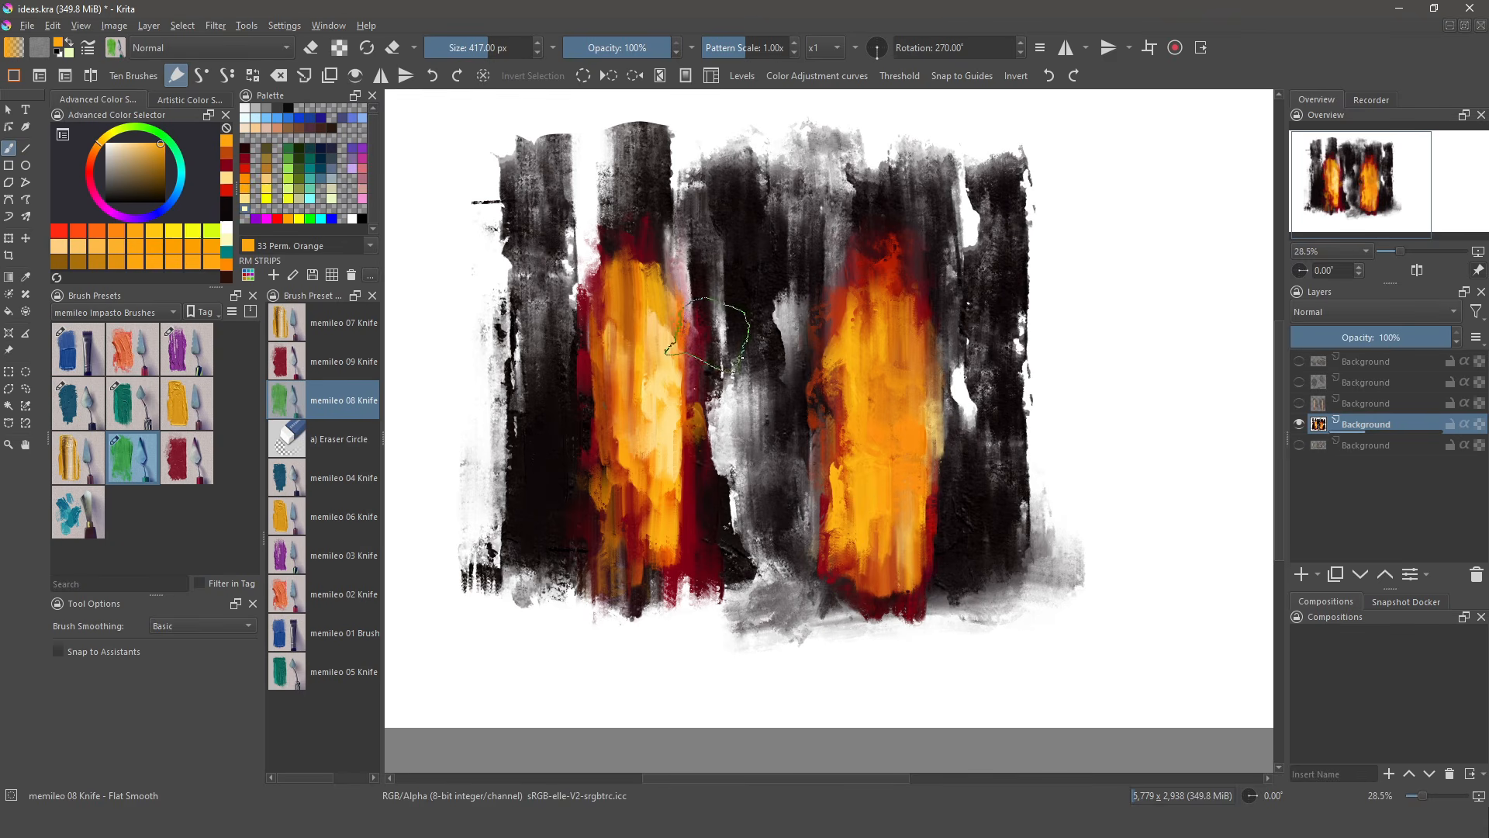
pyautogui.moveTo(898, 489)
pyautogui.mouseDown()
pyautogui.moveTo(884, 465)
pyautogui.moveTo(900, 384)
pyautogui.moveTo(904, 496)
pyautogui.moveTo(900, 357)
pyautogui.moveTo(923, 333)
pyautogui.moveTo(919, 516)
pyautogui.moveTo(884, 341)
pyautogui.moveTo(898, 466)
pyautogui.moveTo(894, 437)
pyautogui.mouseUp()
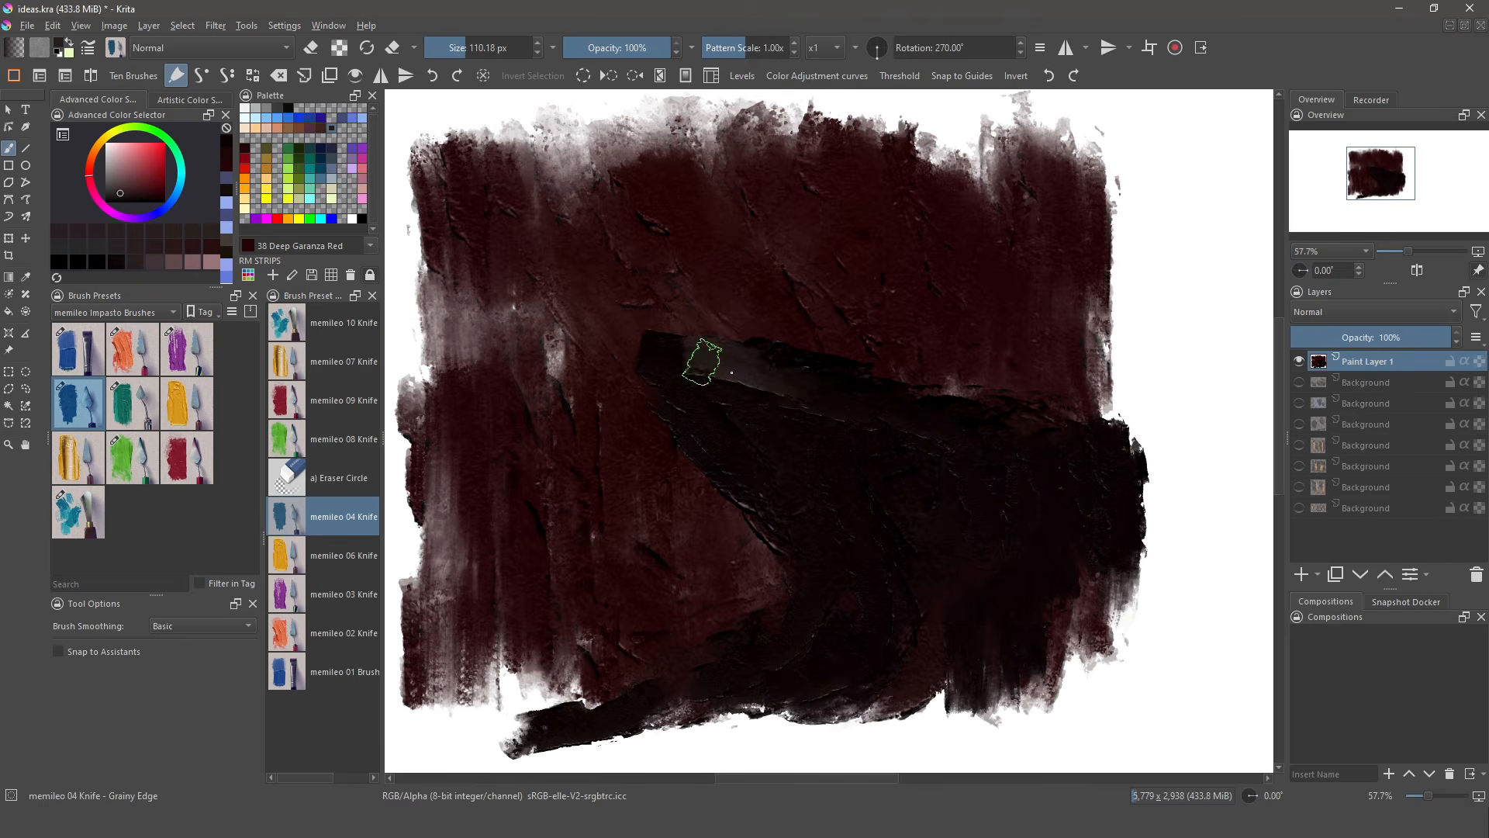
# - Paint the grey top plane of the dark rock ledge on Paint Layer 1 with the memileo 04 Knife at about 110 px
pyautogui.moveTo(705, 362)
pyautogui.mouseDown()
pyautogui.moveTo(830, 404)
pyautogui.moveTo(691, 359)
pyautogui.moveTo(881, 389)
pyautogui.moveTo(653, 343)
pyautogui.moveTo(967, 432)
pyautogui.mouseUp()
pyautogui.moveTo(850, 388); pyautogui.dragTo(1009, 443)
pyautogui.moveTo(690, 366); pyautogui.dragTo(775, 425)
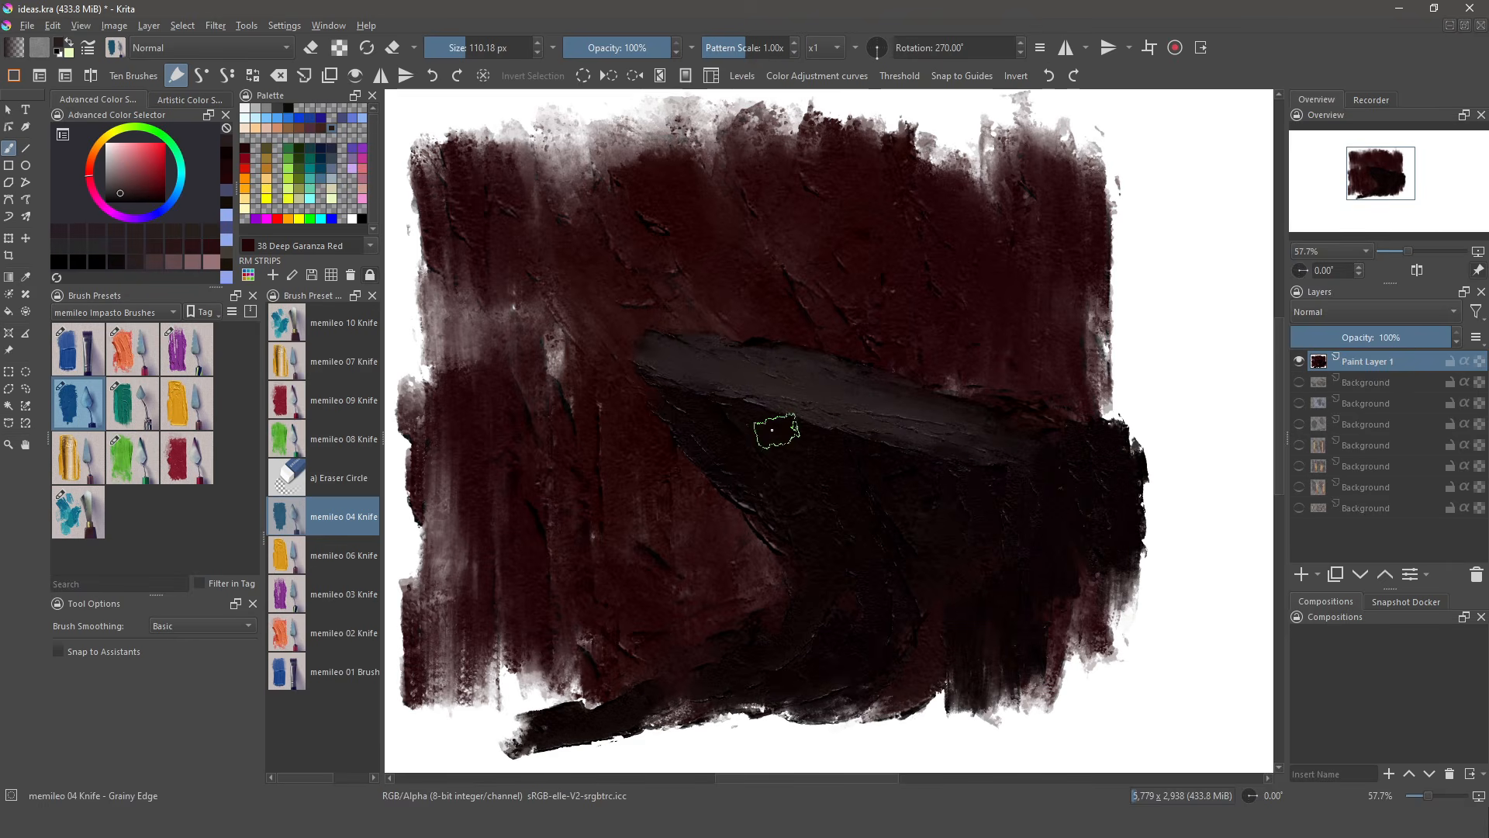
pyautogui.moveTo(652, 346)
pyautogui.mouseDown()
pyautogui.moveTo(1060, 427)
pyautogui.moveTo(894, 418)
pyautogui.moveTo(1056, 464)
pyautogui.moveTo(996, 455)
pyautogui.moveTo(1028, 484)
pyautogui.mouseUp()
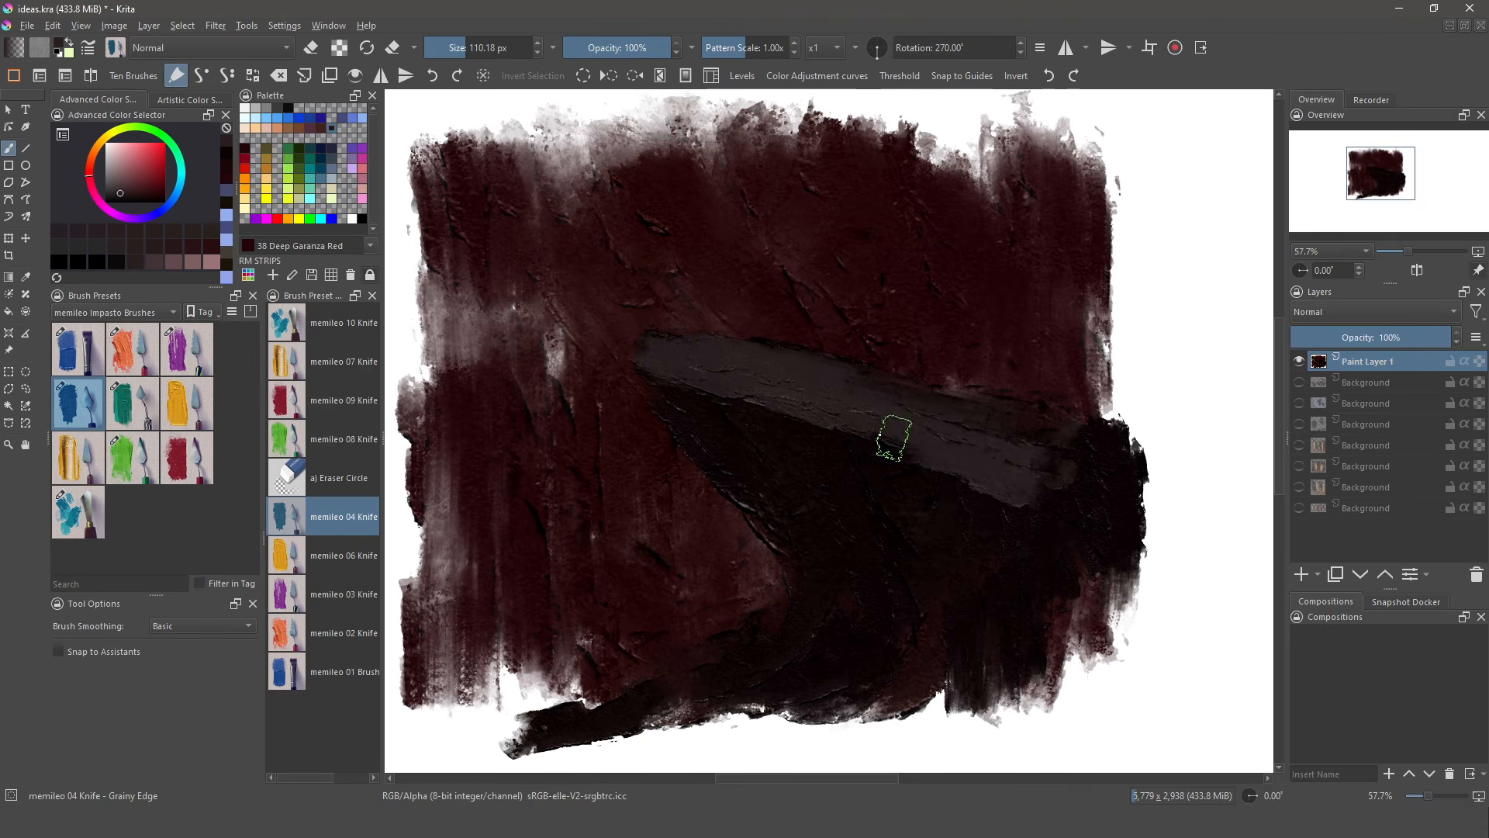
# - Shape the ledge's front face with dark strokes and a smaller grey ridge below the top plane, using sampled rock tones
pyautogui.moveTo(857, 431)
pyautogui.mouseDown()
pyautogui.moveTo(987, 488)
pyautogui.moveTo(959, 510)
pyautogui.mouseUp()
pyautogui.moveTo(1033, 548)
pyautogui.mouseDown()
pyautogui.moveTo(880, 513)
pyautogui.moveTo(921, 522)
pyautogui.moveTo(898, 525)
pyautogui.moveTo(906, 585)
pyautogui.moveTo(861, 520)
pyautogui.moveTo(908, 609)
pyautogui.moveTo(875, 565)
pyautogui.moveTo(921, 563)
pyautogui.moveTo(849, 517)
pyautogui.moveTo(922, 539)
pyautogui.moveTo(830, 519)
pyautogui.mouseUp()
pyautogui.keyDown('ctrl'); pyautogui.click(922, 560); pyautogui.keyUp('ctrl')
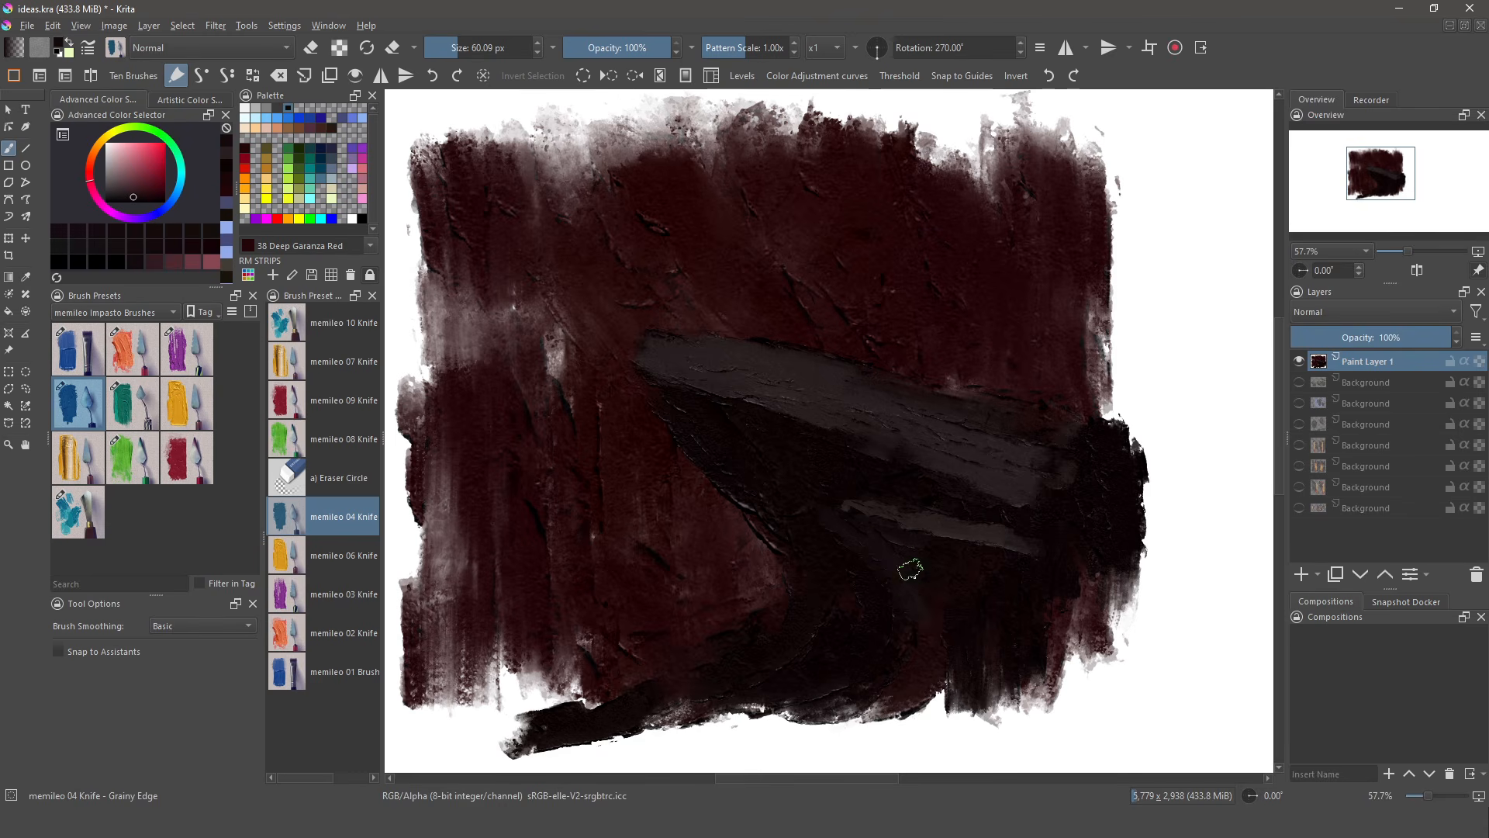
# - Sketch branching crack guides across the ledge in 67 Teal with the memileo 05 Knife at about 18 px, and undo the side branches
pyautogui.click(311, 170)
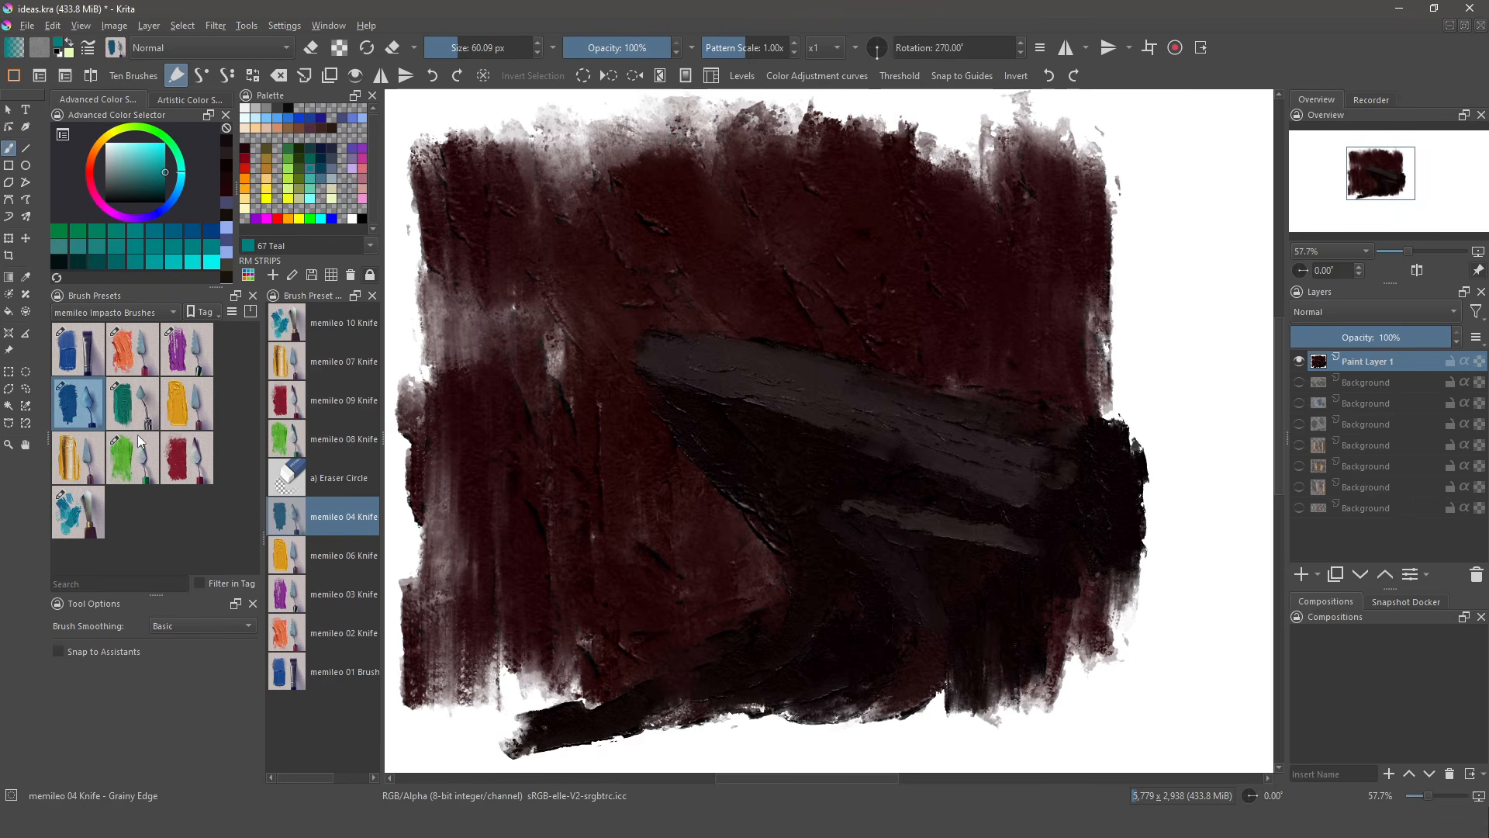
pyautogui.click(132, 402)
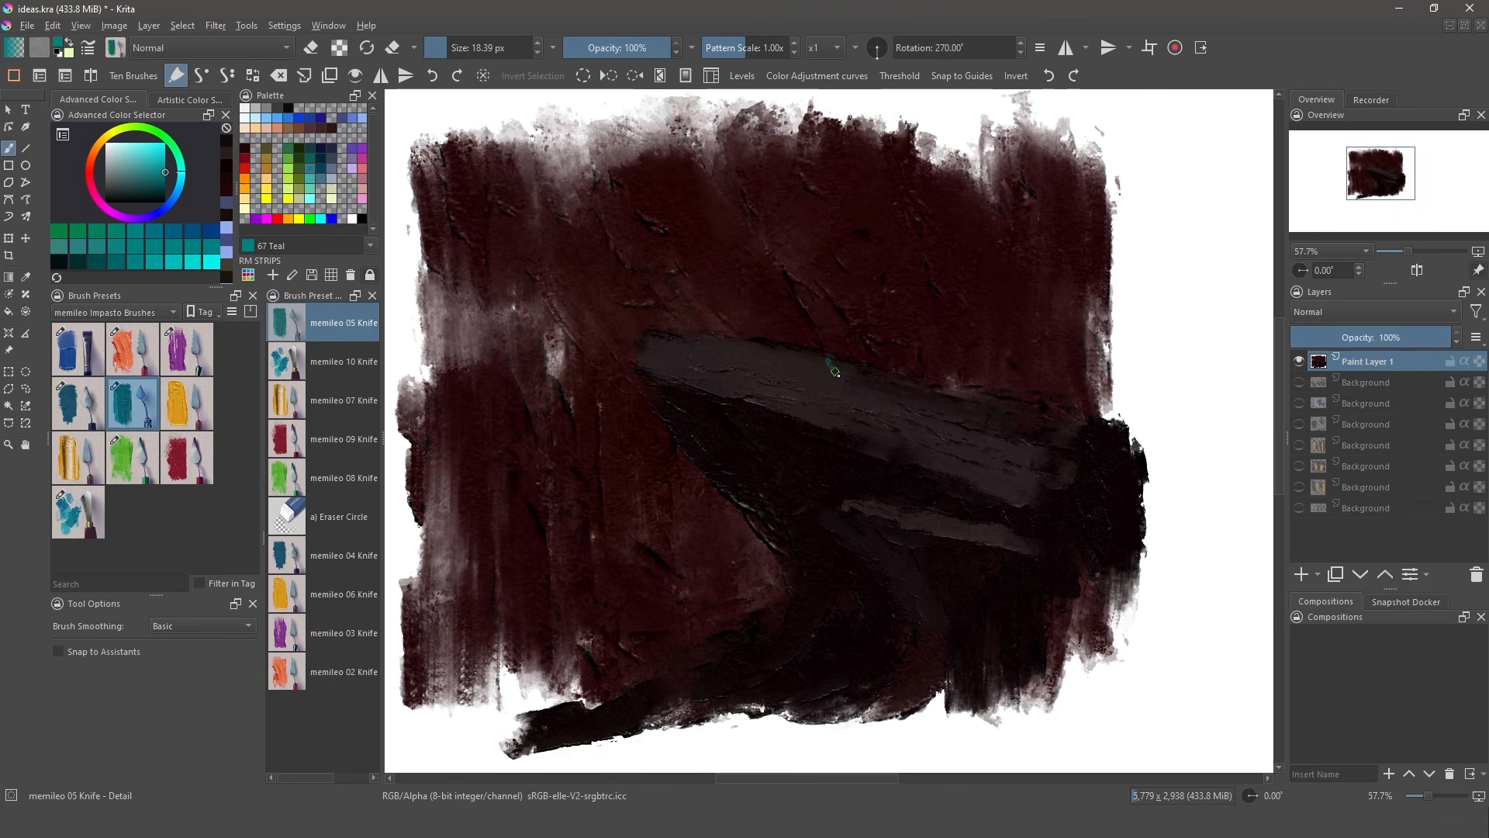
pyautogui.moveTo(896, 454); pyautogui.dragTo(893, 479)
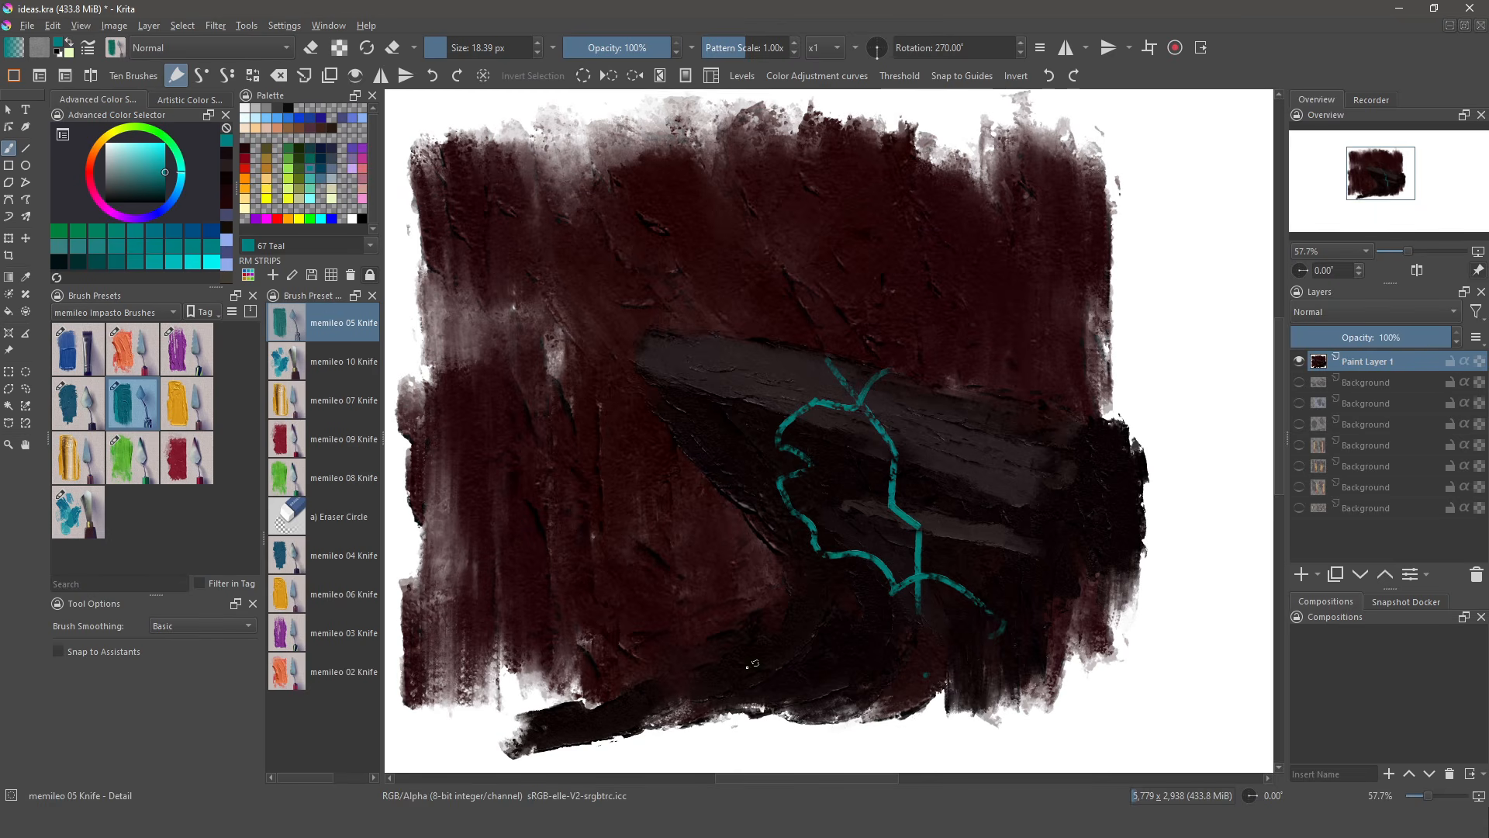
pyautogui.hotkey('ctrl', 'z')
pyautogui.hotkey('ctrl', 'z')
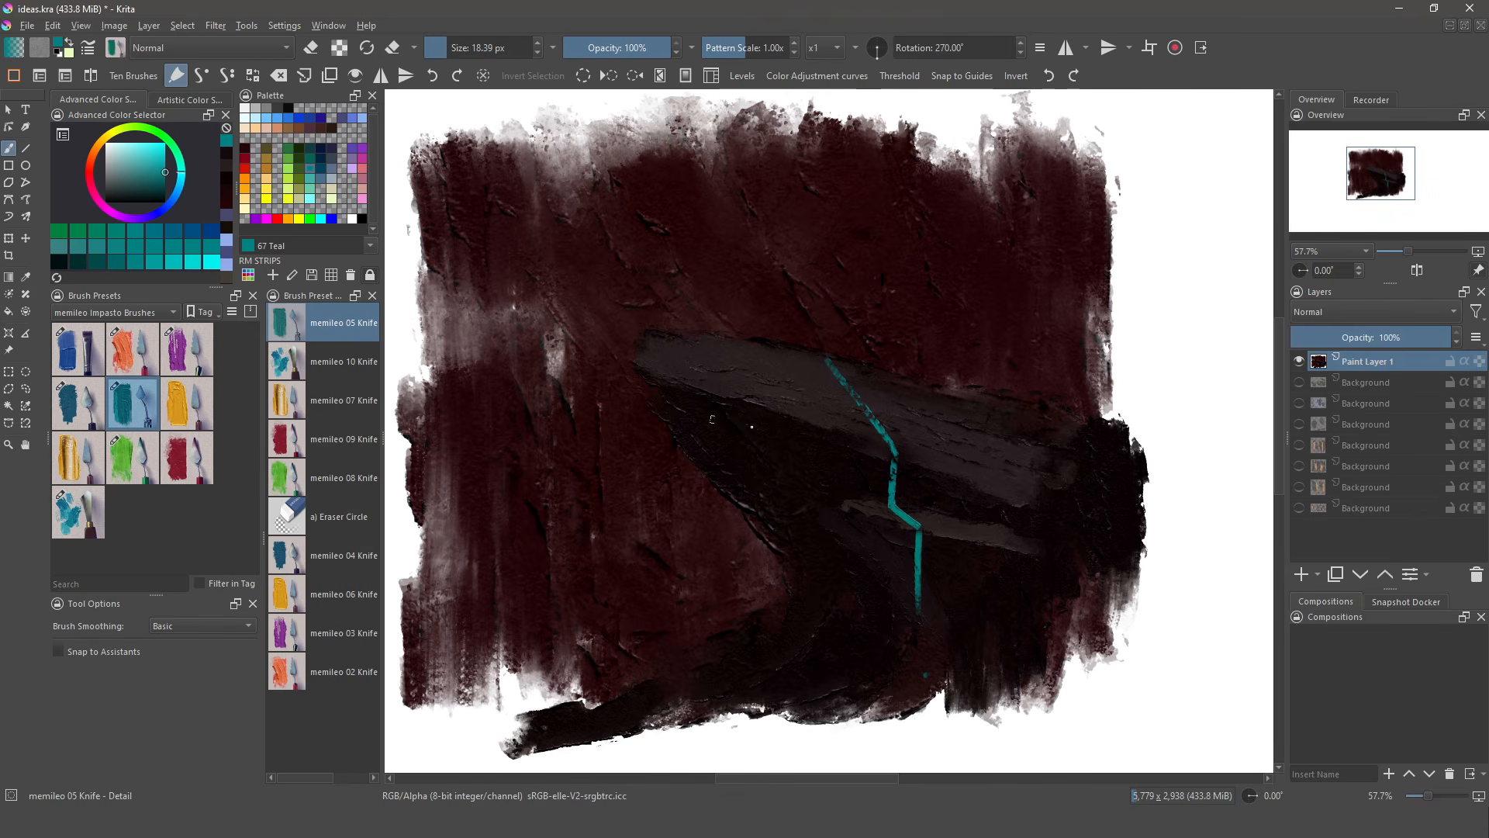
# - Paint a vertical lava fall above the ledge in 36 Cadmium Red with the memileo 02 Knife, then layer 33 Perm. Orange with the memileo 03 Knife
pyautogui.click(245, 168)
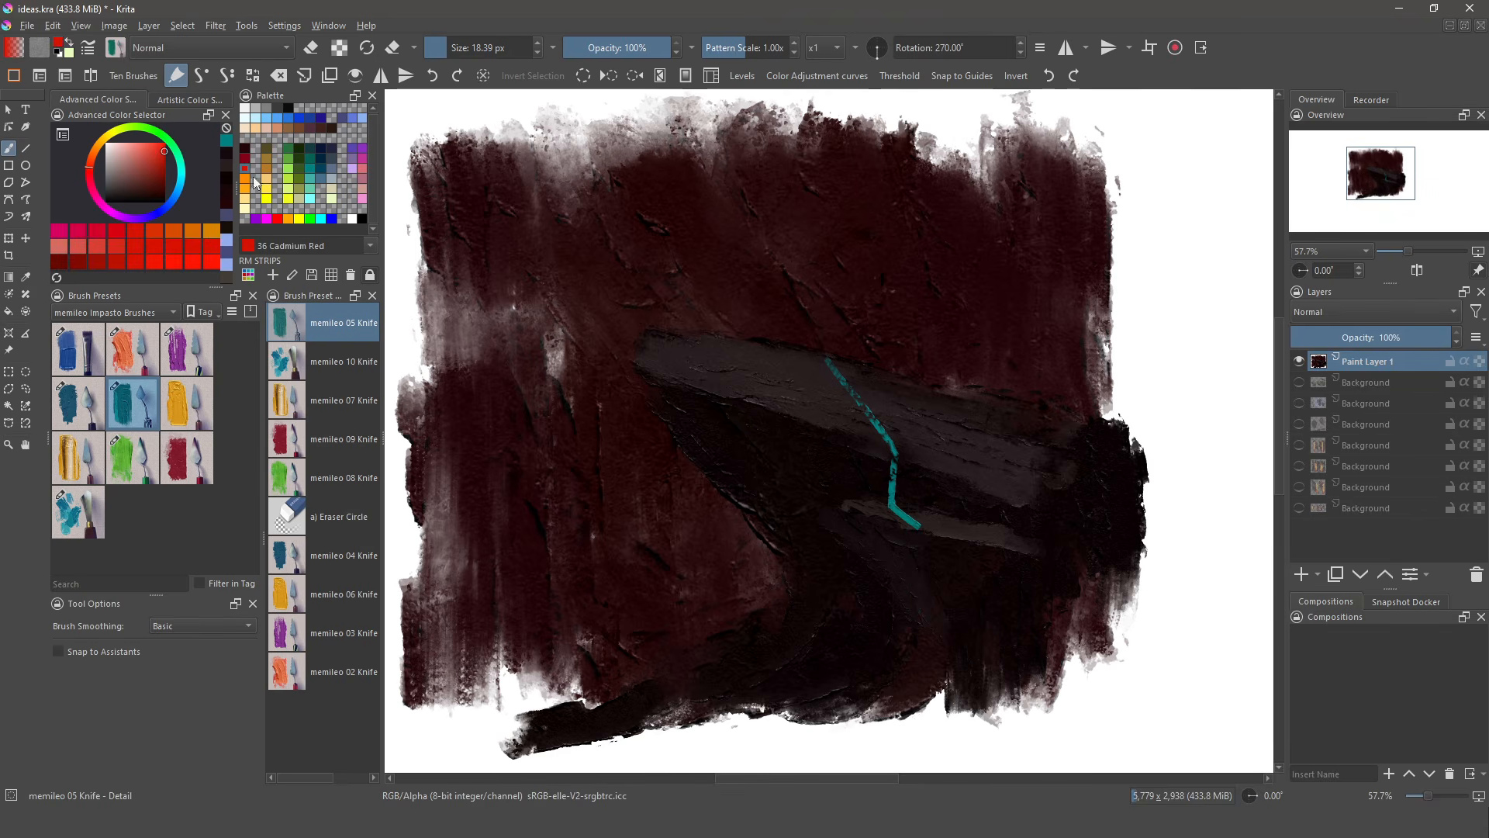
pyautogui.click(128, 366)
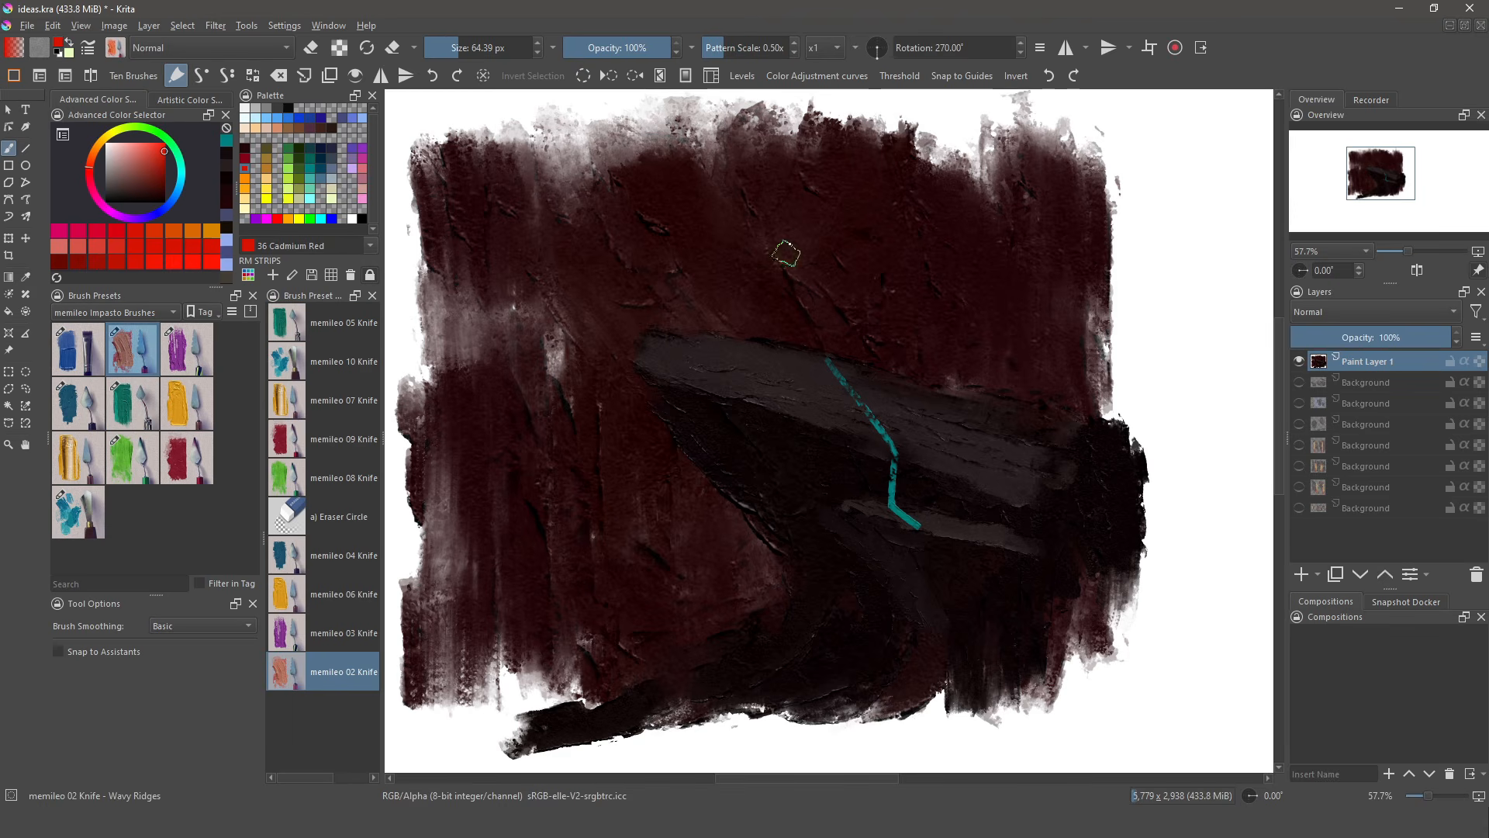
pyautogui.moveTo(826, 135); pyautogui.dragTo(827, 332)
pyautogui.moveTo(823, 128)
pyautogui.mouseDown()
pyautogui.moveTo(814, 349)
pyautogui.moveTo(828, 341)
pyautogui.mouseUp()
pyautogui.click(245, 188)
pyautogui.click(186, 349)
pyautogui.moveTo(815, 201)
pyautogui.mouseDown()
pyautogui.moveTo(841, 388)
pyautogui.moveTo(830, 397)
pyautogui.moveTo(776, 356)
pyautogui.moveTo(991, 418)
pyautogui.mouseUp()
# - Blend the foot of the lava fall into the ledge with the memileo 01 Brush at about 58 px and sampled tones
pyautogui.click(78, 349)
pyautogui.keyDown('ctrl'); pyautogui.click(807, 341); pyautogui.keyUp('ctrl')
pyautogui.keyDown('ctrl'); pyautogui.click(806, 399); pyautogui.keyUp('ctrl')
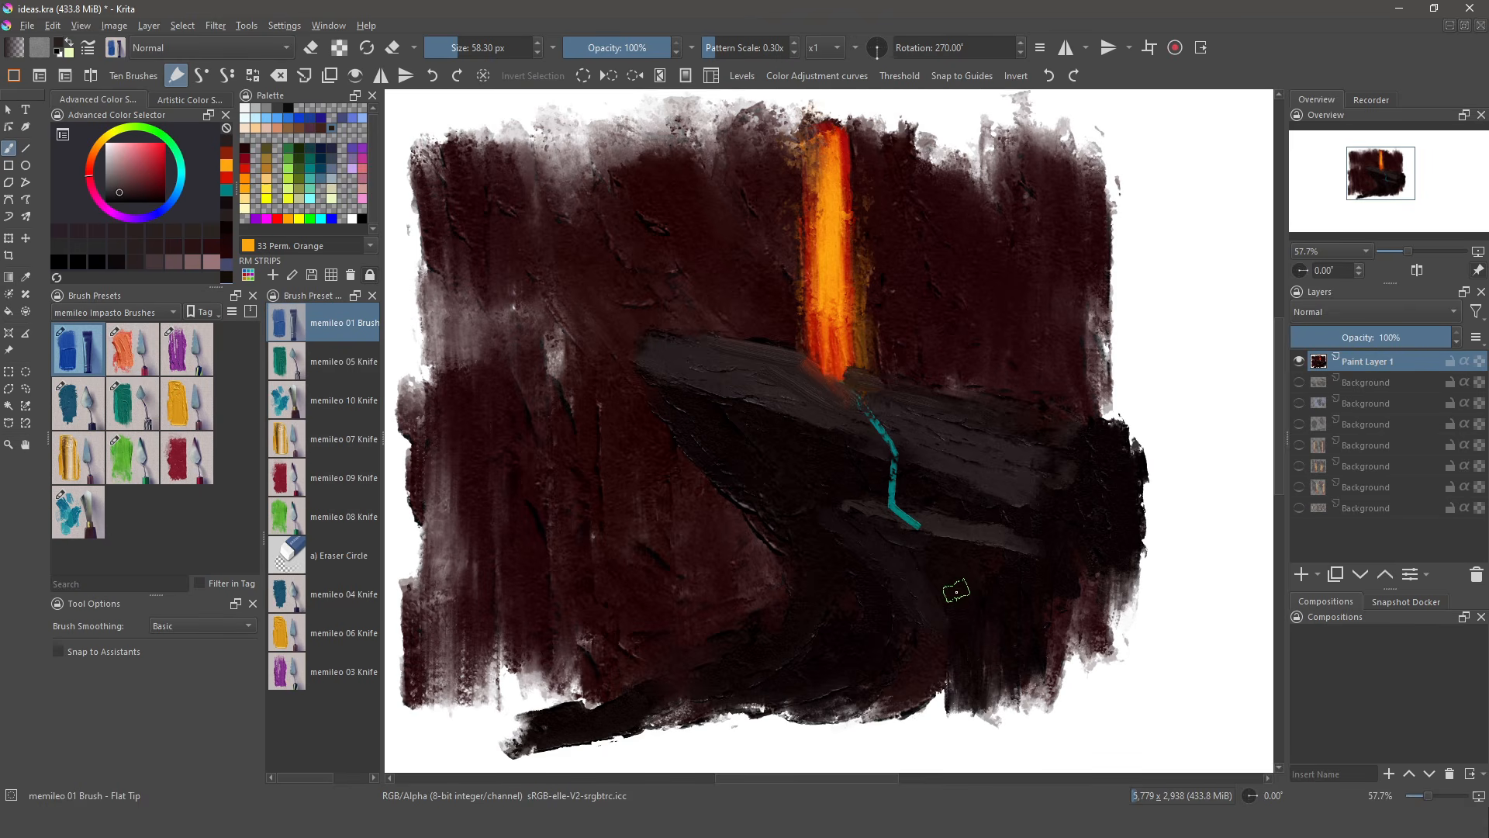
# - Trace the lava crack in 36 Cadmium Red over the teal guide with the memileo 05 Knife, continuing down to the rock's base
pyautogui.click(341, 361)
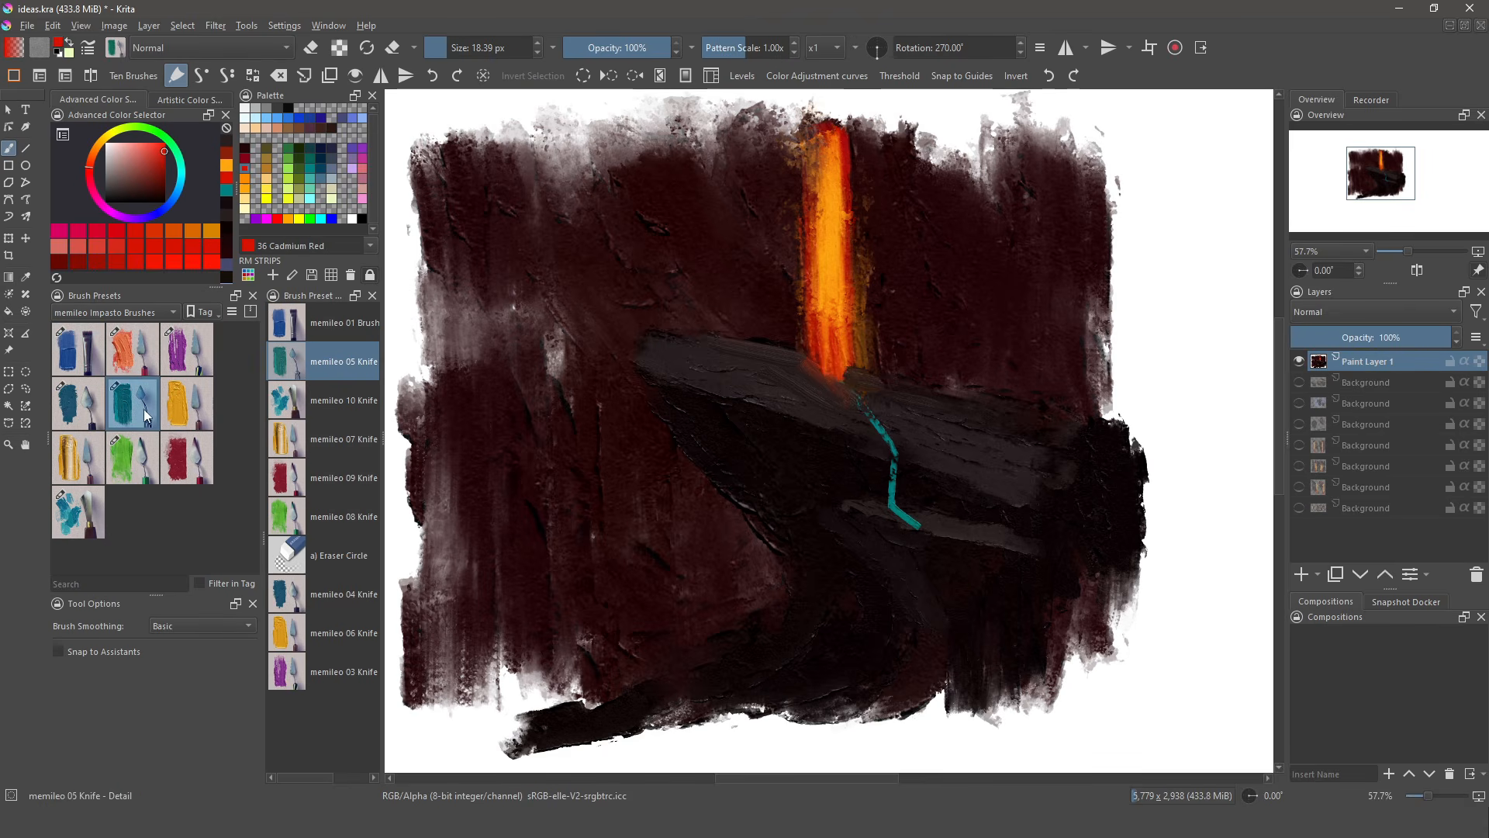
pyautogui.moveTo(780, 371); pyautogui.dragTo(817, 421)
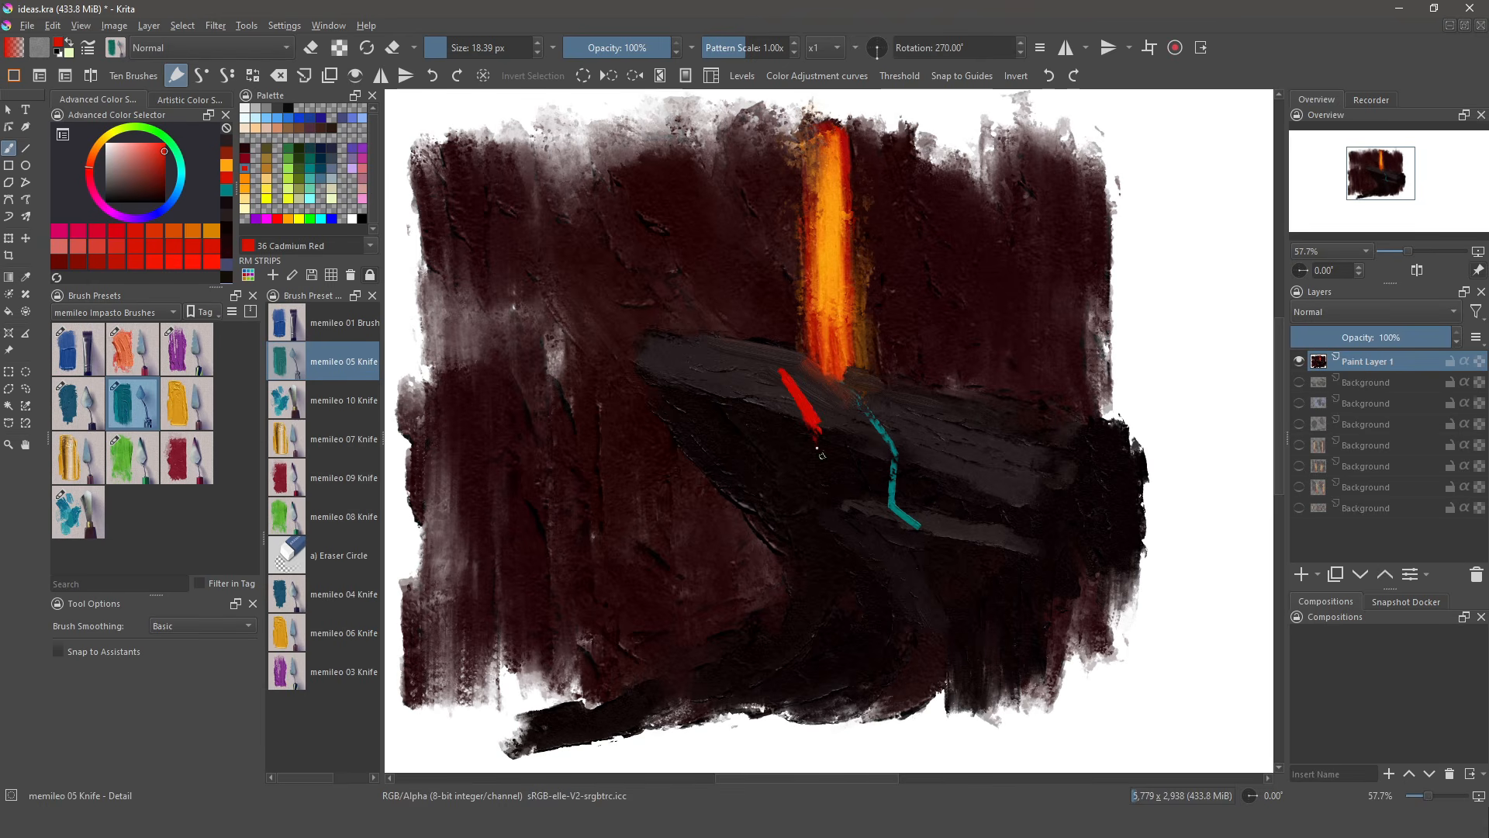
pyautogui.hotkey('ctrl', 'z')
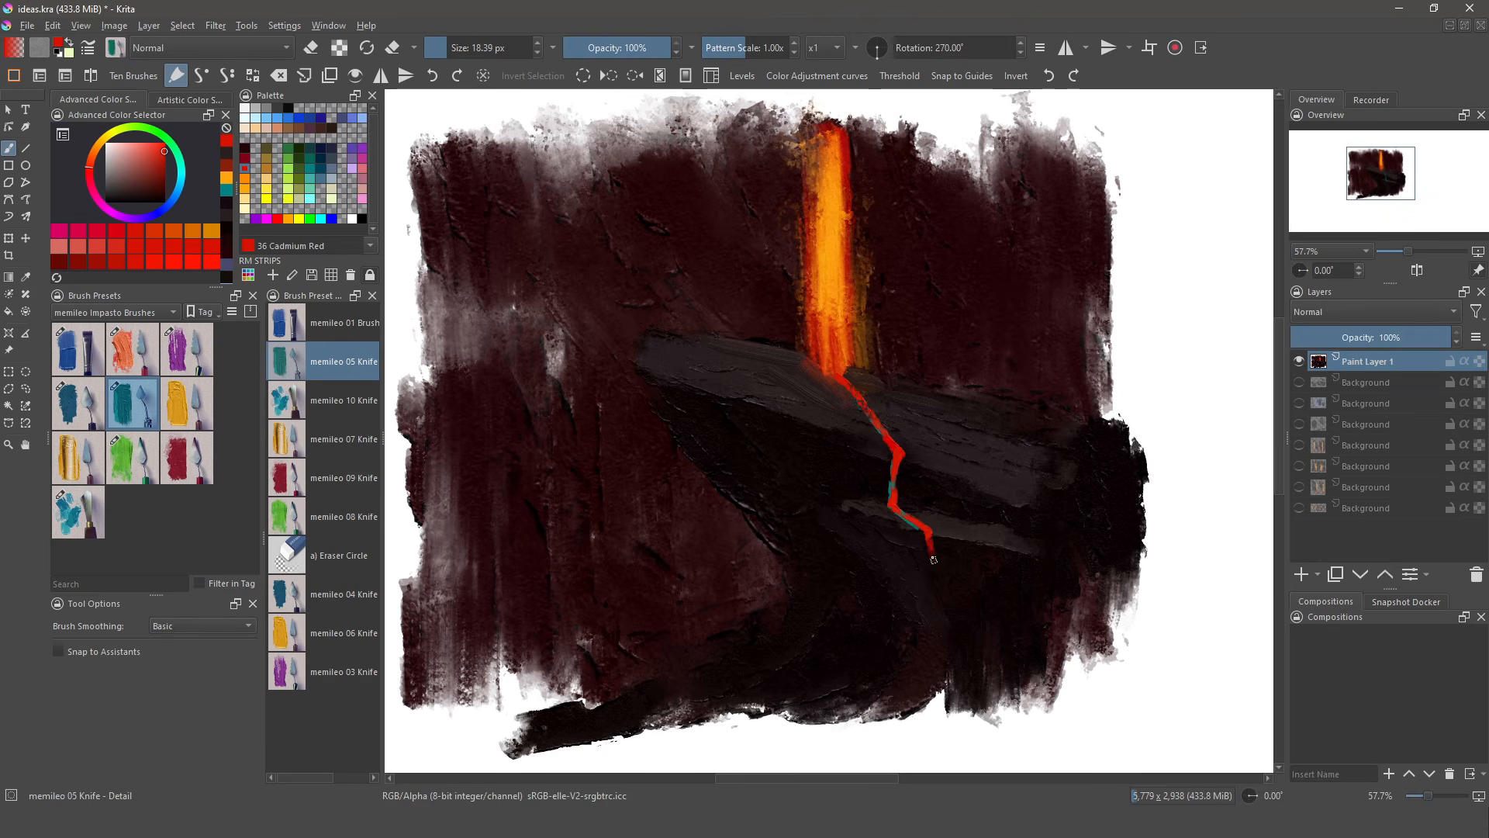
pyautogui.moveTo(949, 663); pyautogui.dragTo(885, 699)
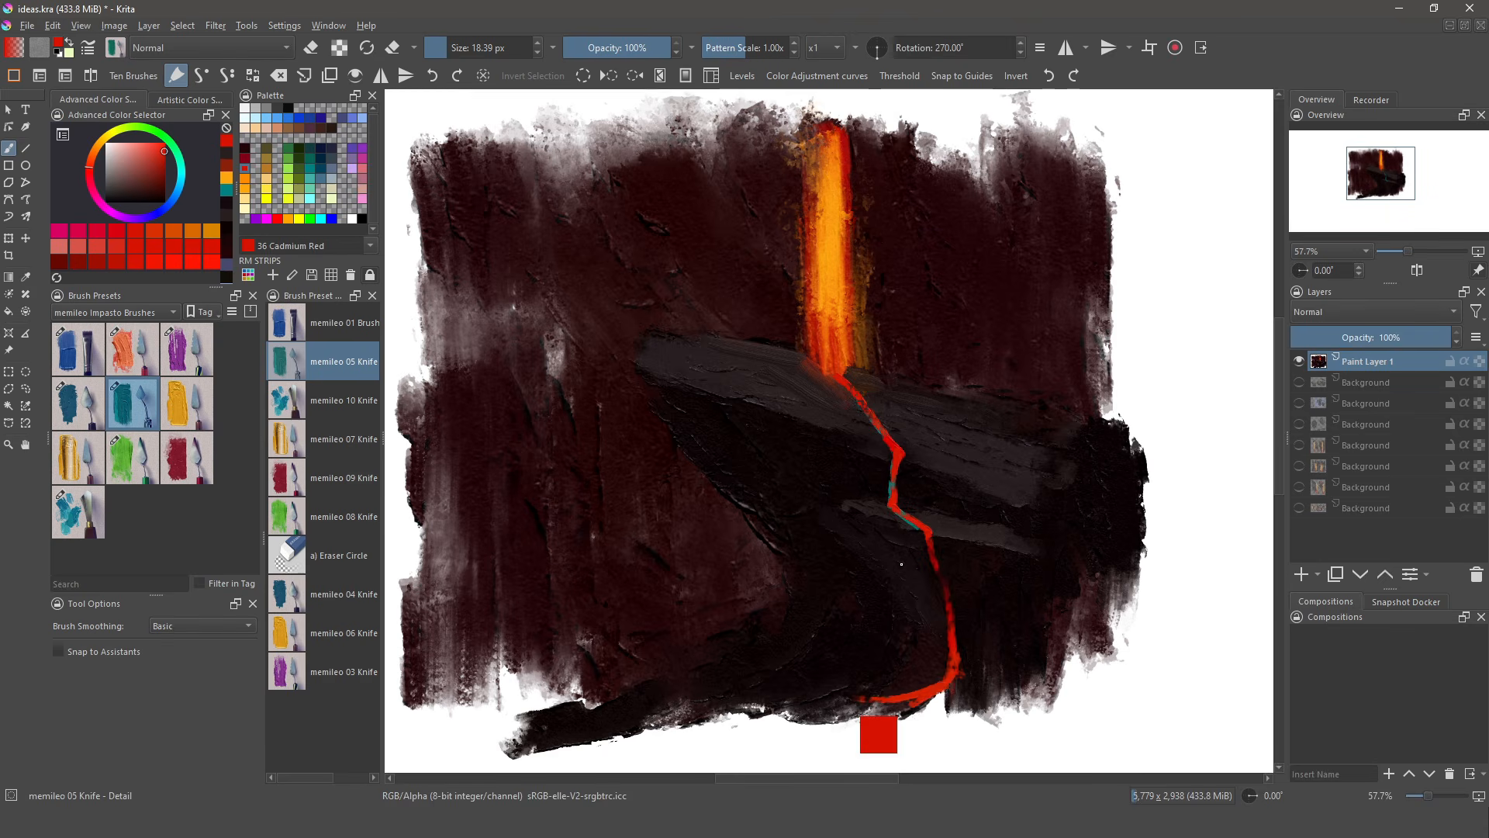
# - Trim the edges and bends of the red crack with sampled dark rock tones
pyautogui.keyDown('ctrl'); pyautogui.click(881, 522); pyautogui.keyUp('ctrl')
pyautogui.keyDown('ctrl'); pyautogui.click(885, 480); pyautogui.keyUp('ctrl')
pyautogui.moveTo(915, 528)
pyautogui.mouseDown()
pyautogui.moveTo(884, 510)
pyautogui.moveTo(888, 495)
pyautogui.mouseUp()
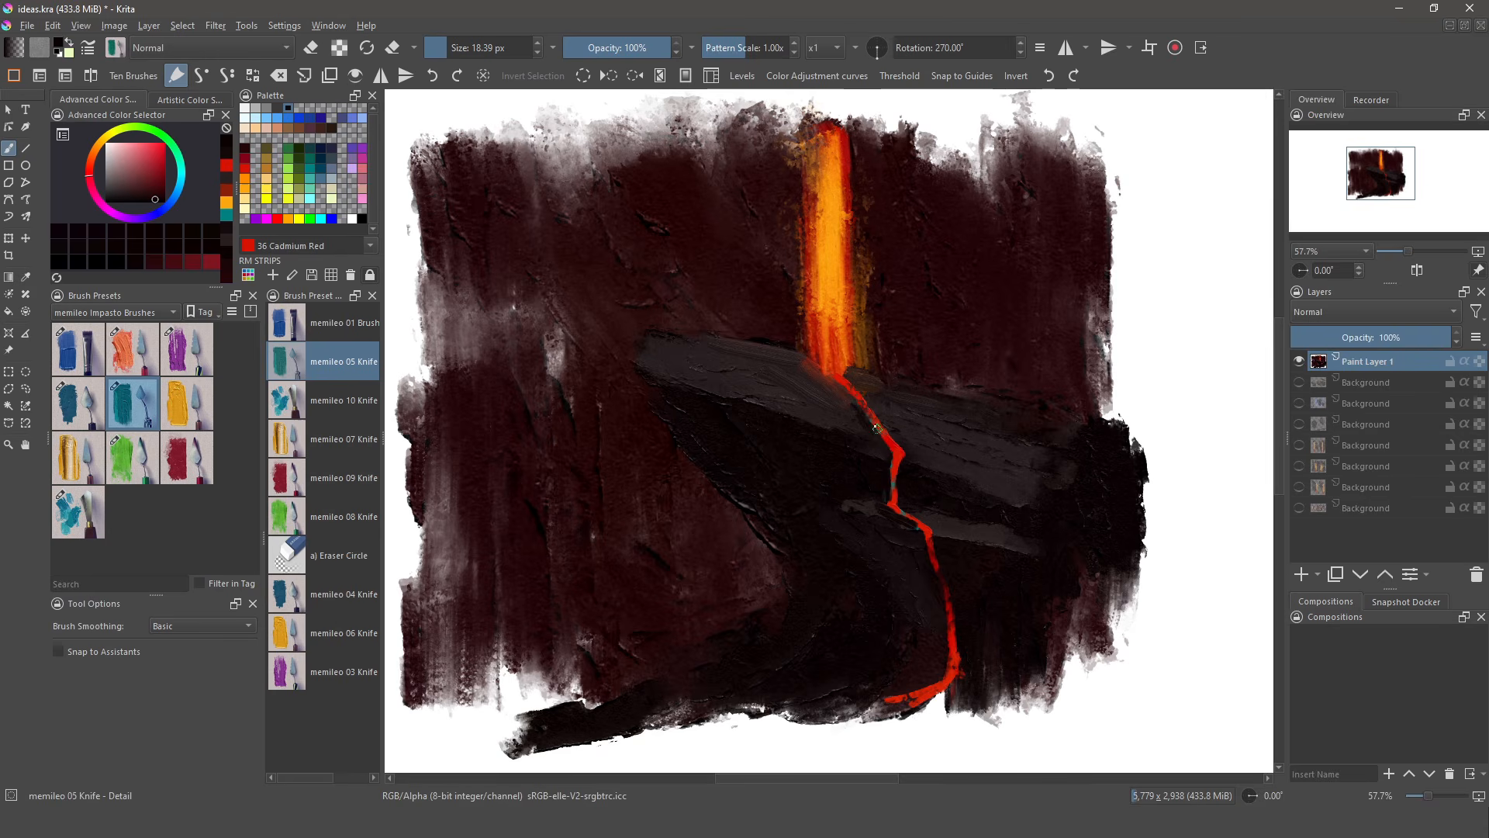
# - Highlight the upper crack with 33 Perm. Orange and 32 Mid Orange, and sample a dark tone for the rock beside it
pyautogui.click(244, 189)
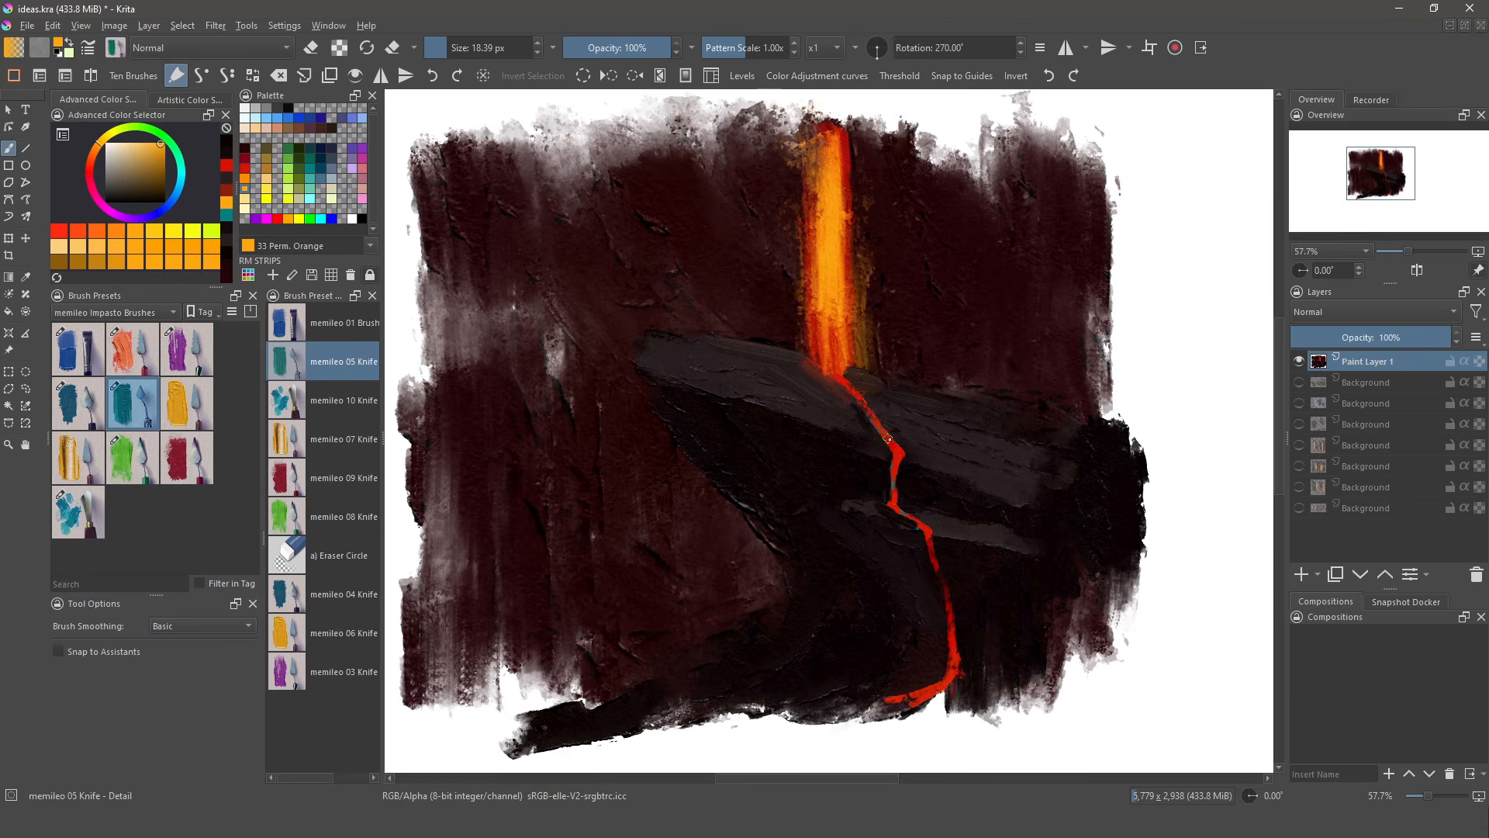
pyautogui.moveTo(890, 441); pyautogui.dragTo(898, 450)
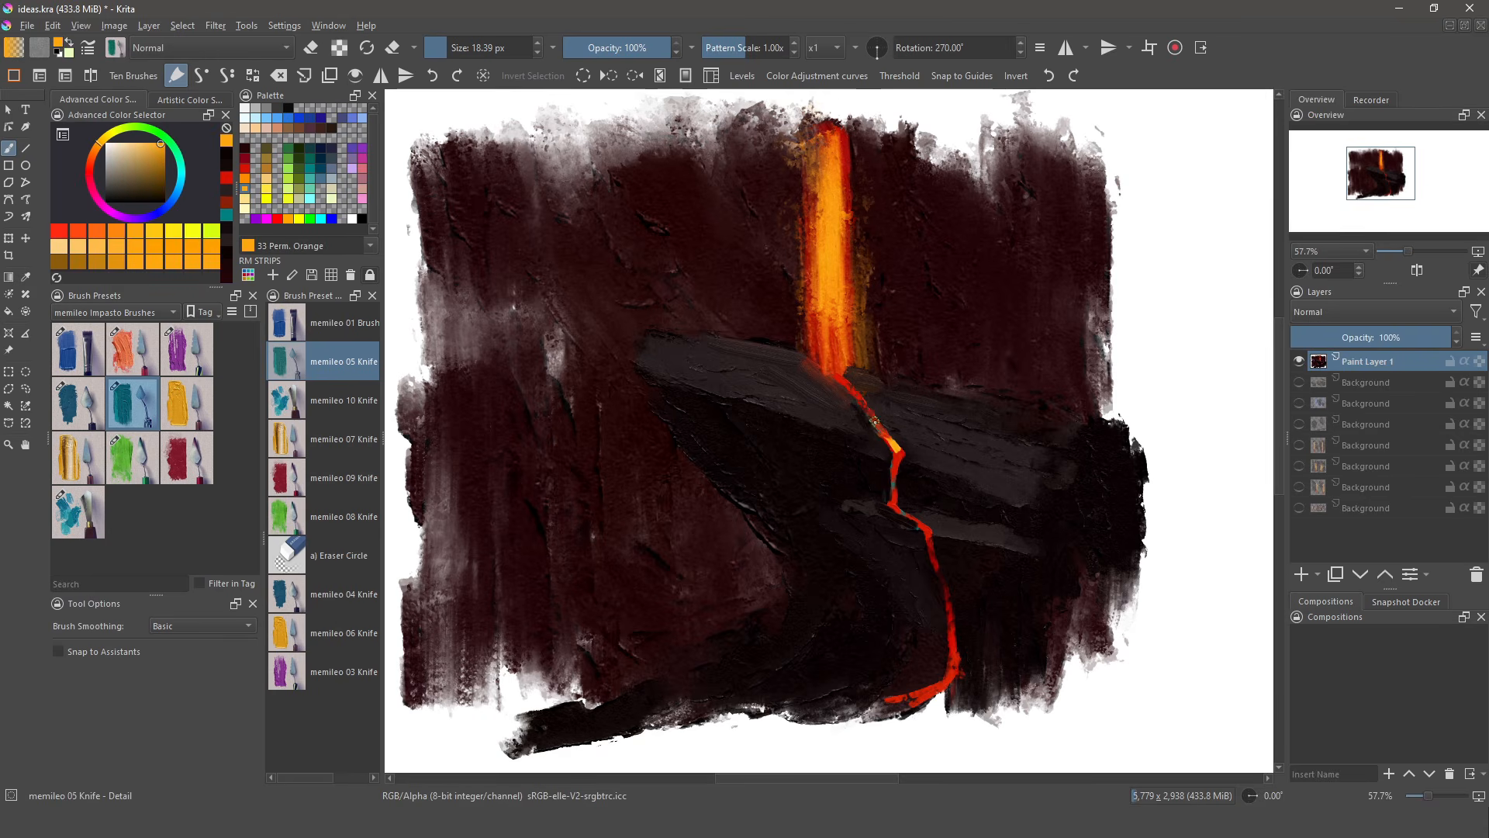
pyautogui.moveTo(897, 450); pyautogui.dragTo(889, 504)
pyautogui.keyDown('ctrl'); pyautogui.click(906, 518); pyautogui.keyUp('ctrl')
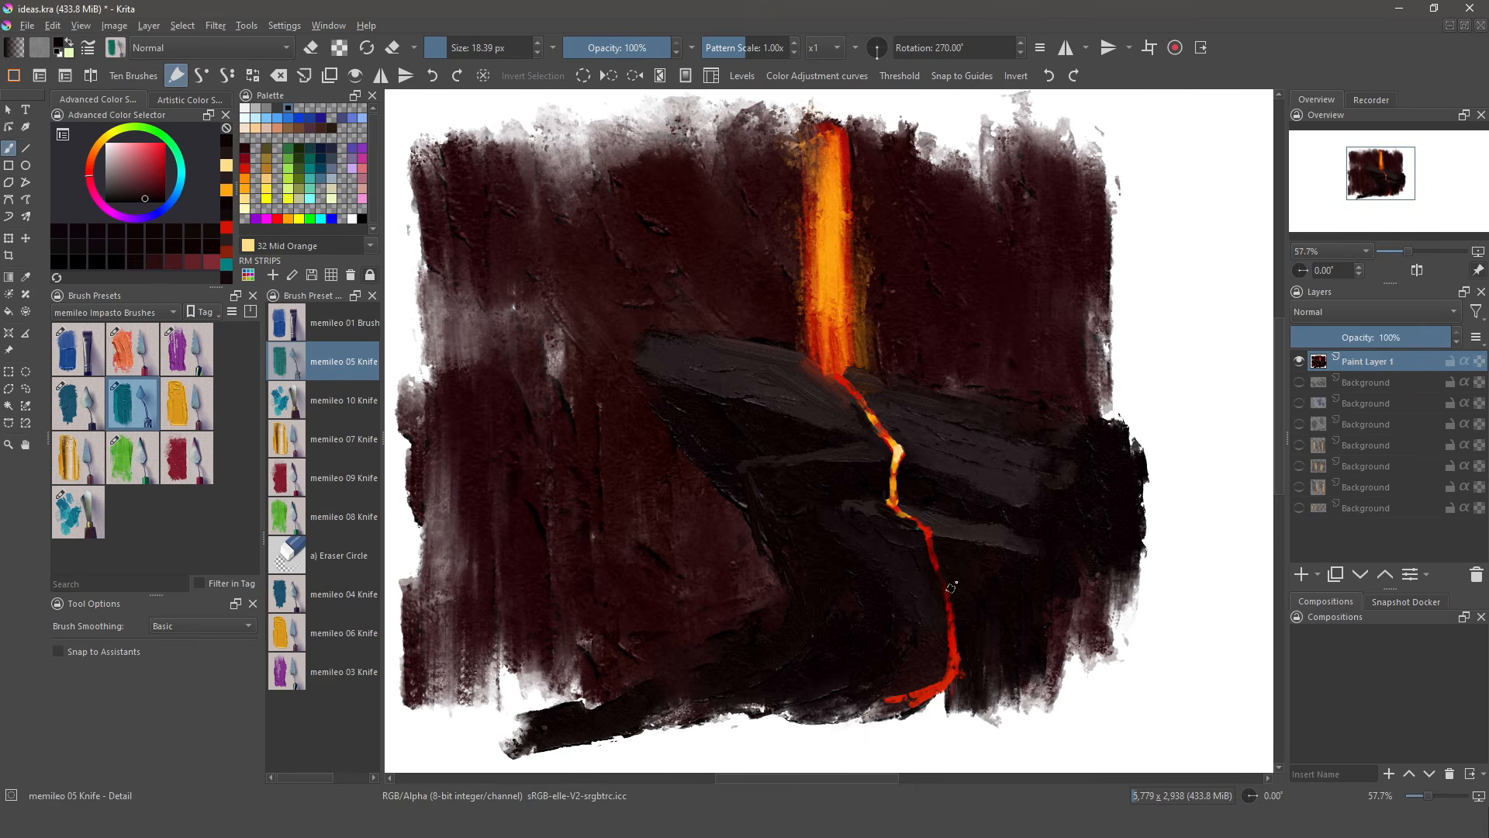
# - Add 36 Cadmium Red crack branches along the ledge's right side and the lower arch, and brighten the right branch with 33 Perm. Orange
pyautogui.click(245, 168)
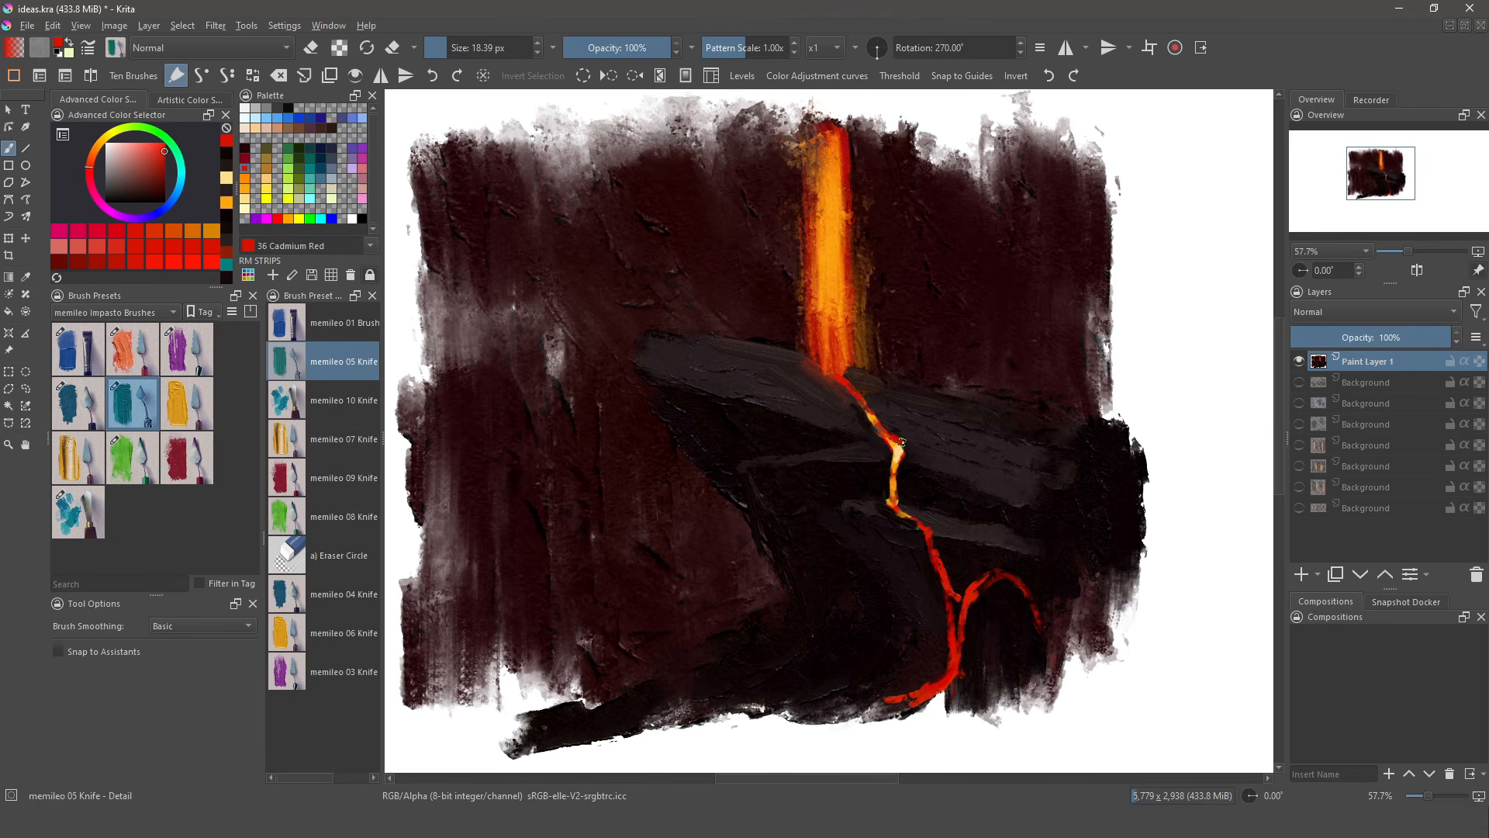
pyautogui.moveTo(924, 448); pyautogui.dragTo(950, 456)
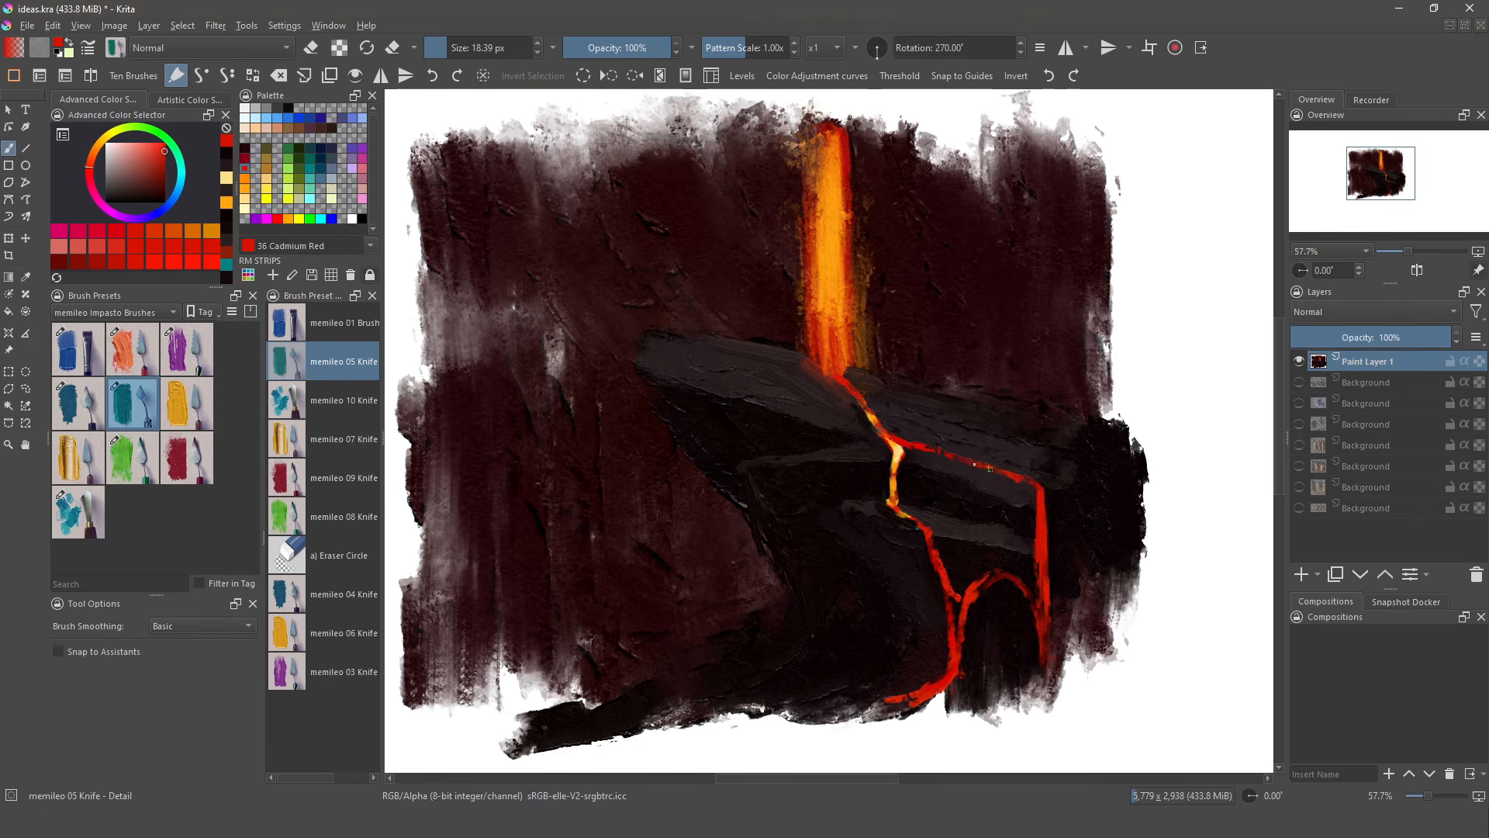
pyautogui.keyDown('ctrl'); pyautogui.click(899, 451); pyautogui.keyUp('ctrl')
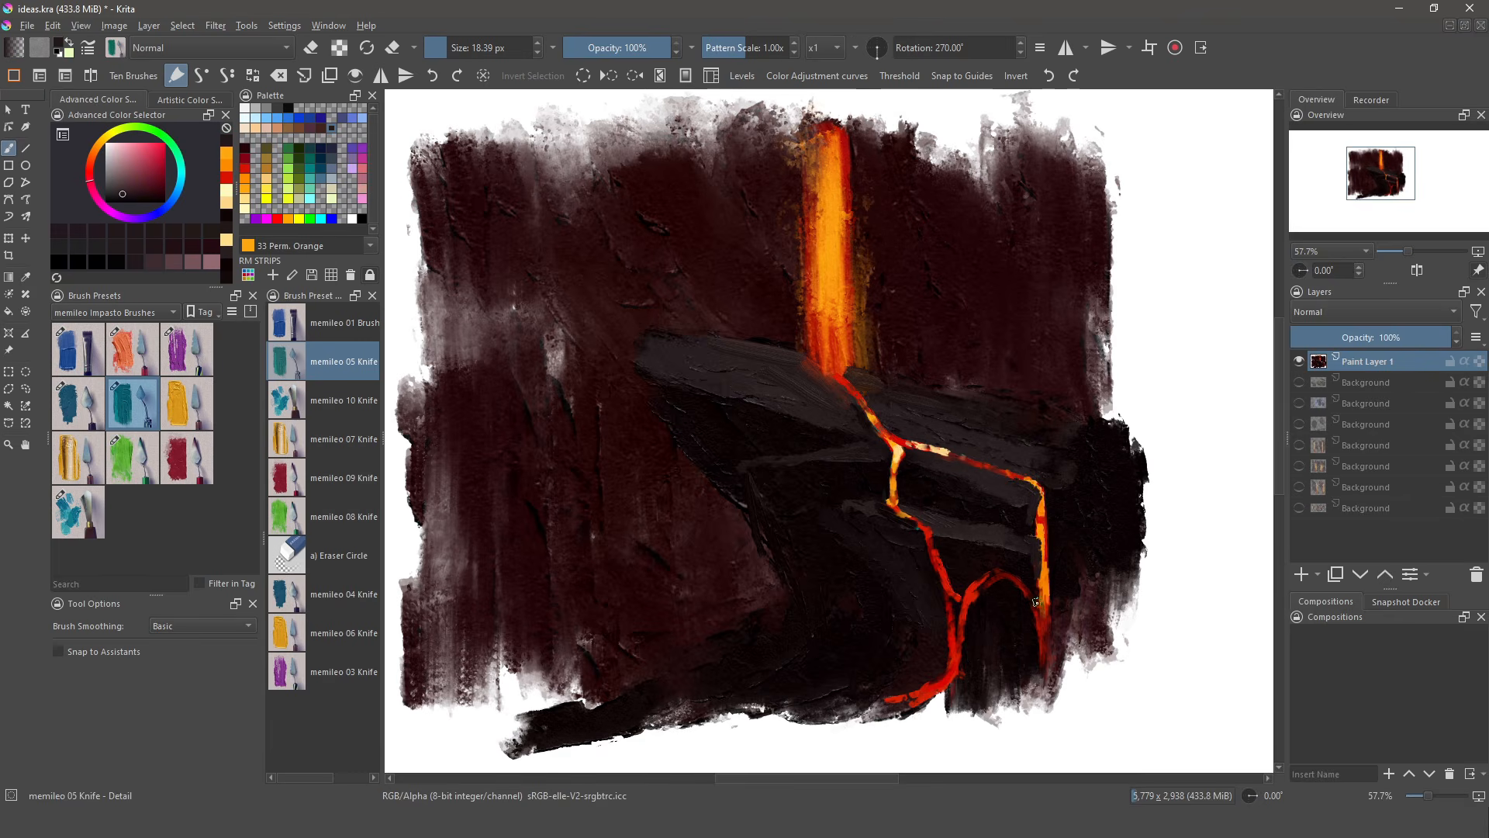
pyautogui.keyDown('ctrl'); pyautogui.click(1040, 527); pyautogui.keyUp('ctrl')
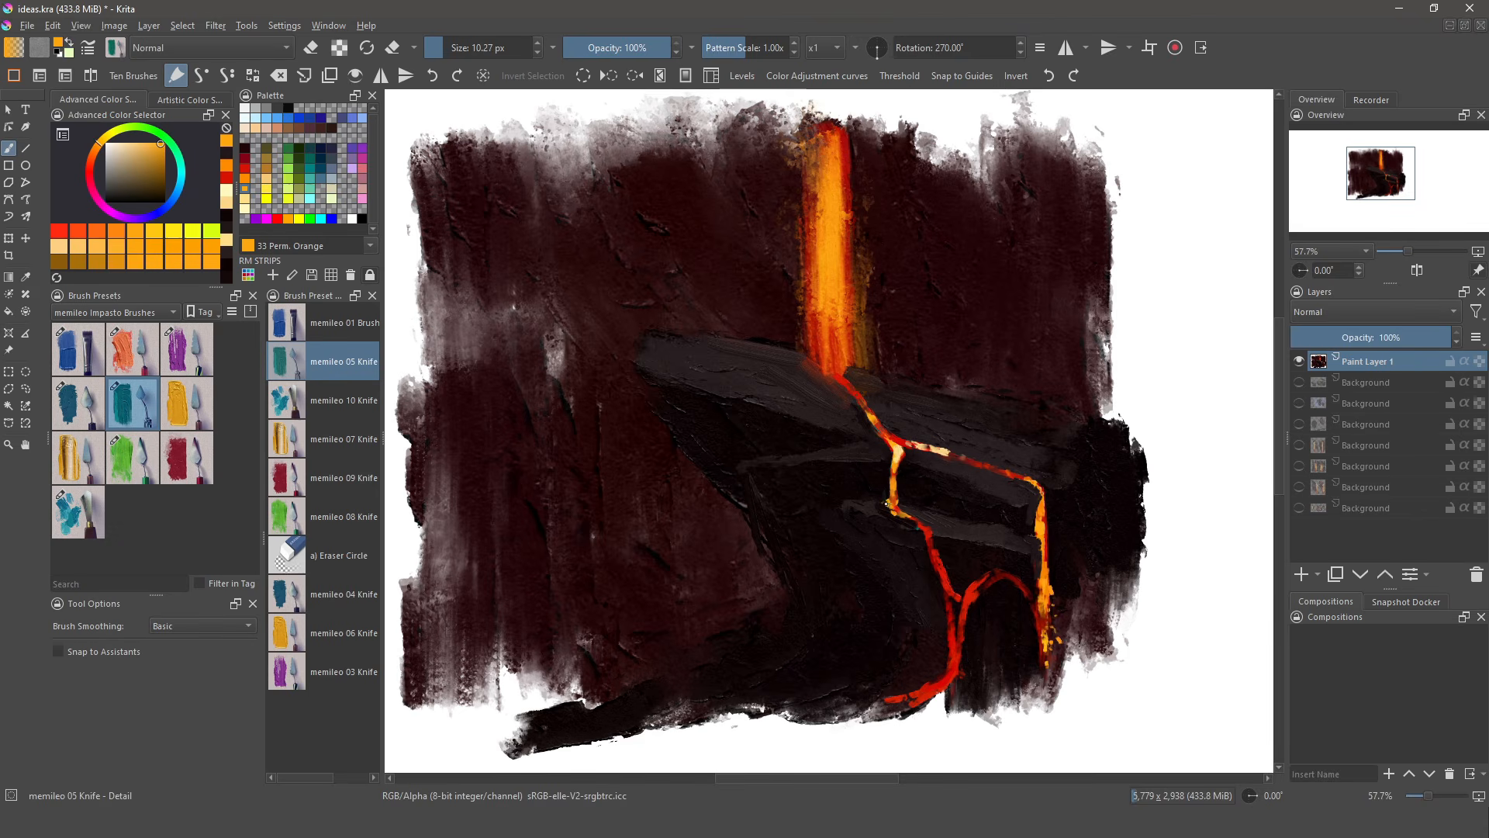
# - Touch up the crack's bend and the foot of the lava fall with sampled red and orange tones at about 10 px
pyautogui.keyDown('ctrl'); pyautogui.click(900, 492); pyautogui.keyUp('ctrl')
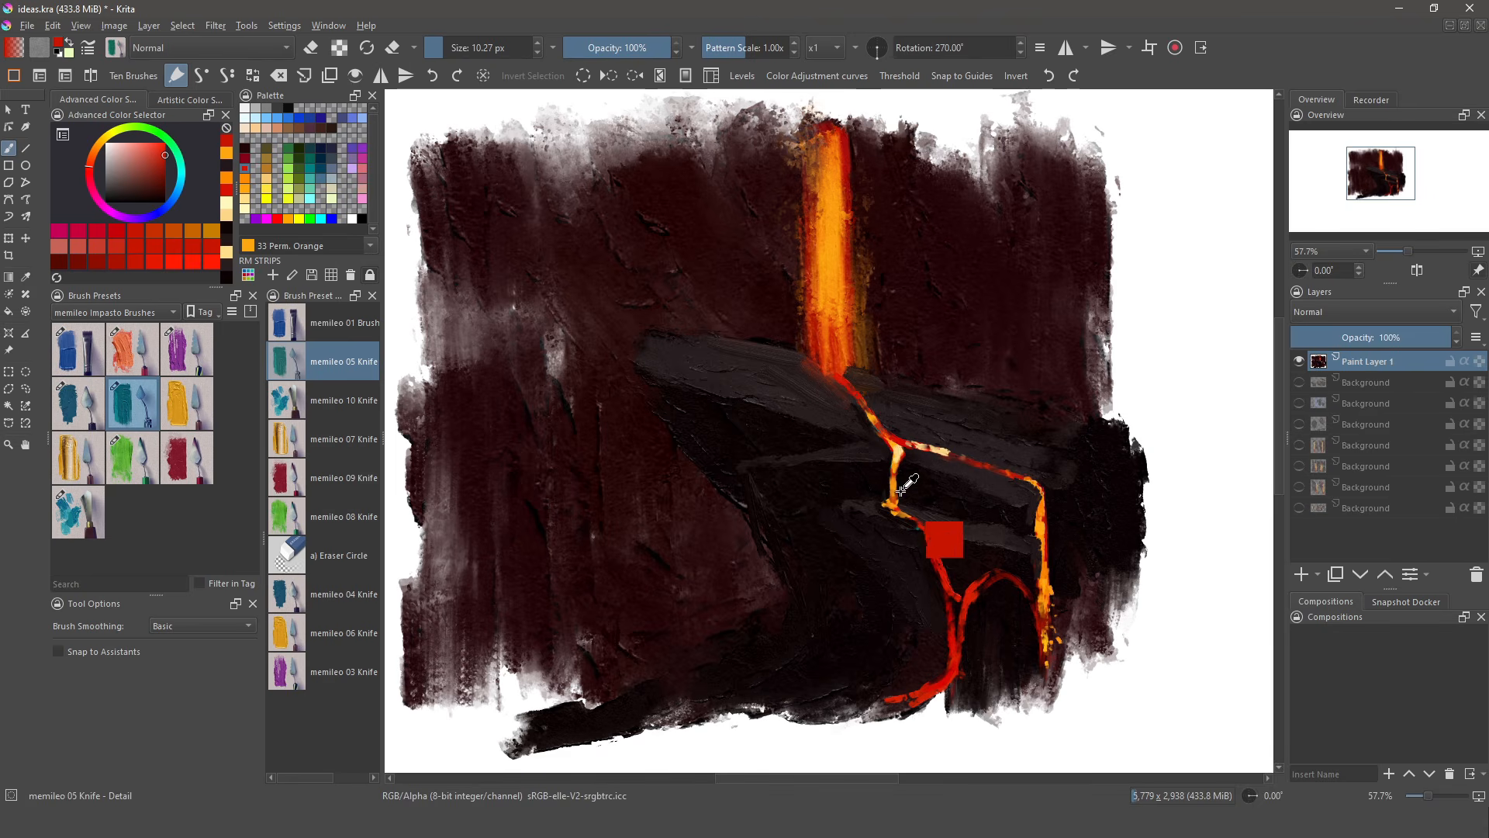
pyautogui.keyDown('ctrl'); pyautogui.click(909, 450); pyautogui.keyUp('ctrl')
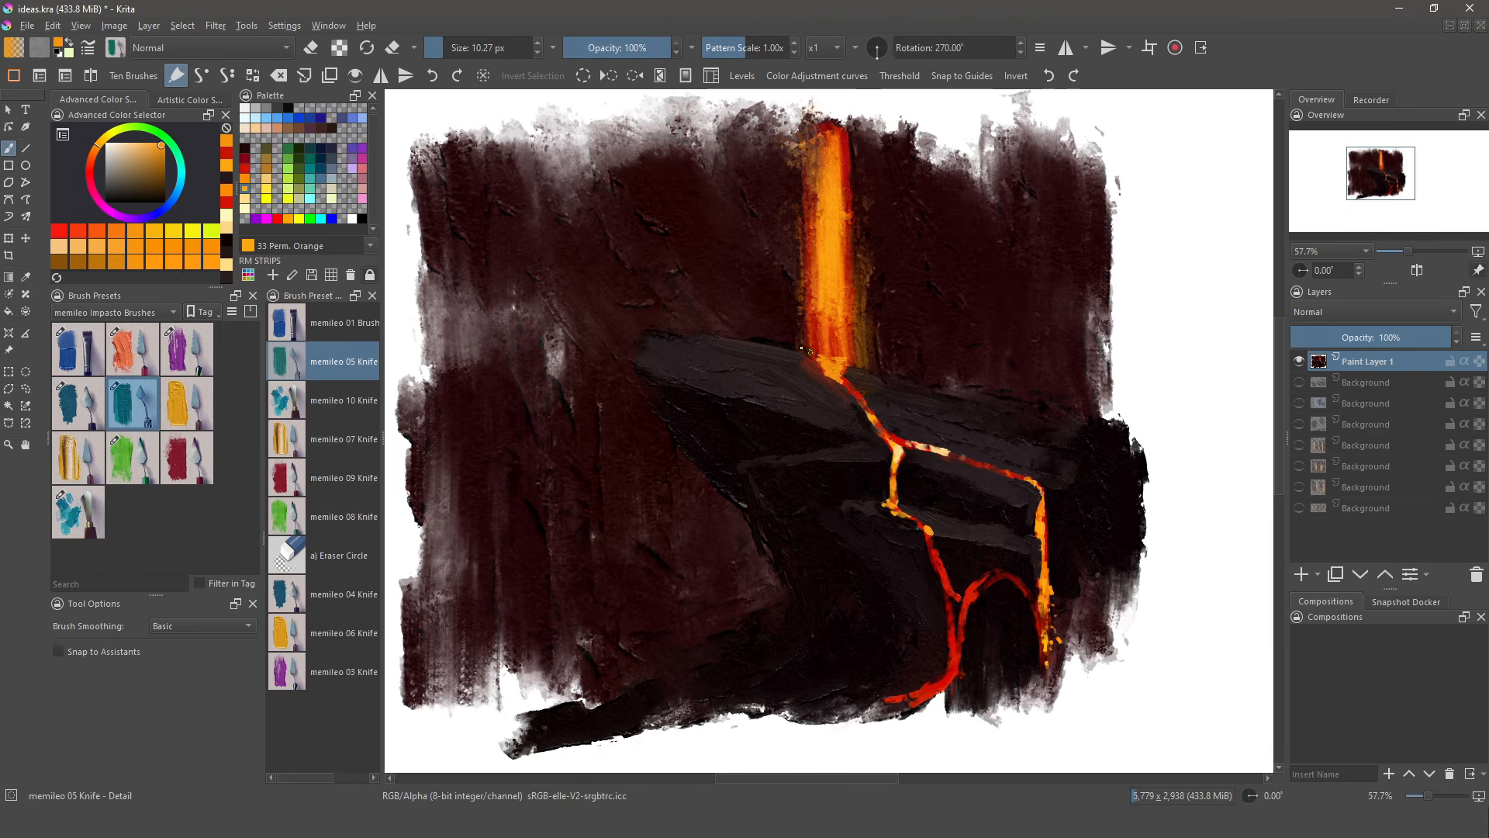
pyautogui.moveTo(837, 363); pyautogui.dragTo(808, 361)
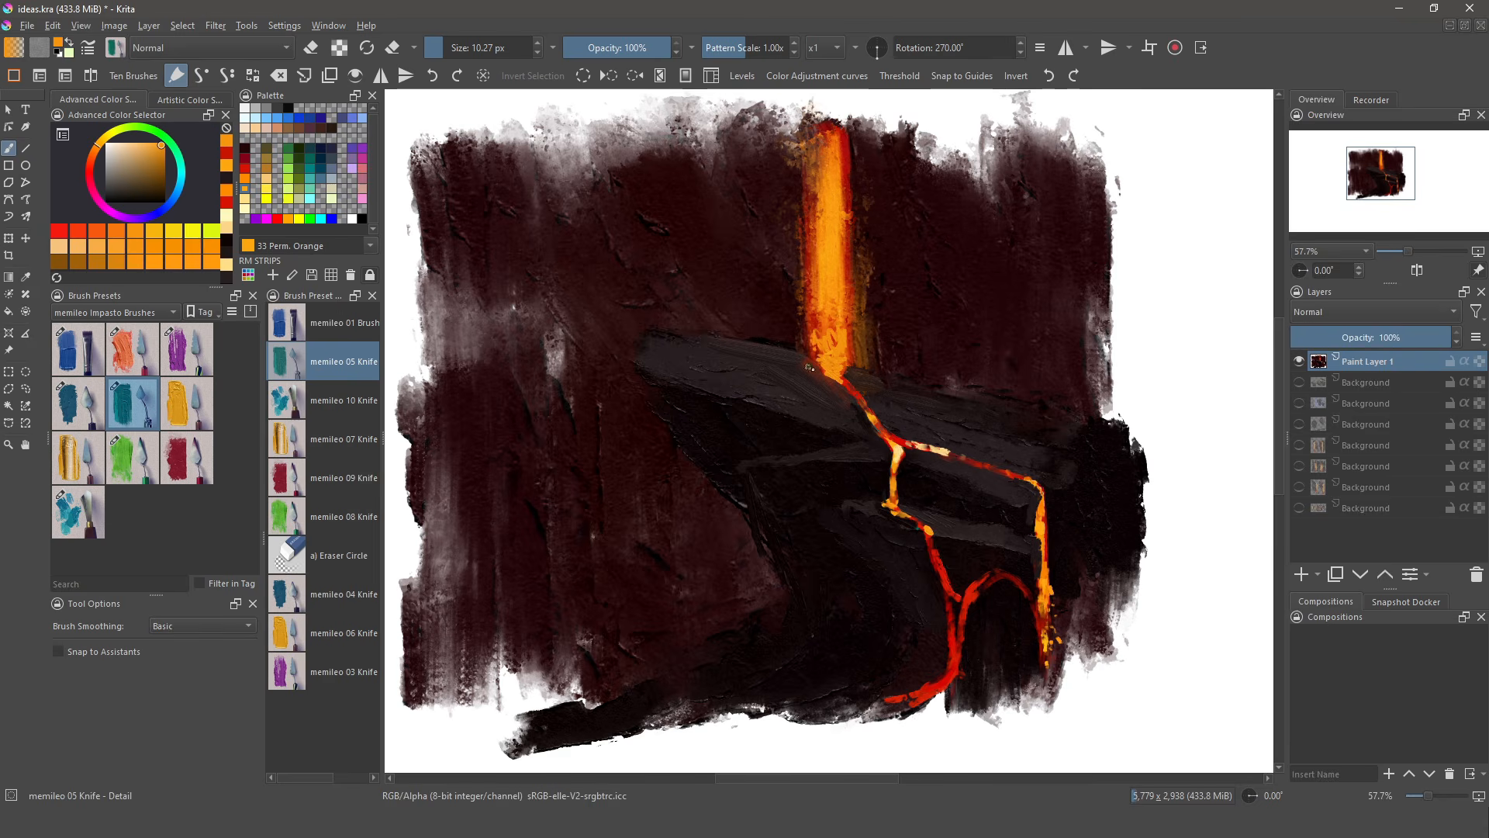
pyautogui.keyDown('ctrl'); pyautogui.click(811, 359); pyautogui.keyUp('ctrl')
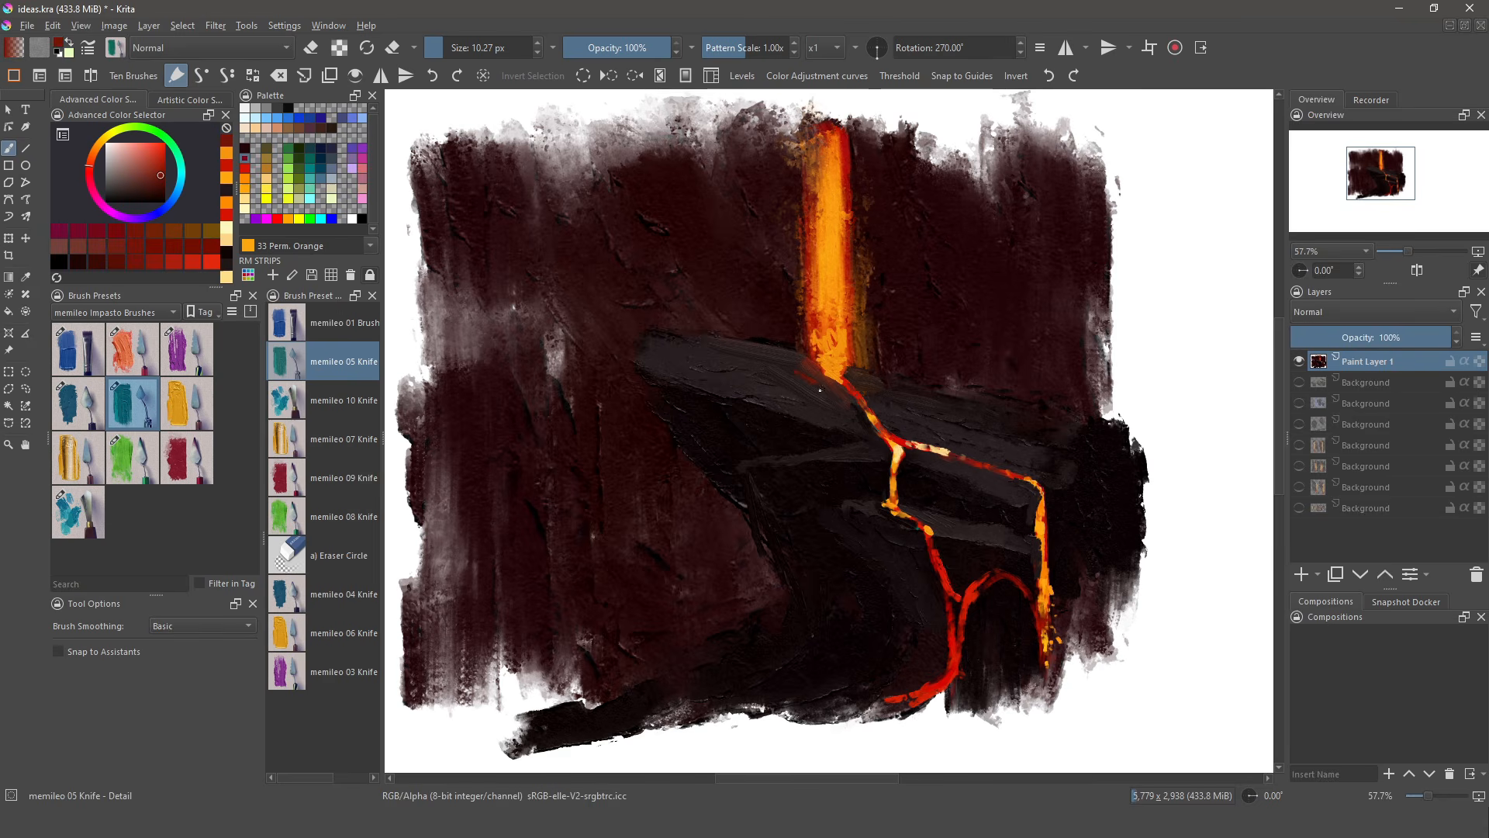
# - Paint a faint dark red glow on the ledge around the lava fall's base and the crack with the memileo 01 Brush and sampled tones
pyautogui.click(65, 346)
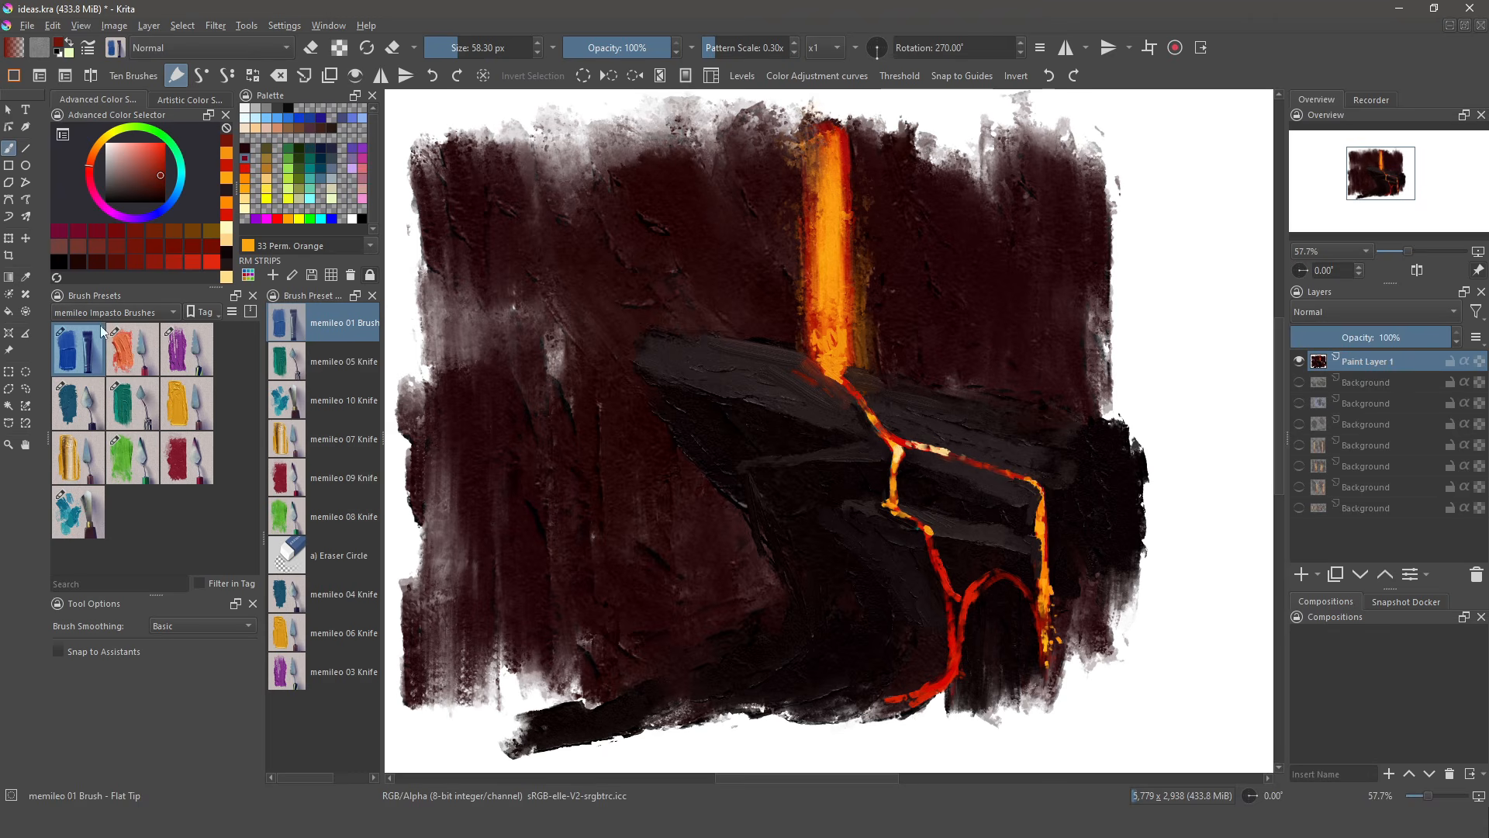
pyautogui.moveTo(799, 387); pyautogui.dragTo(832, 409)
pyautogui.keyDown('ctrl'); pyautogui.click(760, 354); pyautogui.keyUp('ctrl')
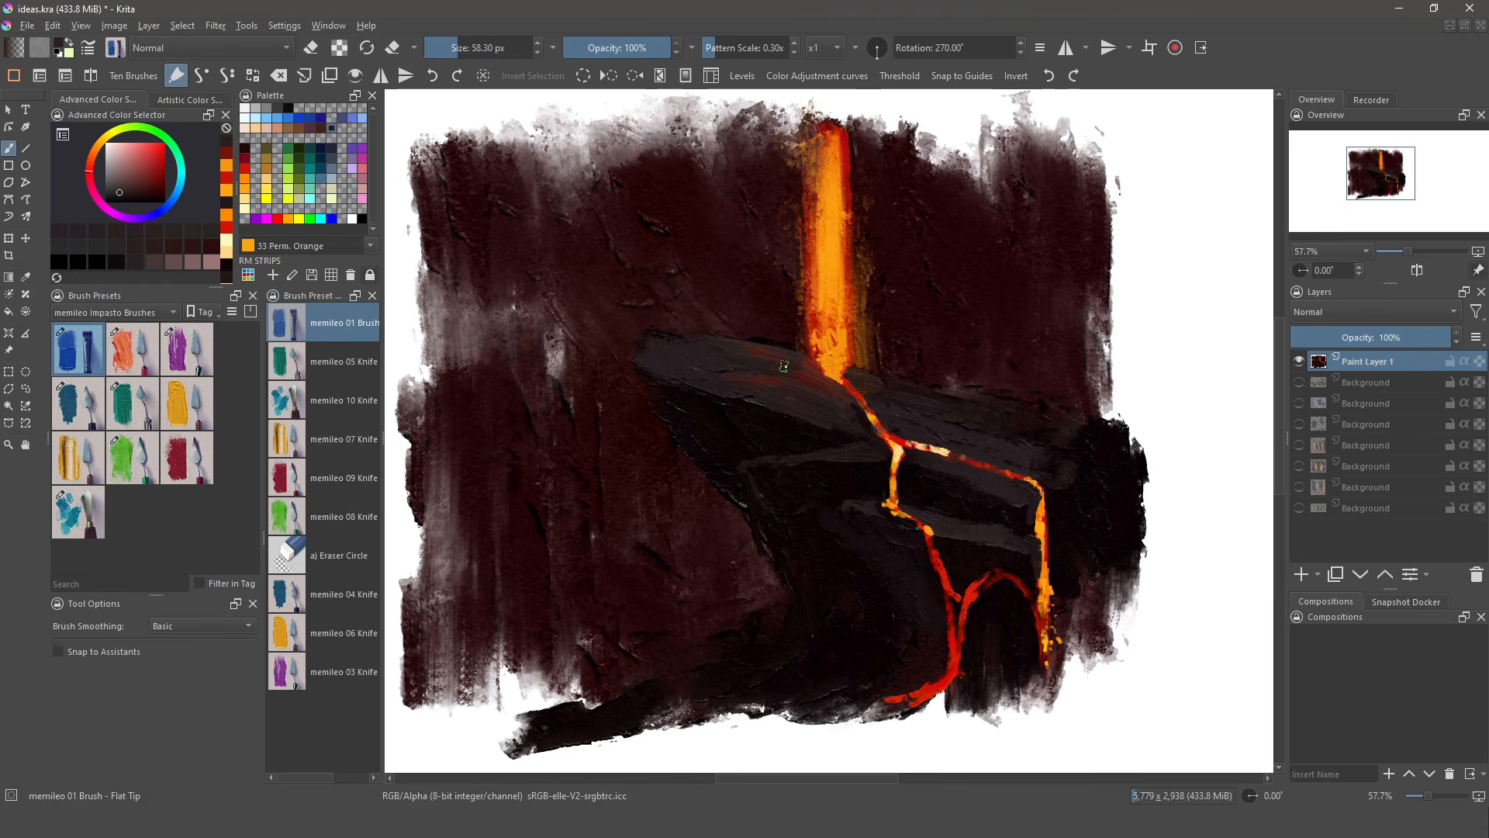
pyautogui.keyDown('ctrl'); pyautogui.click(865, 377); pyautogui.keyUp('ctrl')
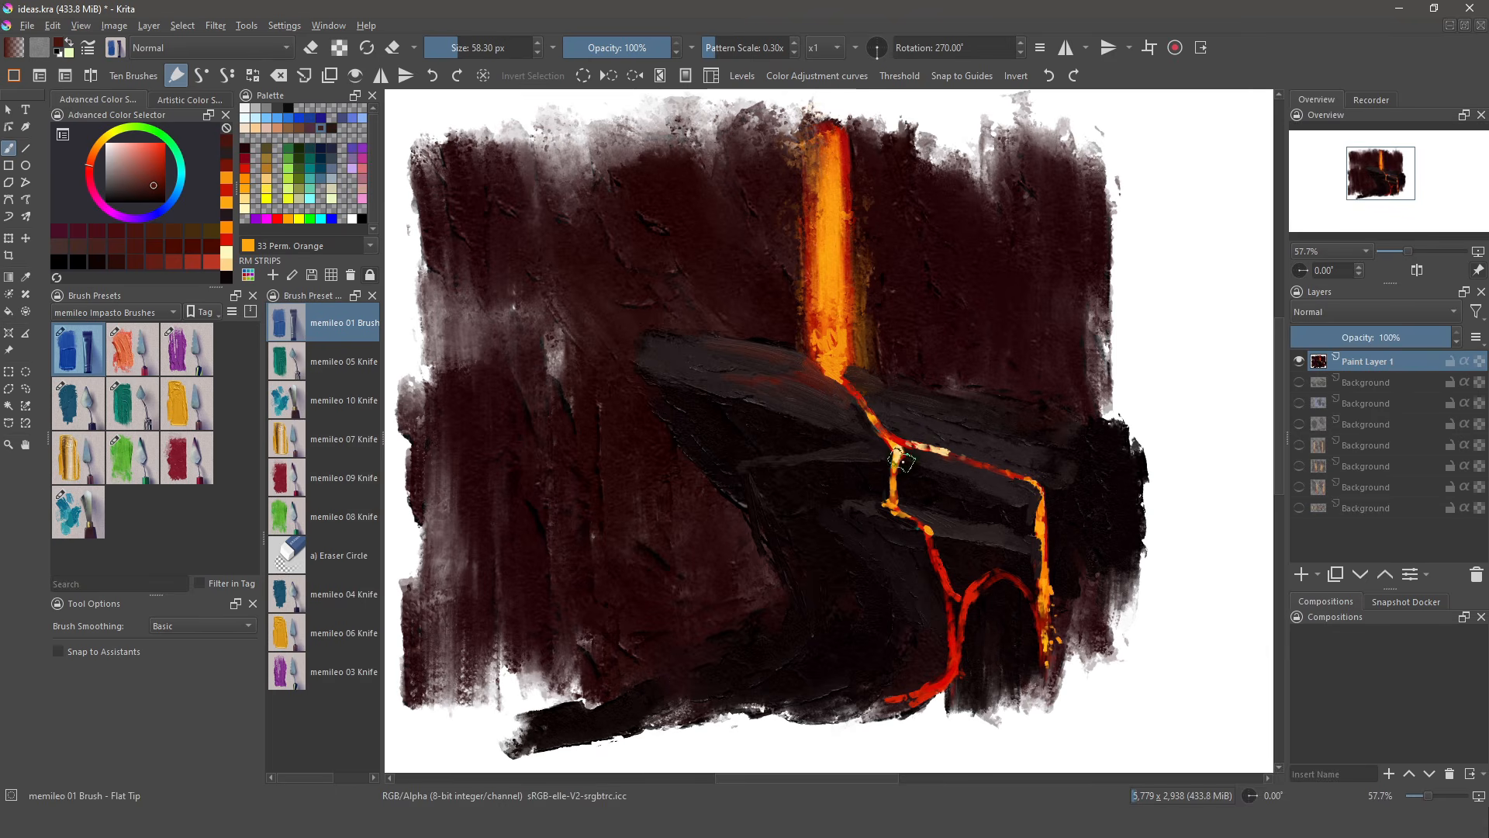
pyautogui.keyDown('ctrl'); pyautogui.click(890, 505); pyautogui.keyUp('ctrl')
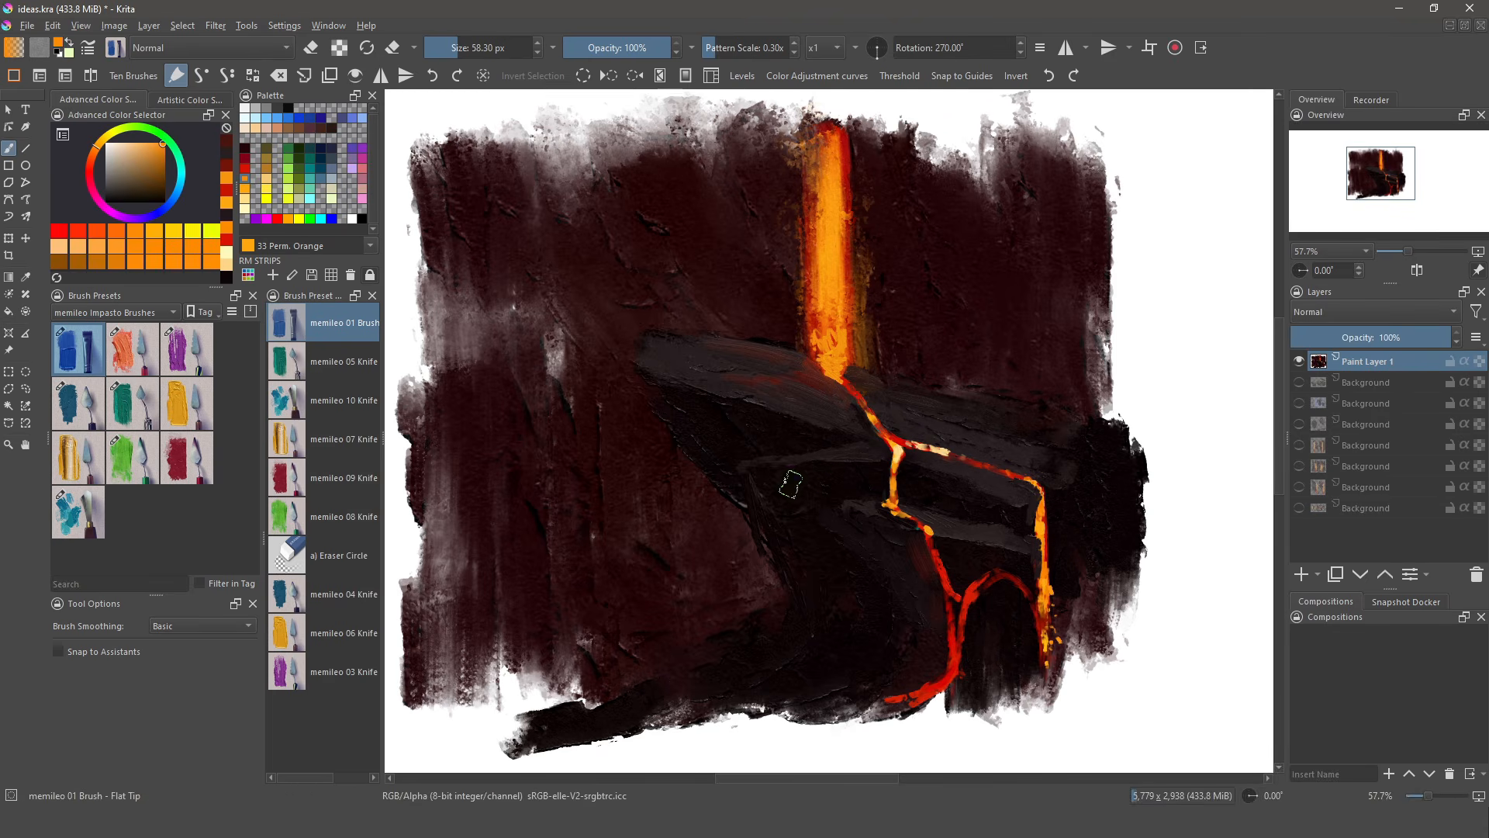
# - Smear the lower end of the right lava branch downward with the memileo 07 Knife at about 105 px
pyautogui.click(95, 455)
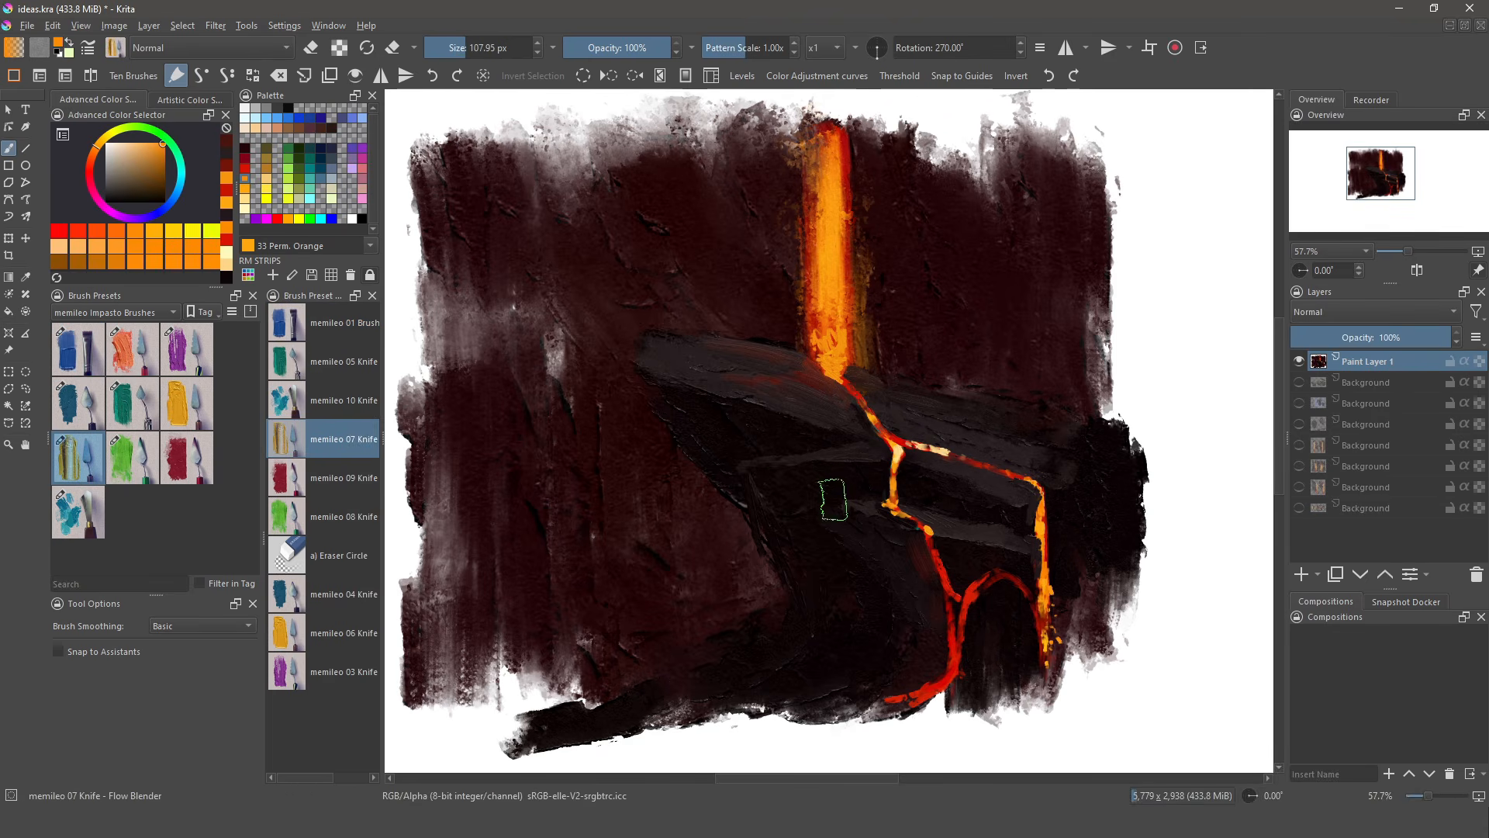
pyautogui.moveTo(1050, 557); pyautogui.dragTo(1060, 664)
pyautogui.moveTo(1059, 602); pyautogui.dragTo(1056, 679)
pyautogui.moveTo(1048, 562); pyautogui.dragTo(1051, 749)
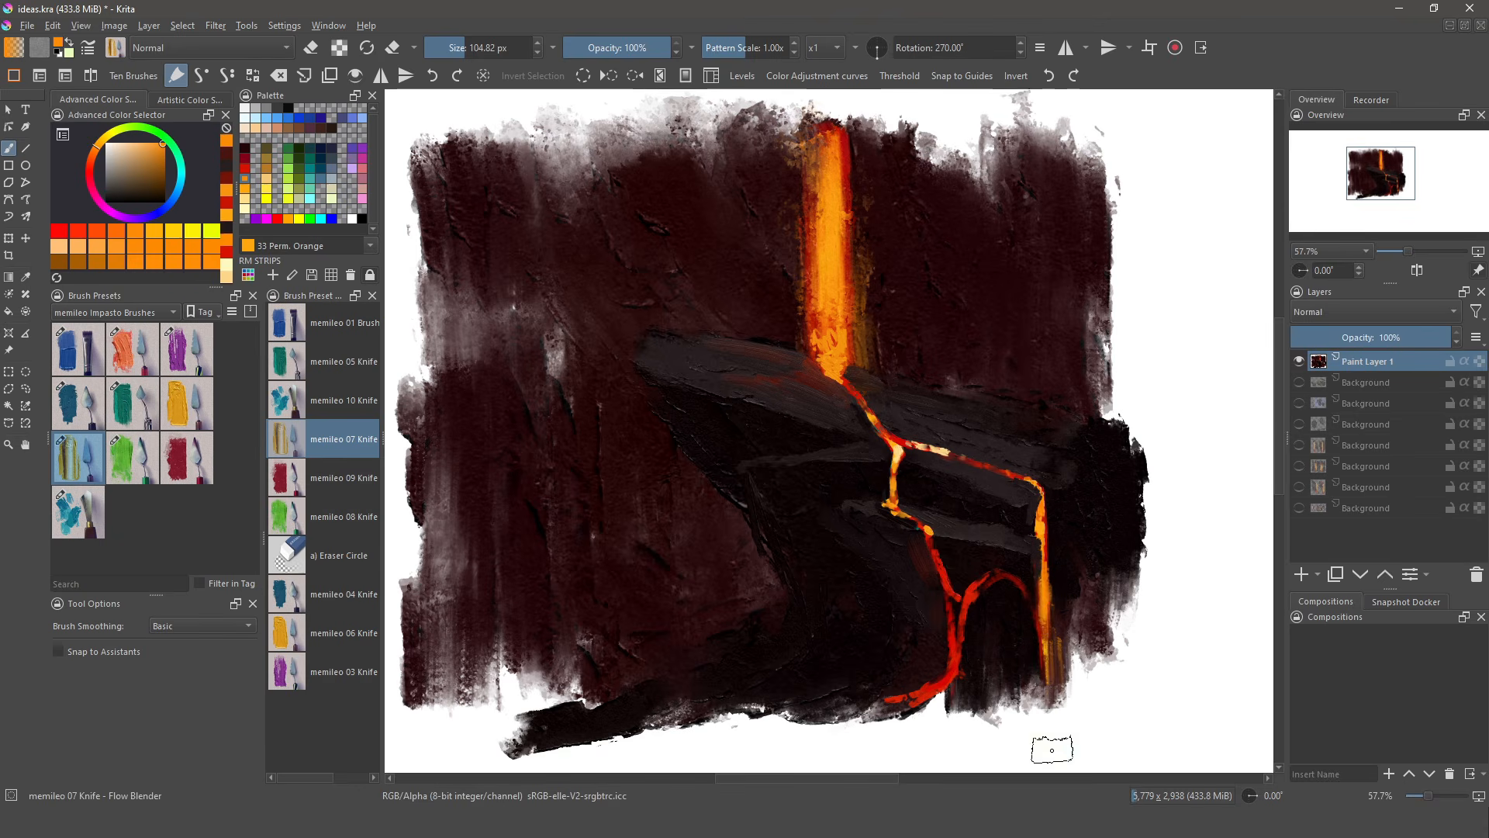
# - Smear the right lava branch's lower tip and the crack beside the lower arch with the memileo 07 Knife at about 105 px
pyautogui.moveTo(1050, 585); pyautogui.dragTo(1055, 704)
pyautogui.moveTo(979, 587)
pyautogui.mouseDown()
pyautogui.moveTo(962, 628)
pyautogui.moveTo(972, 590)
pyautogui.moveTo(956, 659)
pyautogui.mouseUp()
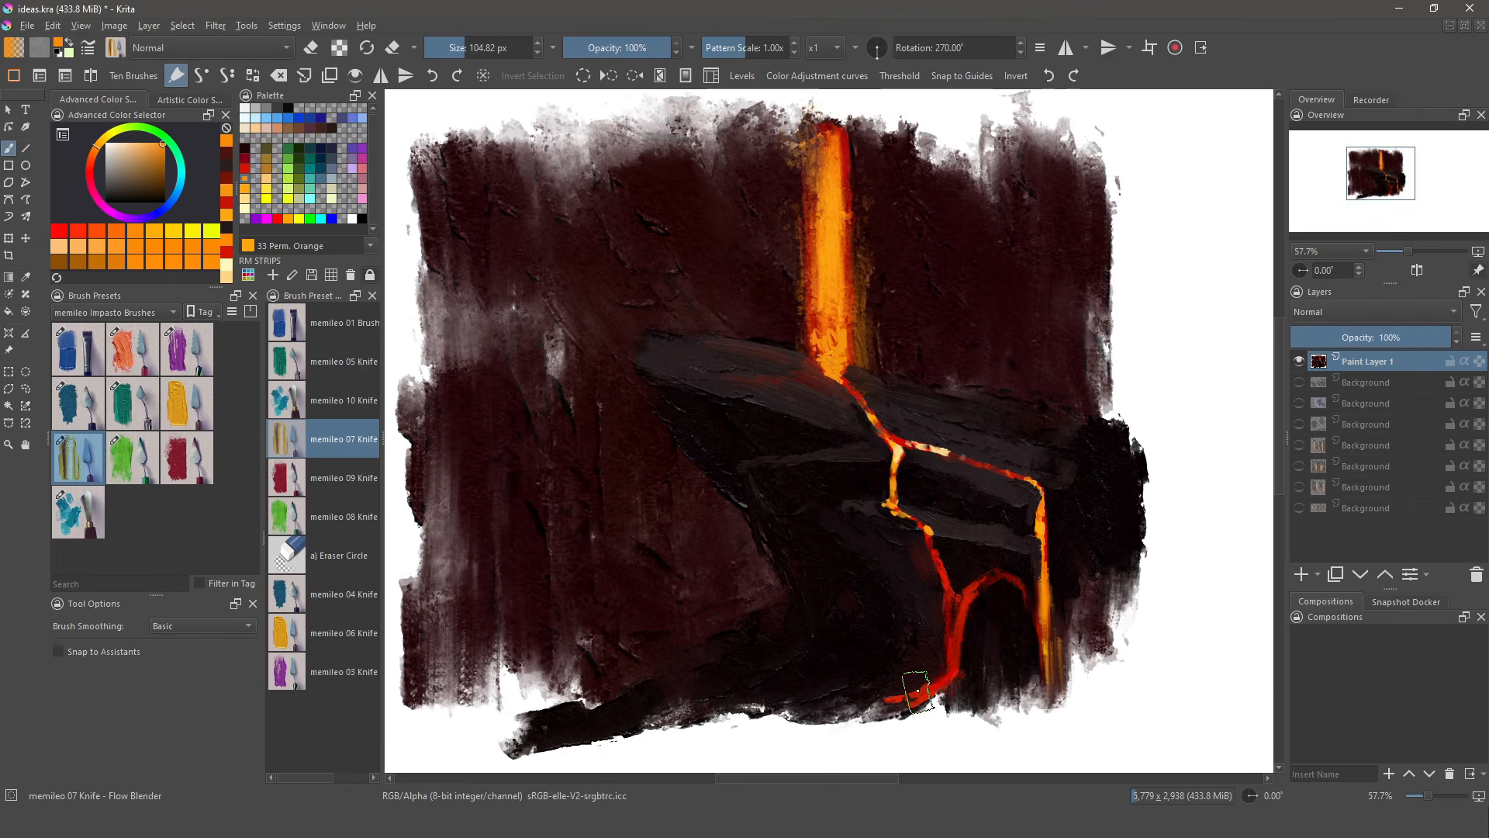
# - Highlight the lower cracks in orange with the memileo 05 Knife at about 10 px and the lava fall with 32 Mid Orange at about 29 px
pyautogui.press('/')
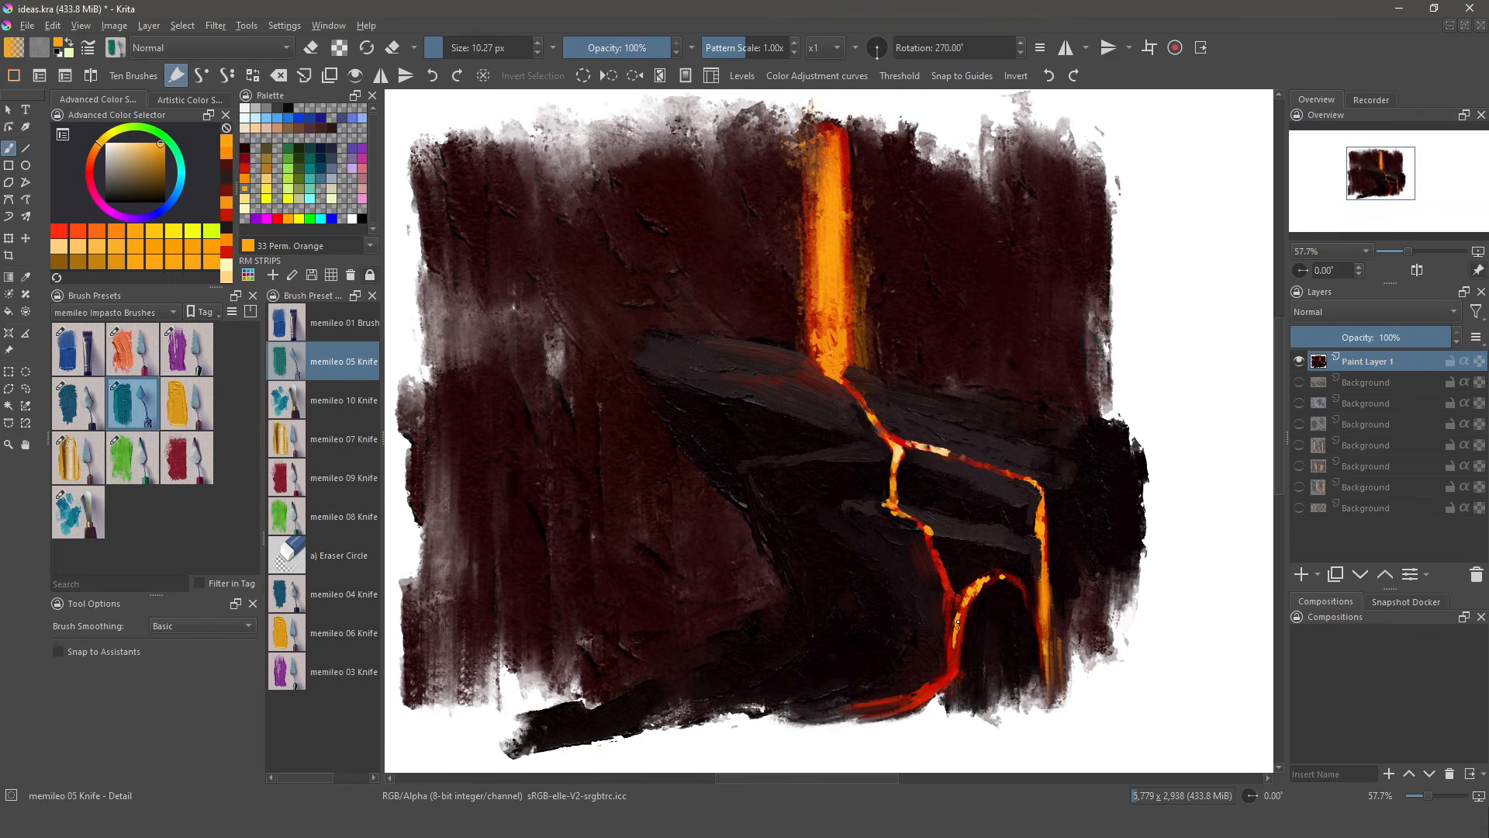
pyautogui.moveTo(958, 624); pyautogui.dragTo(957, 683)
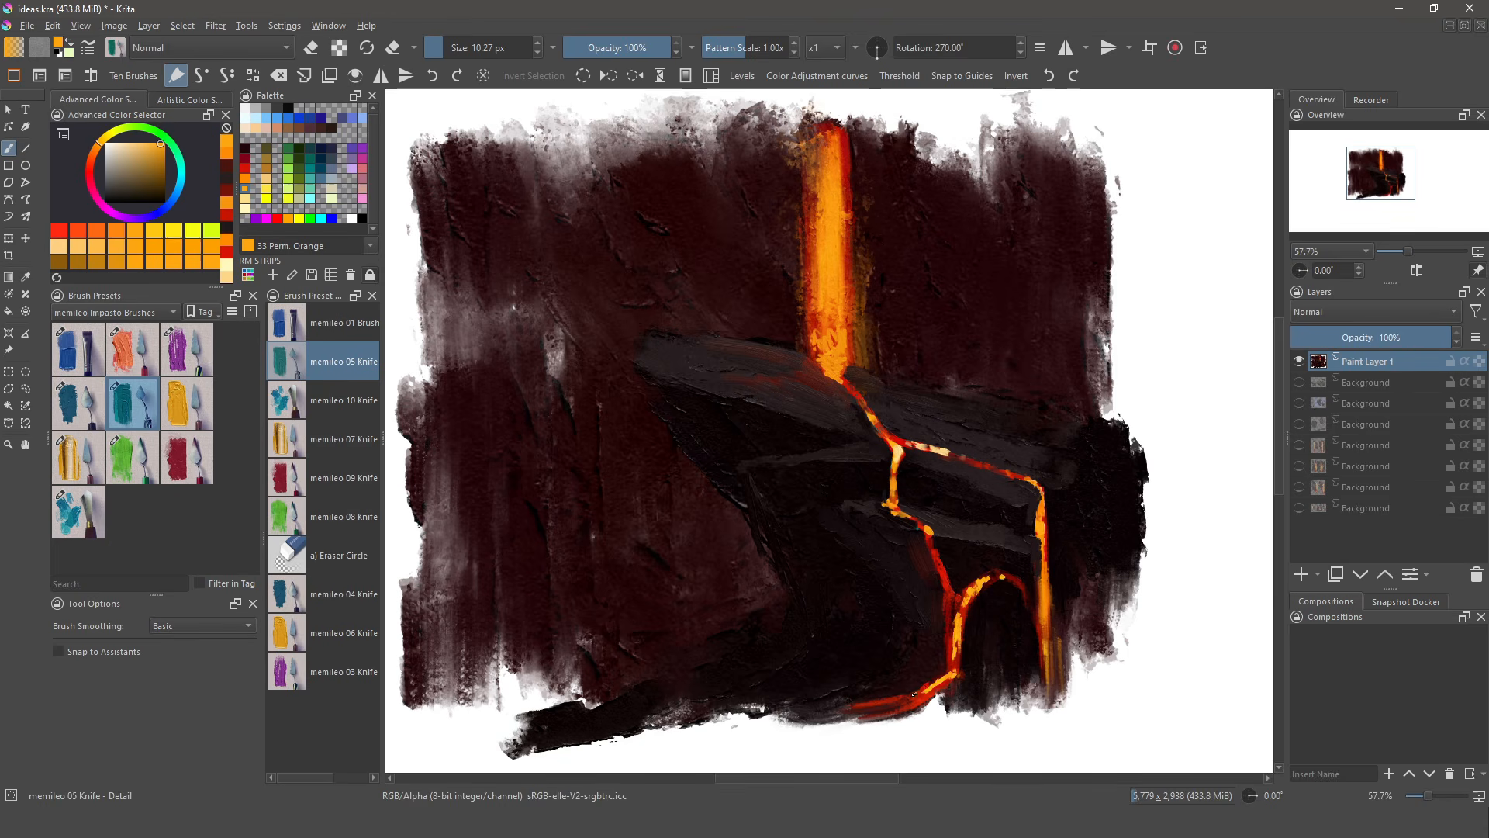
pyautogui.keyDown('ctrl'); pyautogui.click(978, 601); pyautogui.keyUp('ctrl')
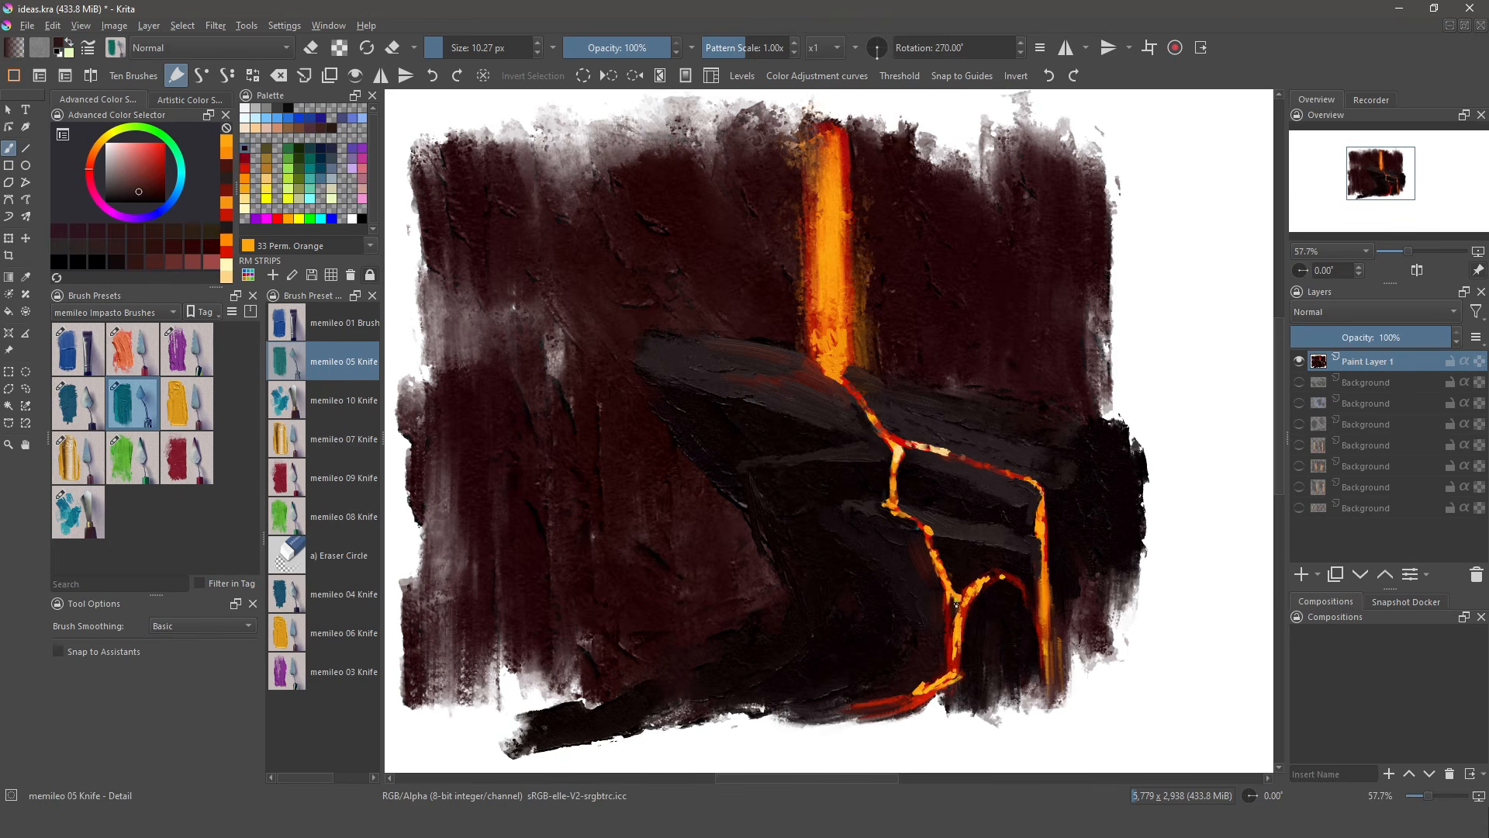
pyautogui.moveTo(994, 576); pyautogui.dragTo(965, 595)
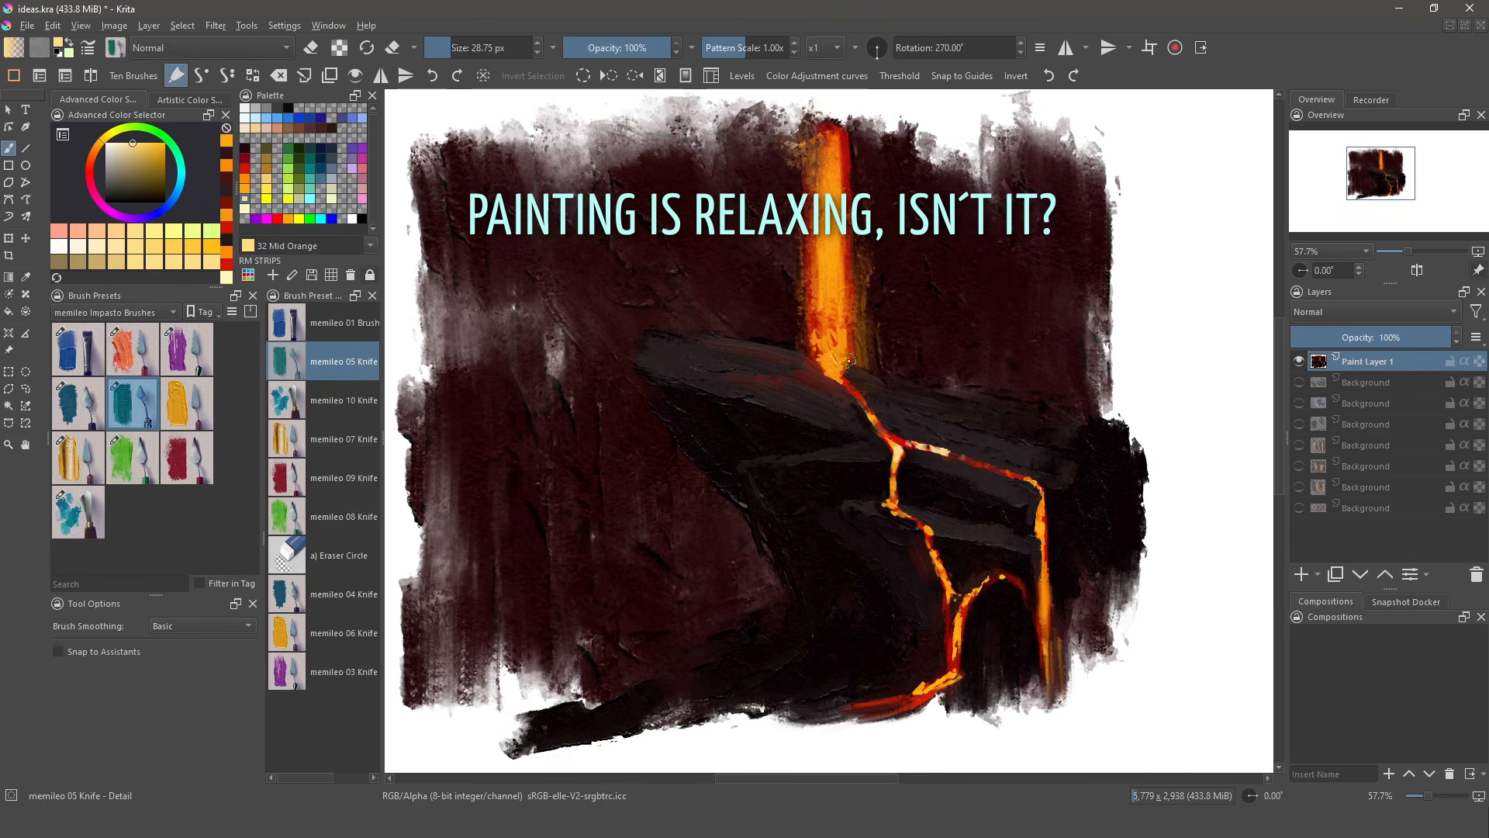
pyautogui.moveTo(835, 376); pyautogui.dragTo(827, 215)
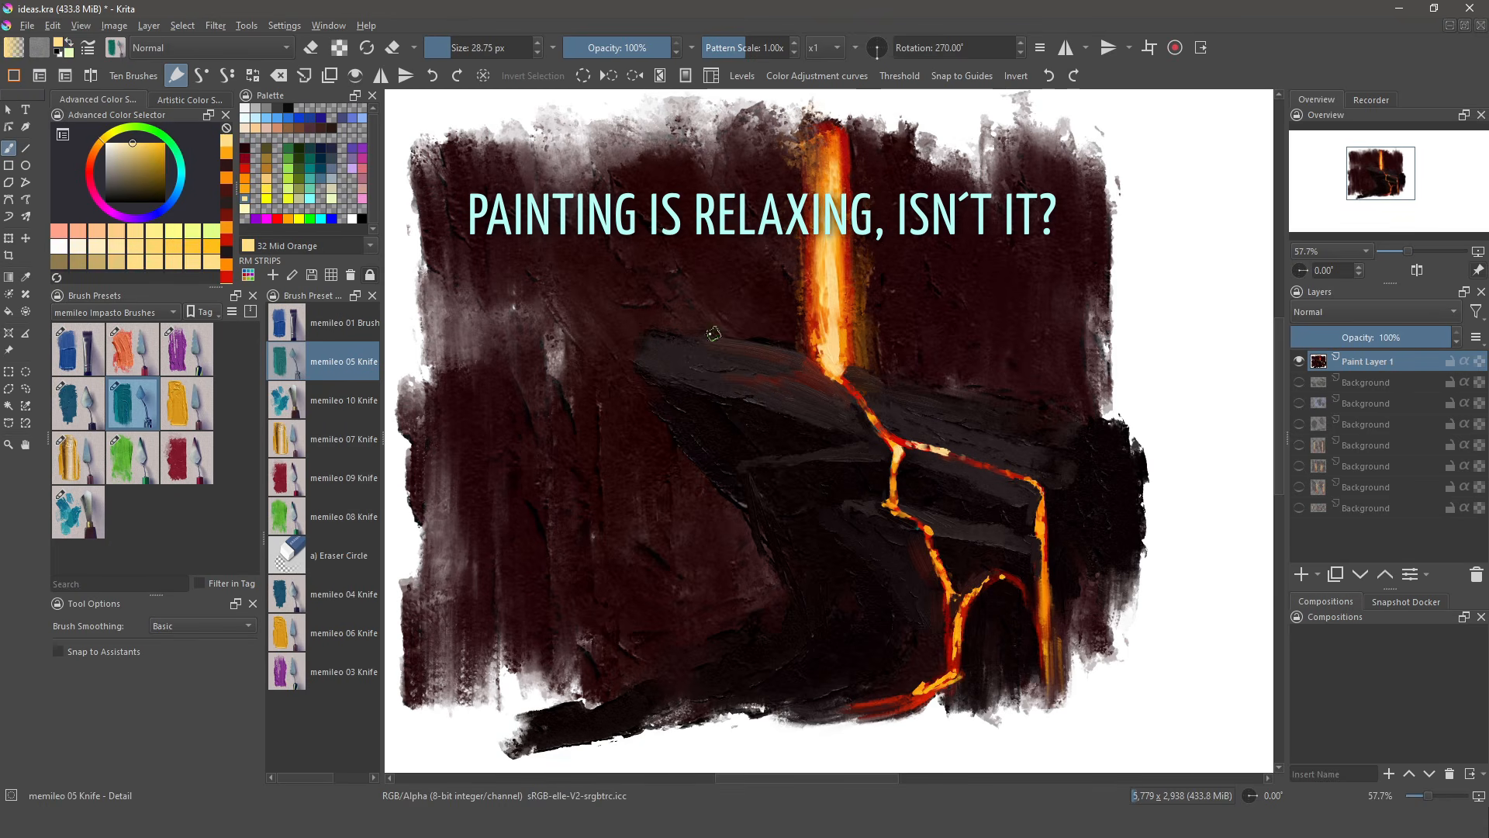
# - Paint a broad 36 Cadmium Red glow over the rock wall left of the ledge
pyautogui.click(244, 168)
pyautogui.click(132, 349)
pyautogui.click(78, 349)
pyautogui.click(78, 403)
pyautogui.moveTo(737, 559); pyautogui.dragTo(578, 708)
pyautogui.moveTo(543, 449); pyautogui.dragTo(599, 506)
pyautogui.moveTo(675, 474); pyautogui.dragTo(613, 403)
pyautogui.moveTo(496, 287)
pyautogui.mouseDown()
pyautogui.moveTo(553, 434)
pyautogui.moveTo(674, 504)
pyautogui.mouseUp()
# - Blend dark red into the left rock wall and soften the lava cracks with the memileo 02 Knife at about 64 px
pyautogui.click(244, 148)
pyautogui.moveTo(496, 349); pyautogui.dragTo(598, 240)
pyautogui.moveTo(589, 636); pyautogui.dragTo(589, 683)
pyautogui.click(132, 349)
pyautogui.moveTo(880, 457); pyautogui.dragTo(884, 508)
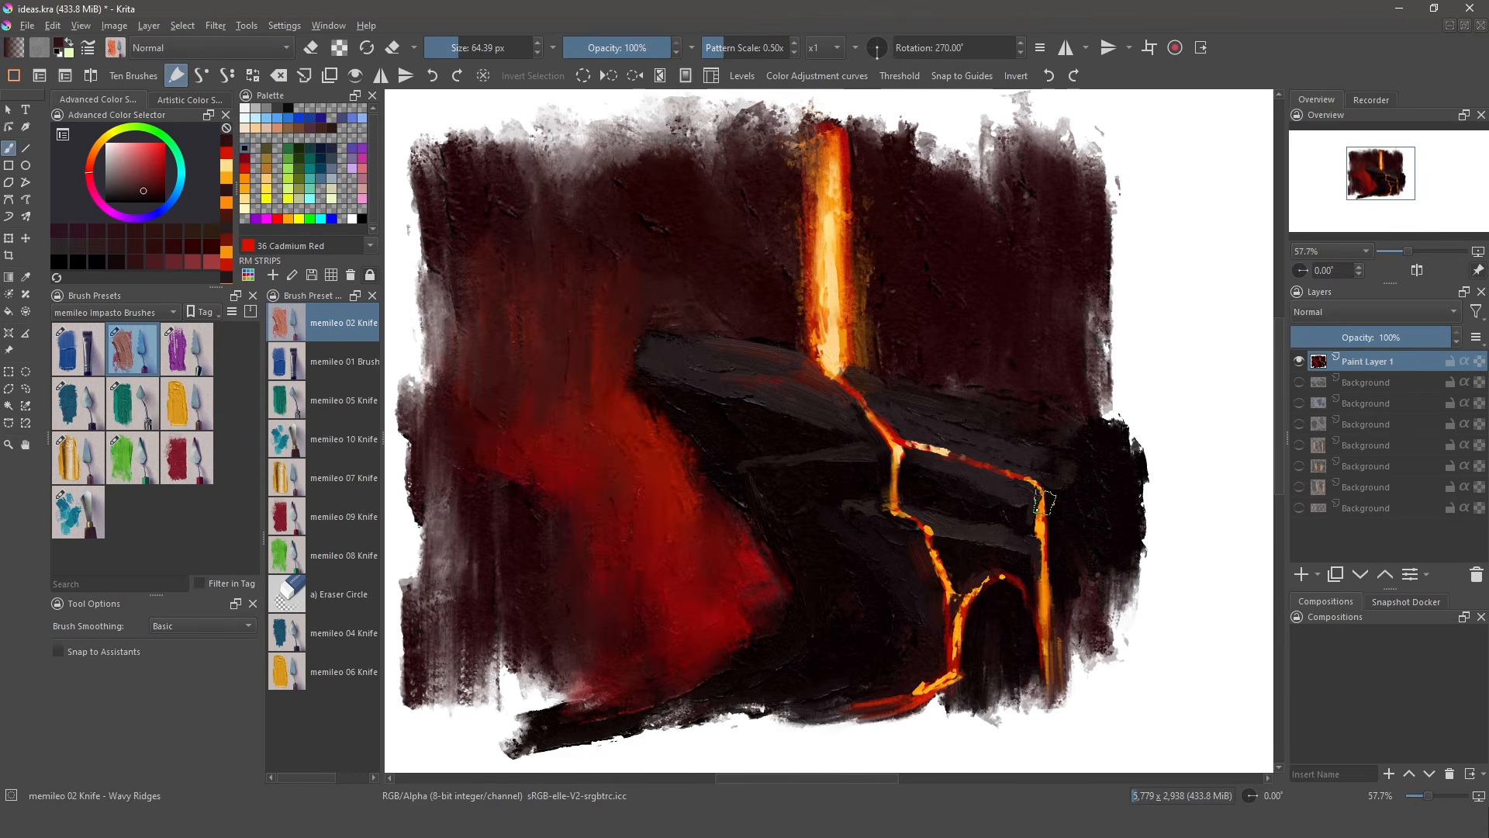
pyautogui.moveTo(1037, 509); pyautogui.dragTo(1039, 489)
# - Add a 36 Cadmium Red glow around the lava fall's base with the Airbrush Soft preset in Color Dodge mode at about 214 px
pyautogui.click(115, 47)
pyautogui.click(301, 117)
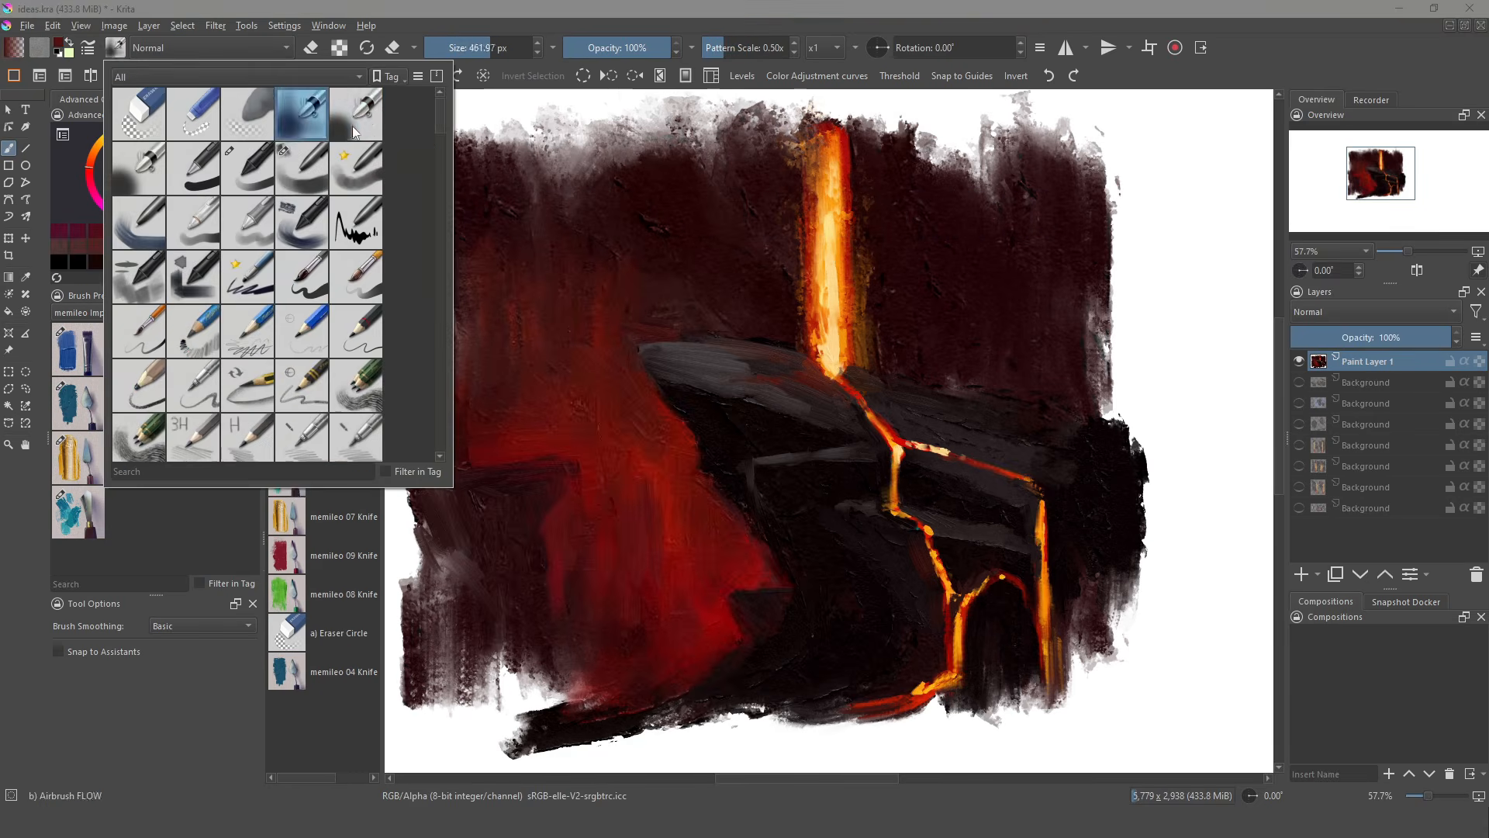
pyautogui.click(354, 116)
pyautogui.click(245, 167)
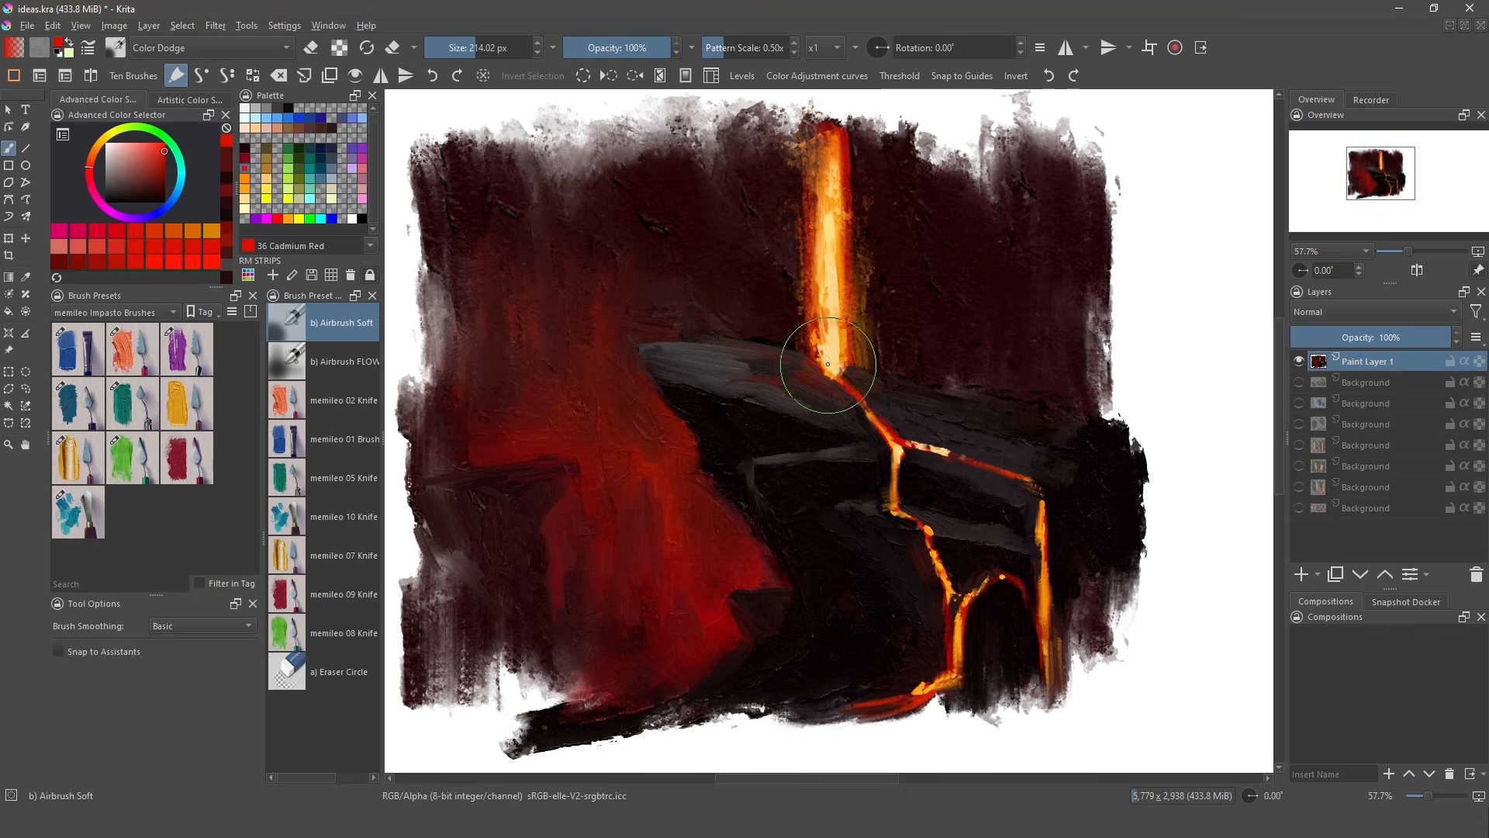
pyautogui.moveTo(828, 364); pyautogui.dragTo(825, 266)
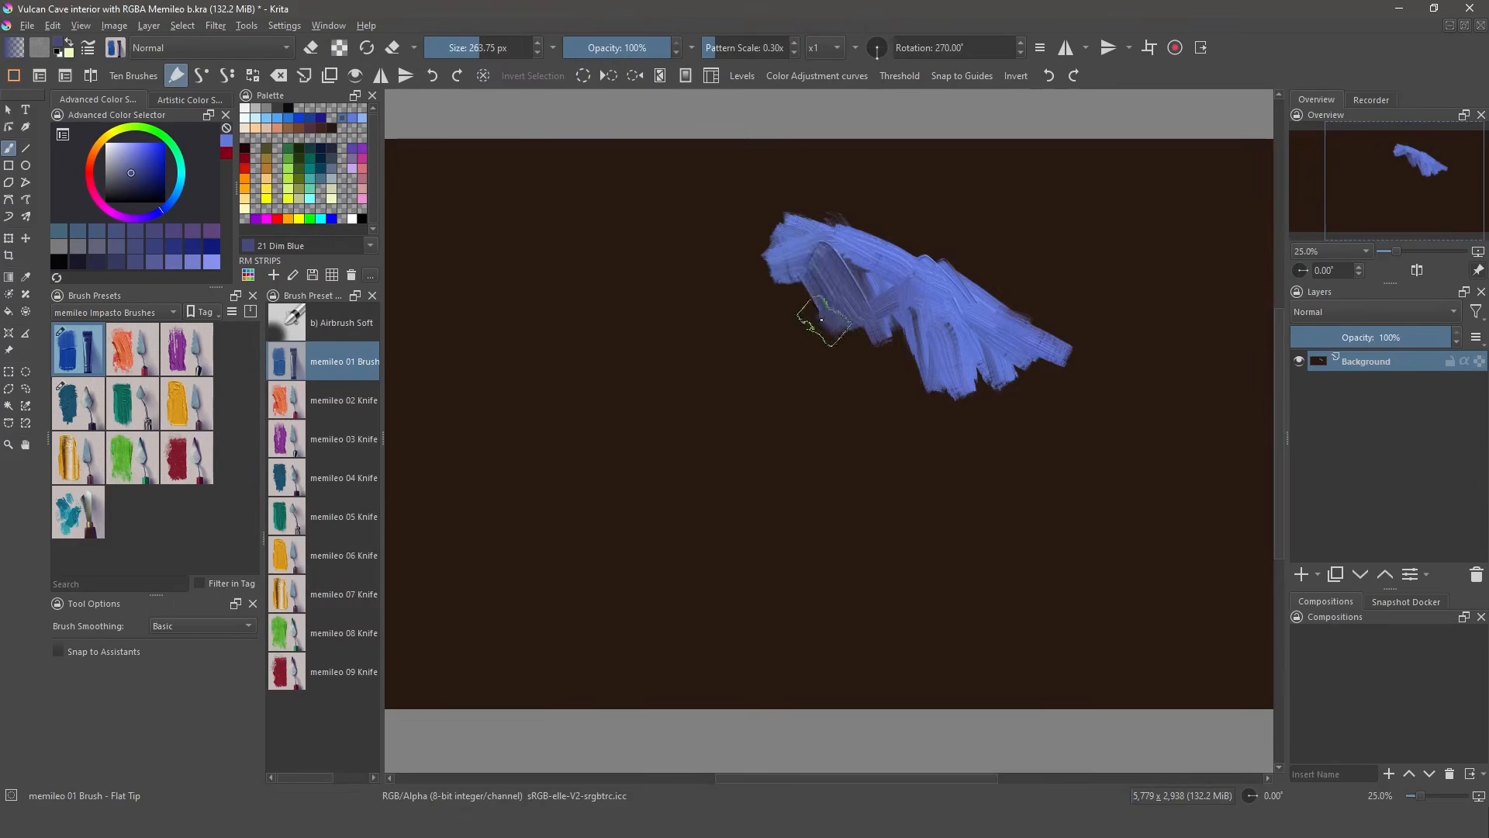
# - Block in the blue backdrop on the dark brown Vulcan Cave canvas with the memileo 01 Brush at about 264 px and sampled blue and dark tones
pyautogui.moveTo(821, 320)
pyautogui.mouseDown()
pyautogui.moveTo(959, 378)
pyautogui.moveTo(1000, 442)
pyautogui.mouseUp()
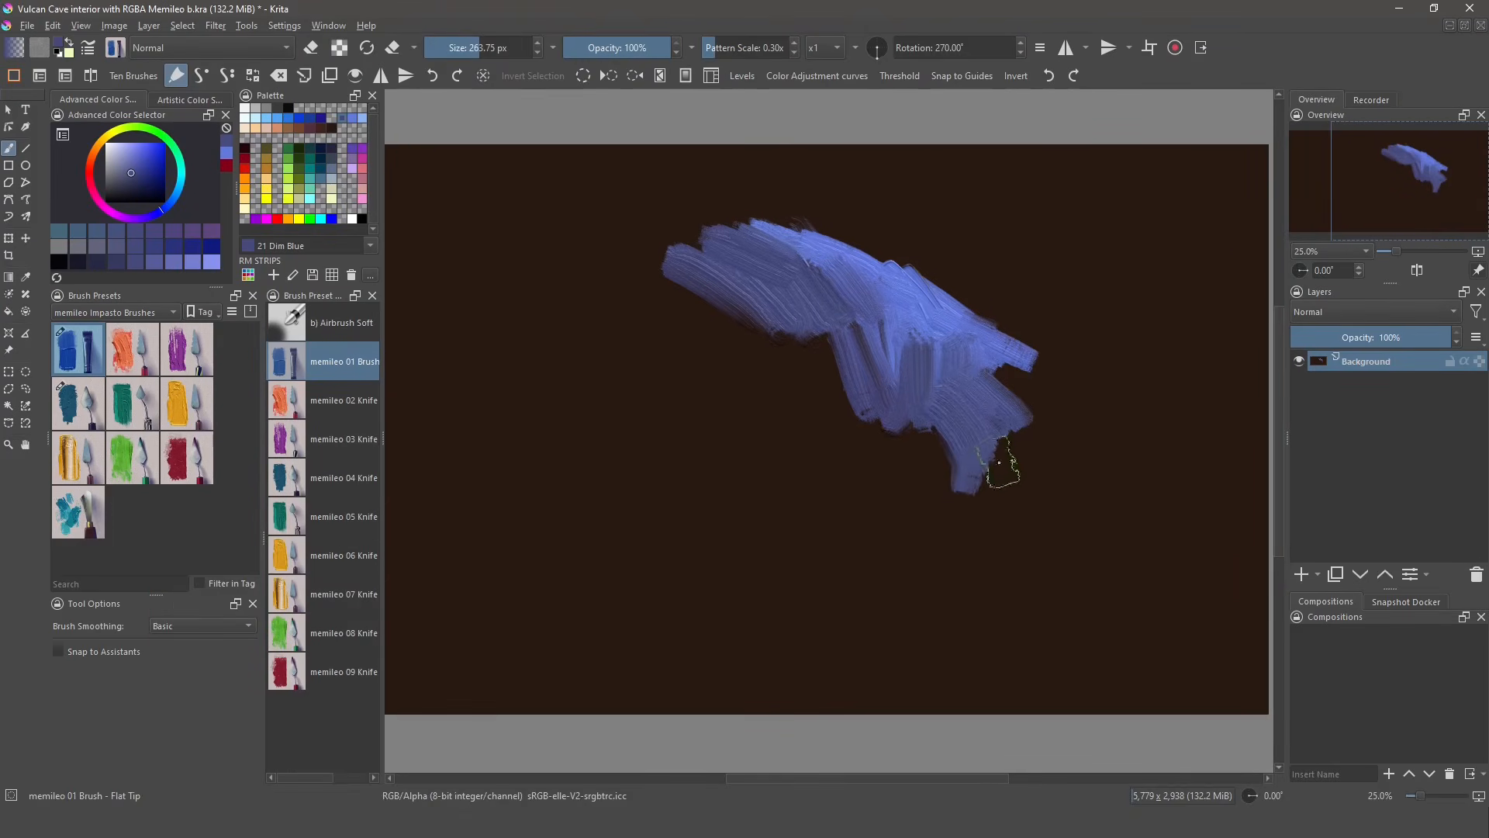
pyautogui.moveTo(998, 466)
pyautogui.mouseDown()
pyautogui.moveTo(996, 362)
pyautogui.moveTo(1028, 461)
pyautogui.mouseUp()
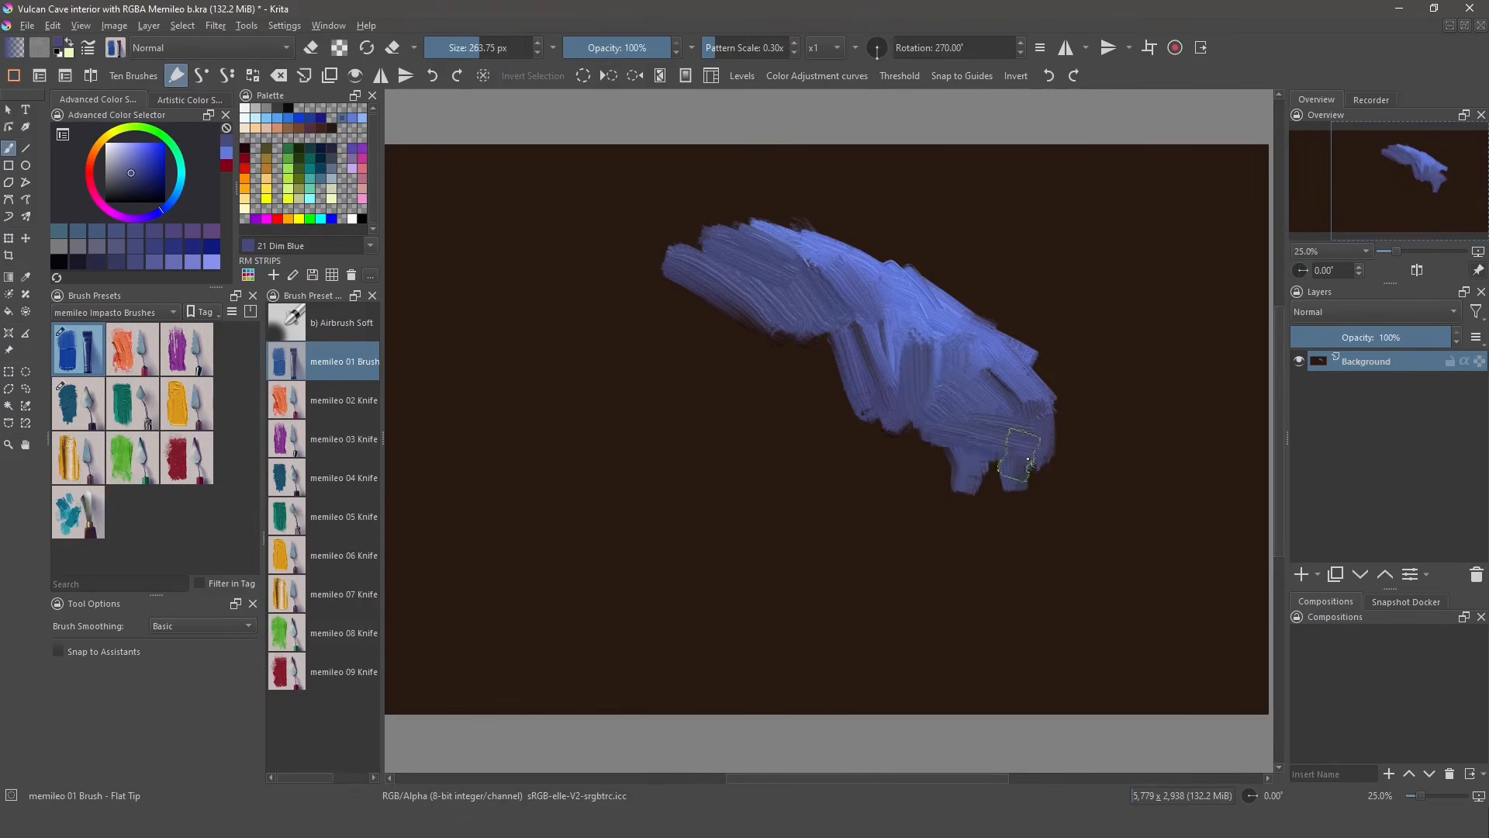
pyautogui.keyDown('ctrl'); pyautogui.click(913, 480); pyautogui.keyUp('ctrl')
pyautogui.moveTo(913, 475)
pyautogui.mouseDown()
pyautogui.moveTo(1008, 472)
pyautogui.moveTo(915, 559)
pyautogui.mouseUp()
pyautogui.keyDown('ctrl'); pyautogui.click(931, 419); pyautogui.keyUp('ctrl')
pyautogui.scroll(-1, 886, 493)
pyautogui.moveTo(881, 505)
pyautogui.mouseDown()
pyautogui.moveTo(892, 469)
pyautogui.moveTo(862, 499)
pyautogui.mouseUp()
pyautogui.moveTo(926, 342); pyautogui.dragTo(868, 423)
# - Spread the blue shape outward and downward with the memileo 04 Knife at about 476 px
pyautogui.click(77, 402)
pyautogui.moveTo(884, 310); pyautogui.dragTo(806, 411)
pyautogui.moveTo(822, 256)
pyautogui.mouseDown()
pyautogui.moveTo(618, 392)
pyautogui.moveTo(835, 322)
pyautogui.moveTo(825, 485)
pyautogui.moveTo(851, 449)
pyautogui.moveTo(887, 568)
pyautogui.mouseUp()
# - Paint violet, 24 Rose Magenta and 37 Quinacrydone Red patches across the lower part of the blue shape
pyautogui.click(354, 148)
pyautogui.click(363, 158)
pyautogui.moveTo(927, 504); pyautogui.dragTo(843, 550)
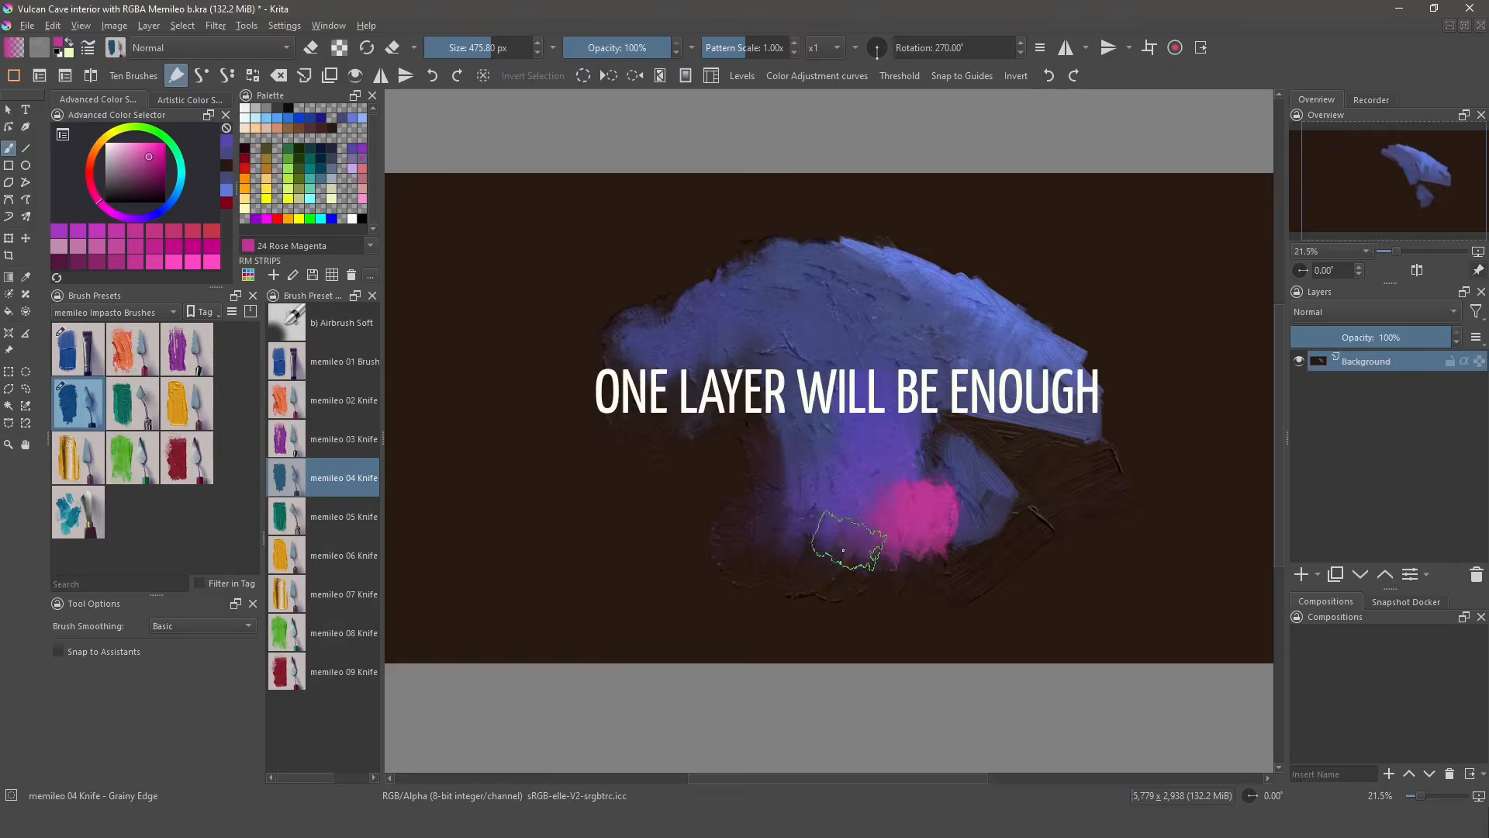
pyautogui.click(244, 158)
pyautogui.moveTo(973, 535)
pyautogui.mouseDown()
pyautogui.moveTo(758, 540)
pyautogui.moveTo(729, 565)
pyautogui.moveTo(734, 501)
pyautogui.moveTo(681, 551)
pyautogui.mouseUp()
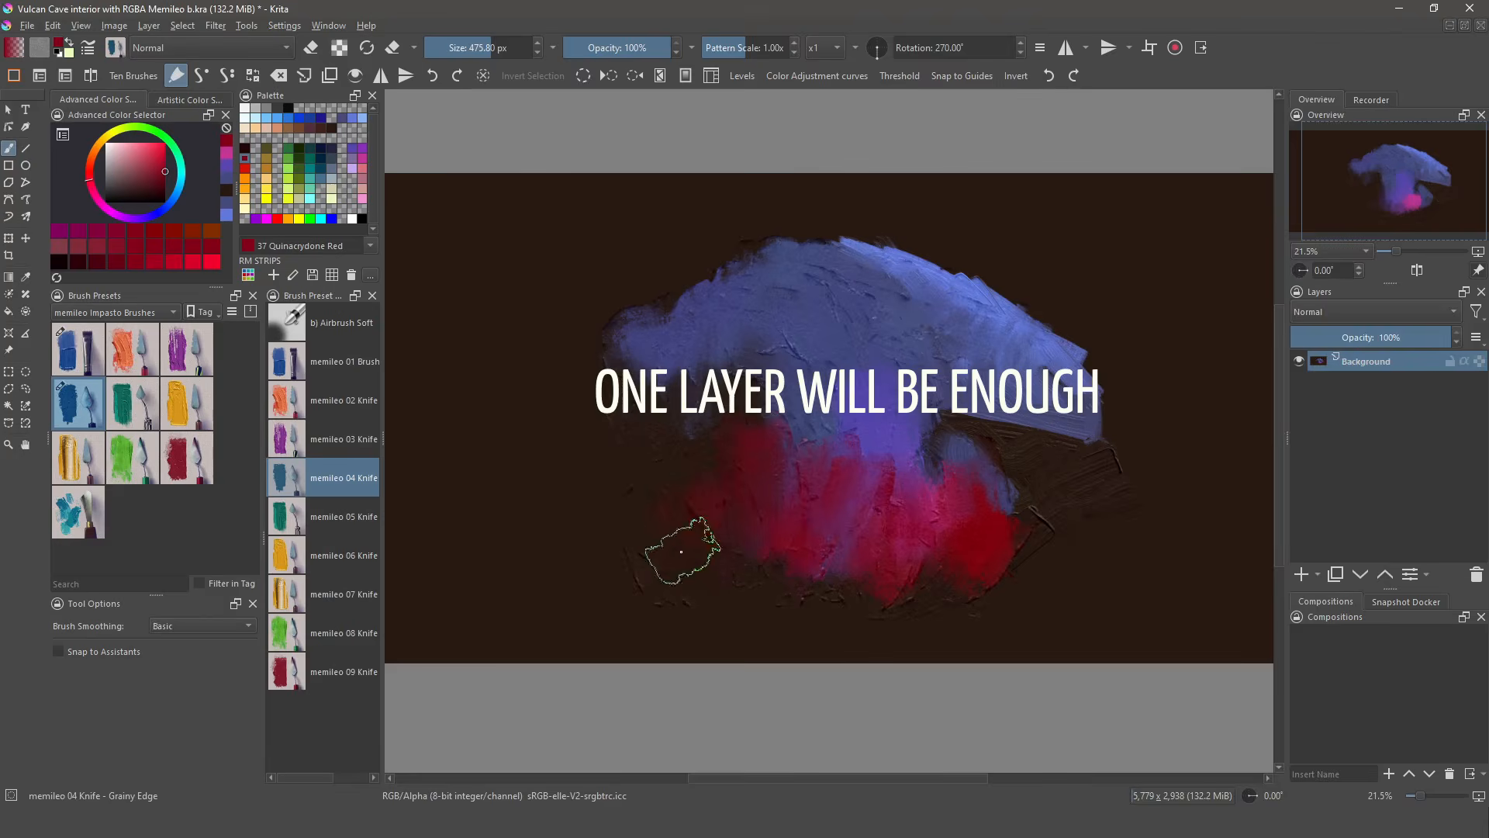
# - Extend the blue backdrop to the left with sampled blue and add muted dark strokes beyond its right end
pyautogui.keyDown('ctrl'); pyautogui.click(652, 333); pyautogui.keyUp('ctrl')
pyautogui.moveTo(620, 342)
pyautogui.mouseDown()
pyautogui.moveTo(512, 299)
pyautogui.moveTo(489, 264)
pyautogui.moveTo(635, 419)
pyautogui.moveTo(804, 523)
pyautogui.moveTo(605, 457)
pyautogui.moveTo(698, 501)
pyautogui.mouseUp()
pyautogui.keyDown('ctrl'); pyautogui.click(481, 232); pyautogui.keyUp('ctrl')
pyautogui.keyDown('ctrl'); pyautogui.click(590, 326); pyautogui.keyUp('ctrl')
pyautogui.keyDown('ctrl'); pyautogui.click(1036, 457); pyautogui.keyUp('ctrl')
pyautogui.moveTo(1000, 457)
pyautogui.mouseDown()
pyautogui.moveTo(1070, 592)
pyautogui.moveTo(1156, 403)
pyautogui.mouseUp()
# - Cover the cave's upper right and ceiling with 38 Deep Garanza Red and darker red strokes using the memileo 04 Knife at about 476 px
pyautogui.click(244, 149)
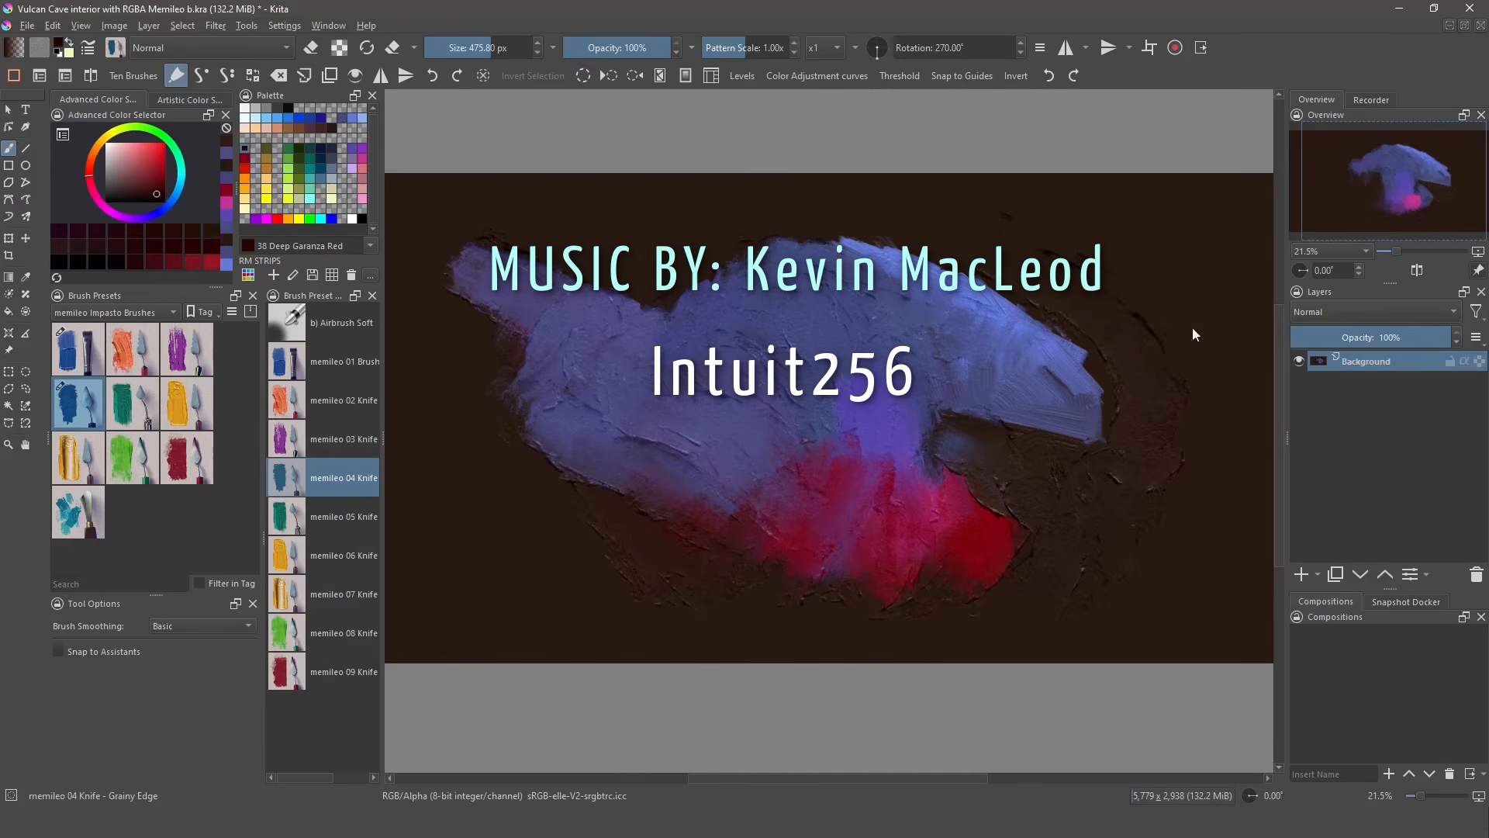
pyautogui.moveTo(1171, 325); pyautogui.dragTo(970, 209)
pyautogui.moveTo(1136, 306); pyautogui.dragTo(1151, 388)
pyautogui.click(153, 197)
pyautogui.moveTo(667, 240); pyautogui.dragTo(736, 194)
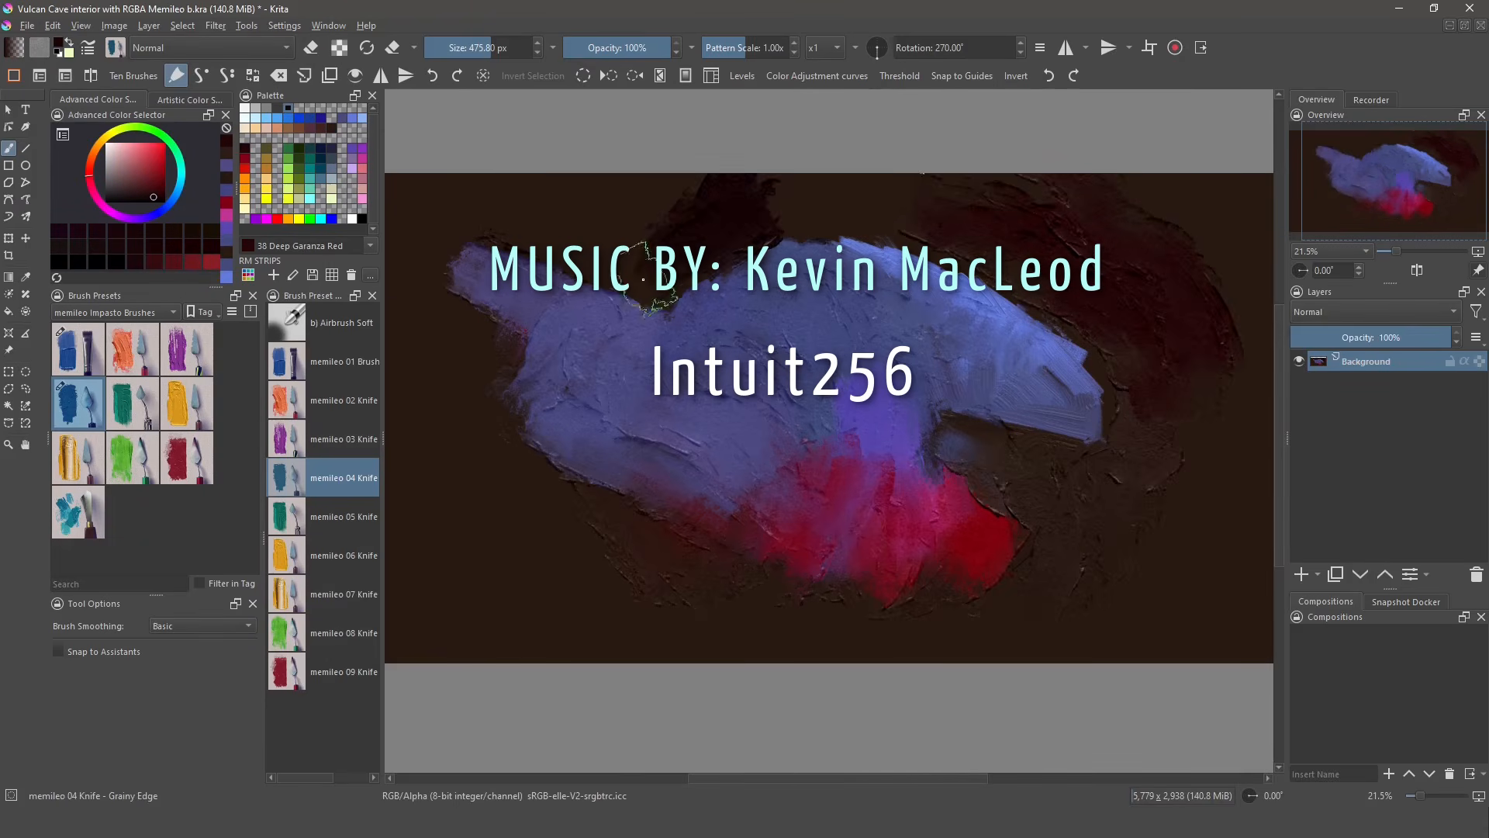
pyautogui.moveTo(643, 279); pyautogui.dragTo(558, 225)
pyautogui.moveTo(954, 225)
pyautogui.mouseDown()
pyautogui.moveTo(515, 210)
pyautogui.moveTo(434, 458)
pyautogui.mouseUp()
# - Rework the backdrop's left end in sampled blue and texture the dark rock mass beneath it with the memileo 03 Knife
pyautogui.keyDown('ctrl'); pyautogui.click(527, 333); pyautogui.keyUp('ctrl')
pyautogui.moveTo(496, 287)
pyautogui.mouseDown()
pyautogui.moveTo(504, 356)
pyautogui.moveTo(548, 459)
pyautogui.moveTo(491, 465)
pyautogui.moveTo(504, 405)
pyautogui.moveTo(574, 374)
pyautogui.moveTo(465, 399)
pyautogui.mouseUp()
pyautogui.click(132, 457)
pyautogui.keyDown('ctrl'); pyautogui.click(463, 365); pyautogui.keyUp('ctrl')
pyautogui.click(130, 362)
pyautogui.click(186, 349)
pyautogui.press(']')
pyautogui.moveTo(613, 369)
pyautogui.mouseDown()
pyautogui.moveTo(572, 481)
pyautogui.moveTo(530, 407)
pyautogui.moveTo(598, 493)
pyautogui.moveTo(678, 436)
pyautogui.moveTo(669, 497)
pyautogui.moveTo(704, 521)
pyautogui.mouseUp()
pyautogui.keyDown('ctrl'); pyautogui.click(614, 382); pyautogui.keyUp('ctrl')
pyautogui.moveTo(615, 382)
pyautogui.mouseDown()
pyautogui.moveTo(690, 442)
pyautogui.moveTo(649, 412)
pyautogui.mouseUp()
# - Refine the blue backdrop's left notch and upper outline with sampled dark and blue tones
pyautogui.keyDown('ctrl'); pyautogui.click(661, 281); pyautogui.keyUp('ctrl')
pyautogui.moveTo(662, 281)
pyautogui.mouseDown()
pyautogui.moveTo(615, 306)
pyautogui.moveTo(565, 256)
pyautogui.mouseUp()
pyautogui.keyDown('ctrl'); pyautogui.click(651, 392); pyautogui.keyUp('ctrl')
pyautogui.moveTo(652, 392)
pyautogui.mouseDown()
pyautogui.moveTo(653, 407)
pyautogui.moveTo(728, 289)
pyautogui.moveTo(829, 231)
pyautogui.mouseUp()
# - Paint dark purple grooved rocks right of the red area and up the right wall with the memileo 03 Knife at about 231 px
pyautogui.keyDown('ctrl'); pyautogui.click(962, 446); pyautogui.keyUp('ctrl')
pyautogui.moveTo(970, 445); pyautogui.dragTo(1085, 485)
pyautogui.moveTo(1016, 439); pyautogui.dragTo(1045, 550)
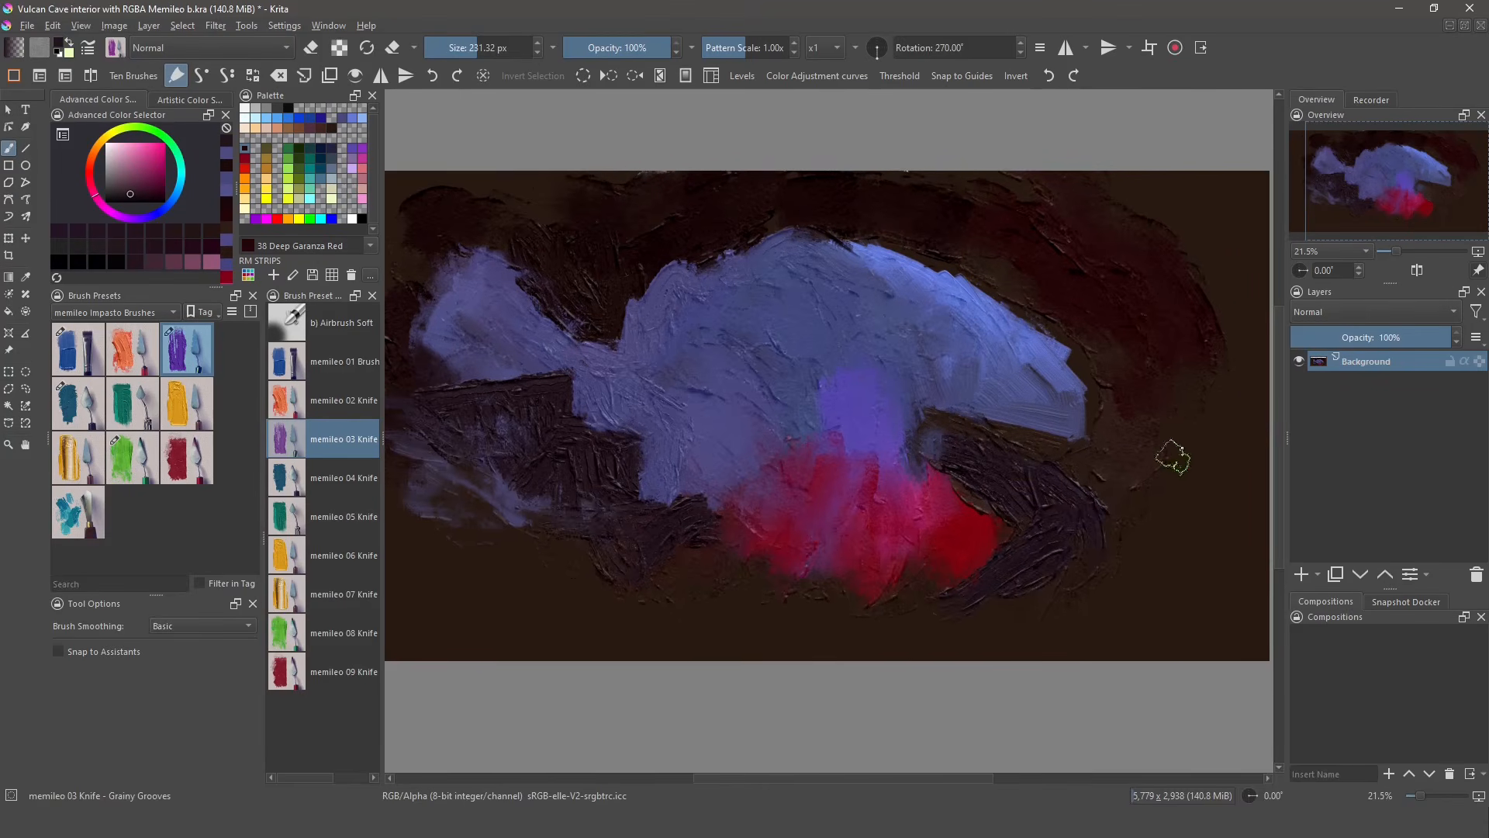
pyautogui.moveTo(1170, 455); pyautogui.dragTo(1251, 422)
pyautogui.moveTo(1148, 400); pyautogui.dragTo(1120, 329)
# - Paint a vertical 37 Quinacrydone Red lava fall on the backdrop's right side and dark grooved strokes along the arch above it
pyautogui.click(150, 198)
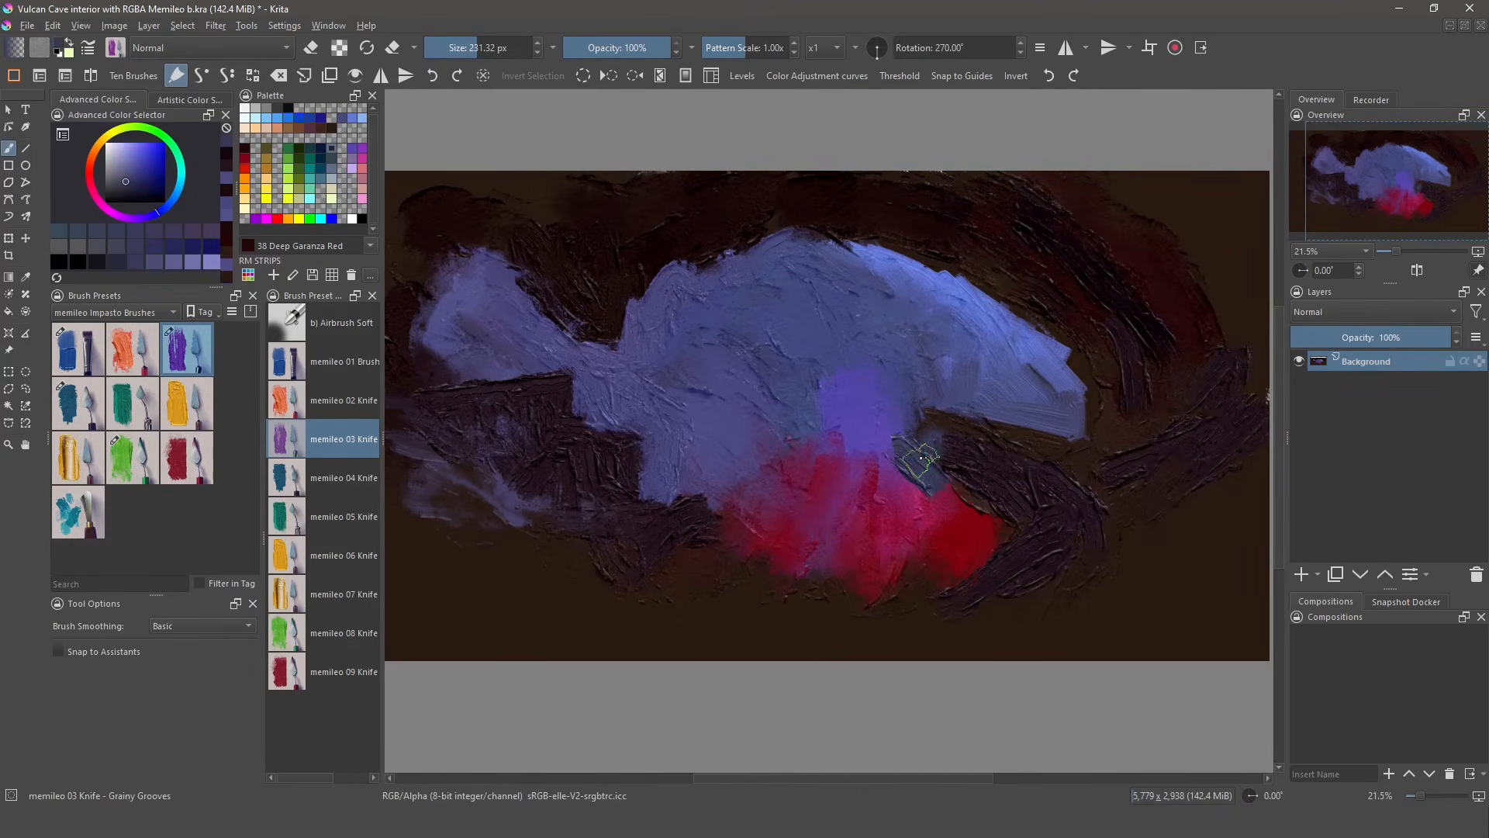
pyautogui.click(244, 158)
pyautogui.moveTo(964, 233)
pyautogui.mouseDown()
pyautogui.moveTo(939, 208)
pyautogui.moveTo(935, 391)
pyautogui.moveTo(948, 406)
pyautogui.mouseUp()
pyautogui.keyDown('ctrl'); pyautogui.click(1060, 255); pyautogui.keyUp('ctrl')
pyautogui.moveTo(1012, 260); pyautogui.dragTo(895, 190)
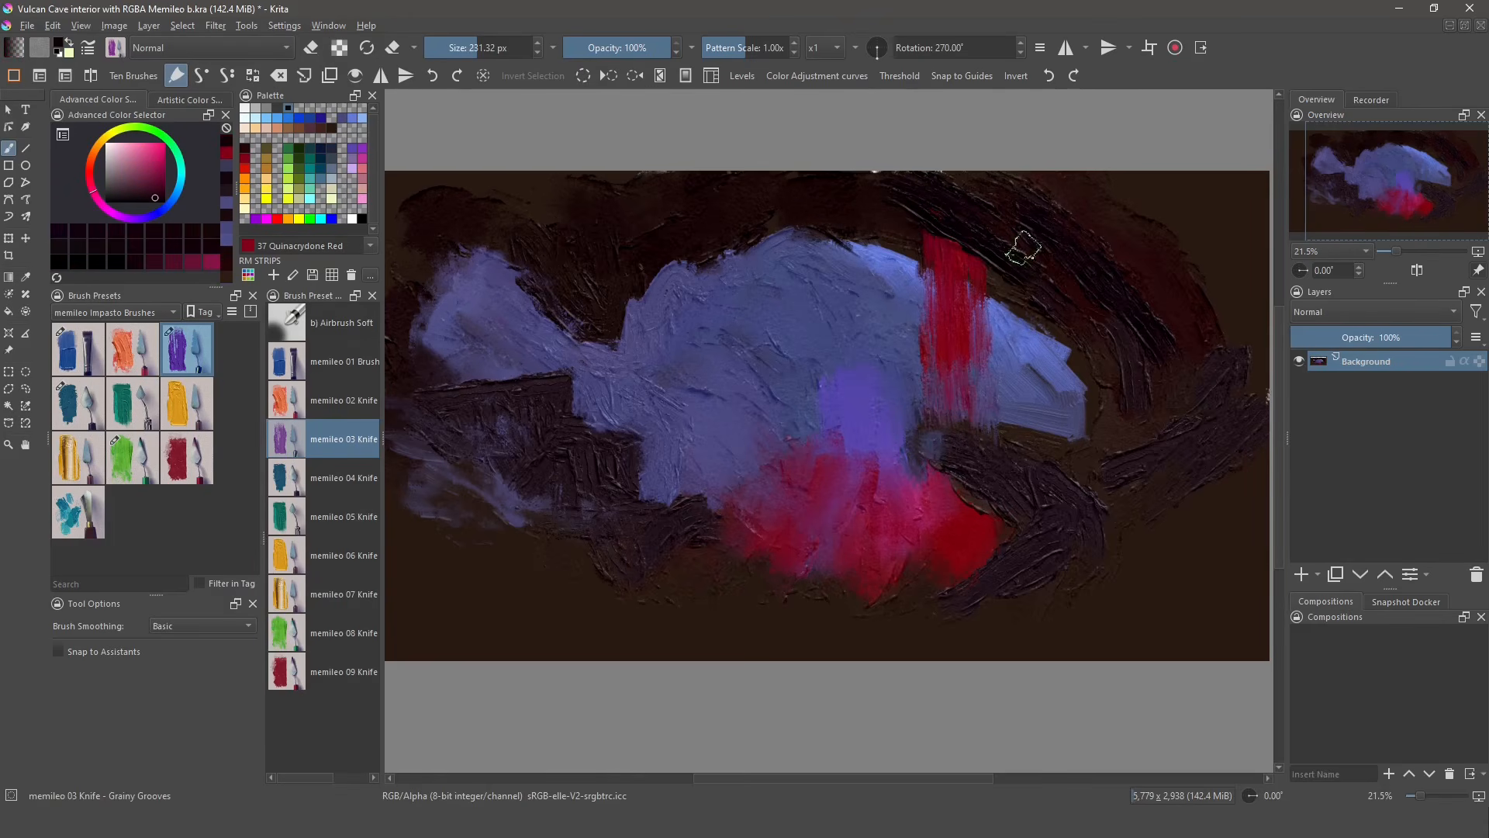
# - Paint a second vertical lava fall at the backdrop's left end with the red sampled from the first fall
pyautogui.keyDown('ctrl'); pyautogui.click(961, 262); pyautogui.keyUp('ctrl')
pyautogui.moveTo(475, 224); pyautogui.dragTo(480, 392)
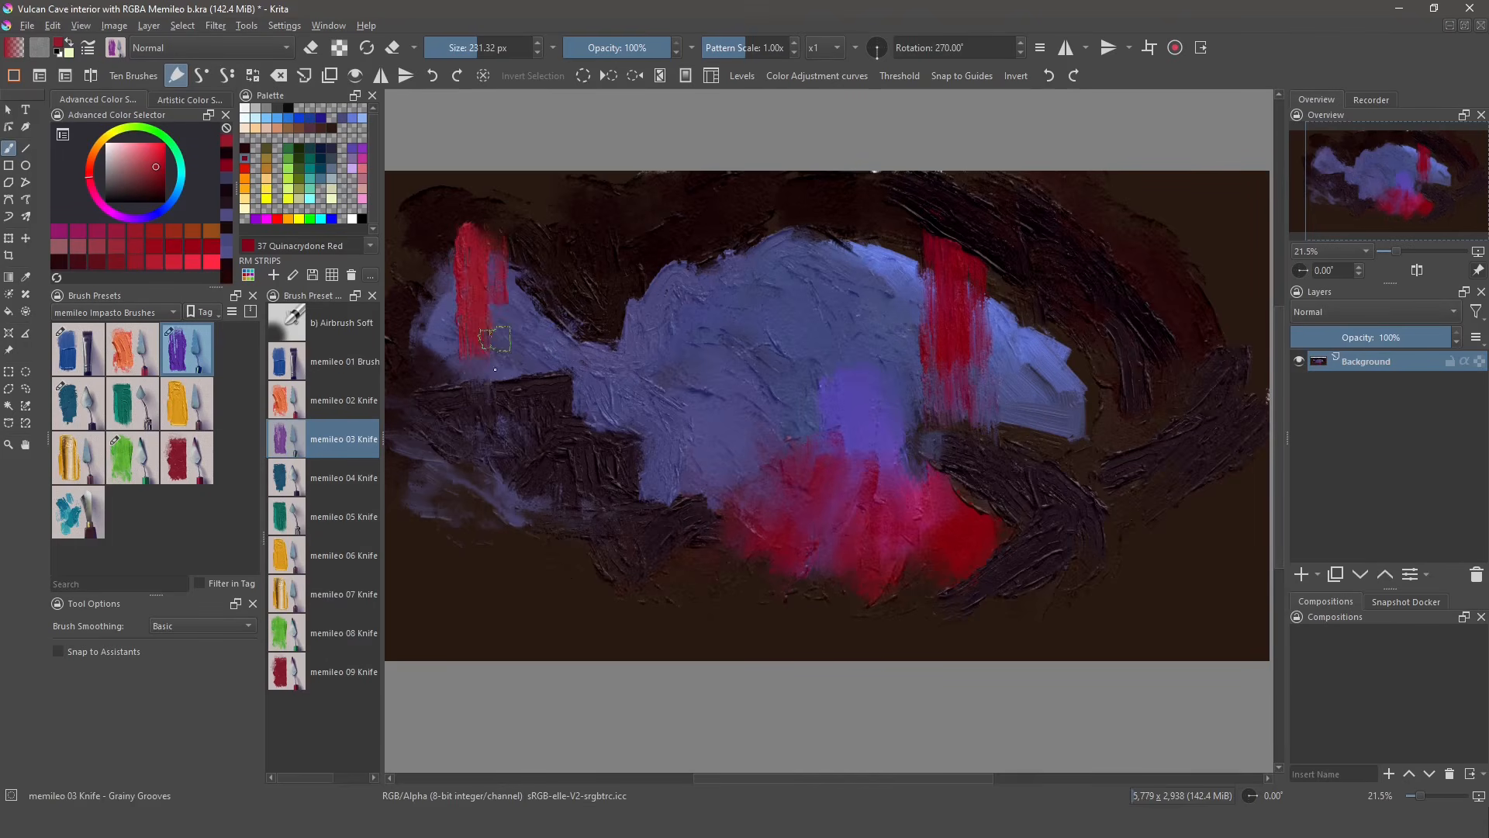
pyautogui.moveTo(484, 236); pyautogui.dragTo(480, 384)
# - Paint dark purple distant rocks across the middle of the blue backdrop with a sampled rock tone
pyautogui.keyDown('ctrl'); pyautogui.click(613, 443); pyautogui.keyUp('ctrl')
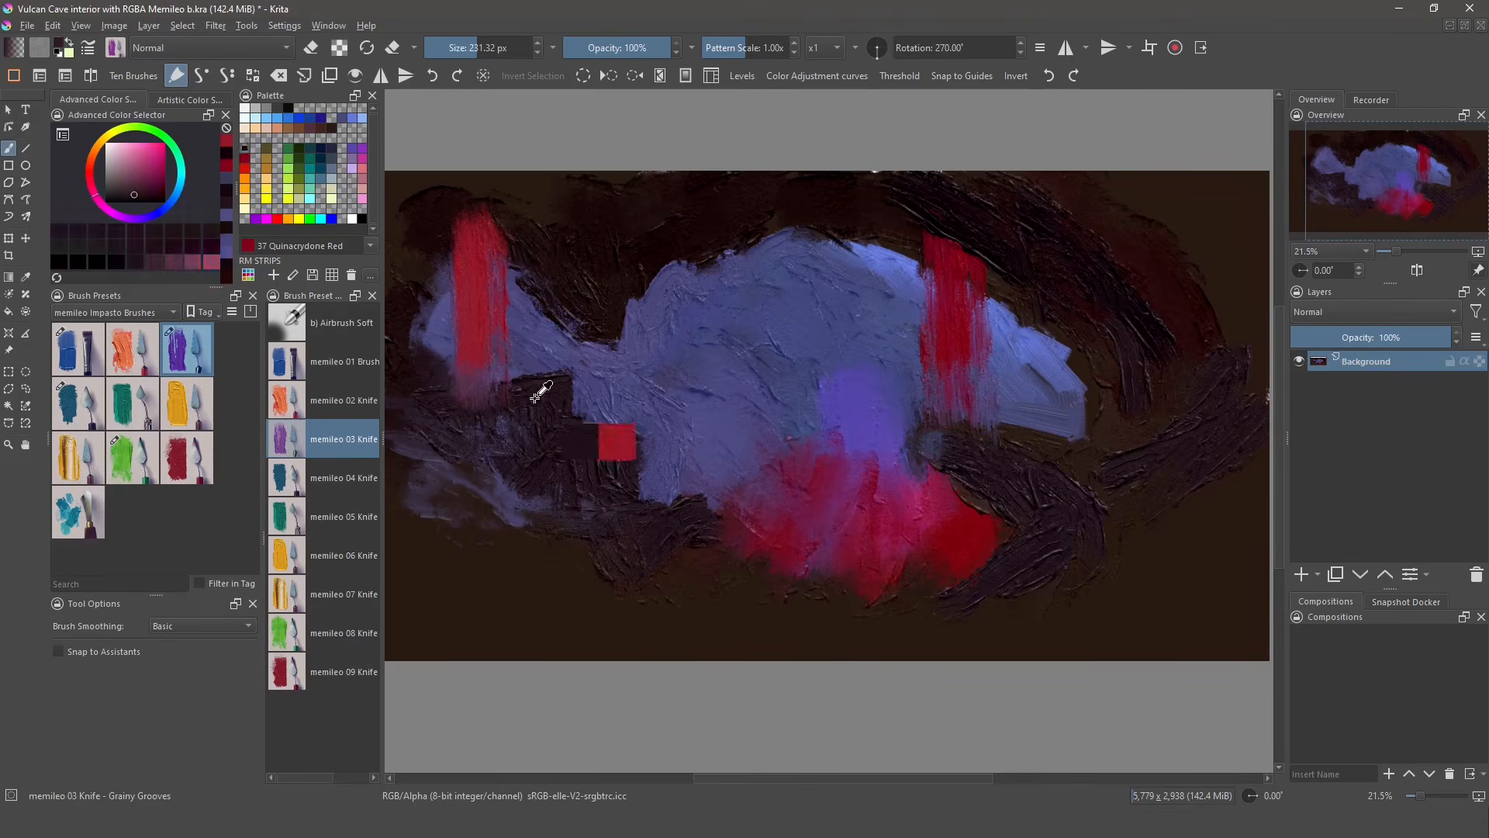
pyautogui.moveTo(807, 298)
pyautogui.mouseDown()
pyautogui.moveTo(807, 418)
pyautogui.moveTo(791, 415)
pyautogui.moveTo(762, 454)
pyautogui.mouseUp()
pyautogui.moveTo(725, 330); pyautogui.dragTo(698, 298)
pyautogui.moveTo(892, 413); pyautogui.dragTo(853, 439)
pyautogui.moveTo(861, 241)
pyautogui.mouseDown()
pyautogui.moveTo(848, 299)
pyautogui.moveTo(761, 336)
pyautogui.mouseUp()
pyautogui.moveTo(779, 279); pyautogui.dragTo(792, 393)
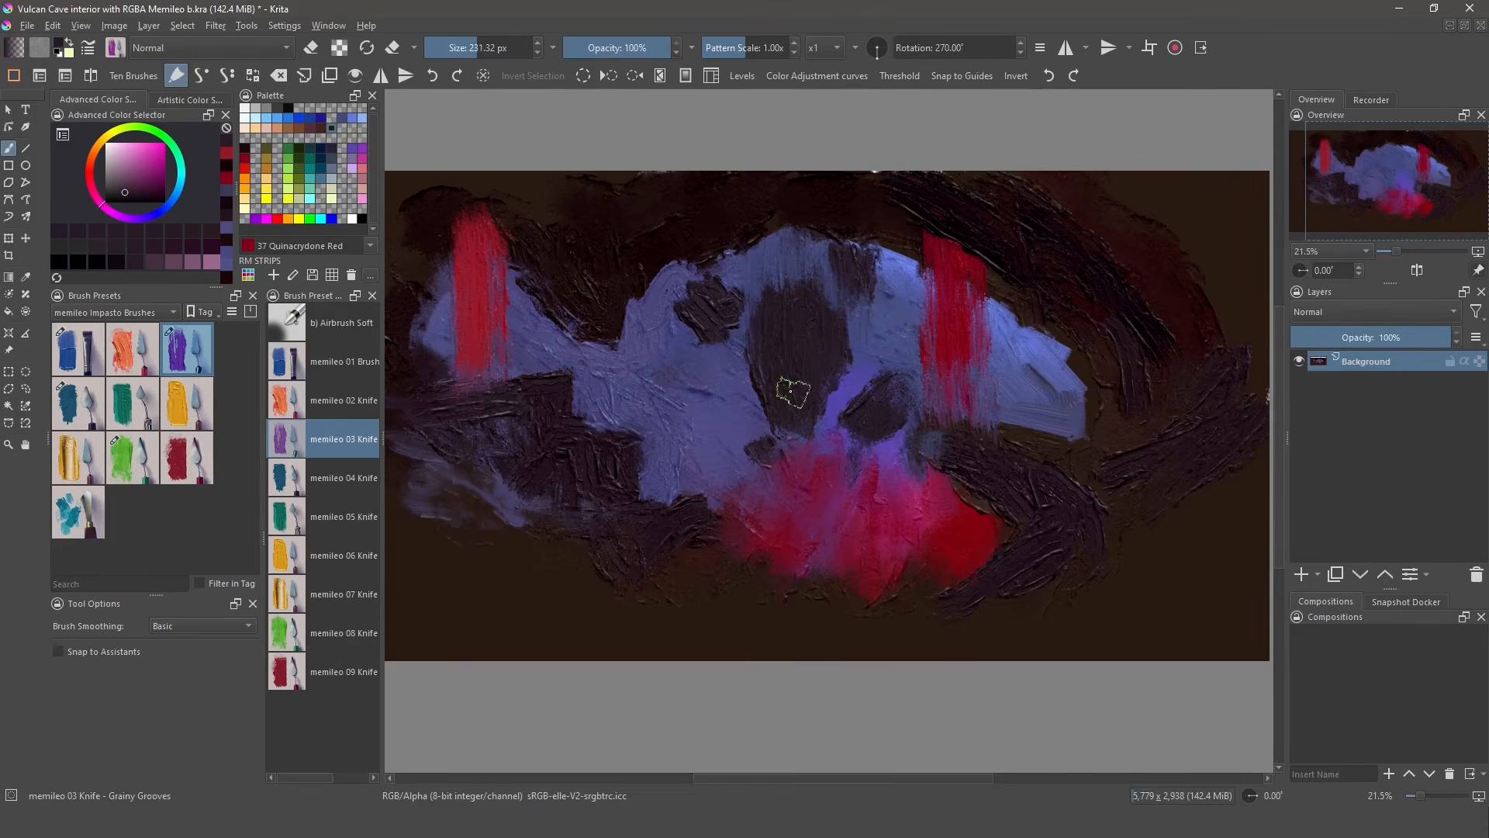
pyautogui.moveTo(864, 341); pyautogui.dragTo(850, 397)
pyautogui.moveTo(737, 254); pyautogui.dragTo(729, 291)
pyautogui.moveTo(691, 266); pyautogui.dragTo(691, 290)
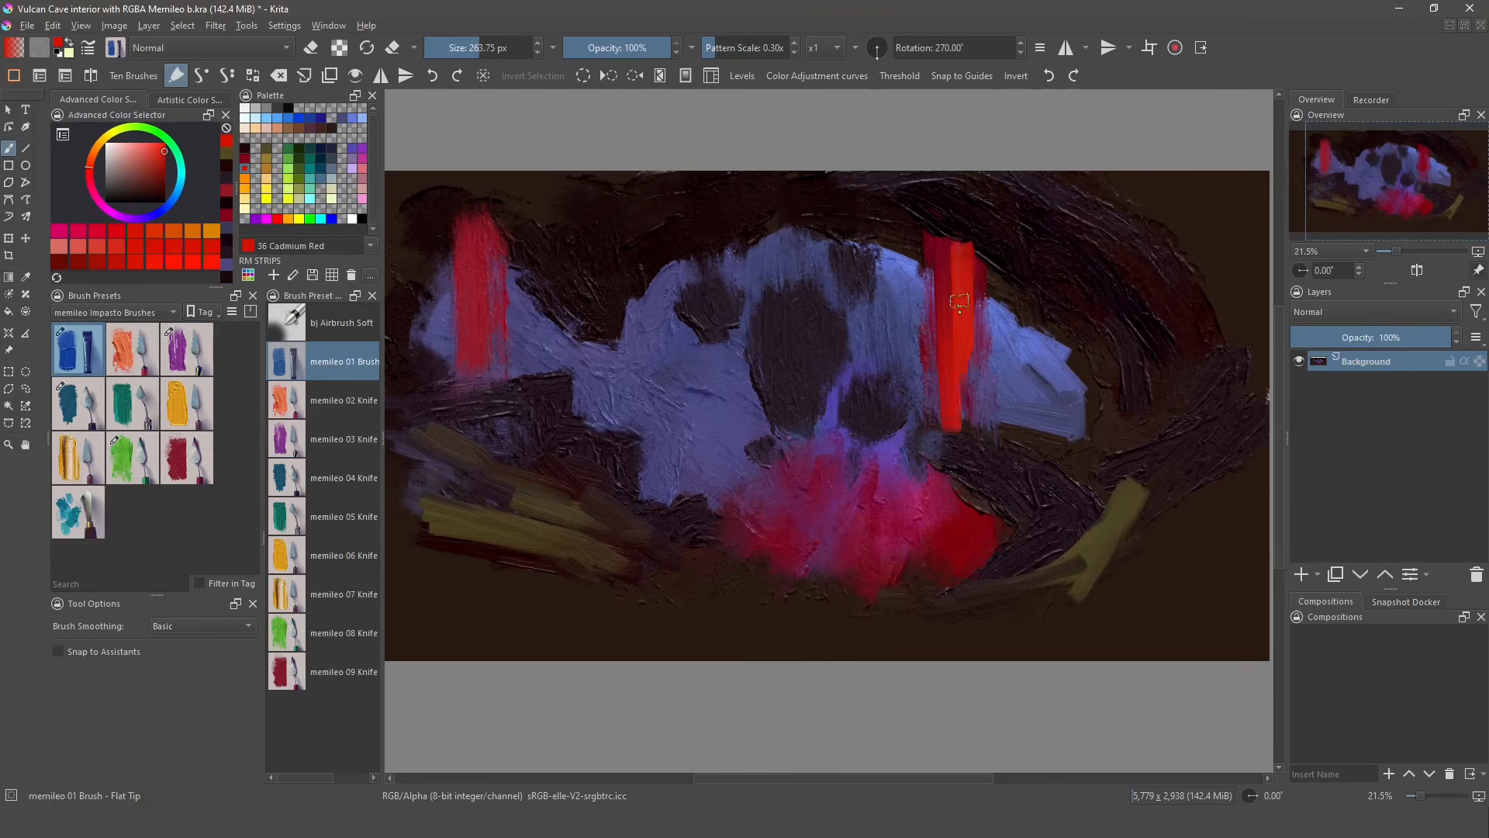
# - Brighten the right lava fall and start a lava pool below it in 36 Cadmium Red with the memileo 01 Brush at about 264 px
pyautogui.moveTo(959, 303); pyautogui.dragTo(969, 427)
pyautogui.moveTo(983, 252); pyautogui.dragTo(983, 415)
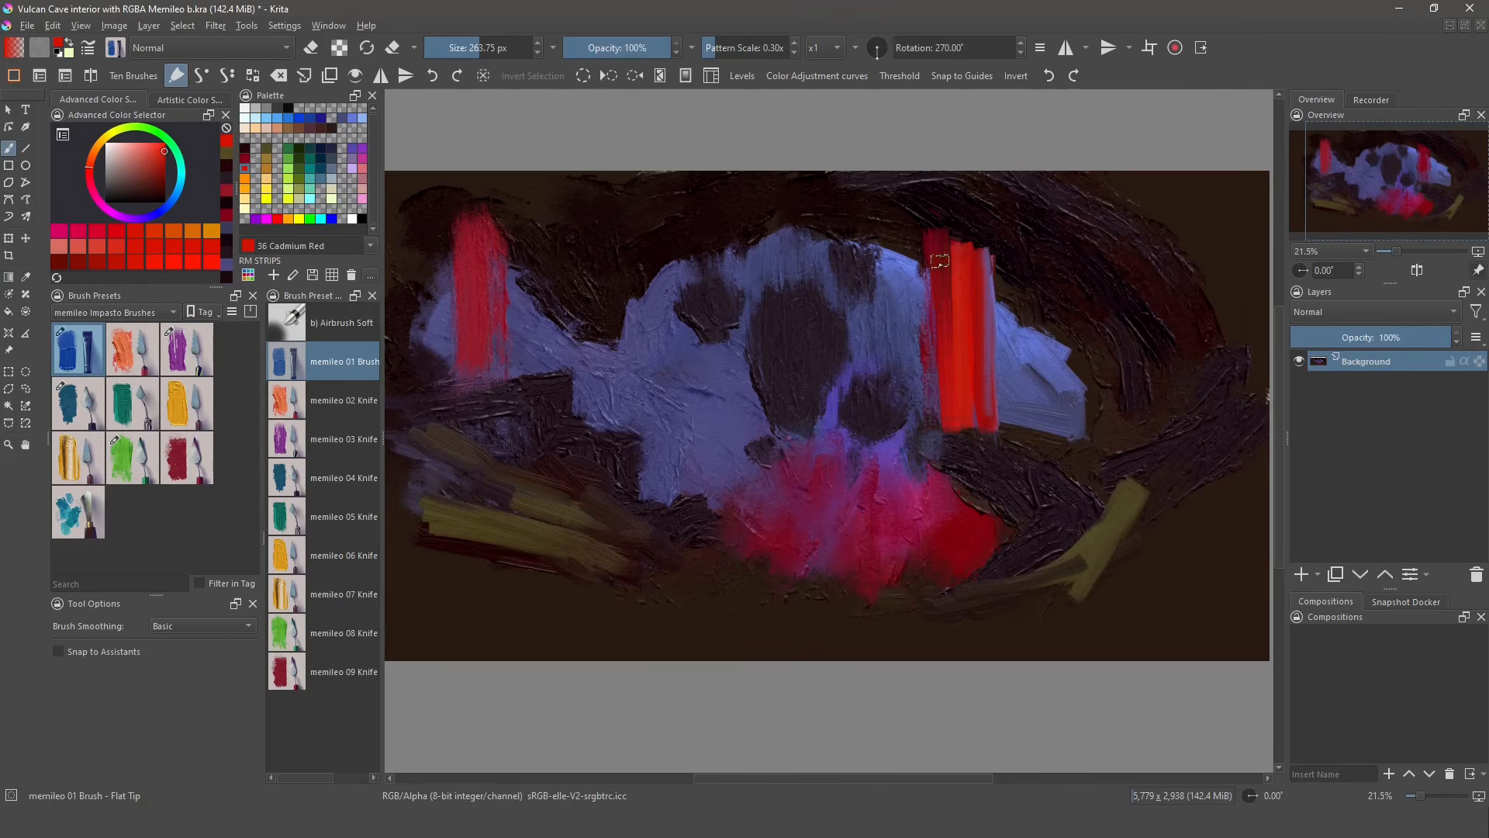
pyautogui.moveTo(950, 477)
pyautogui.mouseDown()
pyautogui.moveTo(958, 574)
pyautogui.moveTo(918, 513)
pyautogui.moveTo(851, 623)
pyautogui.moveTo(651, 605)
pyautogui.moveTo(941, 598)
pyautogui.moveTo(946, 542)
pyautogui.moveTo(835, 593)
pyautogui.mouseUp()
# - Add 34 Cadmium Orange cores to the left and right lava falls with the memileo 01 Brush
pyautogui.click(244, 177)
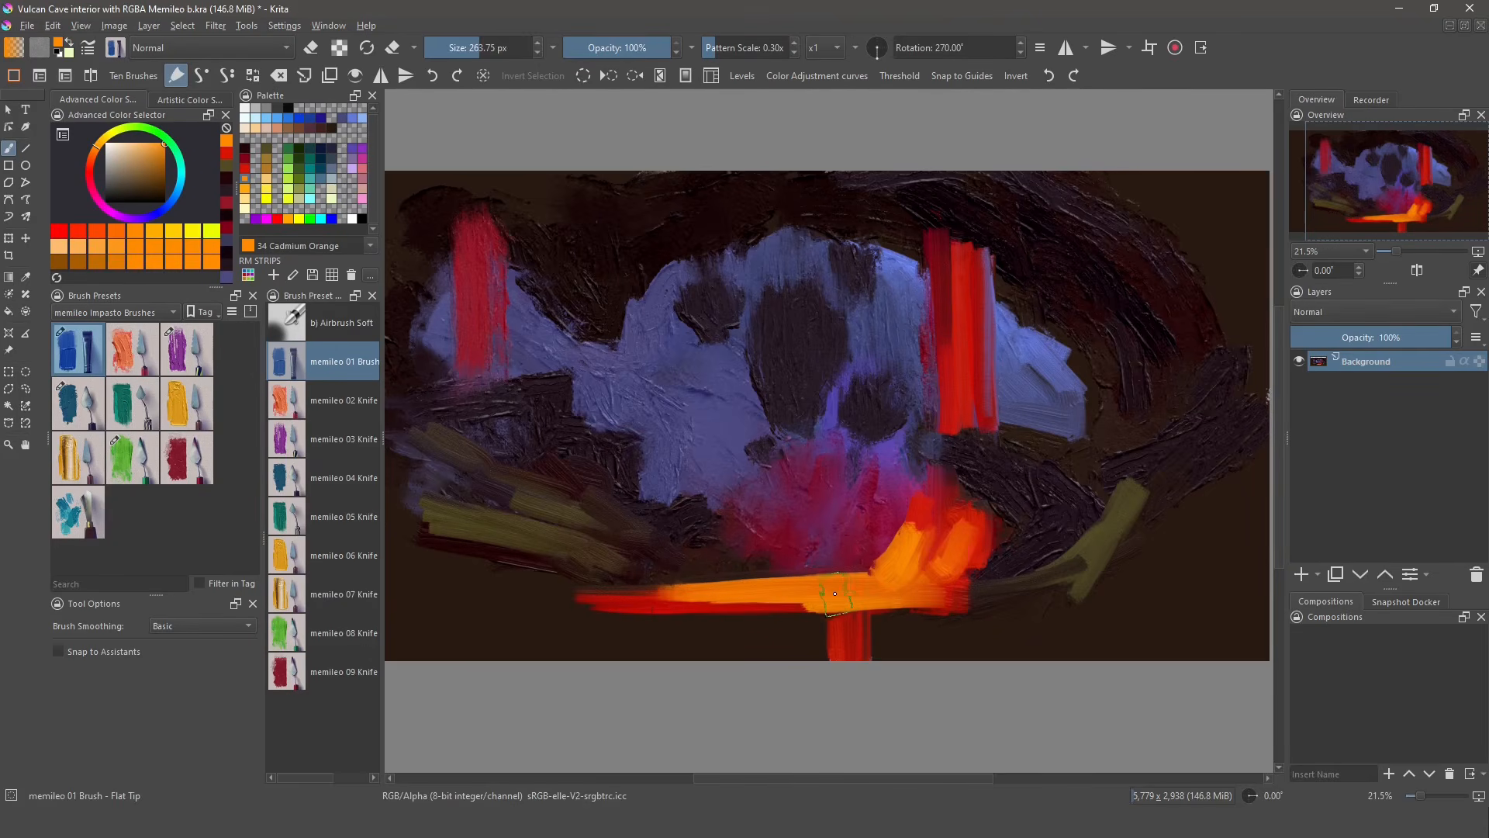
pyautogui.moveTo(481, 211); pyautogui.dragTo(489, 387)
pyautogui.moveTo(960, 252); pyautogui.dragTo(965, 425)
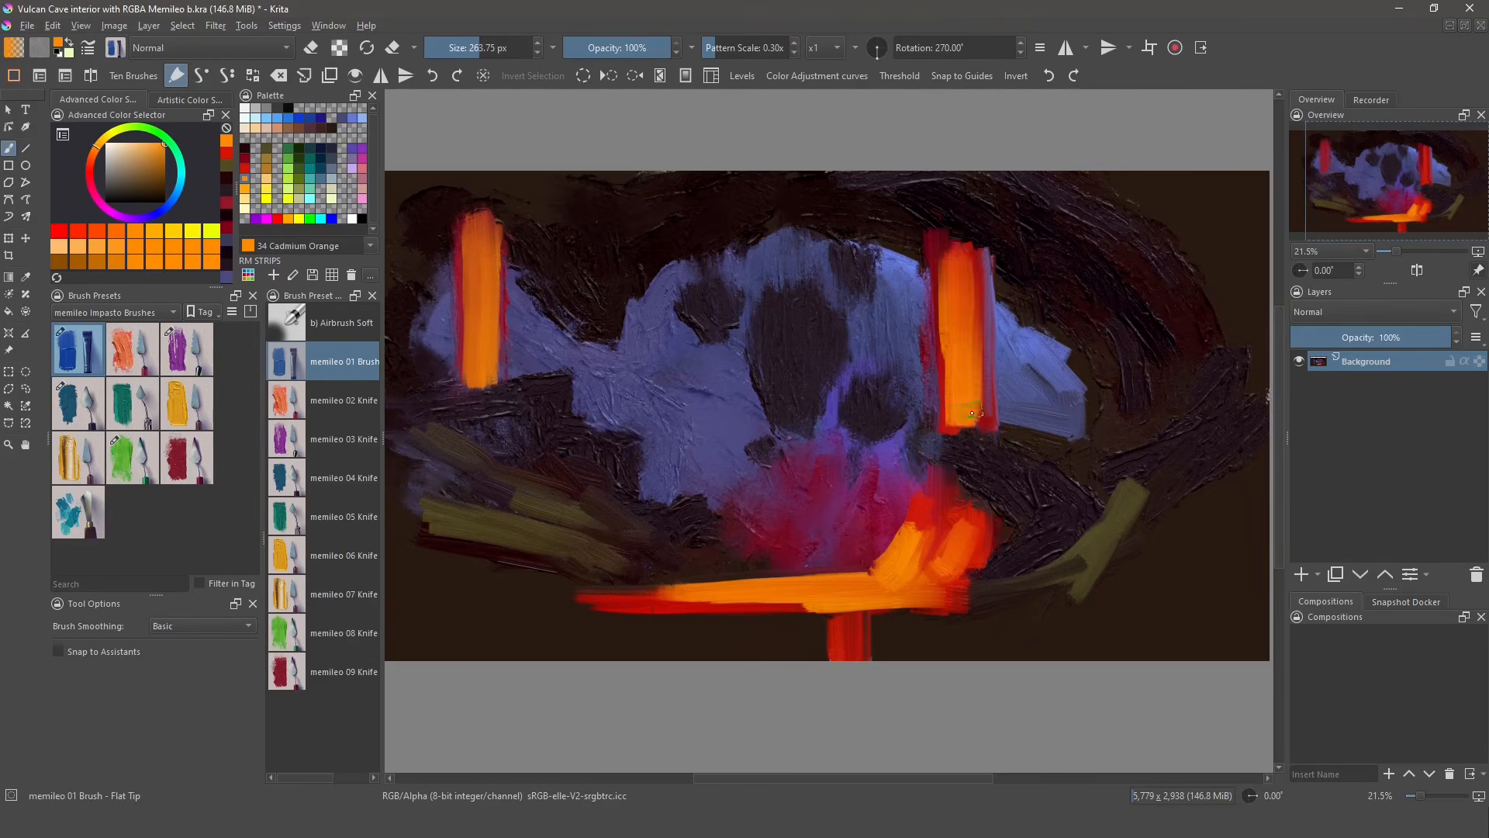
# - Paint a third lava fall left of the distant rocks in orange and sampled red, reaching down towards the lava pool
pyautogui.moveTo(682, 276)
pyautogui.mouseDown()
pyautogui.moveTo(688, 378)
pyautogui.moveTo(672, 446)
pyautogui.mouseUp()
pyautogui.keyDown('ctrl'); pyautogui.click(978, 333); pyautogui.keyUp('ctrl')
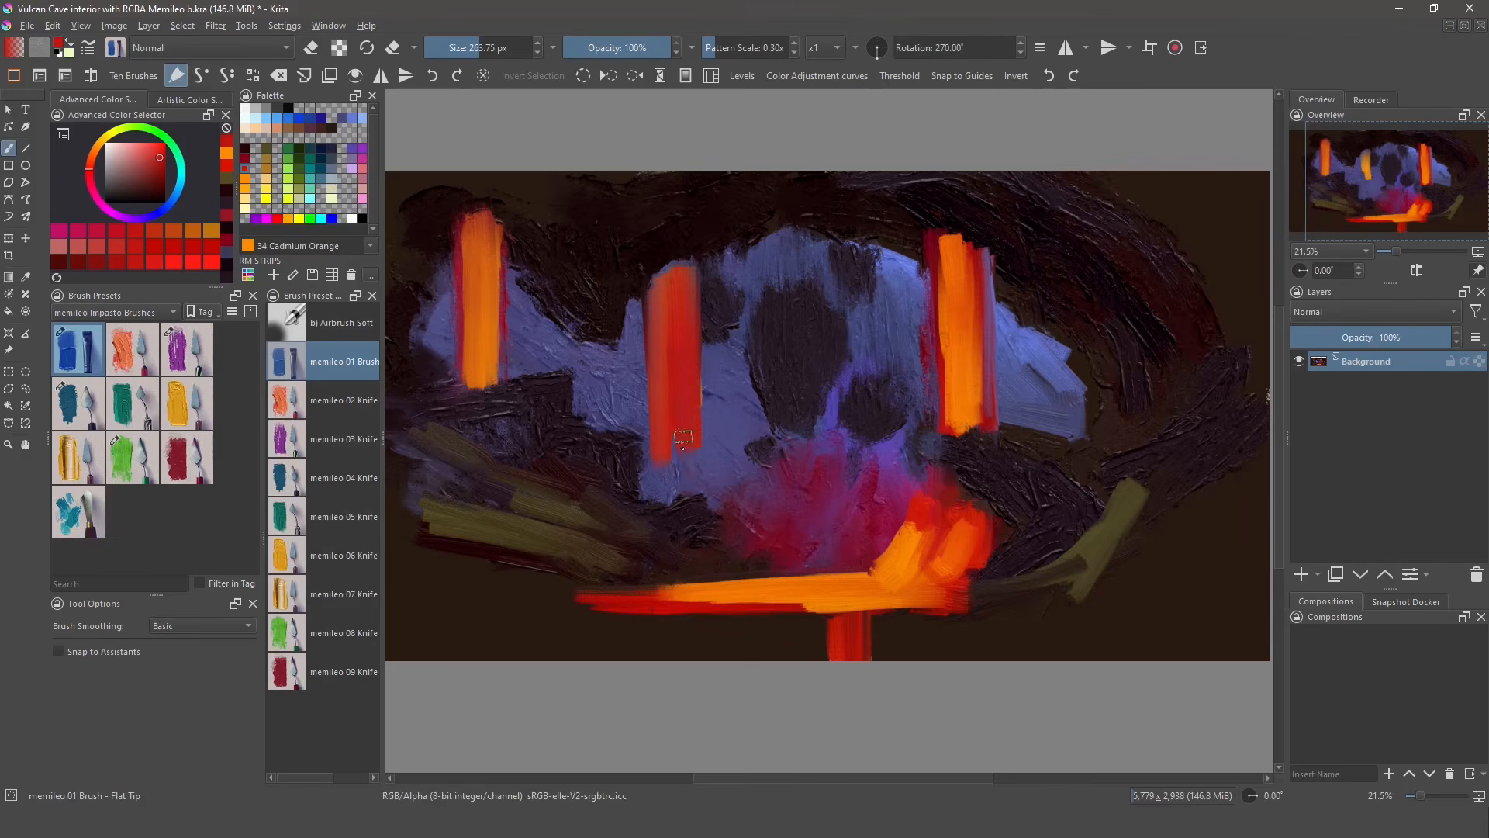
pyautogui.moveTo(684, 372); pyautogui.dragTo(687, 457)
pyautogui.moveTo(671, 276); pyautogui.dragTo(689, 312)
pyautogui.moveTo(673, 446); pyautogui.dragTo(671, 528)
pyautogui.moveTo(689, 497); pyautogui.dragTo(690, 543)
# - Paint near-black rock blocks over the base of the left lava fall and beside the middle fall with a sampled dark tone
pyautogui.keyDown('ctrl'); pyautogui.click(611, 456); pyautogui.keyUp('ctrl')
pyautogui.moveTo(659, 446); pyautogui.dragTo(616, 539)
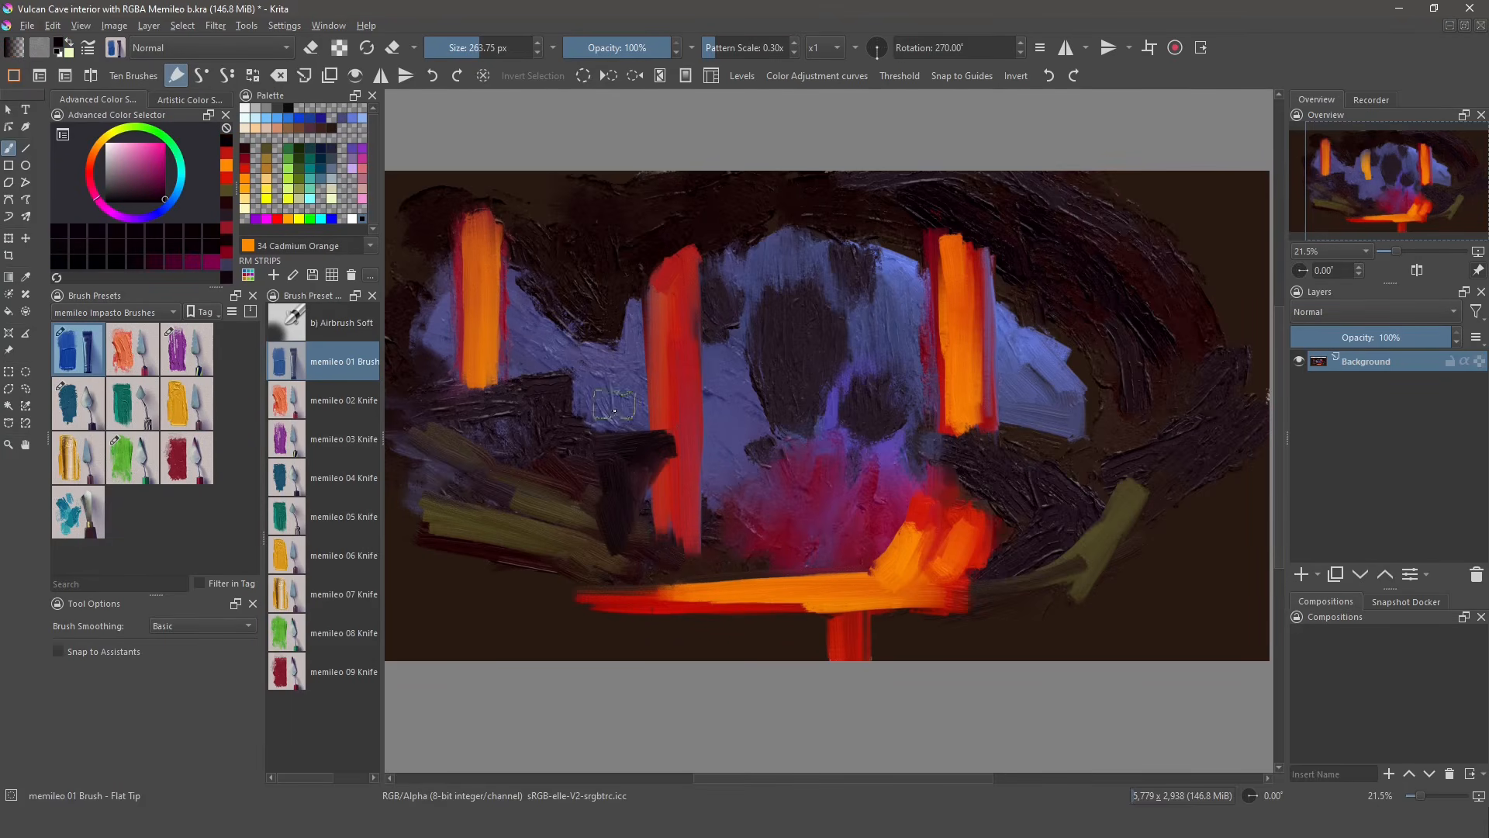
pyautogui.moveTo(612, 376); pyautogui.dragTo(546, 380)
pyautogui.moveTo(608, 407); pyautogui.dragTo(532, 399)
pyautogui.moveTo(535, 333); pyautogui.dragTo(459, 375)
pyautogui.moveTo(524, 454); pyautogui.dragTo(412, 379)
# - Fill the backdrop between the left and middle lava falls with sampled blue strokes
pyautogui.keyDown('ctrl'); pyautogui.click(632, 328); pyautogui.keyUp('ctrl')
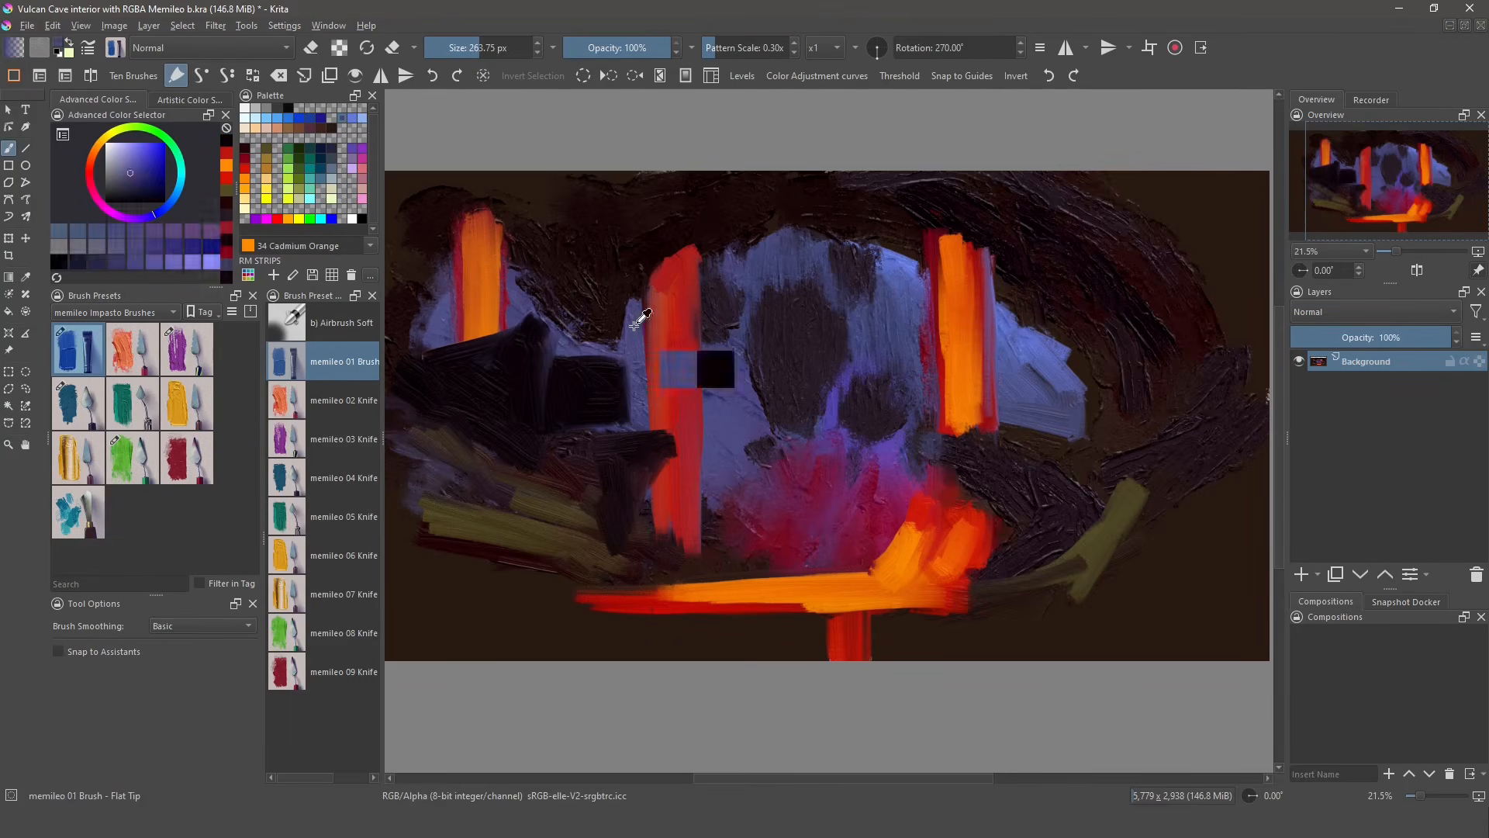
pyautogui.moveTo(585, 326); pyautogui.dragTo(520, 255)
pyautogui.moveTo(632, 338); pyautogui.dragTo(630, 250)
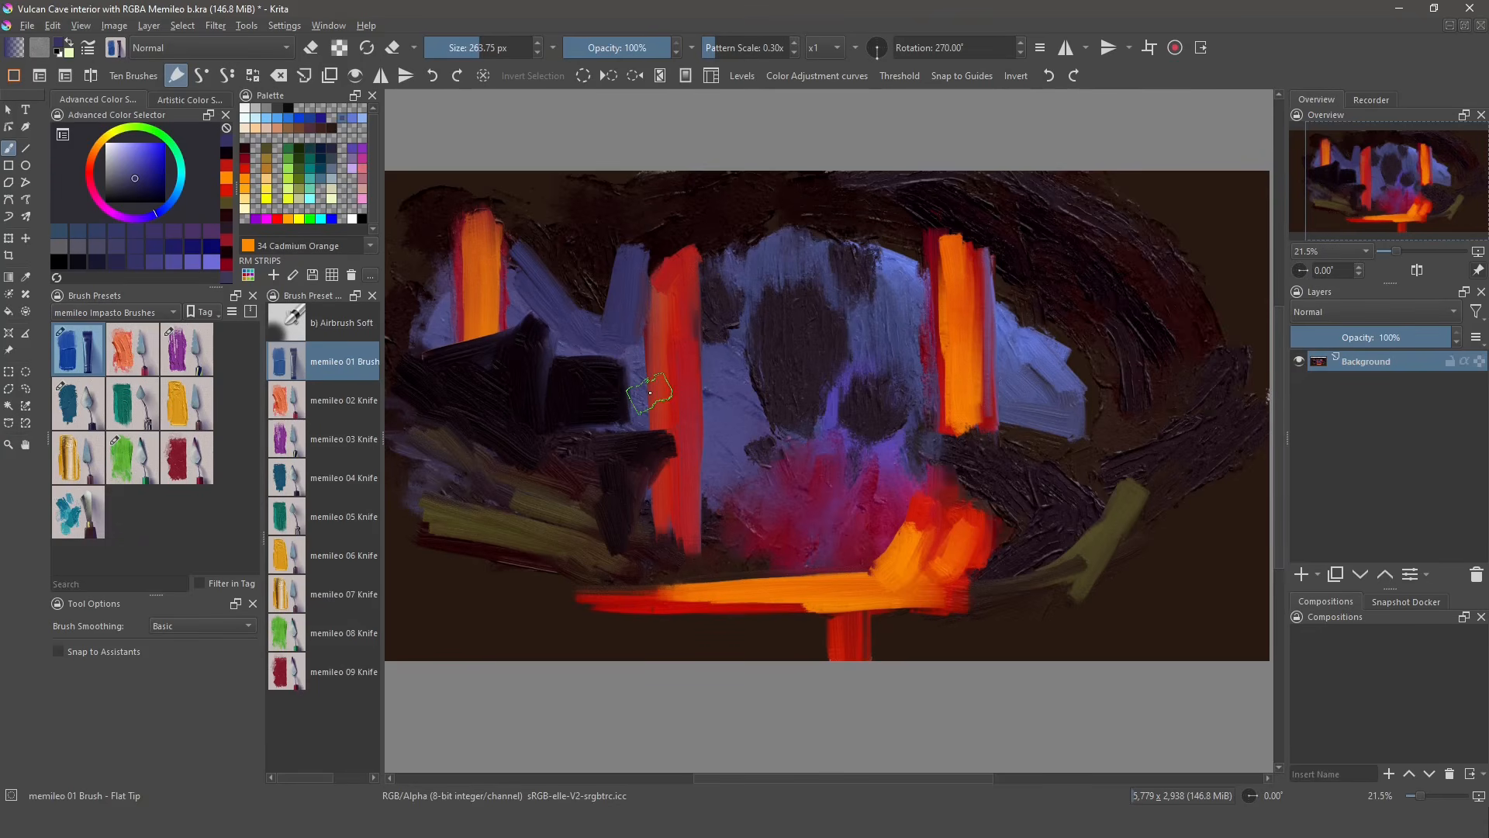
# - Build up the dark rocks below and right of the right lava fall with sampled dark tones and the memileo 01 Brush
pyautogui.keyDown('ctrl'); pyautogui.click(1114, 504); pyautogui.keyUp('ctrl')
pyautogui.moveTo(1094, 487); pyautogui.dragTo(943, 422)
pyautogui.moveTo(1047, 463)
pyautogui.mouseDown()
pyautogui.moveTo(974, 441)
pyautogui.moveTo(1073, 572)
pyautogui.moveTo(1107, 412)
pyautogui.moveTo(1243, 268)
pyautogui.moveTo(1233, 225)
pyautogui.moveTo(1181, 365)
pyautogui.moveTo(1240, 475)
pyautogui.moveTo(1222, 556)
pyautogui.moveTo(1064, 608)
pyautogui.moveTo(1233, 620)
pyautogui.mouseUp()
pyautogui.keyDown('ctrl'); pyautogui.click(957, 453); pyautogui.keyUp('ctrl')
pyautogui.keyDown('ctrl'); pyautogui.click(1123, 509); pyautogui.keyUp('ctrl')
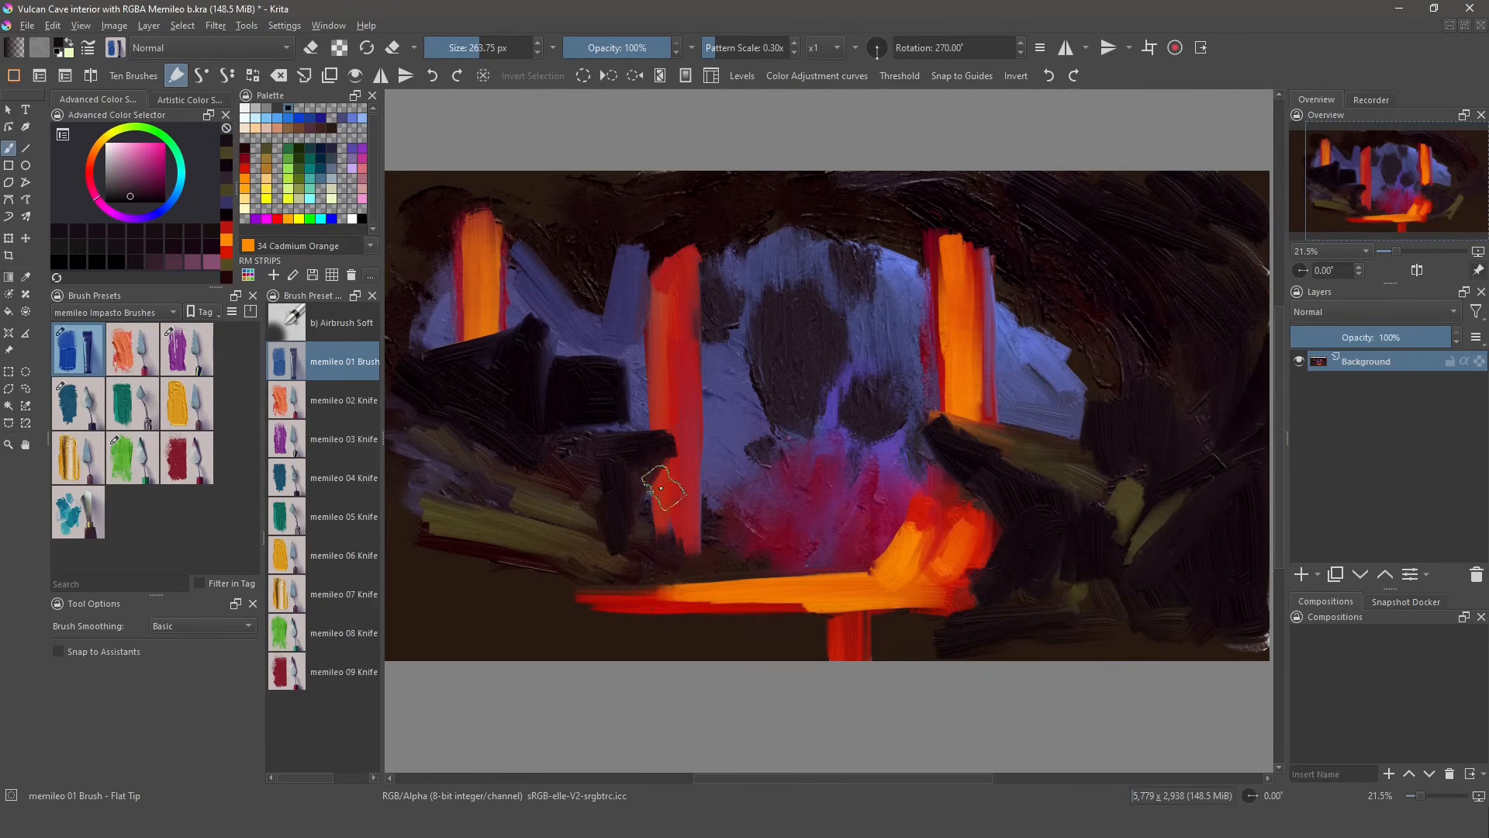
# - Cover the lower-left foreground with layered dark rock strokes in sampled near-black tones
pyautogui.keyDown('ctrl'); pyautogui.click(525, 558); pyautogui.keyUp('ctrl')
pyautogui.moveTo(465, 605); pyautogui.dragTo(589, 605)
pyautogui.keyDown('ctrl'); pyautogui.click(590, 457); pyautogui.keyUp('ctrl')
pyautogui.moveTo(404, 488)
pyautogui.mouseDown()
pyautogui.moveTo(566, 545)
pyautogui.moveTo(589, 586)
pyautogui.mouseUp()
pyautogui.moveTo(483, 559)
pyautogui.mouseDown()
pyautogui.moveTo(419, 516)
pyautogui.moveTo(559, 586)
pyautogui.mouseUp()
pyautogui.moveTo(403, 528); pyautogui.dragTo(537, 557)
pyautogui.moveTo(473, 508); pyautogui.dragTo(578, 508)
# - Darken the cave ceiling above the lava falls and the left wall with a sampled dark rock tone
pyautogui.keyDown('ctrl'); pyautogui.click(511, 373); pyautogui.keyUp('ctrl')
pyautogui.moveTo(513, 387)
pyautogui.mouseDown()
pyautogui.moveTo(582, 418)
pyautogui.moveTo(575, 288)
pyautogui.moveTo(628, 229)
pyautogui.moveTo(698, 287)
pyautogui.mouseUp()
pyautogui.moveTo(664, 211); pyautogui.dragTo(740, 213)
pyautogui.moveTo(543, 217); pyautogui.dragTo(485, 325)
pyautogui.moveTo(492, 240)
pyautogui.mouseDown()
pyautogui.moveTo(482, 432)
pyautogui.moveTo(519, 602)
pyautogui.moveTo(881, 655)
pyautogui.moveTo(494, 665)
pyautogui.moveTo(472, 608)
pyautogui.moveTo(440, 620)
pyautogui.mouseUp()
# - Texture the middle and left lava falls in orange with the memileo 08 Knife at about 420 px and the memileo 03 Knife at about 356 px
pyautogui.keyDown('ctrl'); pyautogui.click(589, 326); pyautogui.keyUp('ctrl')
pyautogui.moveTo(778, 318)
pyautogui.mouseDown()
pyautogui.moveTo(784, 557)
pyautogui.moveTo(736, 565)
pyautogui.mouseUp()
pyautogui.press('/')
pyautogui.moveTo(736, 340); pyautogui.dragTo(737, 512)
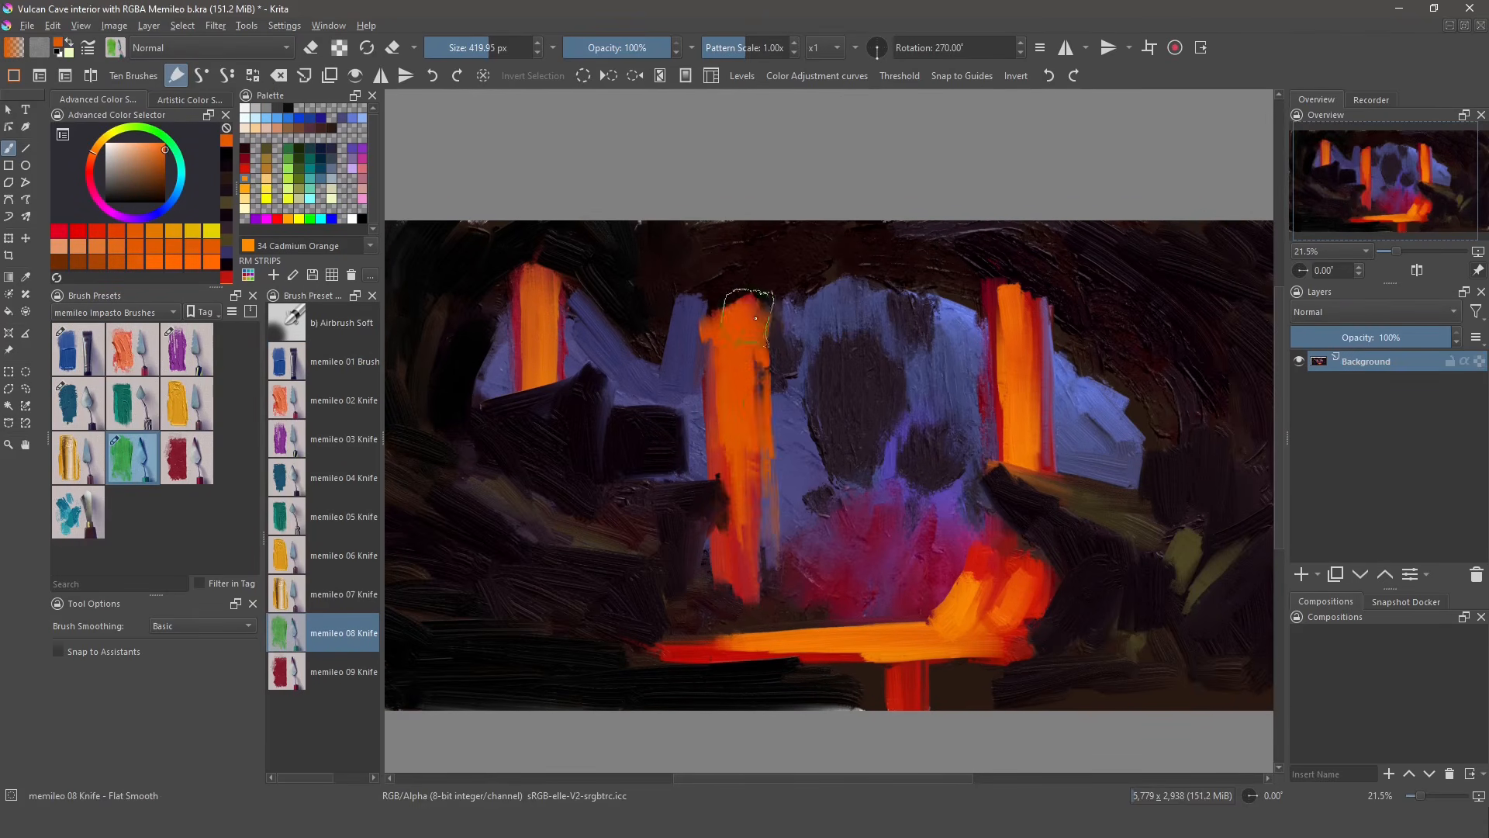
pyautogui.moveTo(749, 310); pyautogui.dragTo(750, 565)
pyautogui.moveTo(557, 300)
pyautogui.mouseDown()
pyautogui.moveTo(539, 330)
pyautogui.moveTo(572, 372)
pyautogui.mouseUp()
pyautogui.press('/')
pyautogui.moveTo(511, 329); pyautogui.dragTo(500, 369)
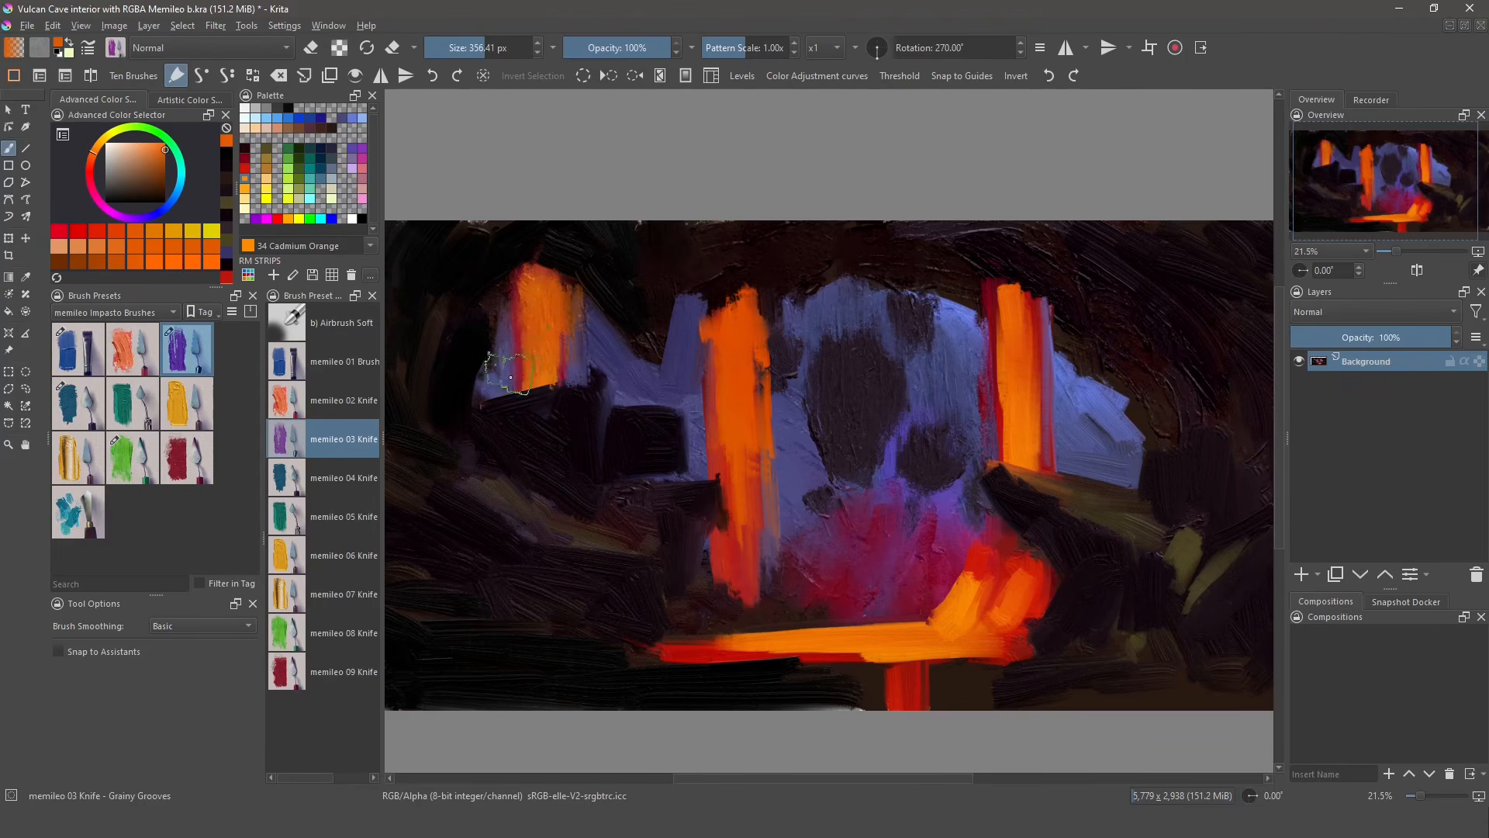
# - Extend the orange lava up the pool's left side and blend the pool's edges with the memileo 07 Knife at about 296 px
pyautogui.moveTo(741, 586)
pyautogui.mouseDown()
pyautogui.moveTo(791, 648)
pyautogui.moveTo(802, 639)
pyautogui.mouseUp()
pyautogui.click(341, 594)
pyautogui.keyDown('shift'); pyautogui.moveTo(887, 613); pyautogui.dragTo(910, 613); pyautogui.keyUp('shift')
pyautogui.moveTo(838, 636)
pyautogui.mouseDown()
pyautogui.moveTo(776, 593)
pyautogui.moveTo(775, 572)
pyautogui.mouseUp()
pyautogui.moveTo(919, 589)
pyautogui.mouseDown()
pyautogui.moveTo(892, 636)
pyautogui.moveTo(942, 617)
pyautogui.mouseUp()
# - Repaint the dark hollows in the central blue rock with the memileo 04 Knife at about 314 px in a sampled dark tone
pyautogui.keyDown('ctrl'); pyautogui.click(1014, 482); pyautogui.keyUp('ctrl')
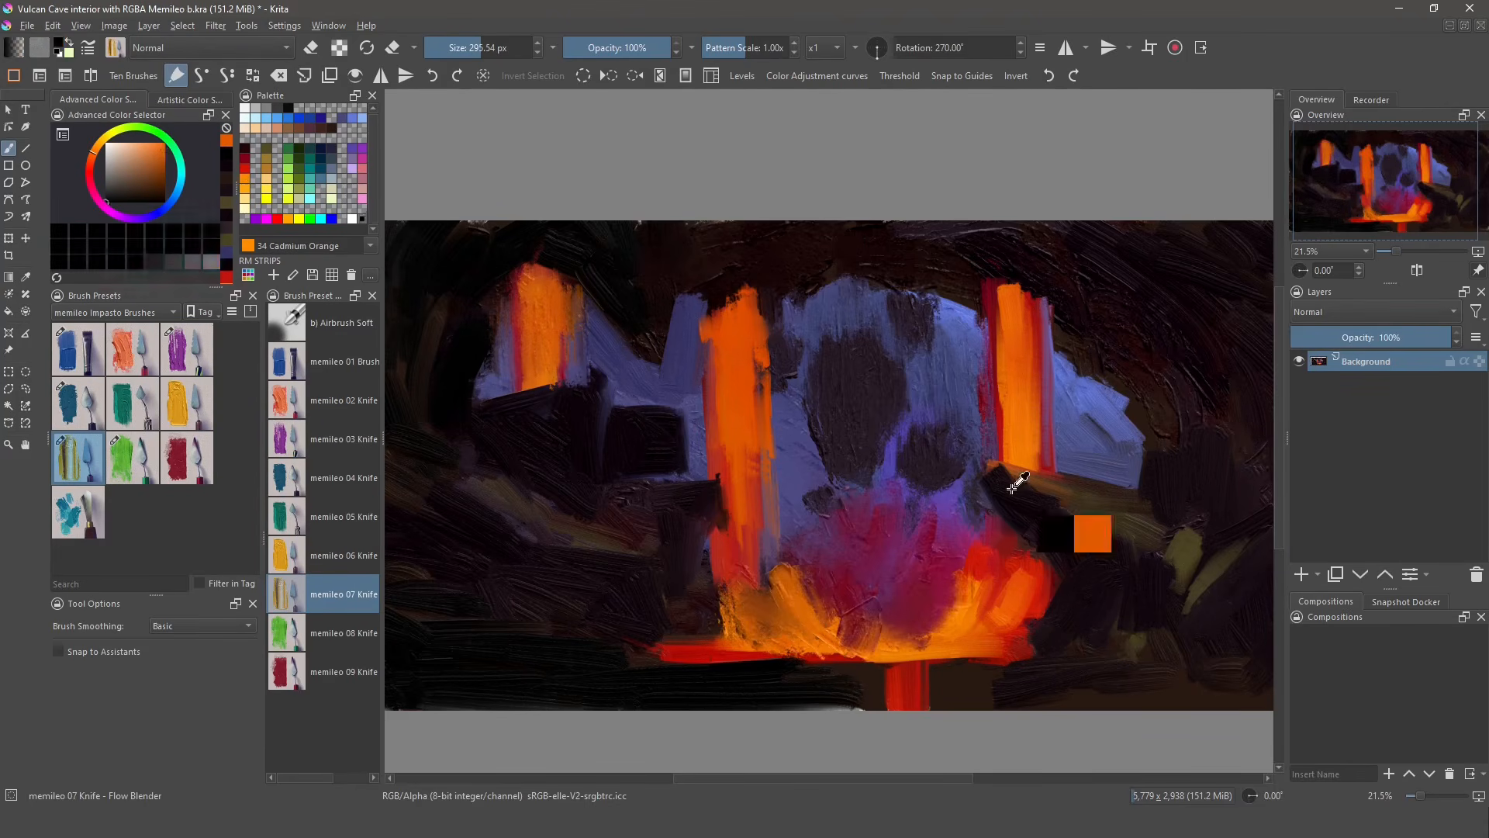
pyautogui.click(85, 405)
pyautogui.moveTo(851, 374)
pyautogui.mouseDown()
pyautogui.moveTo(854, 478)
pyautogui.moveTo(846, 361)
pyautogui.mouseUp()
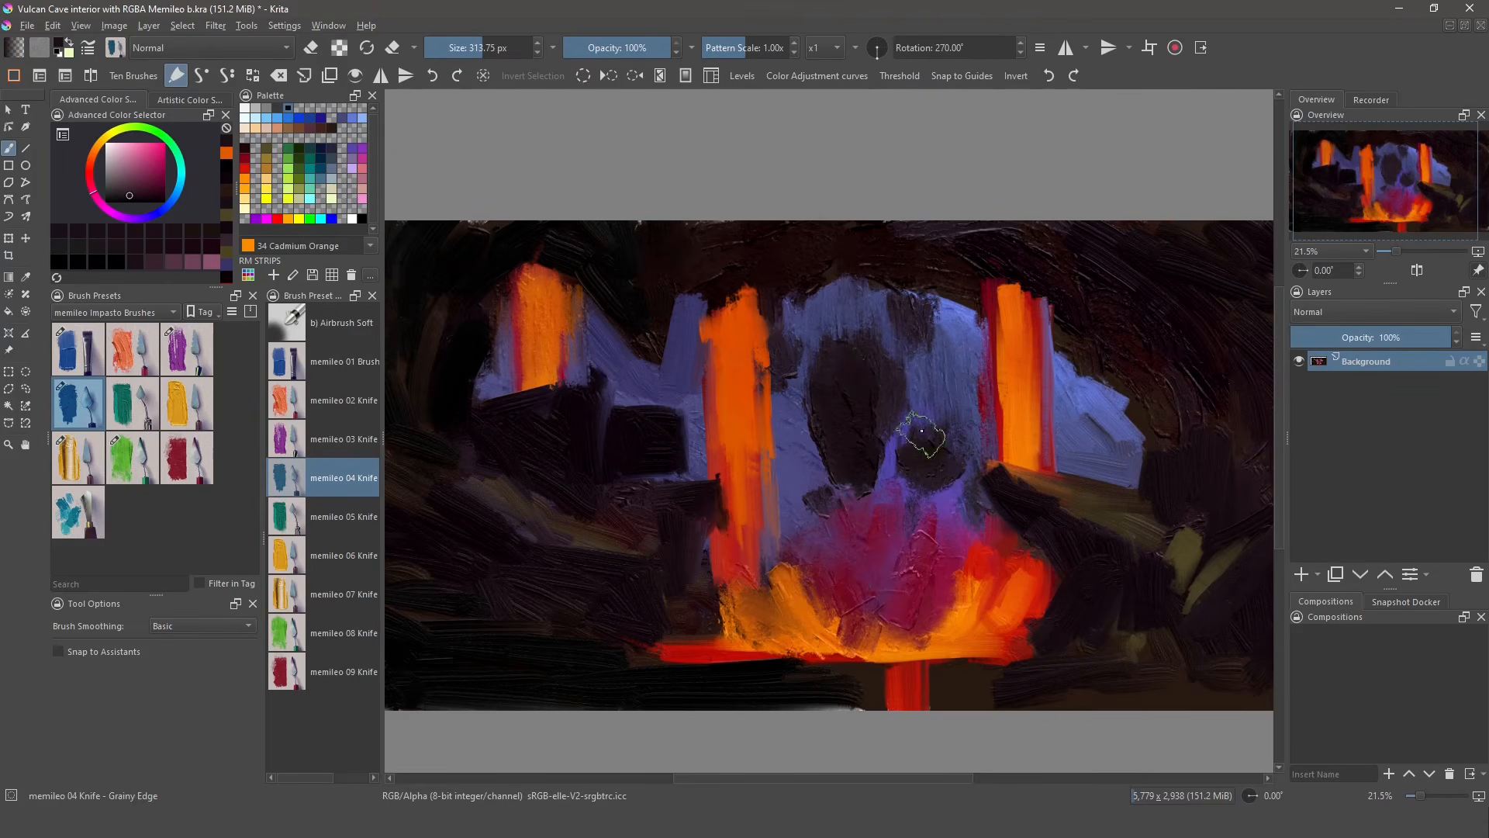
# - Lighten the top of the central blue rock in 12 Cobalt Blue+White with the memileo 01 Brush at about 264 px
pyautogui.keyDown('ctrl'); pyautogui.click(953, 319); pyautogui.keyUp('ctrl')
pyautogui.click(362, 118)
pyautogui.click(77, 365)
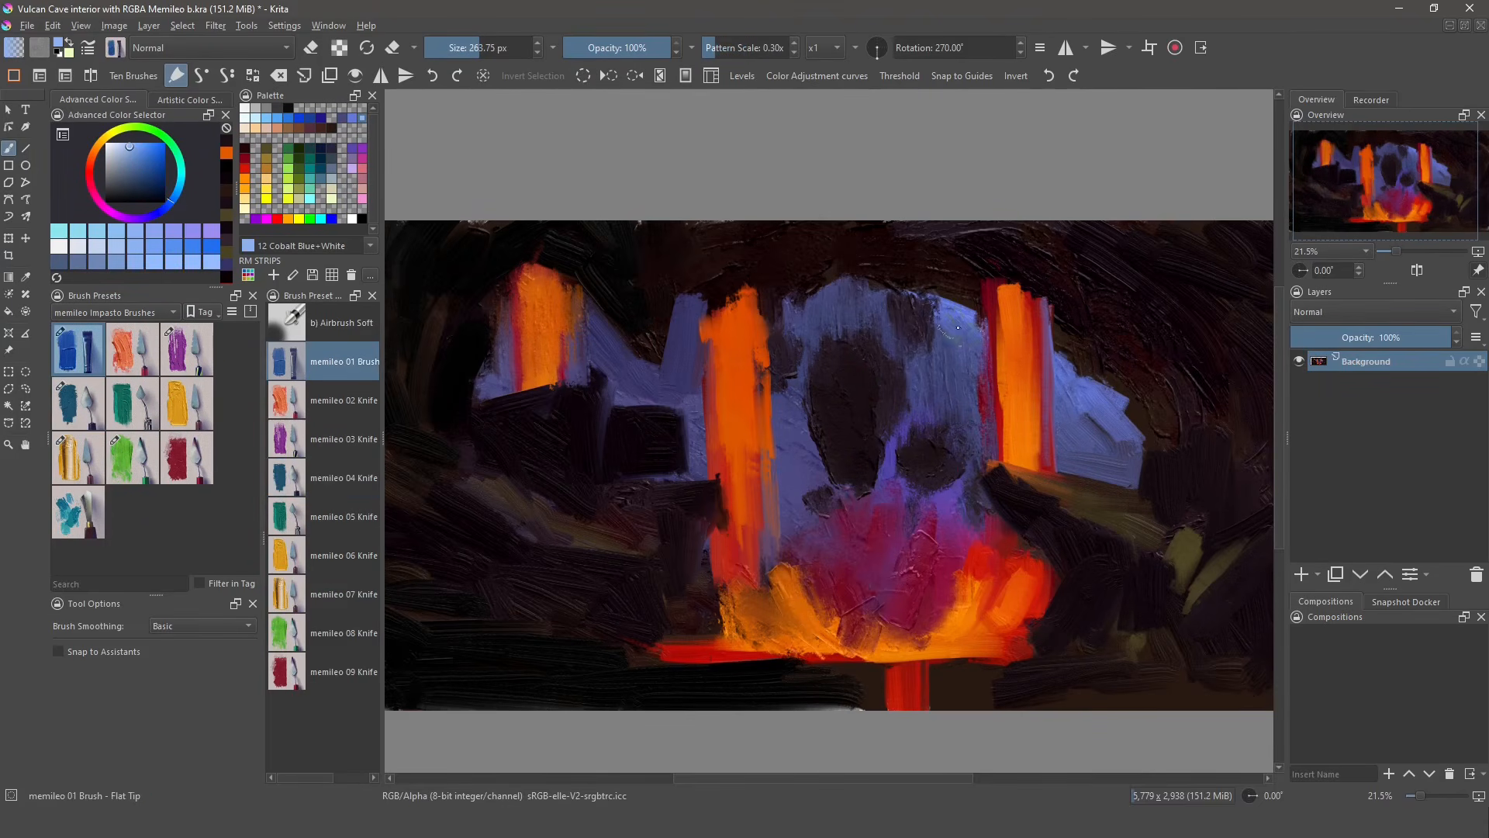
pyautogui.moveTo(959, 317)
pyautogui.mouseDown()
pyautogui.moveTo(942, 376)
pyautogui.moveTo(923, 357)
pyautogui.mouseUp()
pyautogui.moveTo(886, 306)
pyautogui.mouseDown()
pyautogui.moveTo(837, 292)
pyautogui.moveTo(869, 307)
pyautogui.moveTo(898, 354)
pyautogui.moveTo(909, 339)
pyautogui.moveTo(828, 317)
pyautogui.mouseUp()
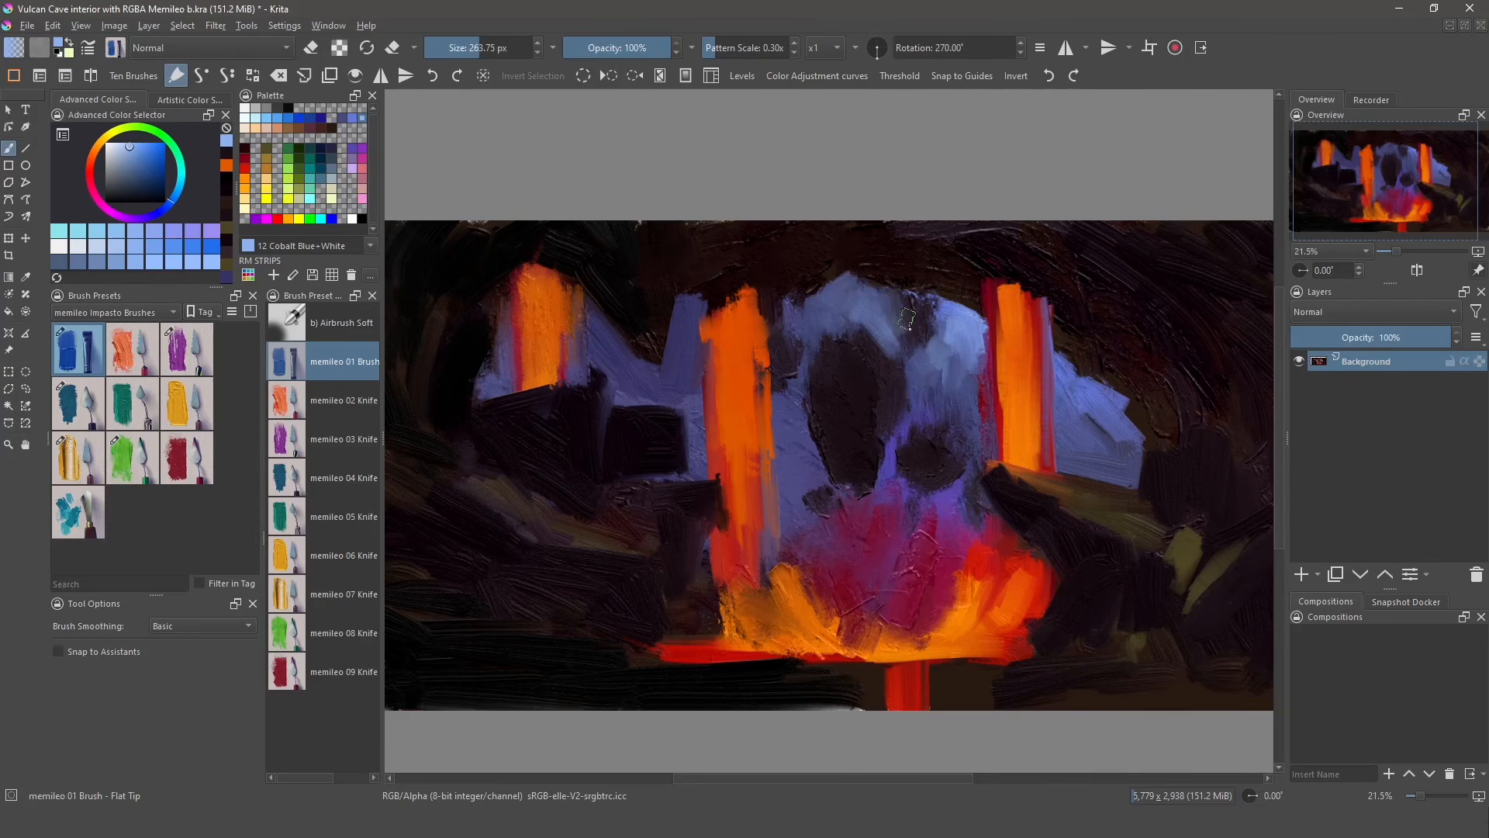
# - Add muted blue facets inside the central rock's large and small dark hollows with the memileo 01 Brush at about 146 px
pyautogui.keyDown('ctrl'); pyautogui.click(897, 374); pyautogui.keyUp('ctrl')
pyautogui.moveTo(899, 419); pyautogui.dragTo(883, 399)
pyautogui.moveTo(900, 503); pyautogui.dragTo(863, 399)
pyautogui.moveTo(853, 388); pyautogui.dragTo(860, 431)
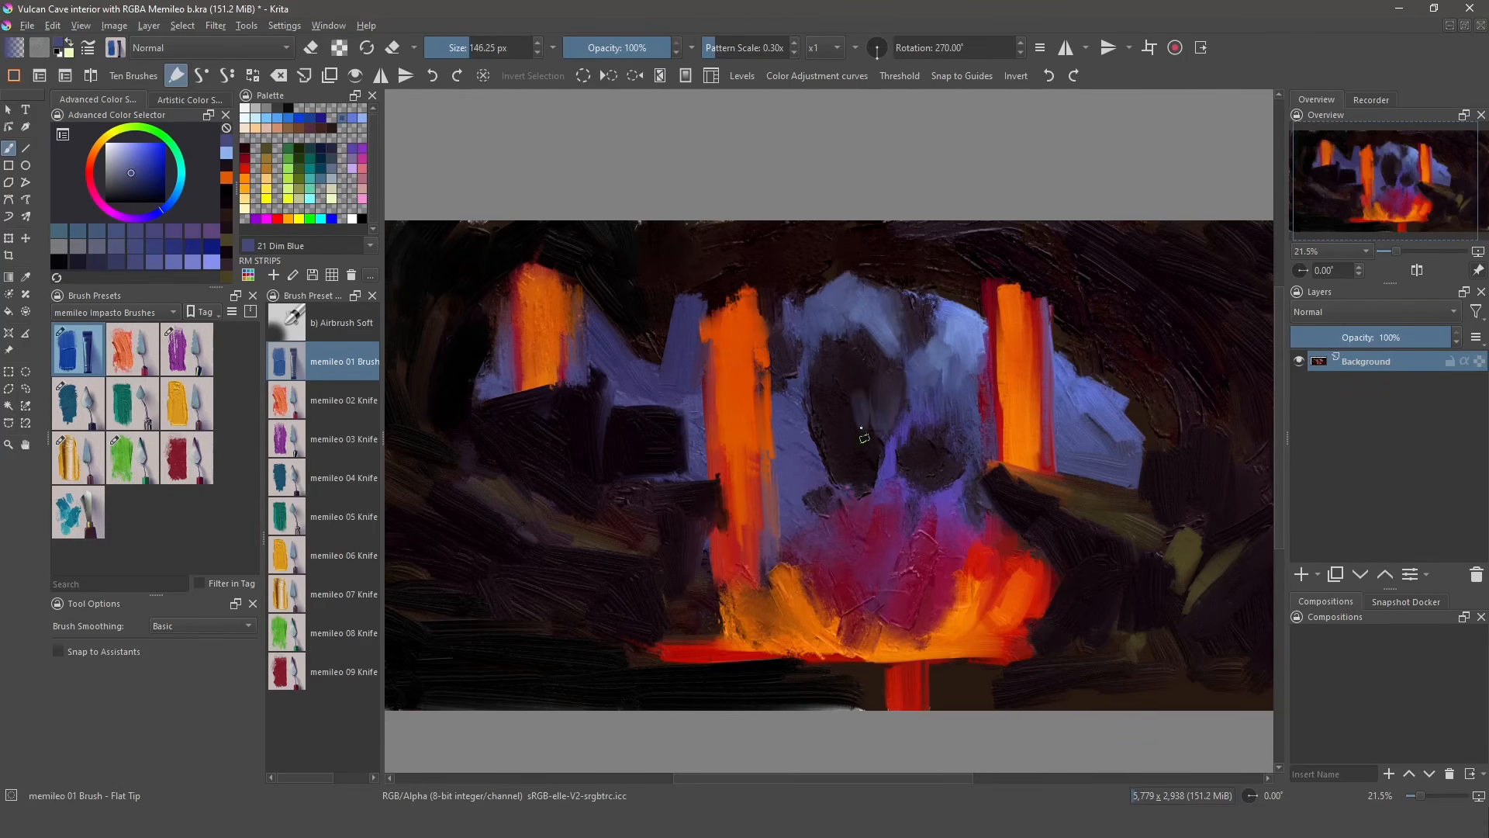
pyautogui.moveTo(839, 343)
pyautogui.mouseDown()
pyautogui.moveTo(889, 382)
pyautogui.moveTo(881, 425)
pyautogui.mouseUp()
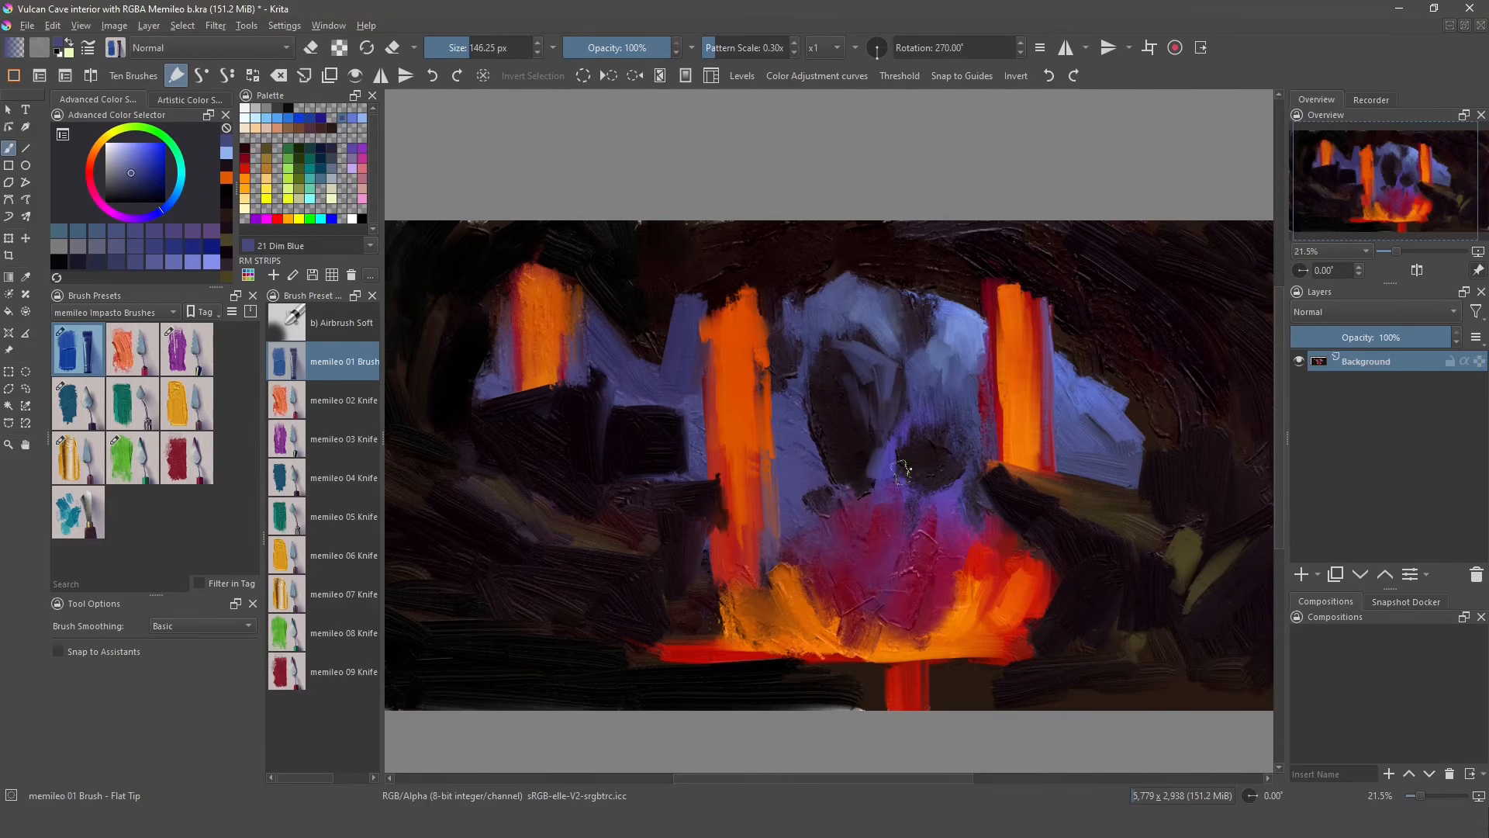
pyautogui.keyDown('ctrl'); pyautogui.click(918, 443); pyautogui.keyUp('ctrl')
pyautogui.moveTo(934, 399); pyautogui.dragTo(938, 380)
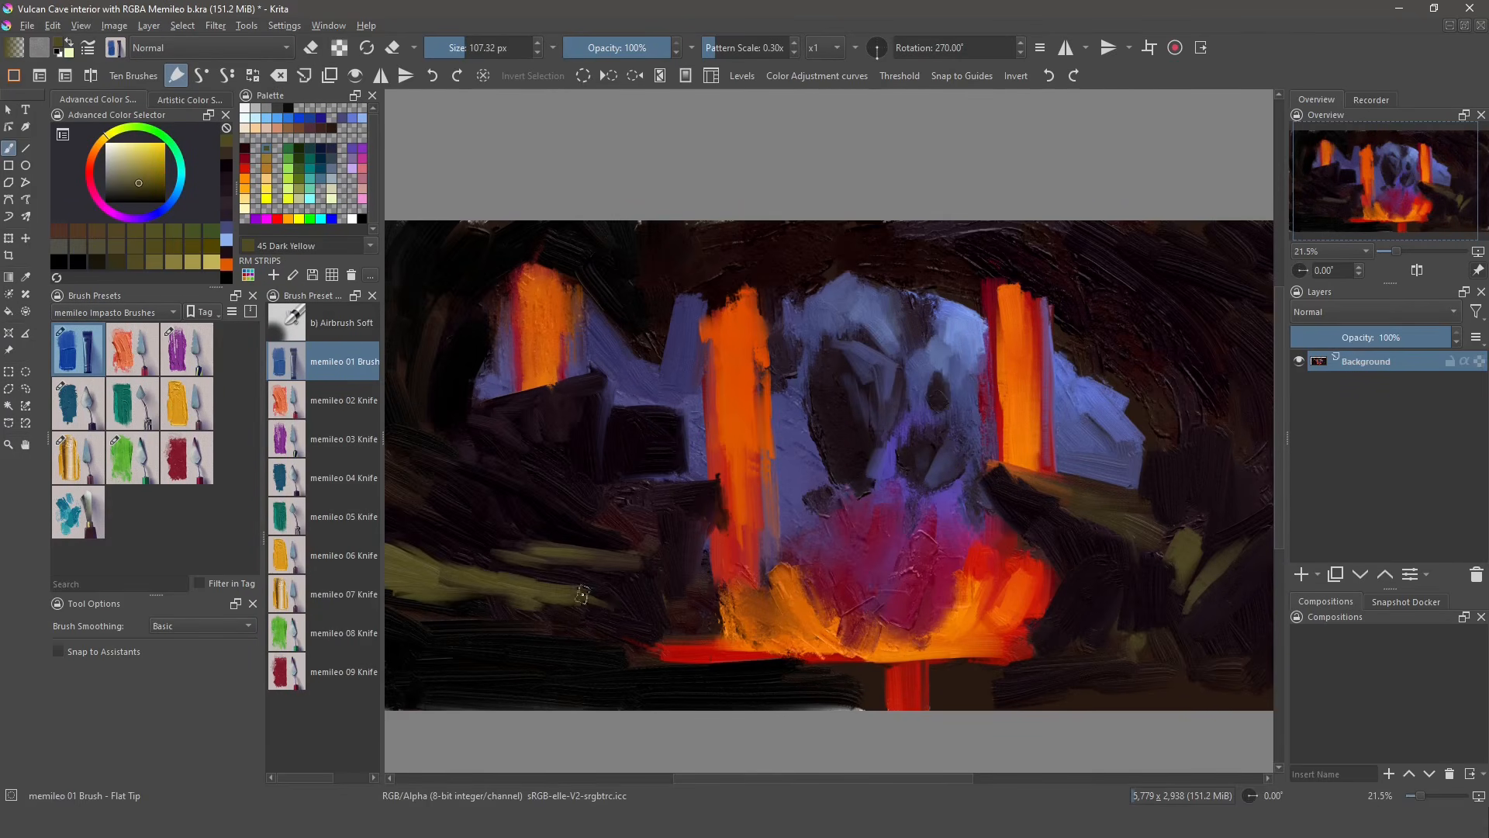
# - Texture the left ledge and right slope in a sampled dark tone with the memileo 03 Knife at about 356 px
pyautogui.click(191, 348)
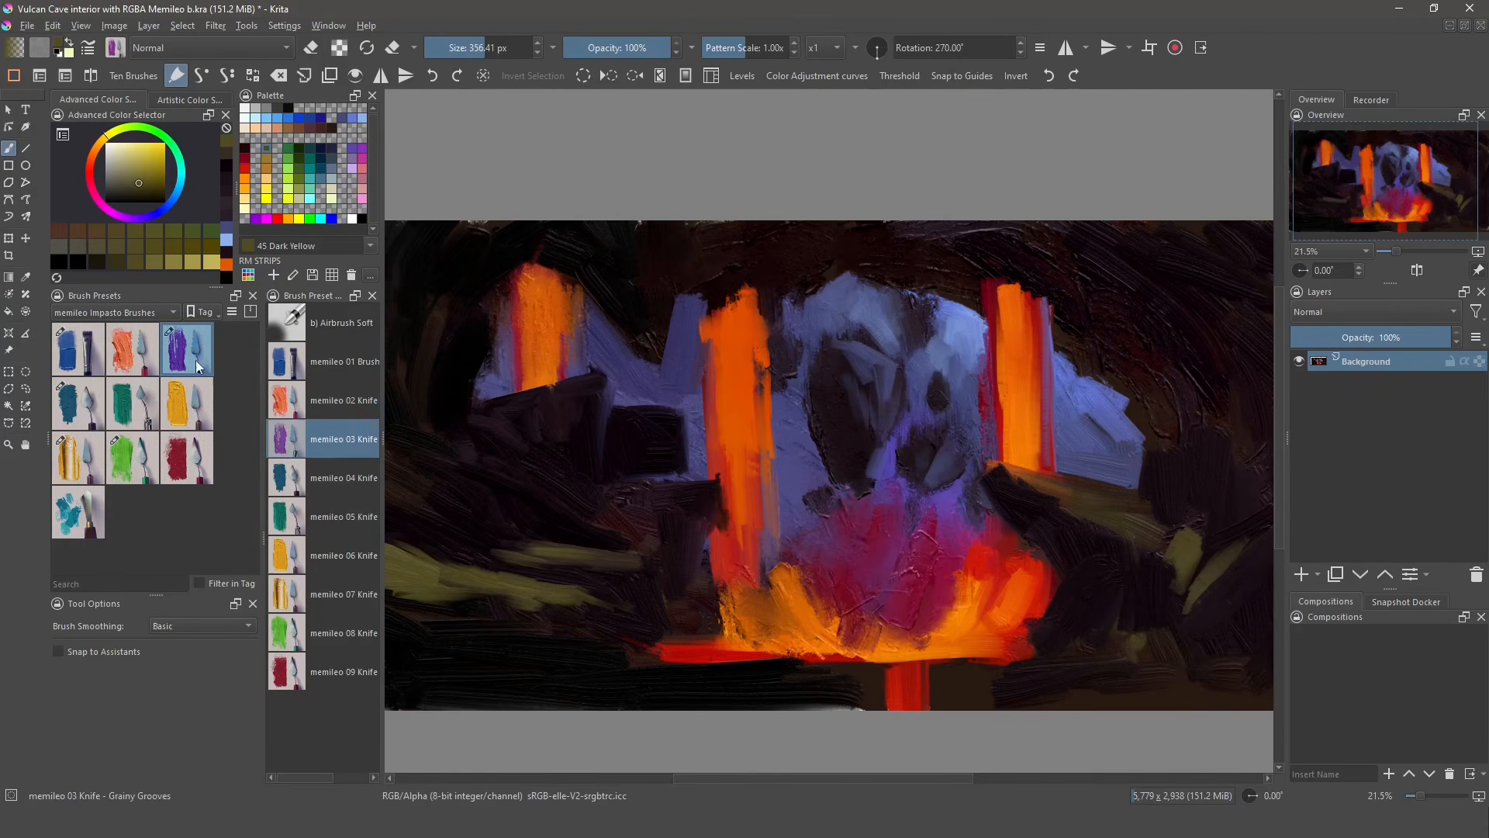
pyautogui.keyDown('ctrl'); pyautogui.click(528, 535); pyautogui.keyUp('ctrl')
pyautogui.moveTo(528, 571)
pyautogui.mouseDown()
pyautogui.moveTo(406, 565)
pyautogui.moveTo(634, 570)
pyautogui.moveTo(442, 621)
pyautogui.moveTo(392, 617)
pyautogui.moveTo(589, 639)
pyautogui.mouseUp()
pyautogui.moveTo(1157, 542)
pyautogui.mouseDown()
pyautogui.moveTo(1101, 592)
pyautogui.moveTo(1176, 629)
pyautogui.moveTo(1246, 586)
pyautogui.moveTo(1064, 639)
pyautogui.moveTo(1173, 677)
pyautogui.moveTo(1249, 634)
pyautogui.moveTo(1079, 681)
pyautogui.mouseUp()
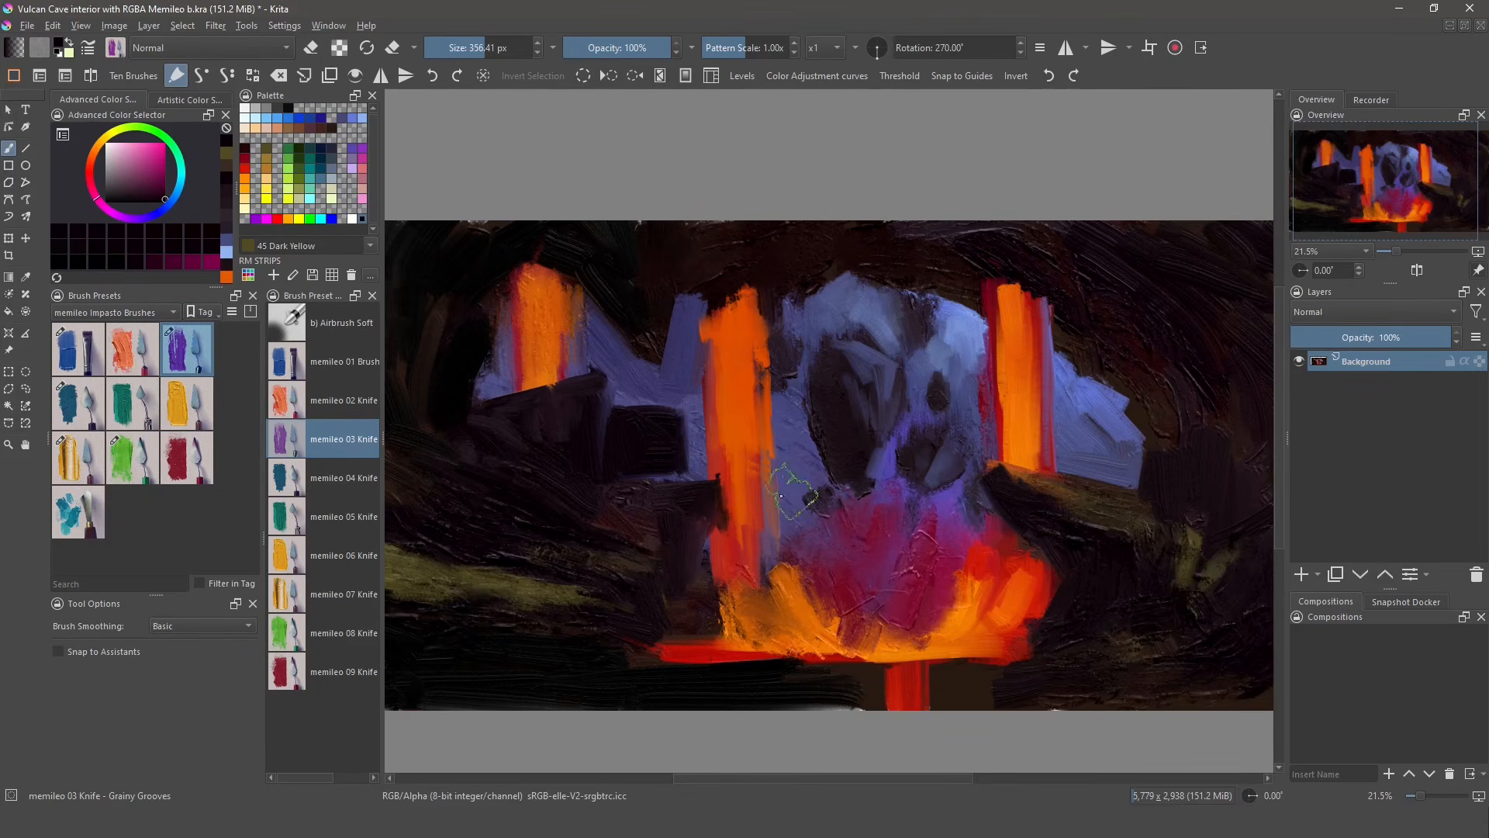
# - Paint a sampled-red lava stream from the pool's left end with the memileo 04 Knife at about 170 px, adding thinner looping branches
pyautogui.keyDown('ctrl'); pyautogui.click(729, 546); pyautogui.keyUp('ctrl')
pyautogui.keyDown('shift'); pyautogui.moveTo(546, 517); pyautogui.dragTo(518, 516); pyautogui.keyUp('shift')
pyautogui.press('.')
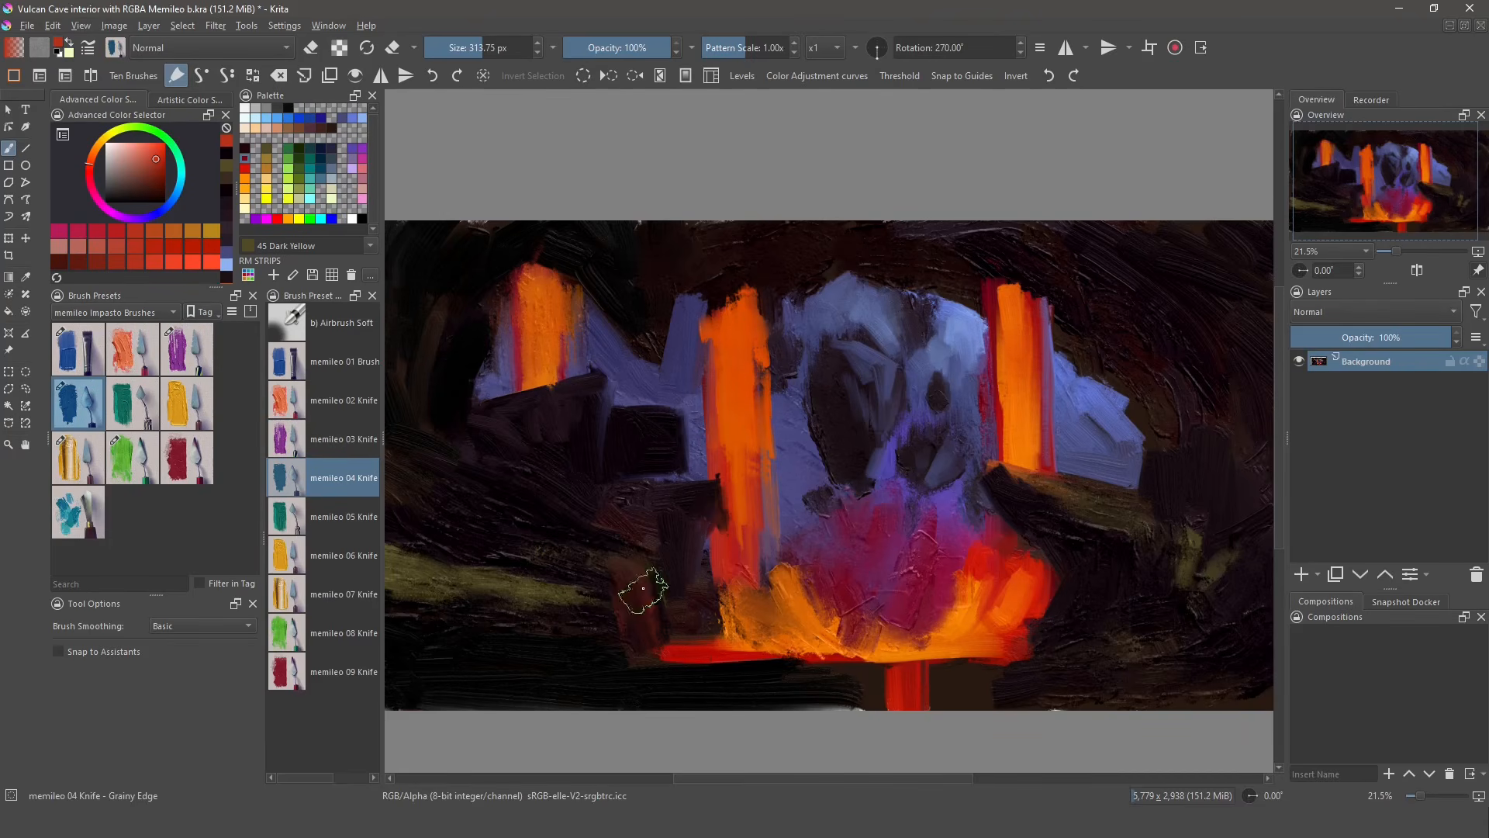
pyautogui.moveTo(624, 571)
pyautogui.keyDown('shift'); pyautogui.mouseDown()
pyautogui.moveTo(475, 519)
pyautogui.moveTo(638, 592)
pyautogui.moveTo(685, 641)
pyautogui.mouseUp(); pyautogui.keyUp('shift')
pyautogui.moveTo(469, 519); pyautogui.dragTo(506, 536)
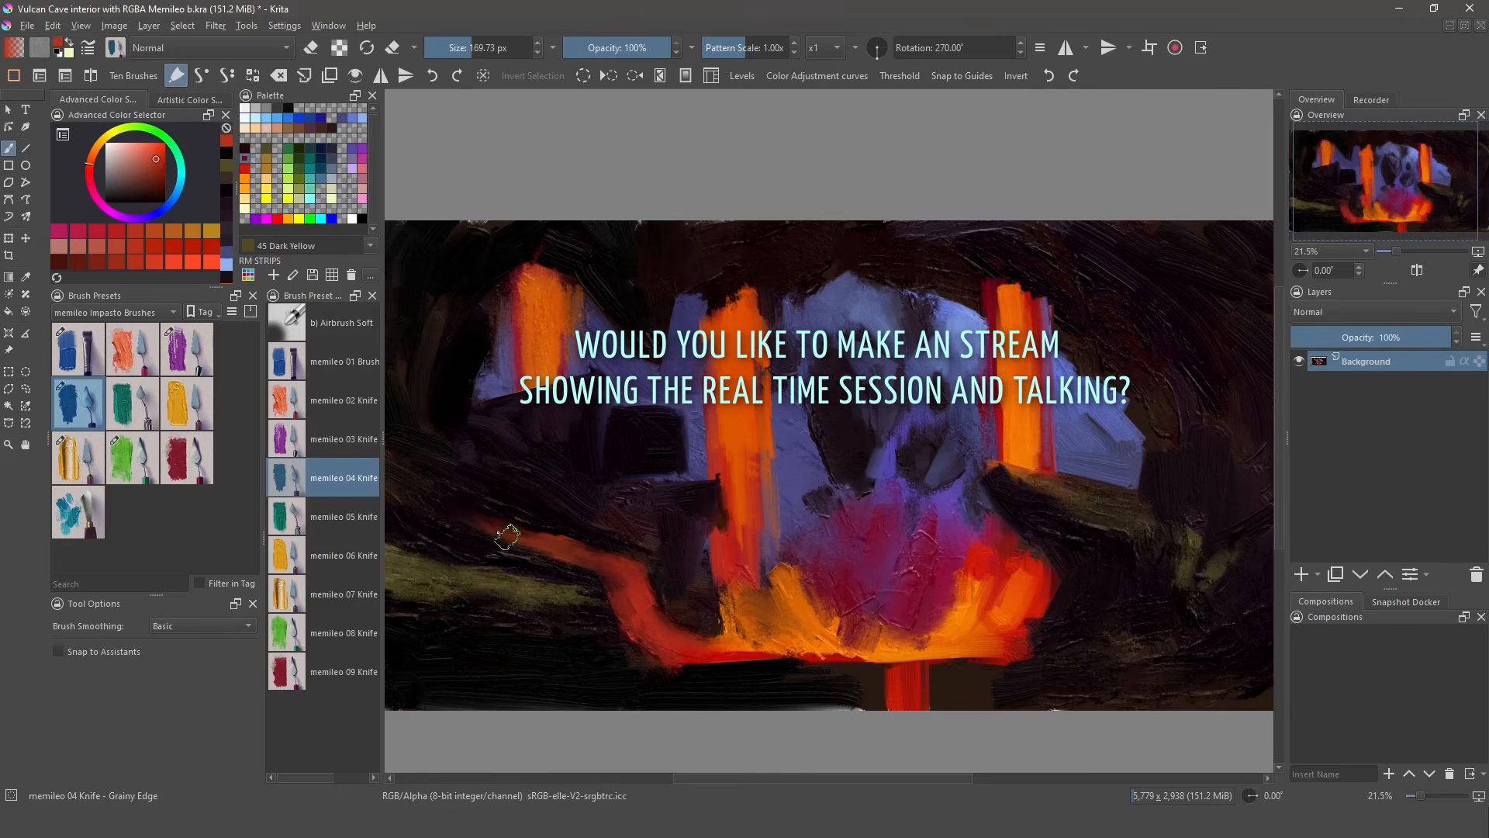
pyautogui.moveTo(499, 456)
pyautogui.keyDown('shift'); pyautogui.mouseDown()
pyautogui.moveTo(514, 467)
pyautogui.moveTo(462, 444)
pyautogui.moveTo(530, 479)
pyautogui.mouseUp(); pyautogui.keyUp('shift')
pyautogui.press('.')
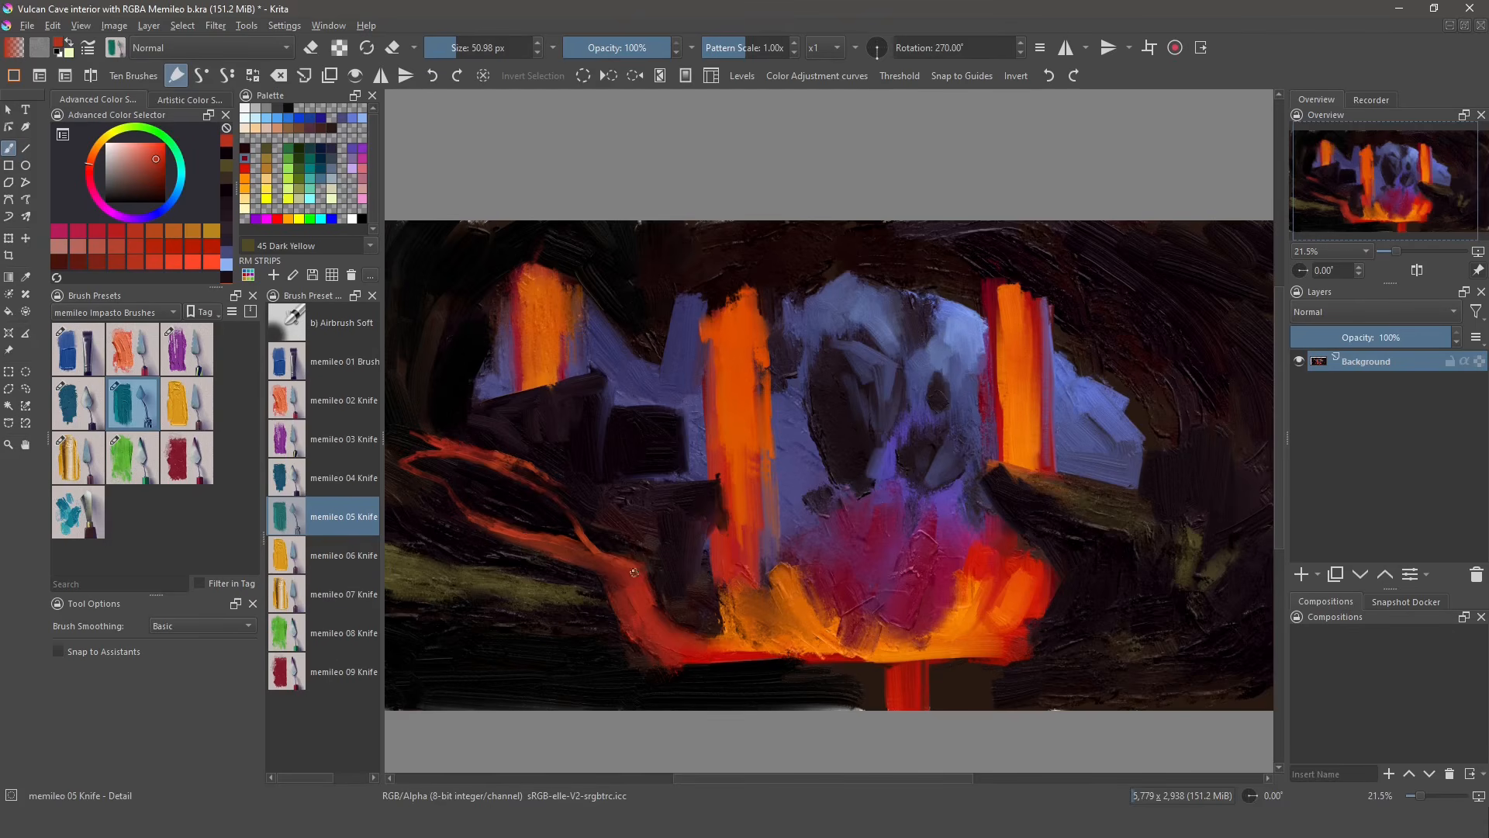
# - Highlight the left lava stream in 34 Cadmium Orange with the memileo 05 Knife at about 153 px
pyautogui.click(244, 178)
pyautogui.keyDown('shift'); pyautogui.moveTo(635, 583); pyautogui.dragTo(639, 583); pyautogui.keyUp('shift')
pyautogui.moveTo(635, 574)
pyautogui.mouseDown()
pyautogui.moveTo(637, 622)
pyautogui.moveTo(630, 611)
pyautogui.moveTo(686, 646)
pyautogui.moveTo(734, 652)
pyautogui.moveTo(615, 572)
pyautogui.moveTo(539, 562)
pyautogui.mouseUp()
# - Dab dark marks on the olive ledge and add olive strokes at the canvas's left edge with the memileo 05 Knife at about 69 px
pyautogui.keyDown('ctrl'); pyautogui.click(448, 605); pyautogui.keyUp('ctrl')
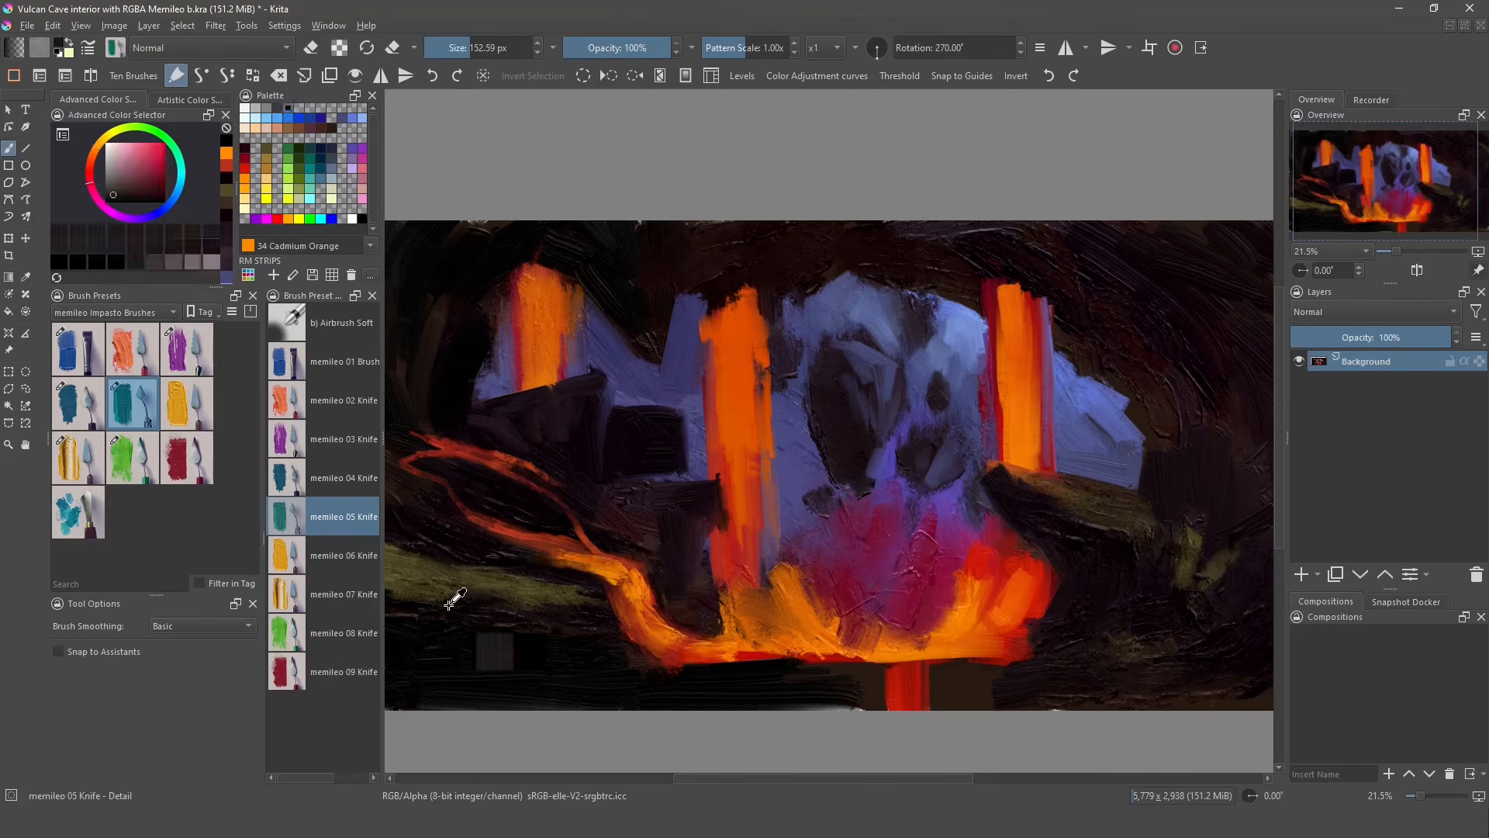
pyautogui.keyDown('shift'); pyautogui.moveTo(448, 605); pyautogui.dragTo(434, 605); pyautogui.keyUp('shift')
pyautogui.moveTo(439, 599)
pyautogui.mouseDown()
pyautogui.moveTo(470, 643)
pyautogui.moveTo(429, 595)
pyautogui.mouseUp()
pyautogui.keyDown('ctrl'); pyautogui.click(471, 643); pyautogui.keyUp('ctrl')
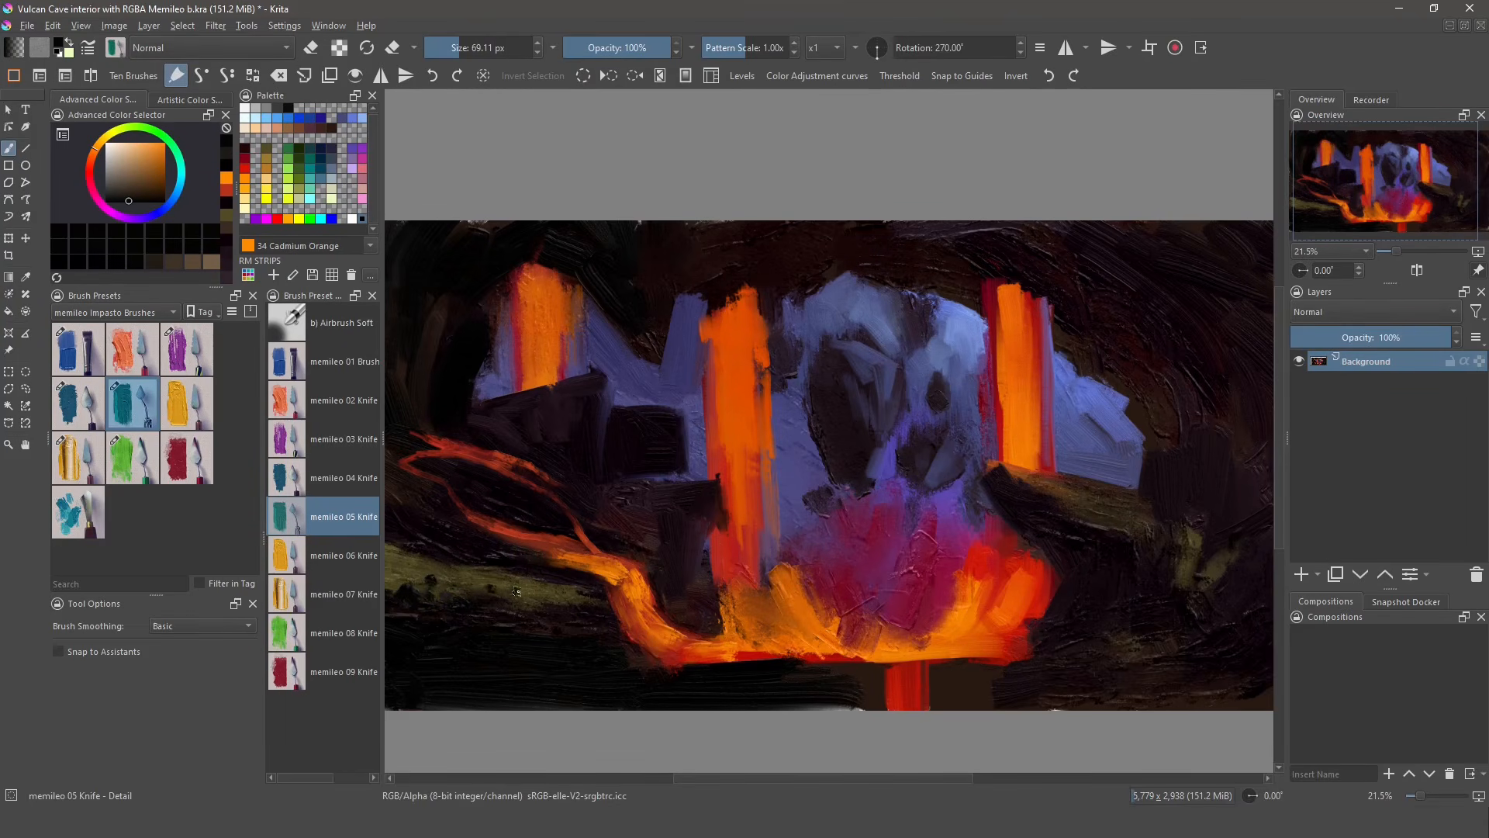
pyautogui.moveTo(530, 598); pyautogui.dragTo(621, 593)
pyautogui.moveTo(516, 504); pyautogui.dragTo(544, 516)
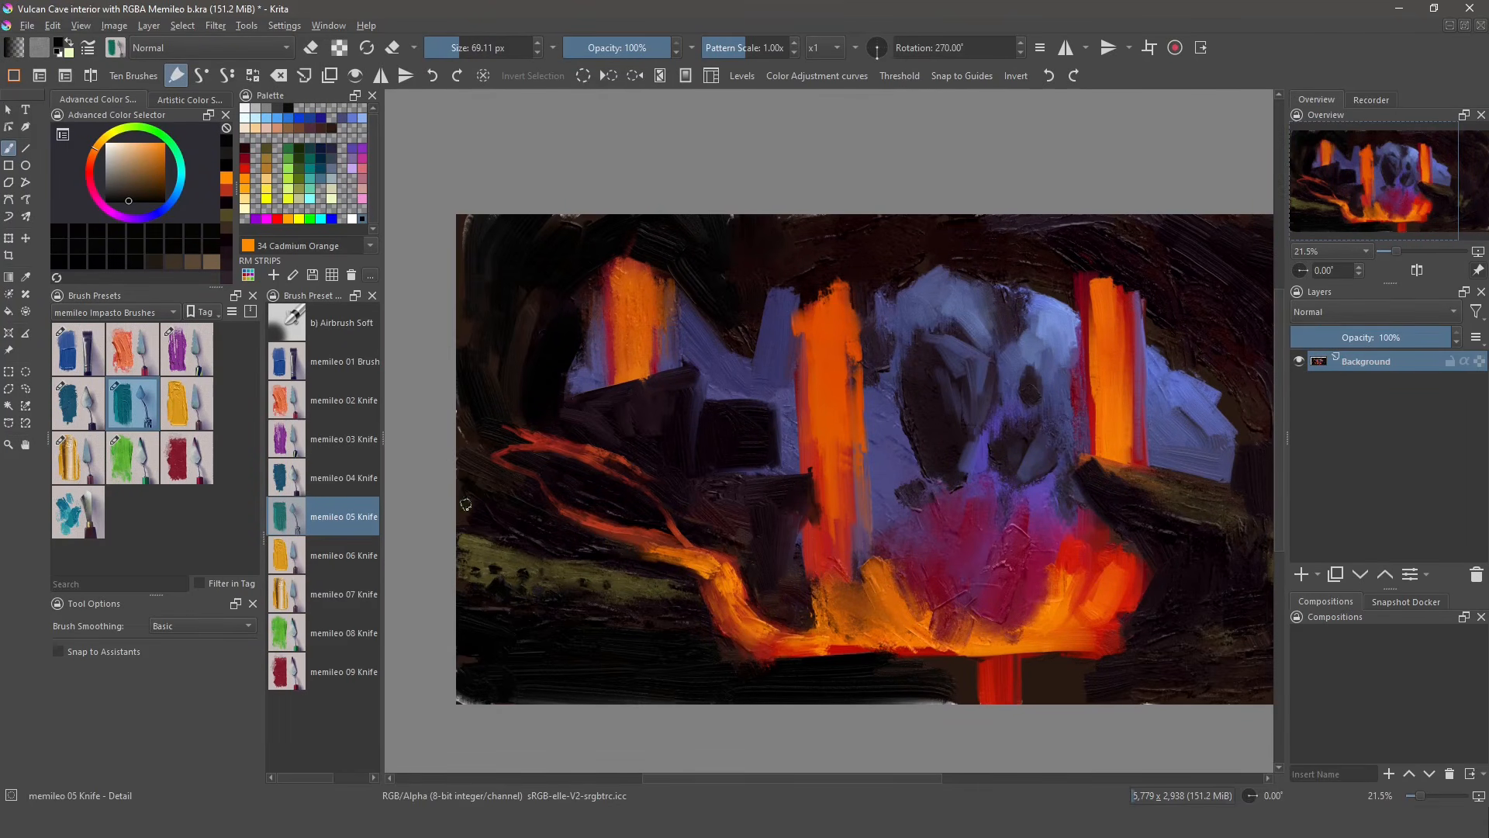
pyautogui.keyDown('ctrl'); pyautogui.click(520, 534); pyautogui.keyUp('ctrl')
pyautogui.moveTo(473, 467)
pyautogui.mouseDown()
pyautogui.moveTo(540, 488)
pyautogui.moveTo(535, 502)
pyautogui.moveTo(488, 461)
pyautogui.mouseUp()
# - Darken the olive ledge below the lava stream with the b) Airbrush Soft at 600 px in a sampled near-black
pyautogui.click(358, 330)
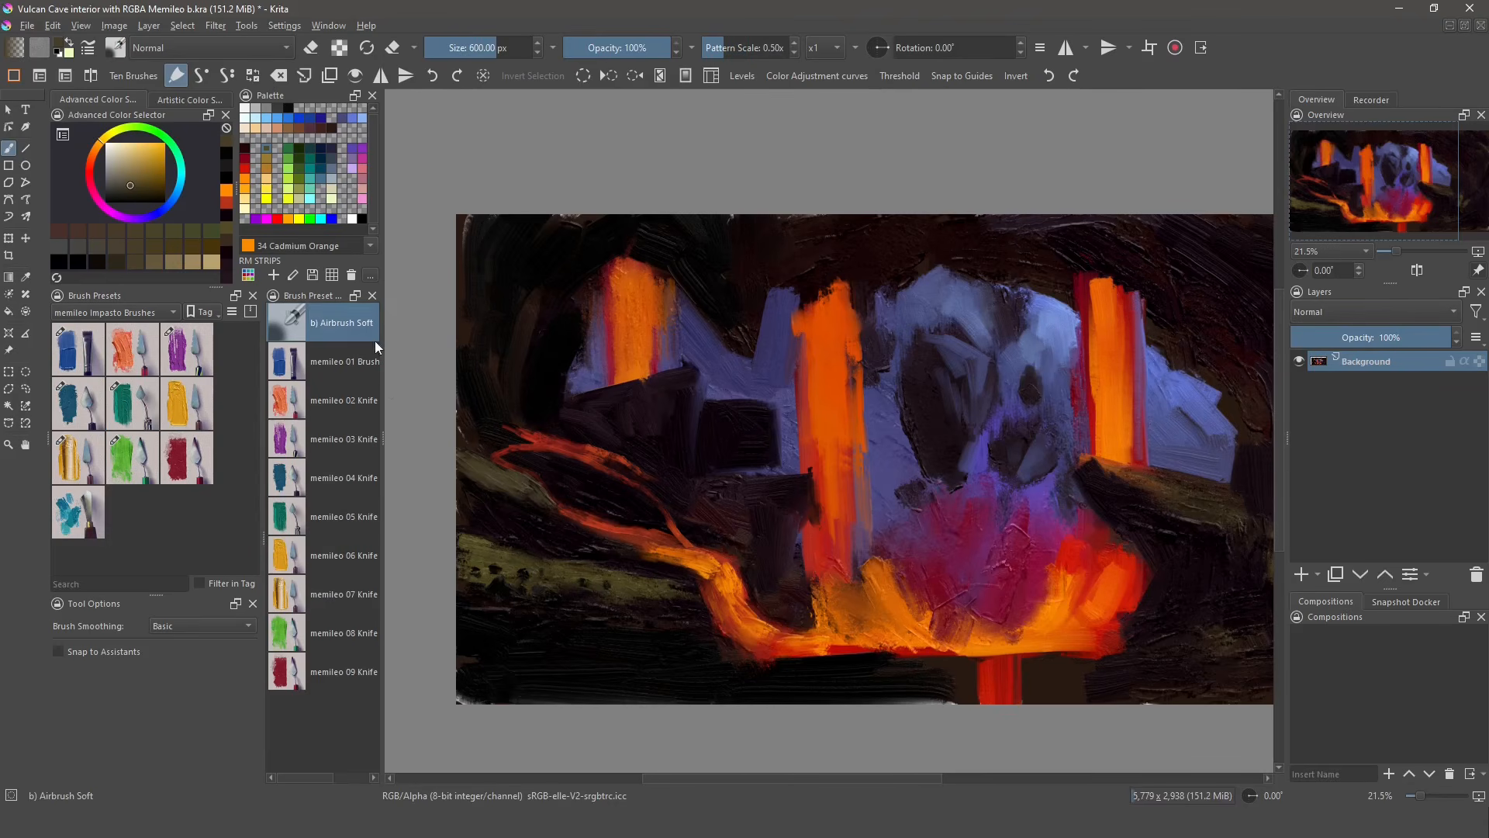
pyautogui.keyDown('ctrl'); pyautogui.click(500, 624); pyautogui.keyUp('ctrl')
pyautogui.moveTo(504, 551)
pyautogui.mouseDown()
pyautogui.moveTo(522, 591)
pyautogui.moveTo(488, 468)
pyautogui.moveTo(515, 602)
pyautogui.moveTo(635, 613)
pyautogui.mouseUp()
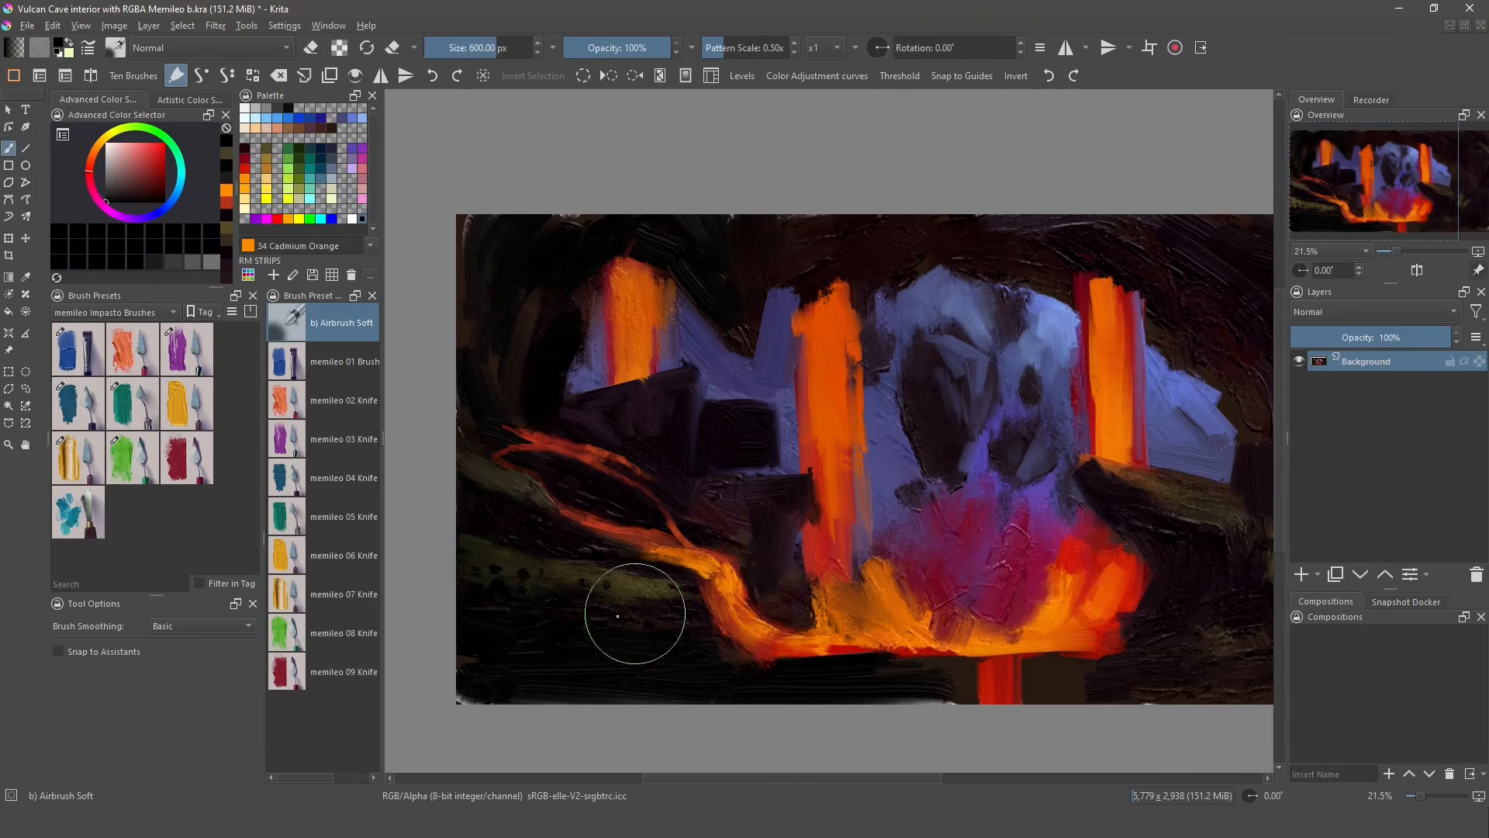
# - Paint sampled olive facets on the boulder below the left lava fall with the memileo 01 Brush at about 107 px
pyautogui.keyDown('ctrl'); pyautogui.click(479, 483); pyautogui.keyUp('ctrl')
pyautogui.click(133, 415)
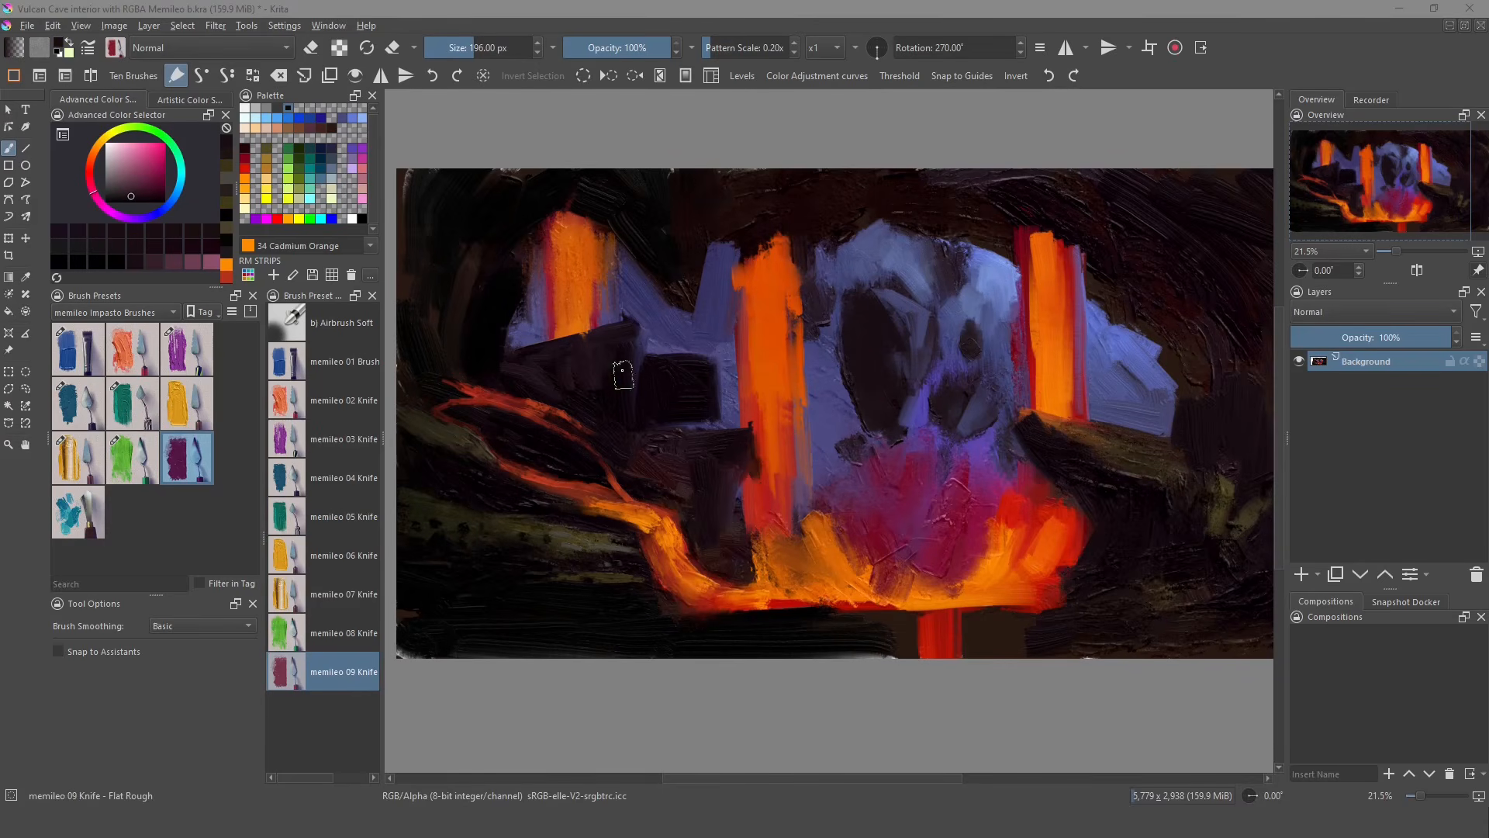
pyautogui.keyDown('ctrl'); pyautogui.click(463, 433); pyautogui.keyUp('ctrl')
pyautogui.moveTo(598, 366)
pyautogui.mouseDown()
pyautogui.moveTo(593, 331)
pyautogui.moveTo(605, 356)
pyautogui.moveTo(615, 332)
pyautogui.moveTo(622, 430)
pyautogui.moveTo(578, 352)
pyautogui.moveTo(534, 363)
pyautogui.moveTo(543, 388)
pyautogui.moveTo(536, 356)
pyautogui.moveTo(611, 410)
pyautogui.mouseUp()
pyautogui.press('/')
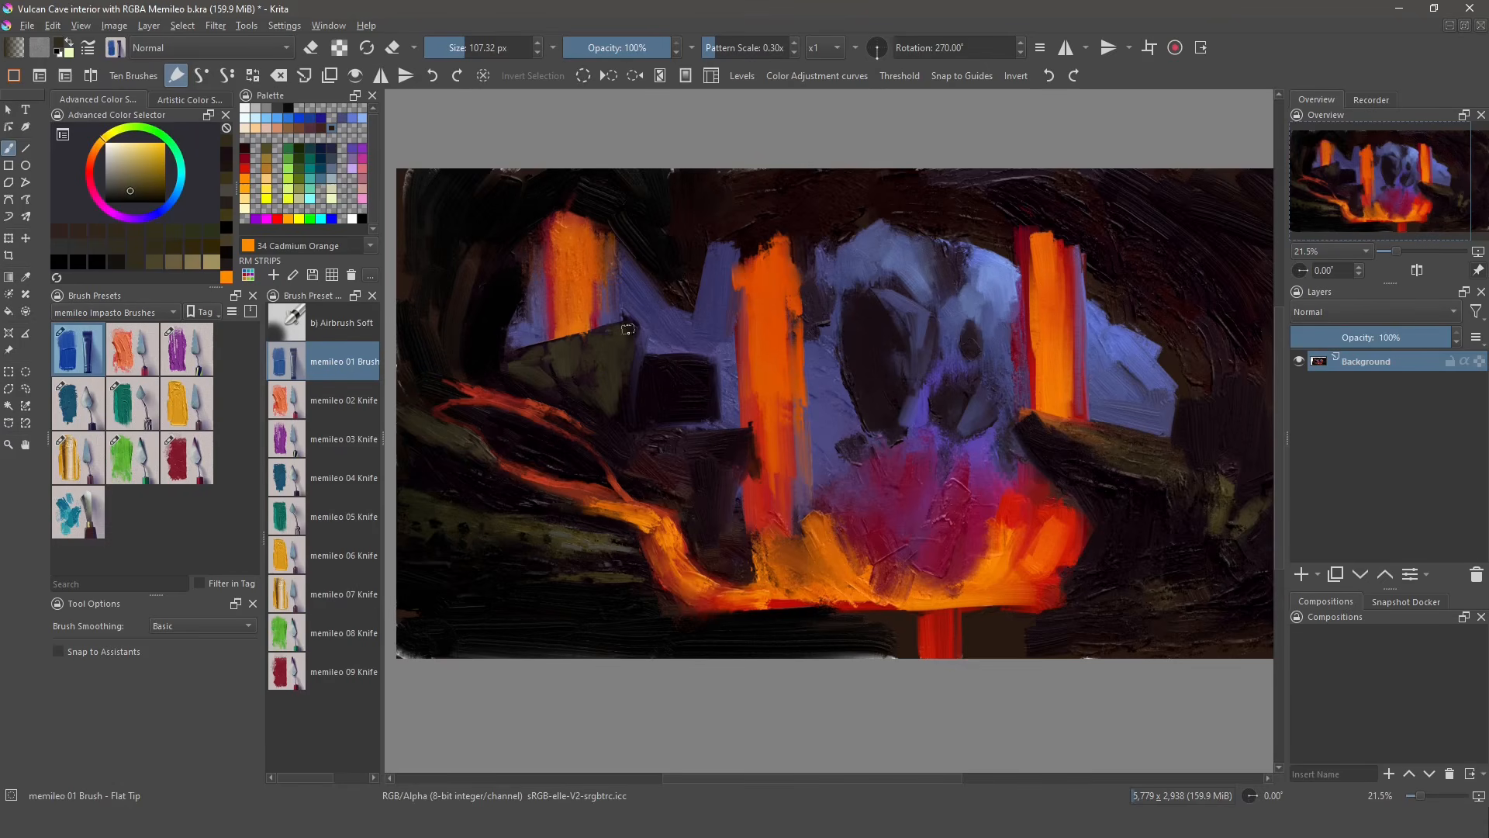
# - Tint the square block's dark face with 38 Deep Garanza Red and reshape its edges with sampled blue and dark tones
pyautogui.click(244, 148)
pyautogui.moveTo(681, 364)
pyautogui.mouseDown()
pyautogui.moveTo(723, 398)
pyautogui.moveTo(666, 436)
pyautogui.moveTo(751, 432)
pyautogui.moveTo(662, 450)
pyautogui.mouseUp()
pyautogui.keyDown('ctrl'); pyautogui.click(658, 417); pyautogui.keyUp('ctrl')
pyautogui.keyDown('ctrl'); pyautogui.click(700, 413); pyautogui.keyUp('ctrl')
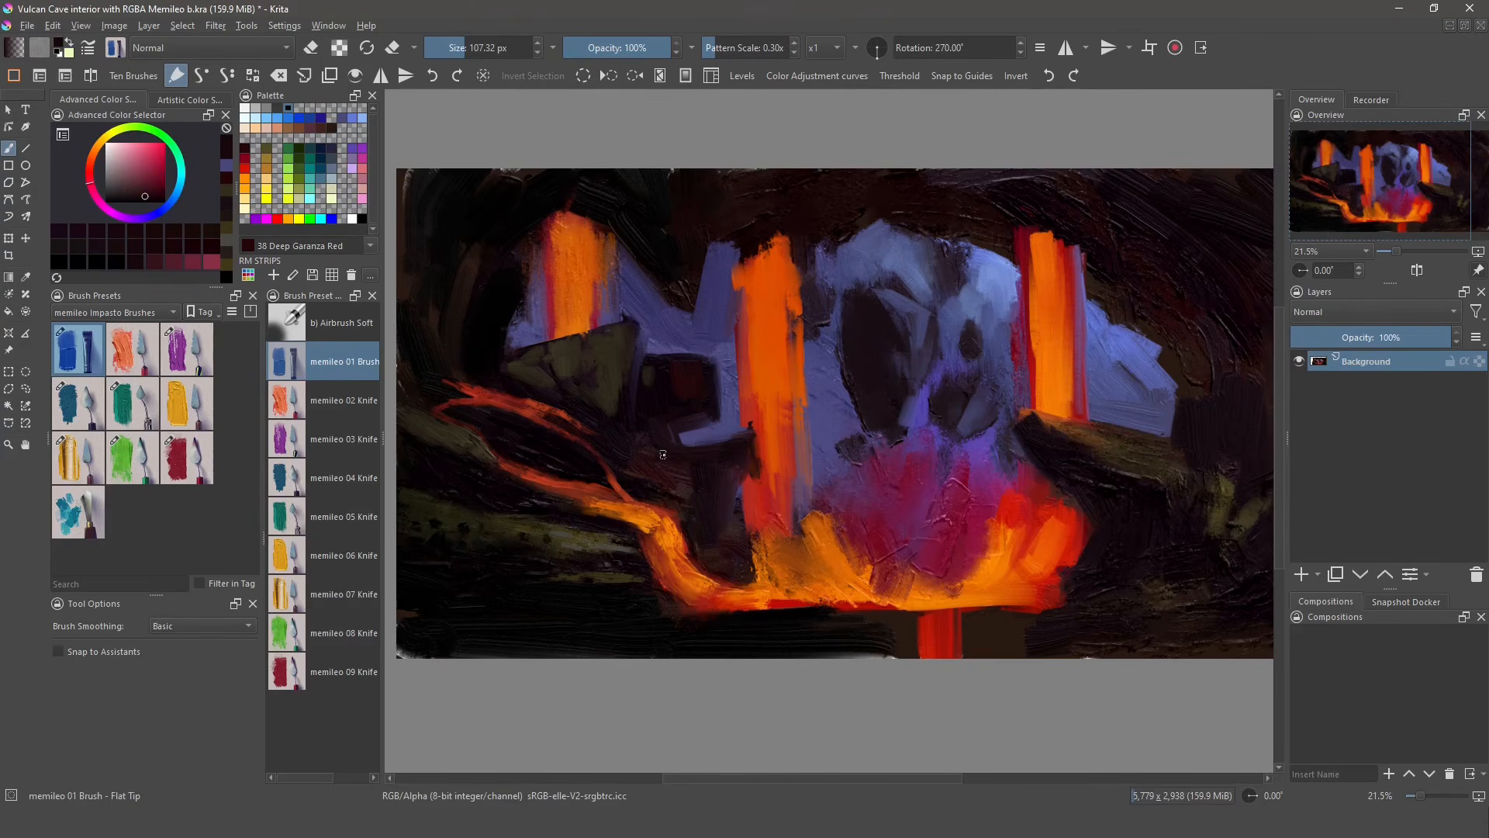
# - Paint curved strokes in a sampled olive along the cave's left wall and ceiling around the left lava fall
pyautogui.keyDown('ctrl'); pyautogui.click(647, 296); pyautogui.keyUp('ctrl')
pyautogui.moveTo(466, 316)
pyautogui.mouseDown()
pyautogui.moveTo(482, 231)
pyautogui.moveTo(557, 182)
pyautogui.moveTo(599, 177)
pyautogui.moveTo(652, 243)
pyautogui.moveTo(638, 247)
pyautogui.moveTo(672, 271)
pyautogui.mouseUp()
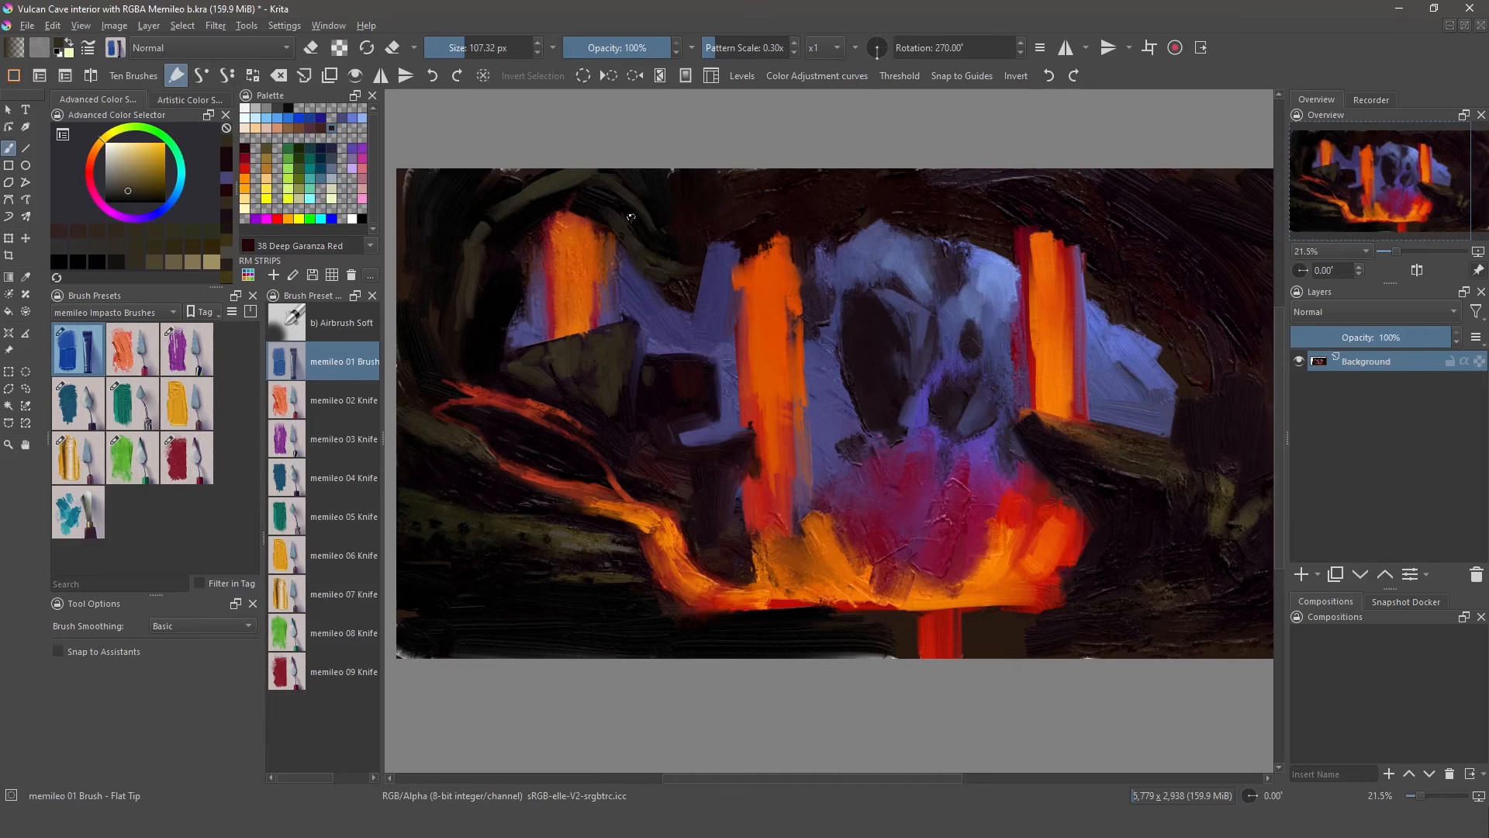
pyautogui.moveTo(753, 211)
pyautogui.mouseDown()
pyautogui.moveTo(865, 191)
pyautogui.moveTo(929, 204)
pyautogui.mouseUp()
# - Try lighter strokes on the ceiling in 45 Dark Yellow and a grayer variant of it, then undo them
pyautogui.click(266, 148)
pyautogui.hotkey('ctrl', 'z')
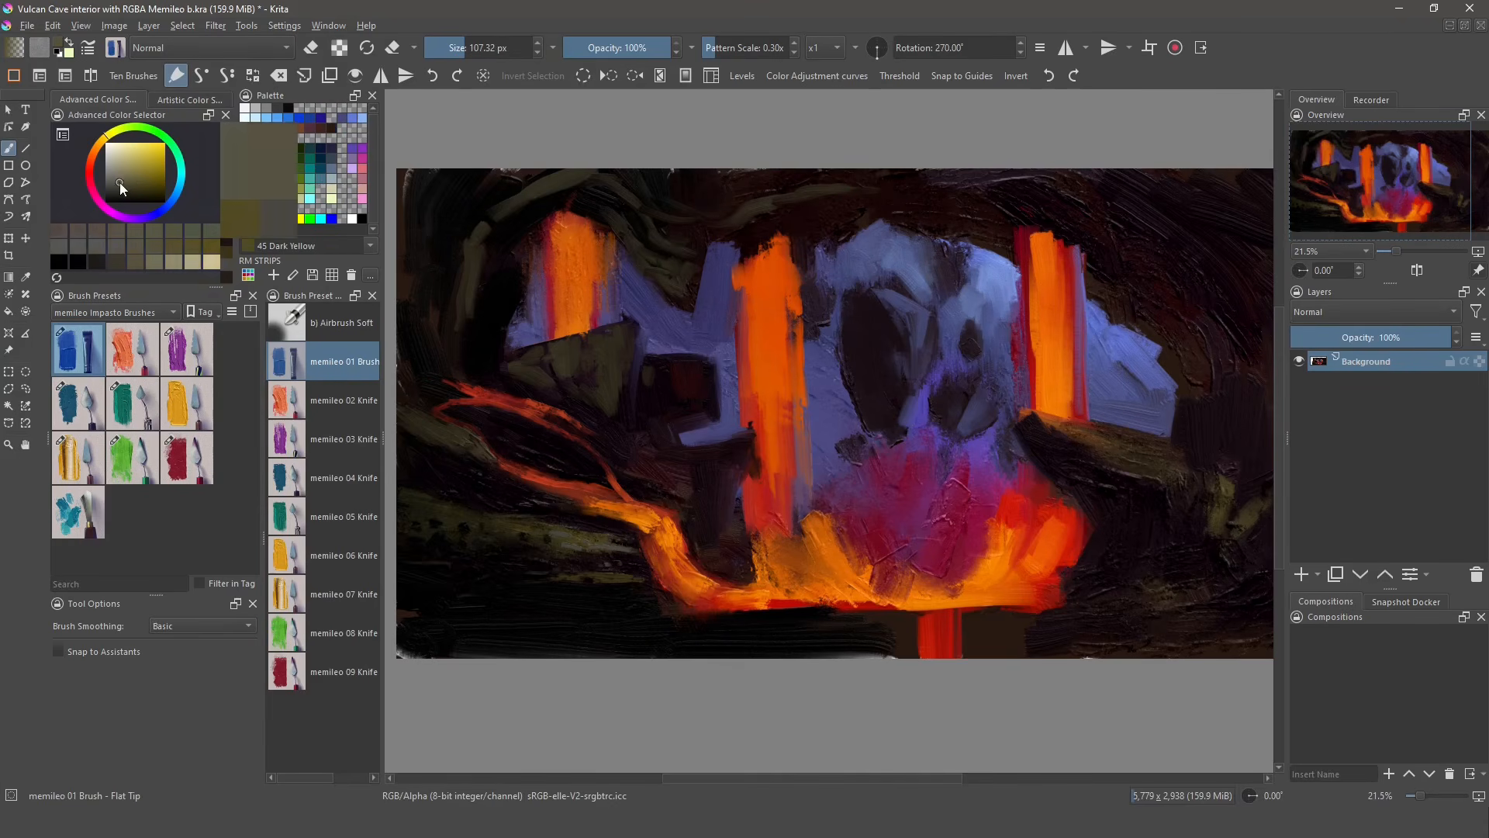
pyautogui.click(118, 182)
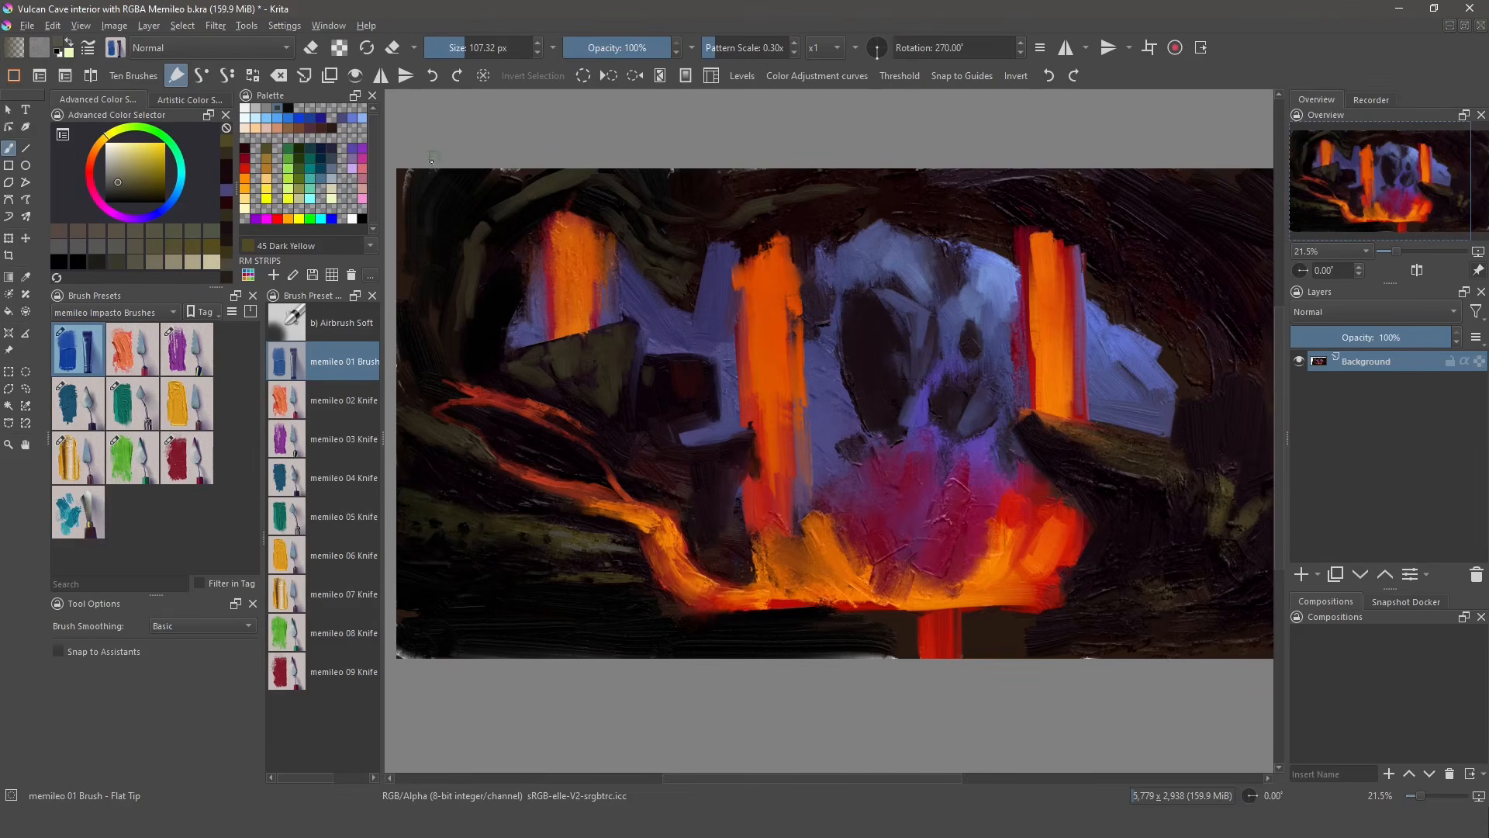
pyautogui.moveTo(909, 200); pyautogui.dragTo(971, 208)
pyautogui.hotkey('ctrl', 'z')
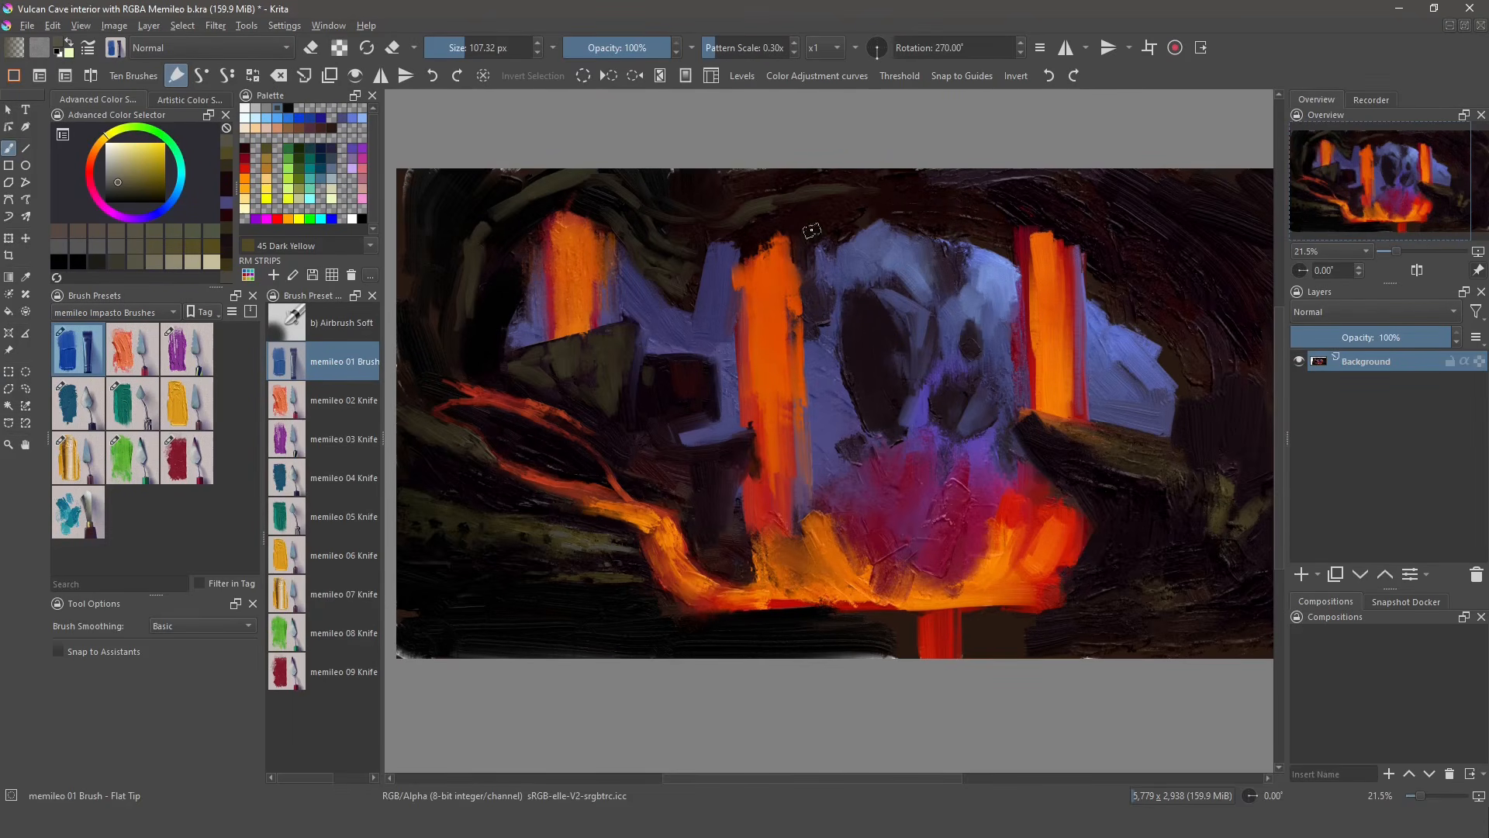
# - Touch up the rocks around the left lava stream and the left wall with 38 Deep Garanza Red and sampled dark tones
pyautogui.click(249, 154)
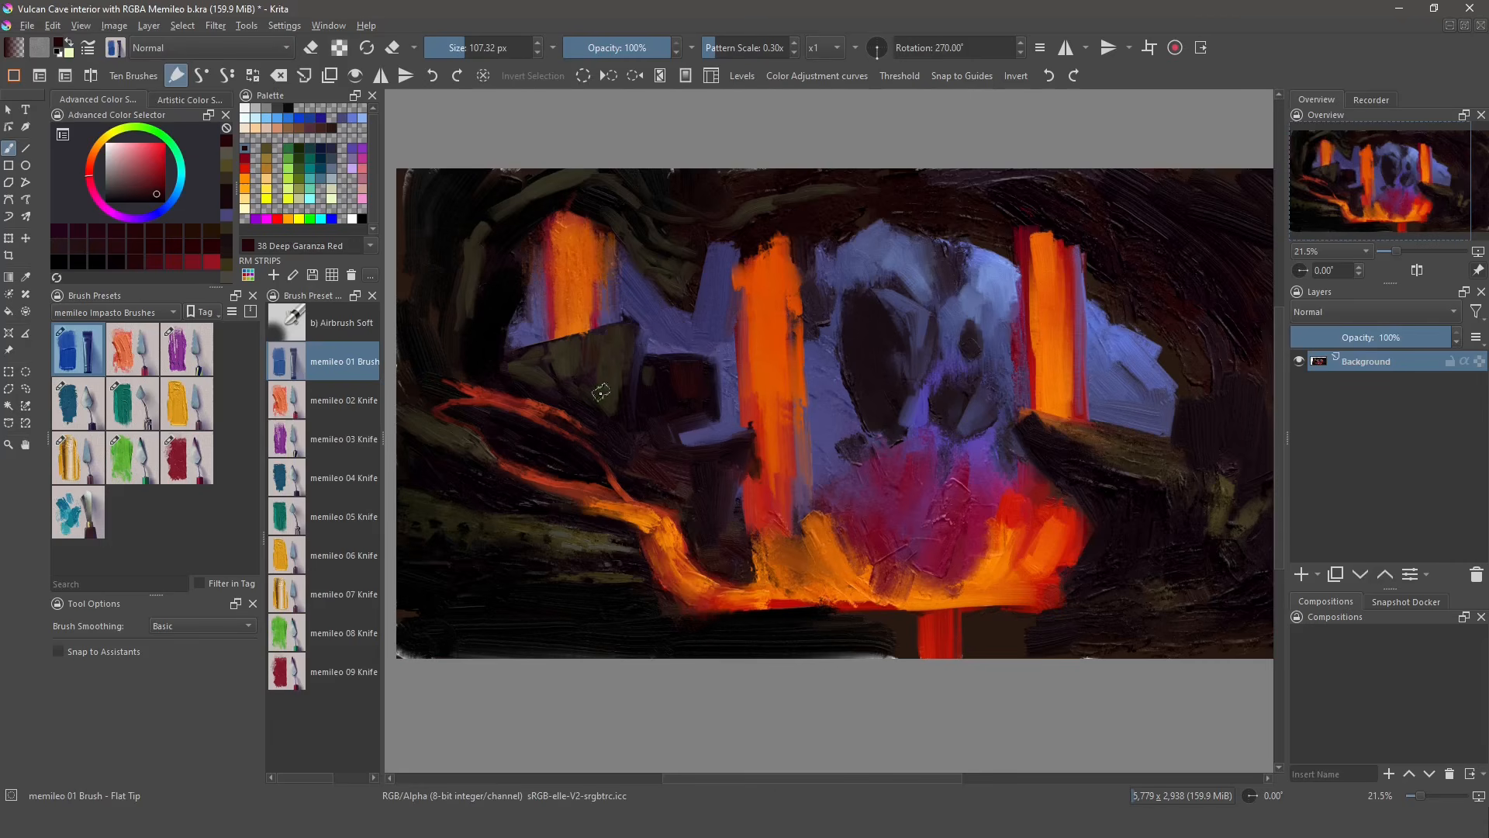
pyautogui.keyDown('ctrl'); pyautogui.click(505, 421); pyautogui.keyUp('ctrl')
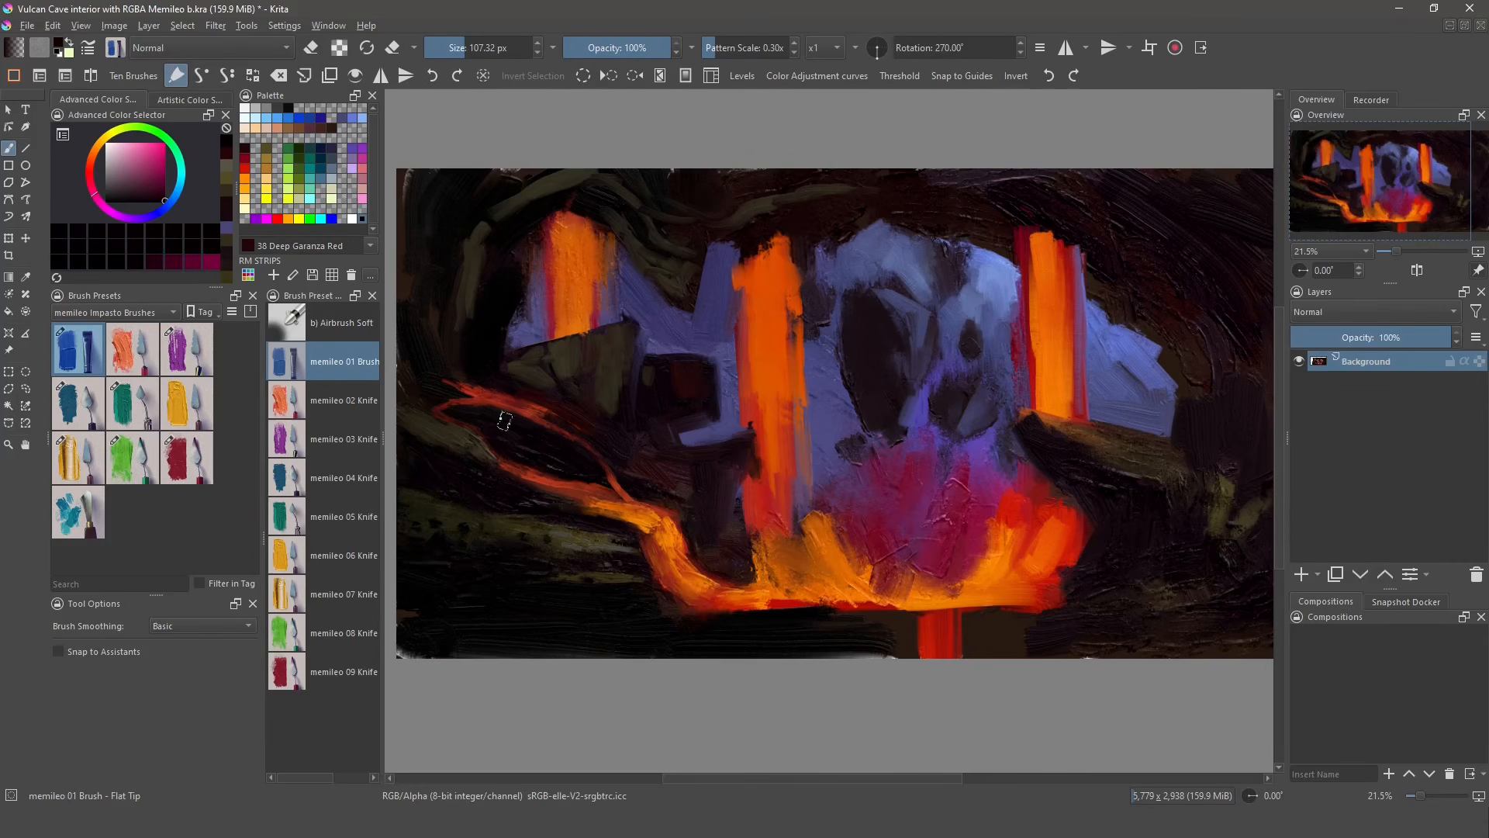
pyautogui.keyDown('ctrl'); pyautogui.click(516, 249); pyautogui.keyUp('ctrl')
pyautogui.moveTo(465, 299)
pyautogui.mouseDown()
pyautogui.moveTo(458, 328)
pyautogui.moveTo(470, 269)
pyautogui.mouseUp()
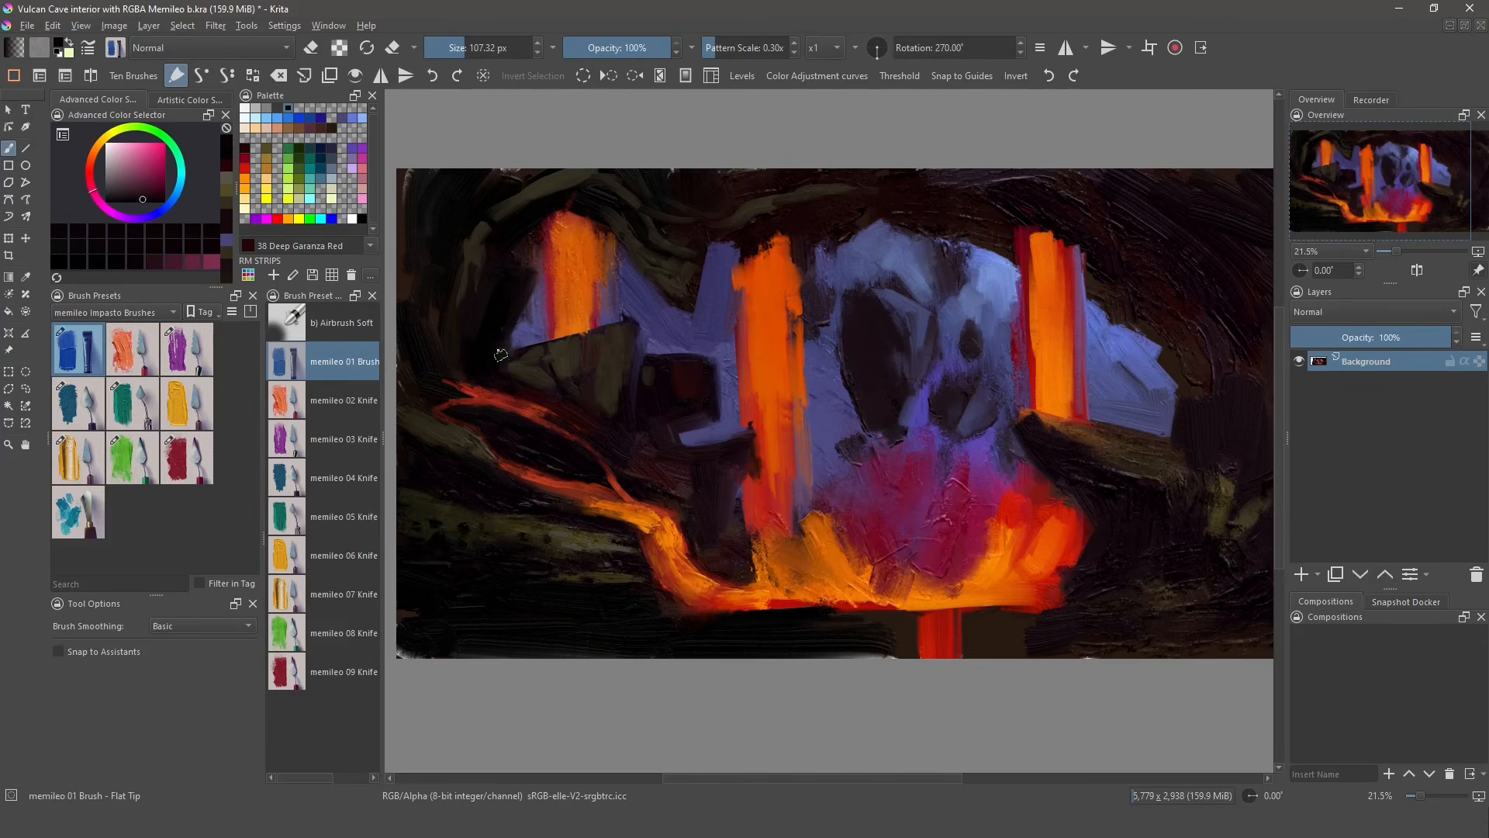
pyautogui.keyDown('ctrl'); pyautogui.click(524, 259); pyautogui.keyUp('ctrl')
# - Brighten the left lava fall with orange dabs and 33 Perm. Orange, using the memileo 08 Knife at about 420 px, and trim its top in near-black
pyautogui.keyDown('ctrl'); pyautogui.click(532, 242); pyautogui.keyUp('ctrl')
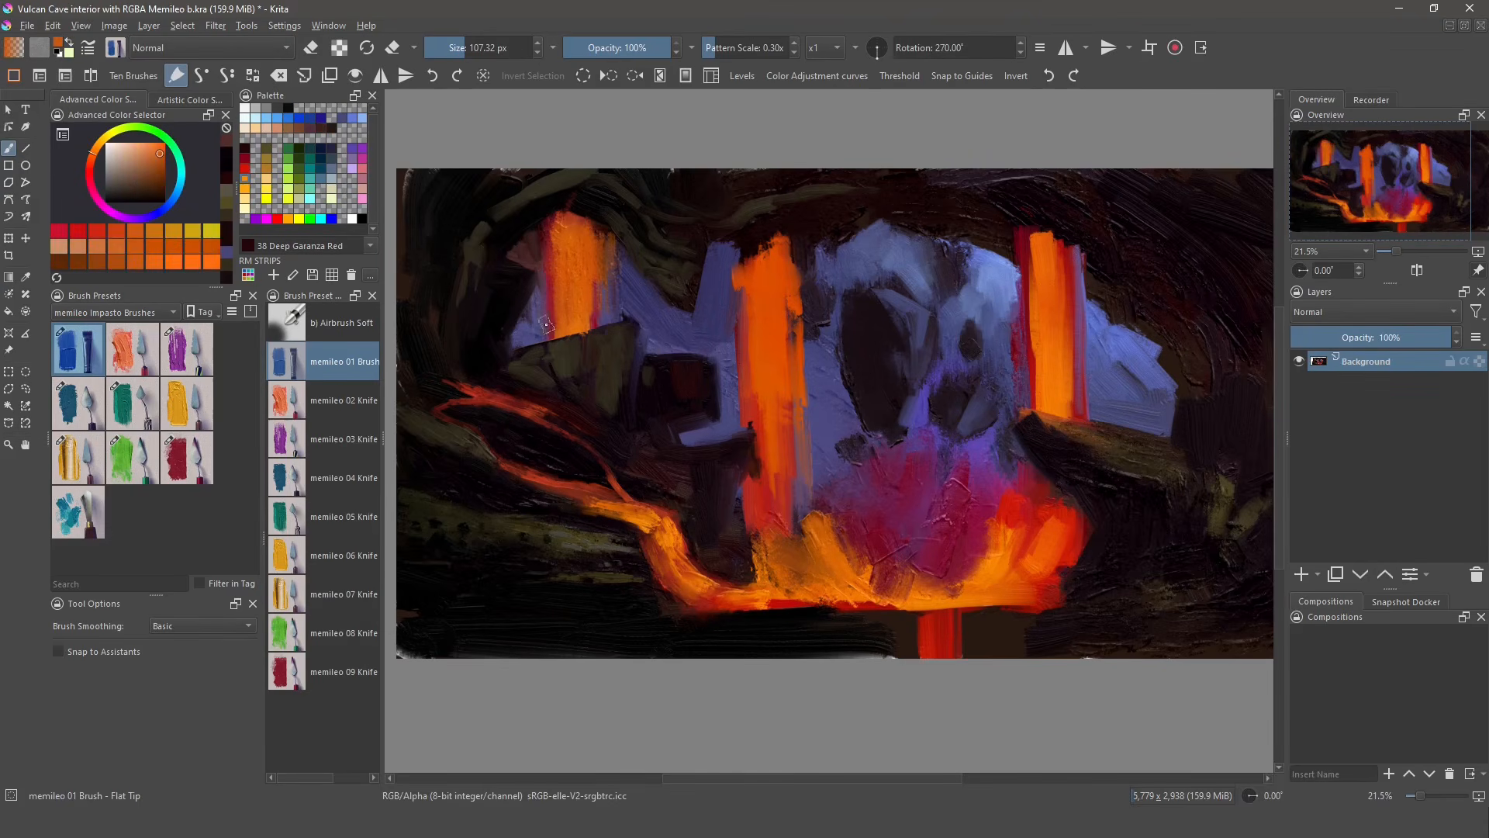
pyautogui.press('/')
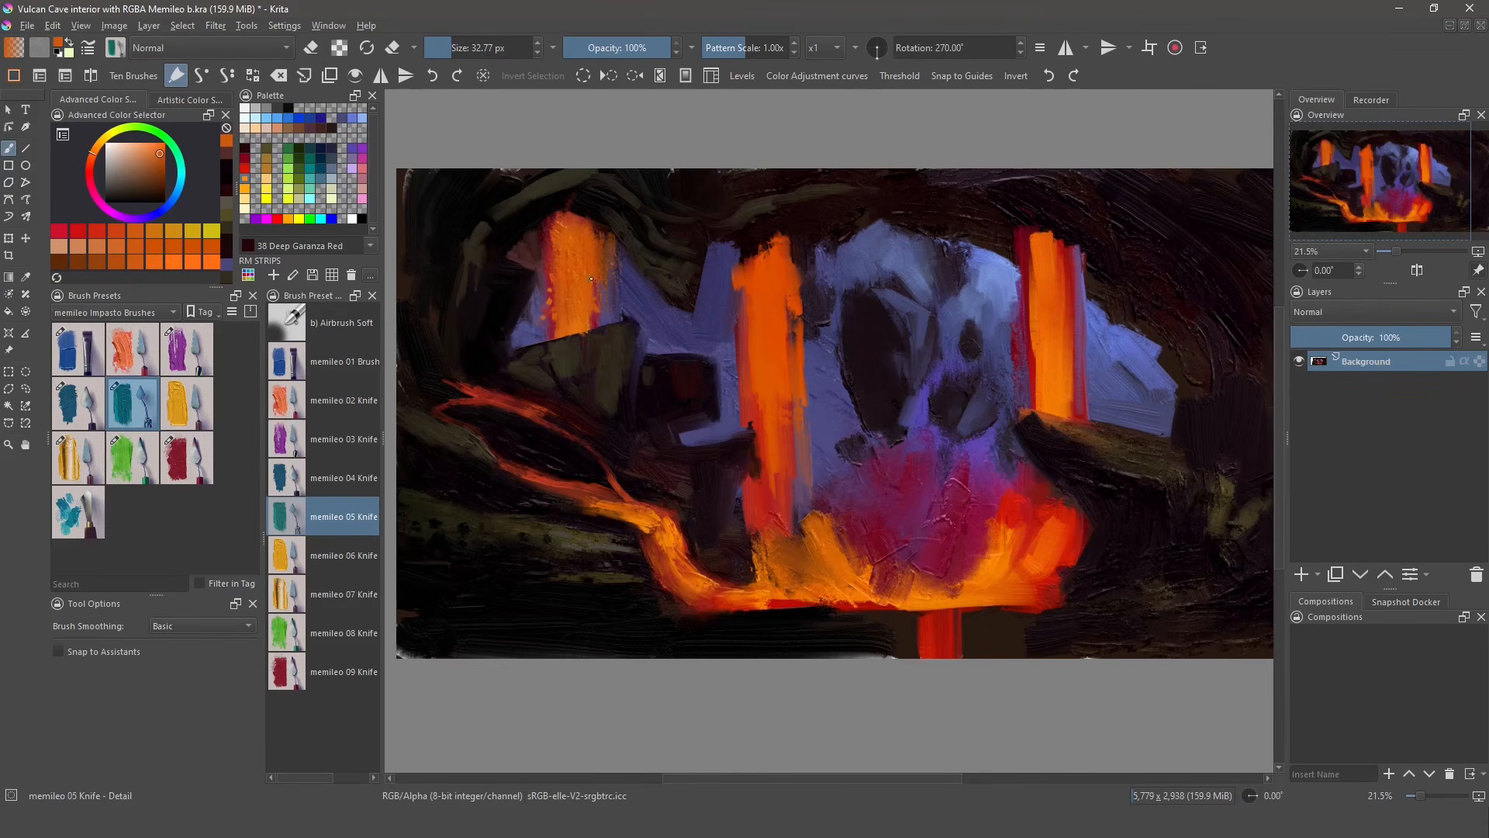
pyautogui.click(245, 188)
pyautogui.click(132, 457)
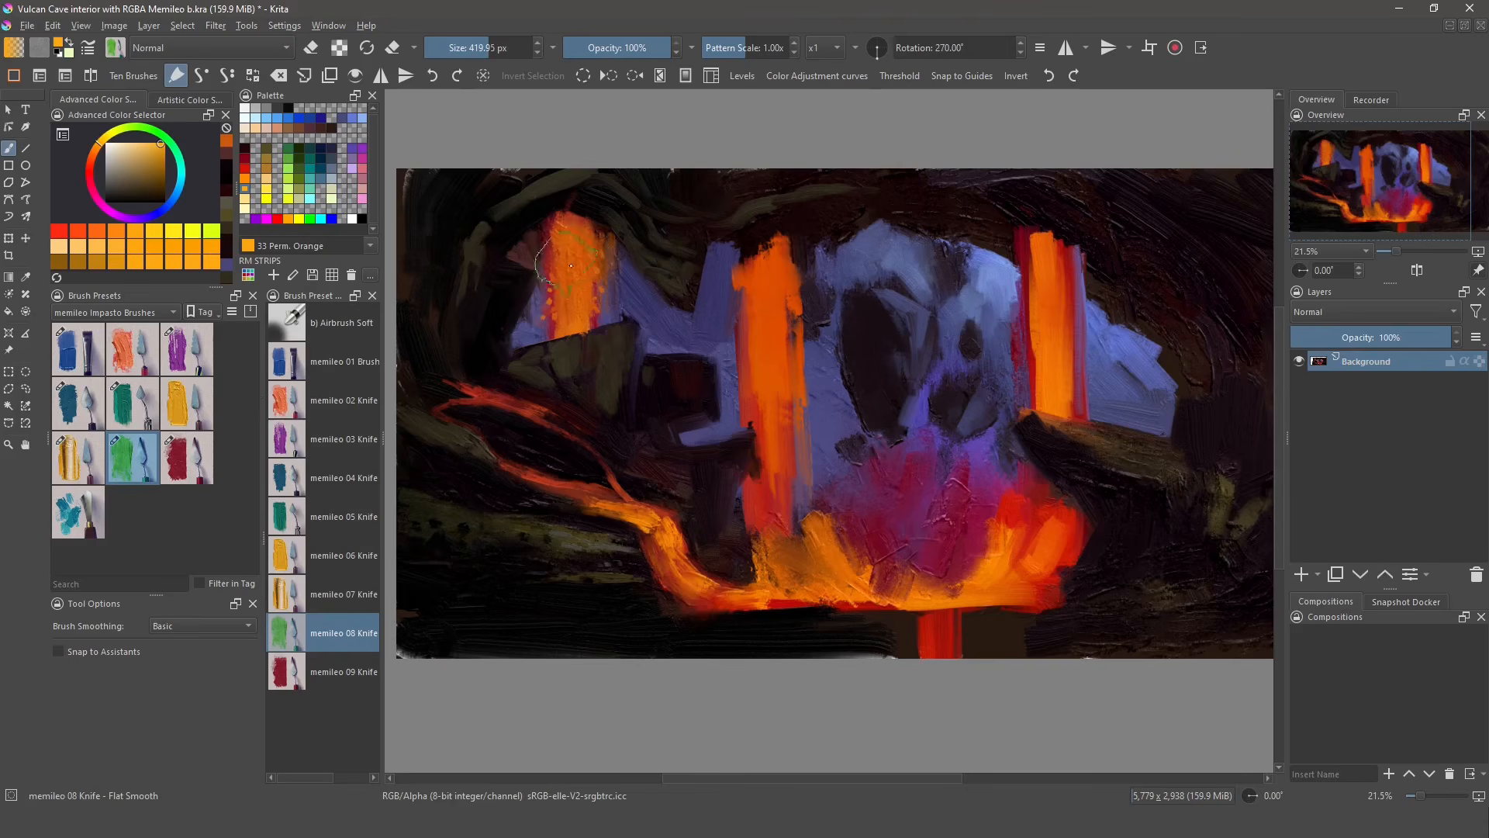
pyautogui.moveTo(582, 237)
pyautogui.mouseDown()
pyautogui.moveTo(560, 252)
pyautogui.moveTo(566, 309)
pyautogui.moveTo(572, 207)
pyautogui.mouseUp()
pyautogui.click(80, 364)
pyautogui.keyDown('ctrl'); pyautogui.click(572, 208); pyautogui.keyUp('ctrl')
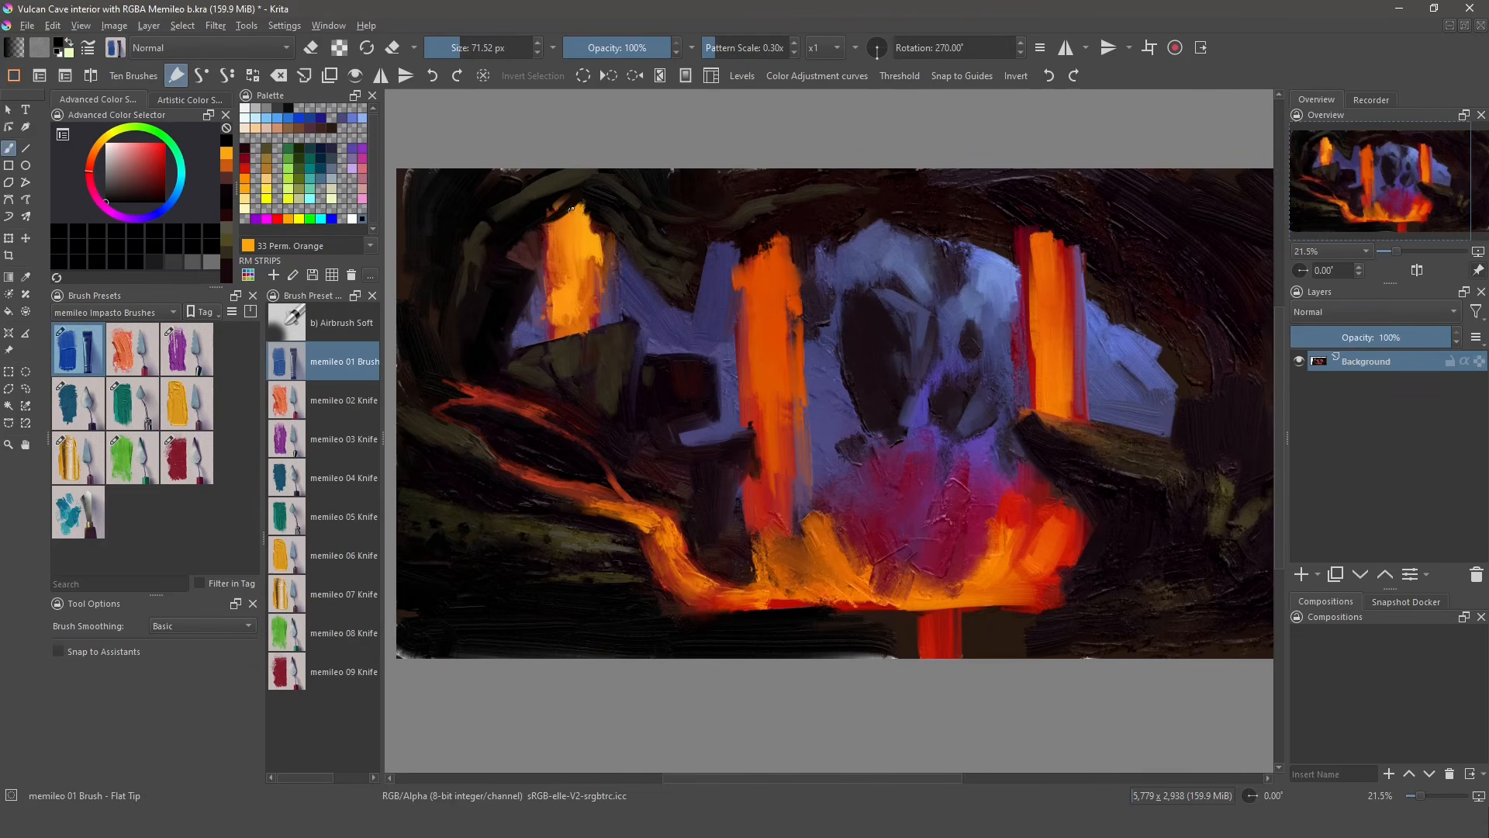
# - Lay a pale 32 Mid Orange highlight down the left lava fall with the memileo 03 Knife
pyautogui.click(245, 189)
pyautogui.click(245, 199)
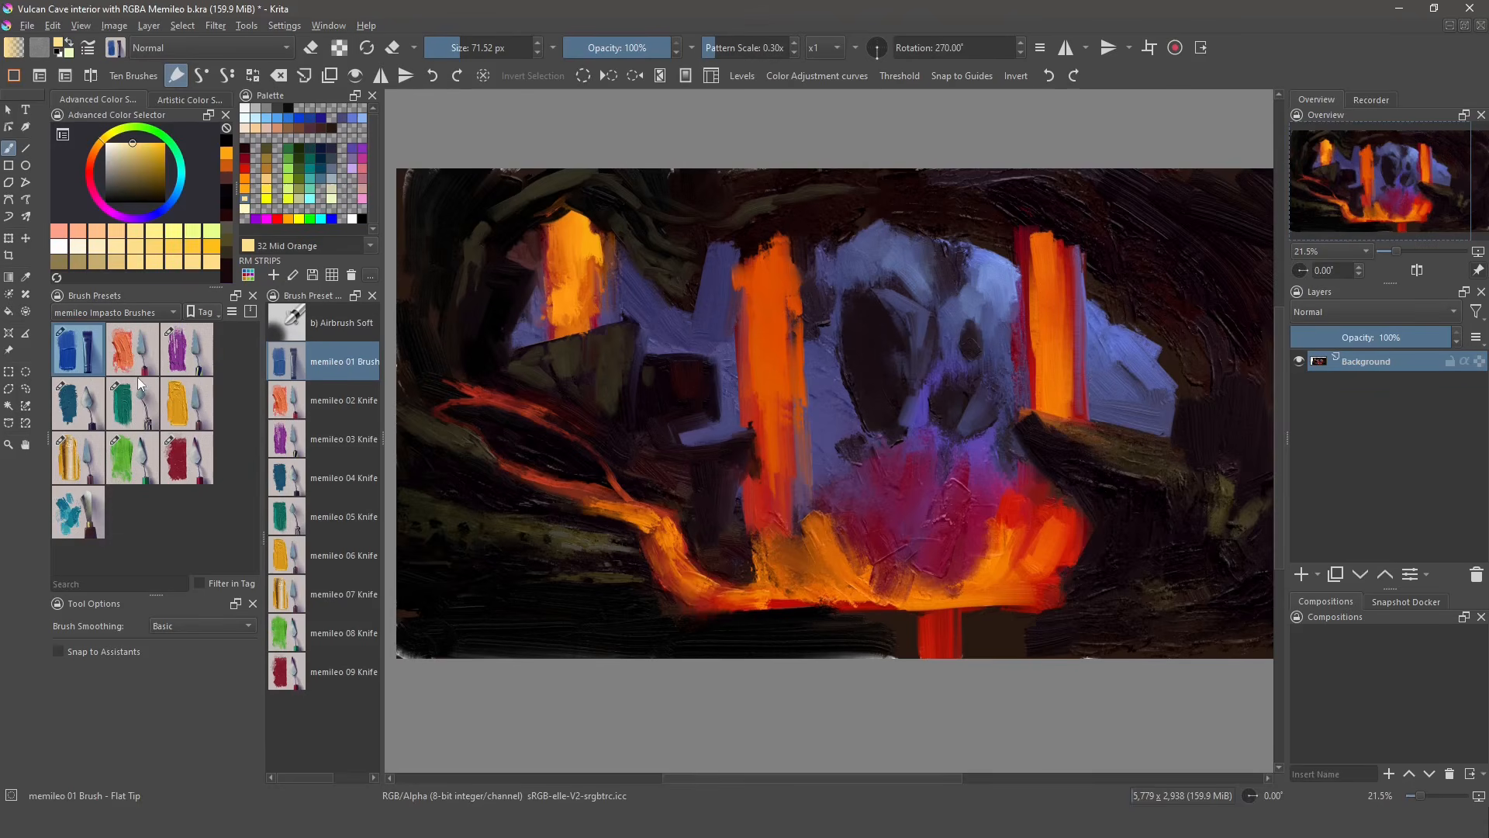
pyautogui.click(183, 355)
pyautogui.moveTo(571, 227)
pyautogui.mouseDown()
pyautogui.moveTo(587, 329)
pyautogui.moveTo(567, 326)
pyautogui.mouseUp()
# - Refine the left lava fall's lower end in sampled orange tones with the memileo 05 Knife at about 30 px
pyautogui.click(133, 402)
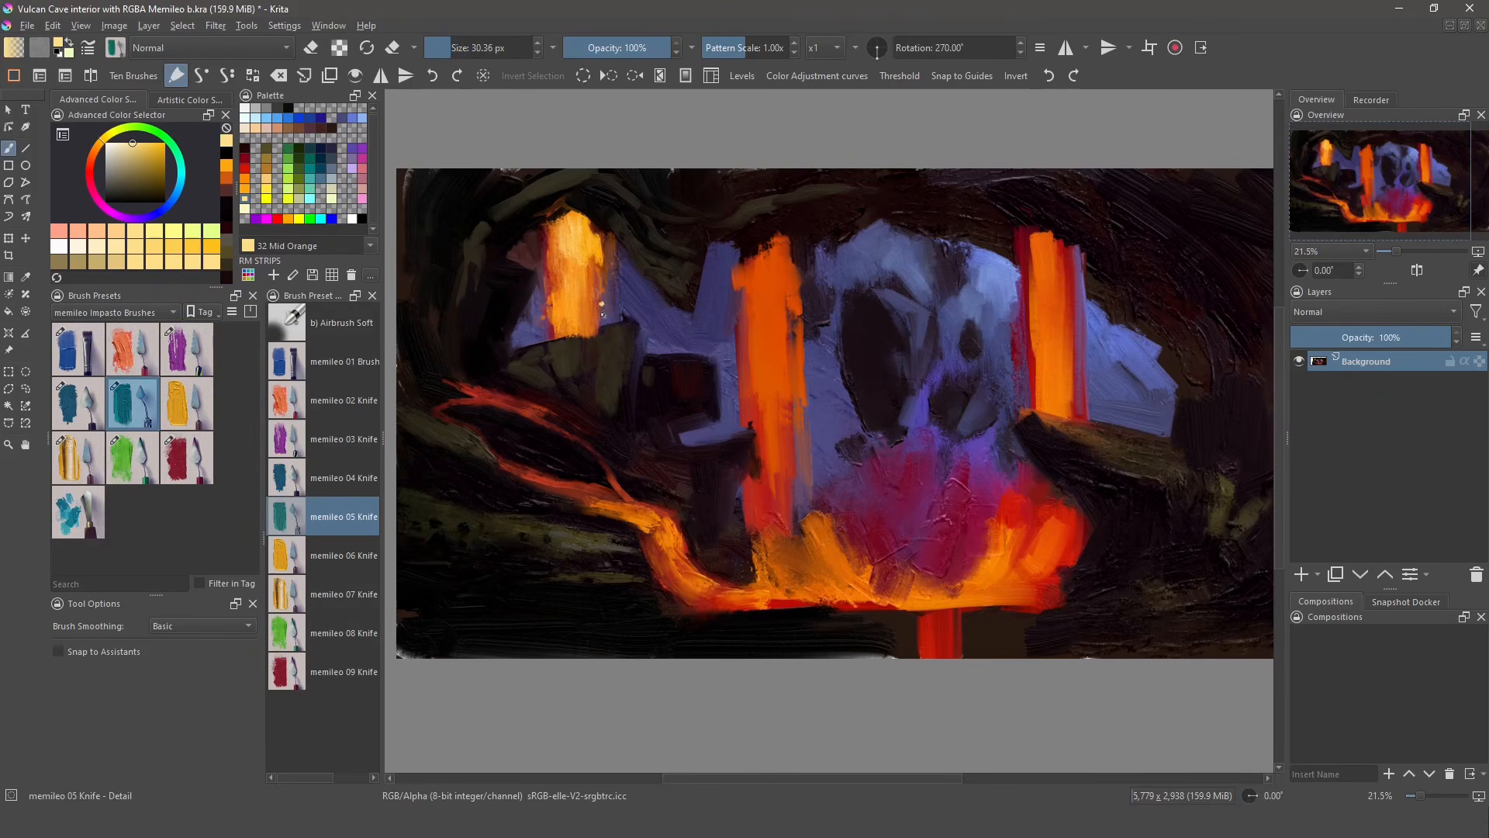
pyautogui.keyDown('ctrl'); pyautogui.click(601, 303); pyautogui.keyUp('ctrl')
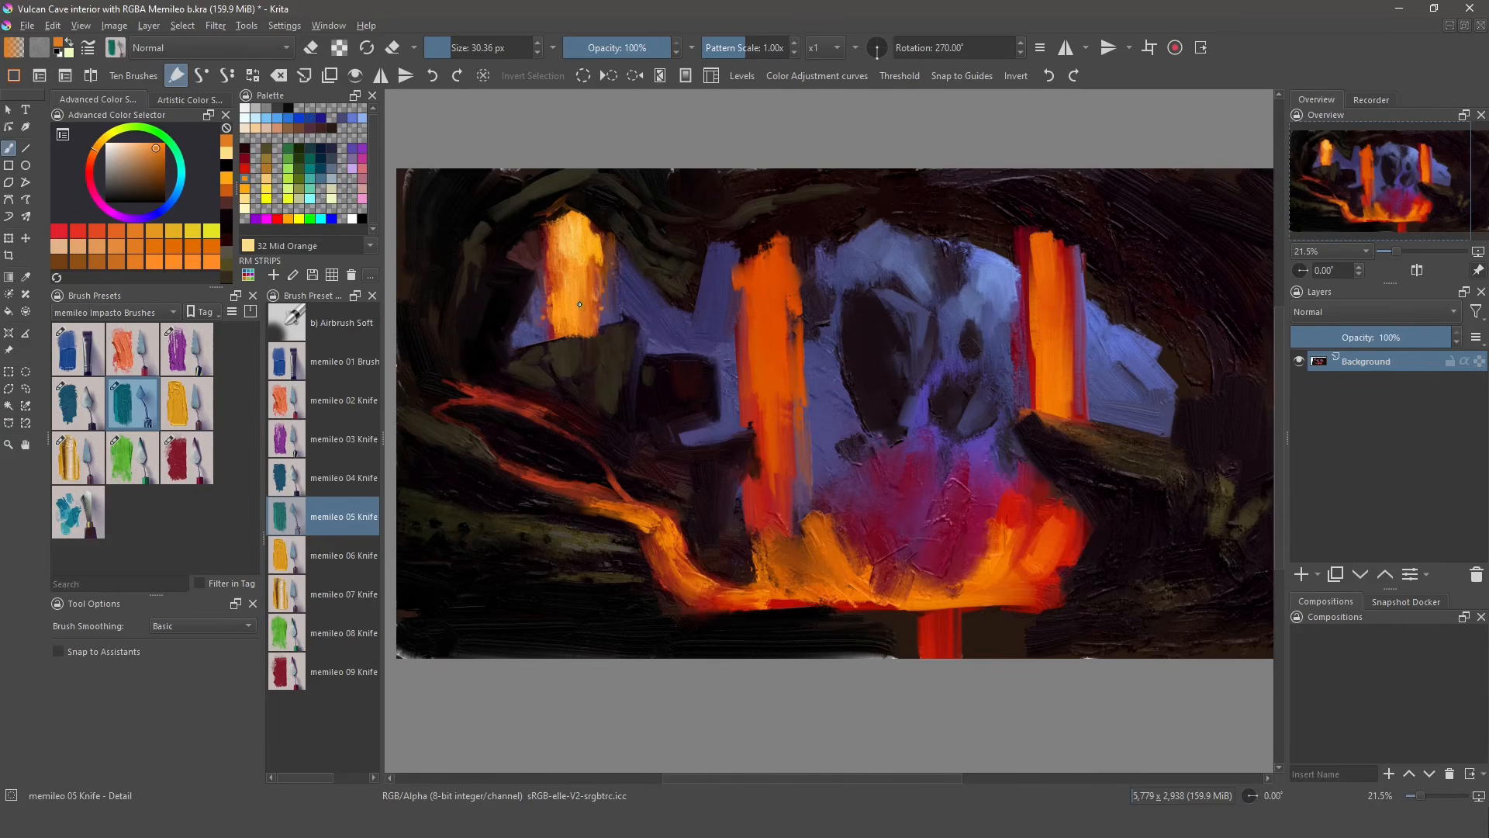
pyautogui.keyDown('ctrl'); pyautogui.click(582, 307); pyautogui.keyUp('ctrl')
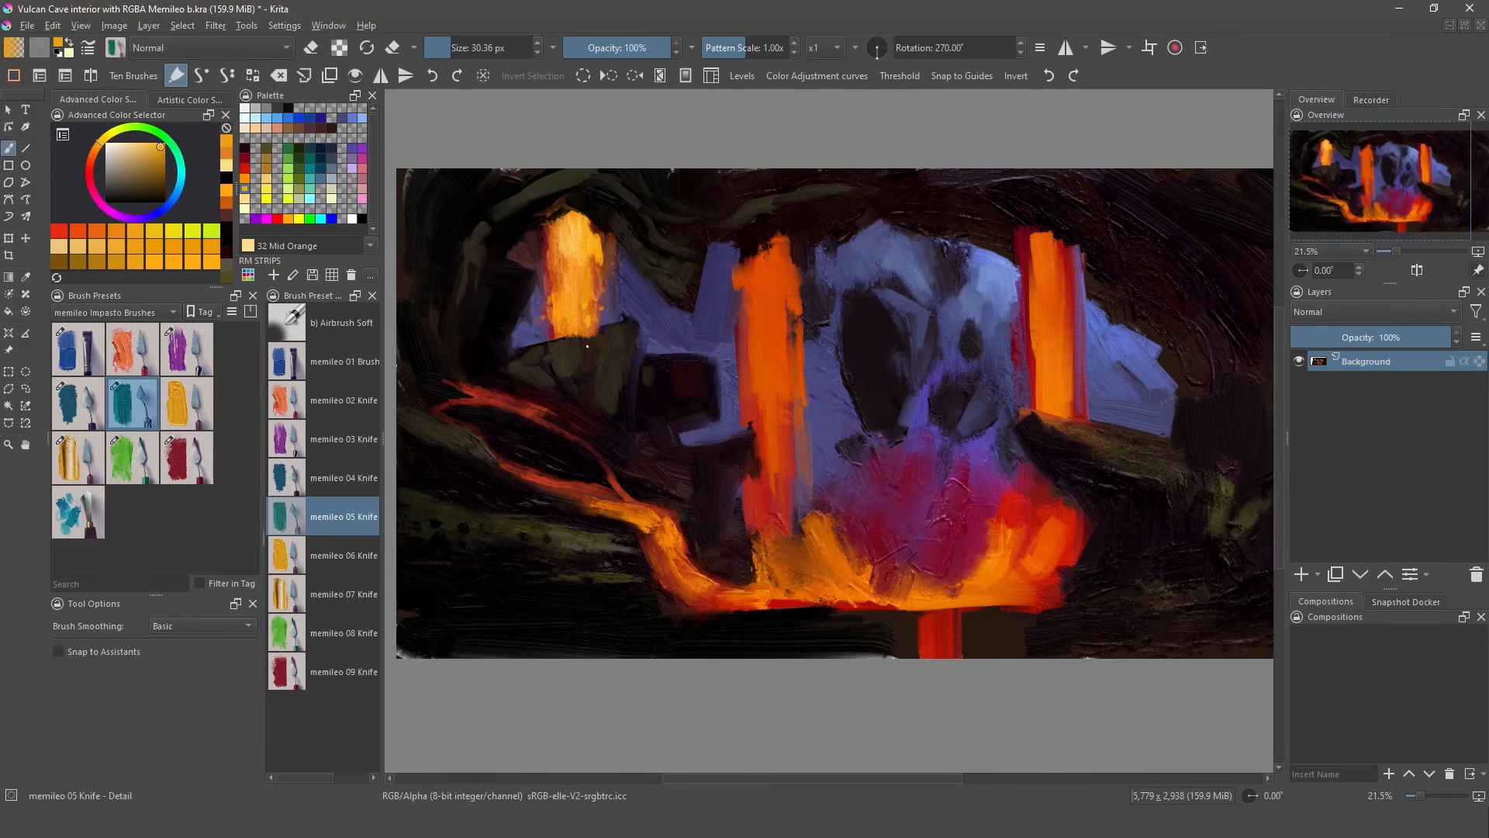
# - Shade the rock below the left lava fall with sampled and adjusted muted browns, using the memileo 05 Knife at about 44 px
pyautogui.keyDown('ctrl'); pyautogui.click(587, 346); pyautogui.keyUp('ctrl')
pyautogui.moveTo(590, 334)
pyautogui.mouseDown()
pyautogui.moveTo(546, 340)
pyautogui.moveTo(587, 373)
pyautogui.moveTo(617, 335)
pyautogui.mouseUp()
pyautogui.keyDown('ctrl'); pyautogui.click(568, 343); pyautogui.keyUp('ctrl')
pyautogui.click(124, 181)
pyautogui.click(125, 184)
pyautogui.moveTo(617, 329); pyautogui.dragTo(607, 358)
pyautogui.click(89, 177)
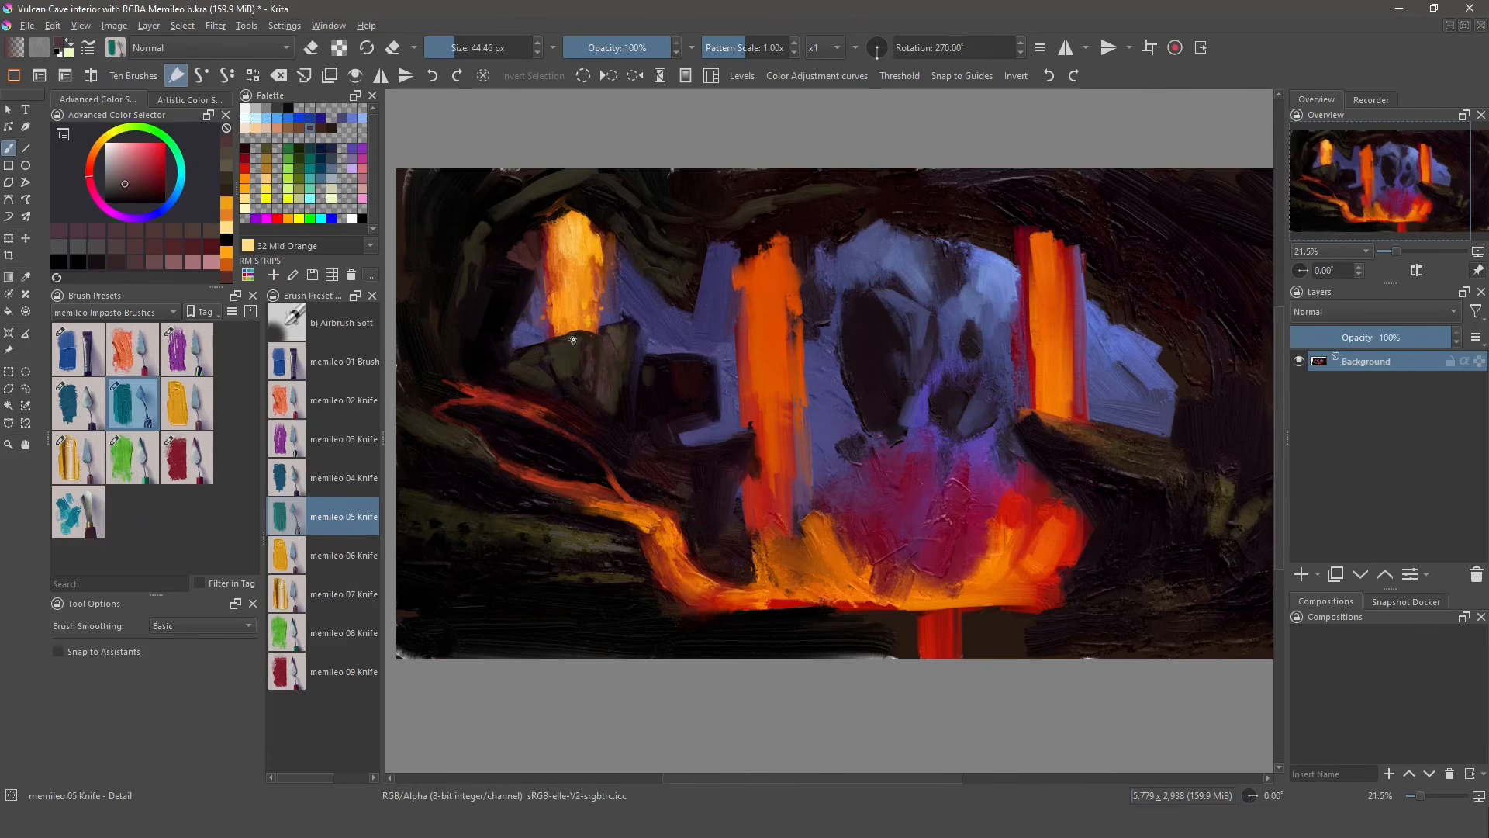
# - Touch up the facets of the left rock in sampled dark tones with the memileo 01 Brush at 92.5 px
pyautogui.press('/')
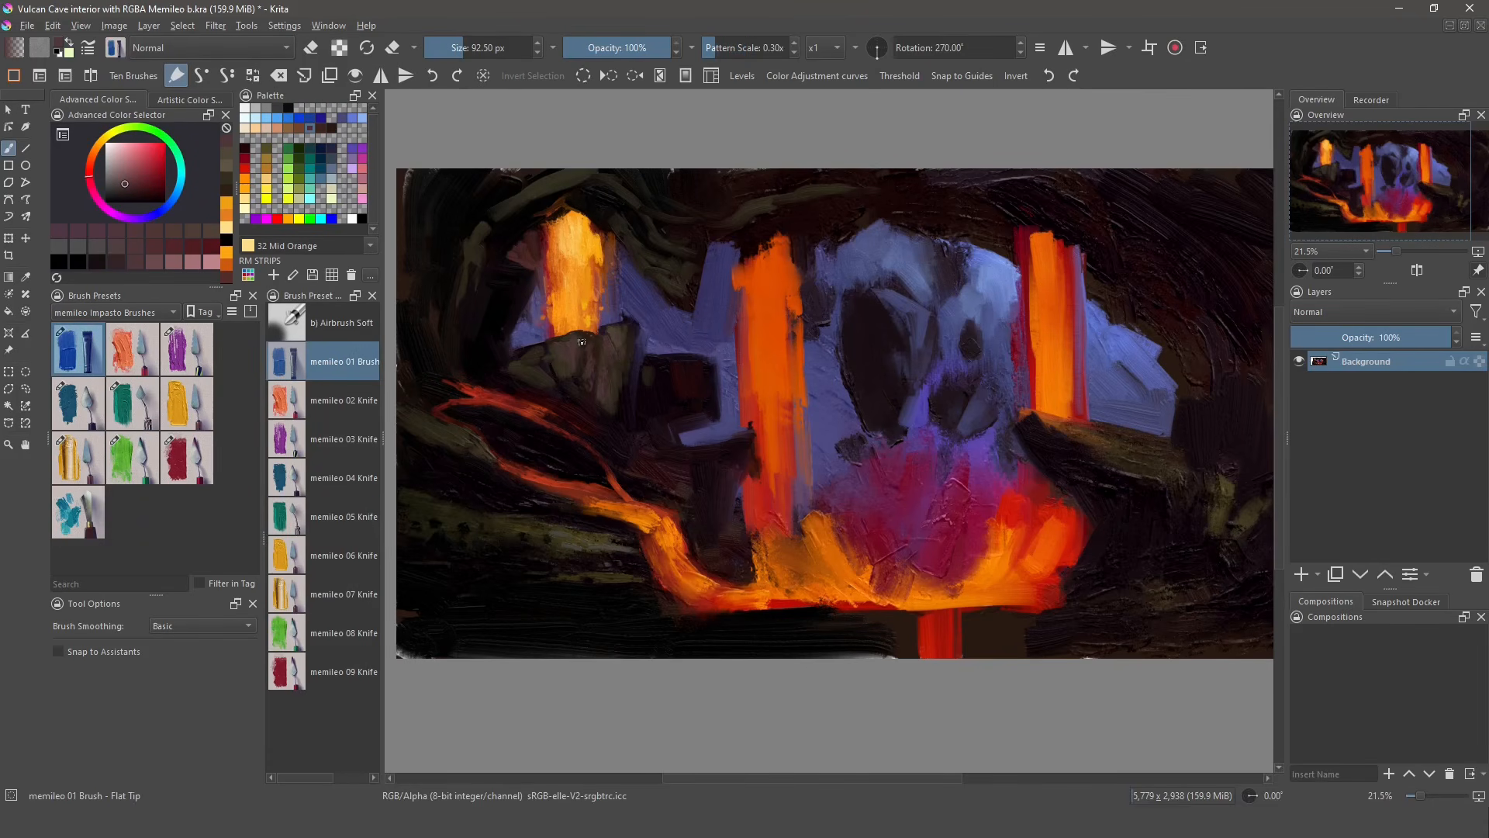
pyautogui.keyDown('ctrl'); pyautogui.click(622, 394); pyautogui.keyUp('ctrl')
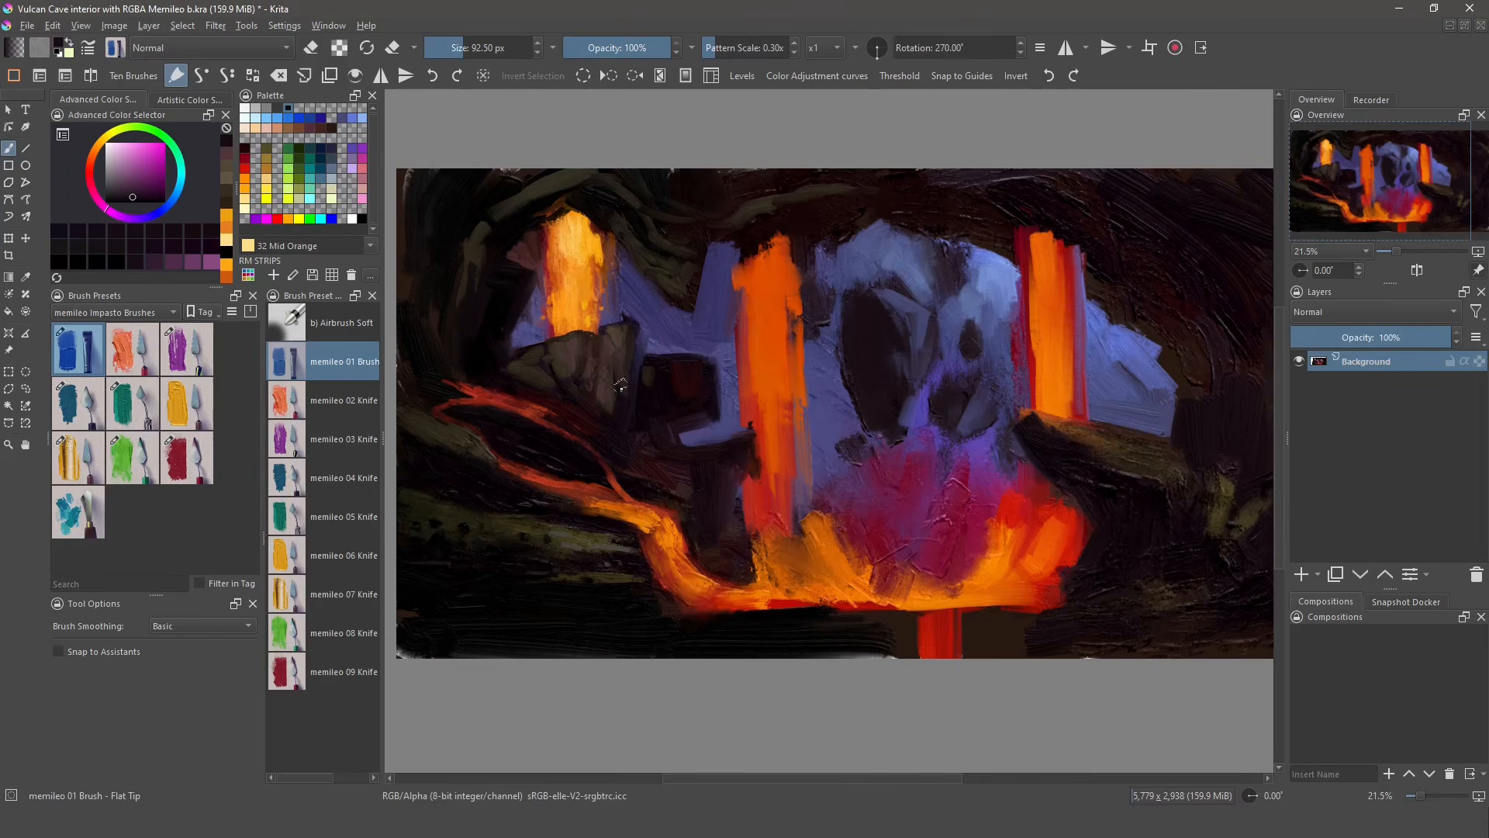
pyautogui.keyDown('ctrl'); pyautogui.click(521, 376); pyautogui.keyUp('ctrl')
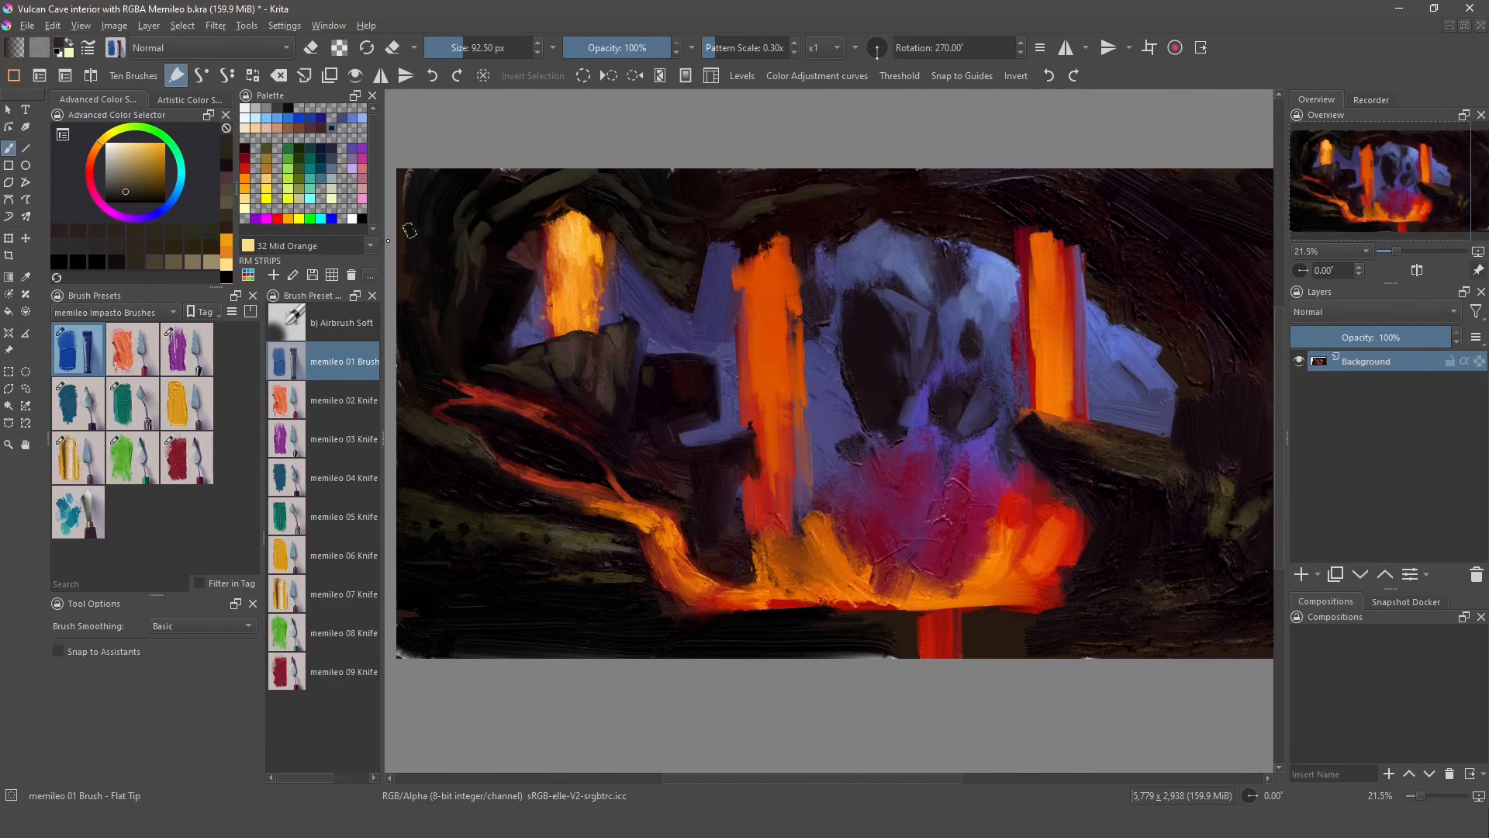
# - Add 53 Raw Umber and neighbouring dark brown strokes to the cave's left wall, ceiling and right wall with the memileo 01 Brush
pyautogui.click(311, 128)
pyautogui.moveTo(480, 182); pyautogui.dragTo(433, 276)
pyautogui.click(321, 127)
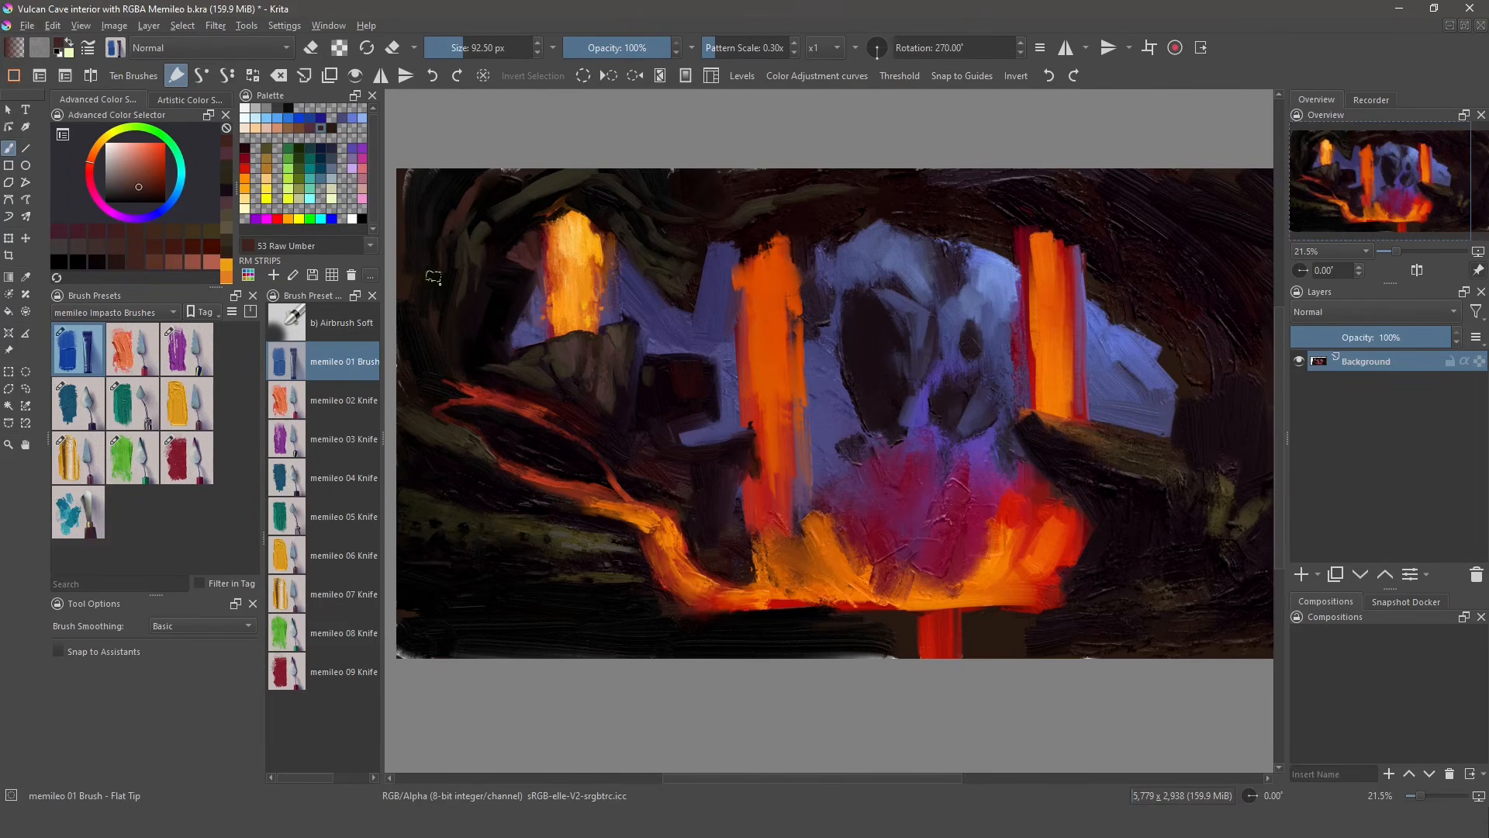
pyautogui.click(332, 126)
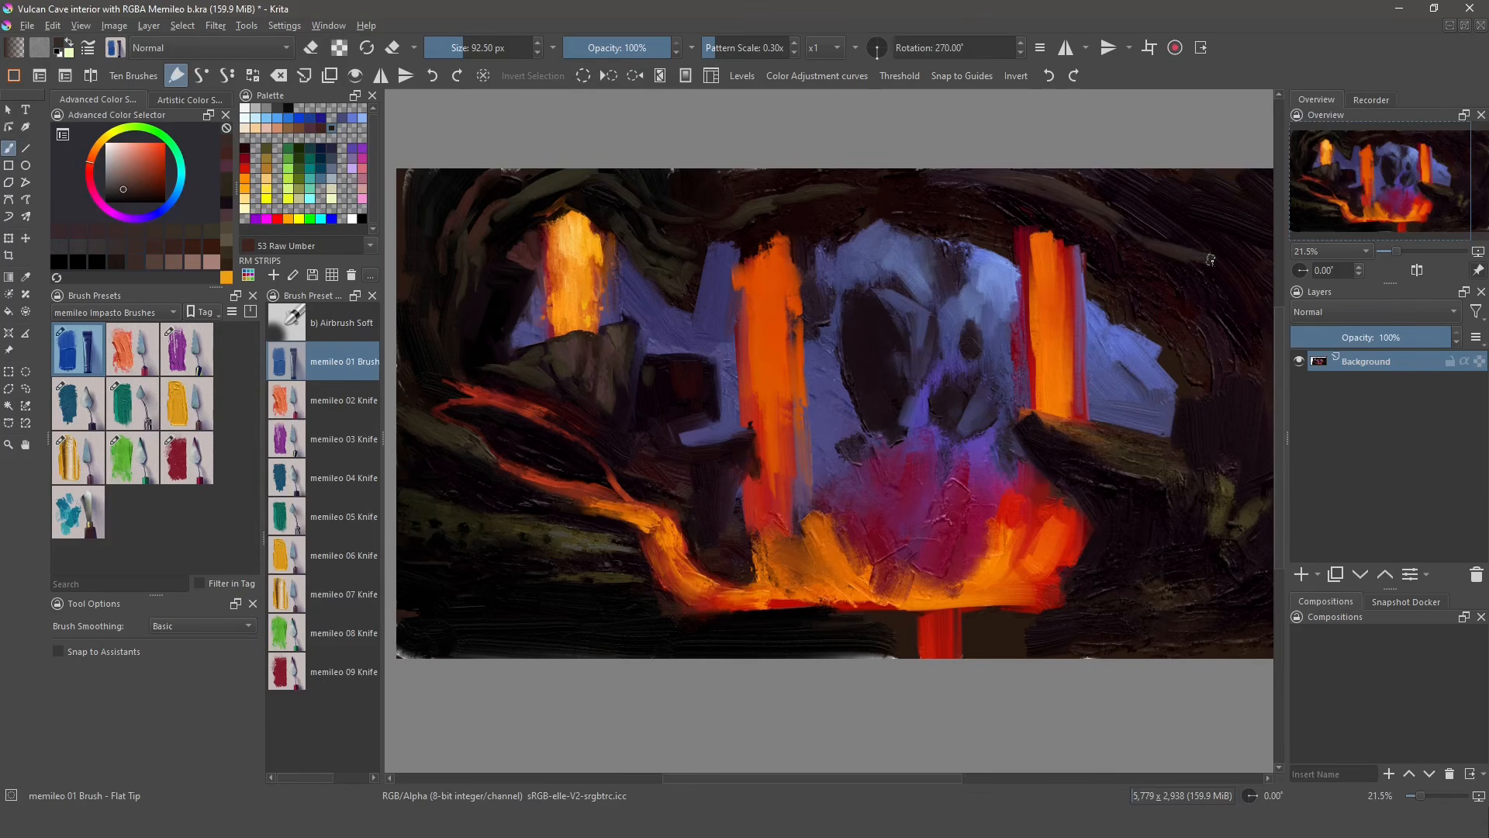
pyautogui.moveTo(1251, 287)
pyautogui.mouseDown()
pyautogui.moveTo(1224, 315)
pyautogui.moveTo(1175, 314)
pyautogui.mouseUp()
# - Break up the central lava fall with sampled near-black strokes, using the memileo 08 Knife at about 245 px
pyautogui.keyDown('ctrl'); pyautogui.click(759, 221); pyautogui.keyUp('ctrl')
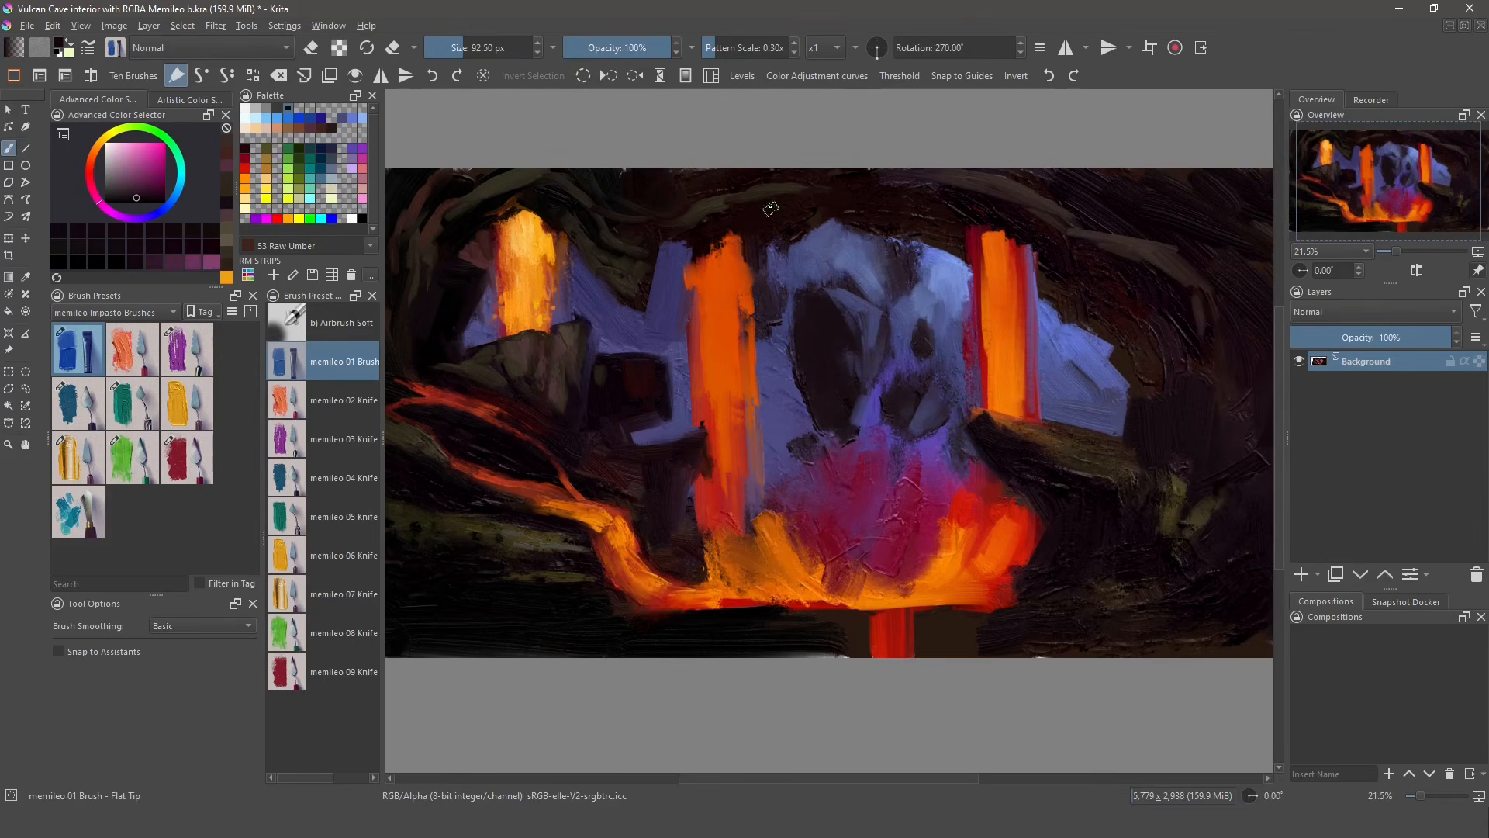
pyautogui.click(806, 292)
pyautogui.click(135, 470)
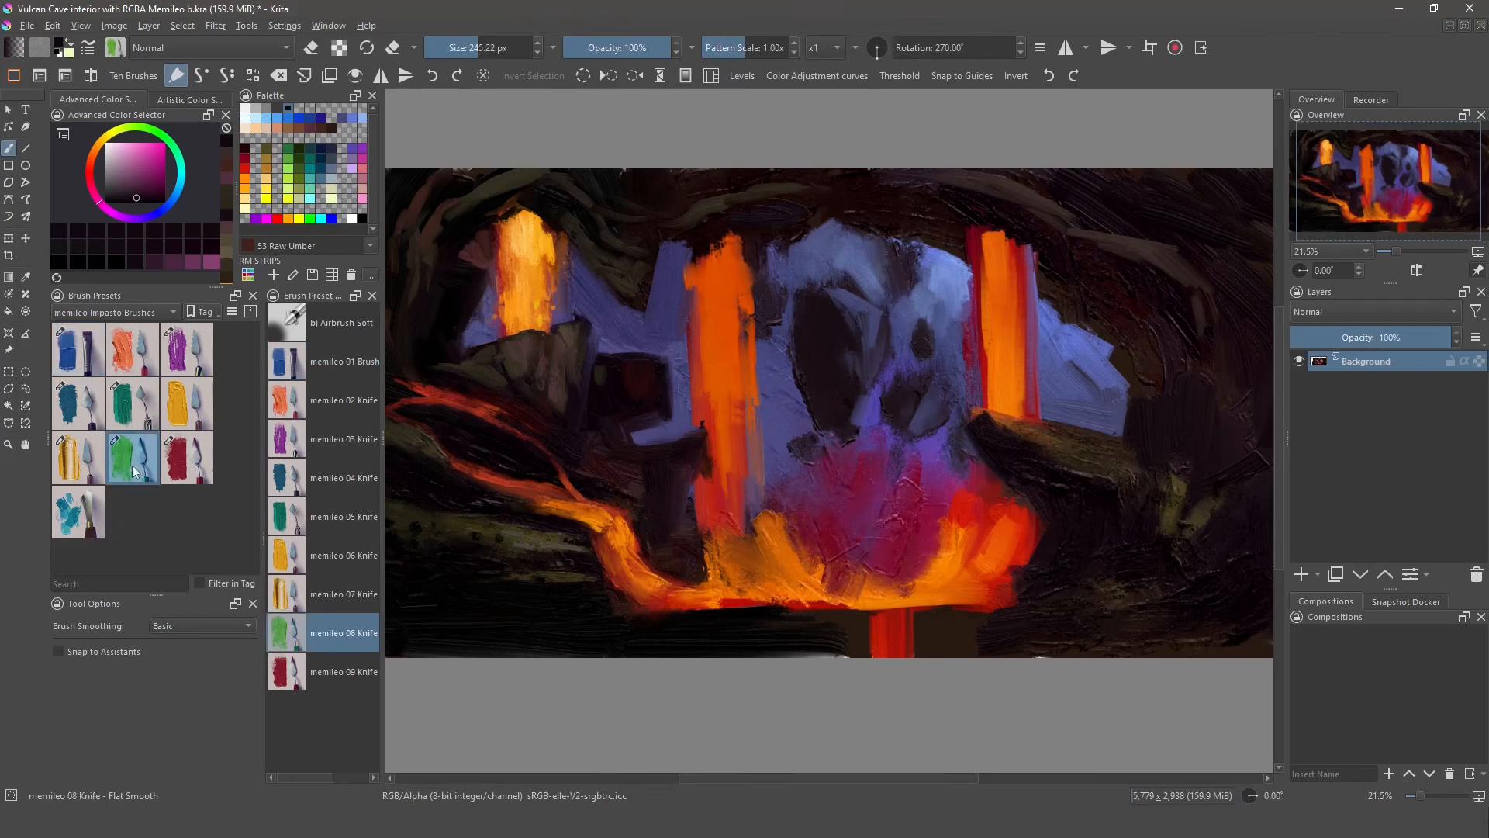
pyautogui.moveTo(726, 239)
pyautogui.mouseDown()
pyautogui.moveTo(714, 376)
pyautogui.moveTo(735, 427)
pyautogui.mouseUp()
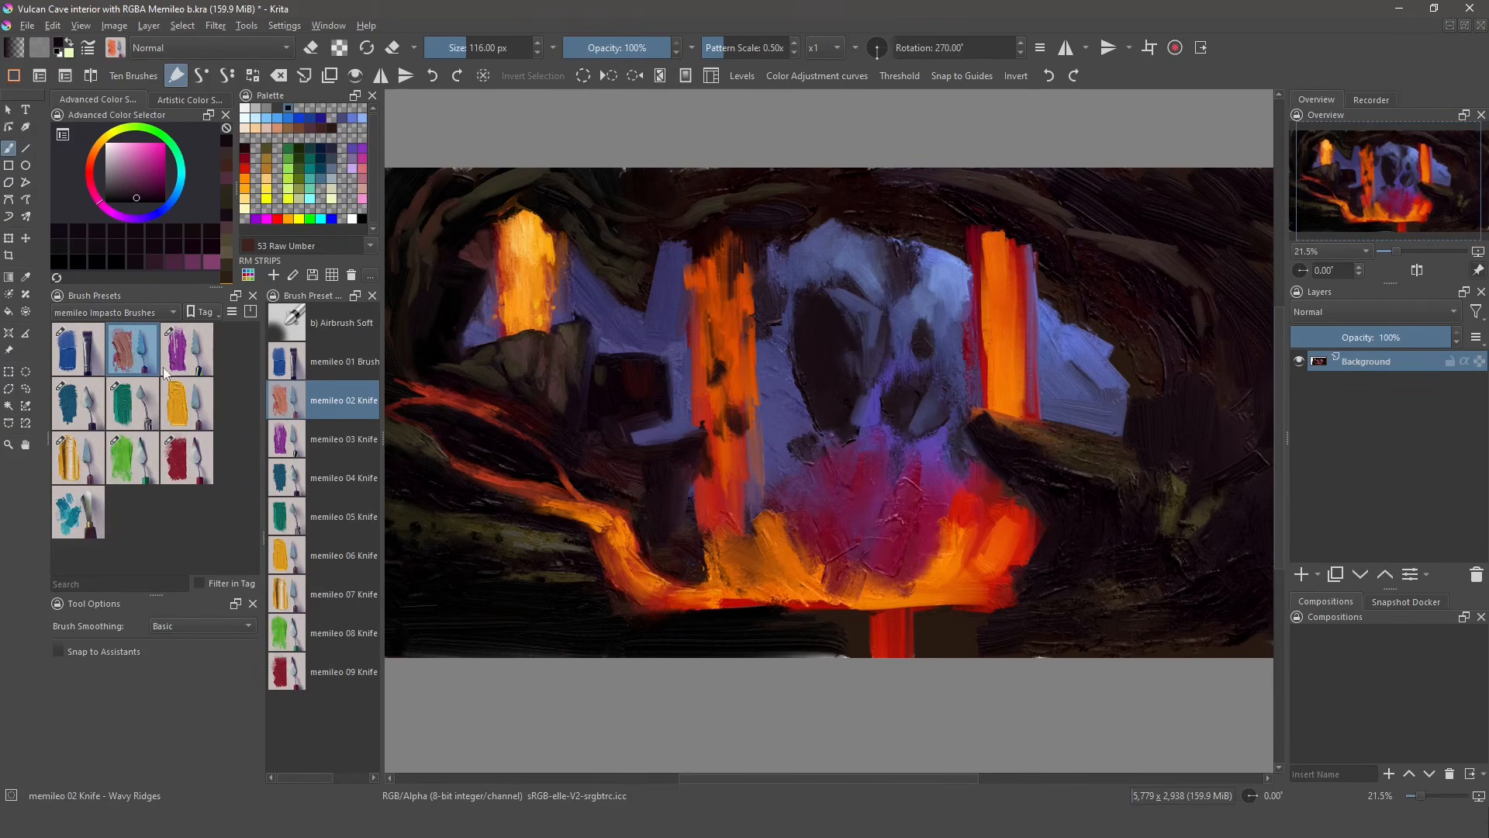
# - Dab 34 Cadmium Orange down the central lava fall with the memileo 02 Knife and add small dark rocks at its foot with the 05 Knife
pyautogui.click(252, 186)
pyautogui.moveTo(718, 357)
pyautogui.mouseDown()
pyautogui.moveTo(721, 231)
pyautogui.moveTo(728, 527)
pyautogui.moveTo(717, 589)
pyautogui.moveTo(682, 582)
pyautogui.moveTo(727, 584)
pyautogui.mouseUp()
pyautogui.keyDown('ctrl'); pyautogui.click(680, 622); pyautogui.keyUp('ctrl')
pyautogui.press('/')
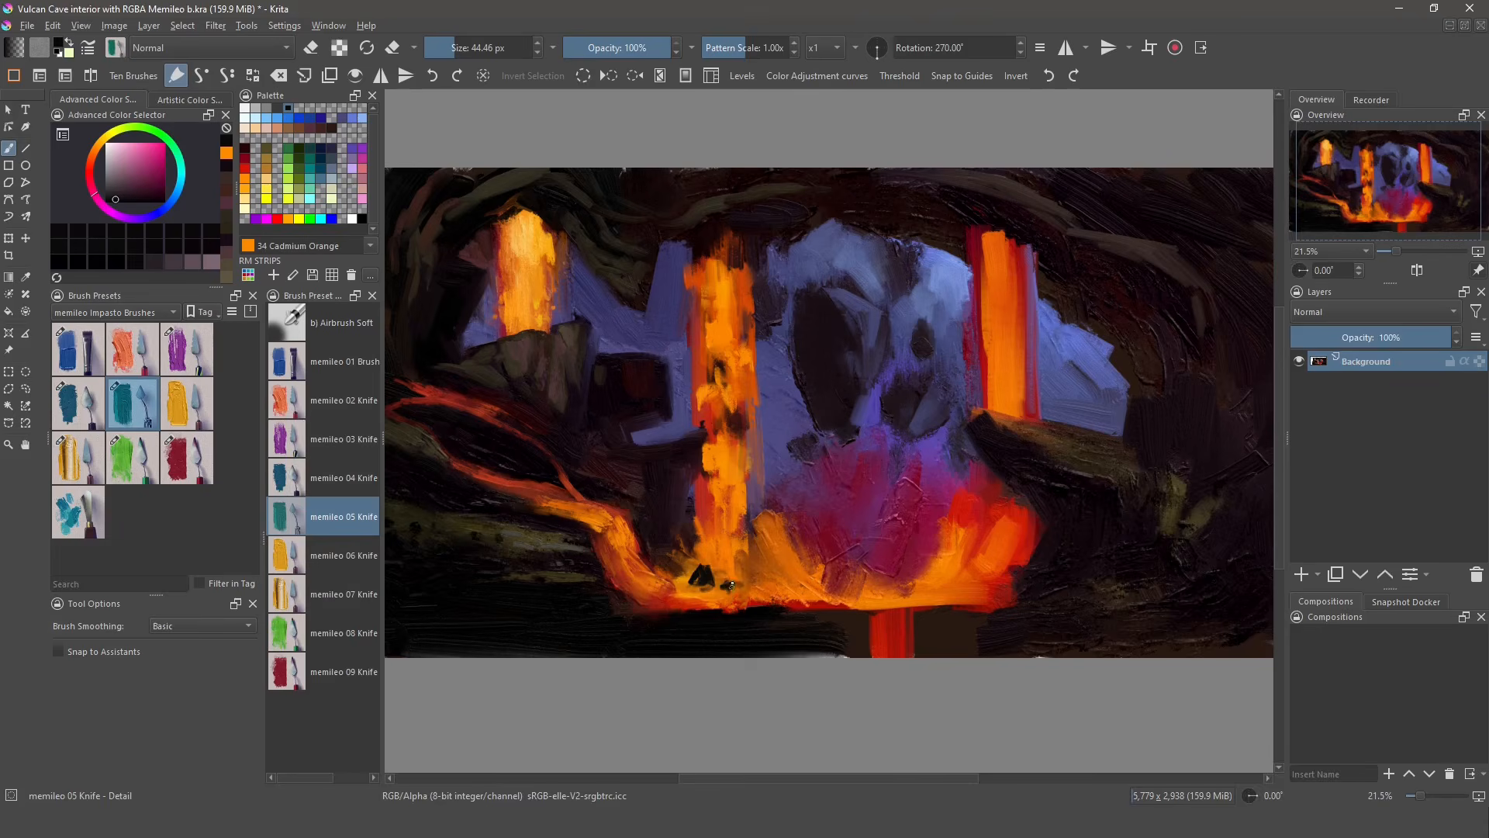
# - Repaint the central lava fall from ceiling to base in 33 Perm. Orange, settling on the memileo 05 Knife at about 221 px
pyautogui.click(246, 188)
pyautogui.click(143, 360)
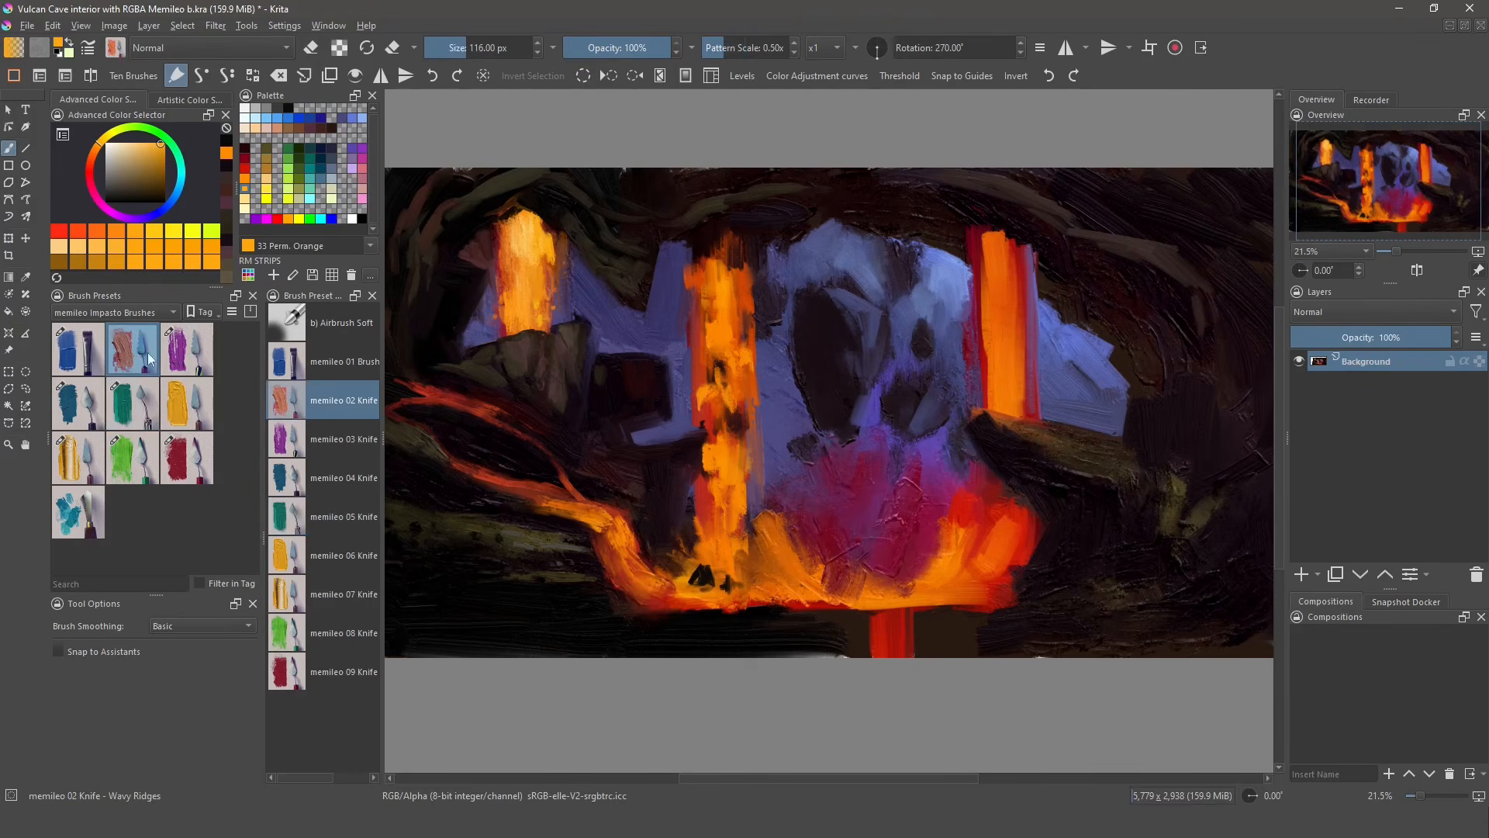
pyautogui.moveTo(735, 296)
pyautogui.mouseDown()
pyautogui.moveTo(723, 242)
pyautogui.moveTo(760, 291)
pyautogui.mouseUp()
pyautogui.click(87, 346)
pyautogui.hotkey('ctrl', 'z')
pyautogui.click(154, 408)
pyautogui.moveTo(723, 247); pyautogui.dragTo(729, 351)
pyautogui.hotkey('ctrl', 'z')
pyautogui.moveTo(725, 295)
pyautogui.mouseDown()
pyautogui.moveTo(708, 237)
pyautogui.moveTo(725, 552)
pyautogui.mouseUp()
pyautogui.keyDown('ctrl'); pyautogui.click(724, 292); pyautogui.keyUp('ctrl')
pyautogui.keyDown('ctrl'); pyautogui.click(728, 292); pyautogui.keyUp('ctrl')
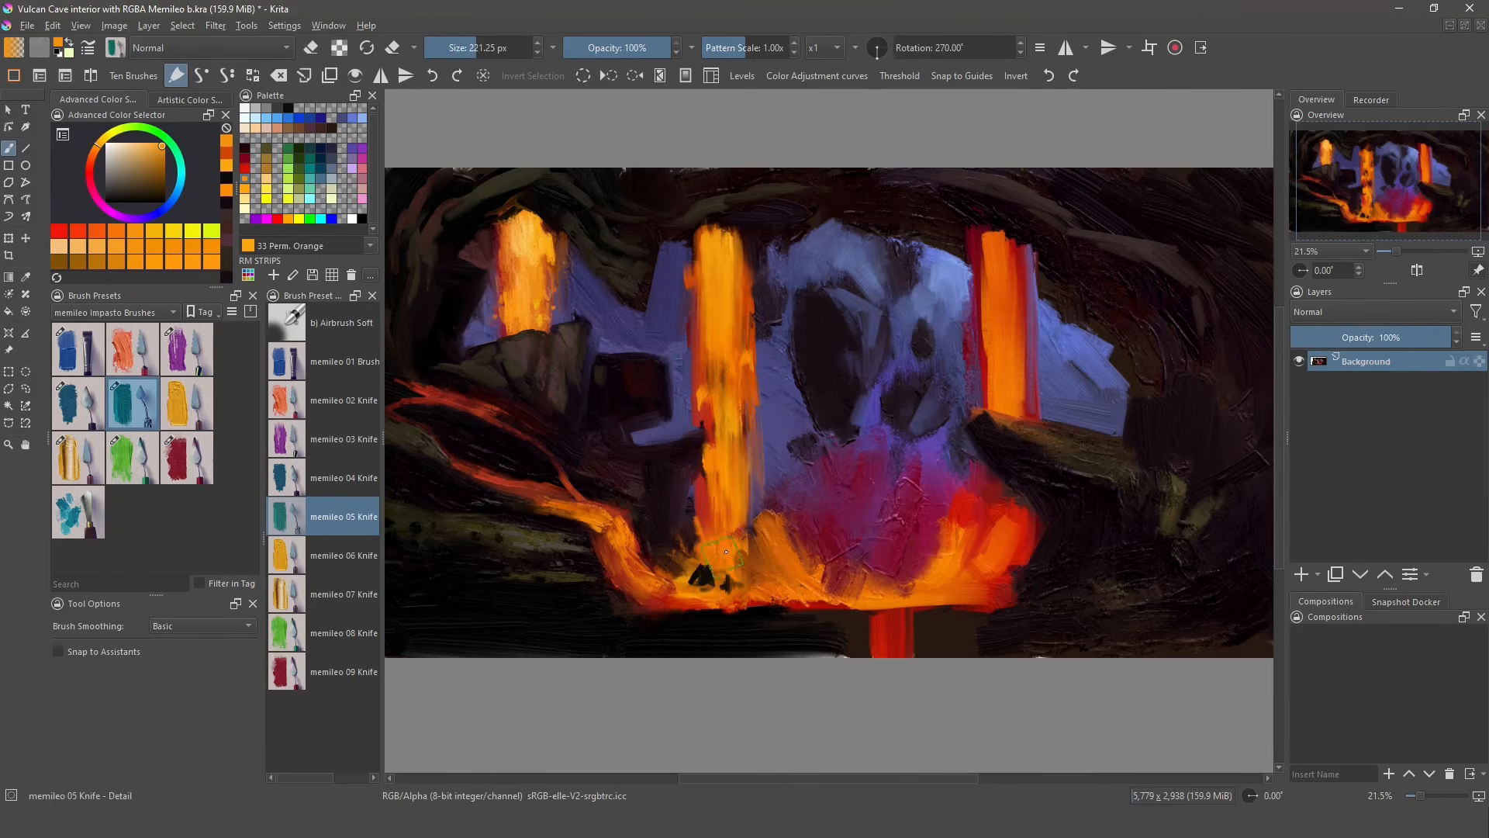
# - Brighten the top, middle and lower body of the central lava fall with 33 Perm. Orange strokes at about 127 px
pyautogui.click(245, 188)
pyautogui.moveTo(720, 237)
pyautogui.mouseDown()
pyautogui.moveTo(723, 314)
pyautogui.moveTo(684, 317)
pyautogui.mouseUp()
pyautogui.moveTo(714, 305)
pyautogui.mouseDown()
pyautogui.moveTo(707, 394)
pyautogui.moveTo(704, 358)
pyautogui.mouseUp()
pyautogui.moveTo(729, 309); pyautogui.dragTo(745, 536)
pyautogui.moveTo(737, 403); pyautogui.dragTo(752, 551)
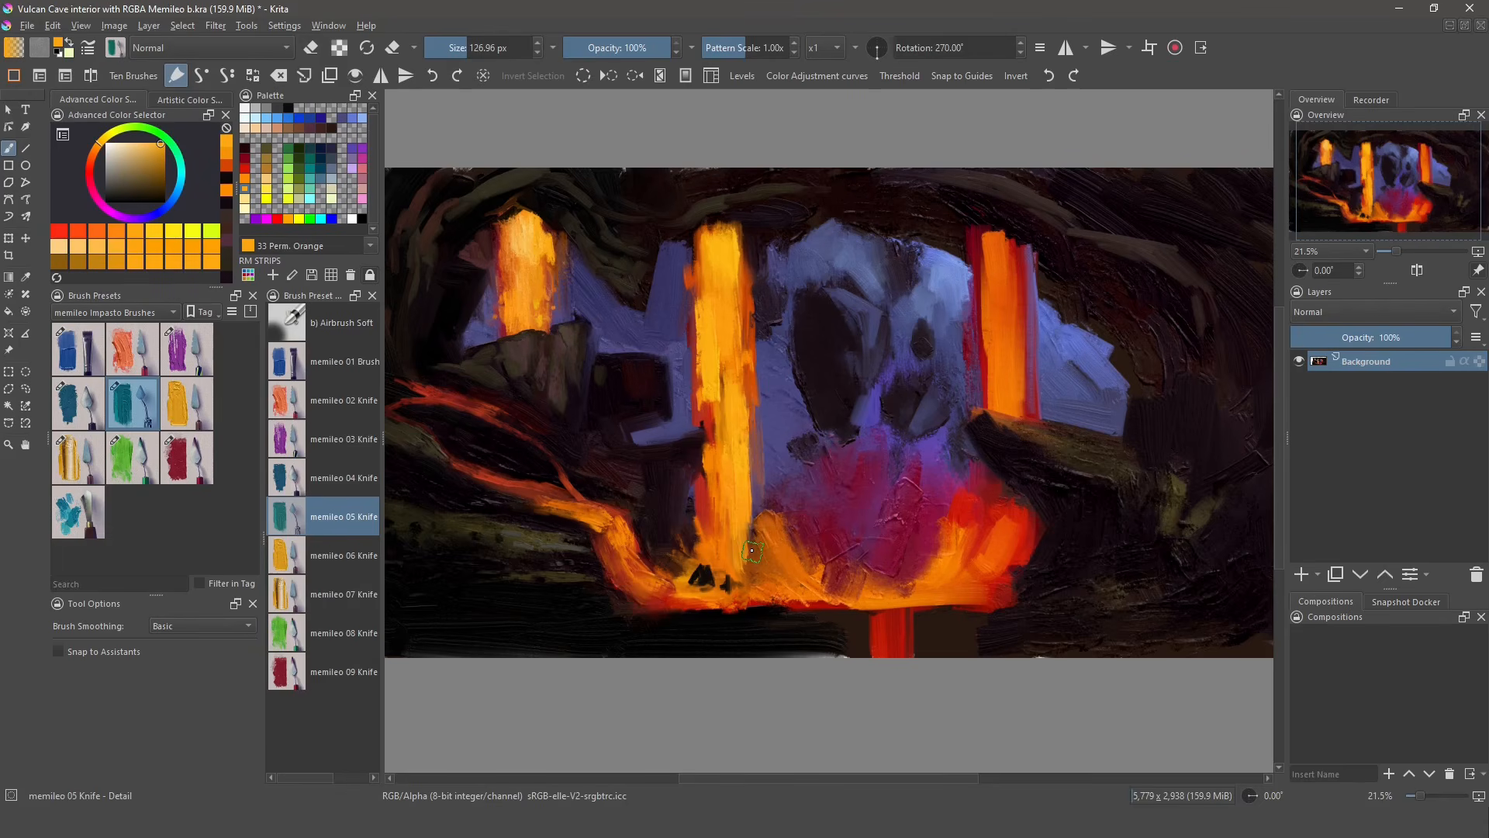
# - Lay pale 32 Mid Orange highlights down the length of the central lava fall with the memileo 05 Knife
pyautogui.click(245, 199)
pyautogui.moveTo(717, 233); pyautogui.dragTo(723, 555)
pyautogui.moveTo(737, 473); pyautogui.dragTo(740, 582)
pyautogui.moveTo(708, 386); pyautogui.dragTo(718, 507)
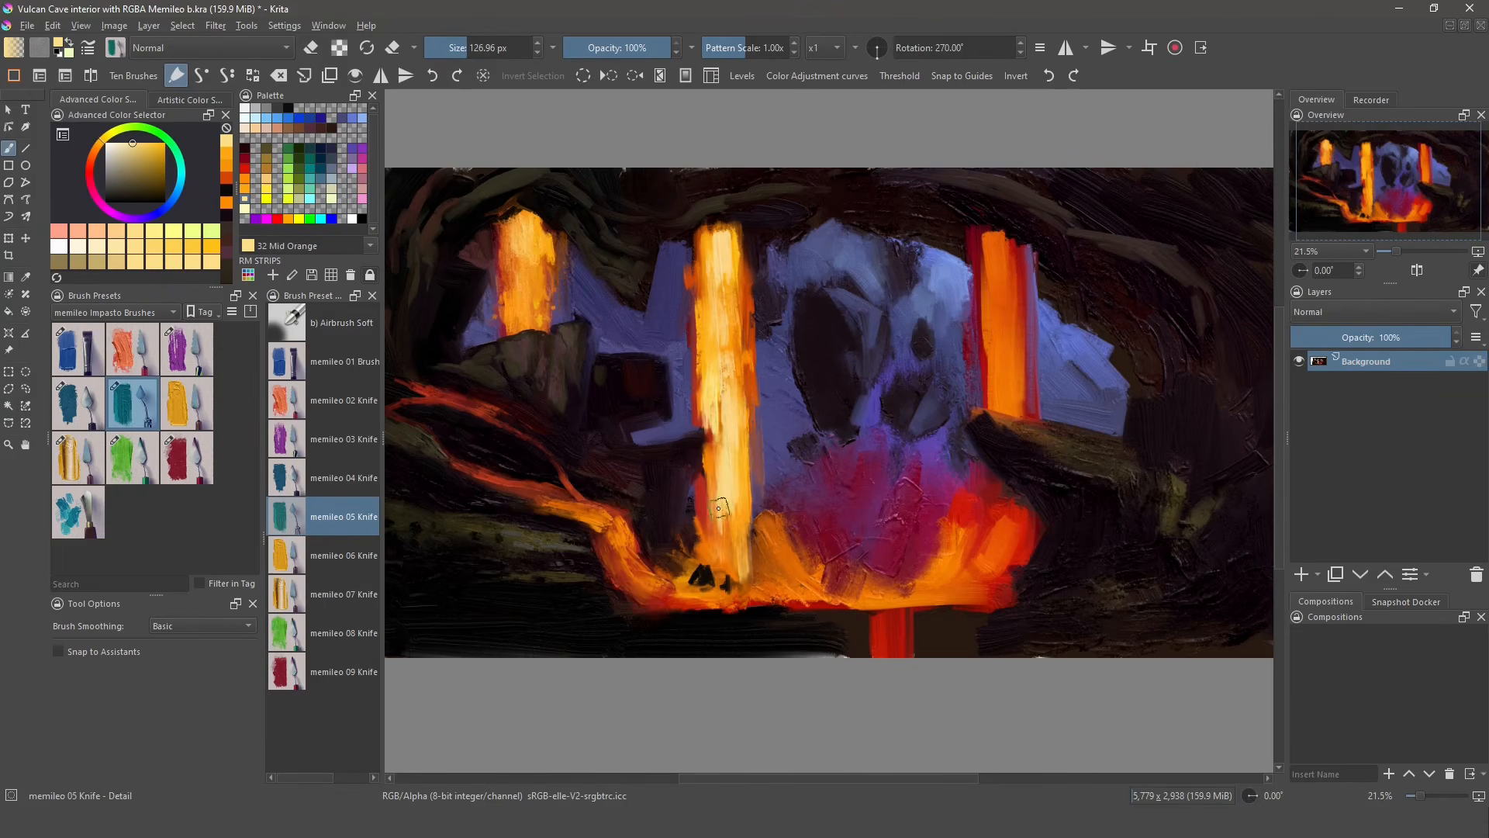
# - Refine the central lava fall's outer edge in sampled orange and blue-grey tones at about 45 px
pyautogui.keyDown('ctrl'); pyautogui.click(757, 445); pyautogui.keyUp('ctrl')
pyautogui.keyDown('shift'); pyautogui.moveTo(764, 454); pyautogui.dragTo(755, 454); pyautogui.keyUp('shift')
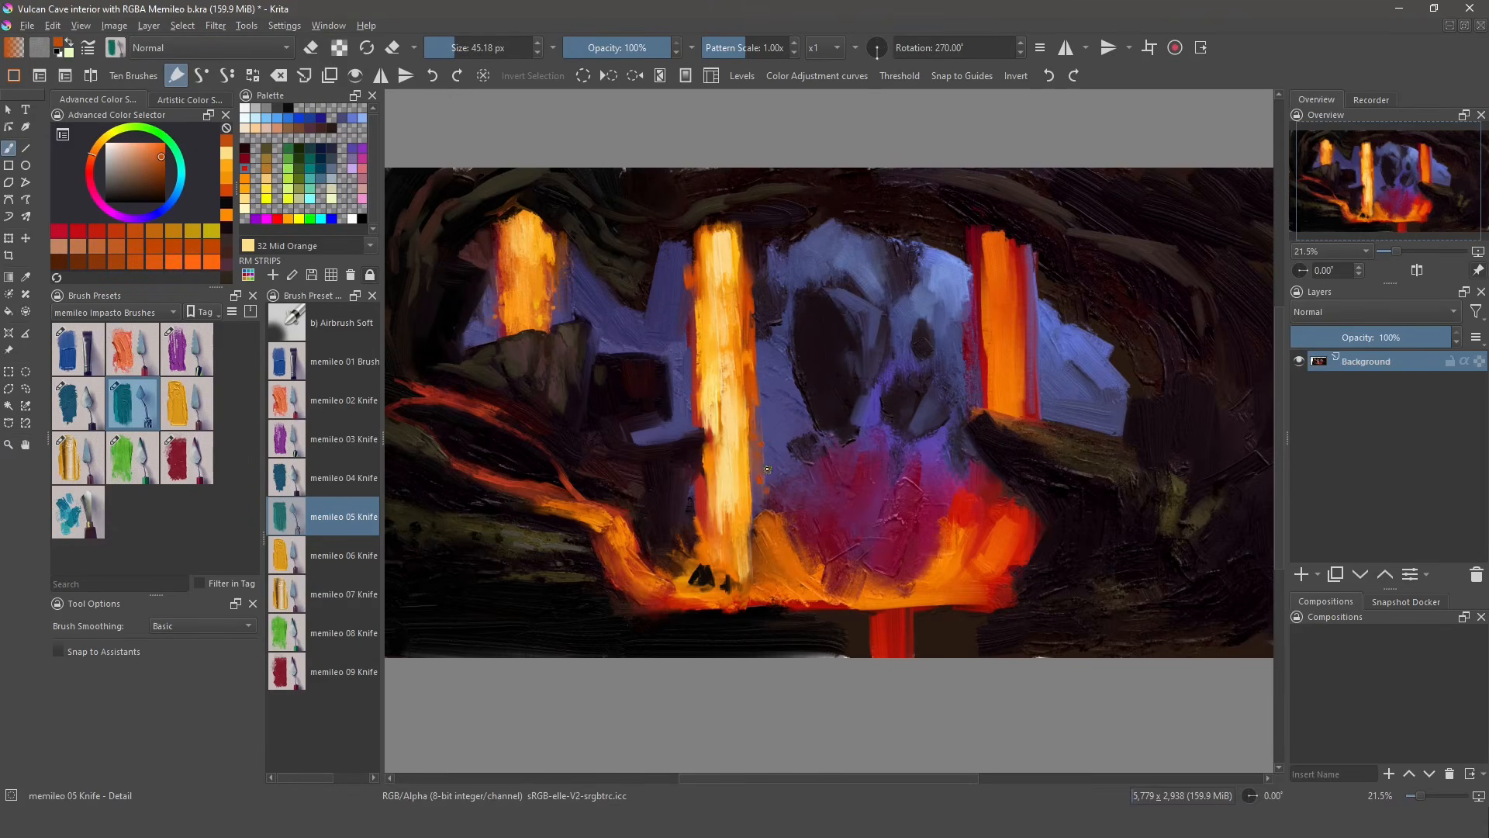
pyautogui.keyDown('ctrl'); pyautogui.click(766, 465); pyautogui.keyUp('ctrl')
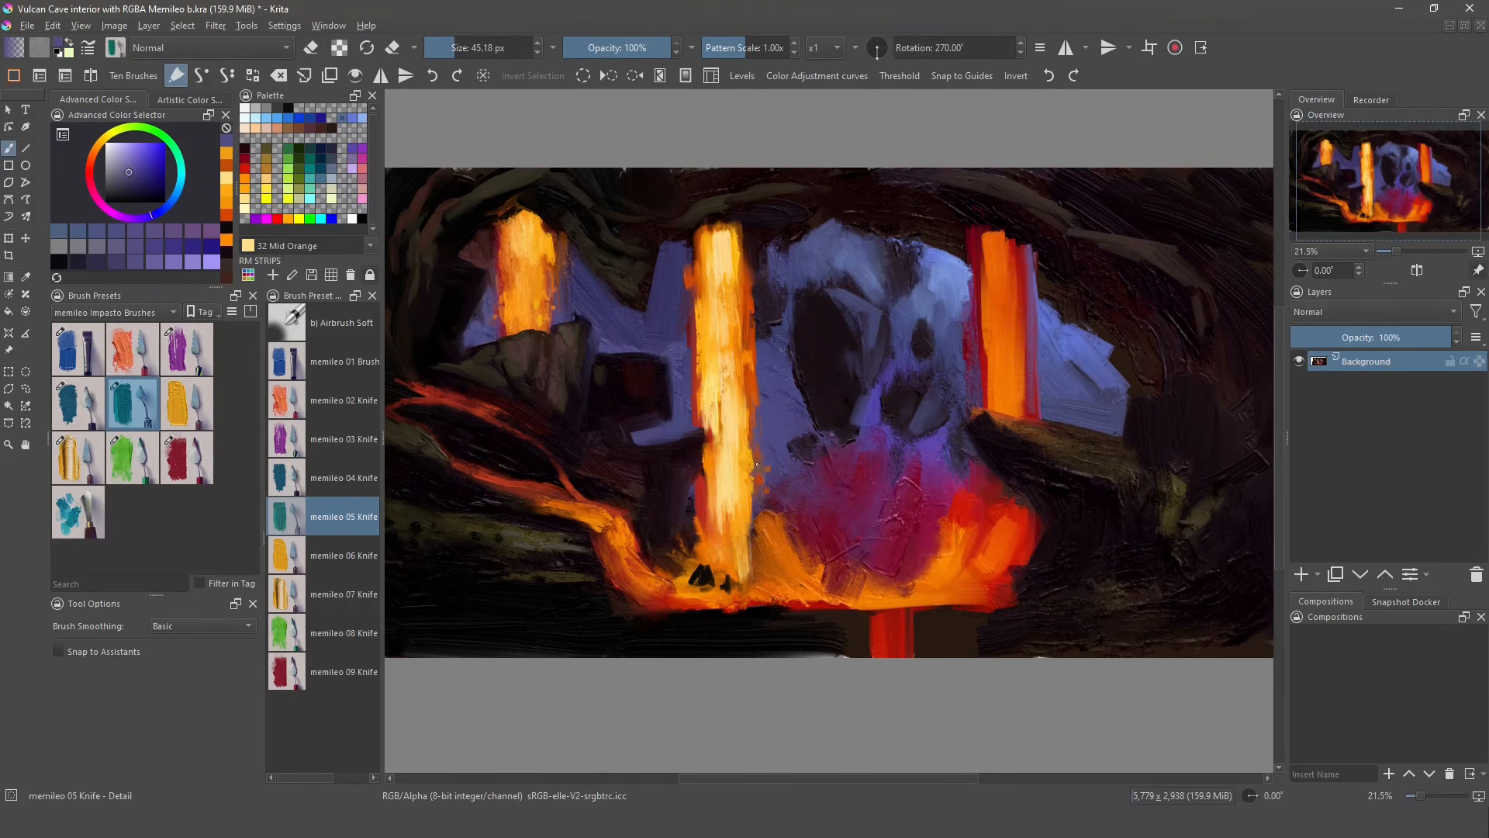
# - Try a blue-violet stroke beside the left lava stream with the memileo 04 Knife, and cover it in sampled tones with the 05 Knife
pyautogui.click(286, 477)
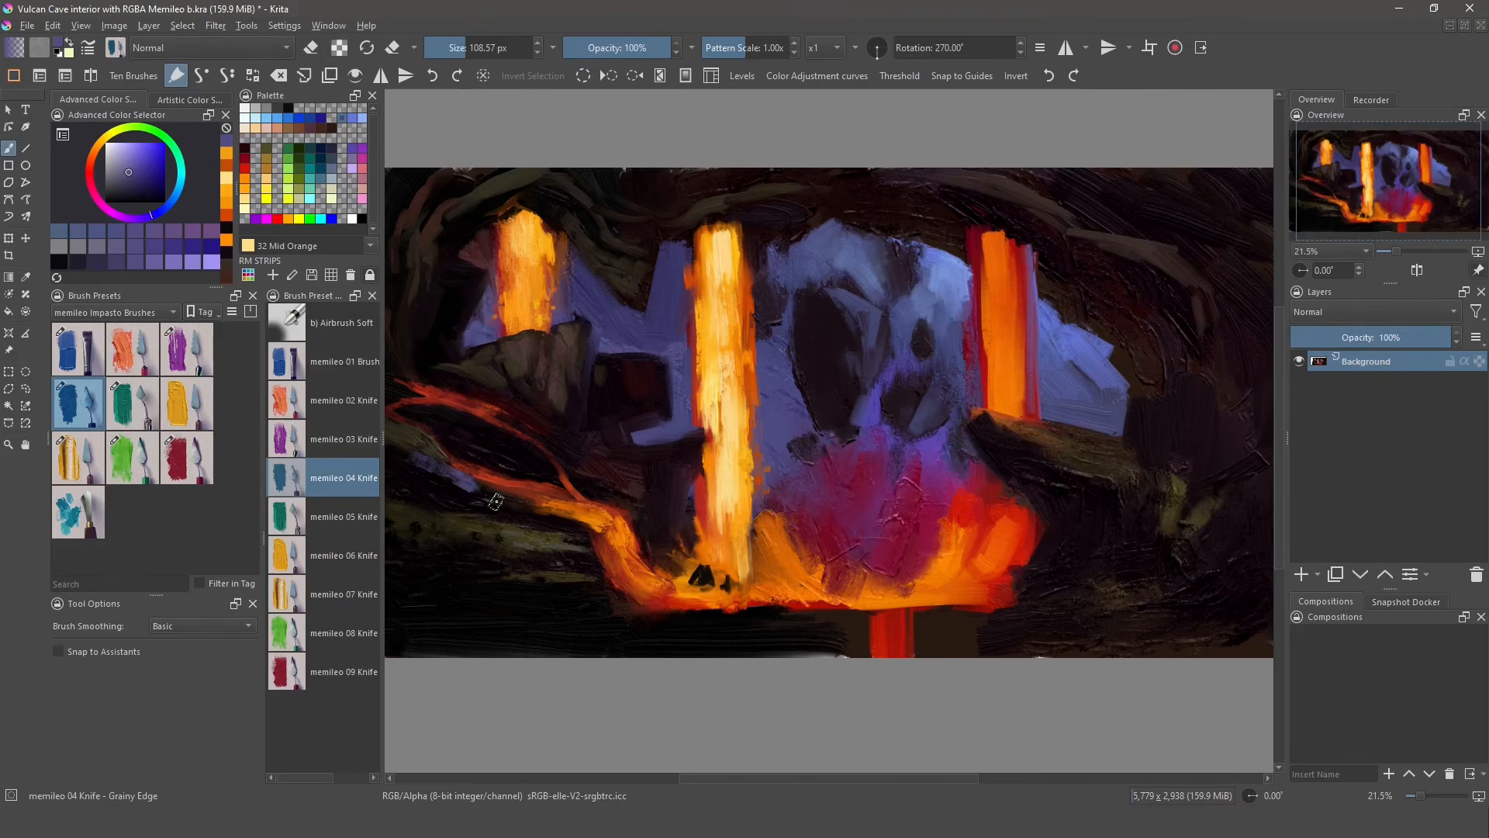
pyautogui.press('/')
pyautogui.keyDown('ctrl'); pyautogui.click(446, 459); pyautogui.keyUp('ctrl')
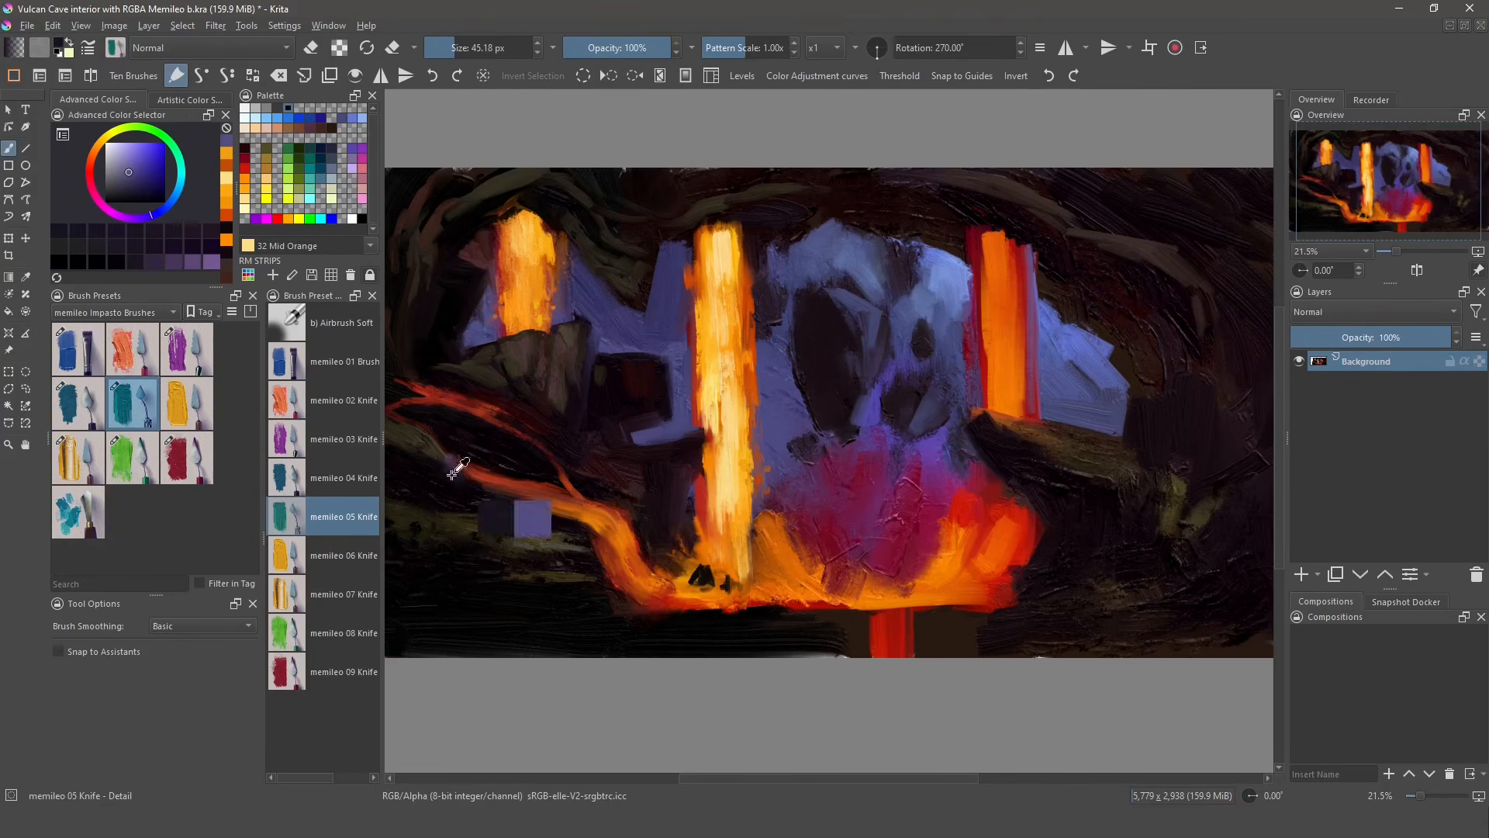
pyautogui.keyDown('ctrl'); pyautogui.click(476, 479); pyautogui.keyUp('ctrl')
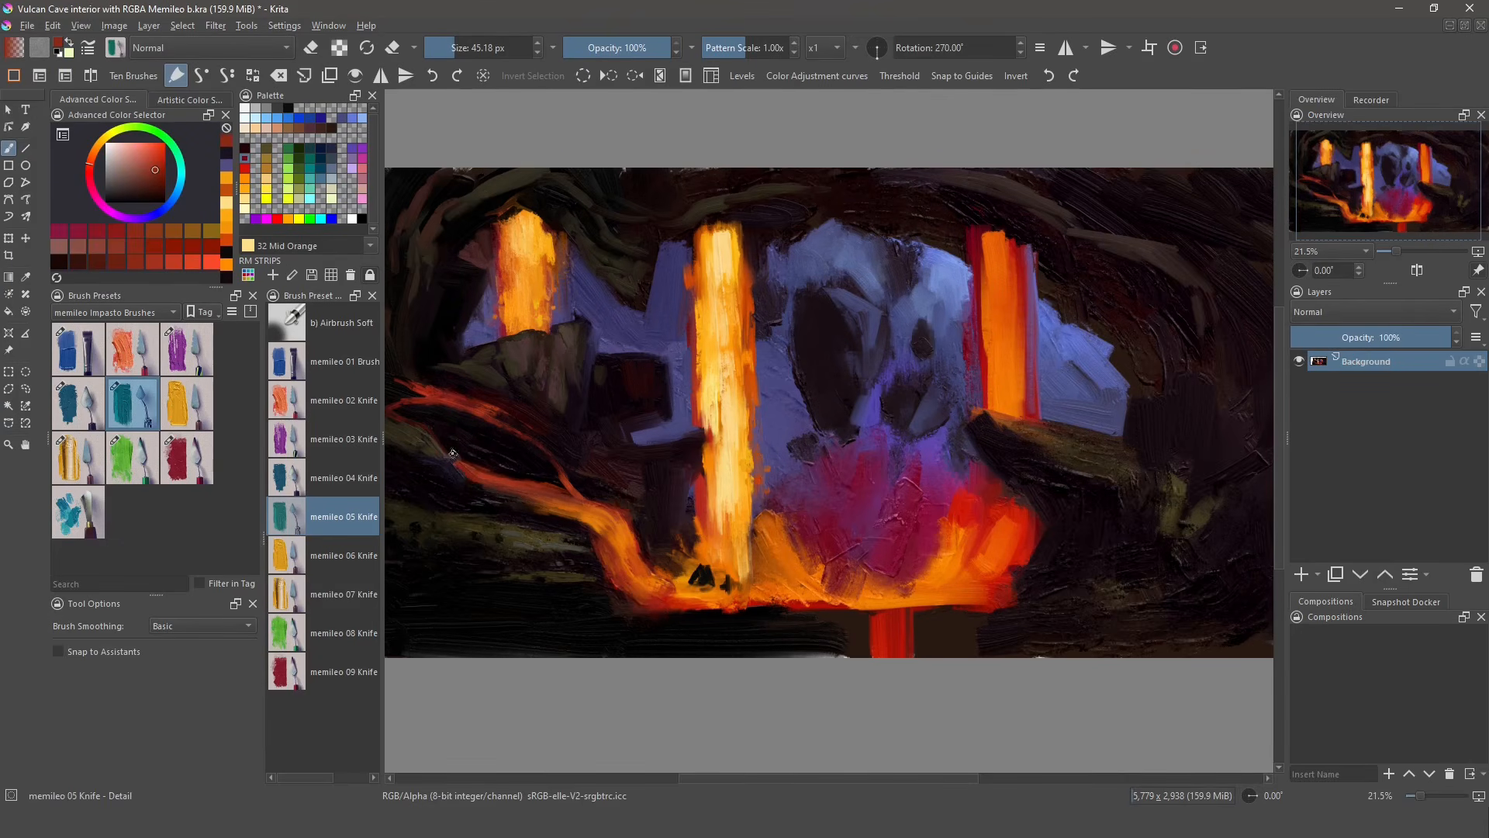
# - Touch up the rock edges at the left lava stream and below the left lava fall in sampled dark tones at about 45 px
pyautogui.keyDown('ctrl'); pyautogui.click(453, 454); pyautogui.keyUp('ctrl')
pyautogui.moveTo(454, 459); pyautogui.dragTo(463, 489)
pyautogui.keyDown('ctrl'); pyautogui.click(451, 470); pyautogui.keyUp('ctrl')
pyautogui.keyDown('ctrl'); pyautogui.click(458, 486); pyautogui.keyUp('ctrl')
pyautogui.click(457, 485)
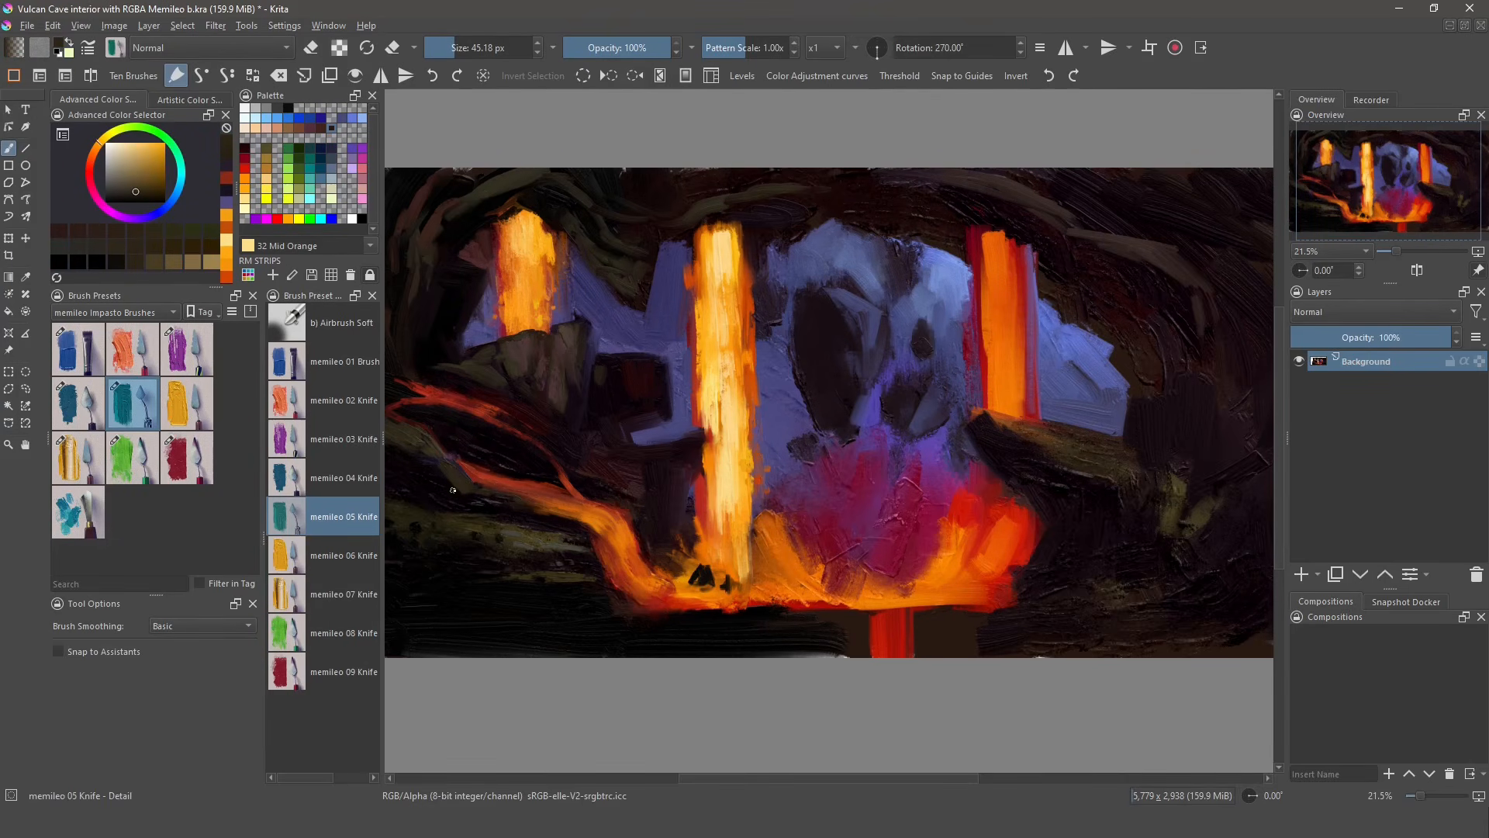
pyautogui.keyDown('ctrl'); pyautogui.click(618, 396); pyautogui.keyUp('ctrl')
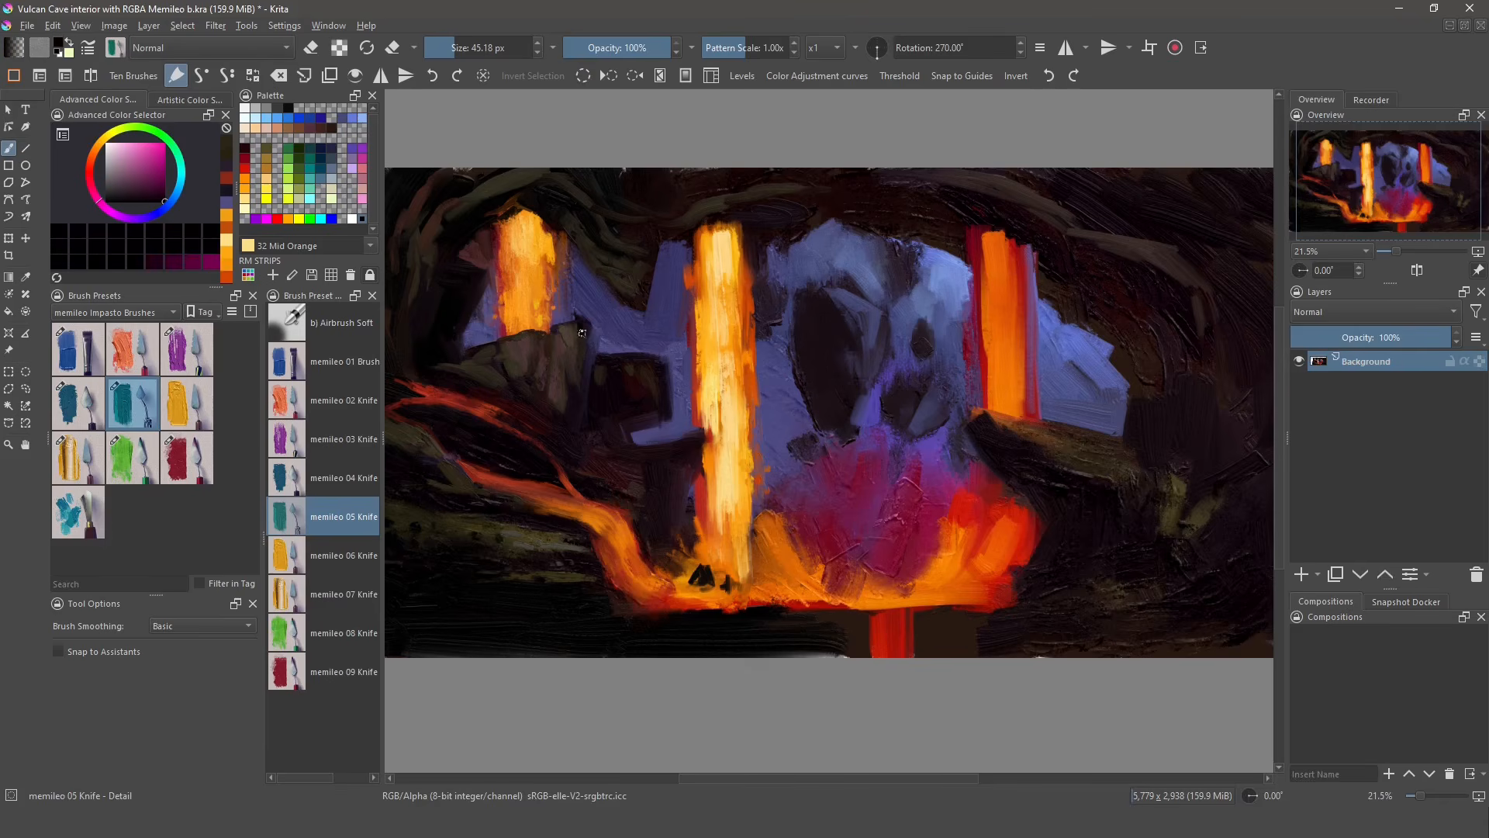
pyautogui.moveTo(578, 363); pyautogui.dragTo(576, 336)
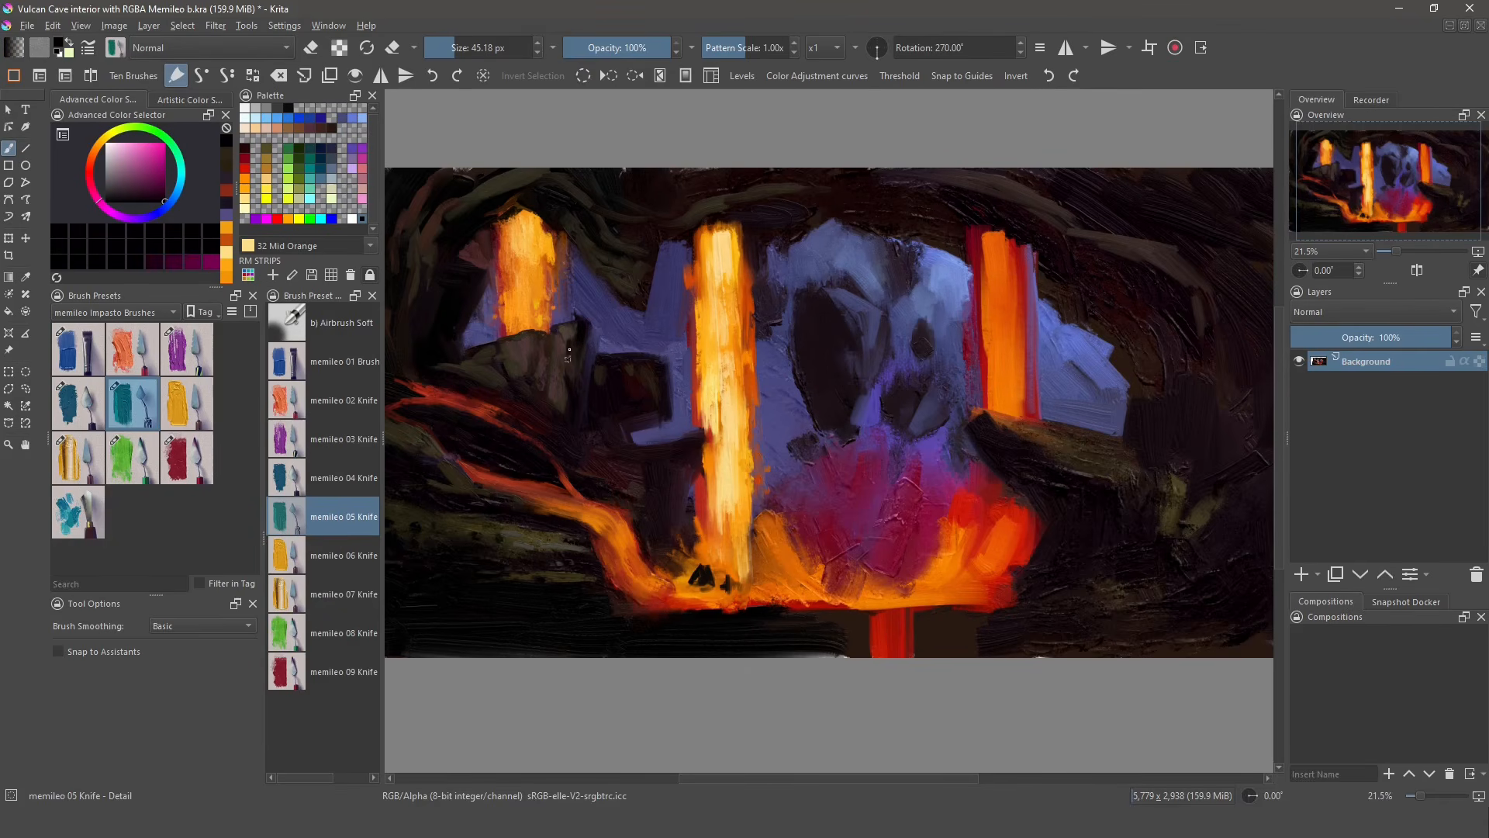
# - Paint thin sampled-red lava rivulets from the left fall's foot across the rocks to the pool, with the memileo 05 Knife at about 31 px
pyautogui.keyDown('ctrl'); pyautogui.click(454, 388); pyautogui.keyUp('ctrl')
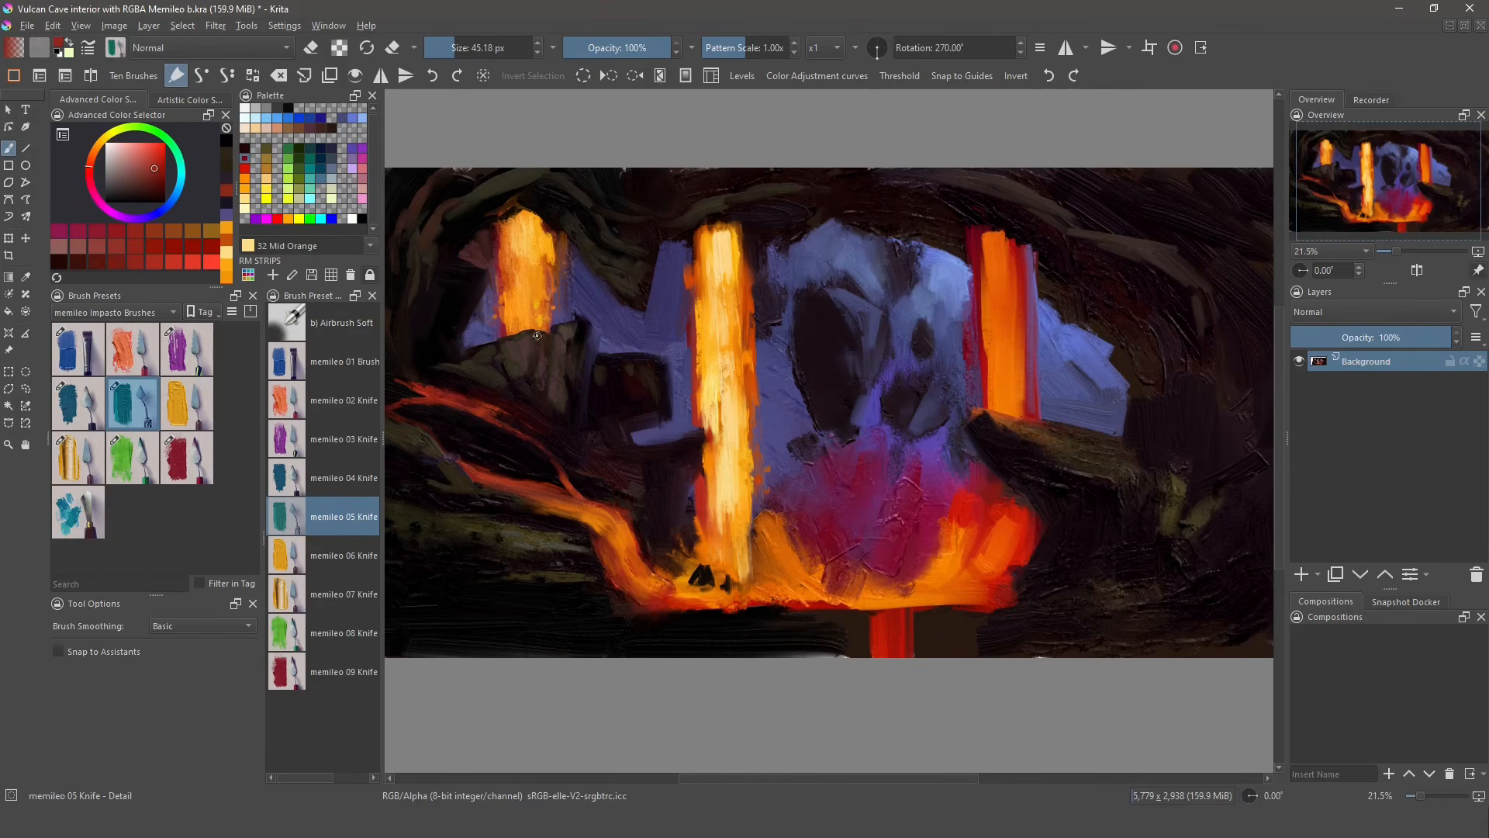
pyautogui.moveTo(537, 335); pyautogui.dragTo(547, 362)
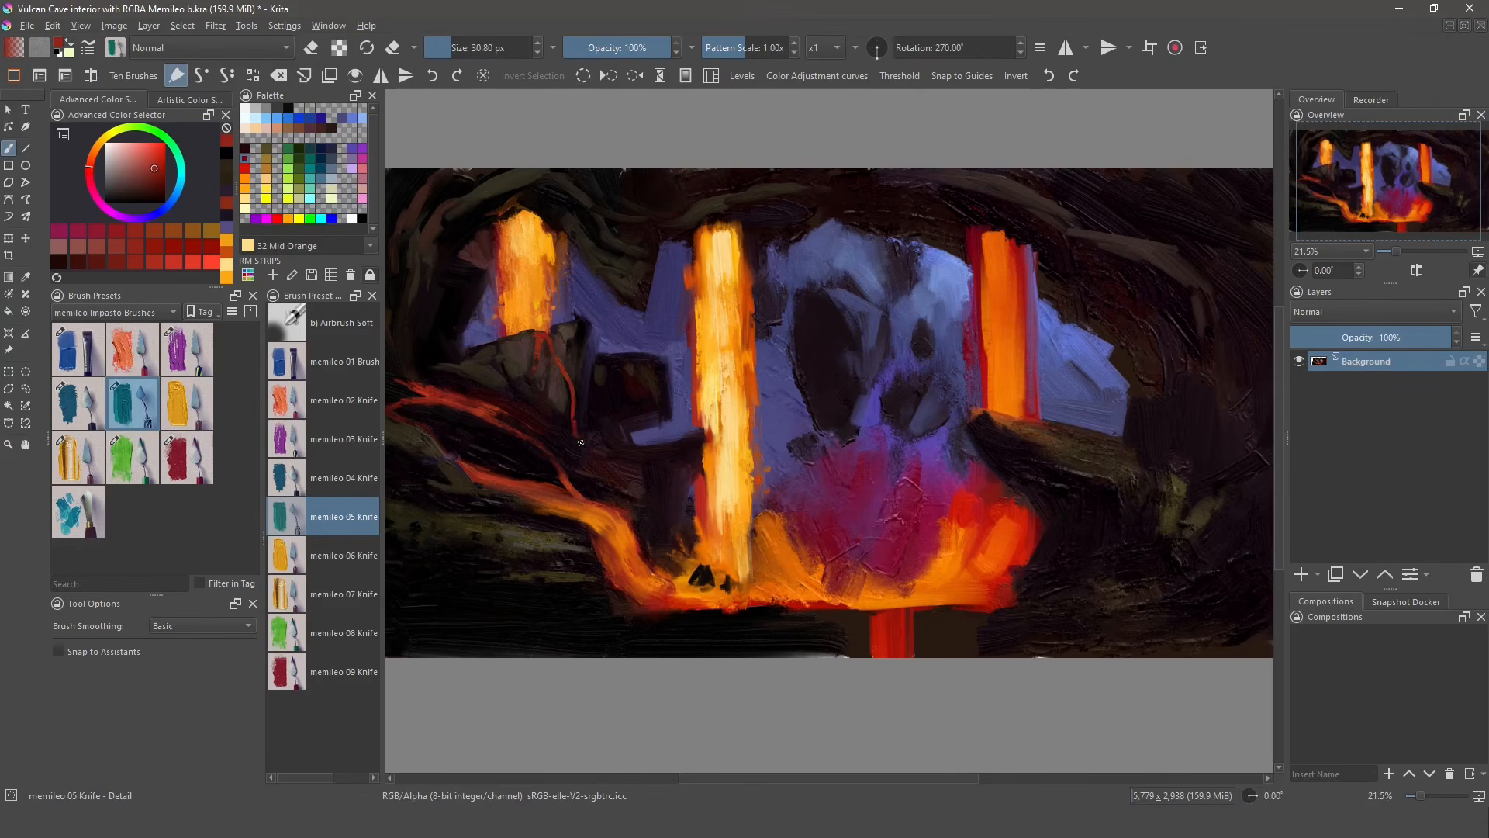
pyautogui.moveTo(640, 472); pyautogui.dragTo(647, 580)
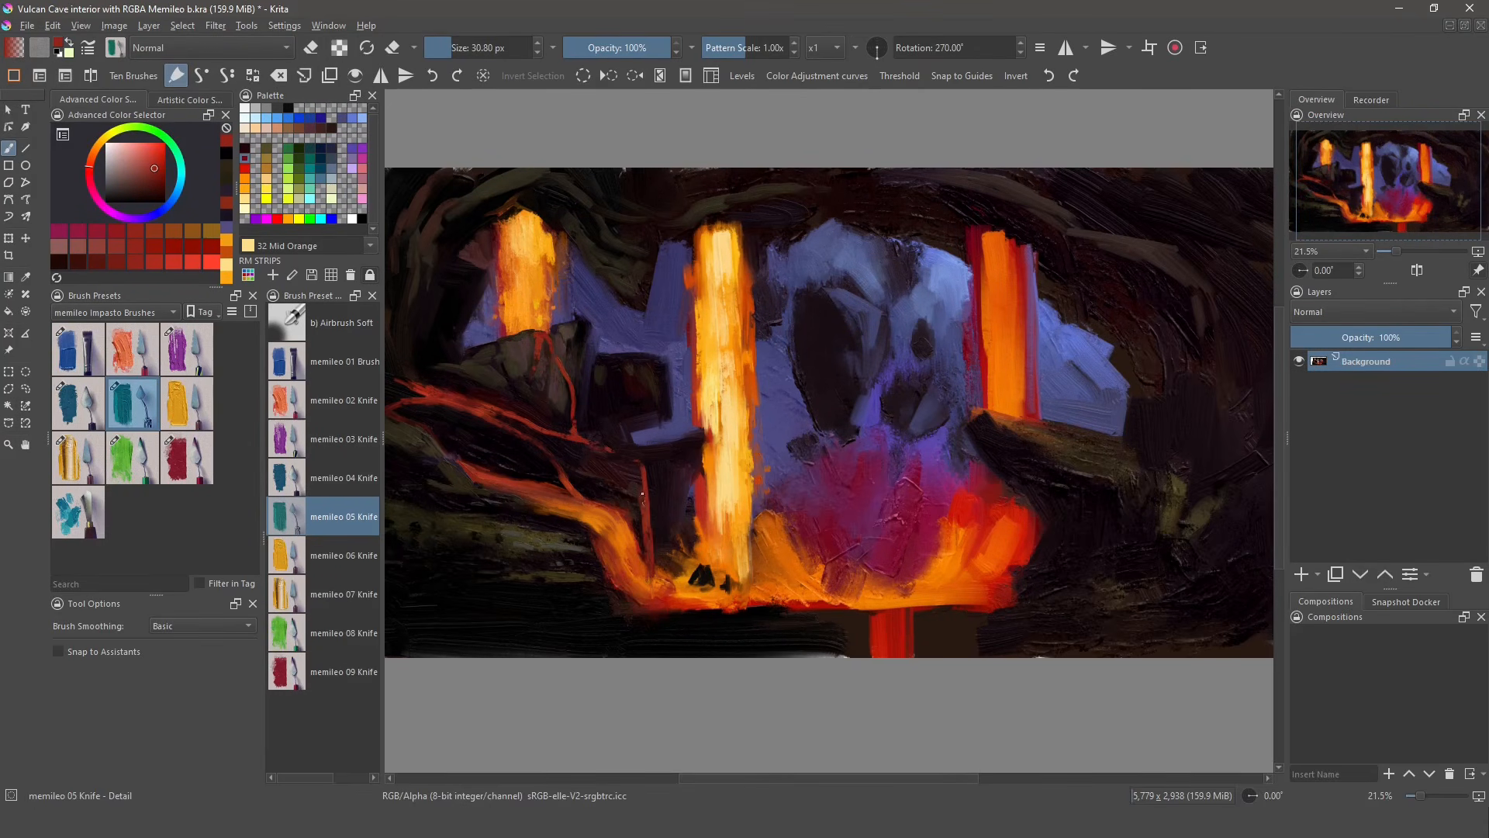
# - Extend the rivulets along the rock's upper edge in sampled red, and brighten them with 36 Cadmium Red and 34 Cadmium Orange
pyautogui.keyDown('ctrl'); pyautogui.click(524, 348); pyautogui.keyUp('ctrl')
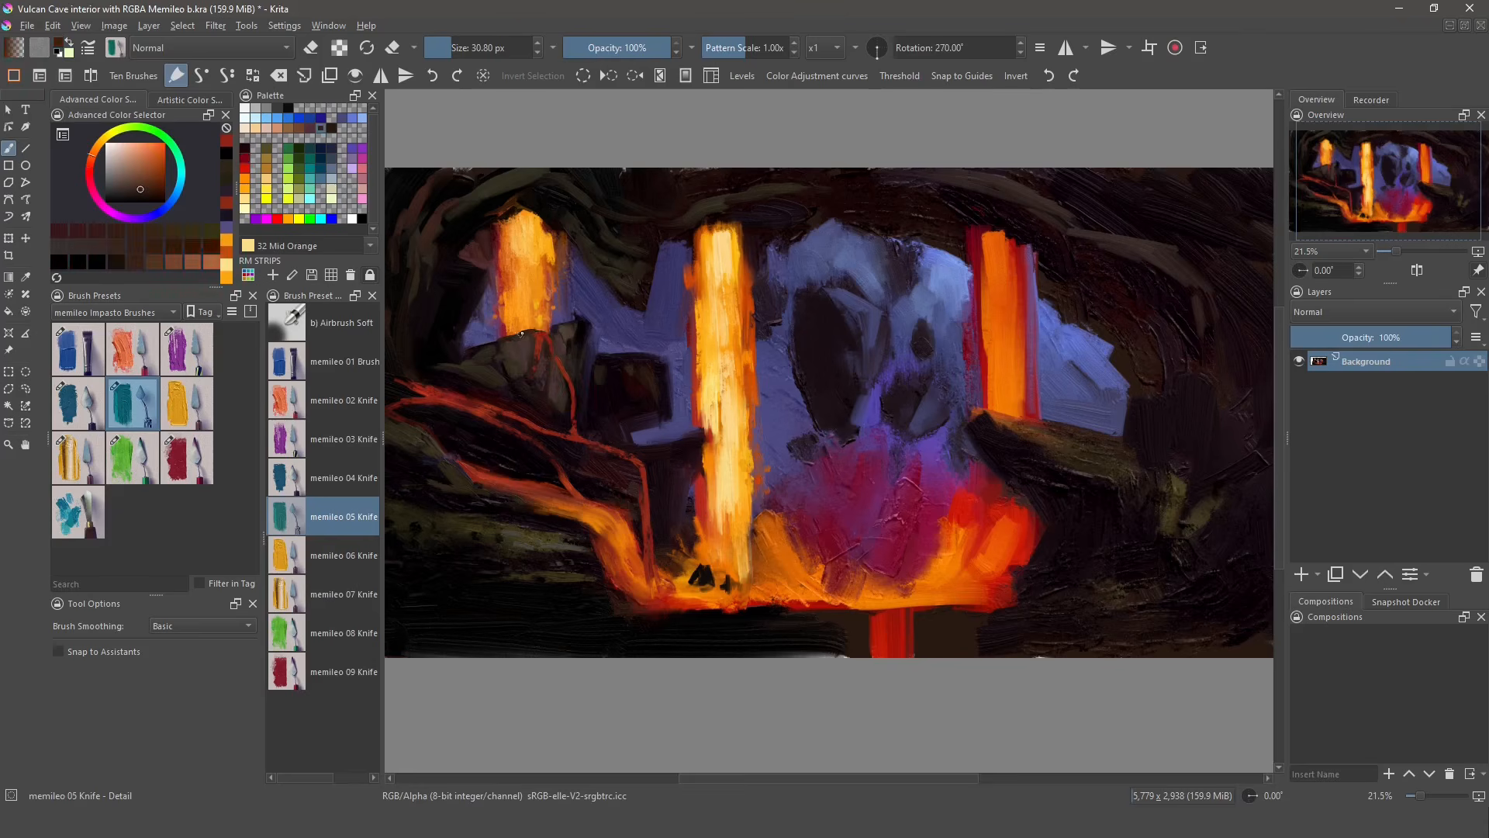
pyautogui.keyDown('ctrl'); pyautogui.click(541, 336); pyautogui.keyUp('ctrl')
pyautogui.moveTo(509, 335); pyautogui.dragTo(575, 320)
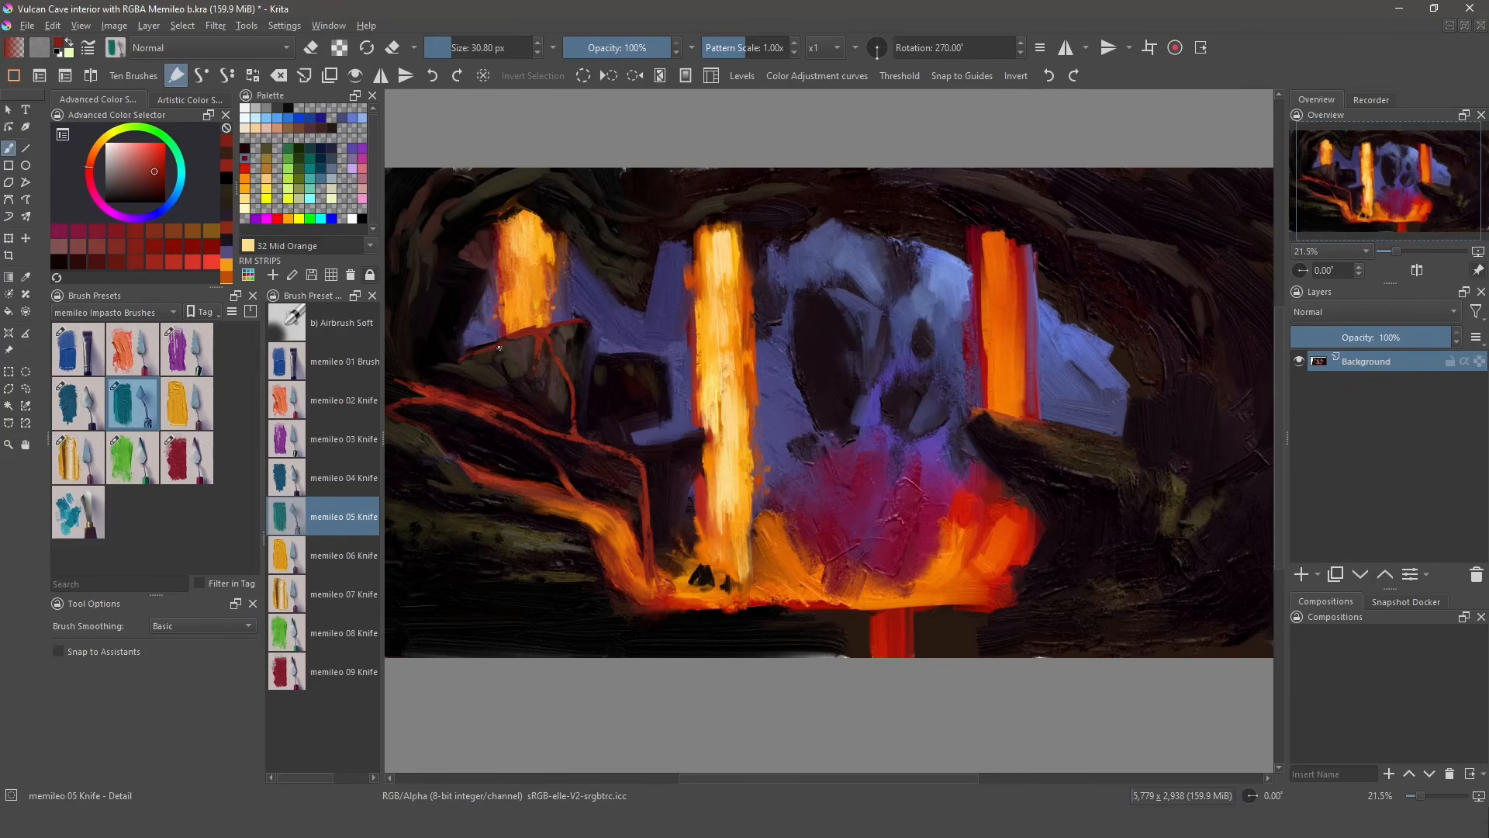
pyautogui.keyDown('ctrl'); pyautogui.click(506, 401); pyautogui.keyUp('ctrl')
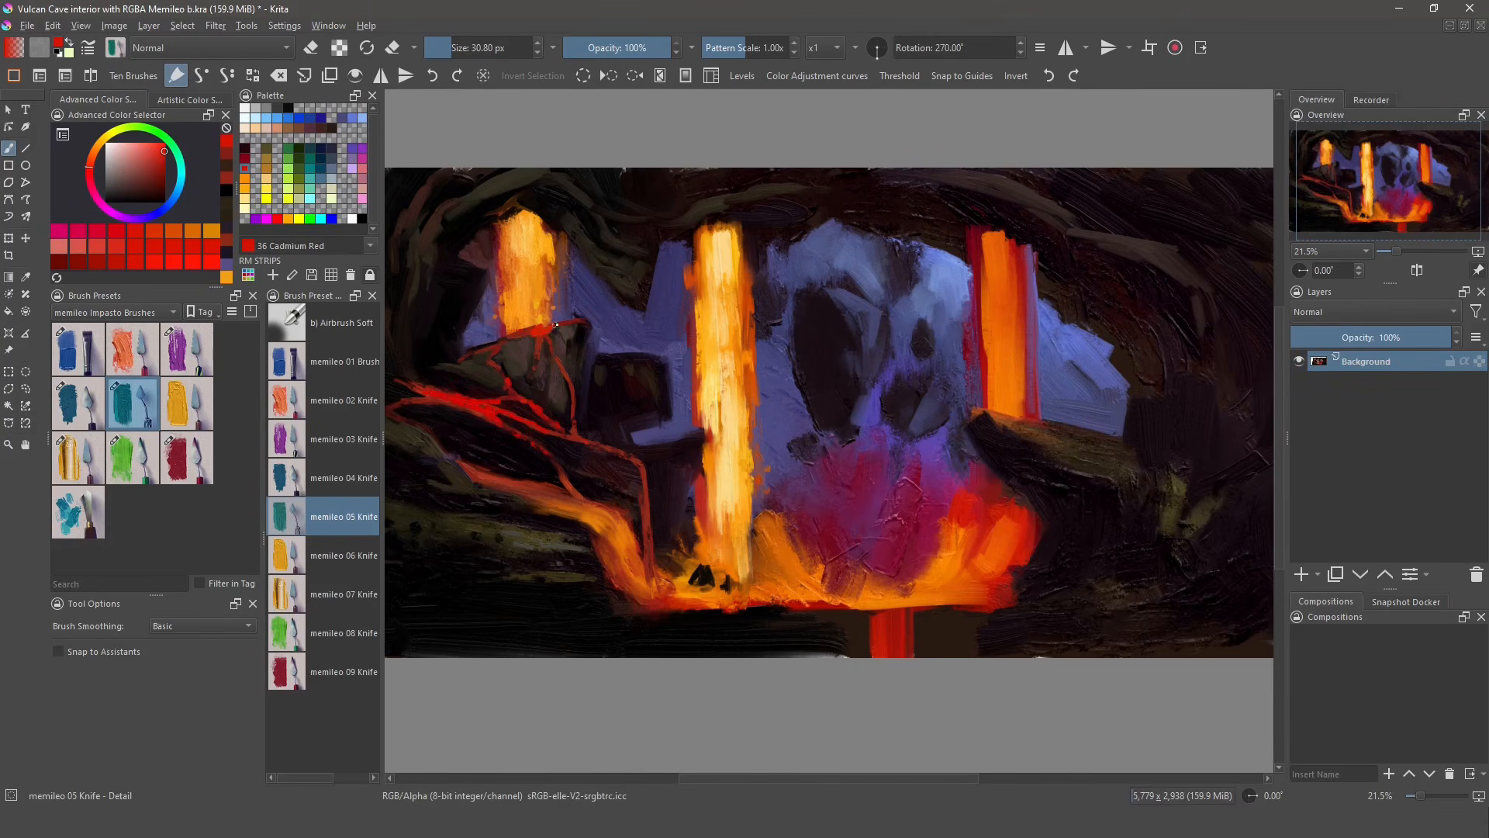
pyautogui.keyDown('ctrl'); pyautogui.click(496, 324); pyautogui.keyUp('ctrl')
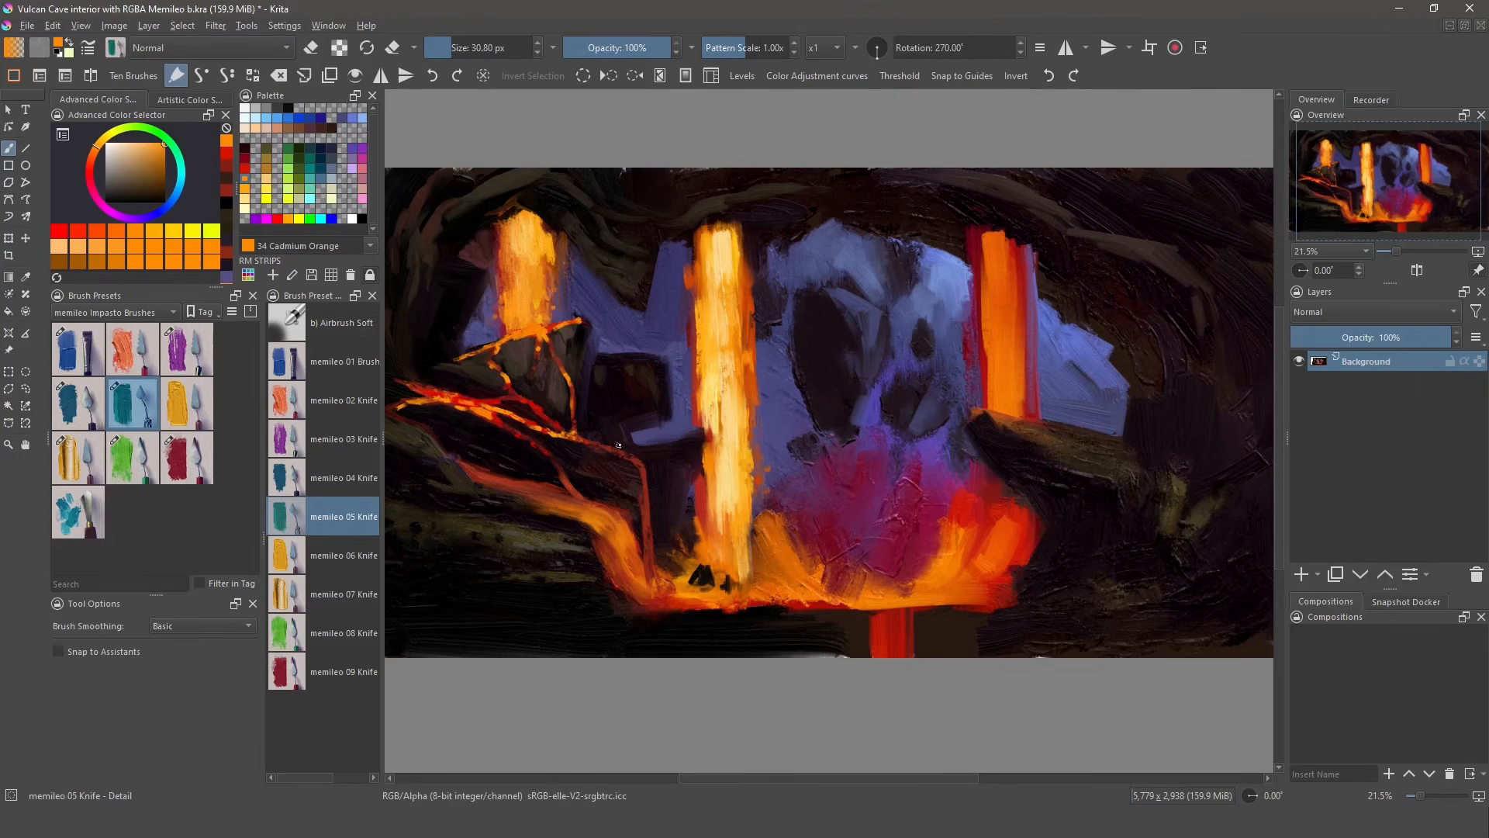
# - Brighten the left lava stream and the lower lava fall with 33 Perm. Orange and 32 Mid Orange, and tint the rock ledges with 45 Dark Yellow
pyautogui.moveTo(641, 550)
pyautogui.keyDown('shift'); pyautogui.mouseDown()
pyautogui.moveTo(657, 550)
pyautogui.moveTo(626, 564)
pyautogui.moveTo(646, 589)
pyautogui.mouseUp(); pyautogui.keyUp('shift')
pyautogui.click(244, 189)
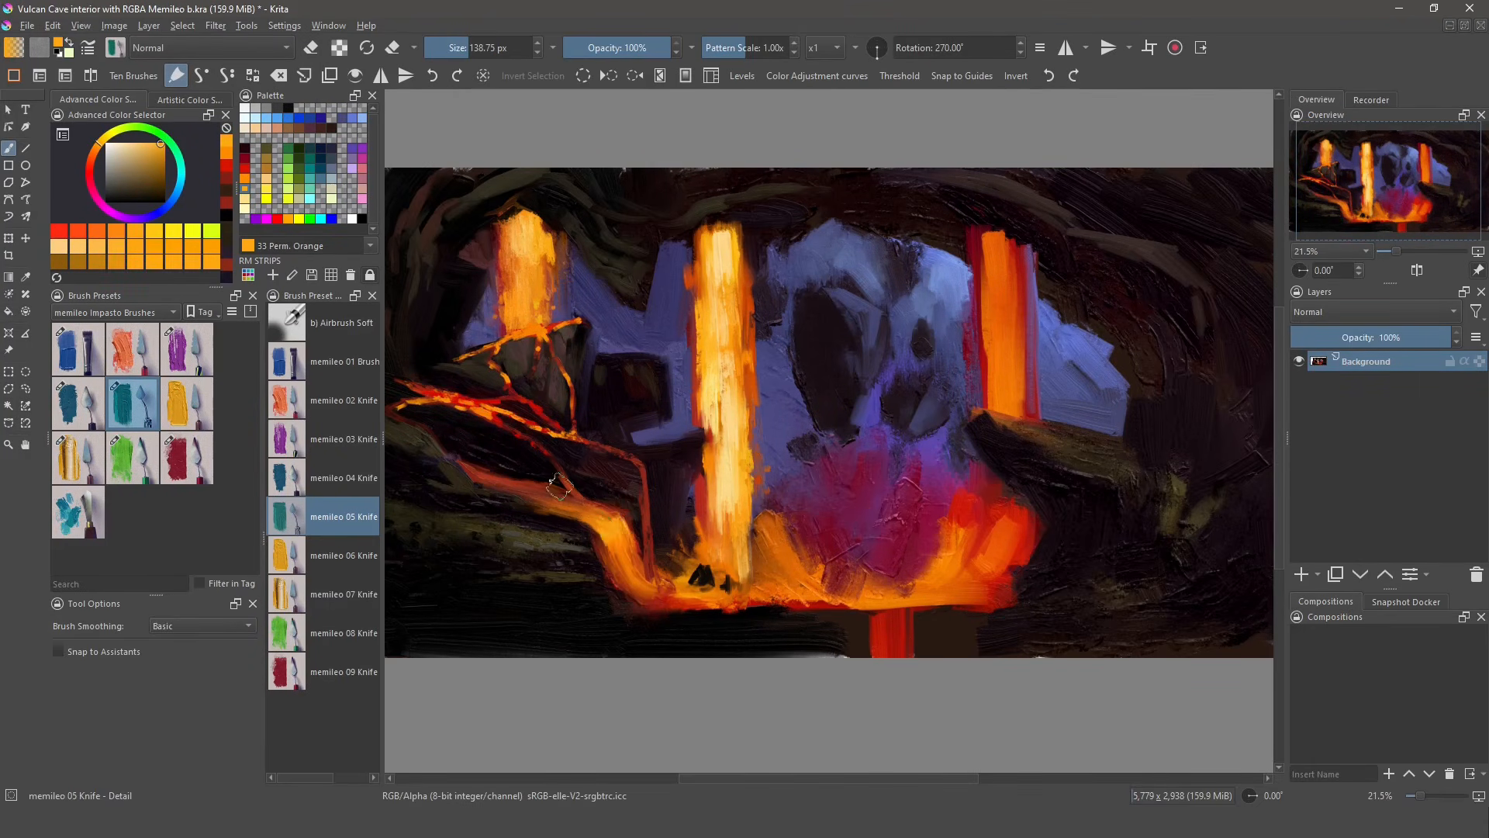
pyautogui.click(245, 198)
pyautogui.keyDown('shift'); pyautogui.moveTo(480, 446); pyautogui.dragTo(439, 419); pyautogui.keyUp('shift')
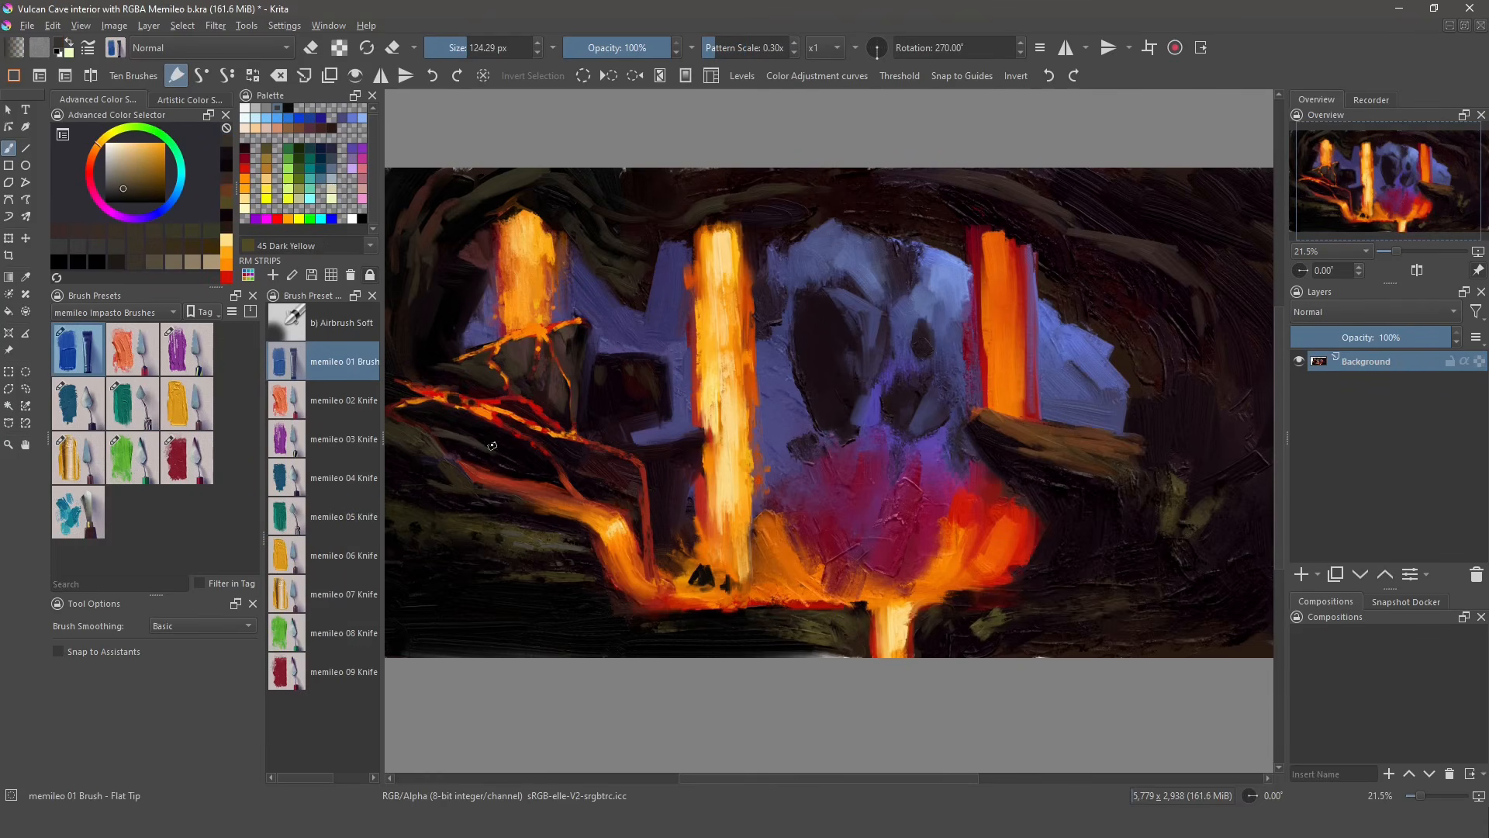
# - Darken the upper left wall and ceiling down to the central lava fall in sampled near-black, with the memileo 03 Knife at about 176 px
pyautogui.keyDown('ctrl'); pyautogui.click(417, 421); pyautogui.keyUp('ctrl')
pyautogui.click(334, 439)
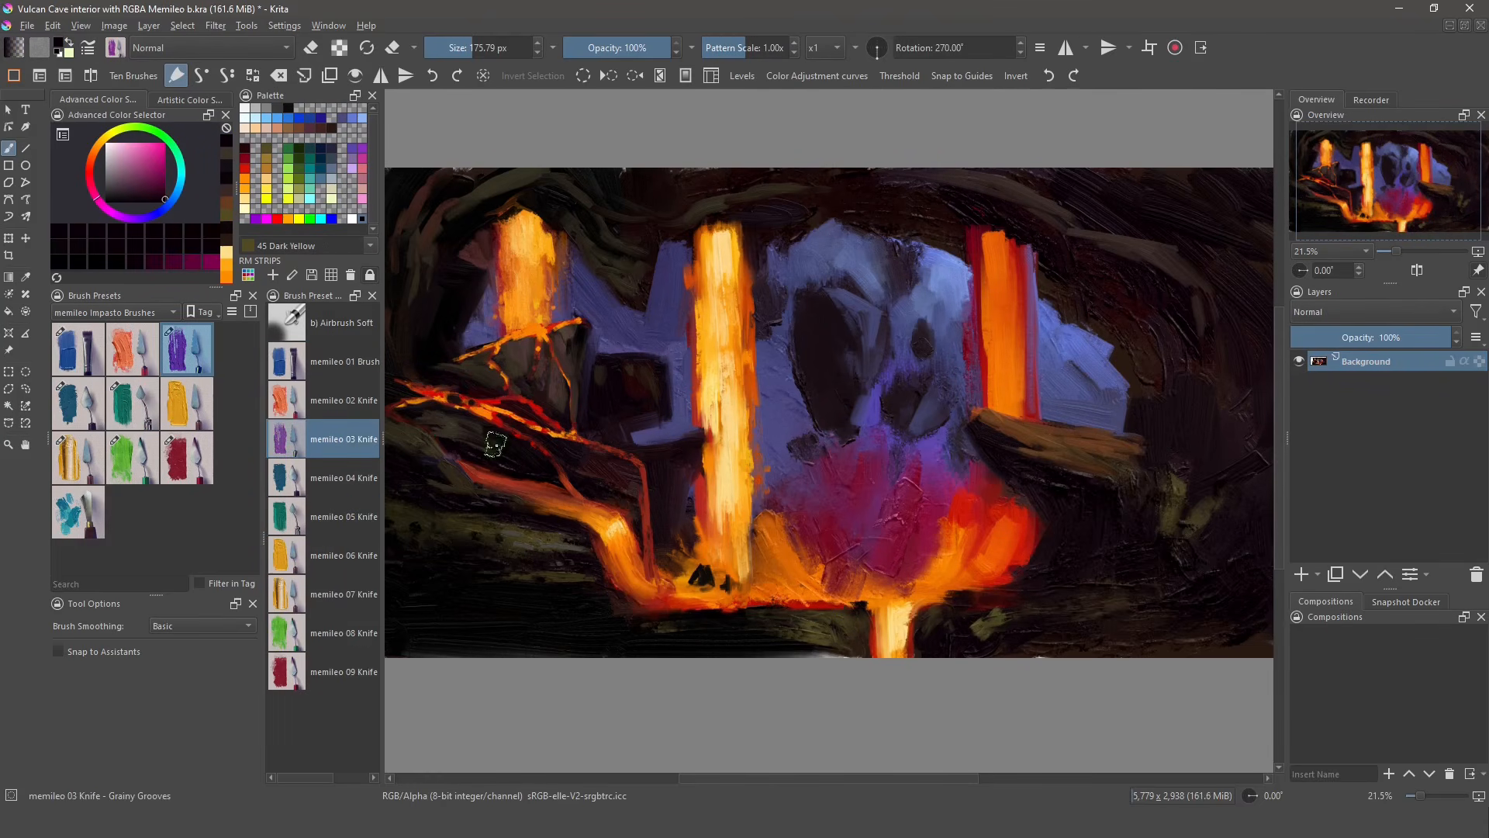
pyautogui.moveTo(419, 282); pyautogui.dragTo(525, 179)
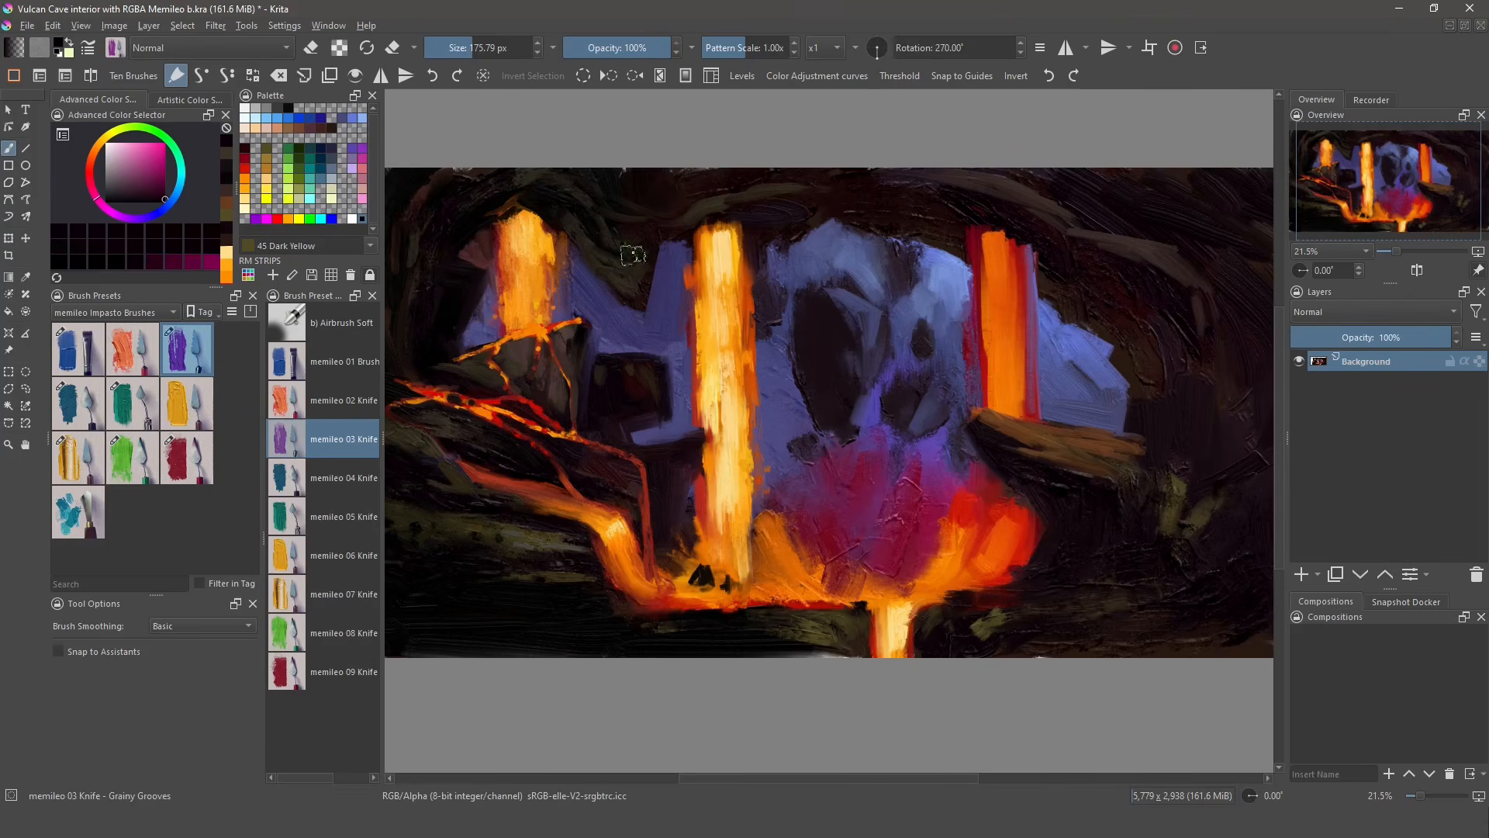
pyautogui.moveTo(610, 223); pyautogui.dragTo(643, 279)
pyautogui.moveTo(675, 222)
pyautogui.mouseDown()
pyautogui.moveTo(718, 227)
pyautogui.moveTo(698, 217)
pyautogui.moveTo(757, 224)
pyautogui.mouseUp()
# - Dab sampled near-black, blue and pale orange around the central lava fall's upper edge with the memileo 01 Brush at about 39 px
pyautogui.press('/')
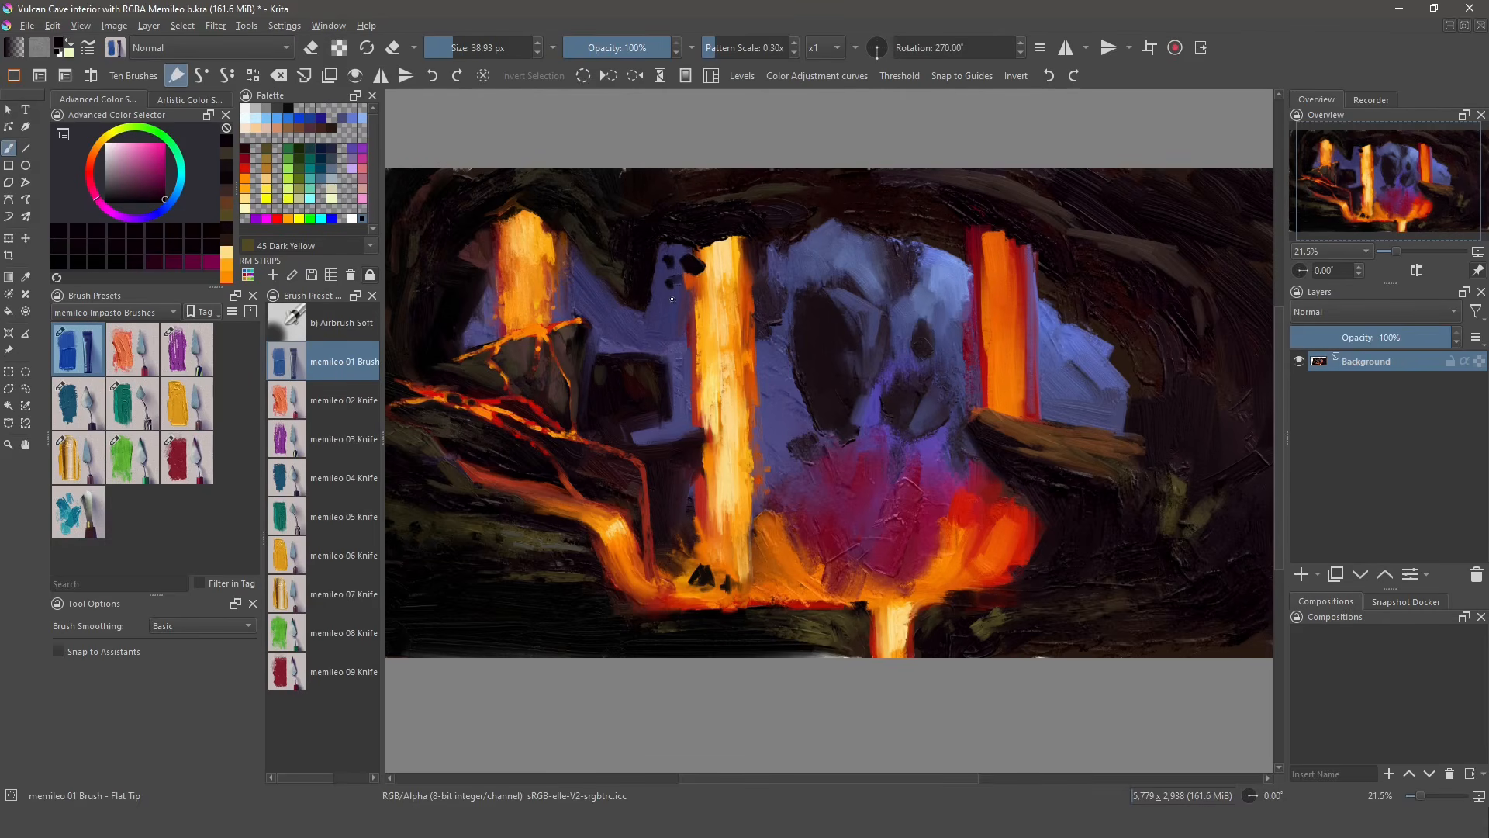
pyautogui.keyDown('ctrl'); pyautogui.click(671, 299); pyautogui.keyUp('ctrl')
pyautogui.click(671, 290)
pyautogui.keyDown('ctrl'); pyautogui.click(689, 265); pyautogui.keyUp('ctrl')
pyautogui.click(671, 298)
pyautogui.keyDown('ctrl'); pyautogui.click(715, 289); pyautogui.keyUp('ctrl')
pyautogui.click(696, 280)
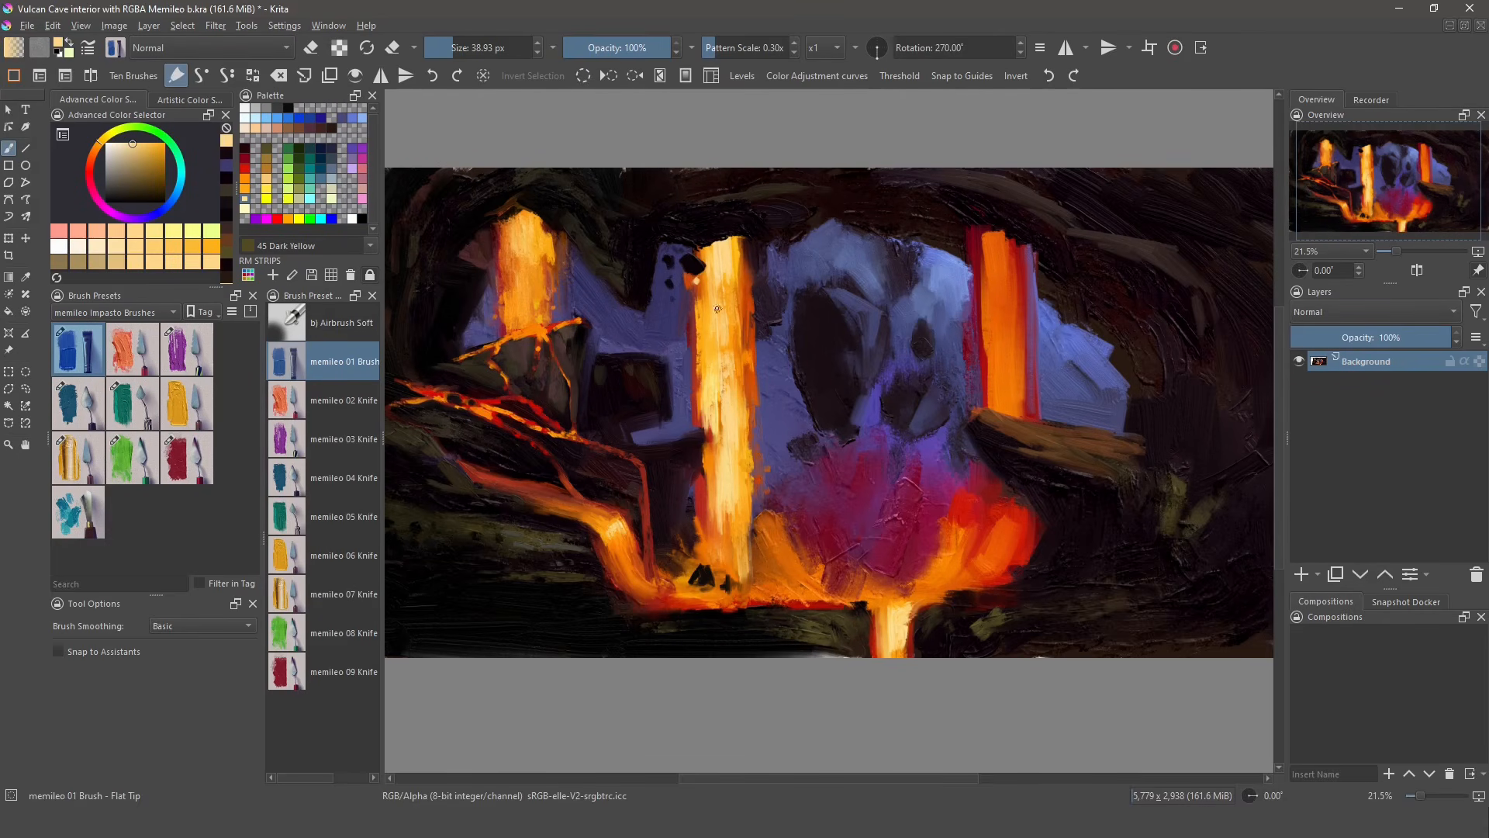
# - Brighten the left lava fall down to its base in sampled pale yellow, and touch up the rock below in sampled grey-brown
pyautogui.moveTo(533, 255); pyautogui.dragTo(515, 232)
pyautogui.moveTo(506, 335); pyautogui.dragTo(522, 328)
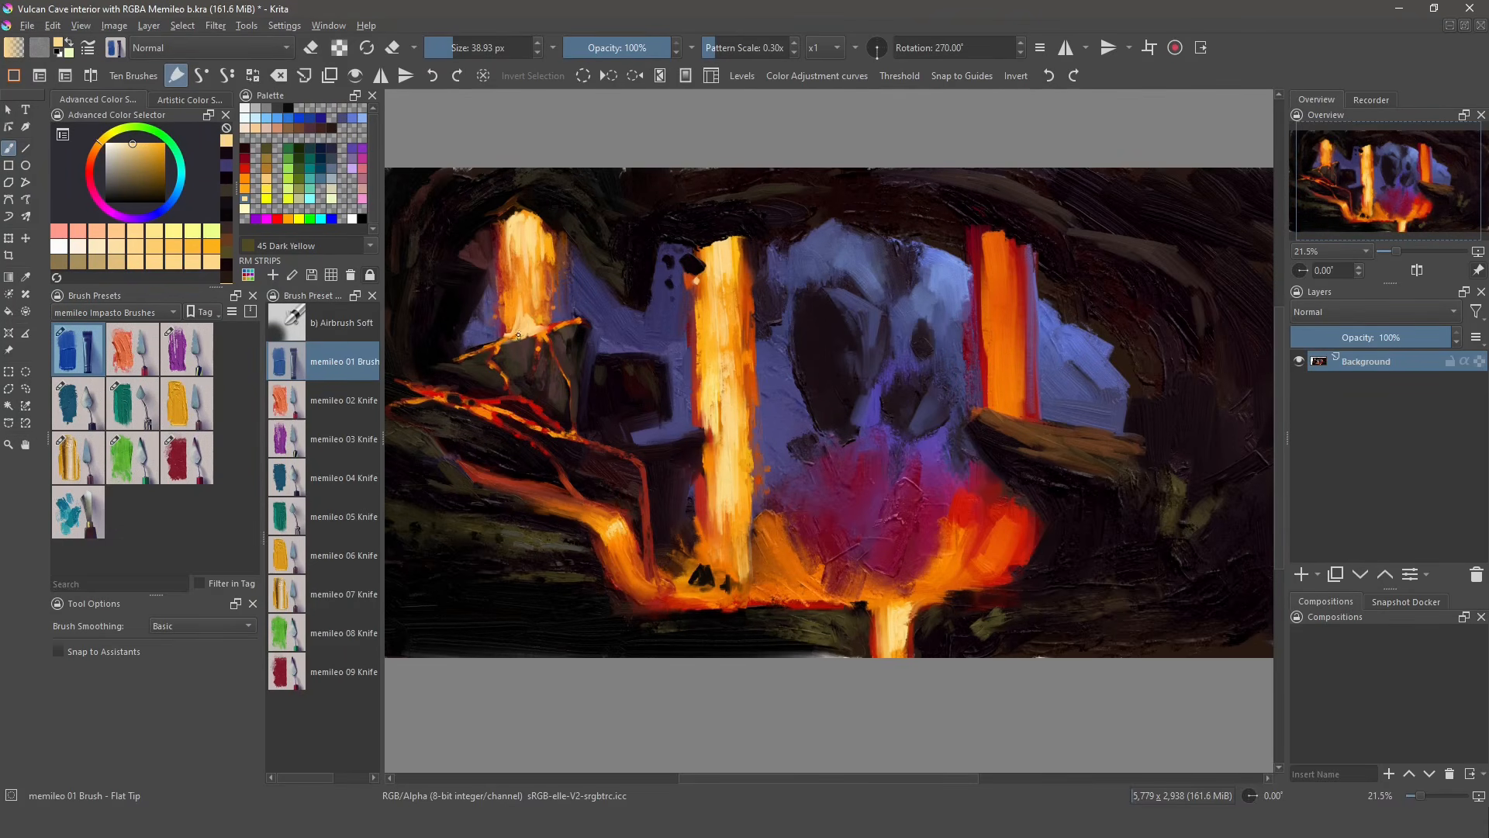
pyautogui.keyDown('ctrl'); pyautogui.click(529, 348); pyautogui.keyUp('ctrl')
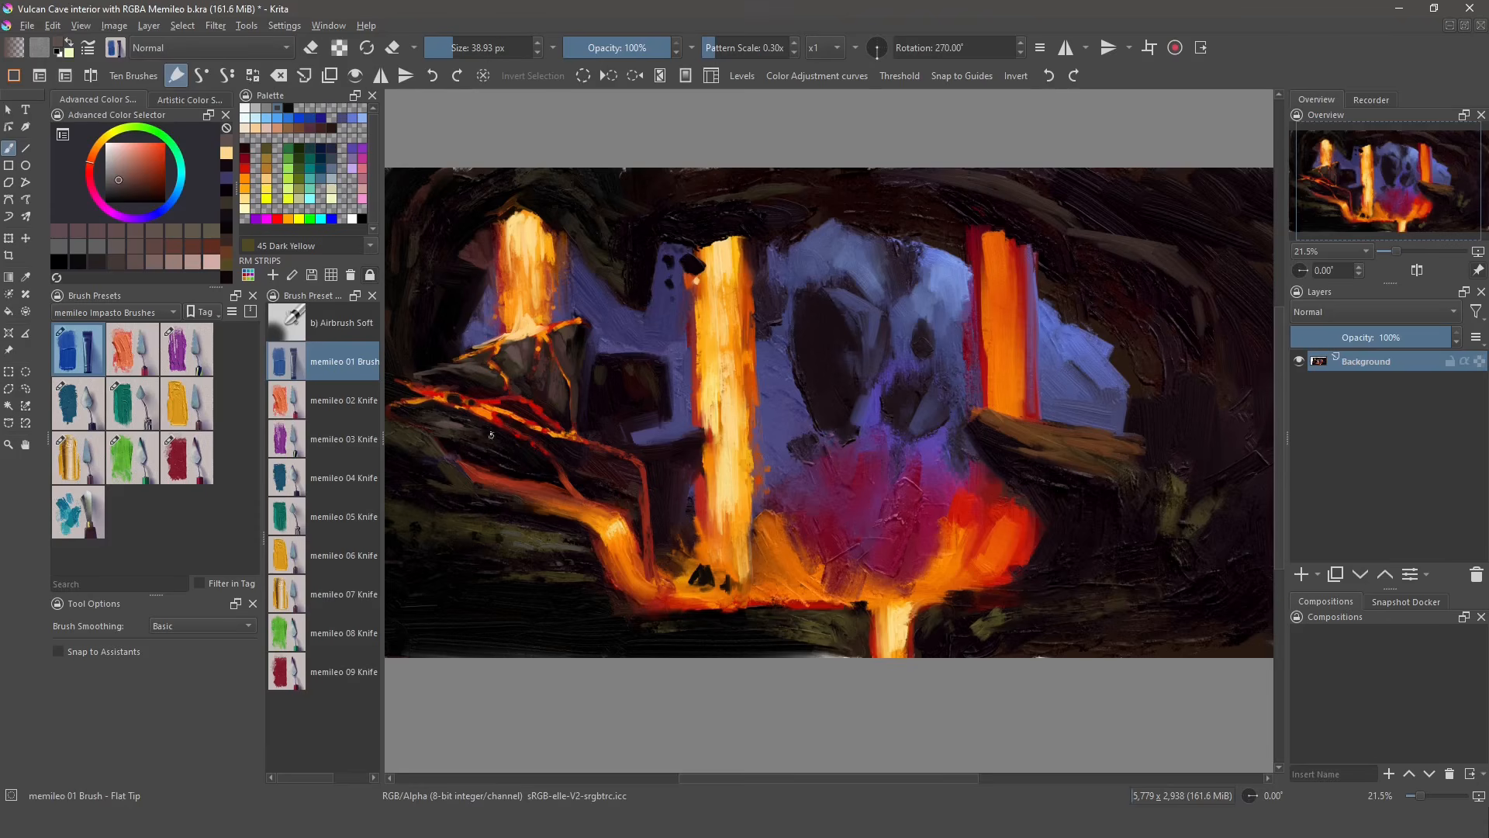
# - Run a rivulet over the small rock beside the central lava fall in sampled red, near-black and orange, reducing the brush to about 28 px
pyautogui.keyDown('ctrl'); pyautogui.click(564, 331); pyautogui.keyUp('ctrl')
pyautogui.moveTo(598, 356); pyautogui.dragTo(653, 358)
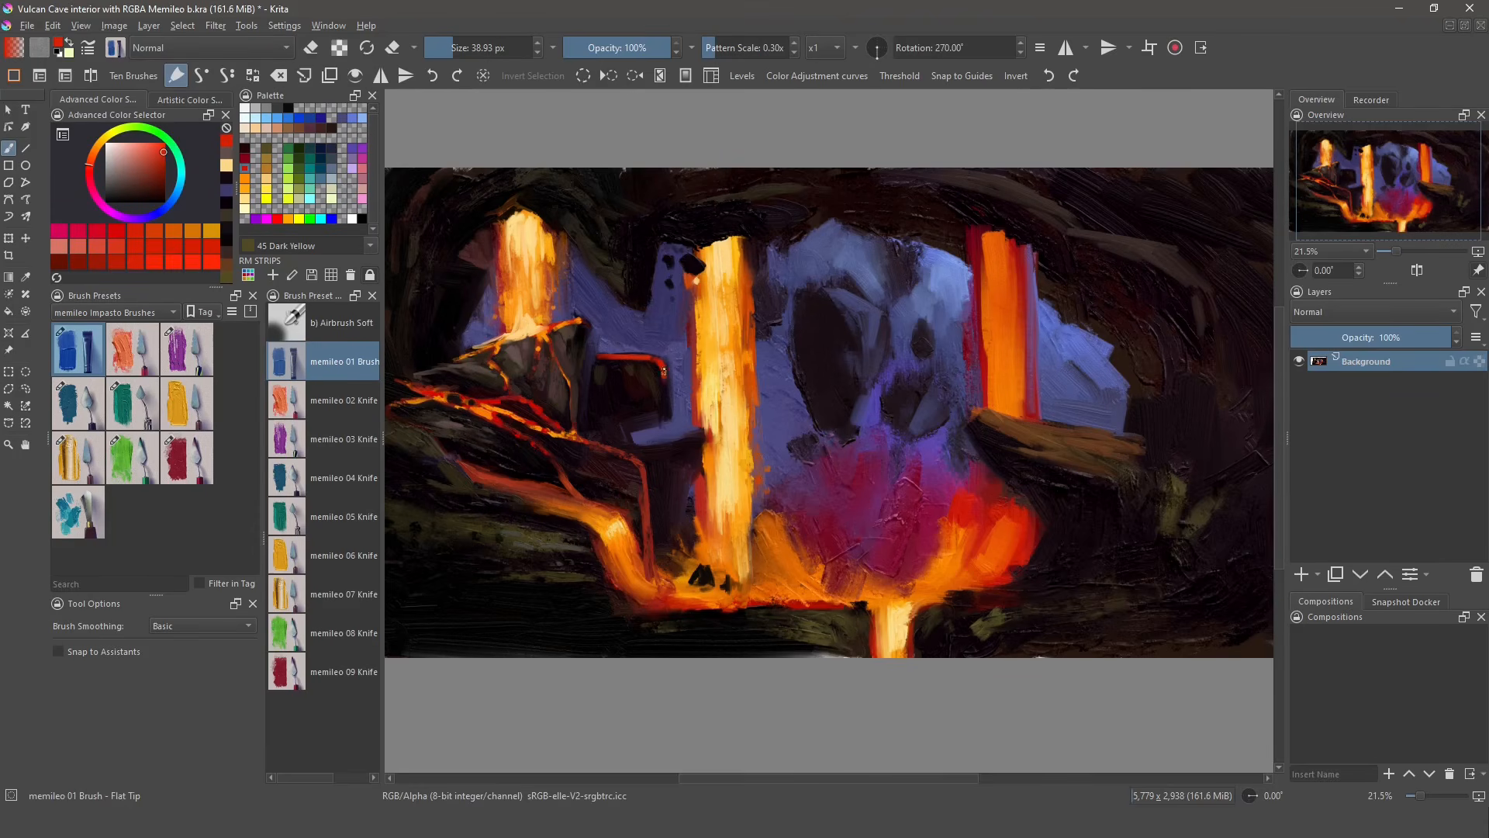
pyautogui.keyDown('ctrl'); pyautogui.click(634, 387); pyautogui.keyUp('ctrl')
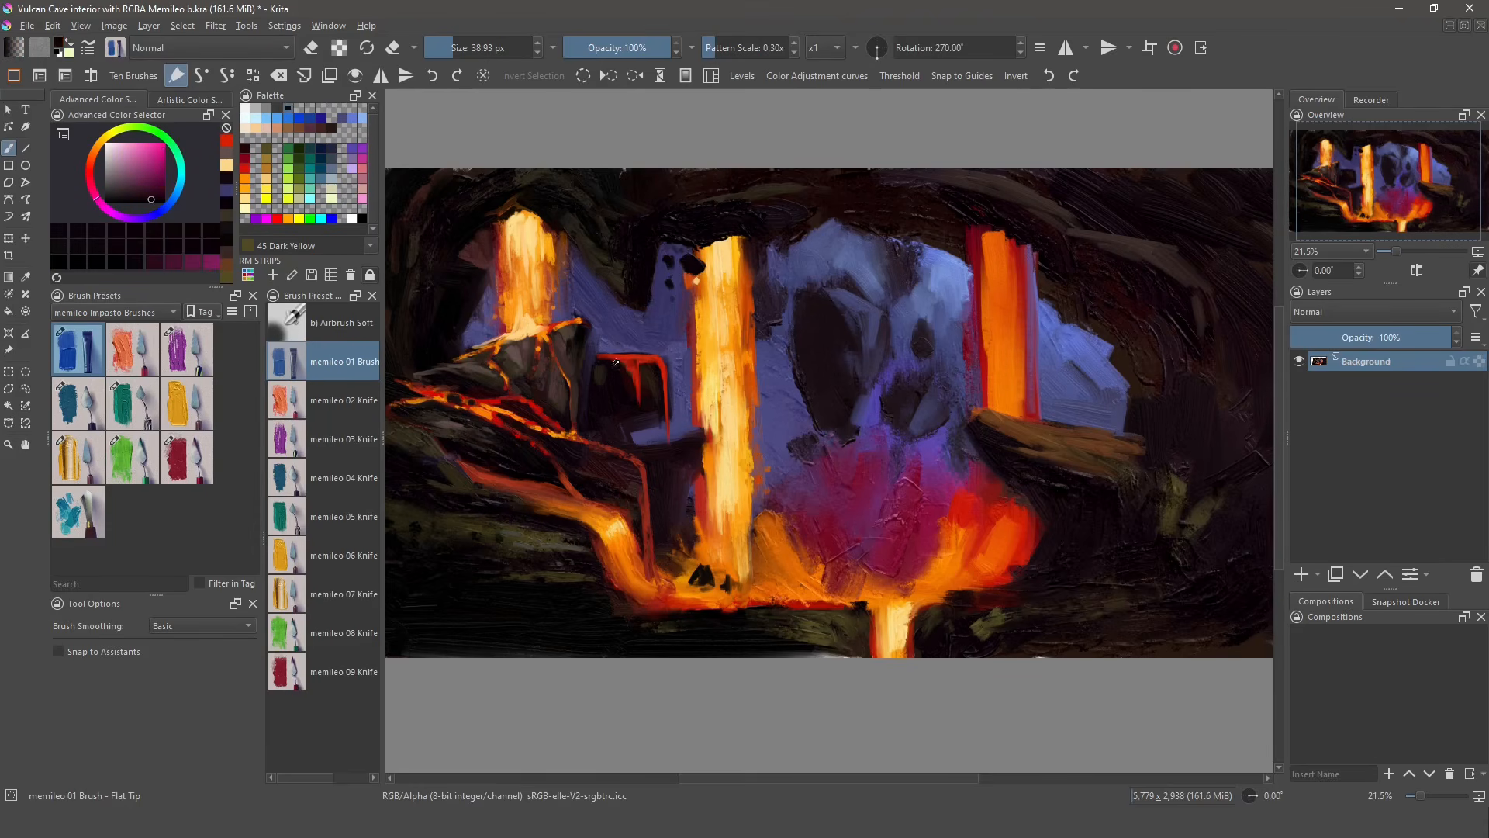
pyautogui.keyDown('ctrl'); pyautogui.click(668, 437); pyautogui.keyUp('ctrl')
pyautogui.keyDown('shift'); pyautogui.moveTo(672, 427); pyautogui.dragTo(669, 427); pyautogui.keyUp('shift')
pyautogui.moveTo(669, 423); pyautogui.dragTo(672, 427)
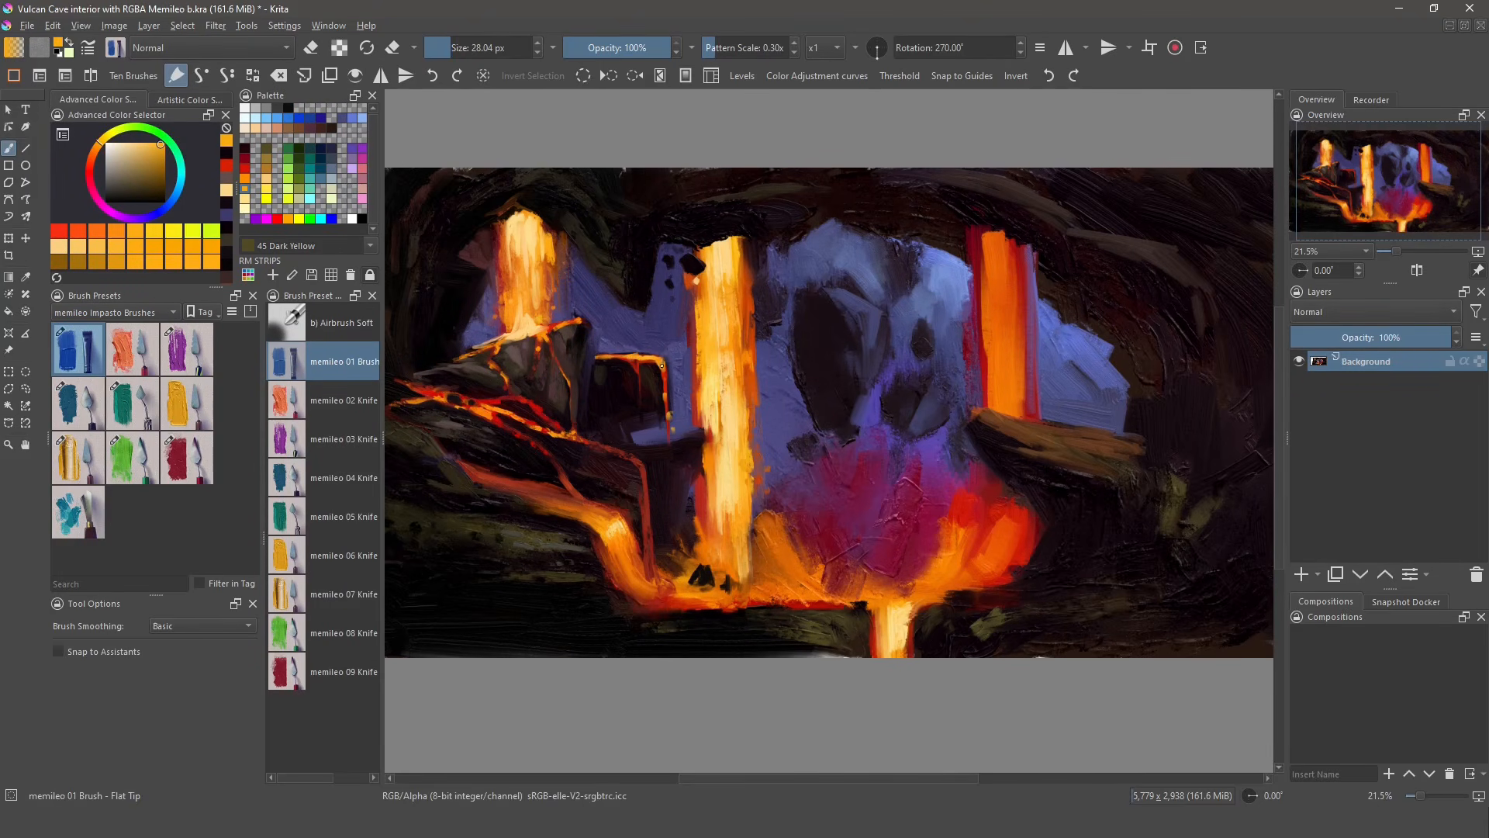
# - Refine the left lava stream's lower bend and the rivulets above it in sampled near-black, pale yellow and orange at about 28 px
pyautogui.moveTo(566, 465); pyautogui.dragTo(614, 490)
pyautogui.moveTo(660, 570)
pyautogui.keyDown('ctrl'); pyautogui.mouseDown()
pyautogui.moveTo(632, 550)
pyautogui.moveTo(659, 584)
pyautogui.mouseUp(); pyautogui.keyUp('ctrl')
pyautogui.keyDown('ctrl'); pyautogui.click(652, 582); pyautogui.keyUp('ctrl')
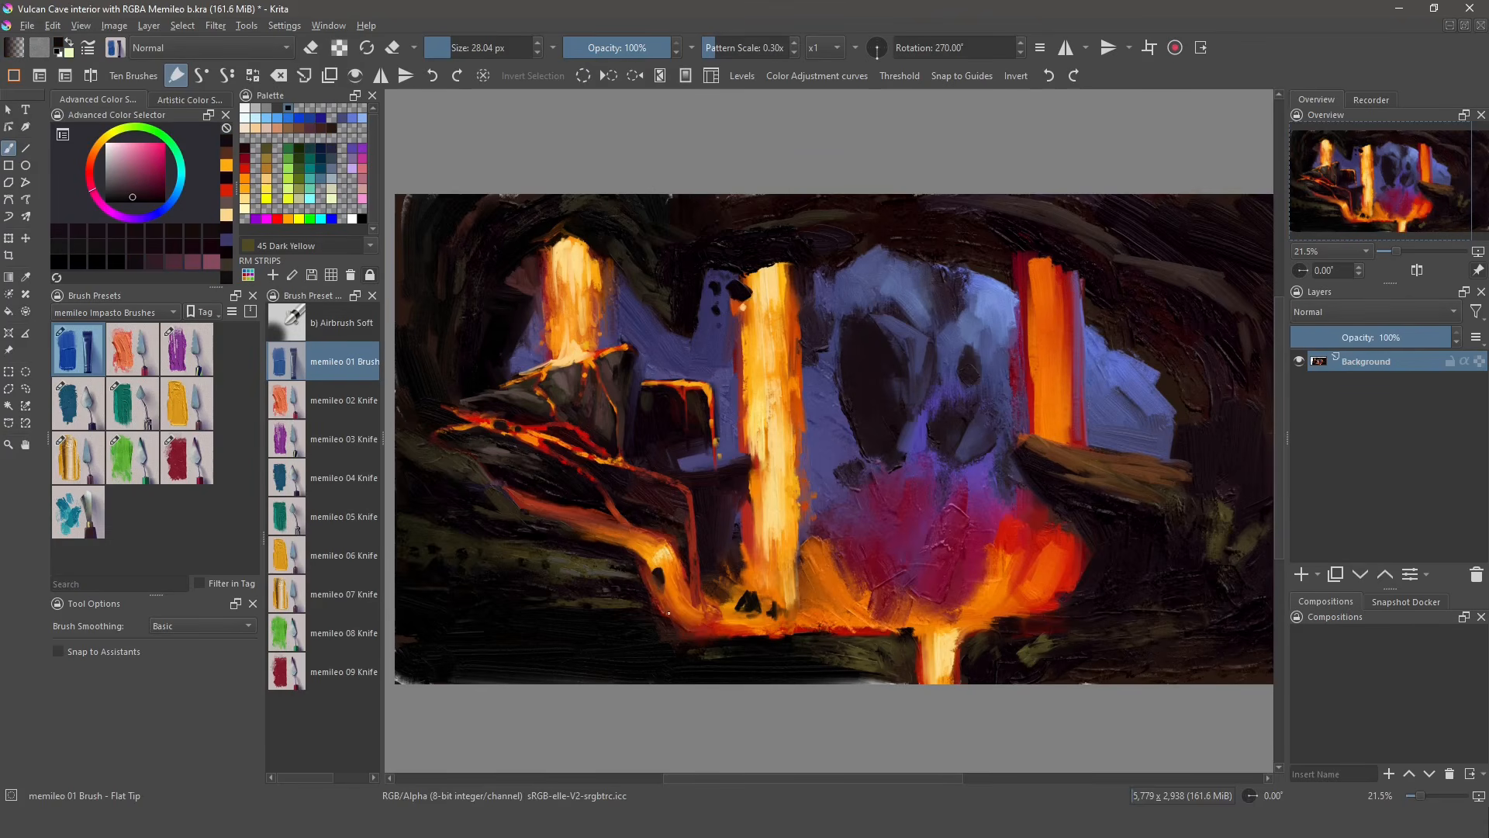
pyautogui.keyDown('ctrl'); pyautogui.click(634, 566); pyautogui.keyUp('ctrl')
pyautogui.click(633, 565)
pyautogui.keyDown('ctrl'); pyautogui.click(645, 548); pyautogui.keyUp('ctrl')
pyautogui.moveTo(620, 538)
pyautogui.mouseDown()
pyautogui.moveTo(608, 536)
pyautogui.moveTo(614, 502)
pyautogui.mouseUp()
pyautogui.keyDown('ctrl'); pyautogui.click(635, 521); pyautogui.keyUp('ctrl')
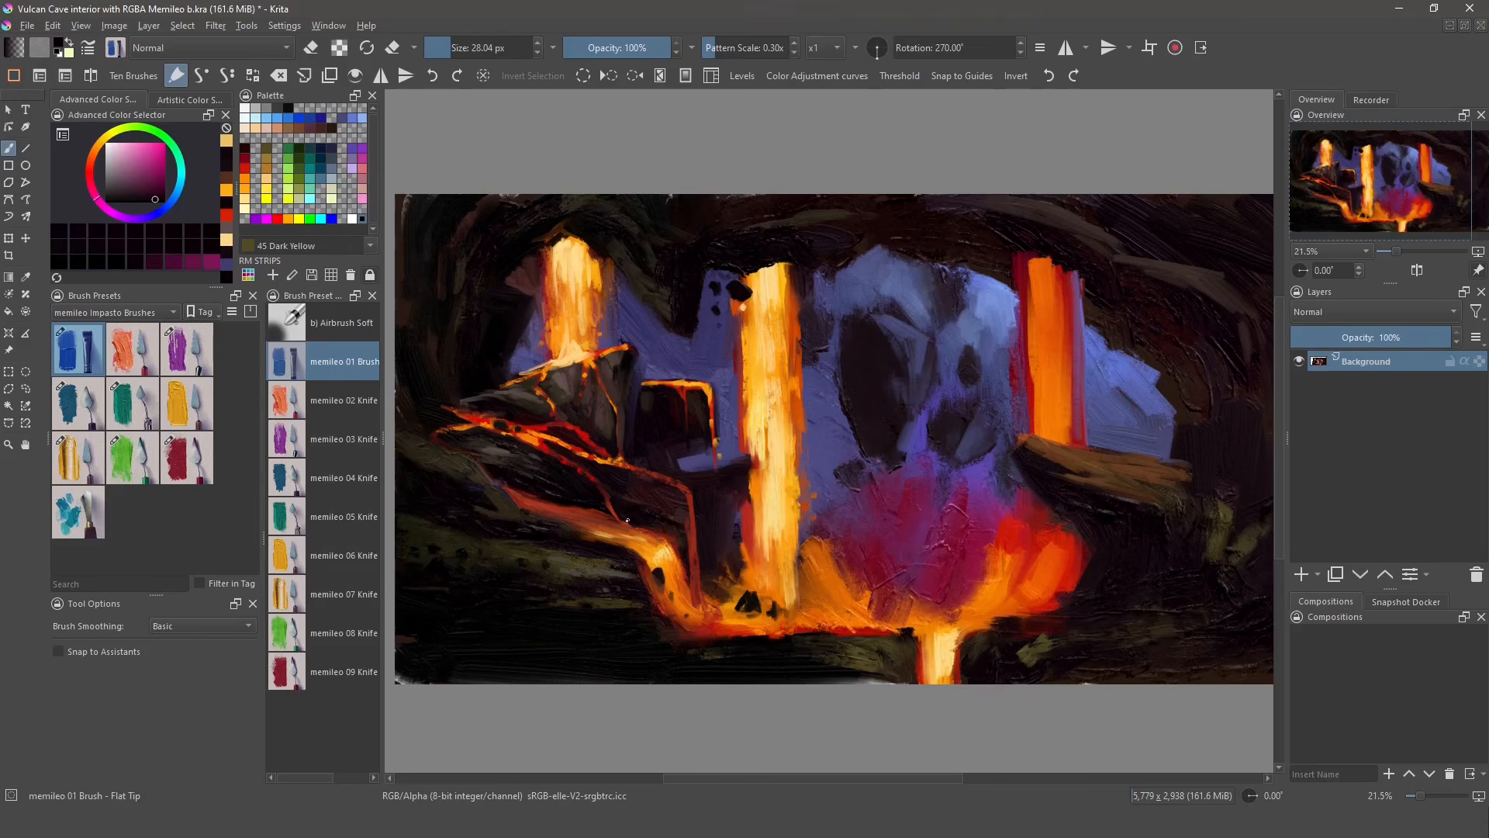
# - Add a soft glow along the left rivulets and lower lava stream in sampled orange and pale yellow with Airbrush Soft at about 396 px
pyautogui.click(323, 322)
pyautogui.keyDown('ctrl'); pyautogui.click(543, 442); pyautogui.keyUp('ctrl')
pyautogui.moveTo(549, 450)
pyautogui.mouseDown()
pyautogui.moveTo(435, 410)
pyautogui.moveTo(547, 448)
pyautogui.mouseUp()
pyautogui.keyDown('ctrl'); pyautogui.click(530, 433); pyautogui.keyUp('ctrl')
pyautogui.moveTo(458, 415); pyautogui.dragTo(596, 462)
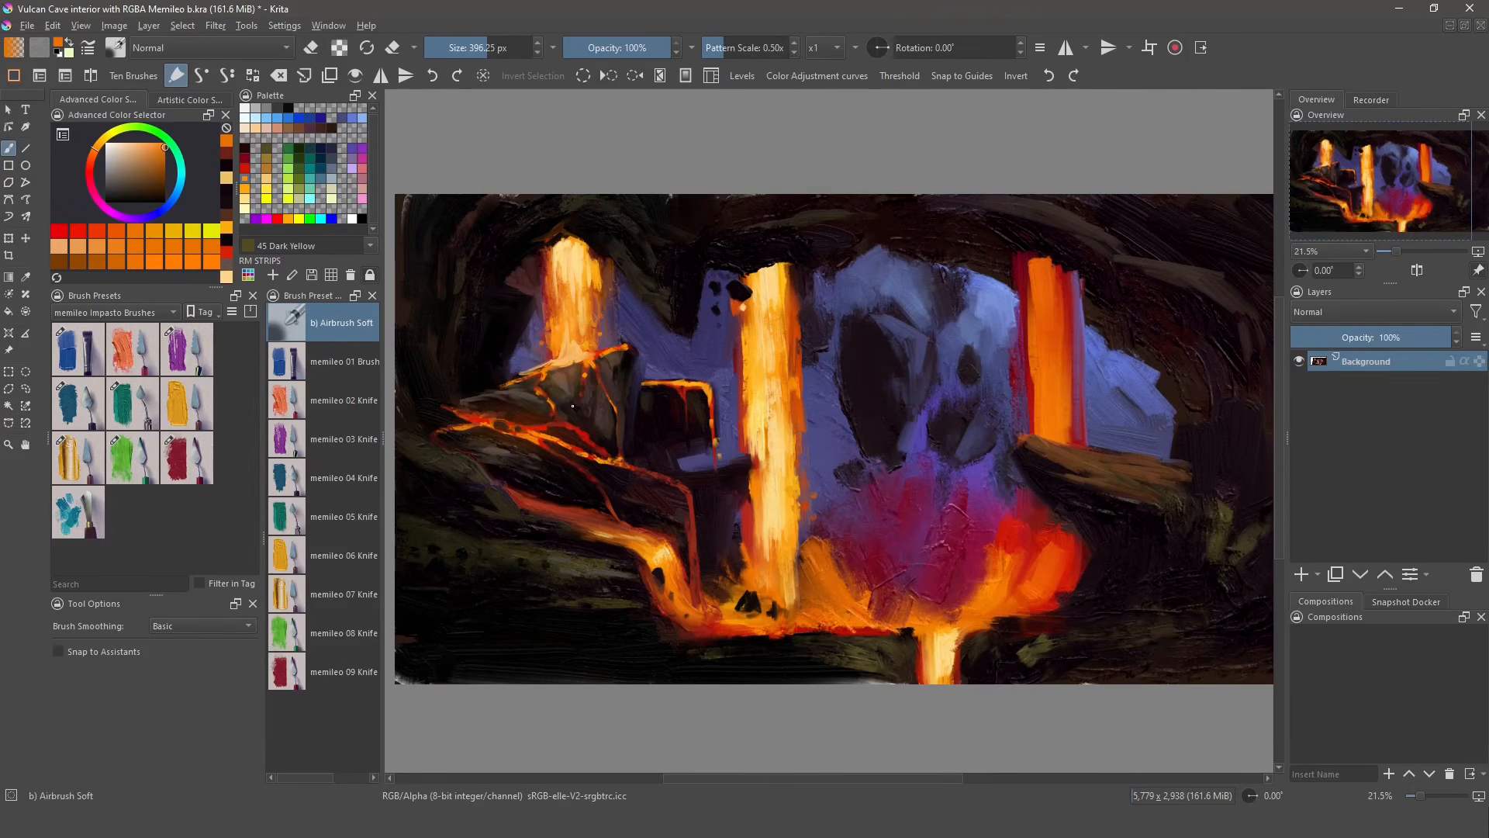
pyautogui.keyDown('ctrl'); pyautogui.click(560, 361); pyautogui.keyUp('ctrl')
pyautogui.moveTo(632, 537); pyautogui.dragTo(675, 593)
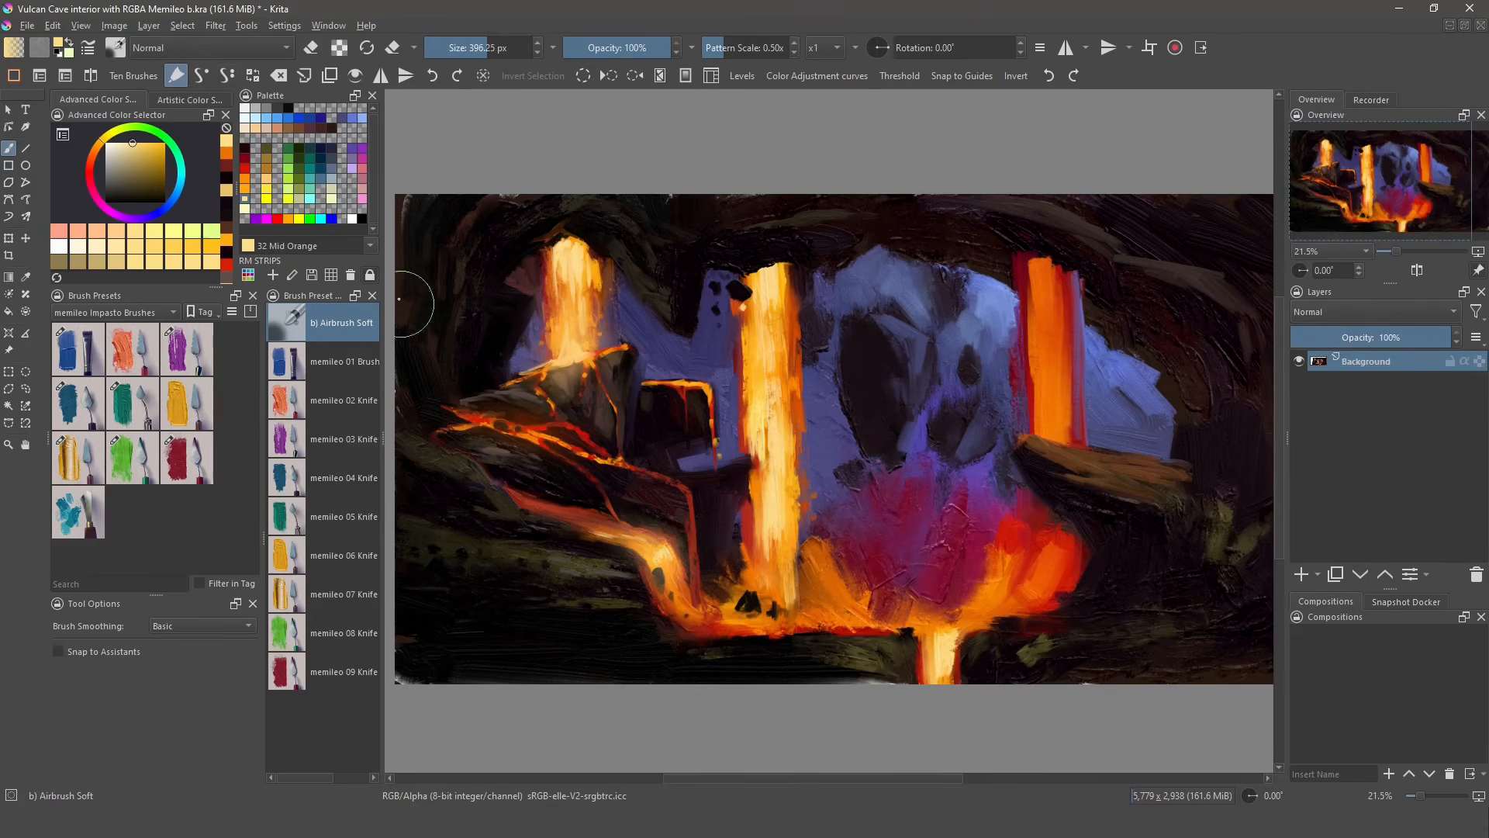
# - Airbrush a dark orange-brown glow around the left lava streams and the central and right rocks with Color Dodge blending
pyautogui.click(209, 47)
pyautogui.click(178, 101)
pyautogui.moveTo(764, 423); pyautogui.dragTo(764, 512)
pyautogui.hotkey('ctrl', 'z')
pyautogui.click(93, 151)
pyautogui.click(152, 192)
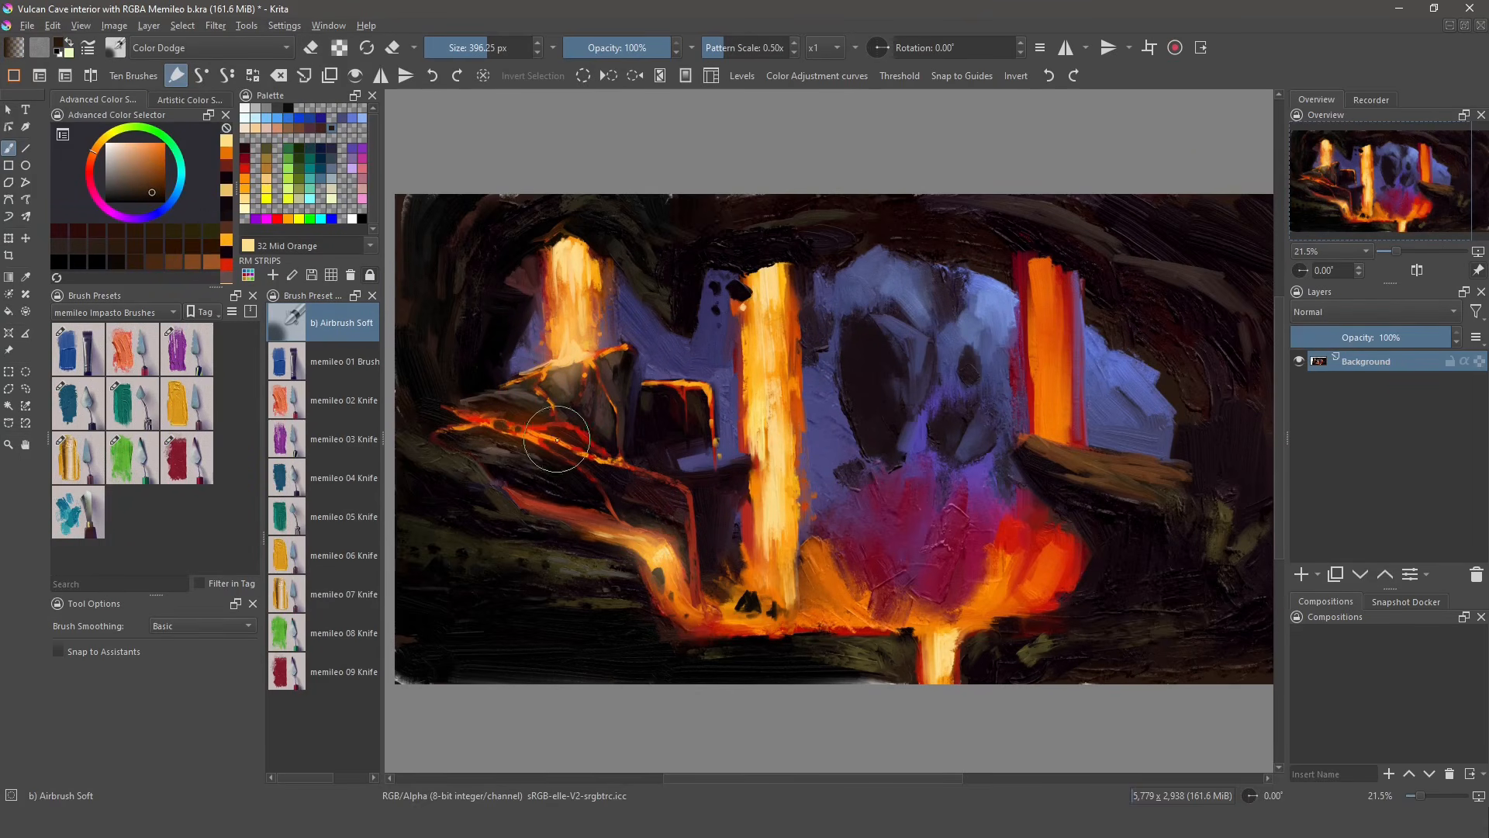
pyautogui.moveTo(554, 449)
pyautogui.mouseDown()
pyautogui.moveTo(493, 445)
pyautogui.moveTo(581, 504)
pyautogui.moveTo(490, 441)
pyautogui.mouseUp()
pyautogui.hotkey('ctrl', 'z')
pyautogui.moveTo(508, 580)
pyautogui.mouseDown()
pyautogui.moveTo(609, 580)
pyautogui.moveTo(446, 558)
pyautogui.mouseUp()
pyautogui.moveTo(493, 493)
pyautogui.mouseDown()
pyautogui.moveTo(452, 458)
pyautogui.moveTo(514, 488)
pyautogui.mouseUp()
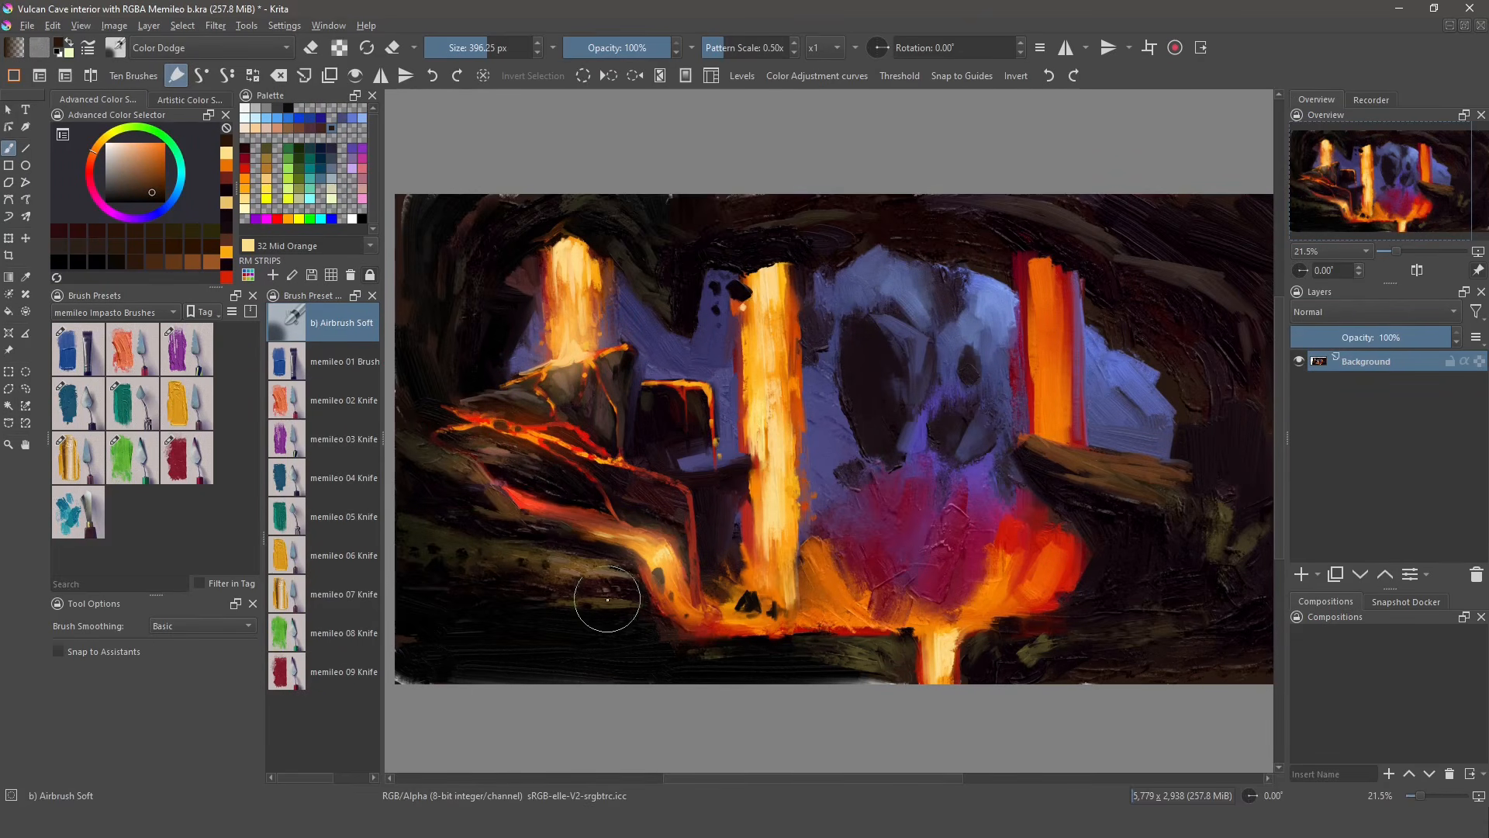
pyautogui.moveTo(702, 430)
pyautogui.mouseDown()
pyautogui.moveTo(666, 446)
pyautogui.moveTo(731, 492)
pyautogui.moveTo(718, 570)
pyautogui.moveTo(720, 525)
pyautogui.mouseUp()
pyautogui.moveTo(1102, 541); pyautogui.dragTo(1103, 505)
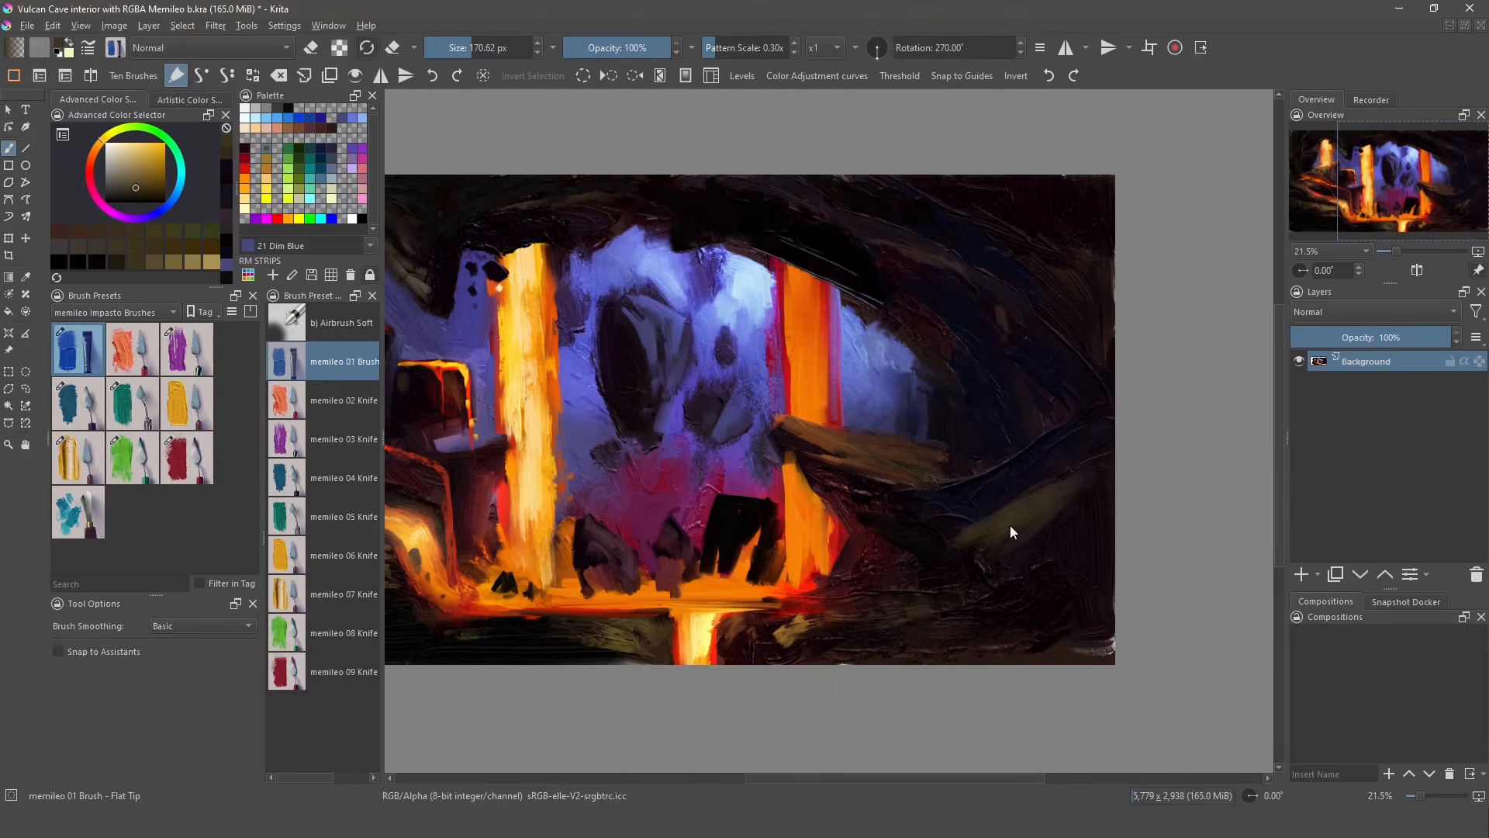
# - Paint olive, near-black and dark red strokes on the lower right rocks with the memileo 01 Brush at about 106 px
pyautogui.press('[')
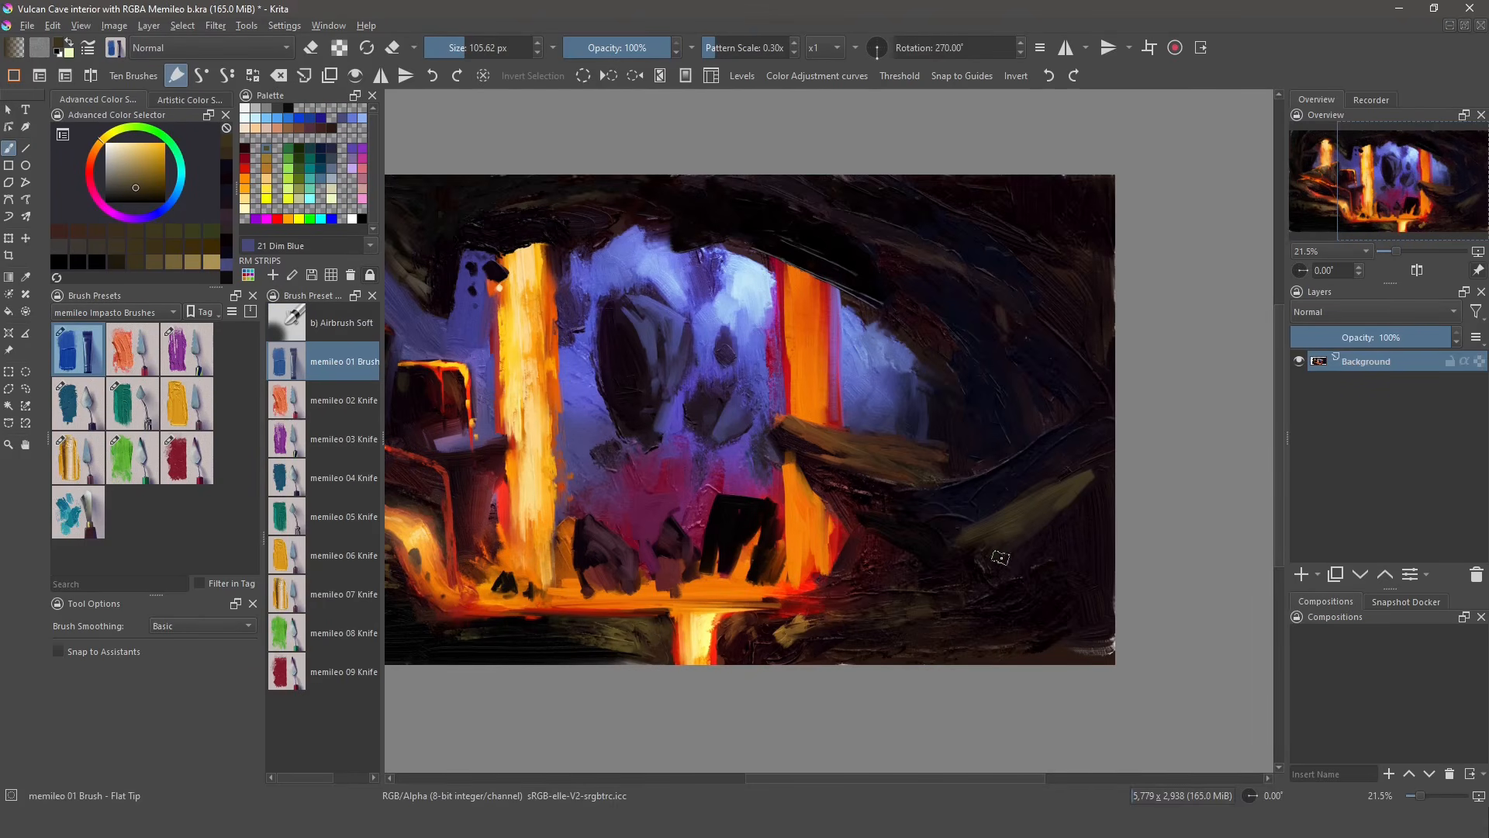
pyautogui.moveTo(1007, 575)
pyautogui.mouseDown()
pyautogui.moveTo(1050, 563)
pyautogui.moveTo(1089, 547)
pyautogui.mouseUp()
pyautogui.moveTo(971, 594)
pyautogui.mouseDown()
pyautogui.moveTo(918, 619)
pyautogui.moveTo(987, 632)
pyautogui.moveTo(1039, 608)
pyautogui.moveTo(1057, 623)
pyautogui.mouseUp()
pyautogui.keyDown('ctrl'); pyautogui.click(958, 583); pyautogui.keyUp('ctrl')
pyautogui.moveTo(931, 556); pyautogui.dragTo(877, 504)
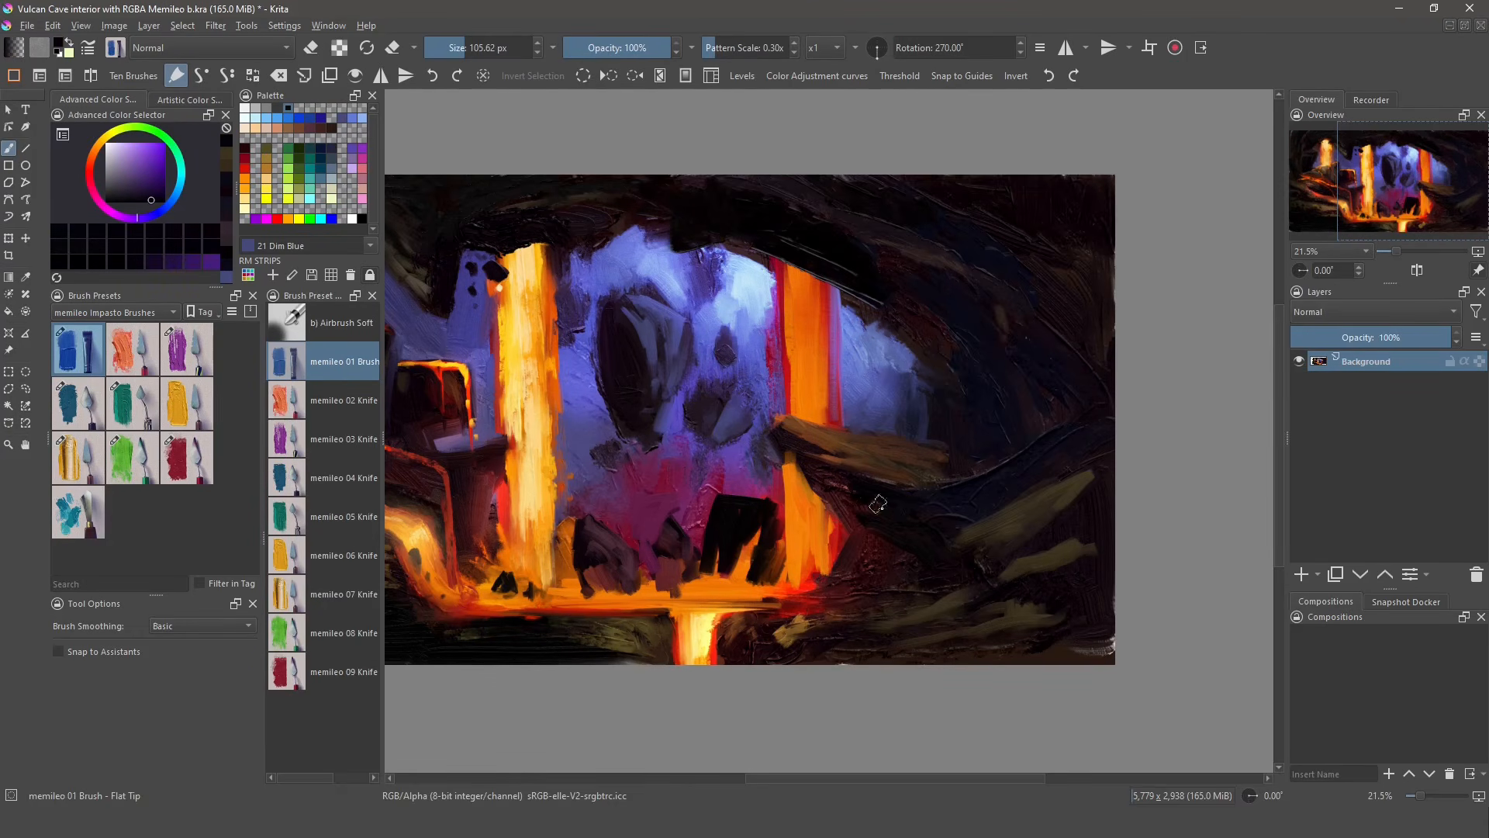
pyautogui.keyDown('ctrl'); pyautogui.click(915, 540); pyautogui.keyUp('ctrl')
# - Repaint the right lava fall above and below the ledge in 33 Perm. Orange with the memileo 08 Knife at about 171 px
pyautogui.keyDown('ctrl'); pyautogui.click(807, 306); pyautogui.keyUp('ctrl')
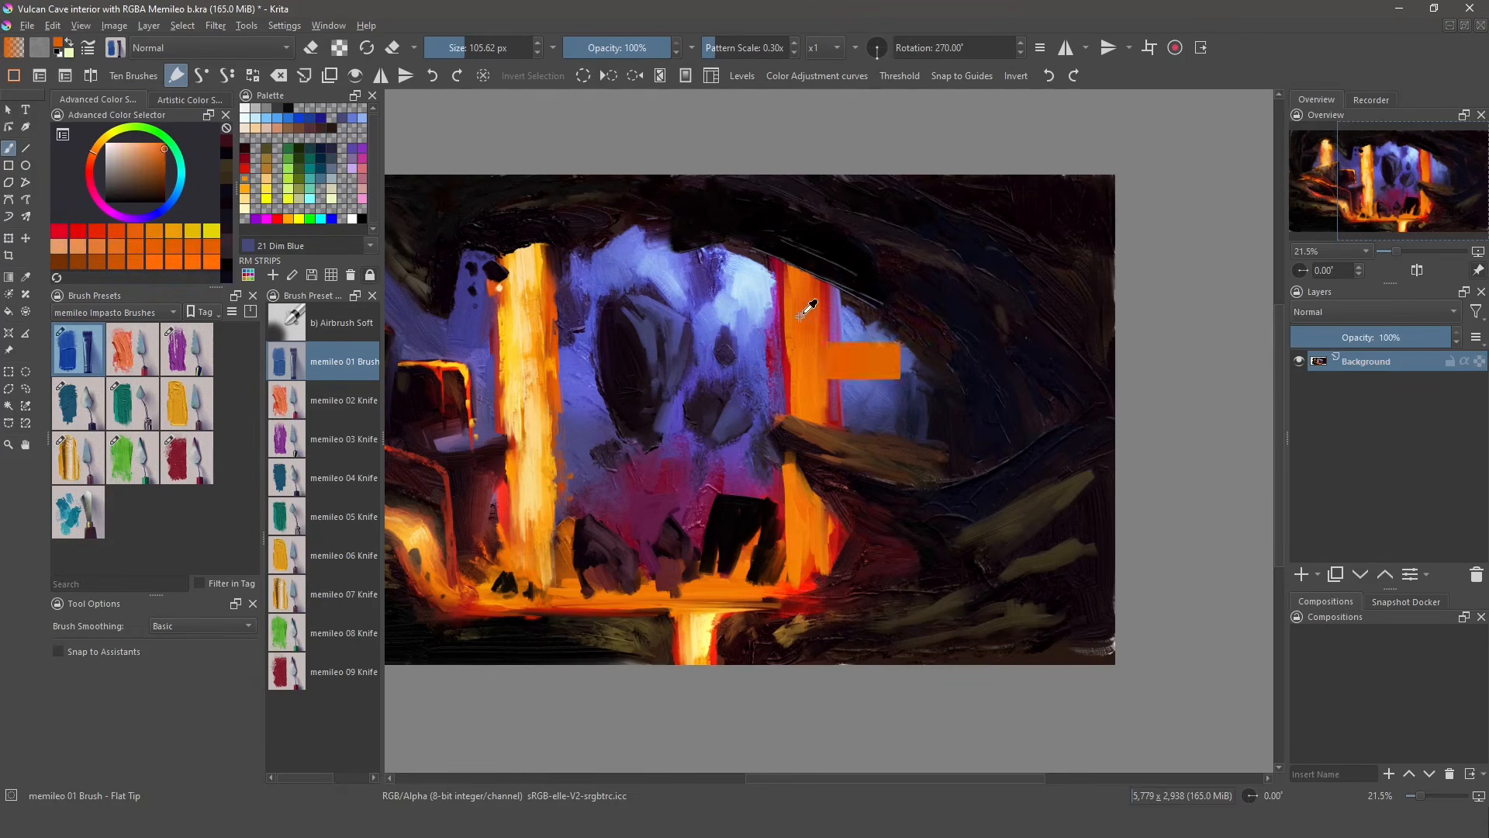
pyautogui.press('/')
pyautogui.keyDown('ctrl'); pyautogui.click(807, 302); pyautogui.keyUp('ctrl')
pyautogui.moveTo(806, 281); pyautogui.dragTo(798, 370)
pyautogui.moveTo(814, 283); pyautogui.dragTo(806, 411)
pyautogui.moveTo(783, 479)
pyautogui.mouseDown()
pyautogui.moveTo(818, 543)
pyautogui.moveTo(791, 458)
pyautogui.mouseUp()
pyautogui.moveTo(805, 369)
pyautogui.mouseDown()
pyautogui.moveTo(804, 285)
pyautogui.moveTo(806, 419)
pyautogui.mouseUp()
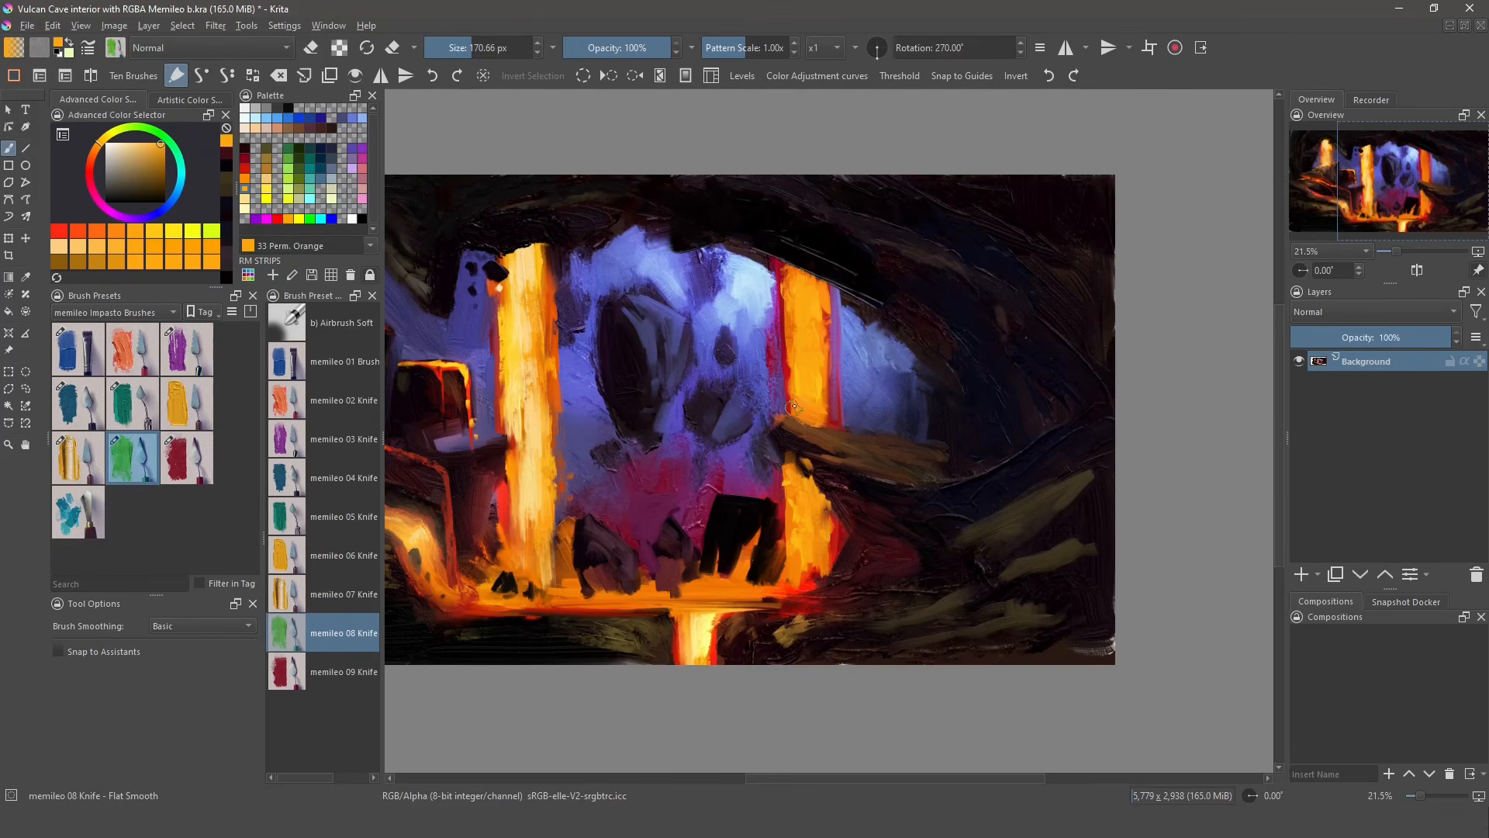
# - Lay pale streaks of 32 Mid Orange down the right lava fall, above and below the ledge
pyautogui.click(245, 198)
pyautogui.moveTo(804, 295); pyautogui.dragTo(810, 391)
pyautogui.moveTo(799, 268); pyautogui.dragTo(803, 419)
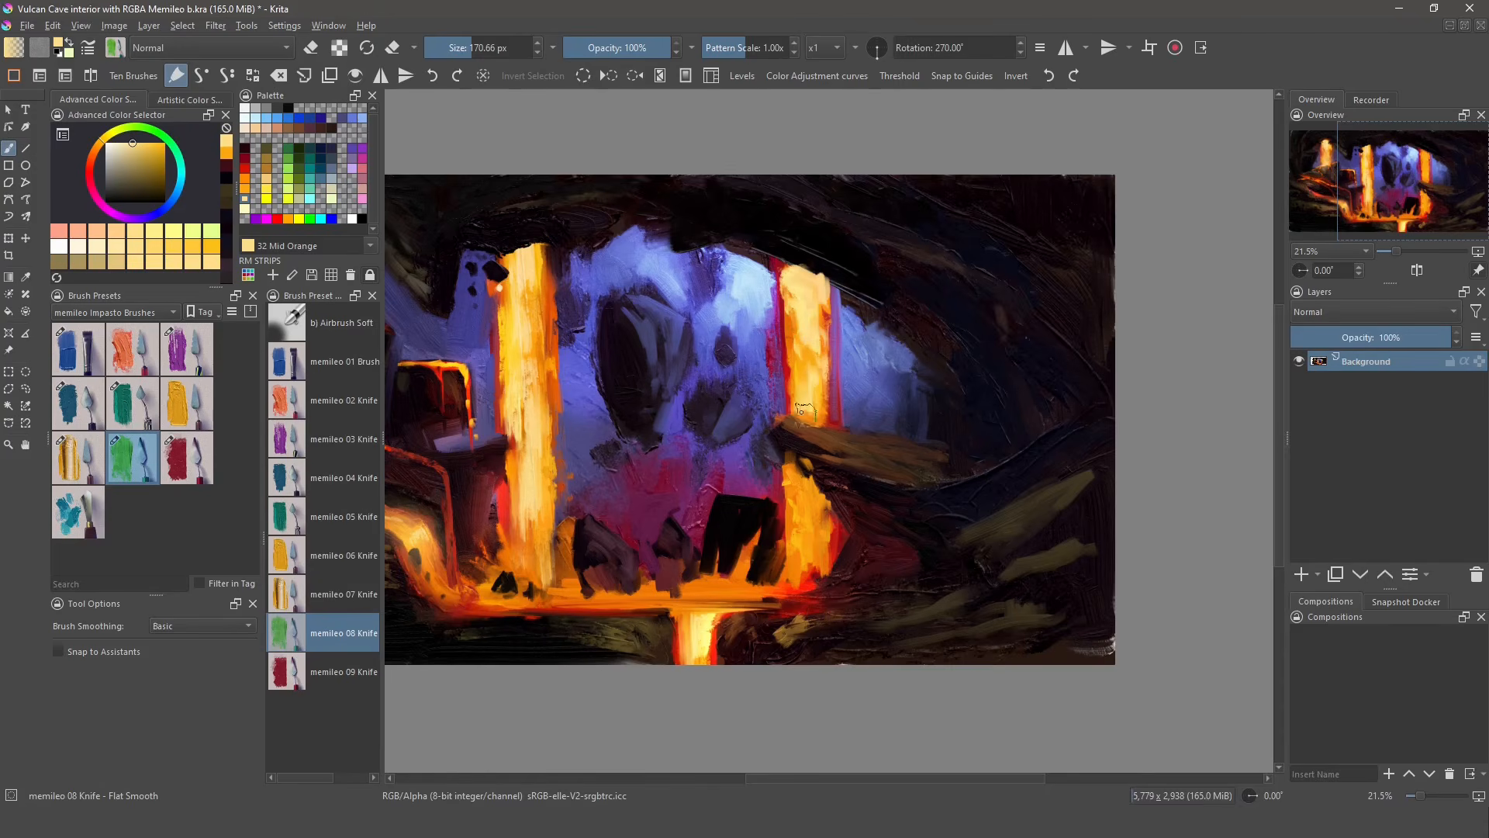
pyautogui.moveTo(799, 475); pyautogui.dragTo(805, 543)
# - Streak the upper part of the central lava fall with a sampled orange, undoing and repainting the first stroke
pyautogui.keyDown('ctrl'); pyautogui.click(548, 296); pyautogui.keyUp('ctrl')
pyautogui.moveTo(518, 272); pyautogui.dragTo(518, 358)
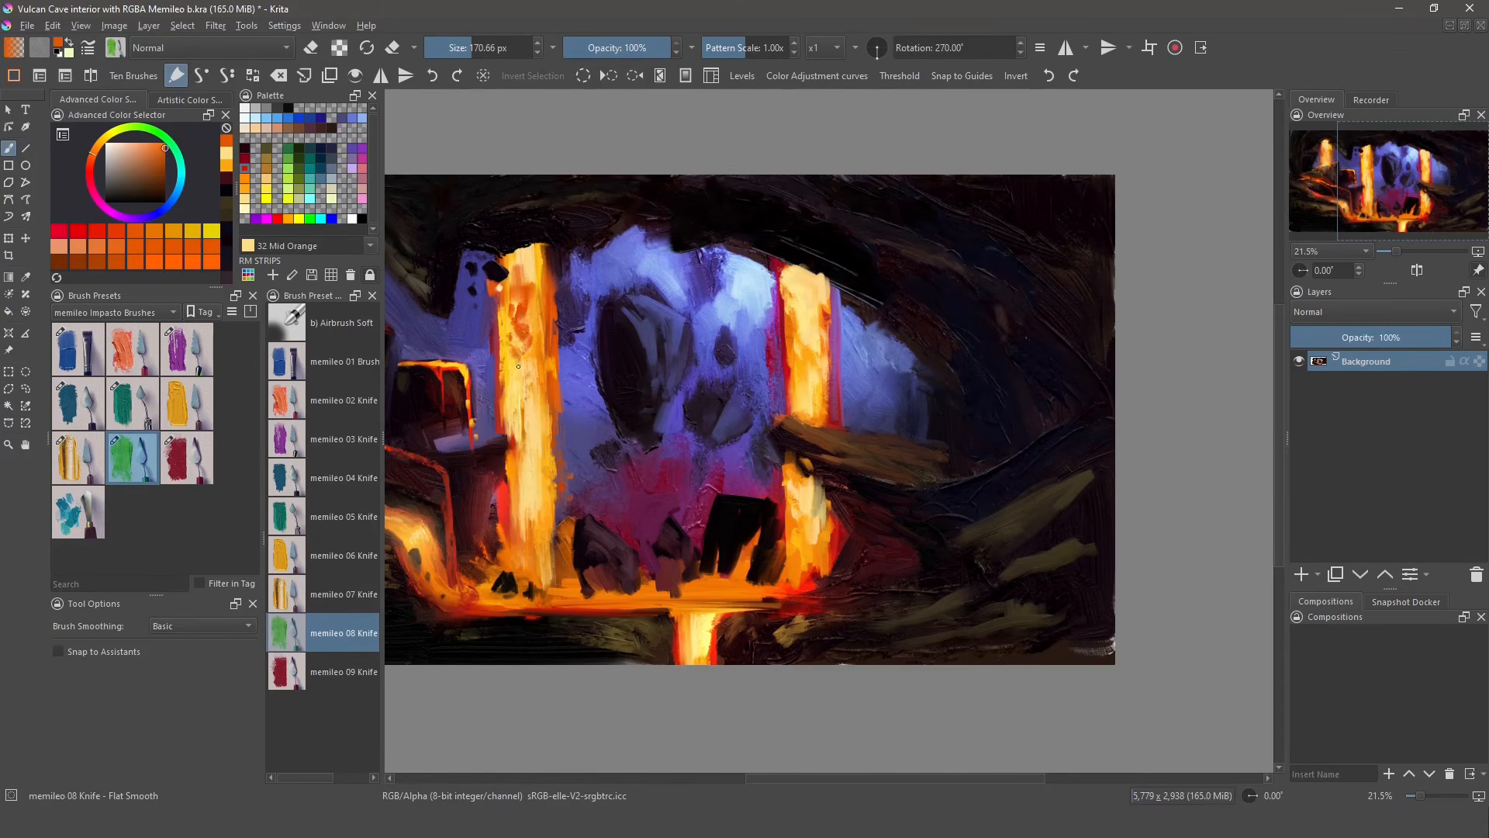
pyautogui.hotkey('ctrl', 'z')
pyautogui.keyDown('ctrl'); pyautogui.click(550, 315); pyautogui.keyUp('ctrl')
pyautogui.moveTo(512, 278); pyautogui.dragTo(513, 392)
# - Lighten the background beside the right lava fall in sampled pale blue, and add a narrow fall in 36 Cadmium Red at about 108 px
pyautogui.keyDown('ctrl'); pyautogui.click(833, 318); pyautogui.keyUp('ctrl')
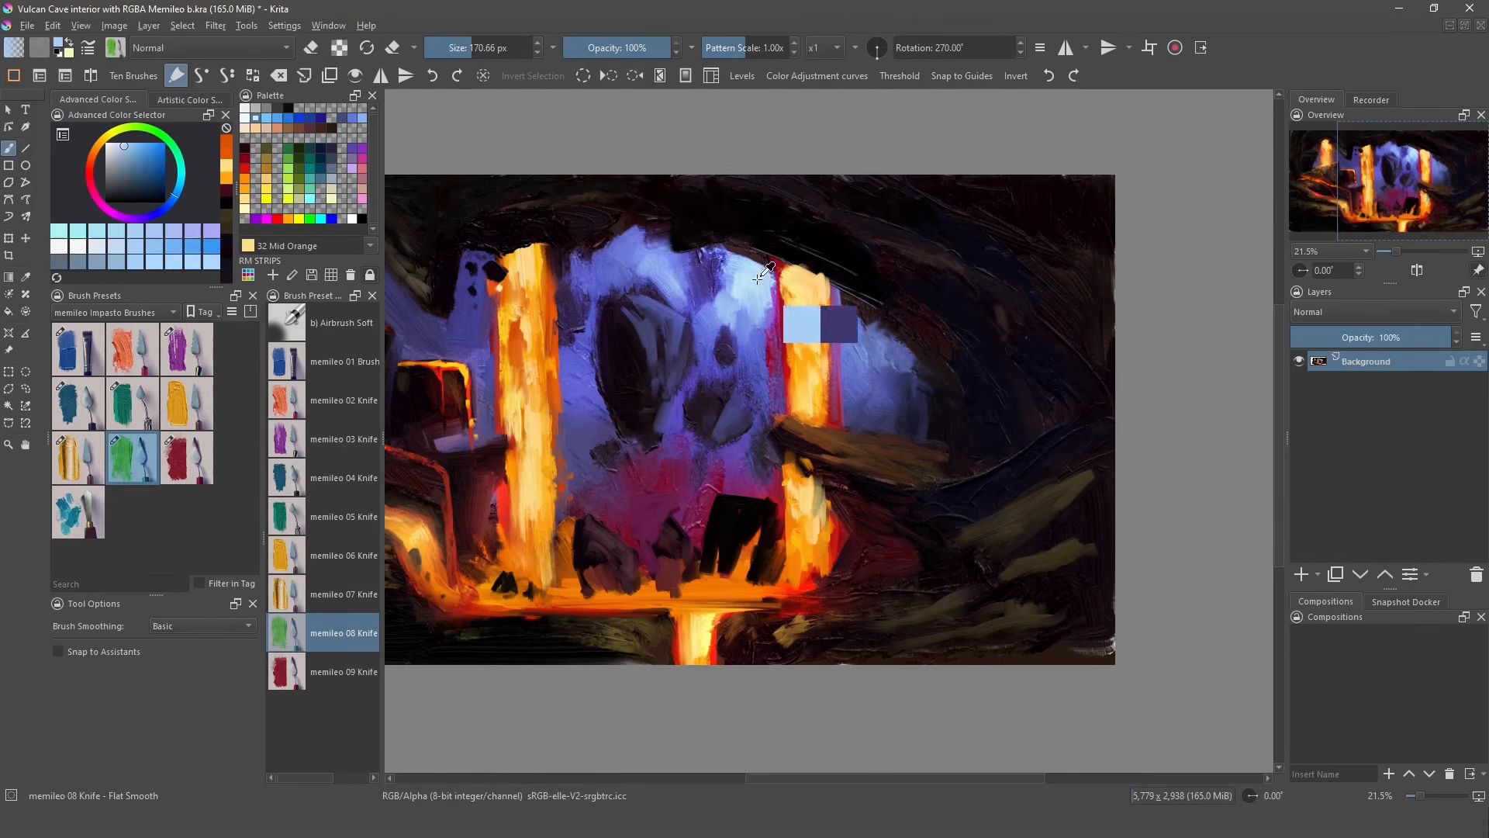
pyautogui.click(244, 169)
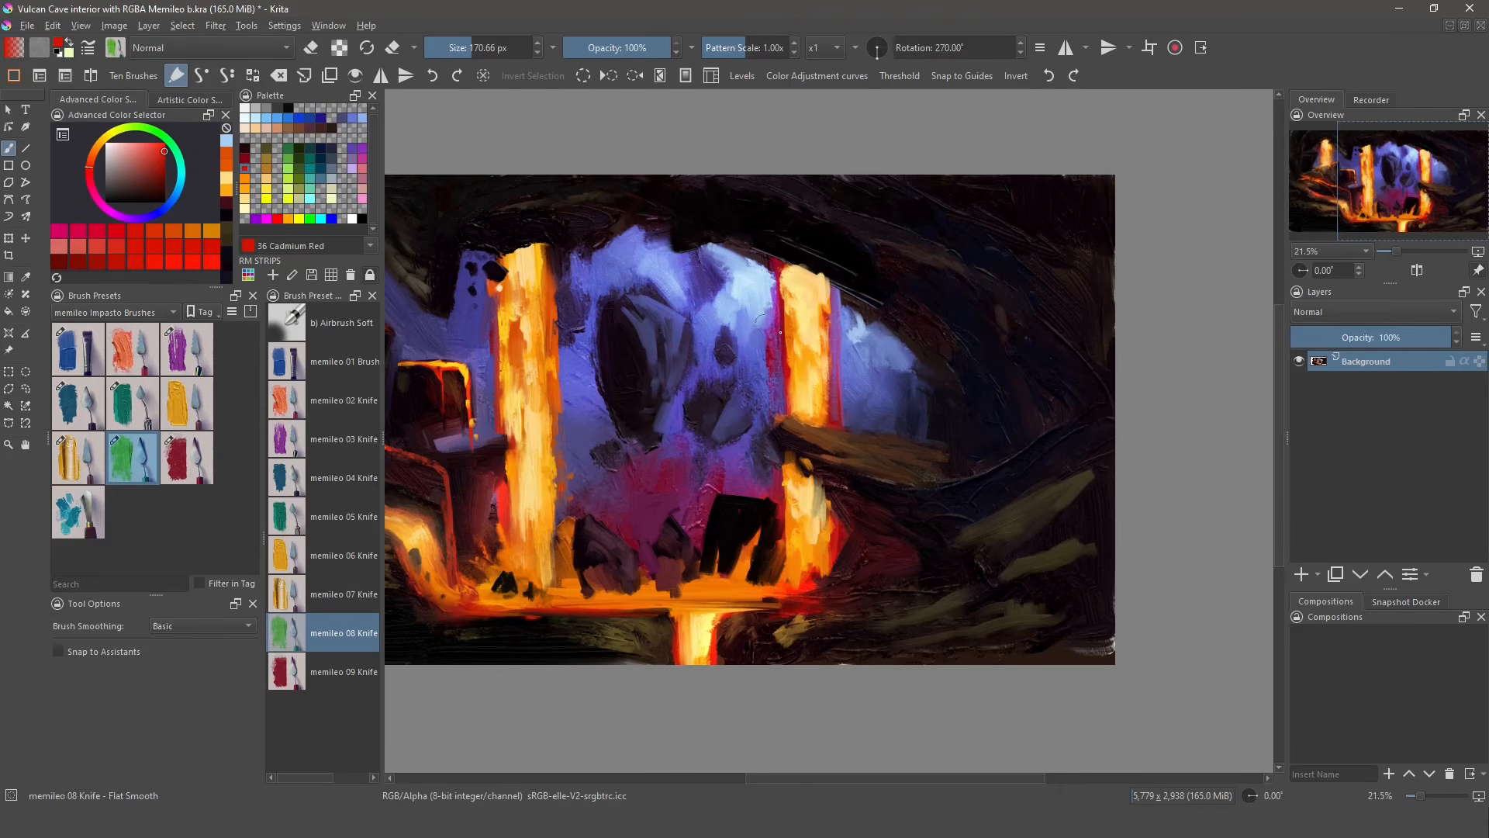
pyautogui.keyDown('shift'); pyautogui.moveTo(891, 325); pyautogui.dragTo(881, 325); pyautogui.keyUp('shift')
pyautogui.moveTo(881, 317); pyautogui.dragTo(889, 422)
pyautogui.moveTo(882, 321); pyautogui.dragTo(886, 355)
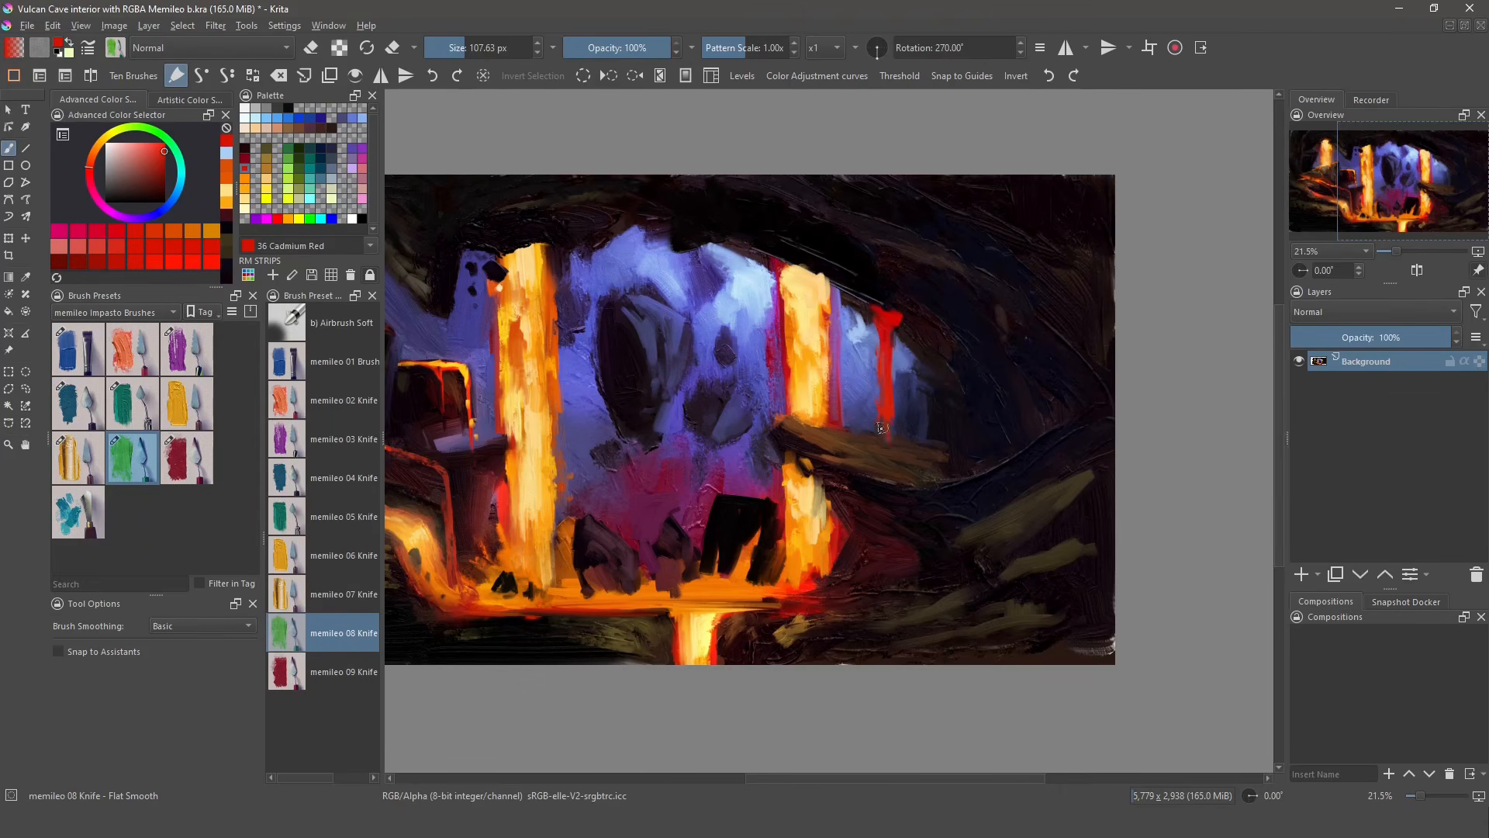
# - Shade the right rocks in dark blue with the memileo 01 Brush at about 91 px, and darken them with Airbrush Soft at about 528 px
pyautogui.click(79, 357)
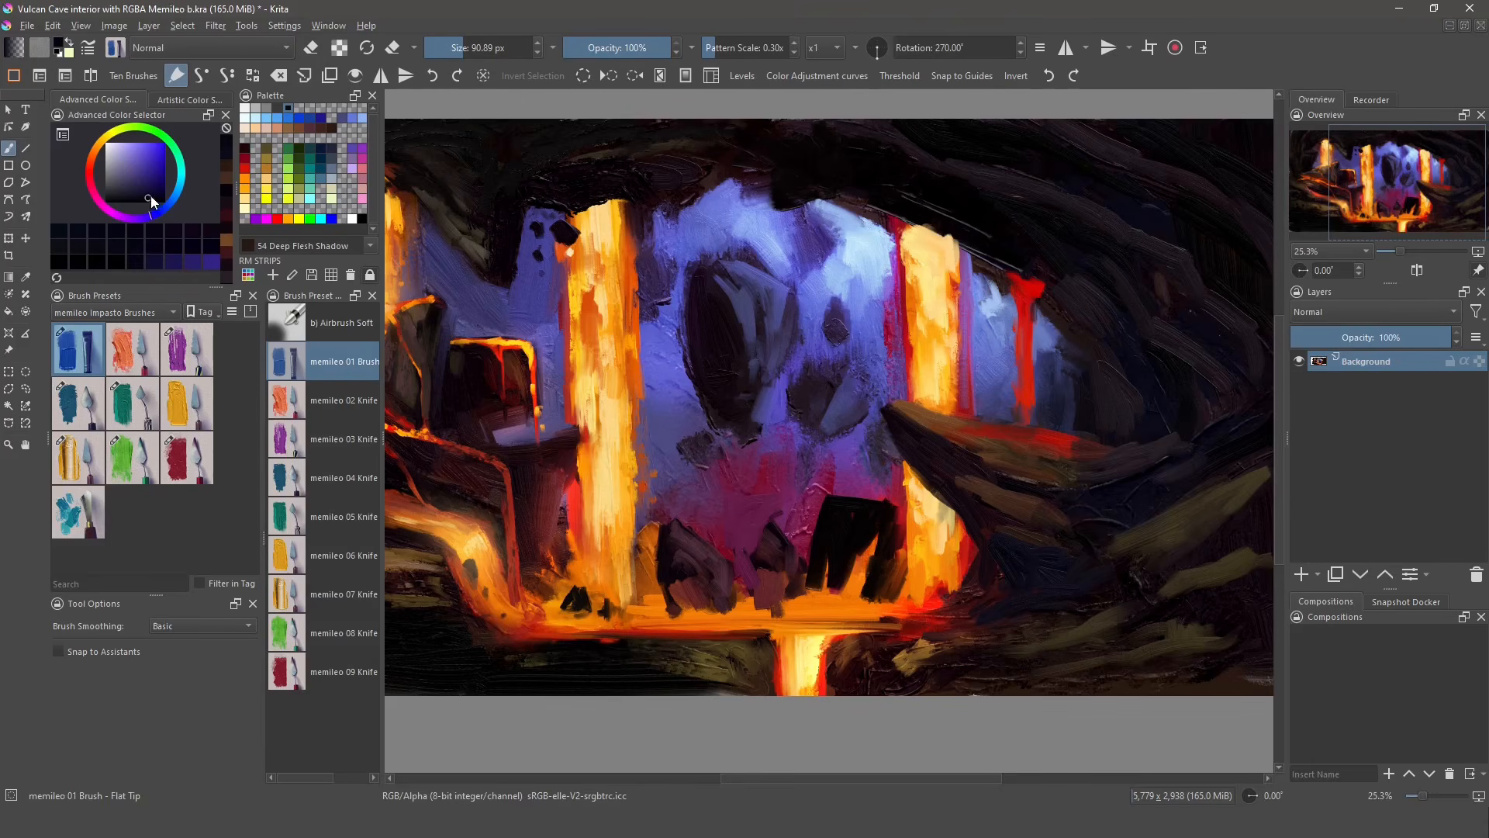
pyautogui.moveTo(1006, 551); pyautogui.dragTo(1091, 564)
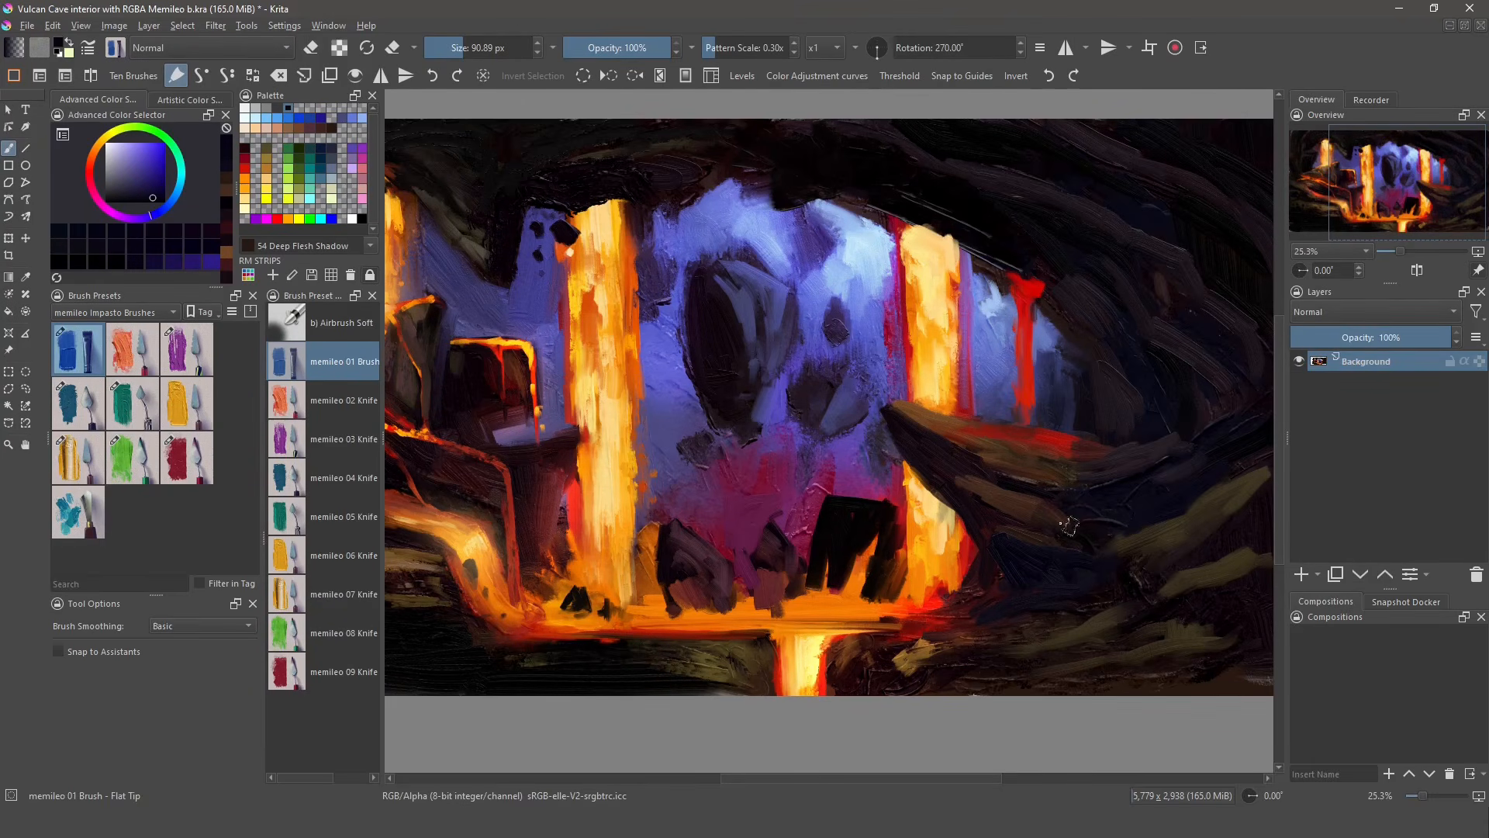
pyautogui.click(301, 335)
pyautogui.moveTo(1236, 432)
pyautogui.mouseDown()
pyautogui.moveTo(1004, 564)
pyautogui.moveTo(800, 346)
pyautogui.mouseUp()
pyautogui.moveTo(753, 760); pyautogui.dragTo(746, 770)
pyautogui.moveTo(1070, 458); pyautogui.dragTo(975, 464)
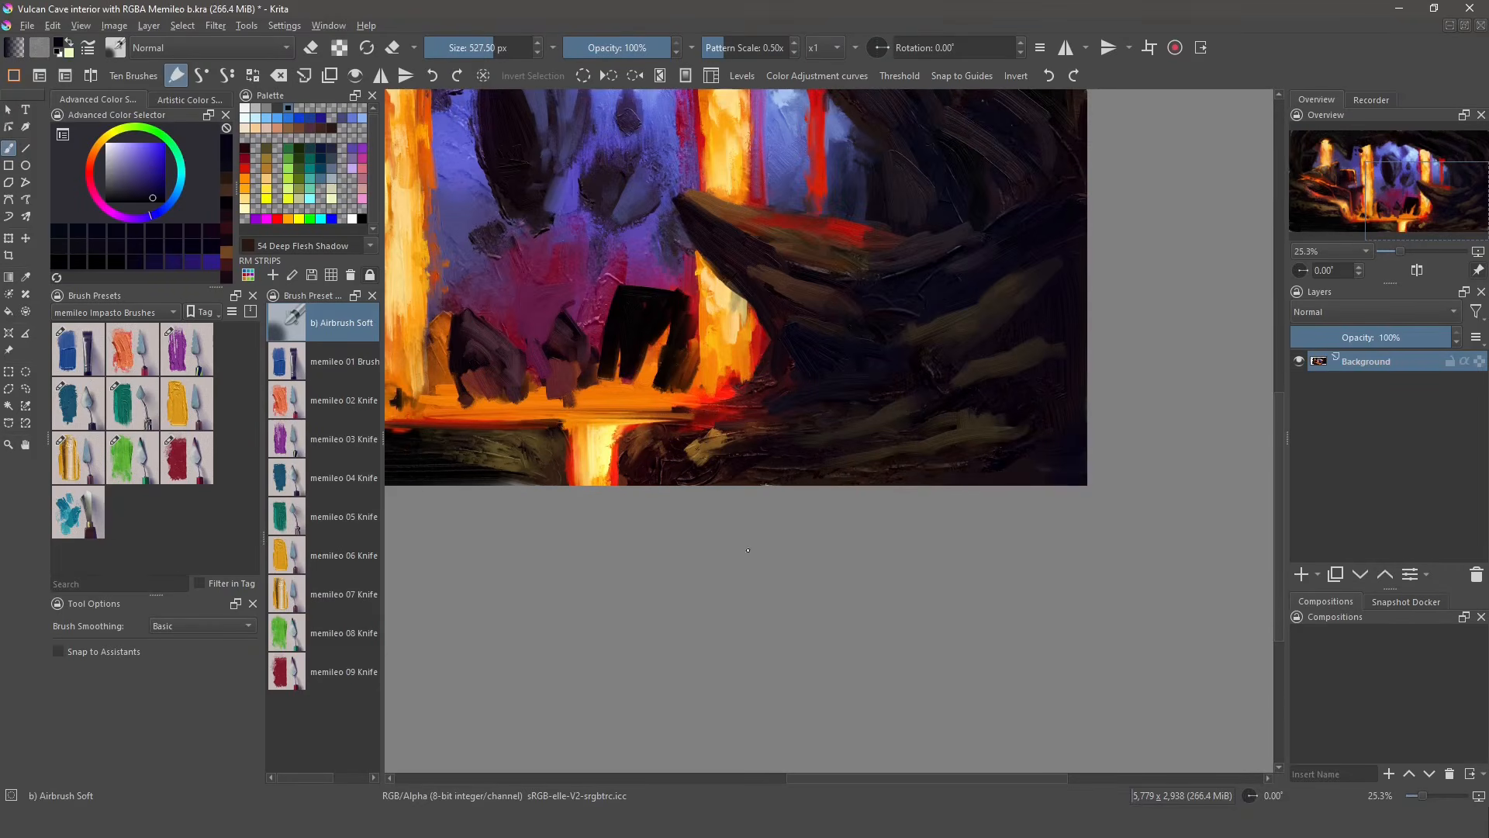
pyautogui.scroll(-1, 975, 463)
pyautogui.moveTo(859, 305); pyautogui.dragTo(964, 565)
pyautogui.moveTo(1137, 562); pyautogui.dragTo(1110, 709)
pyautogui.moveTo(1012, 653)
pyautogui.mouseDown()
pyautogui.moveTo(1007, 625)
pyautogui.moveTo(1092, 576)
pyautogui.mouseUp()
pyautogui.moveTo(1092, 576)
pyautogui.mouseDown()
pyautogui.moveTo(1030, 566)
pyautogui.moveTo(1000, 582)
pyautogui.mouseUp()
pyautogui.moveTo(1000, 582); pyautogui.dragTo(1013, 522)
# - Airbrush a haze of sampled orange and blue-violet over the rocks behind the lava pool and the wall above them
pyautogui.keyDown('ctrl'); pyautogui.click(935, 535); pyautogui.keyUp('ctrl')
pyautogui.moveTo(880, 516)
pyautogui.mouseDown()
pyautogui.moveTo(807, 512)
pyautogui.moveTo(970, 525)
pyautogui.mouseUp()
pyautogui.keyDown('ctrl'); pyautogui.click(876, 392); pyautogui.keyUp('ctrl')
pyautogui.moveTo(876, 403)
pyautogui.mouseDown()
pyautogui.moveTo(810, 473)
pyautogui.moveTo(903, 448)
pyautogui.moveTo(837, 500)
pyautogui.moveTo(866, 590)
pyautogui.moveTo(864, 556)
pyautogui.moveTo(799, 479)
pyautogui.mouseUp()
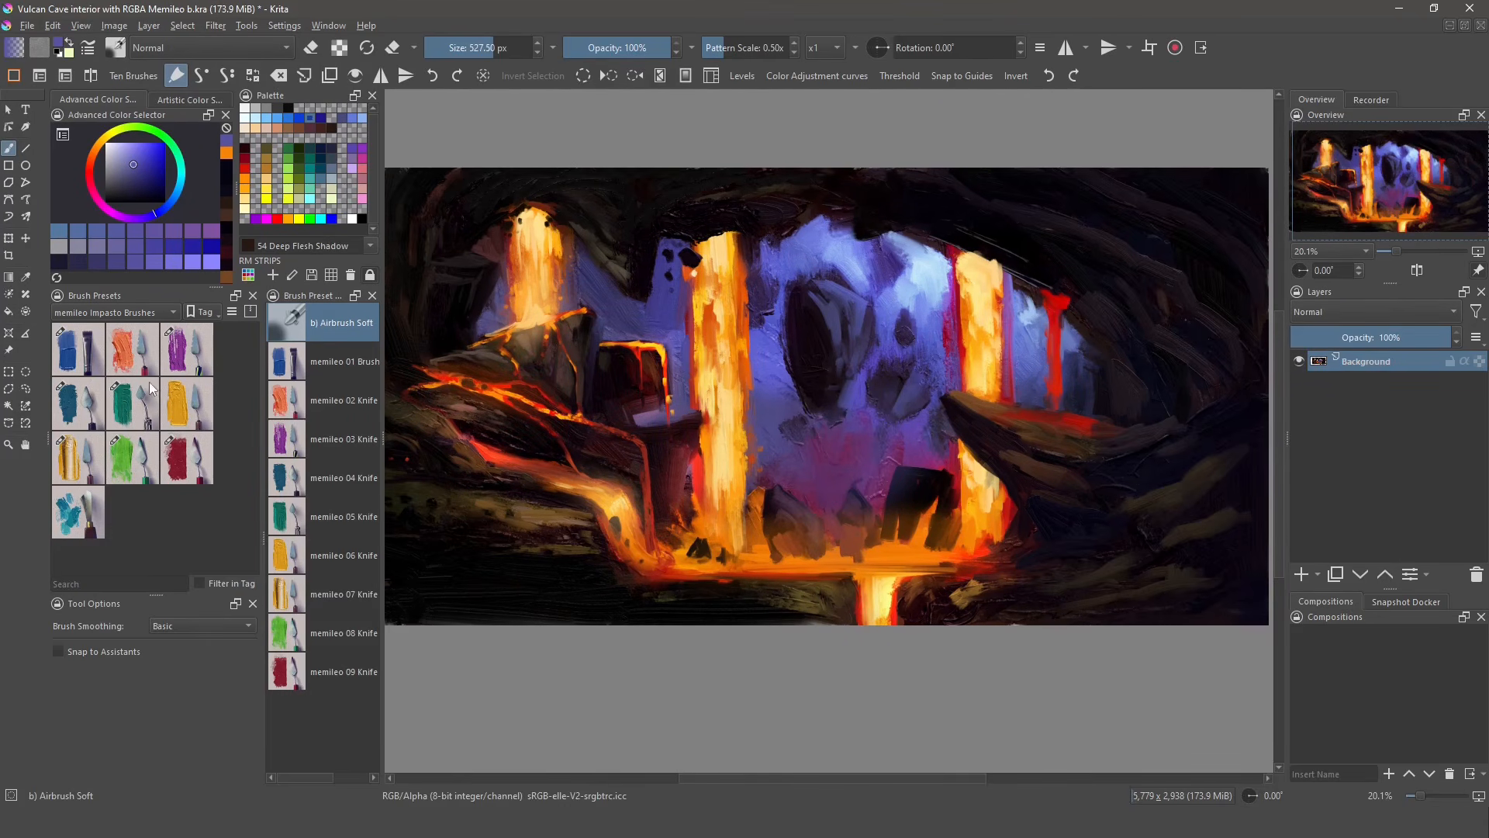
pyautogui.click(179, 467)
pyautogui.moveTo(793, 601); pyautogui.dragTo(679, 597)
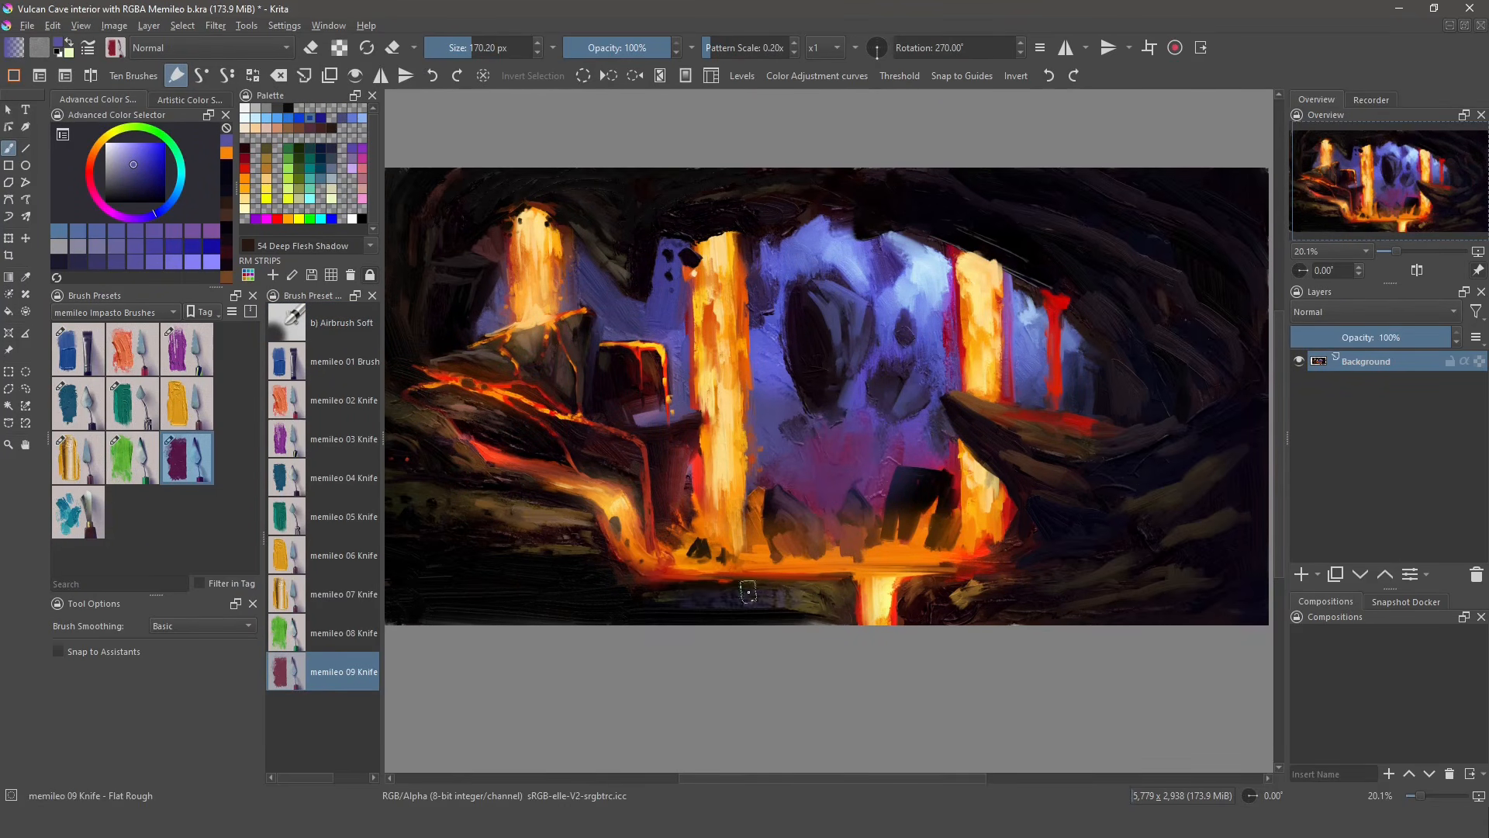
pyautogui.hotkey('ctrl', 'z')
pyautogui.click(266, 159)
pyautogui.moveTo(795, 601); pyautogui.dragTo(656, 611)
pyautogui.hotkey('ctrl', 'z')
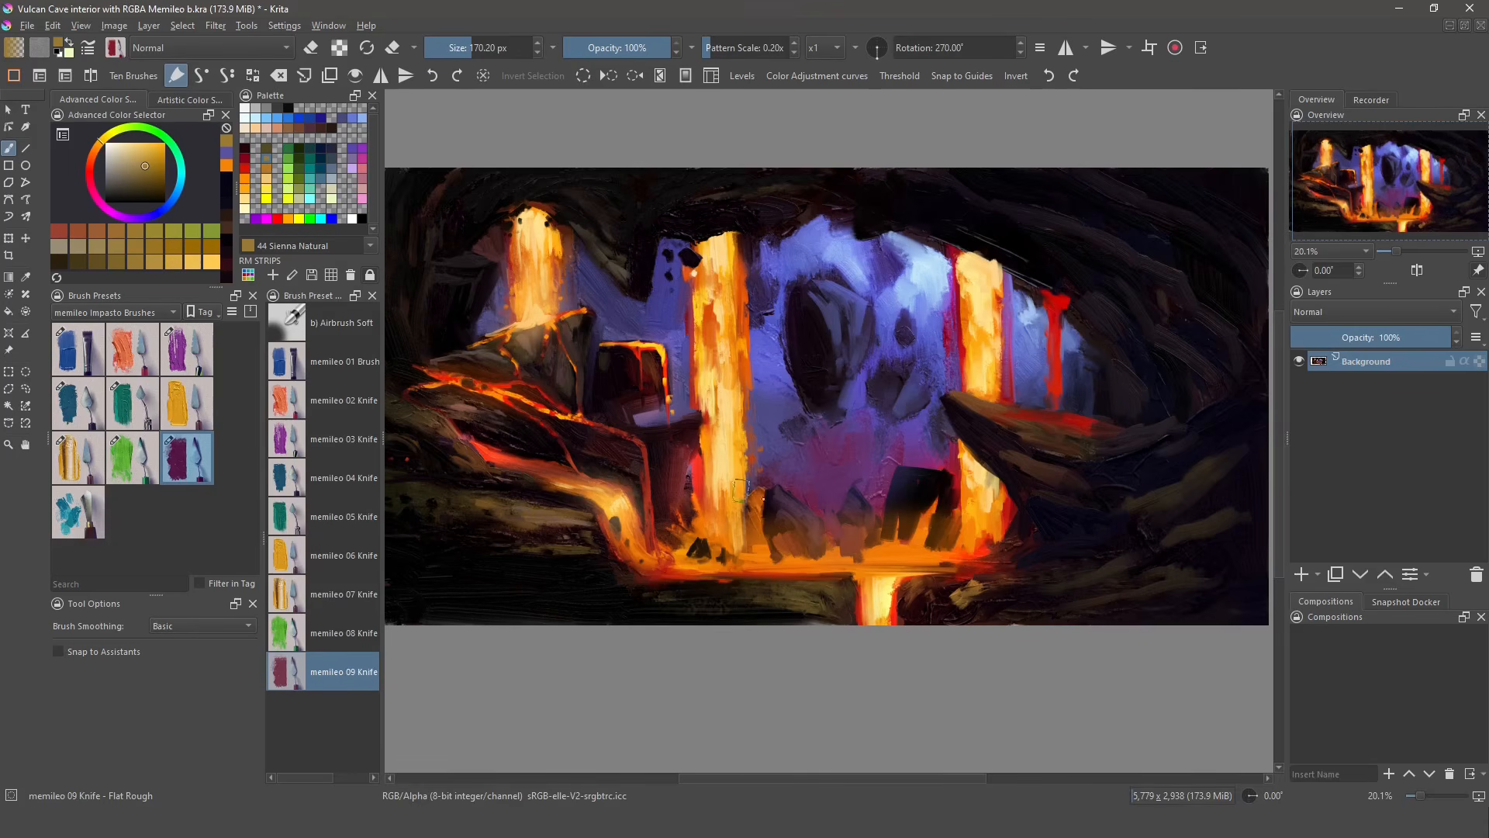
# - Blend the wall between the central and right lava falls in sampled purple and blue with the memileo 09 Knife at about 295 px
pyautogui.moveTo(838, 465)
pyautogui.keyDown('shift'); pyautogui.mouseDown()
pyautogui.moveTo(865, 462)
pyautogui.moveTo(825, 492)
pyautogui.mouseUp(); pyautogui.keyUp('shift')
pyautogui.keyDown('ctrl'); pyautogui.click(881, 496); pyautogui.keyUp('ctrl')
pyautogui.keyDown('ctrl'); pyautogui.click(786, 466); pyautogui.keyUp('ctrl')
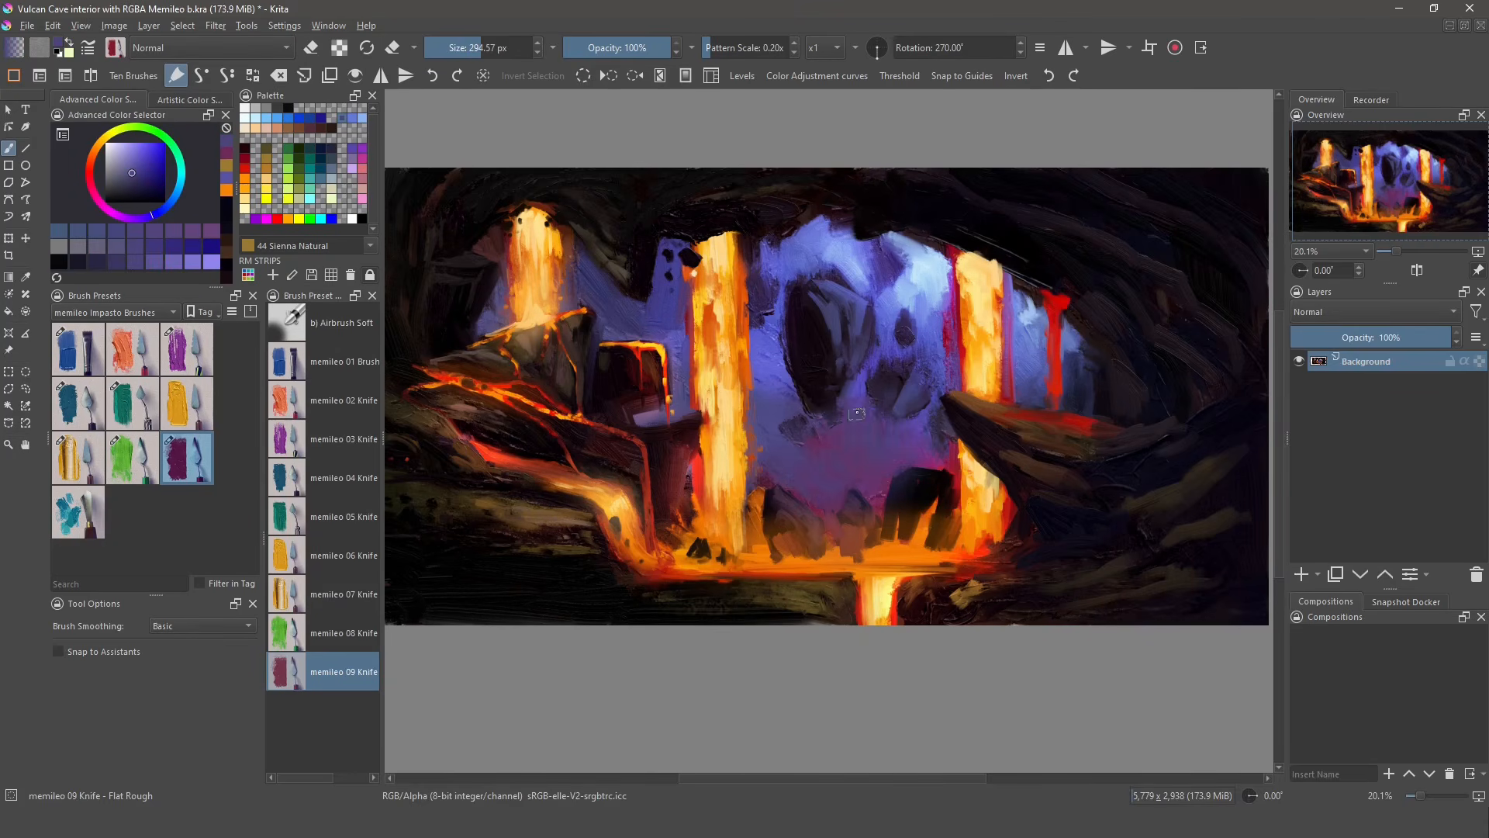
pyautogui.keyDown('ctrl'); pyautogui.click(903, 473); pyautogui.keyUp('ctrl')
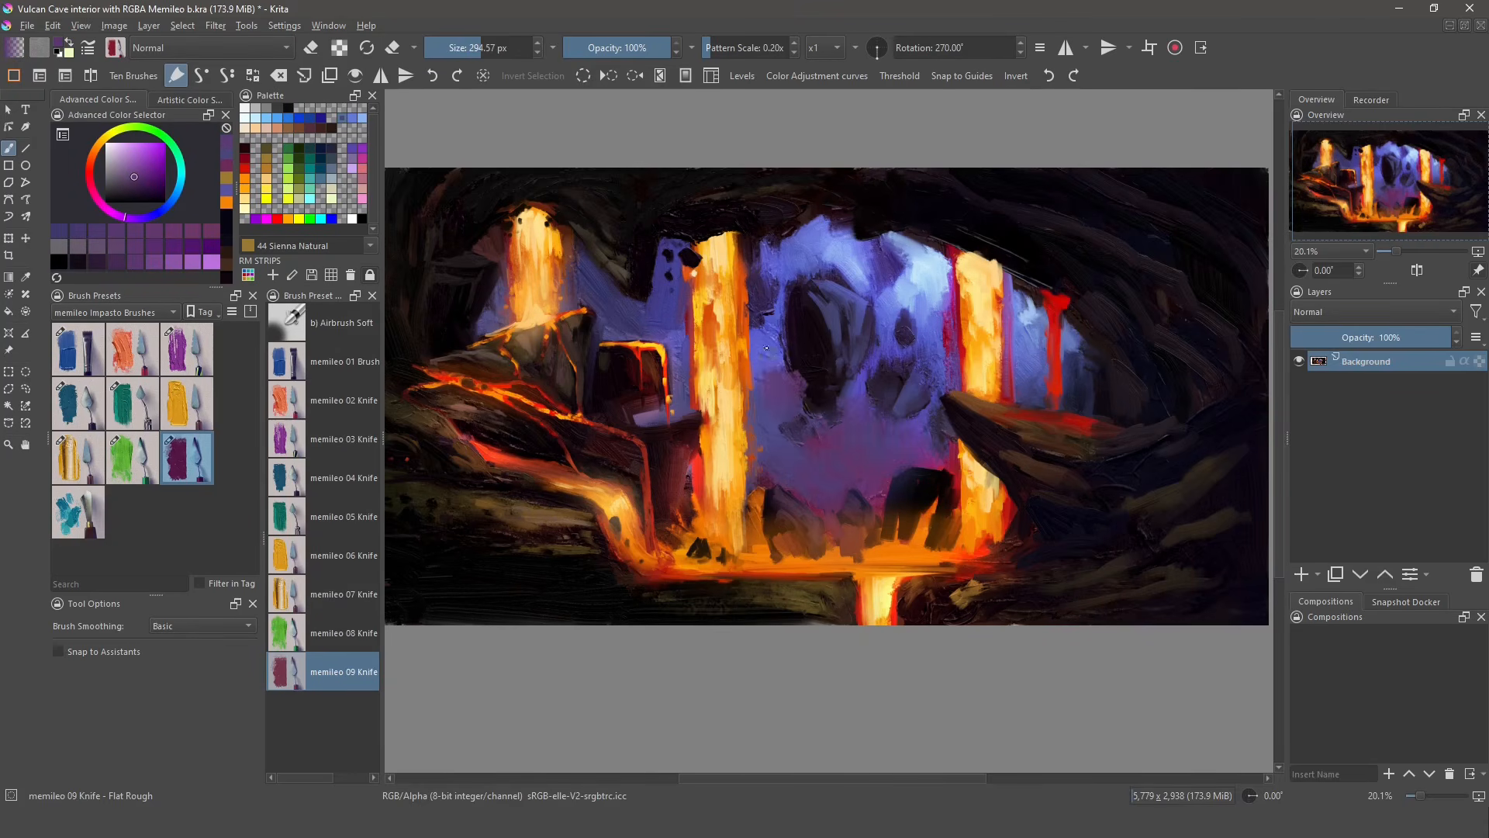
# - Dab dark patches over the upper background wall in sampled near-black and blue tones with the memileo 01 Brush at about 91 px
pyautogui.click(80, 359)
pyautogui.keyDown('ctrl'); pyautogui.click(887, 277); pyautogui.keyUp('ctrl')
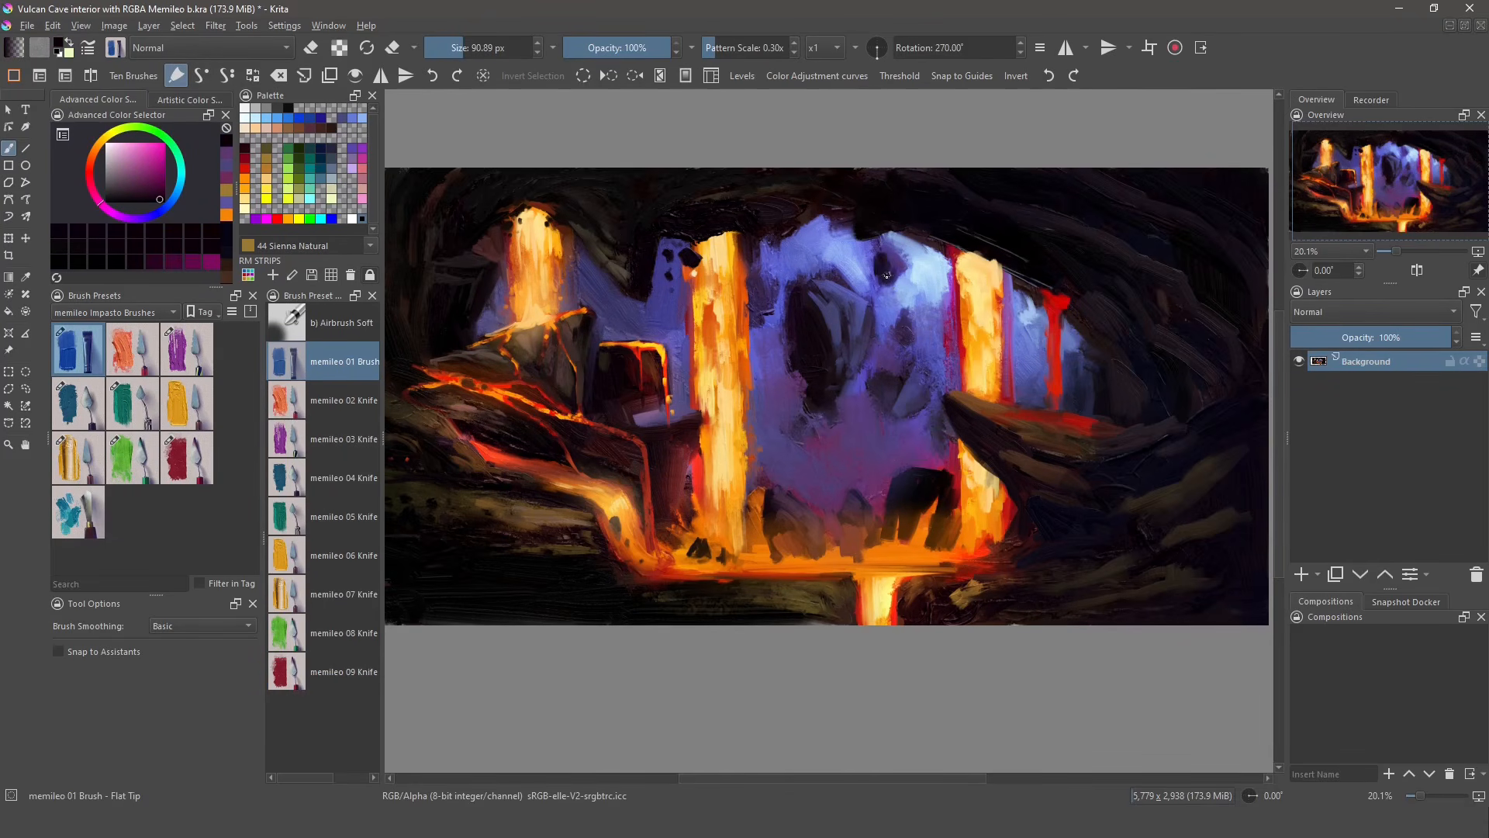
pyautogui.moveTo(782, 350)
pyautogui.mouseDown()
pyautogui.moveTo(827, 279)
pyautogui.moveTo(858, 284)
pyautogui.moveTo(833, 256)
pyautogui.mouseUp()
pyautogui.keyDown('ctrl'); pyautogui.click(870, 280); pyautogui.keyUp('ctrl')
pyautogui.keyDown('ctrl'); pyautogui.click(911, 316); pyautogui.keyUp('ctrl')
pyautogui.keyDown('ctrl'); pyautogui.click(881, 272); pyautogui.keyUp('ctrl')
pyautogui.moveTo(827, 245)
pyautogui.mouseDown()
pyautogui.moveTo(800, 262)
pyautogui.moveTo(792, 361)
pyautogui.moveTo(788, 299)
pyautogui.mouseUp()
# - Break up the background wall's middle and lower part into separate dark hollows with sampled wall colours and an adjusted brush size
pyautogui.keyDown('ctrl'); pyautogui.click(806, 298); pyautogui.keyUp('ctrl')
pyautogui.keyDown('ctrl'); pyautogui.click(808, 332); pyautogui.keyUp('ctrl')
pyautogui.keyDown('ctrl'); pyautogui.click(798, 333); pyautogui.keyUp('ctrl')
pyautogui.keyDown('ctrl'); pyautogui.click(802, 330); pyautogui.keyUp('ctrl')
pyautogui.keyDown('ctrl'); pyautogui.click(819, 401); pyautogui.keyUp('ctrl')
pyautogui.moveTo(819, 401)
pyautogui.keyDown('shift'); pyautogui.mouseDown()
pyautogui.moveTo(847, 400)
pyautogui.moveTo(833, 397)
pyautogui.mouseUp(); pyautogui.keyUp('shift')
pyautogui.keyDown('ctrl'); pyautogui.click(874, 391); pyautogui.keyUp('ctrl')
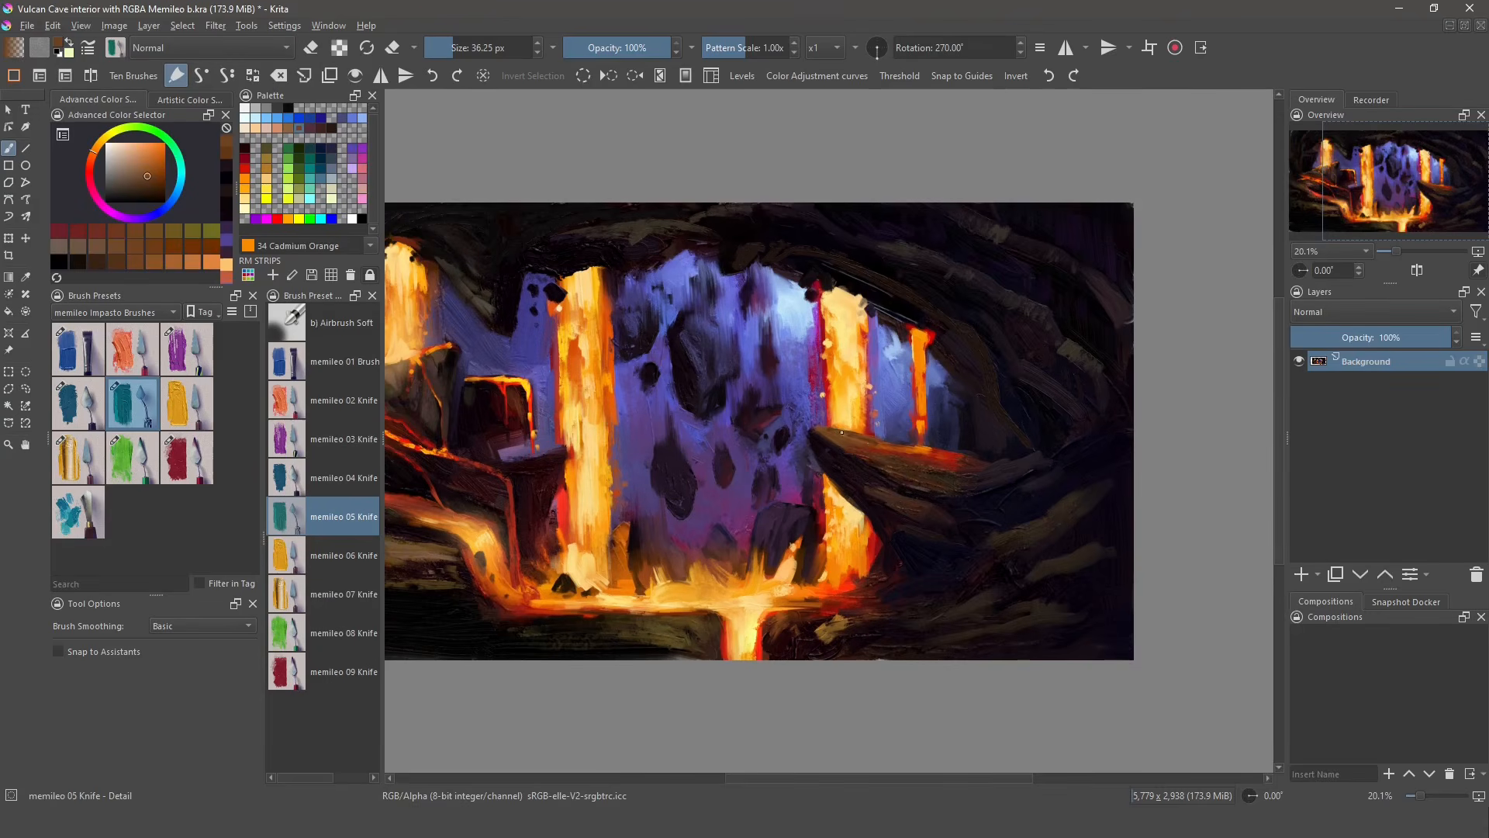
# - Run branching rivulets over the right rock ledge in sampled orange and 36 Cadmium Red with the memileo 05 Knife at about 35 px
pyautogui.keyDown('ctrl'); pyautogui.click(912, 367); pyautogui.keyUp('ctrl')
pyautogui.keyDown('shift'); pyautogui.moveTo(912, 366); pyautogui.dragTo(921, 447); pyautogui.keyUp('shift')
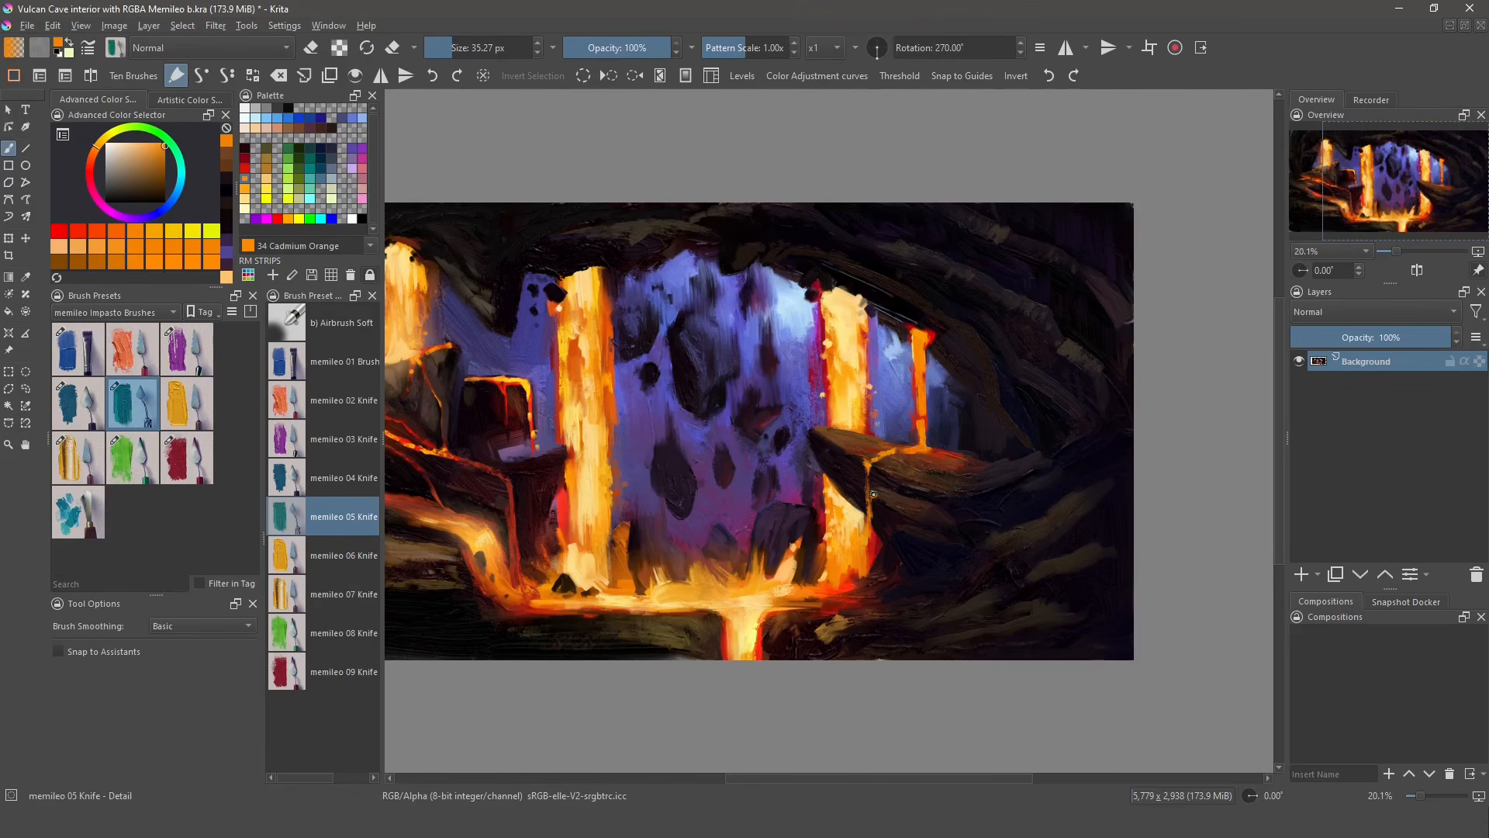
pyautogui.click(244, 168)
pyautogui.moveTo(891, 478); pyautogui.dragTo(934, 505)
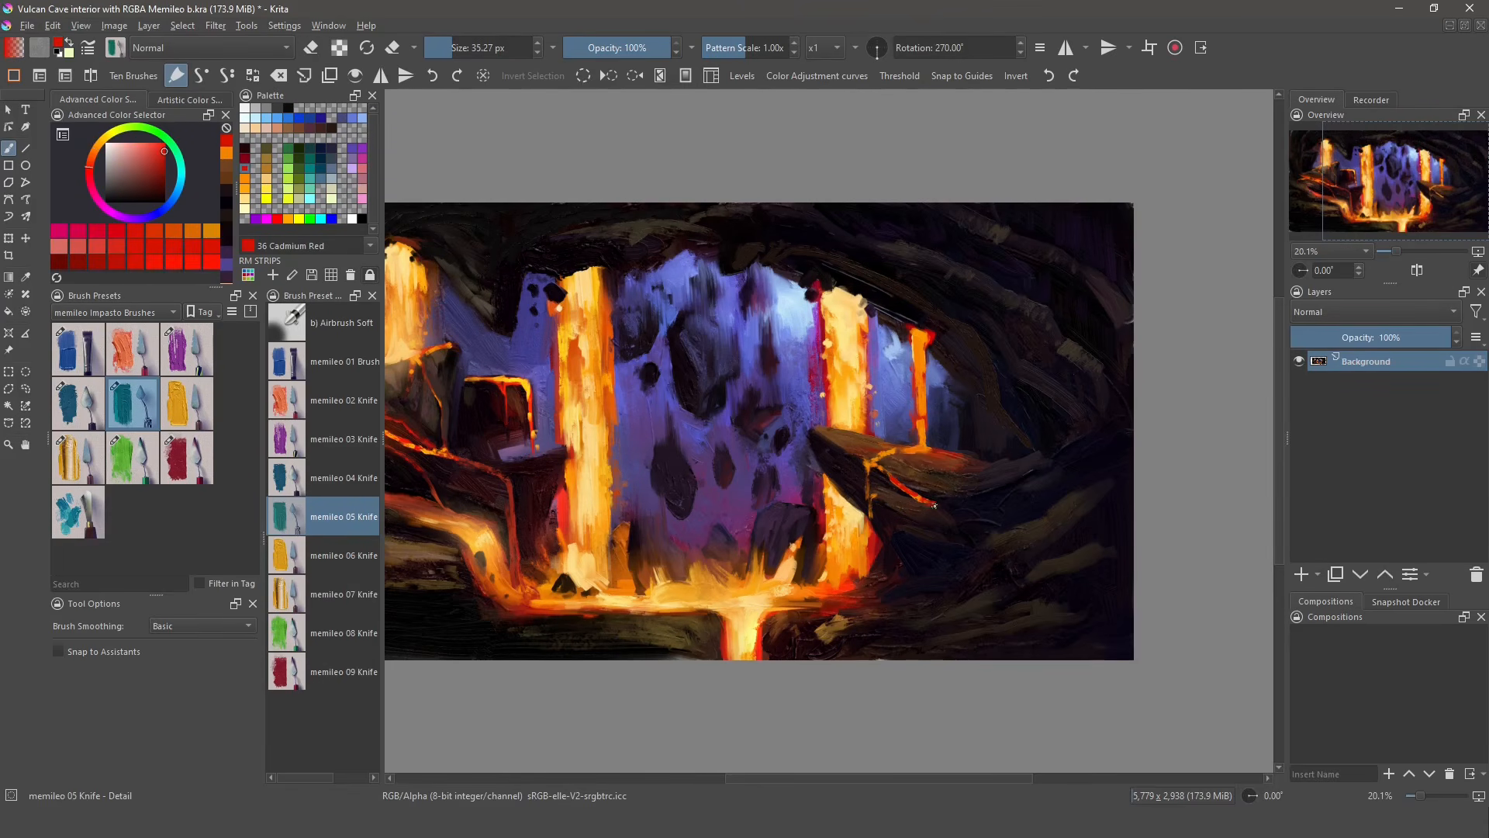
pyautogui.keyDown('ctrl'); pyautogui.click(912, 510); pyautogui.keyUp('ctrl')
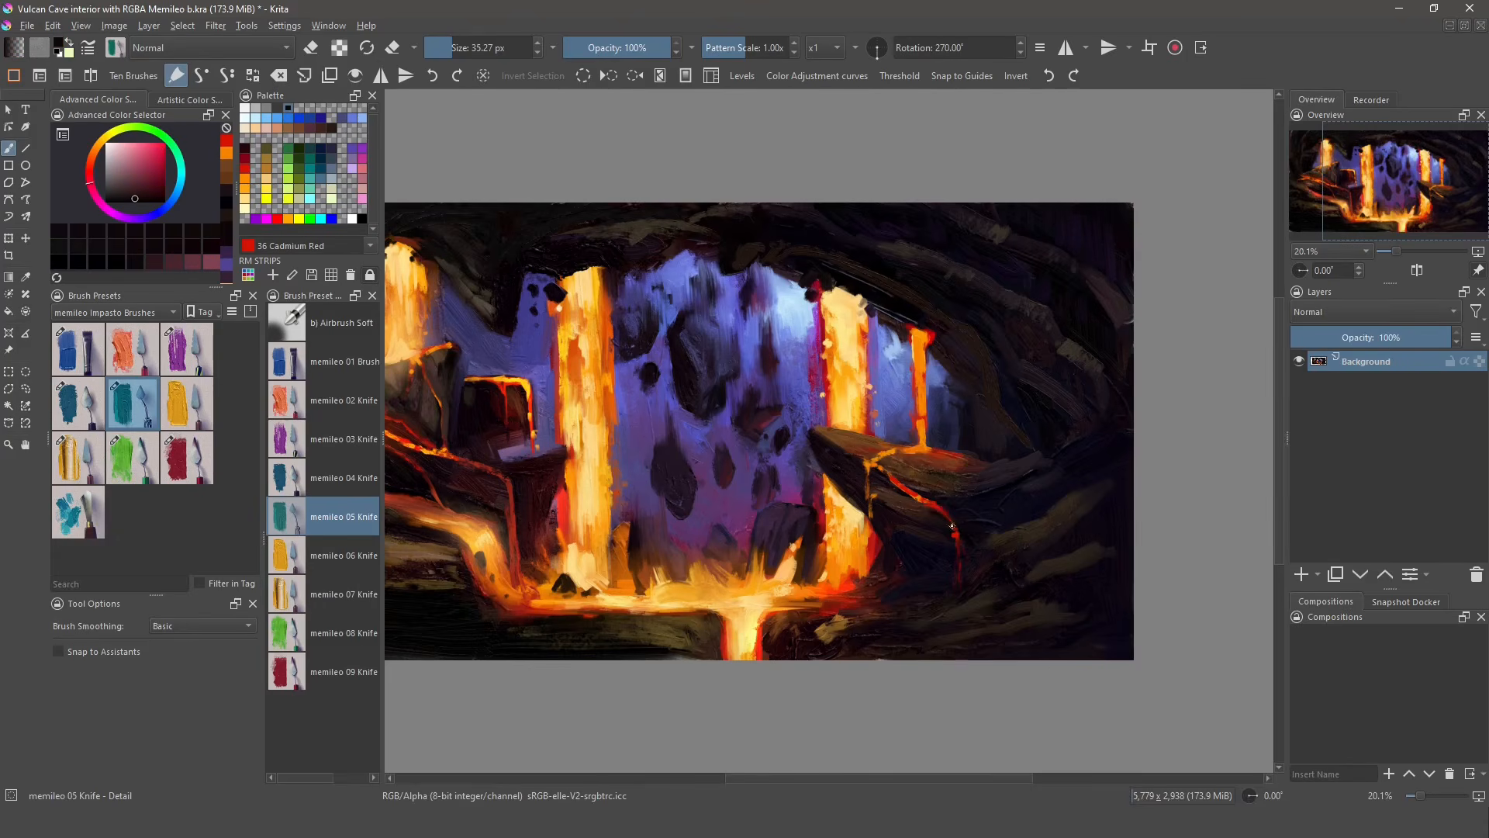
pyautogui.keyDown('ctrl'); pyautogui.click(889, 484); pyautogui.keyUp('ctrl')
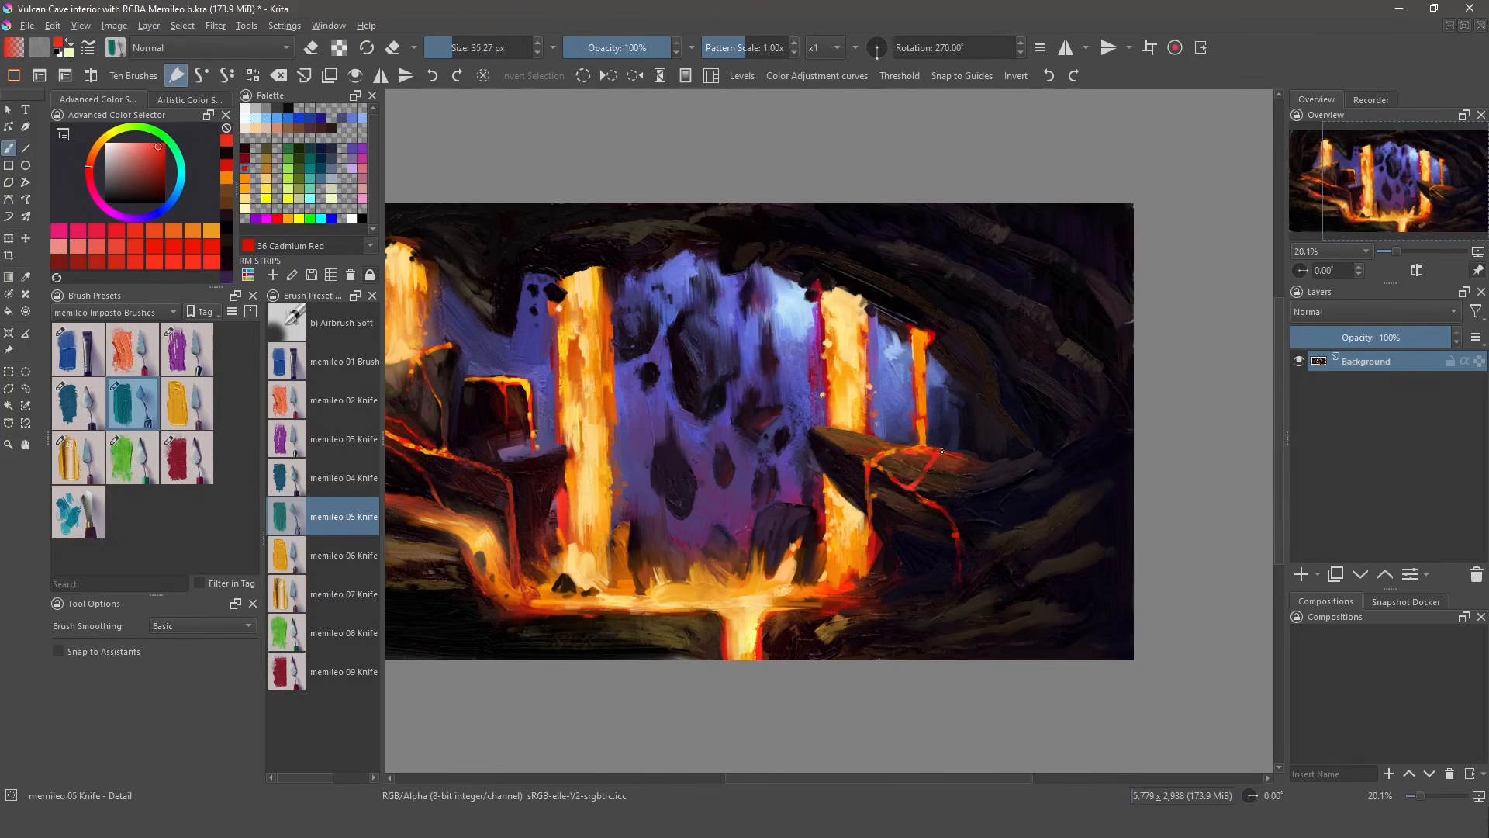
# - Flare the small right lava fall's base in sampled orange and highlight the fall and the ledge's rivulets with 32 Mid Orange
pyautogui.keyDown('ctrl'); pyautogui.click(919, 433); pyautogui.keyUp('ctrl')
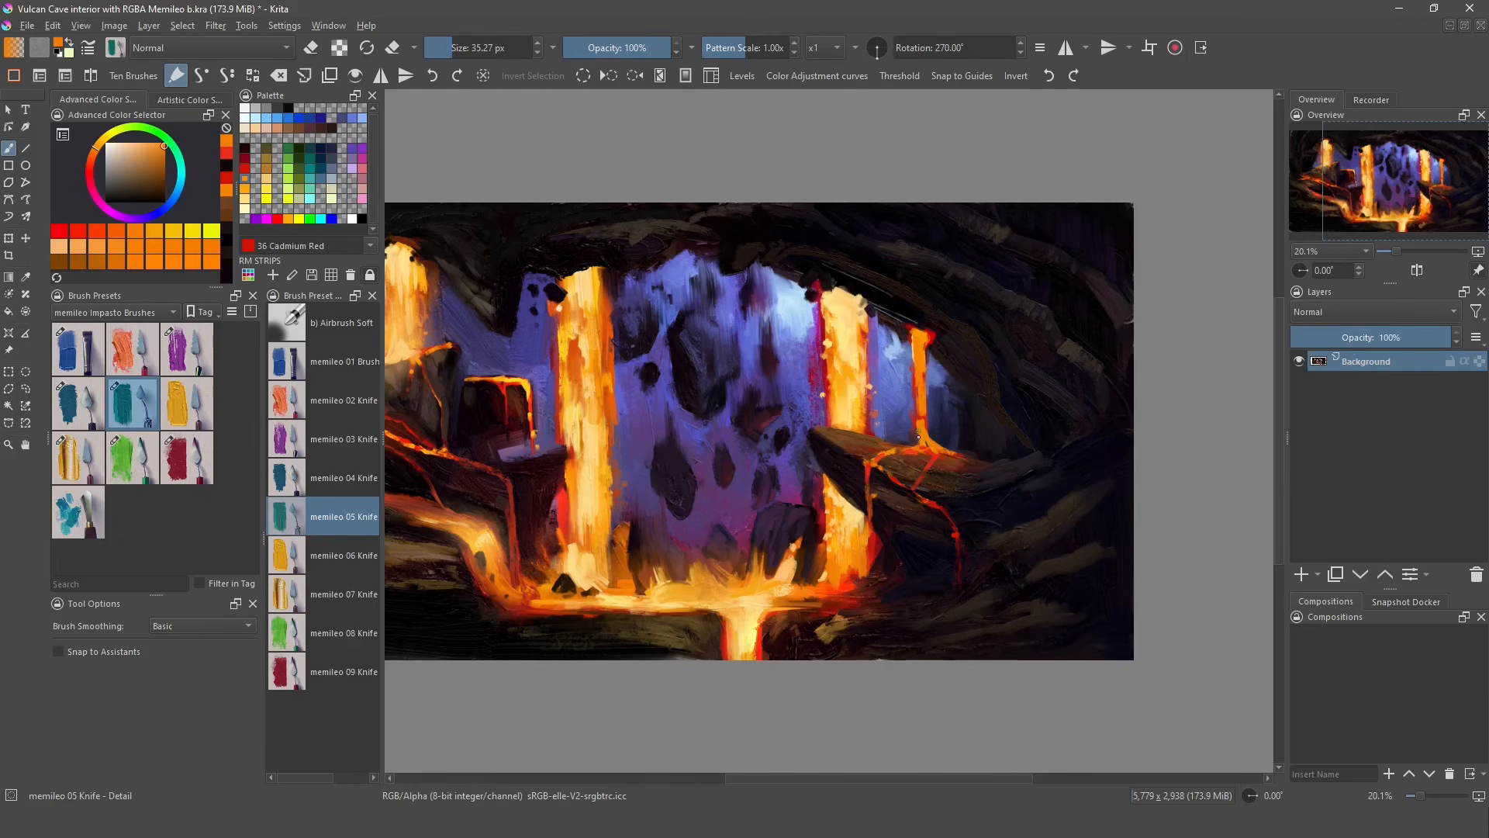
pyautogui.click(247, 198)
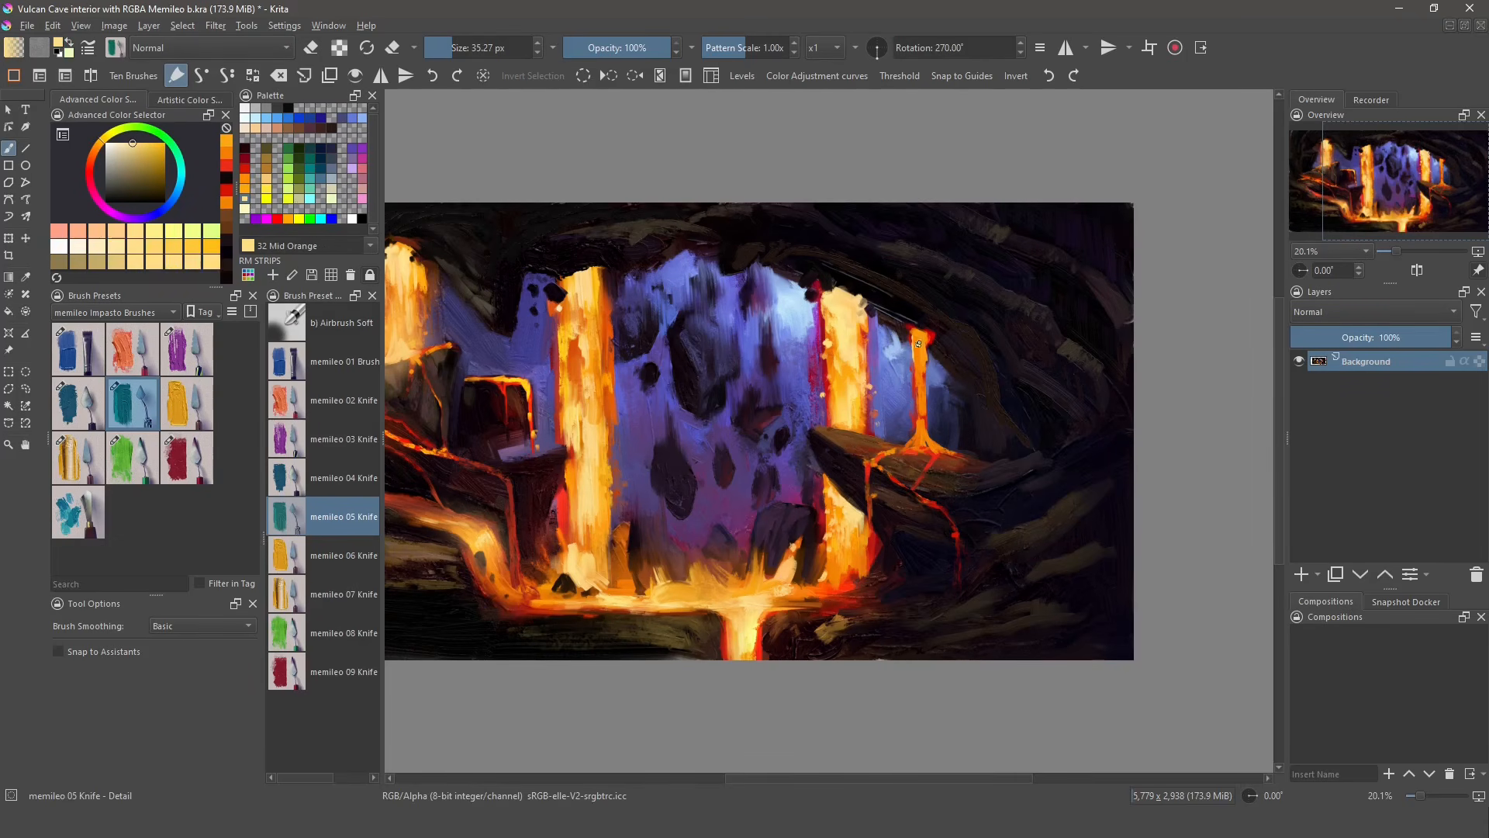
pyautogui.moveTo(929, 430); pyautogui.dragTo(954, 459)
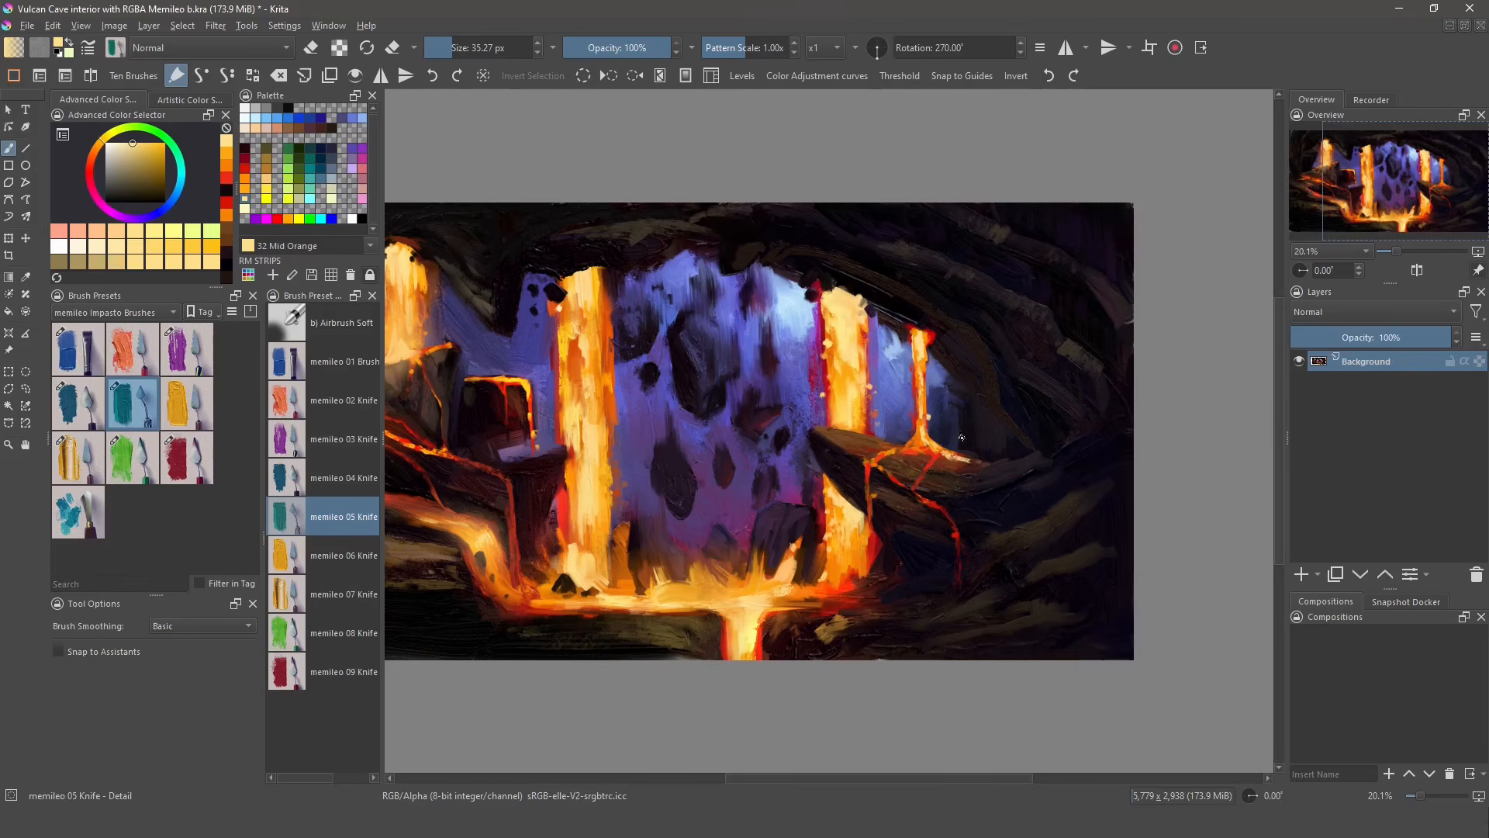
pyautogui.moveTo(867, 500); pyautogui.dragTo(869, 519)
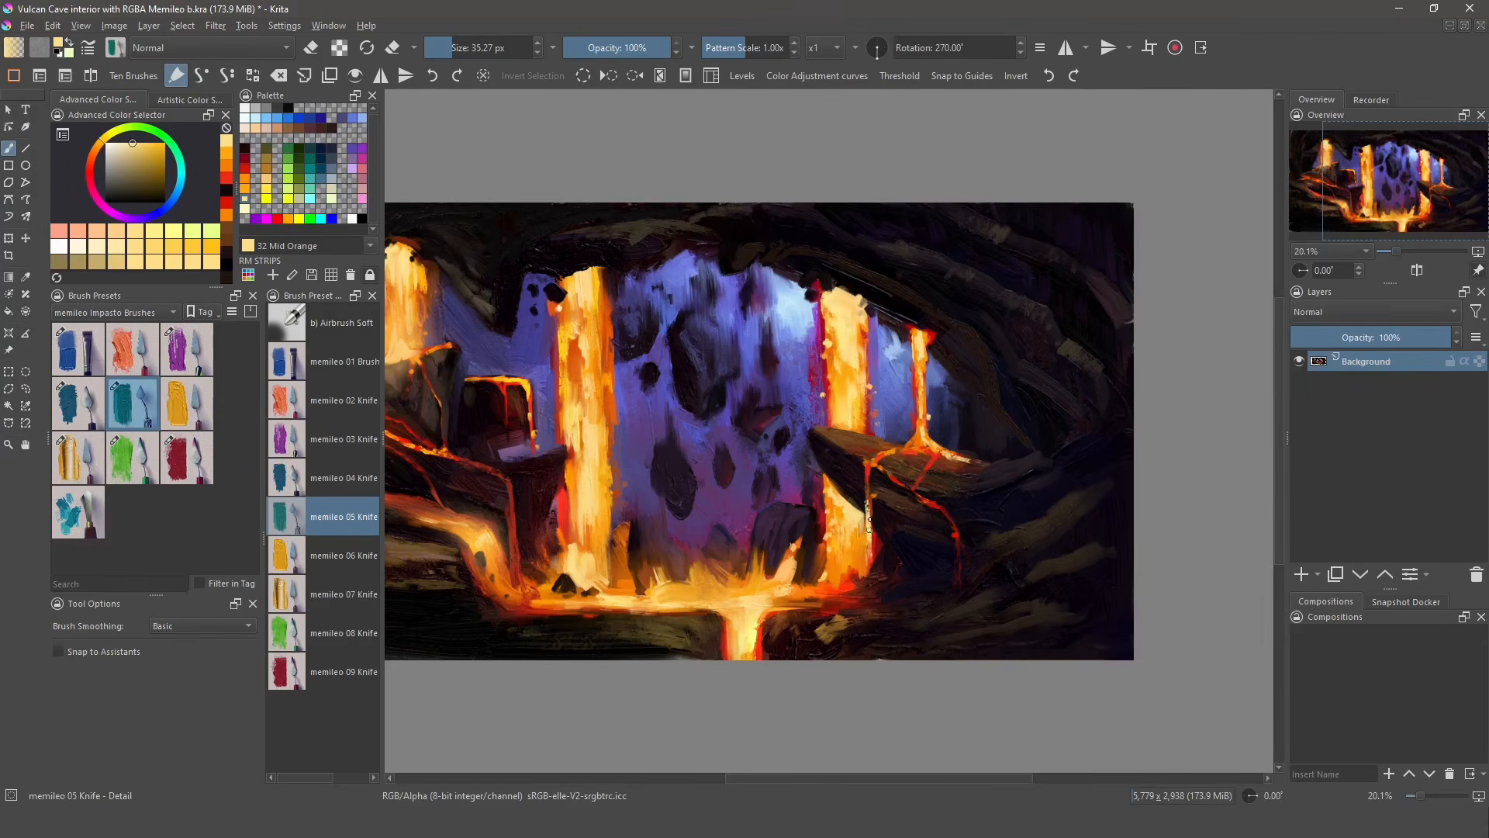
# - Streak sampled red along the lava pool's right edge and dab small dark rocks along its front bank in sampled near-black tones
pyautogui.keyDown('ctrl'); pyautogui.click(865, 564); pyautogui.keyUp('ctrl')
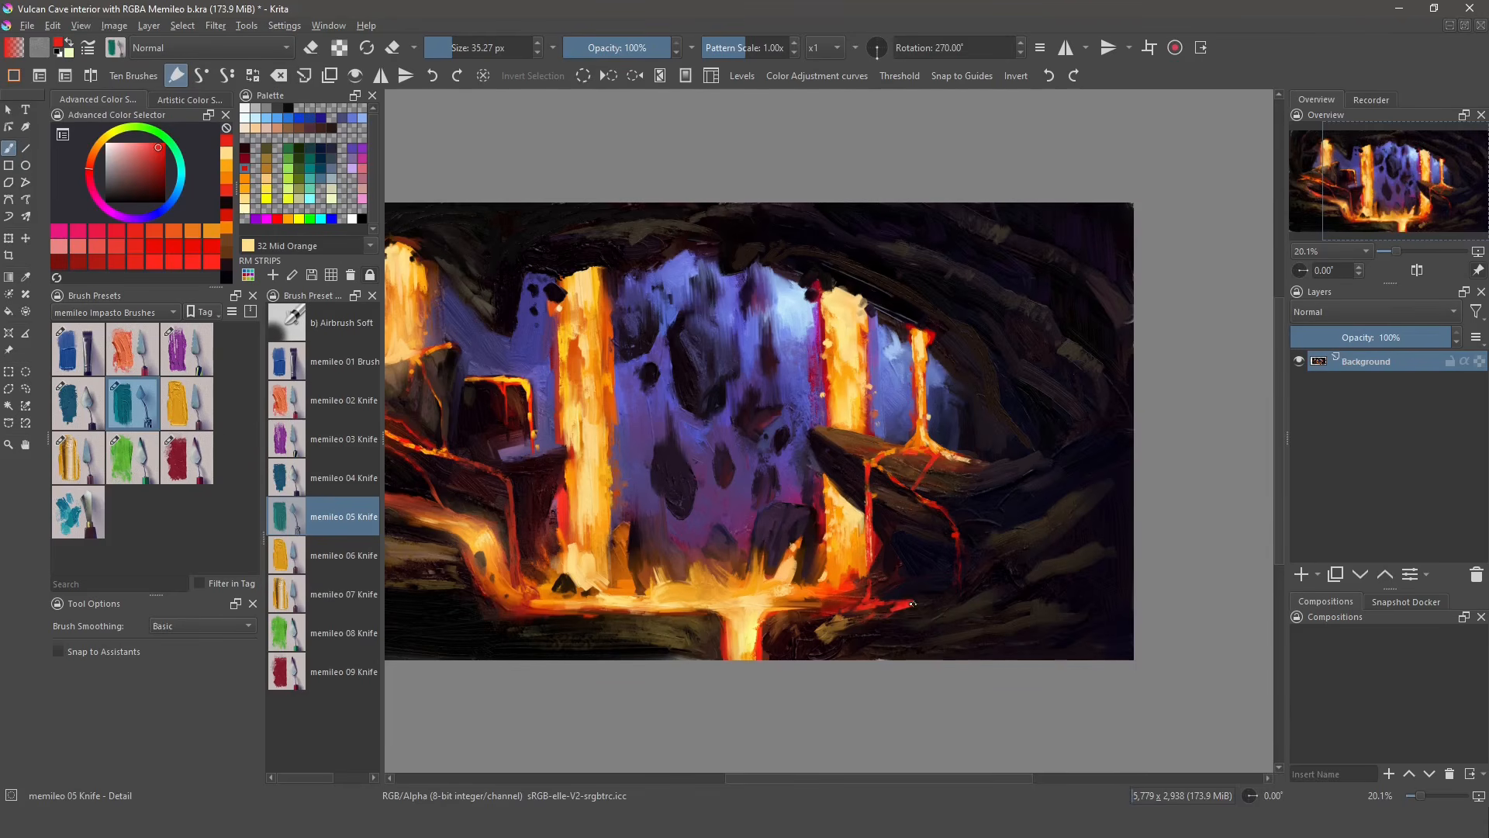
pyautogui.keyDown('ctrl'); pyautogui.click(912, 603); pyautogui.keyUp('ctrl')
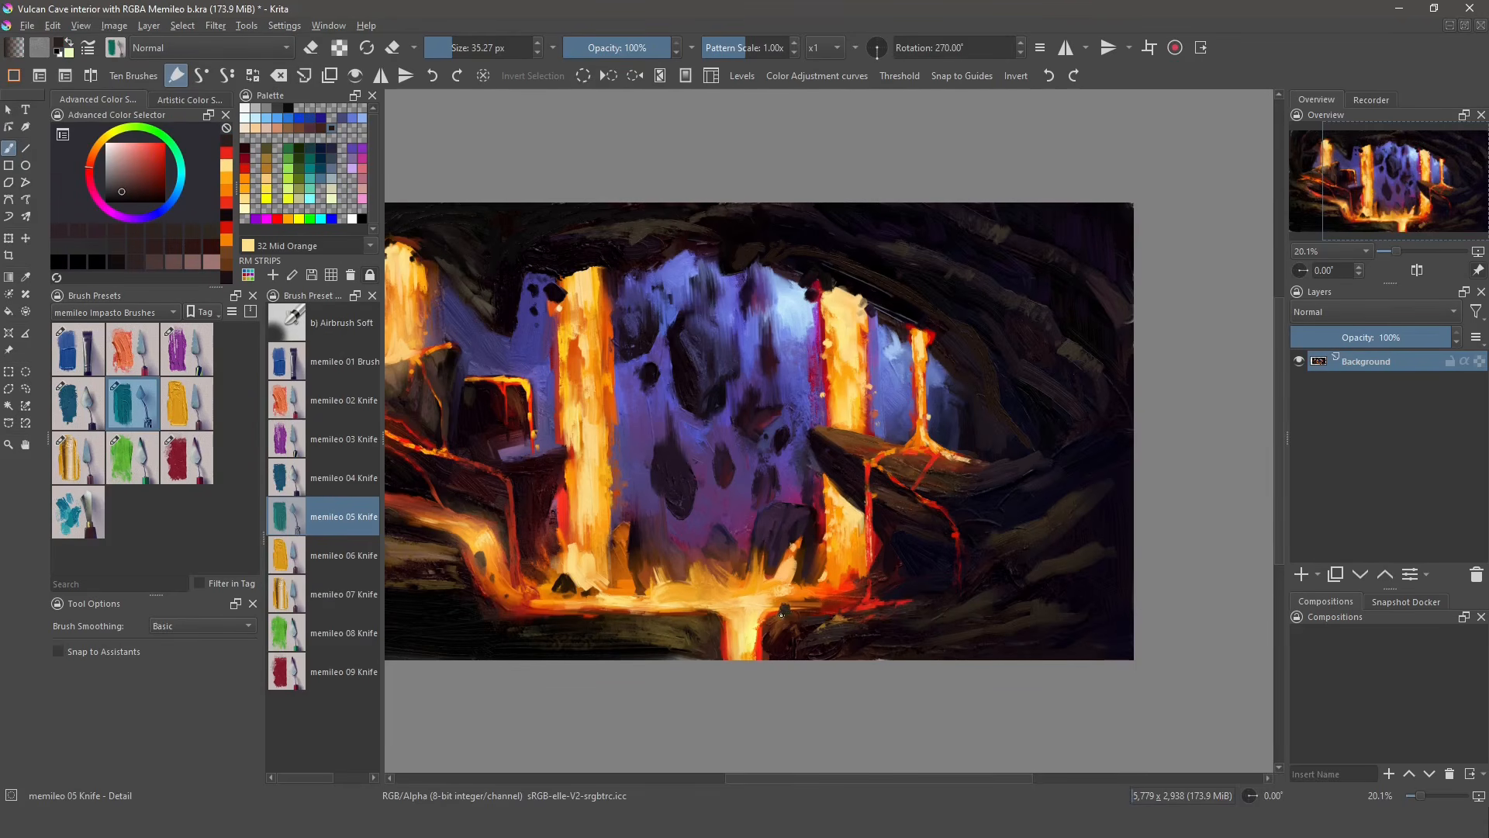
pyautogui.keyDown('ctrl'); pyautogui.click(675, 618); pyautogui.keyUp('ctrl')
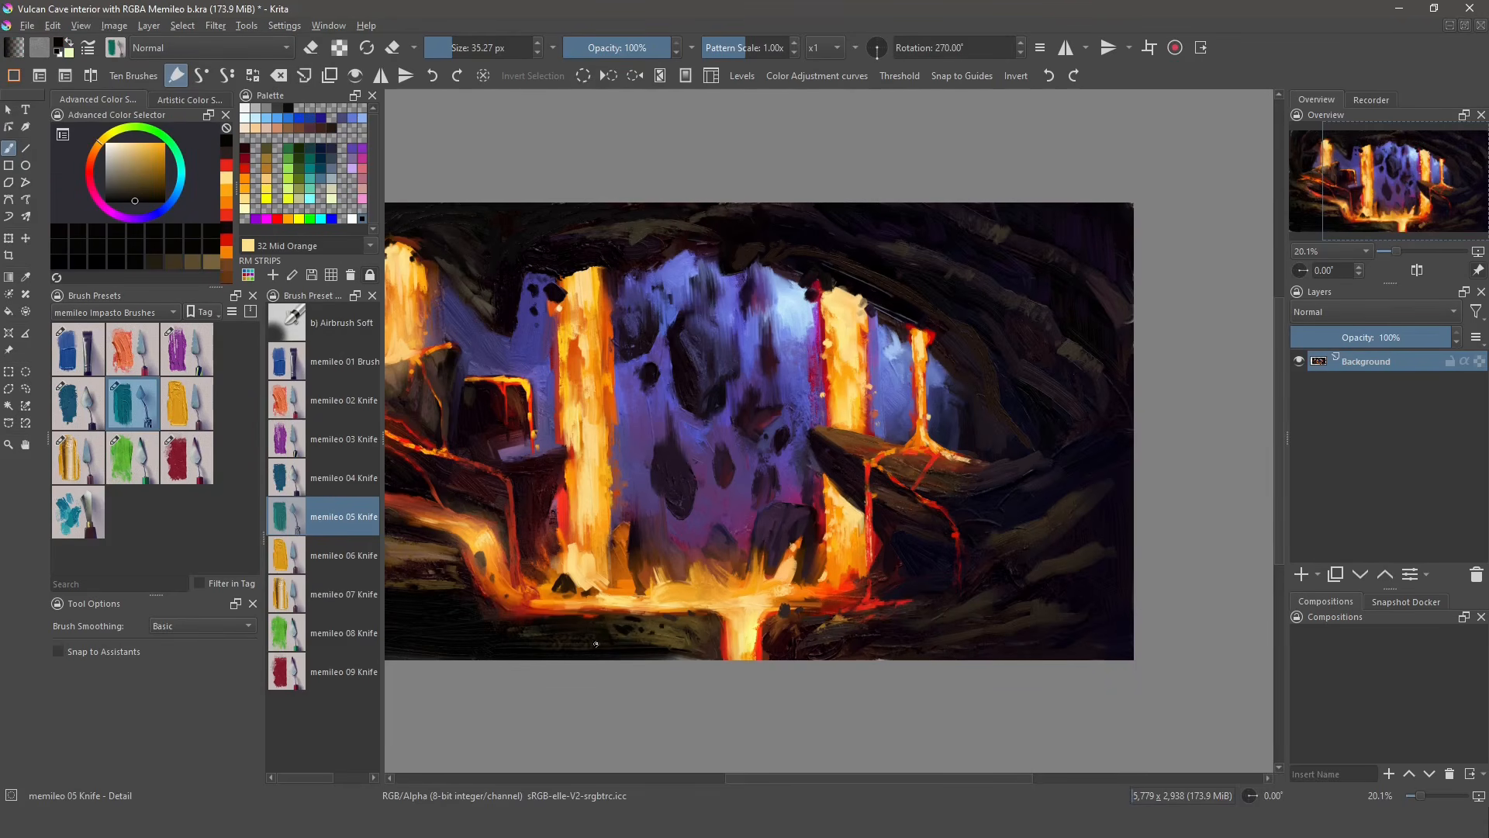
pyautogui.press('m')
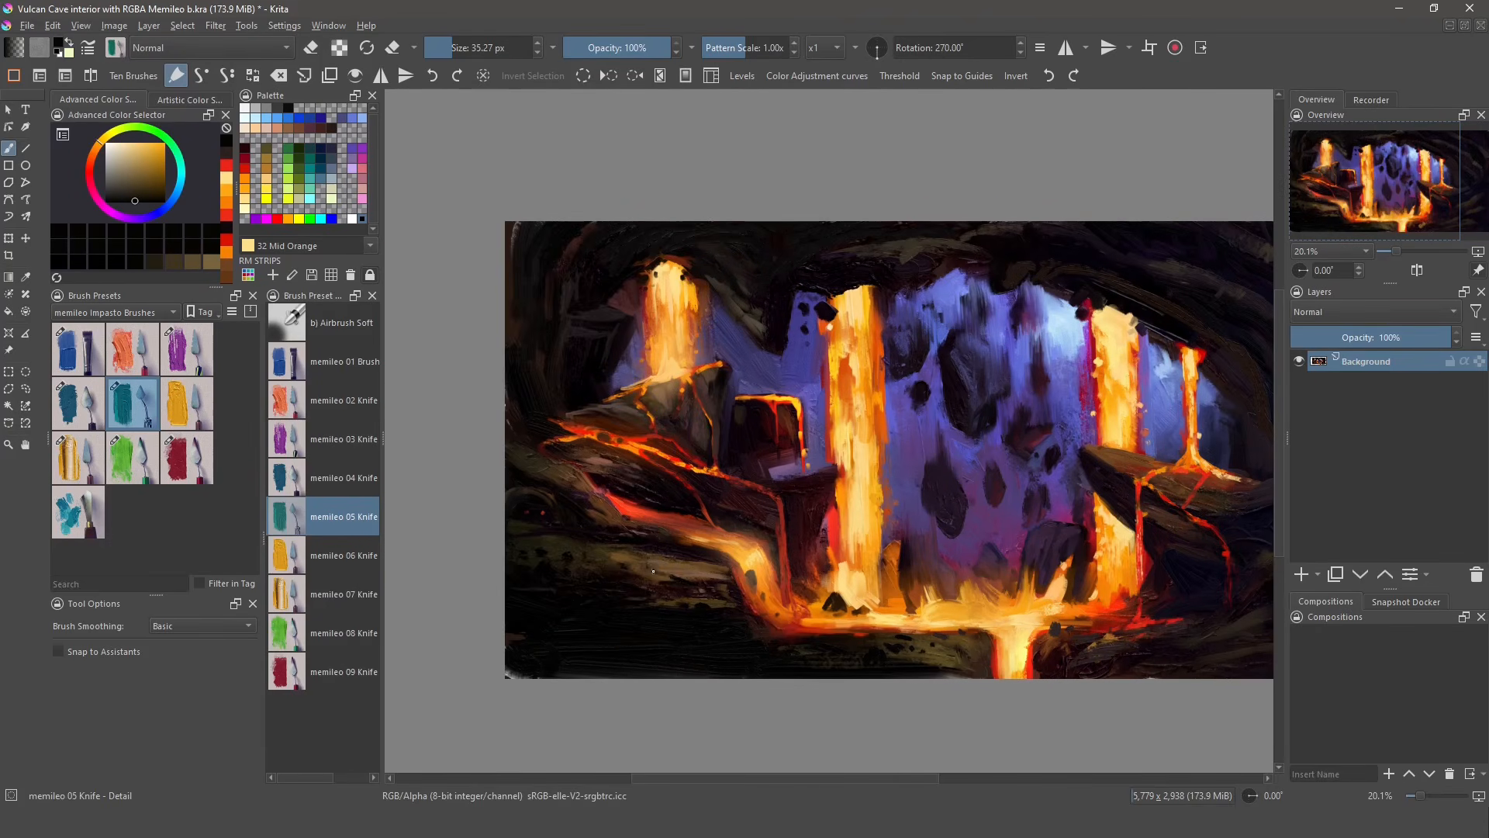
pyautogui.keyDown('ctrl'); pyautogui.click(666, 577); pyautogui.keyUp('ctrl')
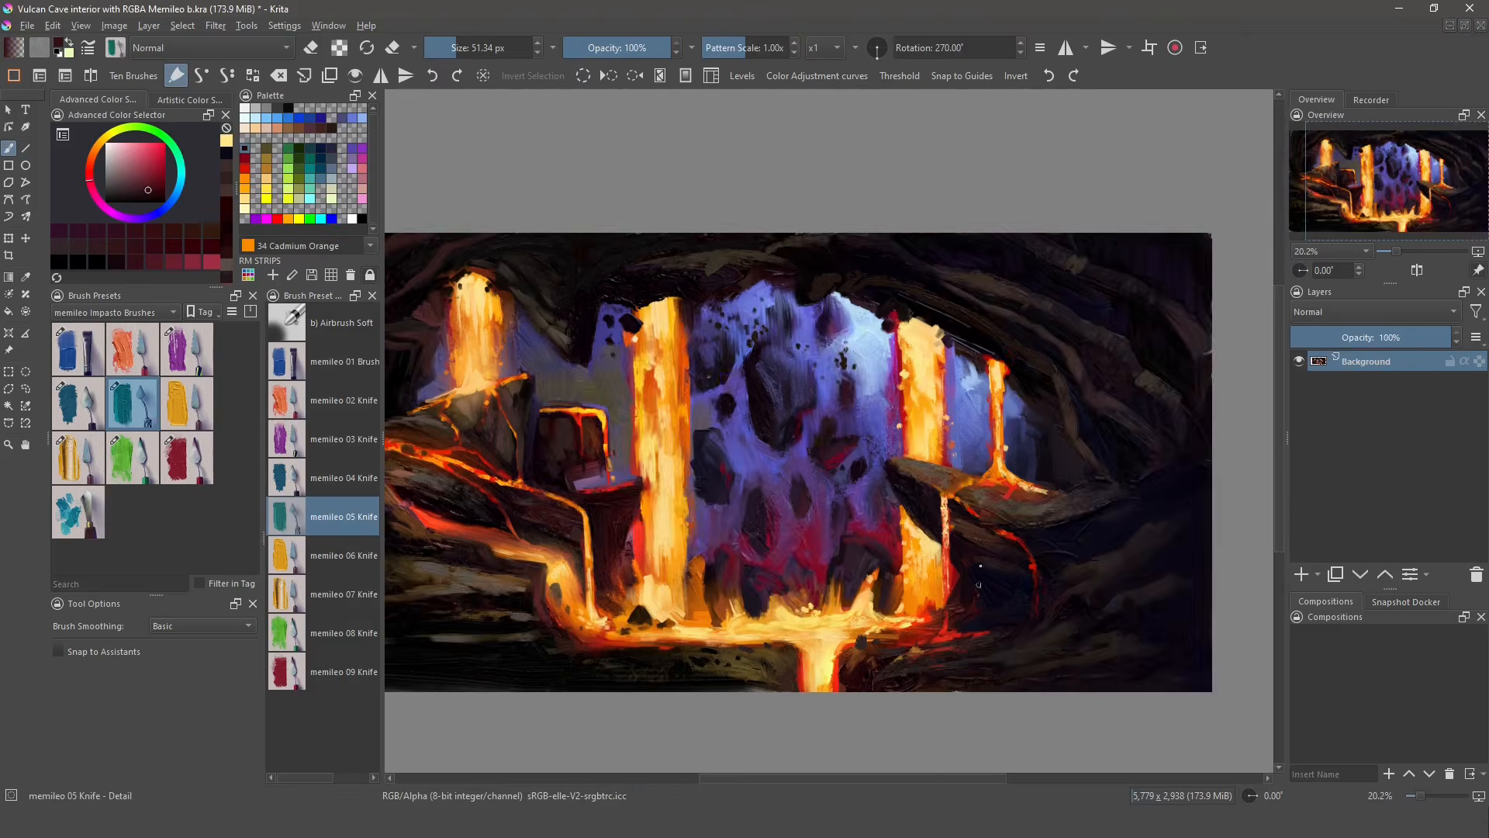
# - Touch up the right ledge's rock around the red rivulet in sampled browns with the memileo 05 Knife at about 23 px
pyautogui.scroll(3, 989, 601)
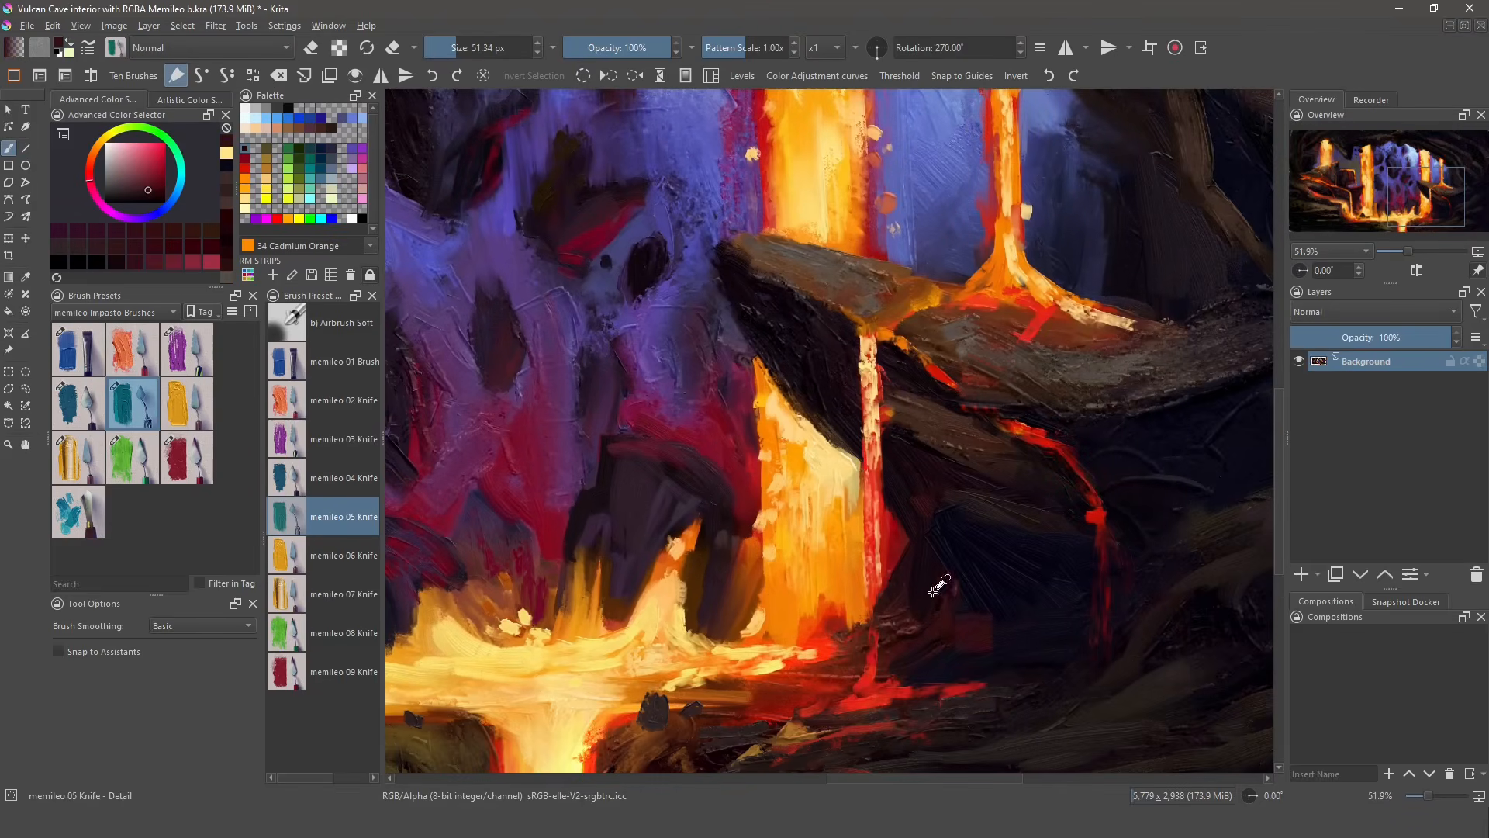
pyautogui.keyDown('shift'); pyautogui.moveTo(939, 582); pyautogui.dragTo(939, 597); pyautogui.keyUp('shift')
pyautogui.scroll(-1, 869, 548)
pyautogui.keyDown('ctrl'); pyautogui.click(961, 349); pyautogui.keyUp('ctrl')
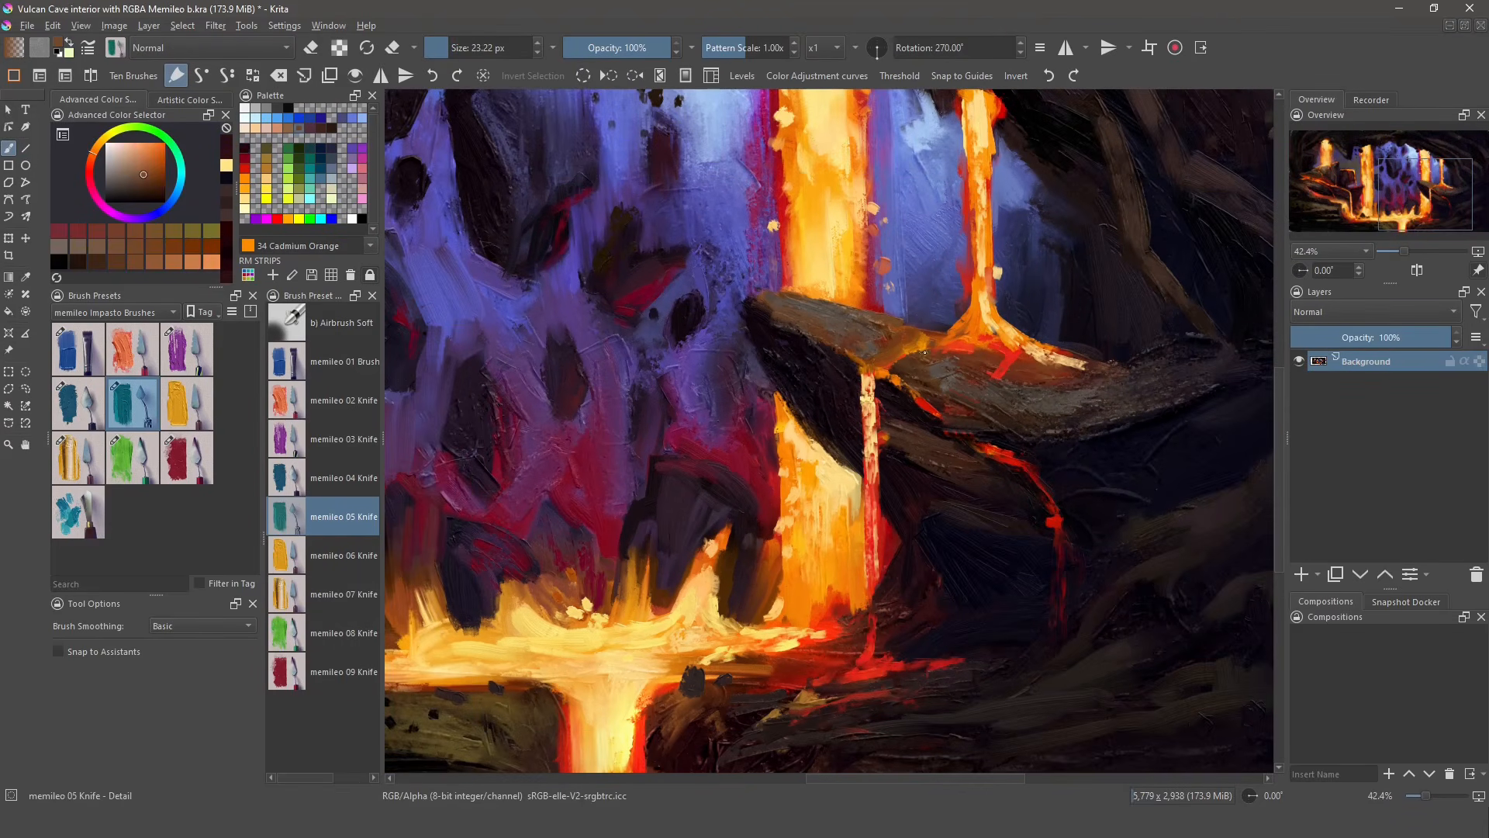
pyautogui.moveTo(969, 361)
pyautogui.mouseDown()
pyautogui.moveTo(989, 370)
pyautogui.moveTo(980, 420)
pyautogui.mouseUp()
pyautogui.keyDown('ctrl'); pyautogui.click(973, 388); pyautogui.keyUp('ctrl')
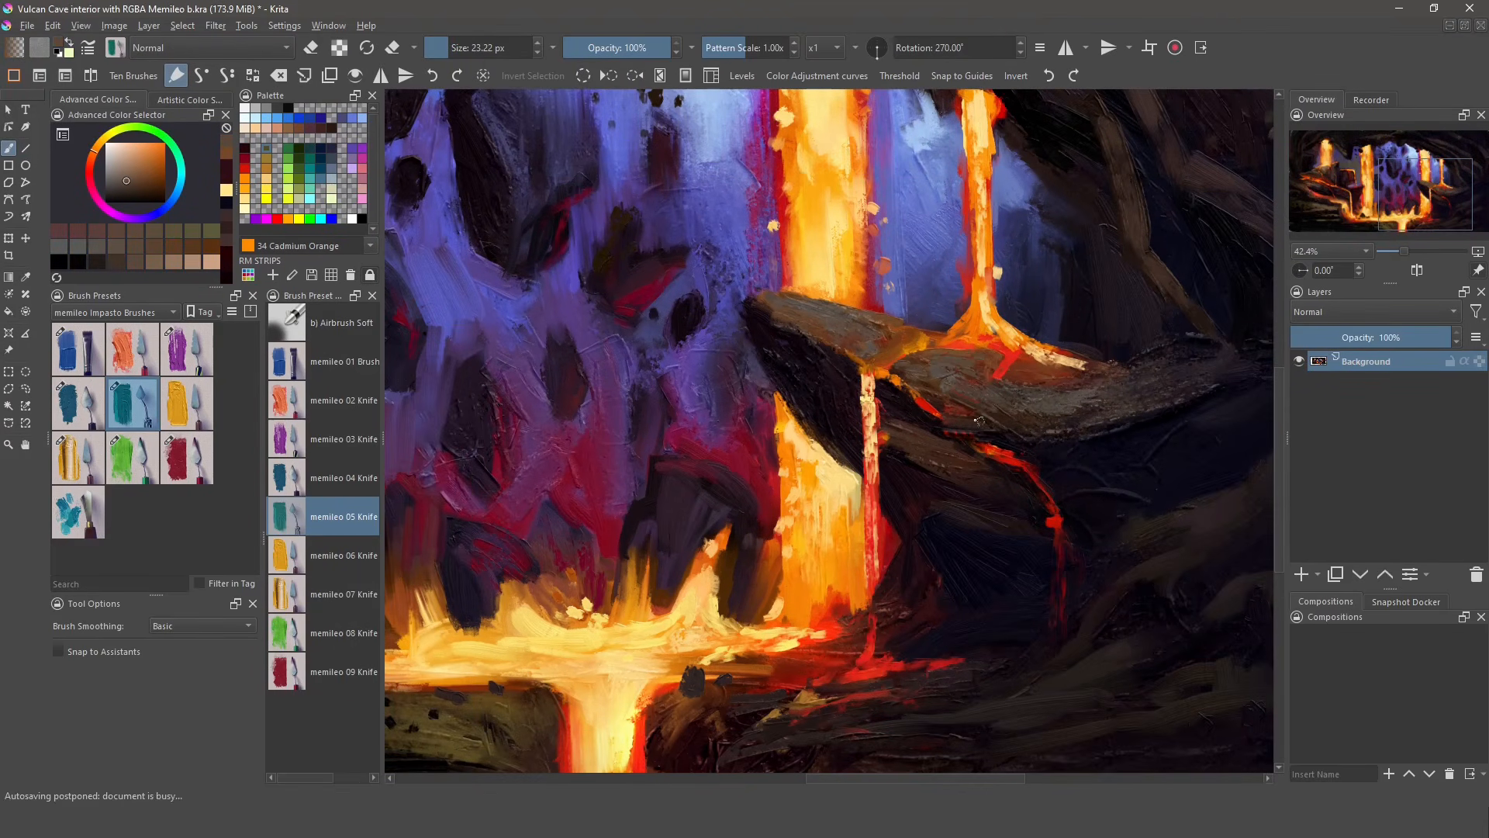
pyautogui.keyDown('ctrl'); pyautogui.click(997, 374); pyautogui.keyUp('ctrl')
# - Trail the small fall's base along the ledge in sampled orange, and sample the rock brown for the memileo 01 Brush at about 47 px
pyautogui.keyDown('ctrl'); pyautogui.click(1022, 349); pyautogui.keyUp('ctrl')
pyautogui.moveTo(1027, 347)
pyautogui.mouseDown()
pyautogui.moveTo(1086, 362)
pyautogui.moveTo(1045, 362)
pyautogui.mouseUp()
pyautogui.keyDown('ctrl'); pyautogui.click(1032, 365); pyautogui.keyUp('ctrl')
pyautogui.moveTo(1043, 361); pyautogui.dragTo(1089, 364)
pyautogui.click(87, 351)
pyautogui.keyDown('ctrl'); pyautogui.click(993, 407); pyautogui.keyUp('ctrl')
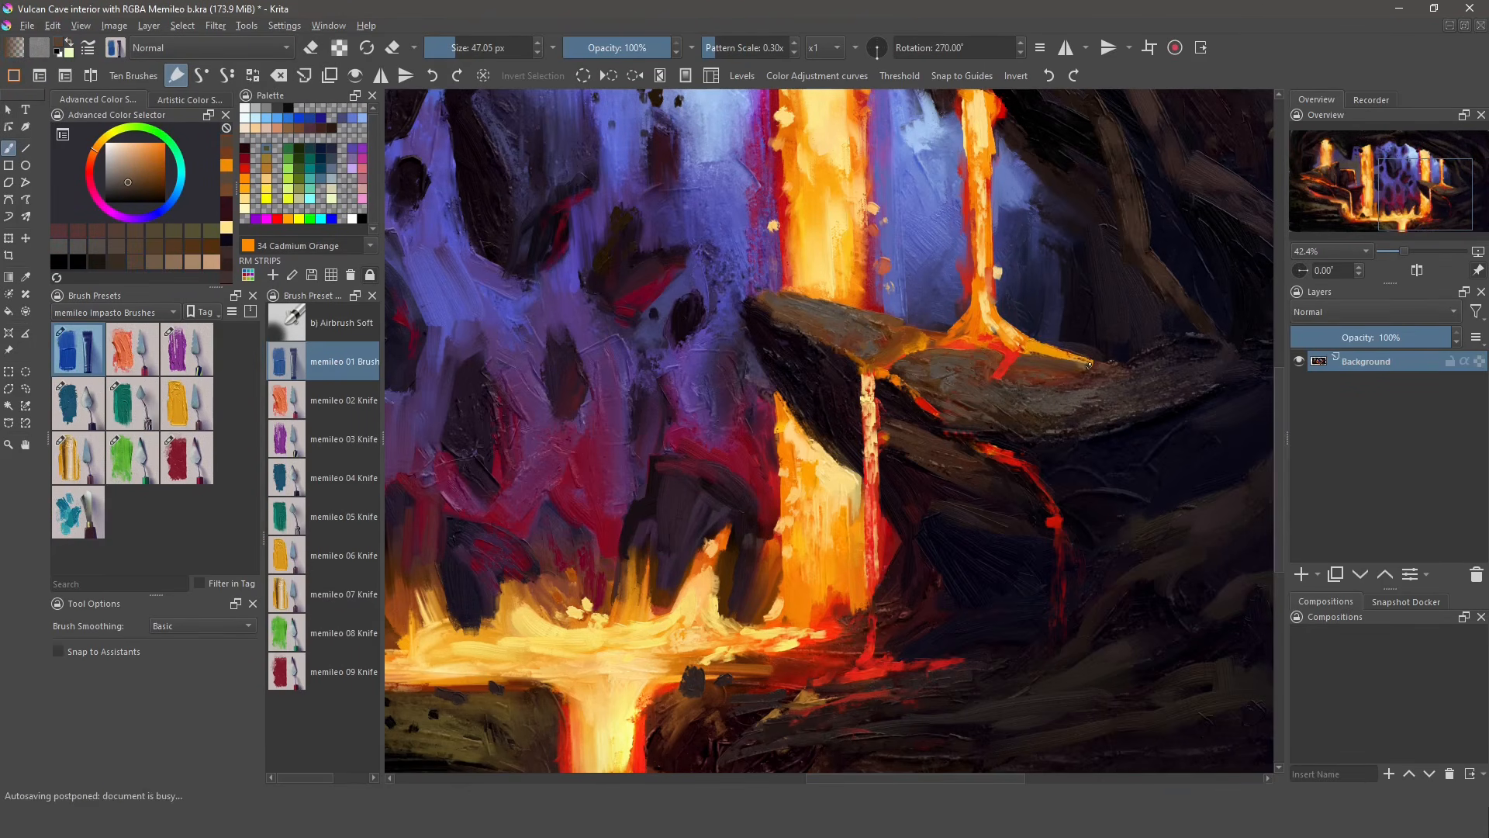
# - Refine thin lava branches below the small fall with the memileo 05 Knife at about 17.5 px in sampled orange and 32 Mid Orange
pyautogui.keyDown('ctrl'); pyautogui.click(1030, 355); pyautogui.keyUp('ctrl')
pyautogui.press('/')
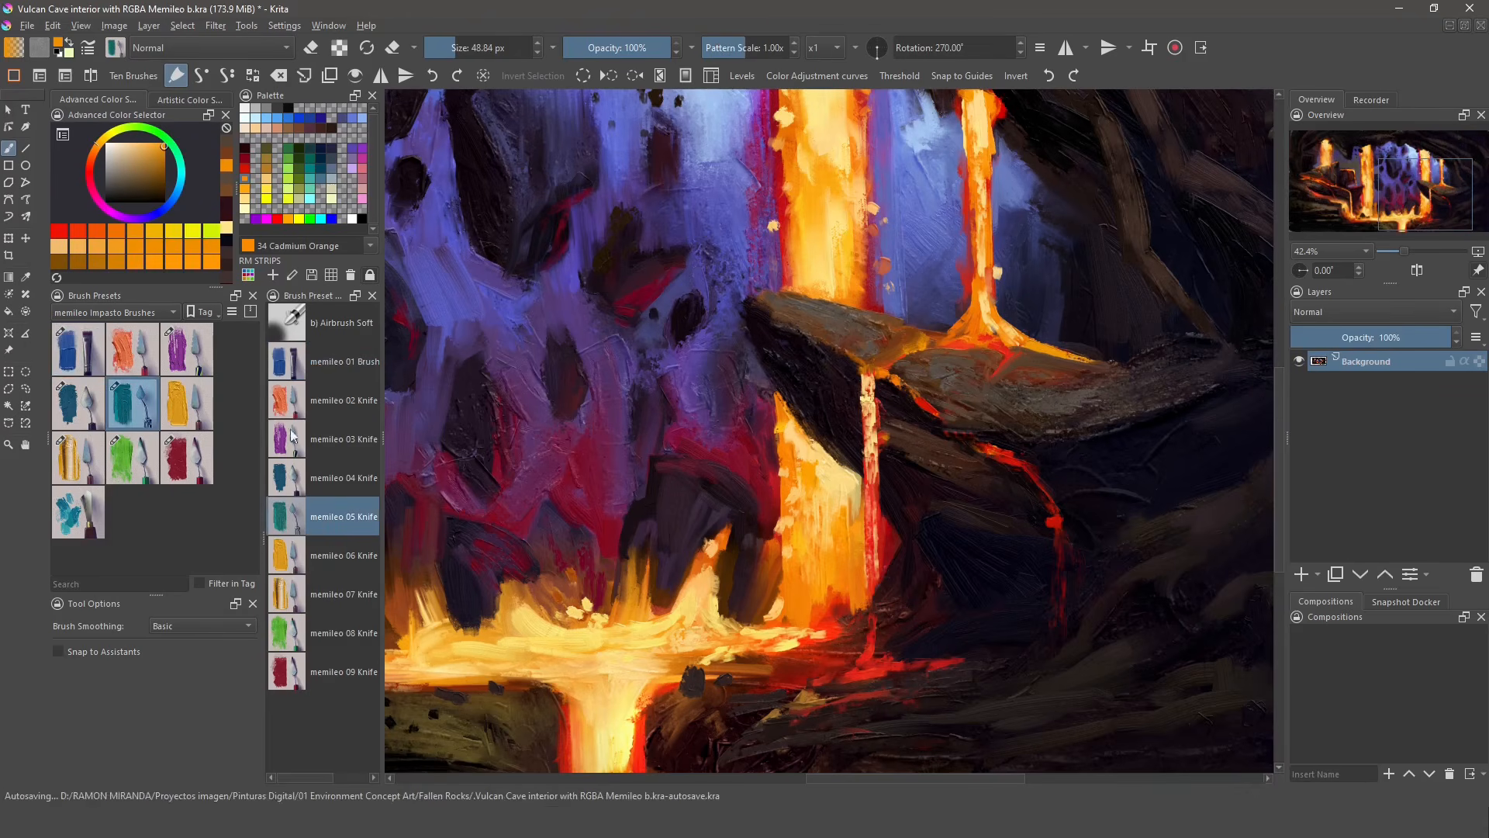
pyautogui.keyDown('shift'); pyautogui.moveTo(998, 357); pyautogui.dragTo(996, 358); pyautogui.keyUp('shift')
pyautogui.moveTo(1007, 356)
pyautogui.mouseDown()
pyautogui.moveTo(1004, 338)
pyautogui.moveTo(1015, 442)
pyautogui.moveTo(1025, 433)
pyautogui.mouseUp()
pyautogui.click(244, 196)
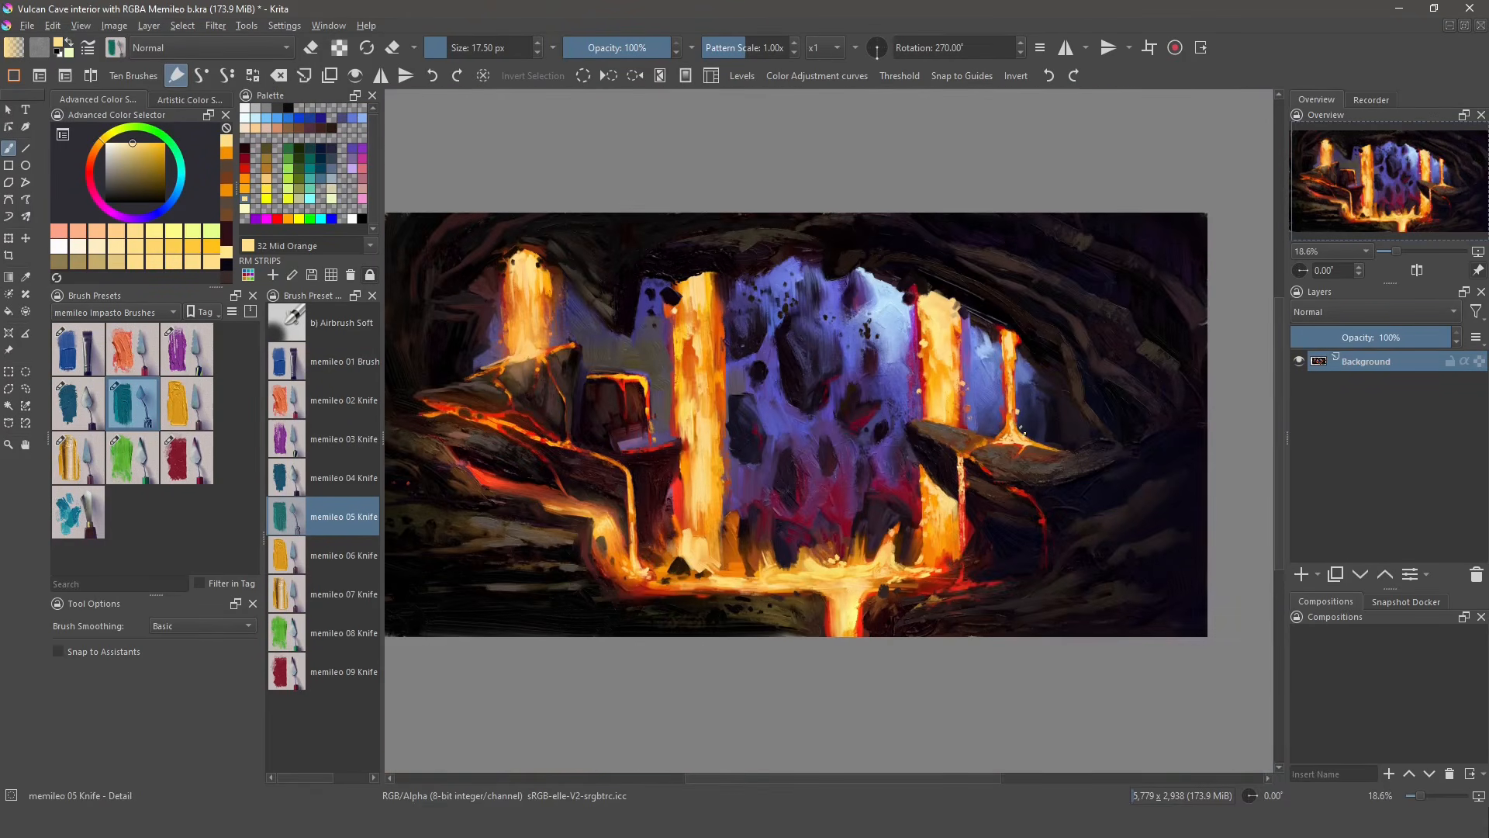